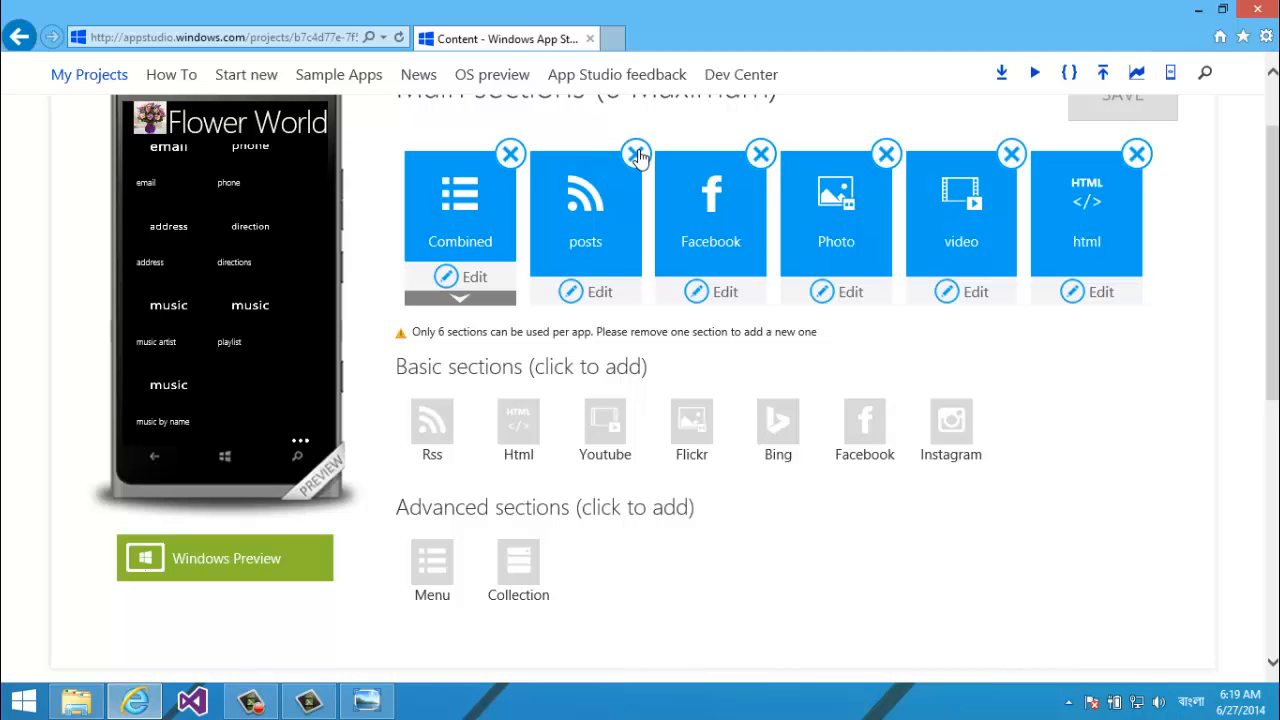
Delete the posts section from the main sections and save the app content.
{"action": "left_click", "coordinate": [637, 154]}
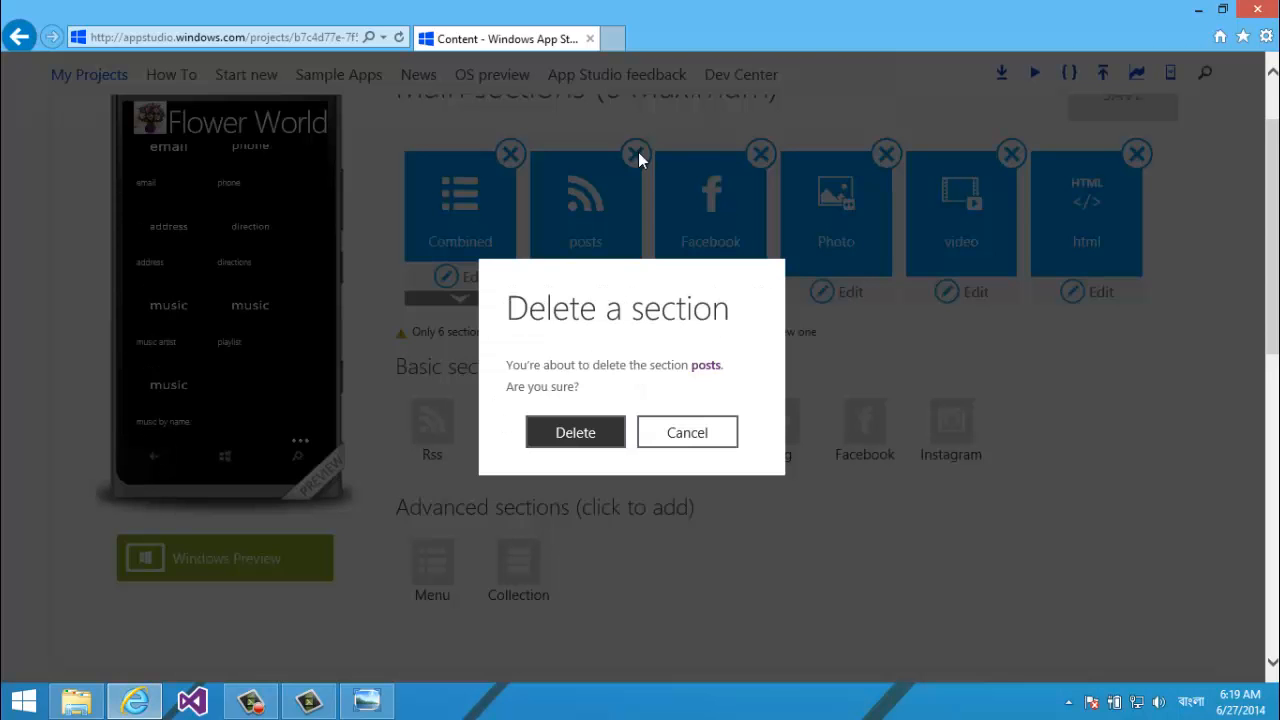
{"action": "left_click", "coordinate": [570, 436]}
{"action": "scroll", "coordinate": [1261, 346], "scroll_direction": "up", "scroll_amount": 1}
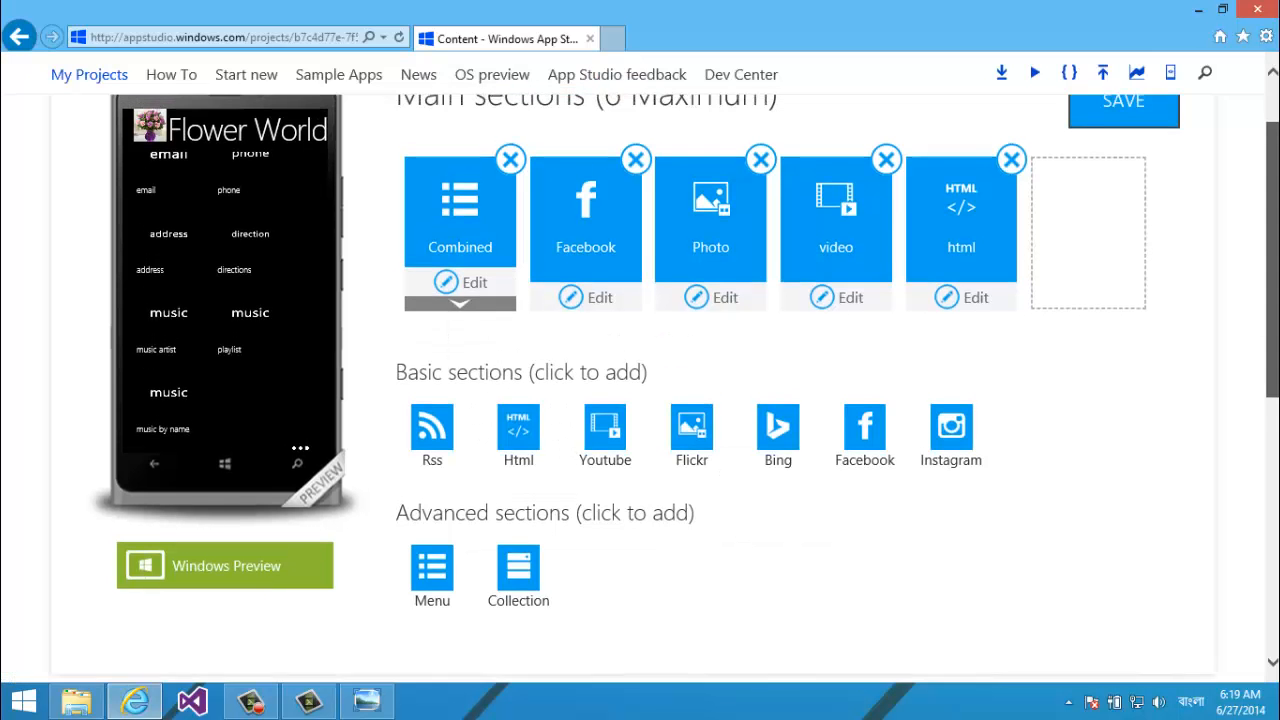
{"action": "left_click", "coordinate": [1150, 146]}
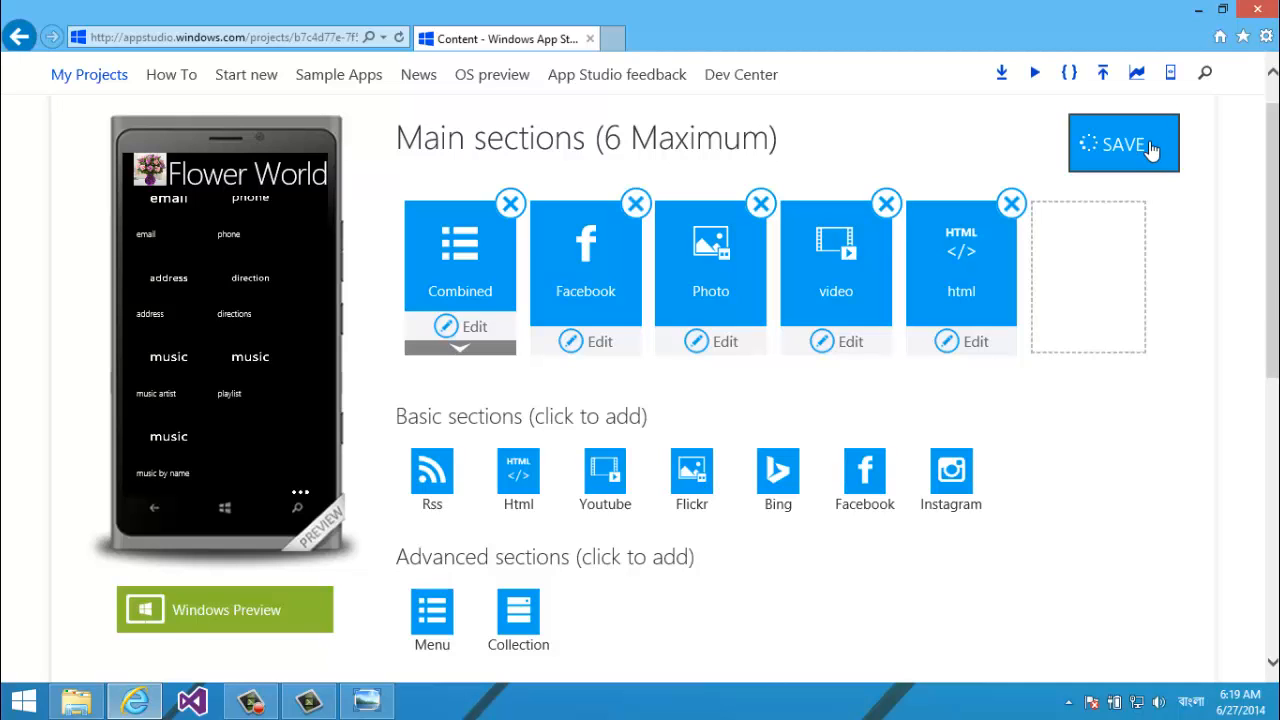
Add a Menu section named EverythingElse to the main sections and save the app content.
{"action": "left_click_drag", "start_coordinate": [1272, 310], "coordinate": [1272, 396]}
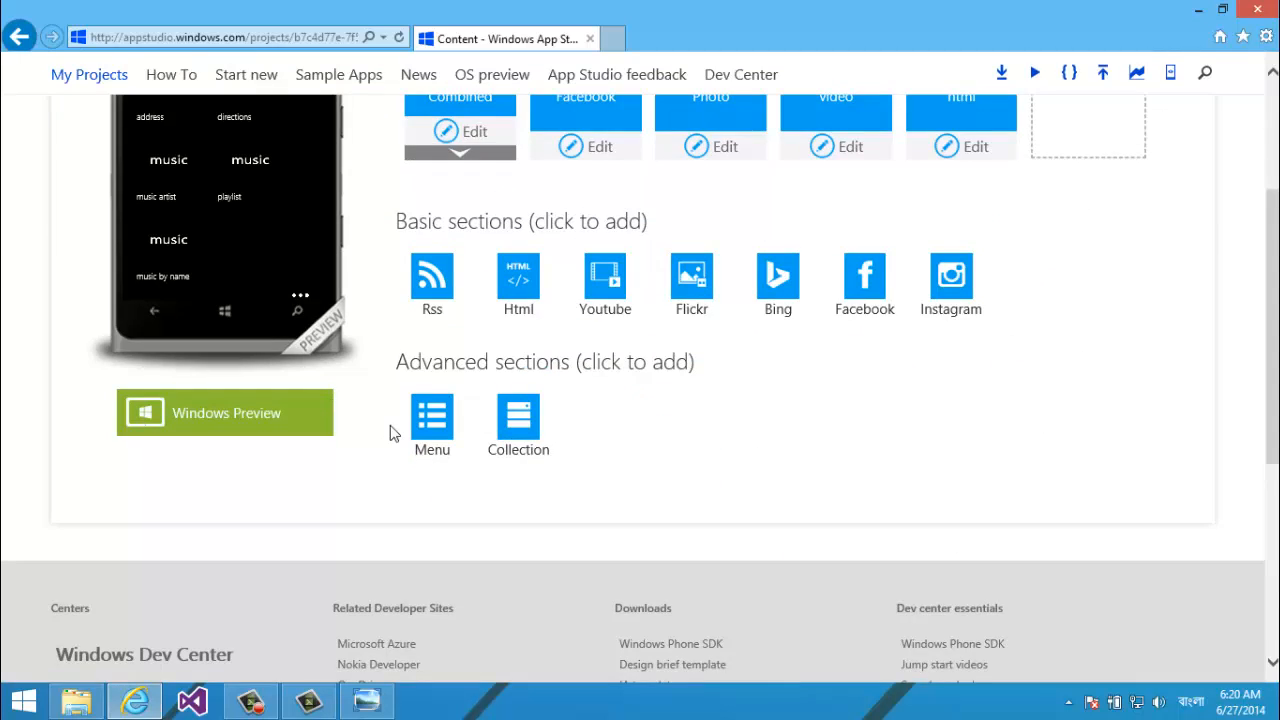
{"action": "left_click", "coordinate": [418, 435]}
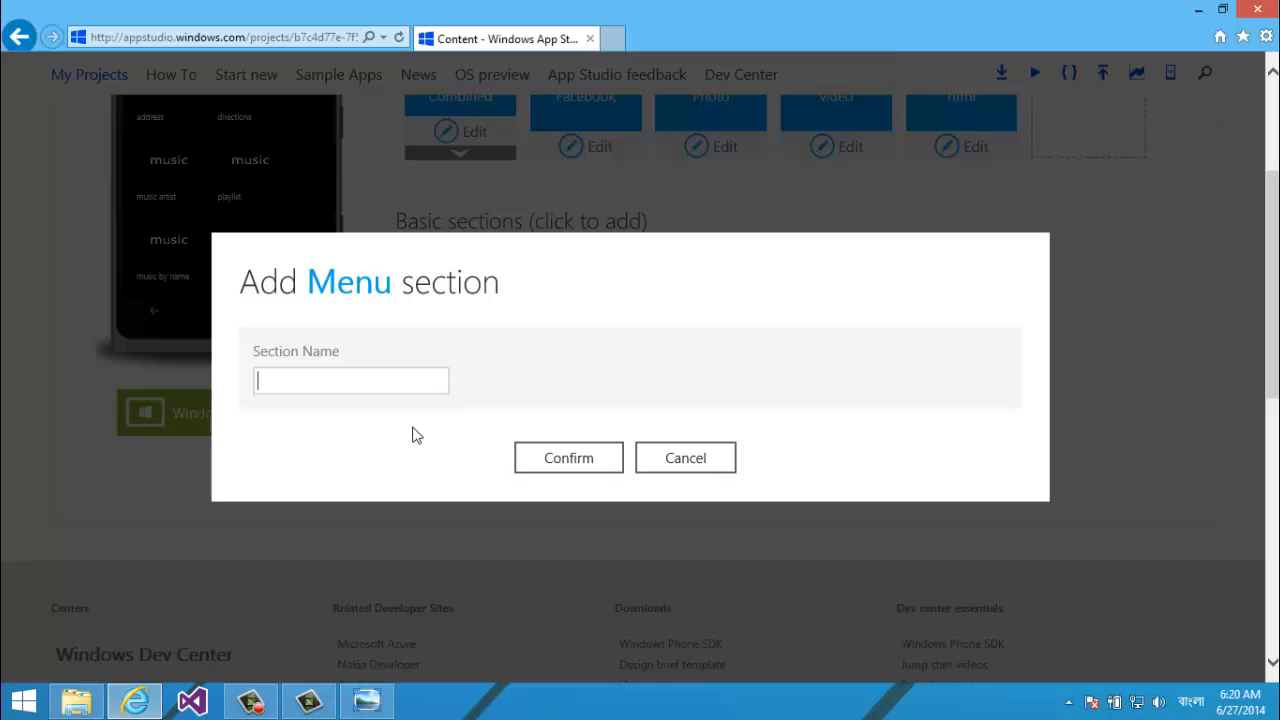
{"action": "type", "text": "ই"}
{"action": "key", "text": "BackSpace"}
{"action": "key", "text": "alt+shift"}
{"action": "type", "text": "Total"}
{"action": "key", "text": "ctrl+a"}
{"action": "type", "text": "E"}
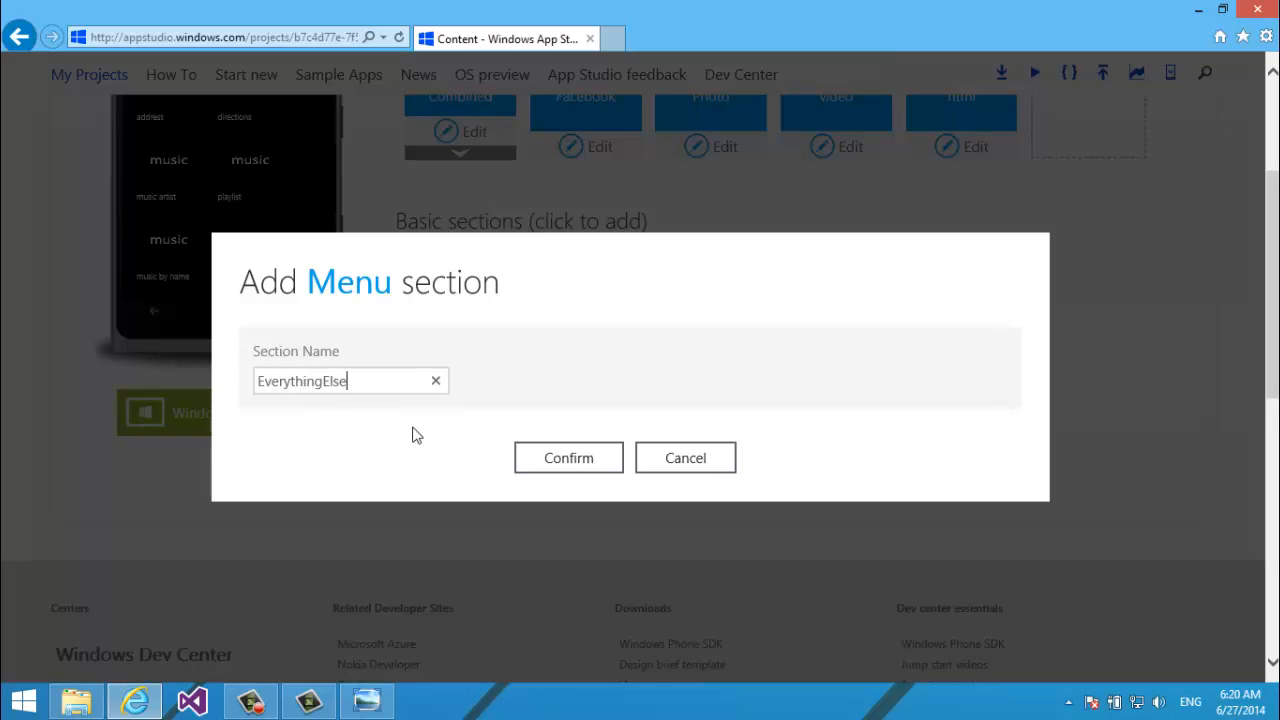
{"action": "left_click", "coordinate": [590, 470]}
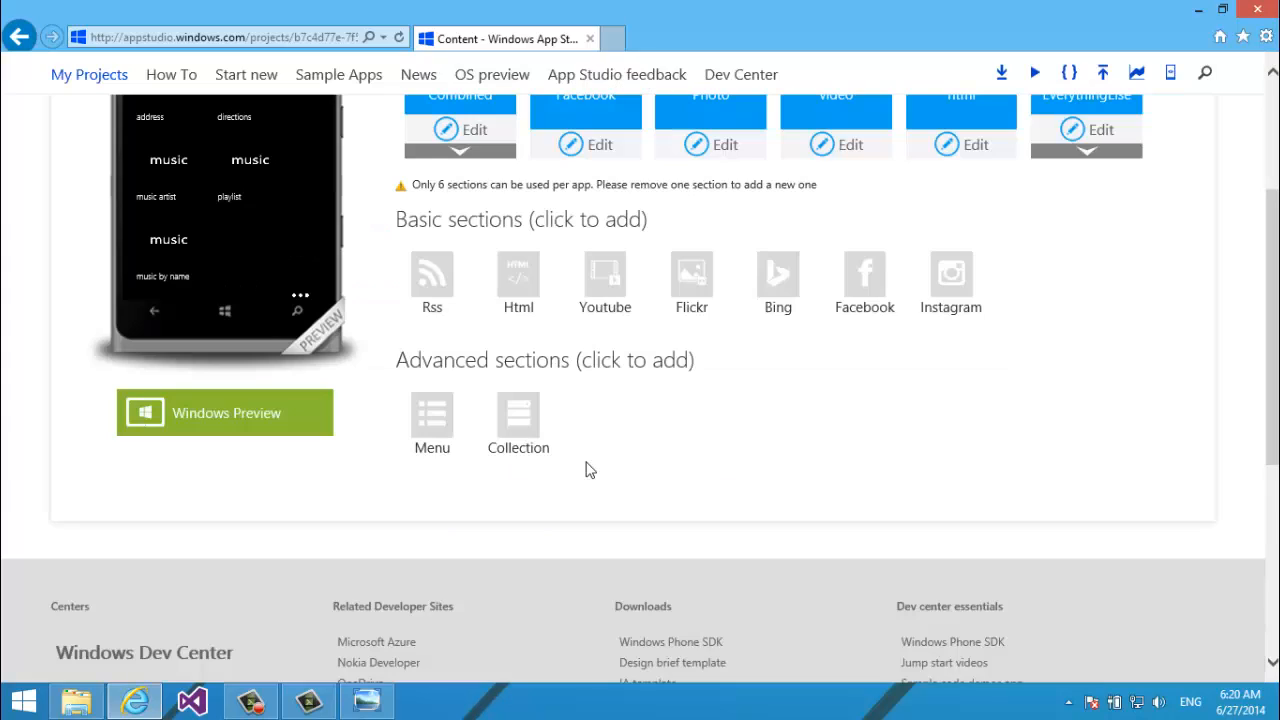
{"action": "left_click_drag", "start_coordinate": [1272, 385], "coordinate": [1272, 270]}
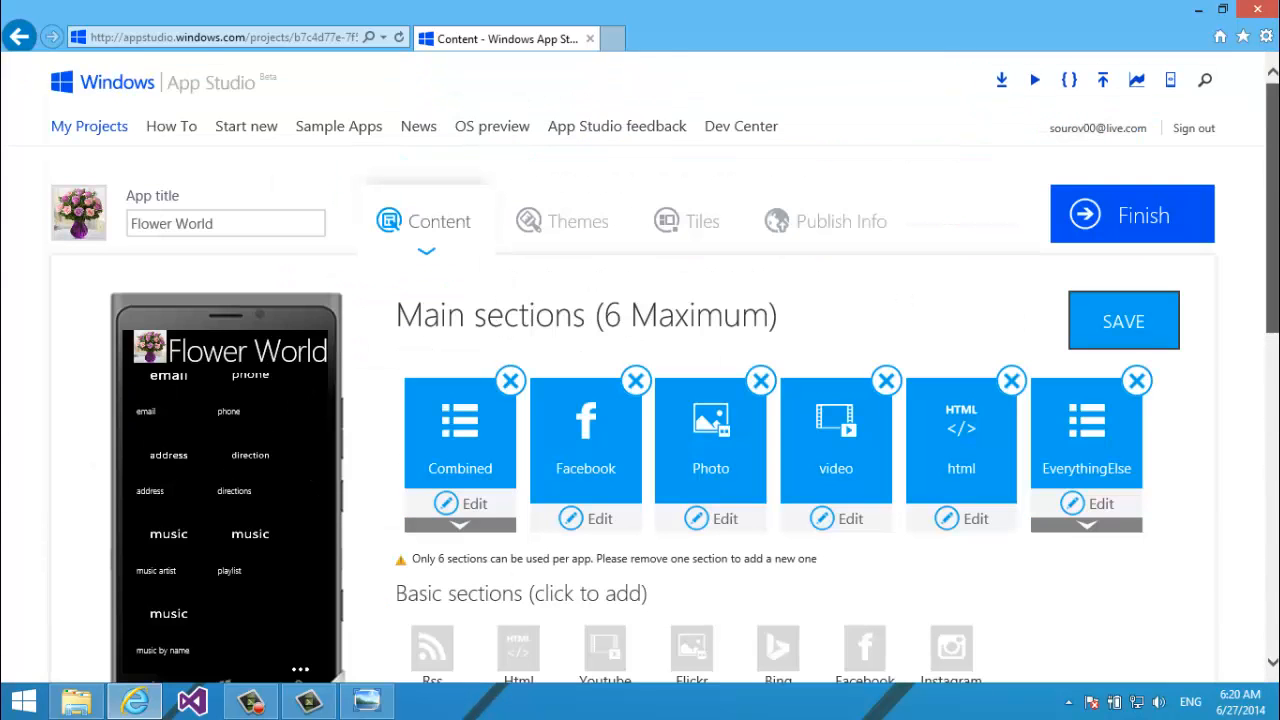
{"action": "left_click", "coordinate": [1130, 333]}
Expand the EverythingElse menu and start adding an Rss section named Posts inside it.
{"action": "scroll", "coordinate": [1055, 229], "scroll_direction": "down", "scroll_amount": 3}
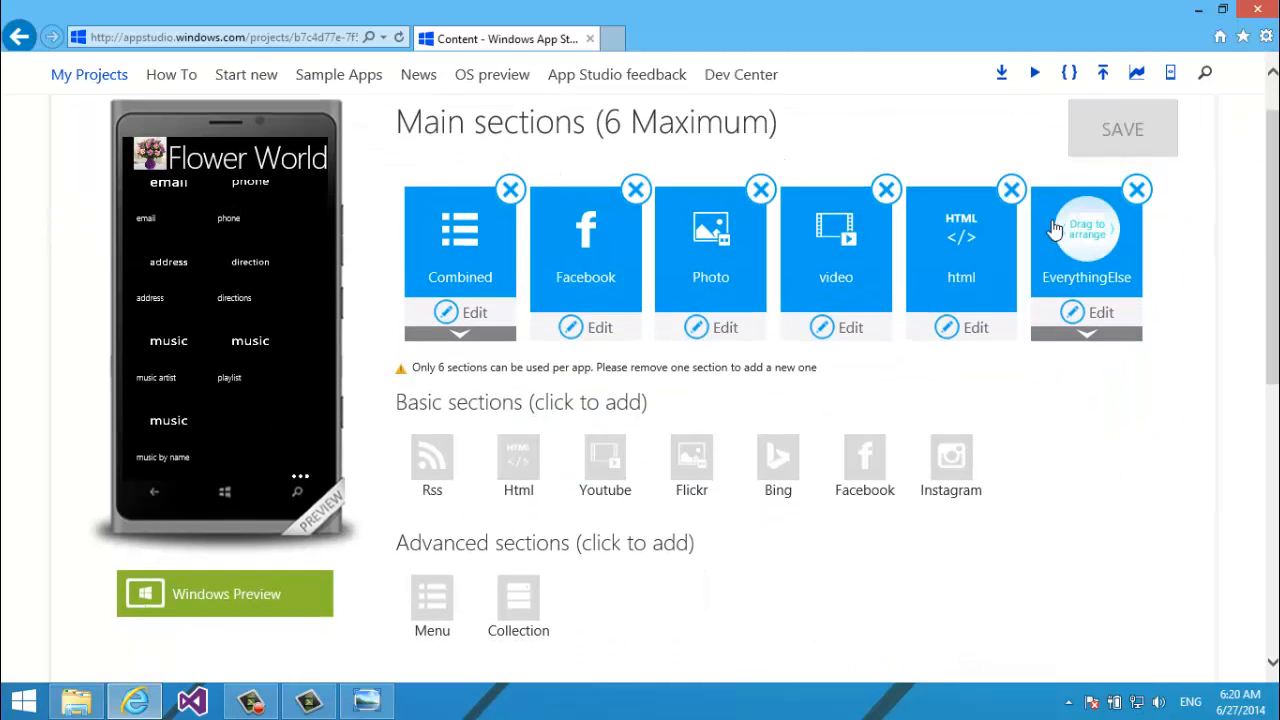
{"action": "left_click", "coordinate": [1082, 336]}
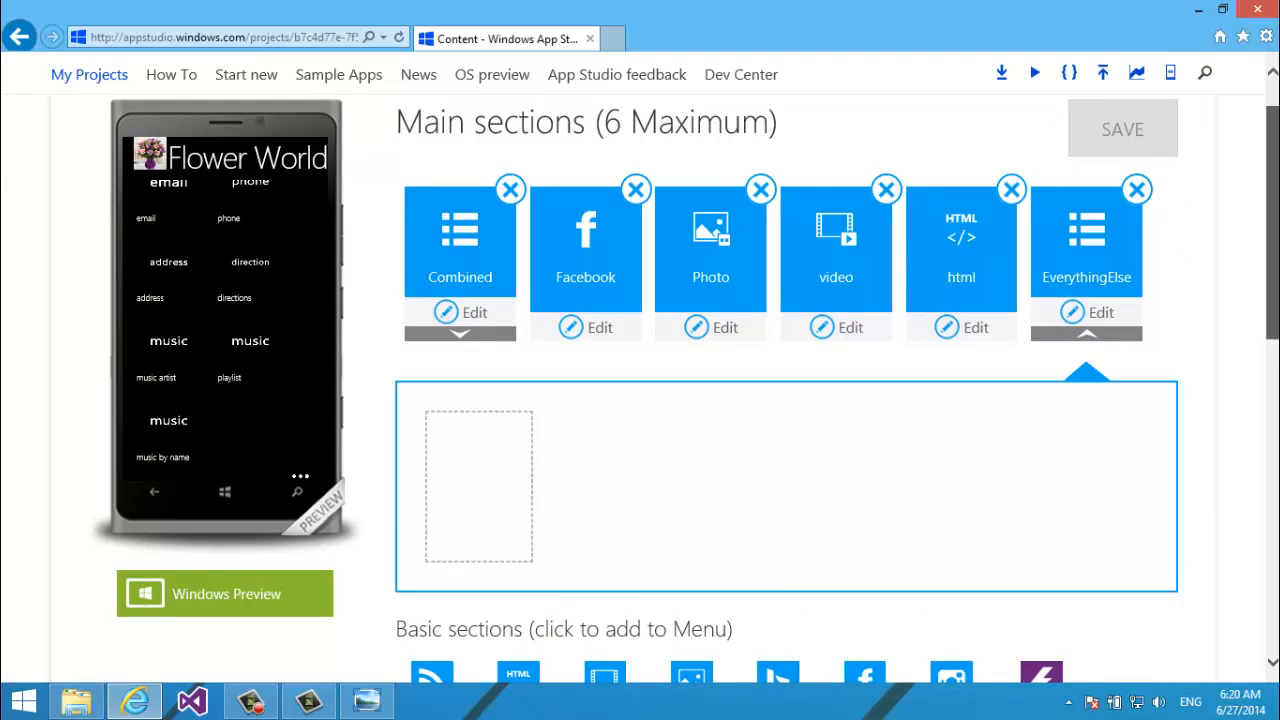
{"action": "left_click_drag", "start_coordinate": [1272, 222], "coordinate": [1276, 268]}
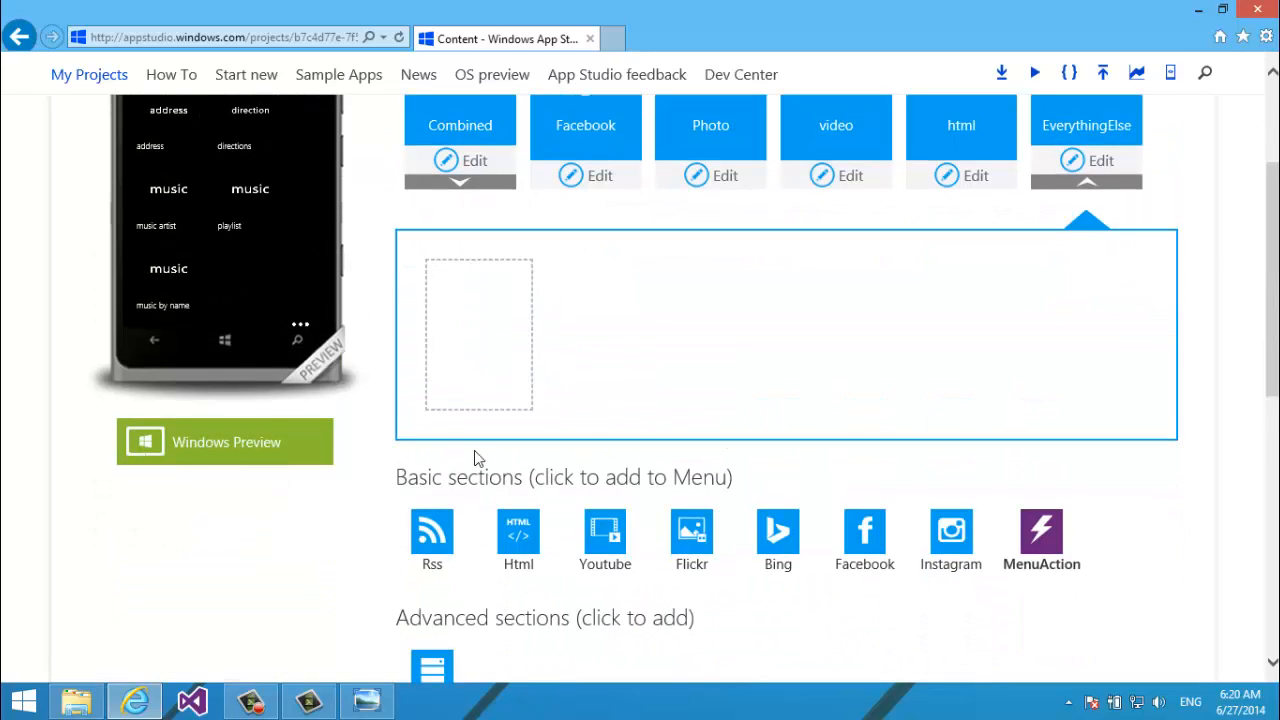
{"action": "left_click", "coordinate": [431, 558]}
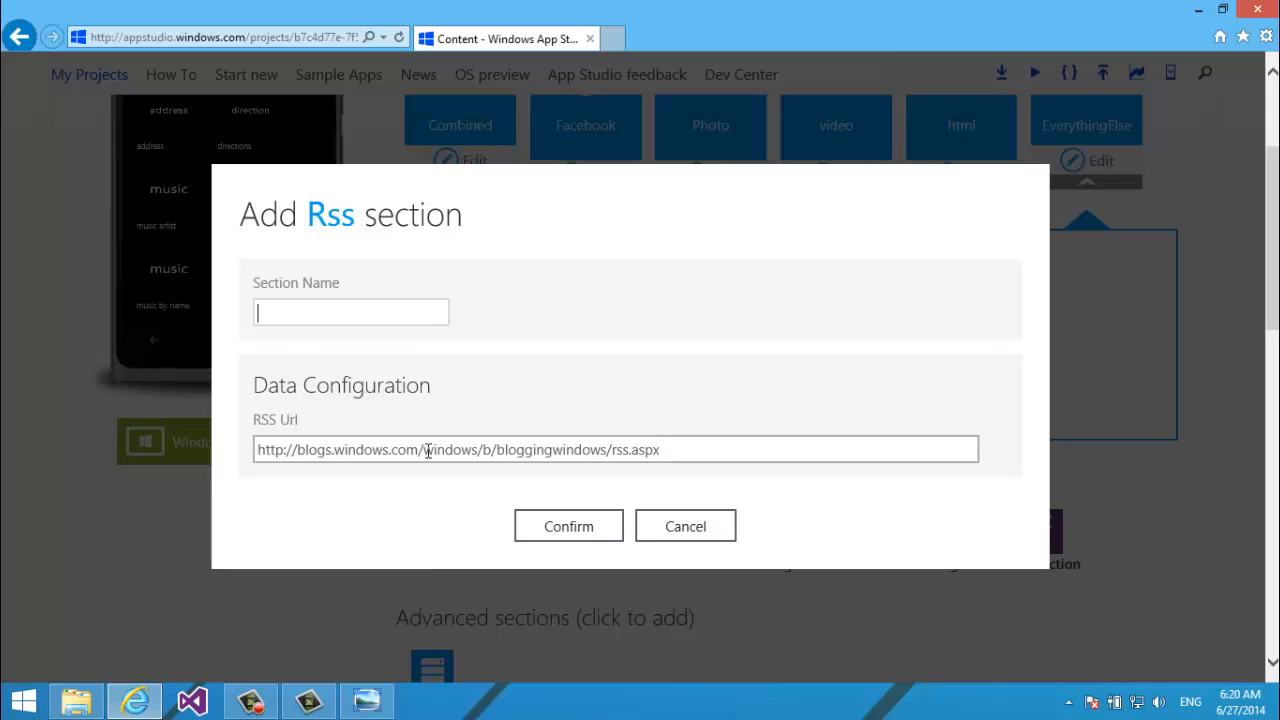
{"action": "type", "text": "Posts"}
{"action": "key", "text": "Tab"}
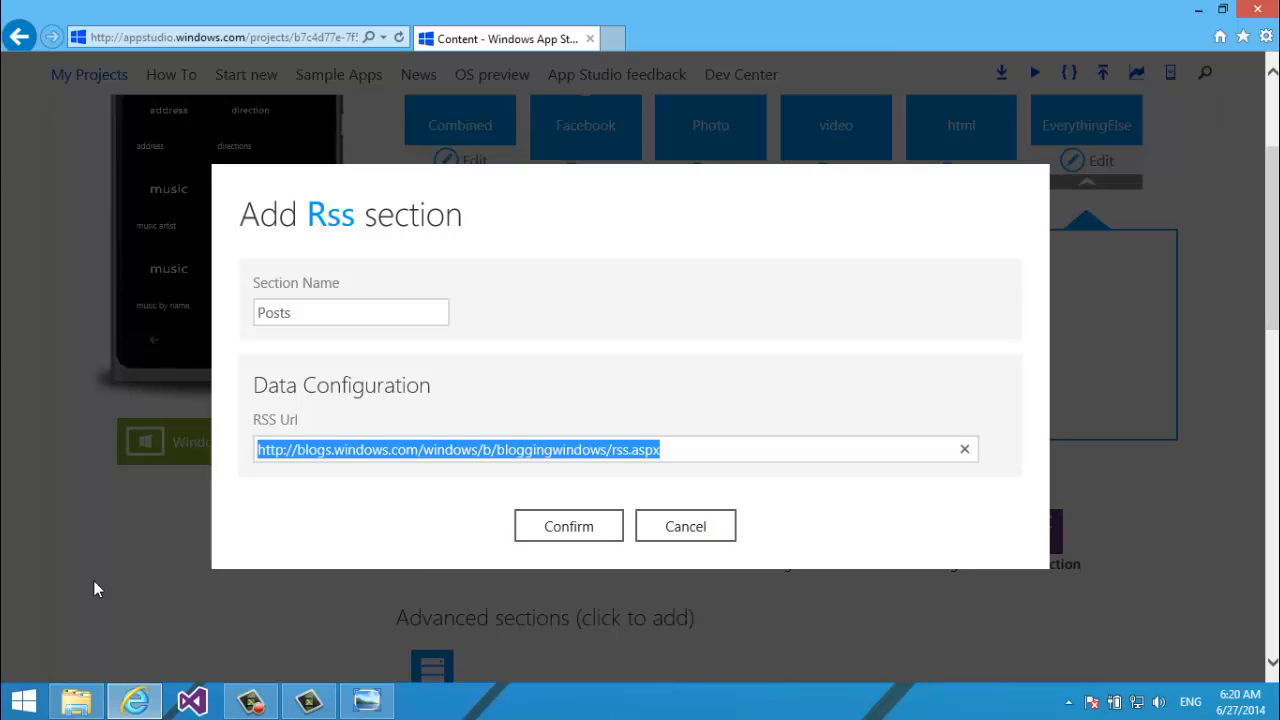
{"action": "left_click", "coordinate": [609, 40]}
{"action": "type", "text": "bl"}
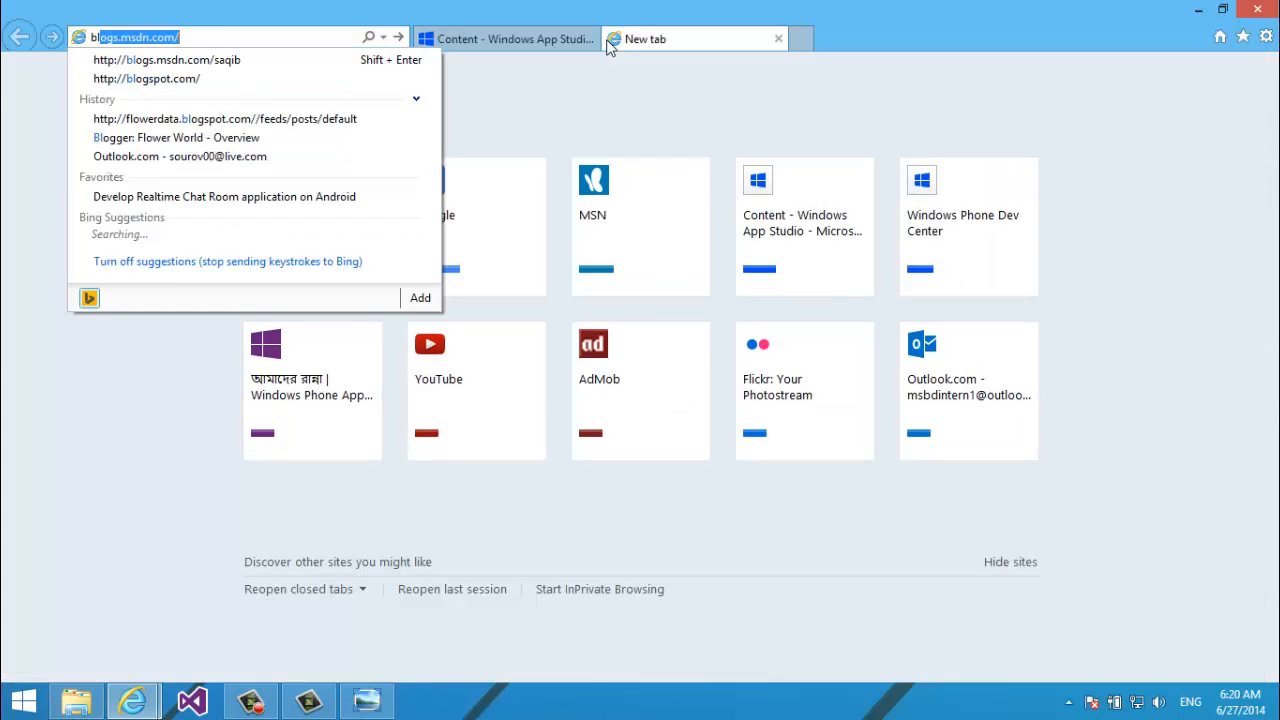
{"action": "type", "text": "o"}
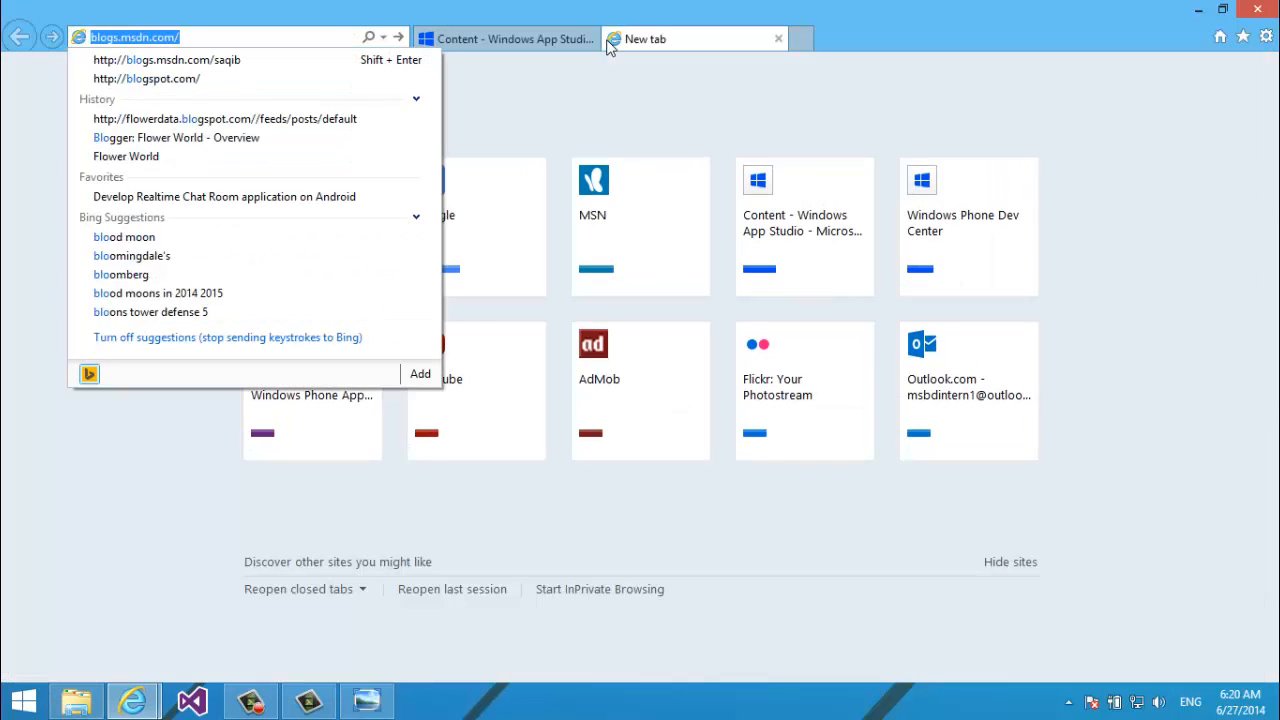
{"action": "type", "text": "flowerdata."}
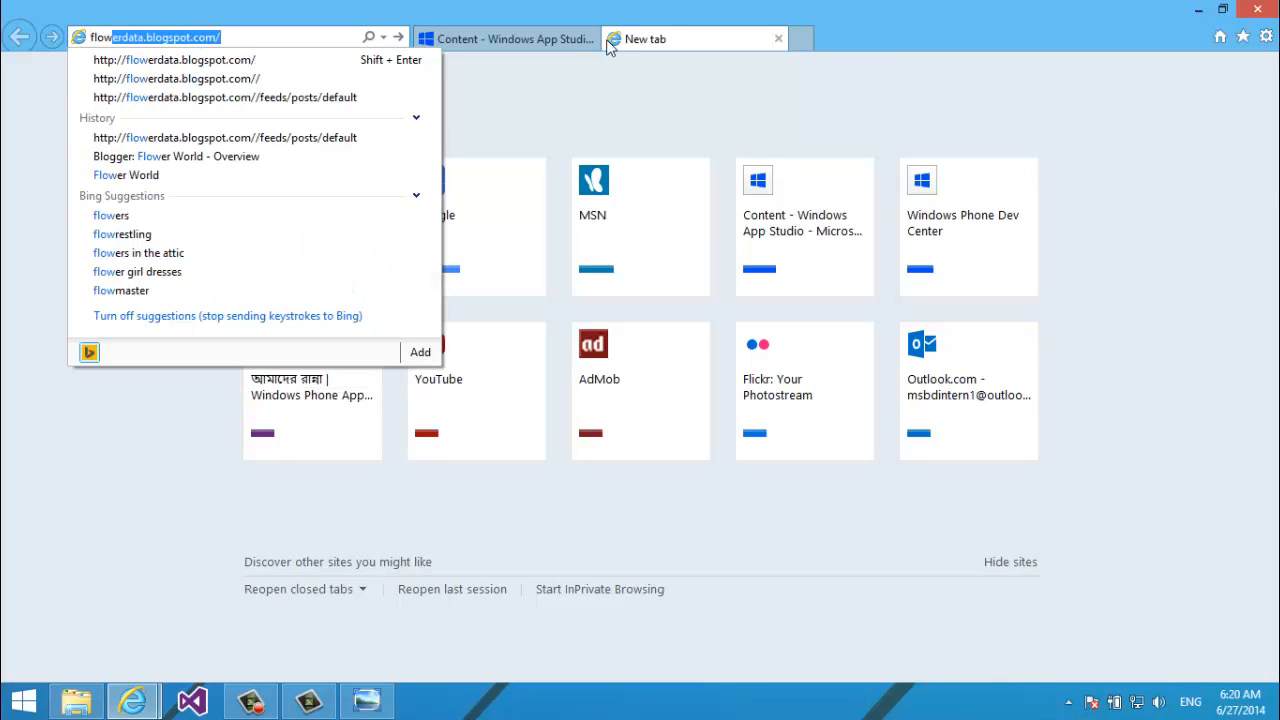
{"action": "key", "text": "End"}
{"action": "right_click", "coordinate": [608, 41]}
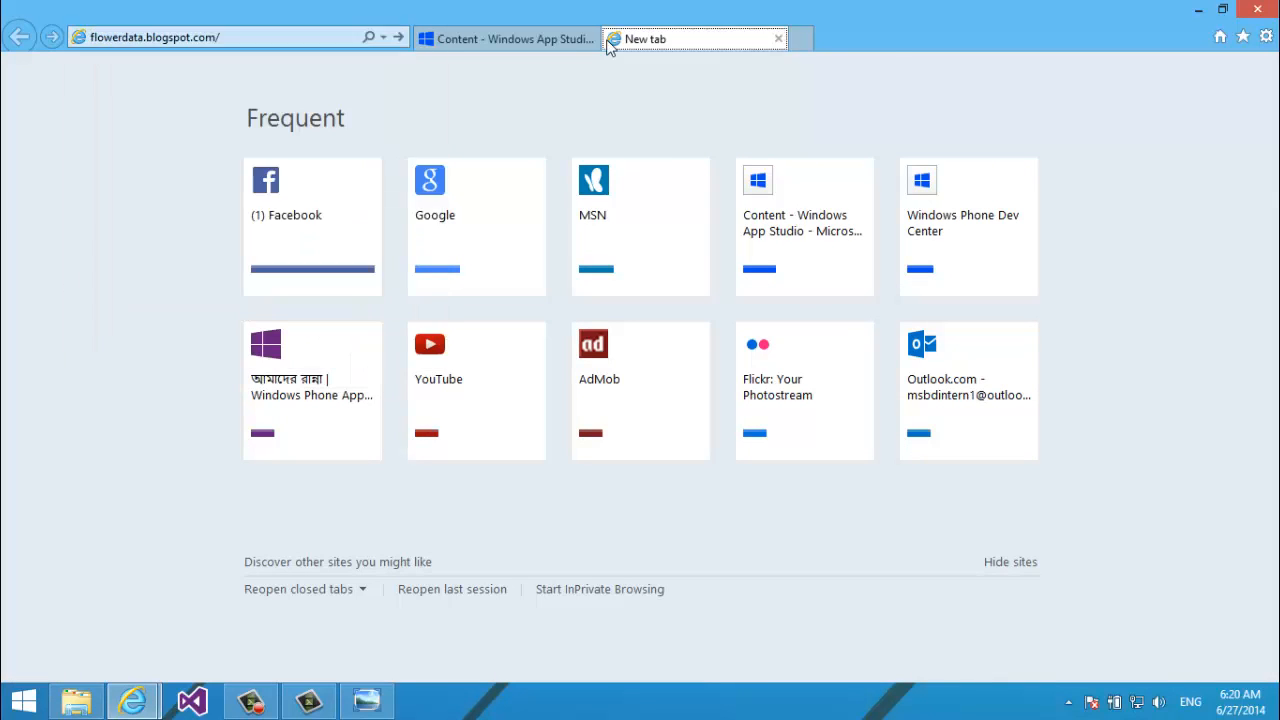
{"action": "left_click", "coordinate": [260, 37]}
{"action": "left_click", "coordinate": [260, 37]}
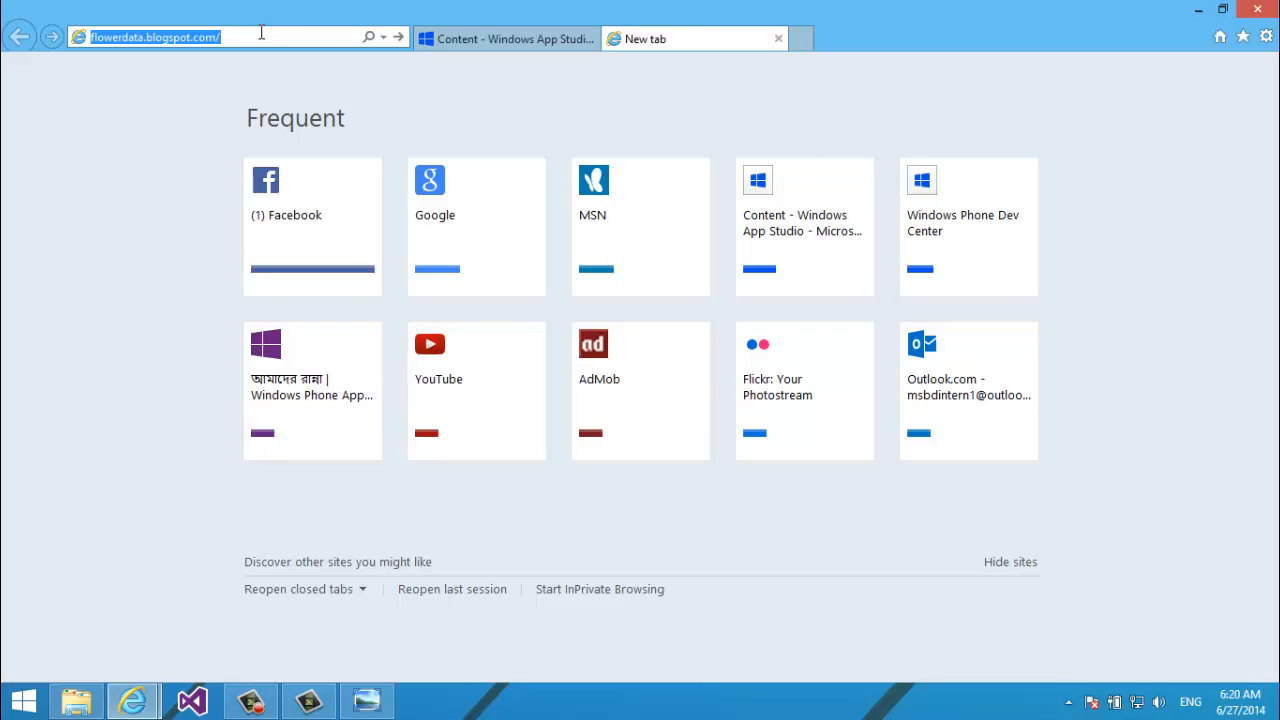
{"action": "key", "text": "End"}
{"action": "type", "text": "/"}
{"action": "key", "text": "Down"}
{"action": "key", "text": "Return"}
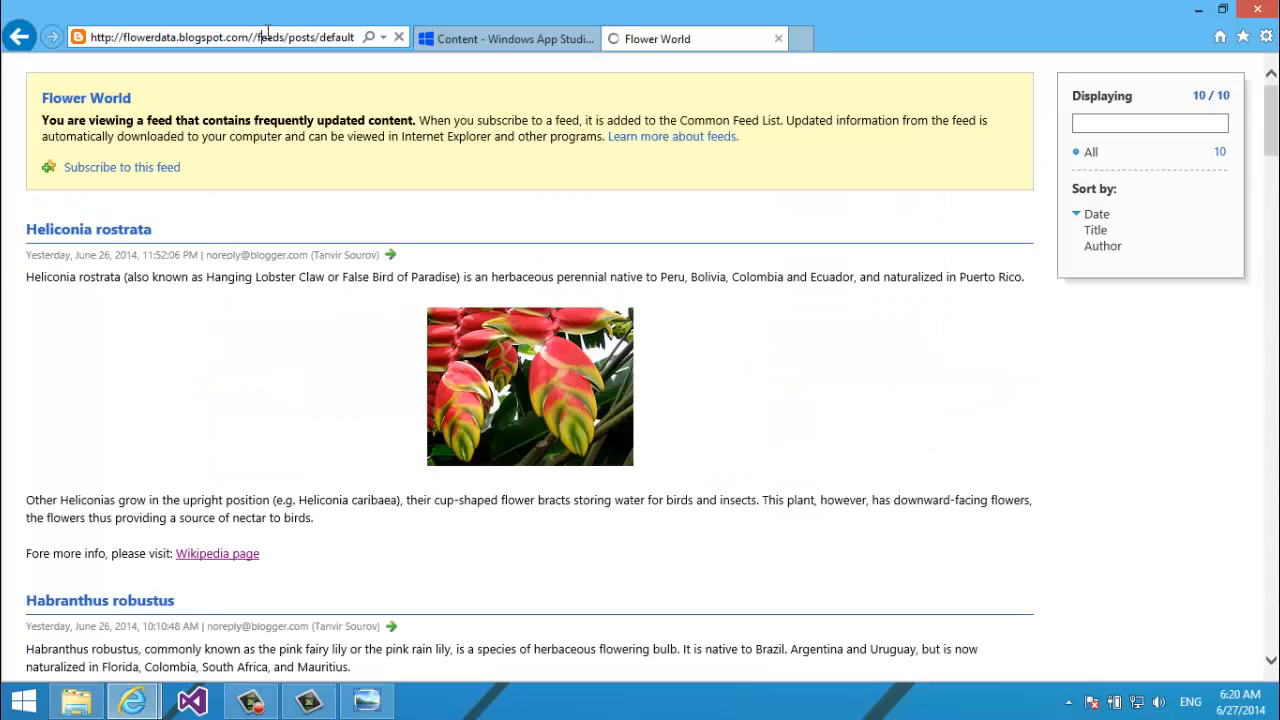
Copy the feed's address into the Posts section's RSS Url, confirm the section and save the app content.
{"action": "key", "text": "alt+d"}
{"action": "key", "text": "ctrl+c"}
{"action": "left_click", "coordinate": [471, 40]}
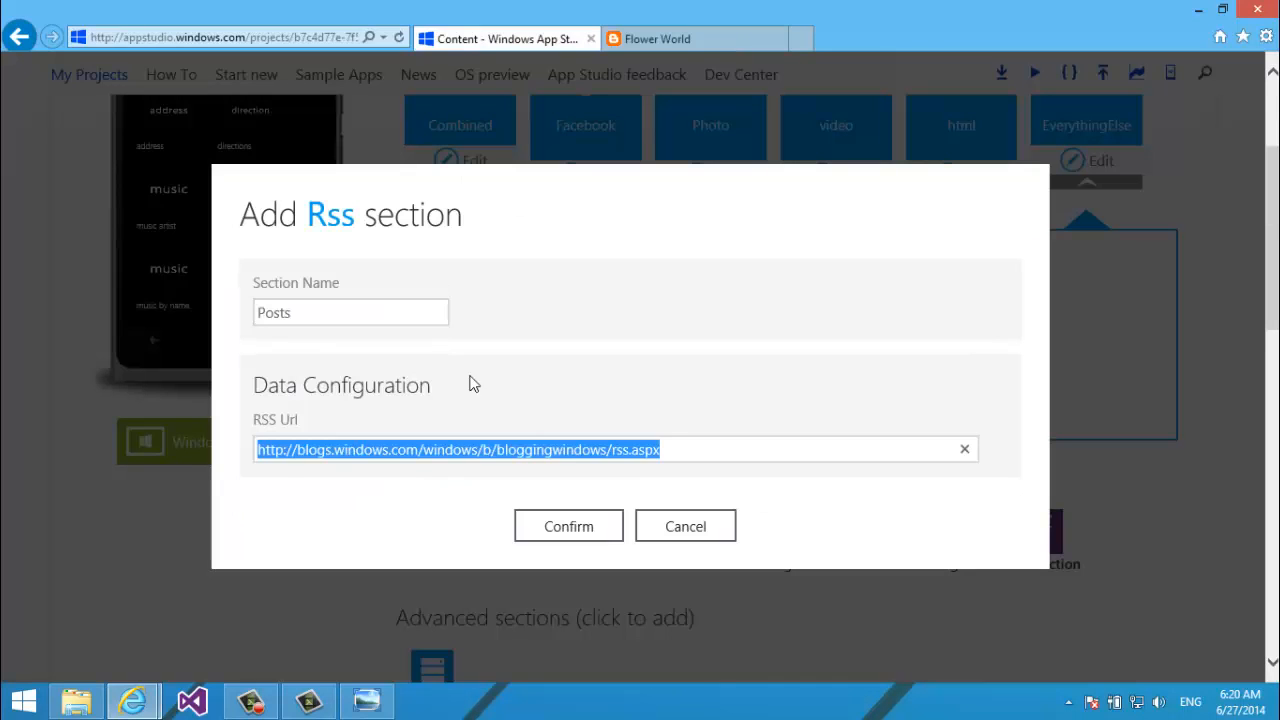
{"action": "key", "text": "ctrl+v"}
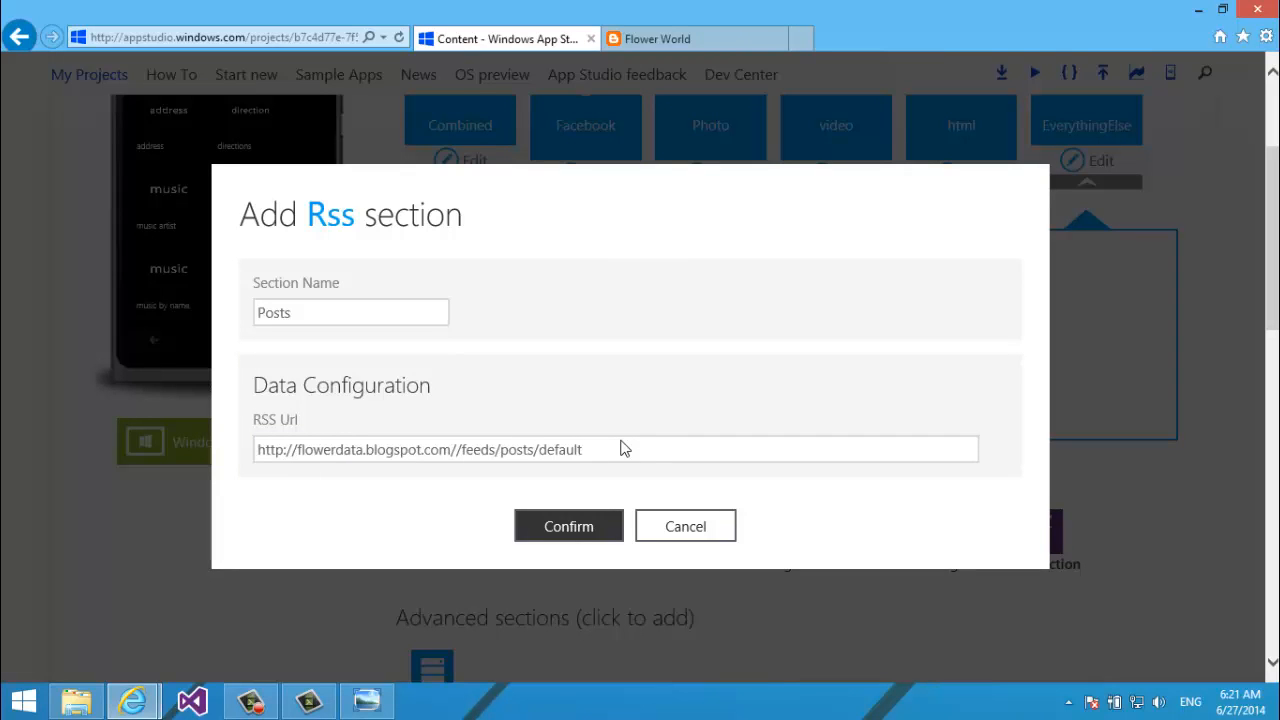
{"action": "left_click", "coordinate": [548, 522]}
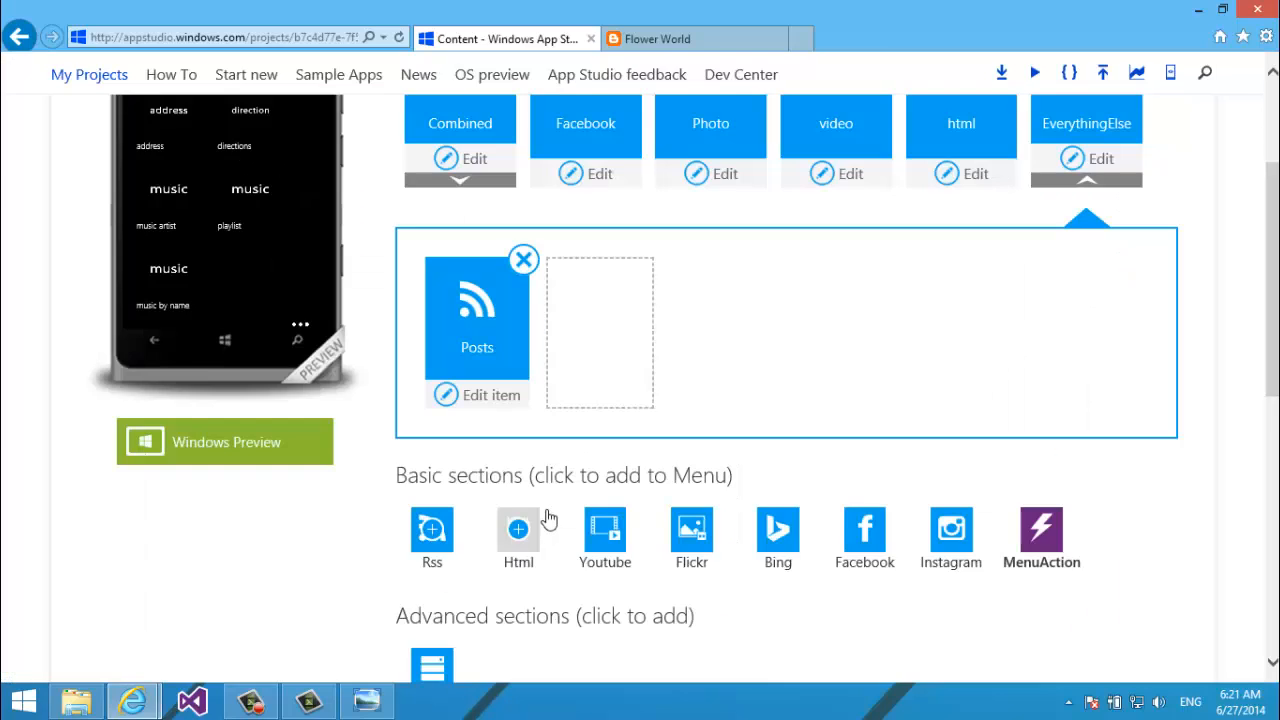
{"action": "scroll", "coordinate": [1266, 283], "scroll_direction": "up", "scroll_amount": 5}
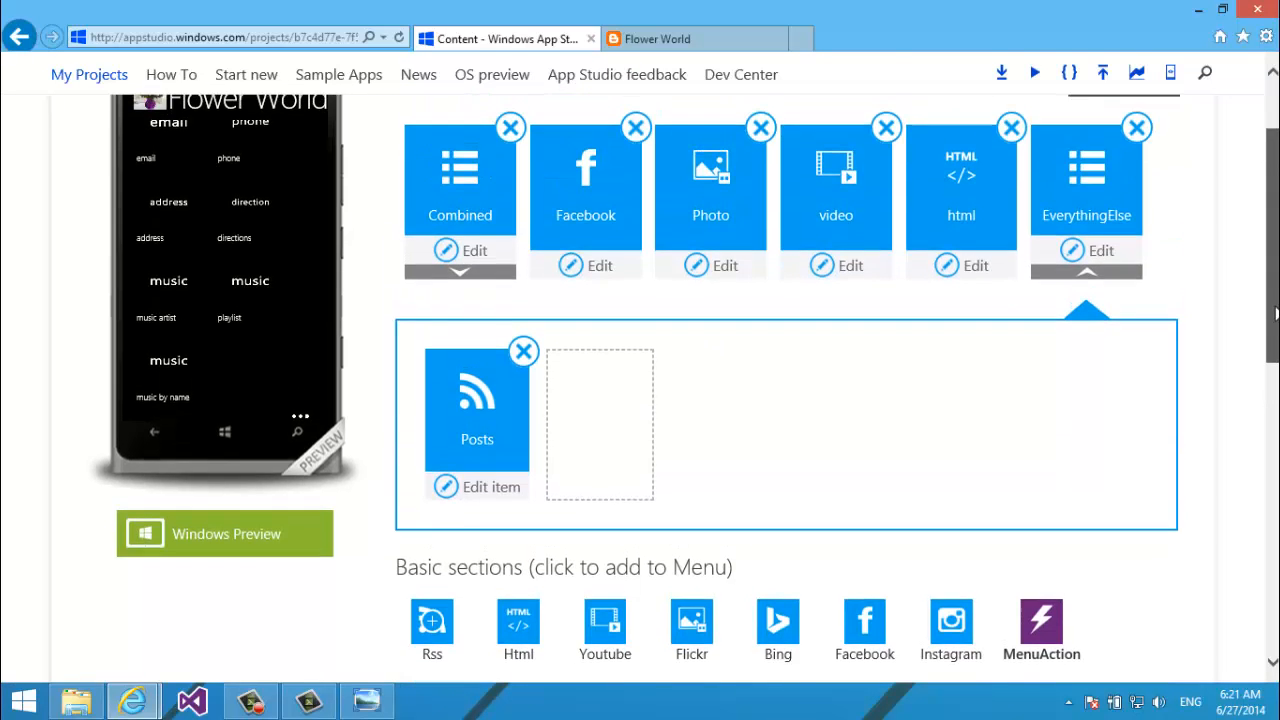
{"action": "left_click", "coordinate": [1149, 258]}
Edit the Posts item, giving its list page the large-image-with-caption layout and its detail page the title-image-text layout, and save.
{"action": "scroll", "coordinate": [1251, 257], "scroll_direction": "down", "scroll_amount": 3}
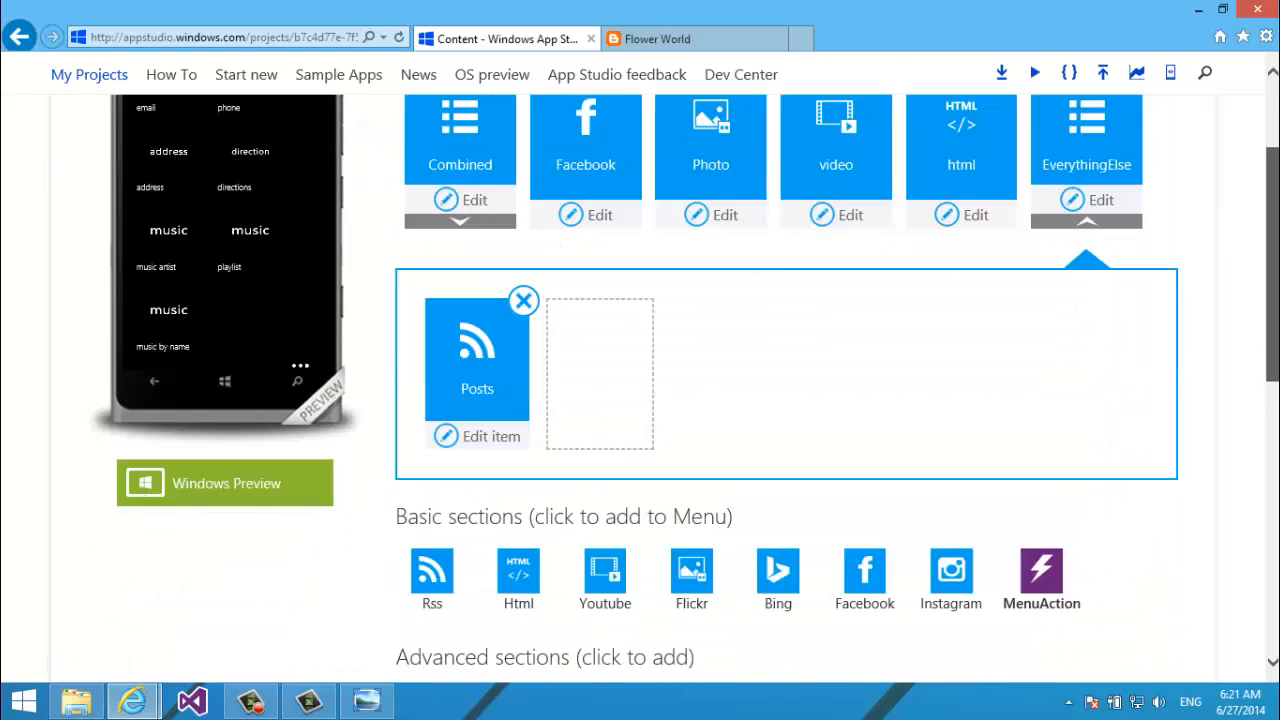
{"action": "scroll", "coordinate": [1251, 270], "scroll_direction": "up", "scroll_amount": 3}
{"action": "scroll", "coordinate": [1248, 298], "scroll_direction": "down", "scroll_amount": 3}
{"action": "scroll", "coordinate": [1231, 263], "scroll_direction": "up", "scroll_amount": 2}
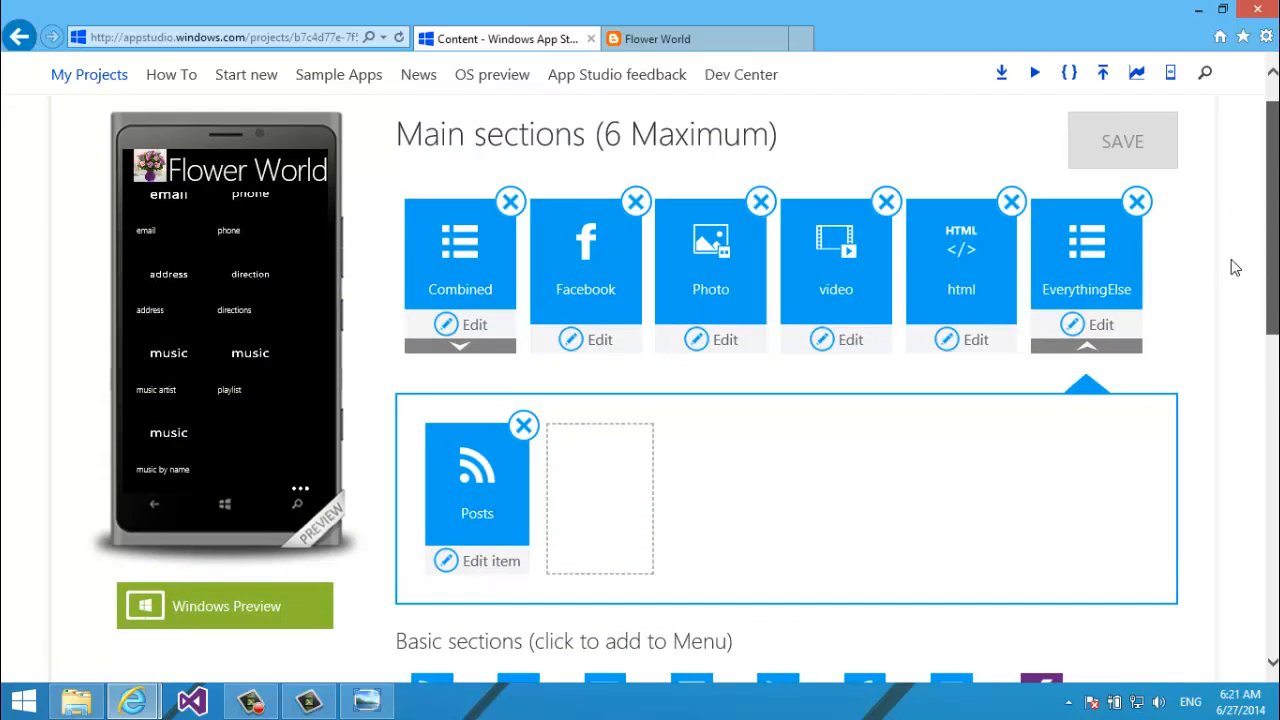
{"action": "scroll", "coordinate": [1229, 291], "scroll_direction": "down", "scroll_amount": 1}
{"action": "left_click", "coordinate": [458, 485]}
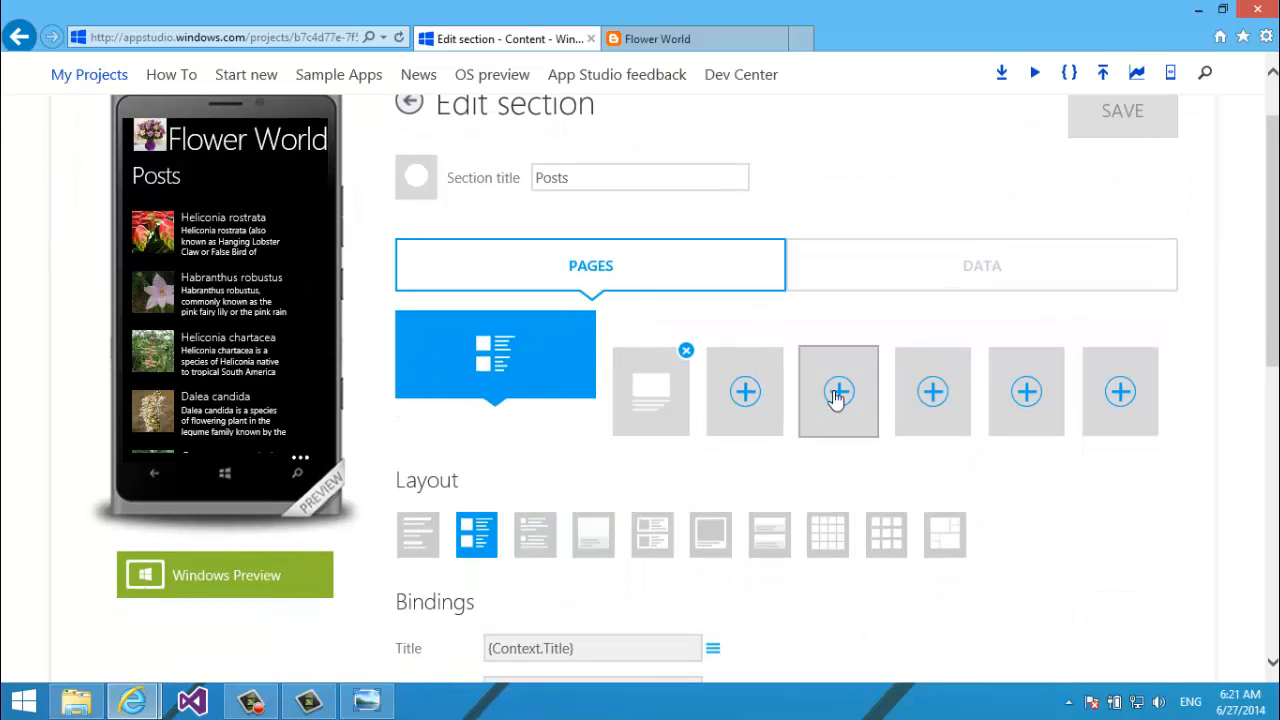
{"action": "left_click", "coordinate": [709, 535]}
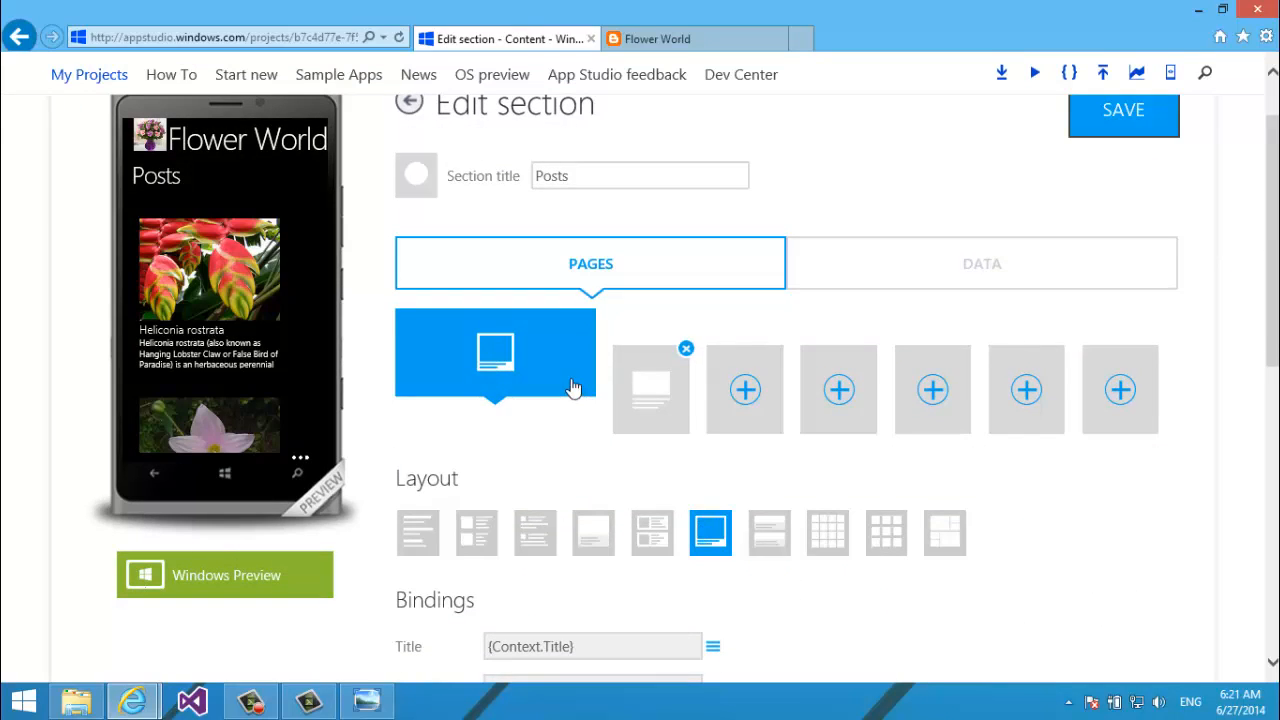
{"action": "left_click", "coordinate": [645, 394]}
{"action": "left_click", "coordinate": [655, 595]}
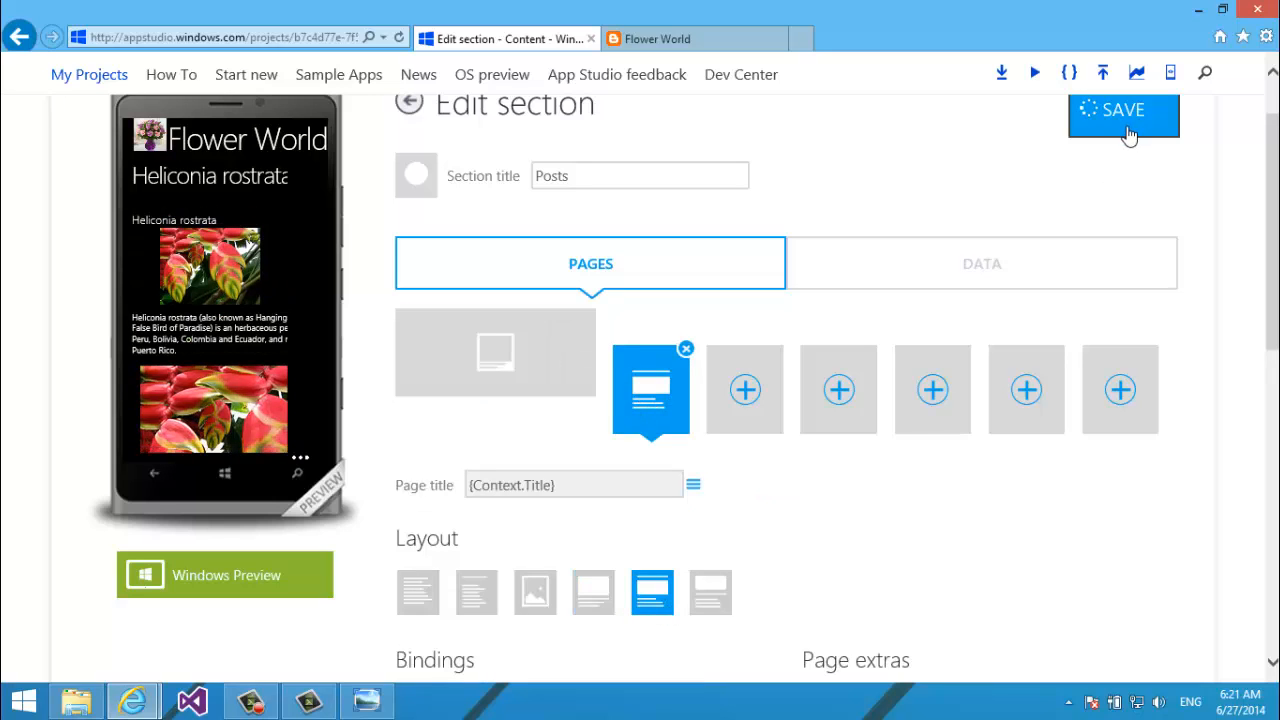
Choose information.png from the Action_Item_Images folder on the computer as the Posts section's image.
{"action": "left_click", "coordinate": [432, 182]}
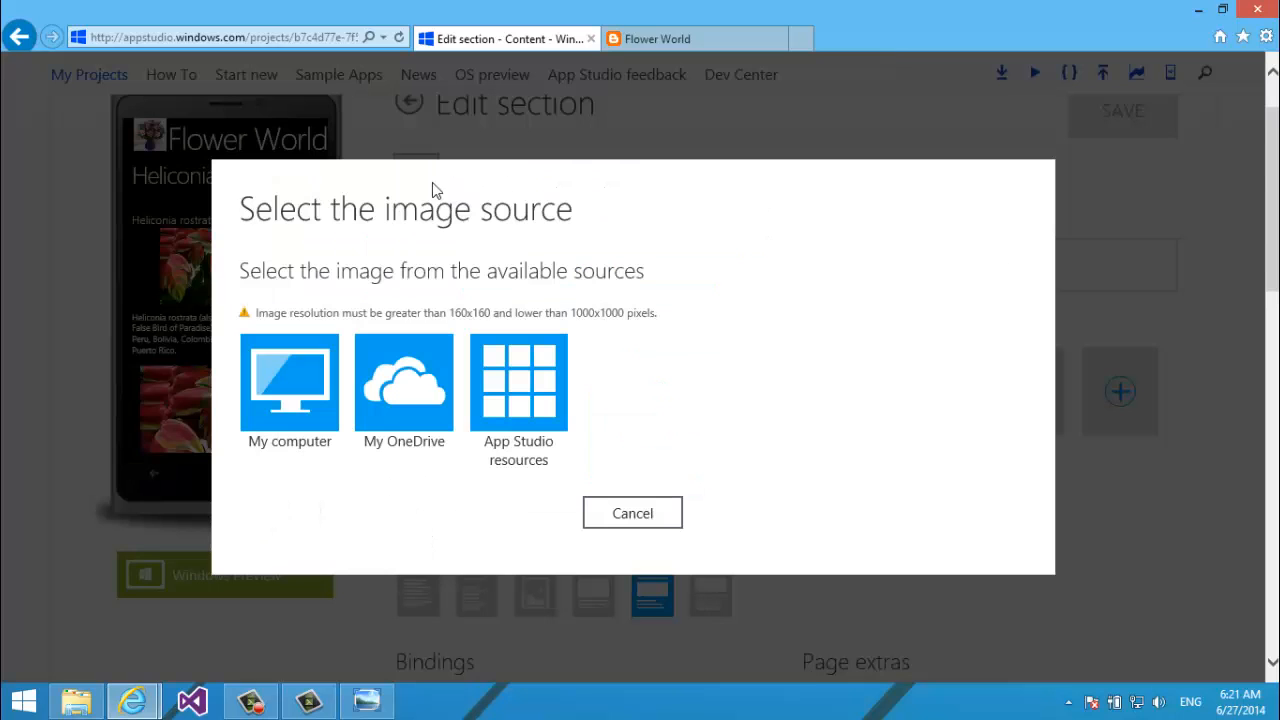
{"action": "left_click", "coordinate": [325, 378]}
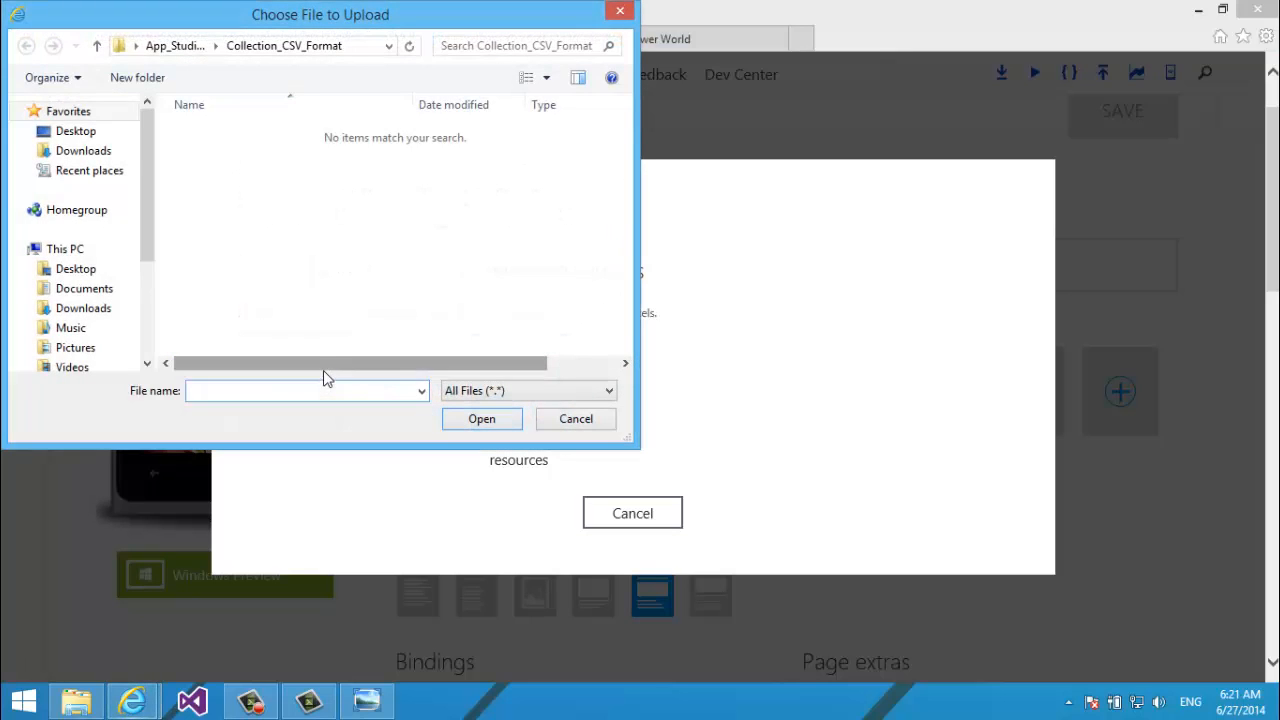
{"action": "left_click", "coordinate": [95, 46]}
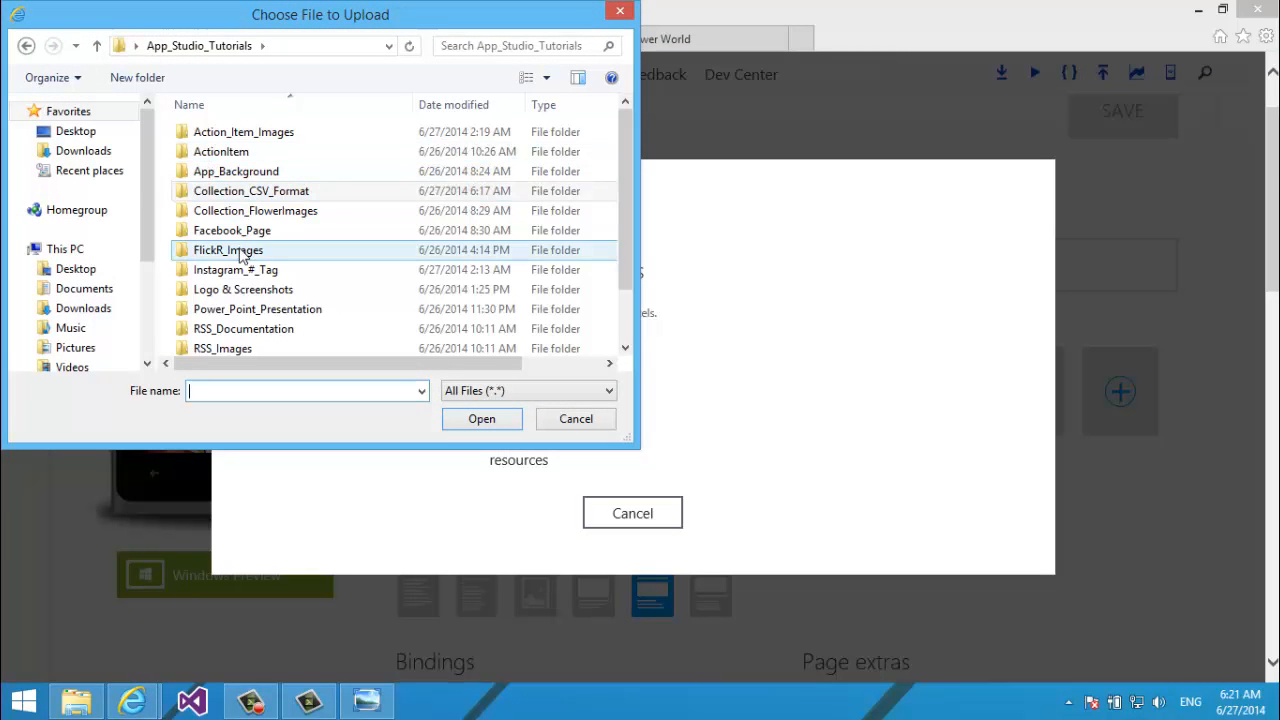
{"action": "double_click", "coordinate": [251, 131]}
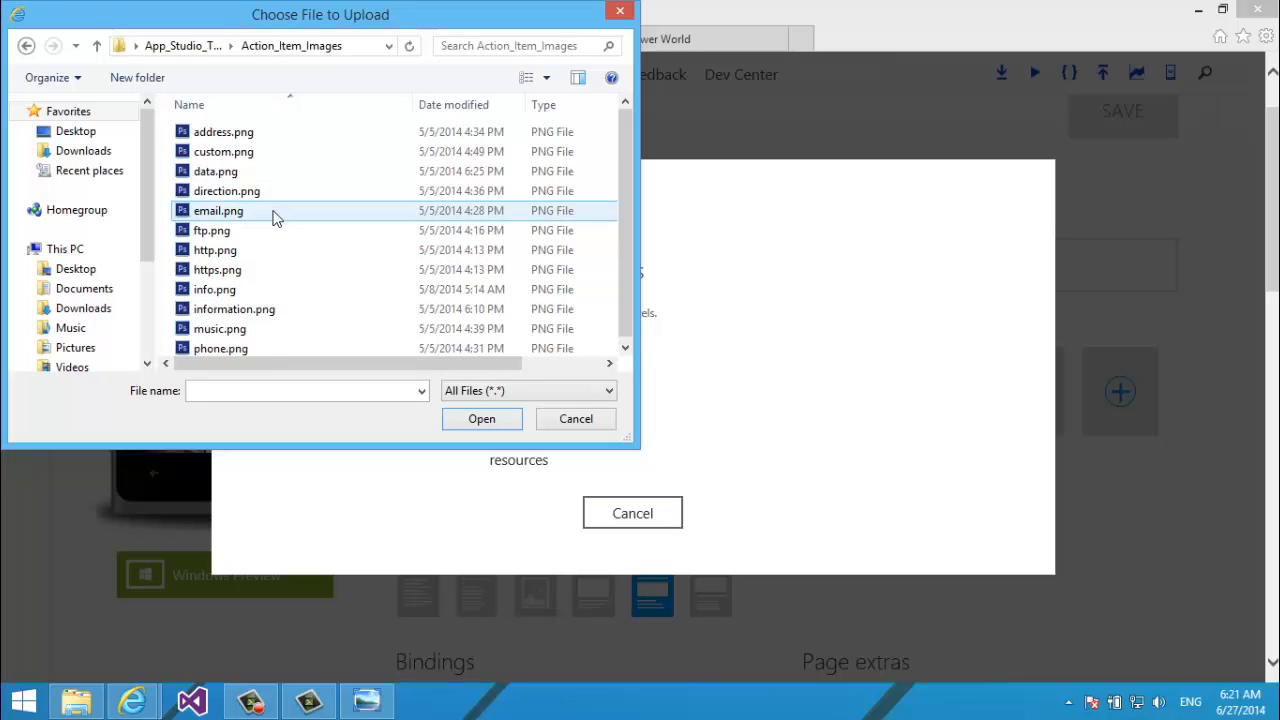
{"action": "left_click", "coordinate": [243, 329]}
{"action": "key", "text": "shift+Down"}
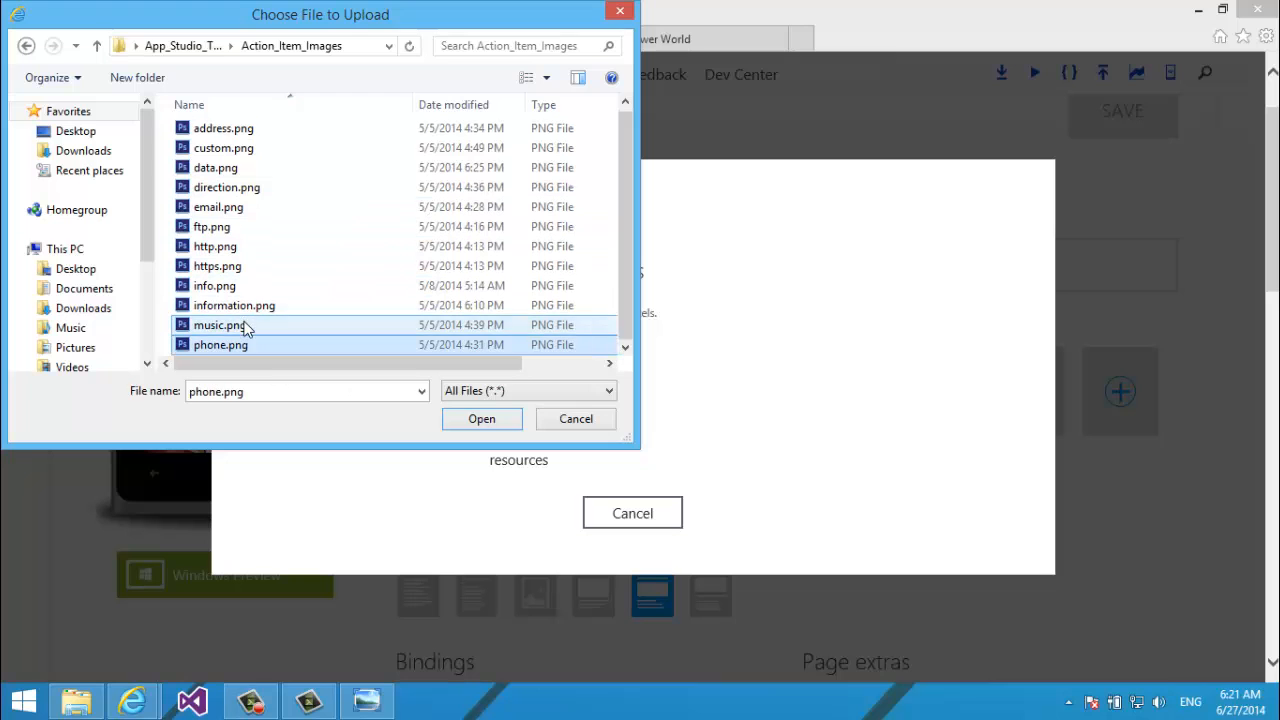
{"action": "key", "text": "shift+Up"}
{"action": "key", "text": "shift+Up"}
{"action": "left_click", "coordinate": [247, 313]}
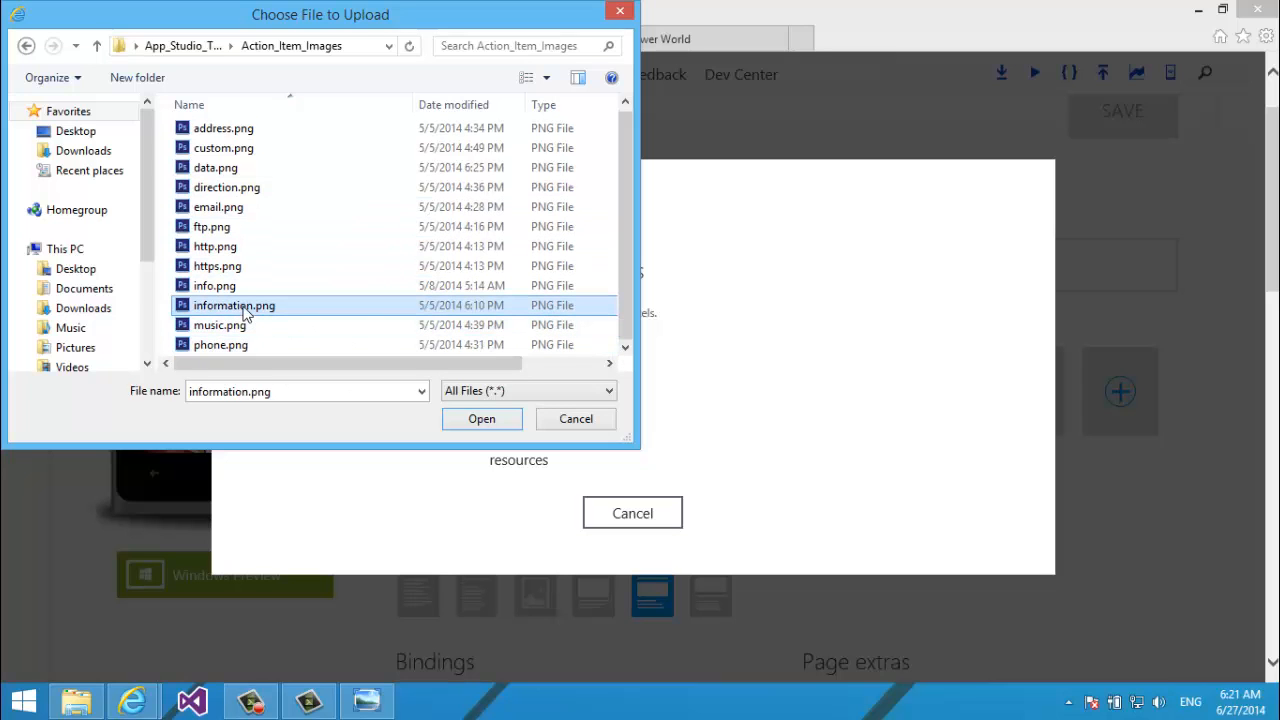
{"action": "double_click", "coordinate": [243, 313]}
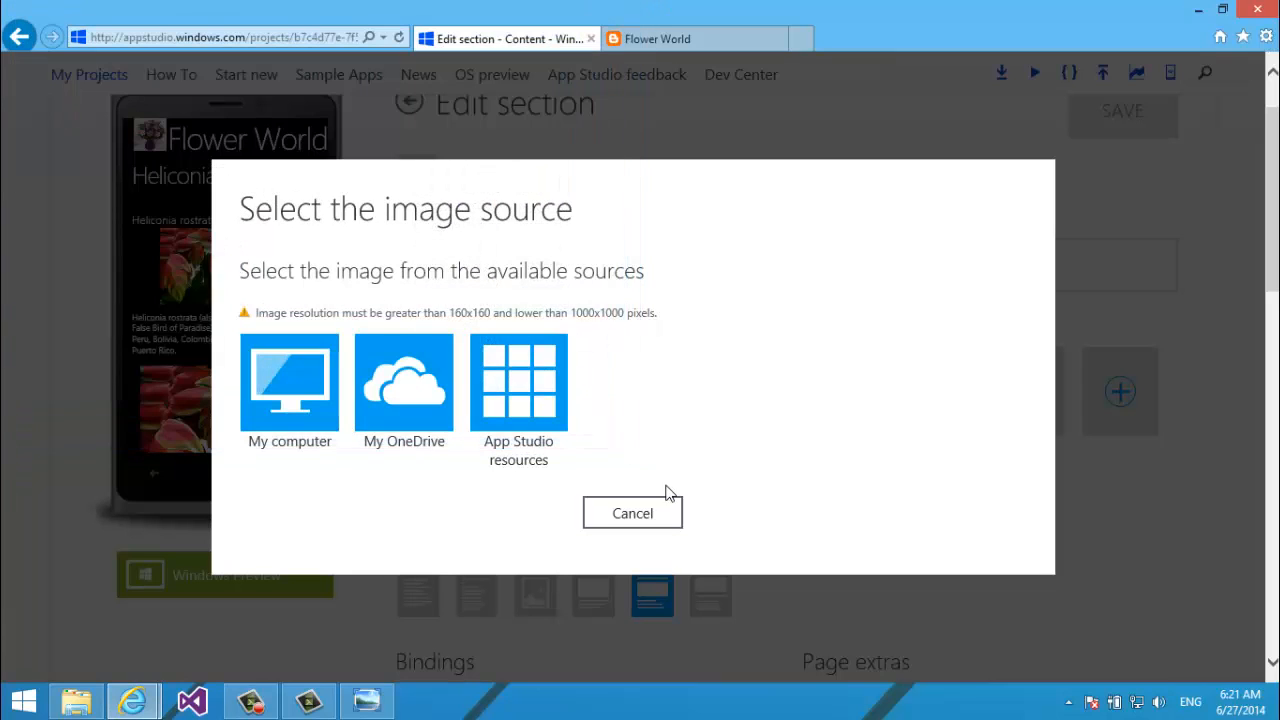
Rename the Posts section as information, save it and return to the main sections.
{"action": "left_click", "coordinate": [667, 520]}
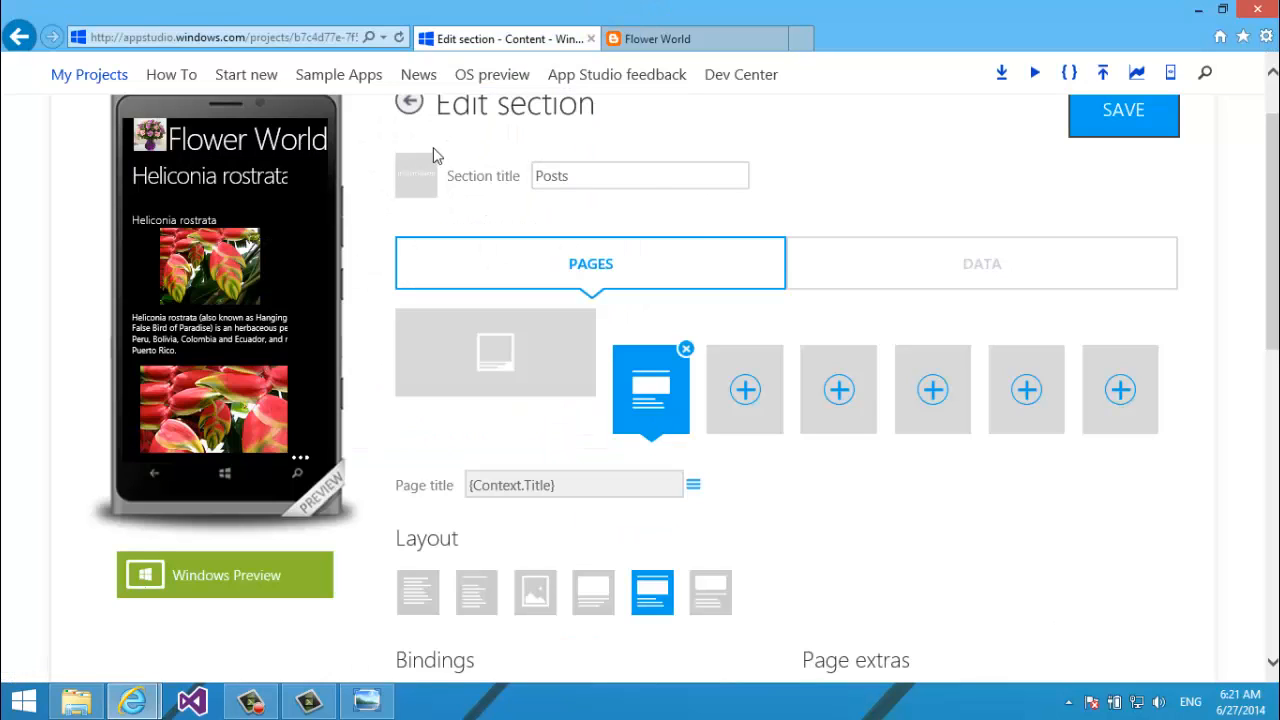
{"action": "left_click", "coordinate": [658, 190]}
{"action": "key", "text": "ctrl+a"}
{"action": "key", "text": "BackSpace"}
{"action": "type", "text": "information"}
{"action": "left_click", "coordinate": [1089, 111]}
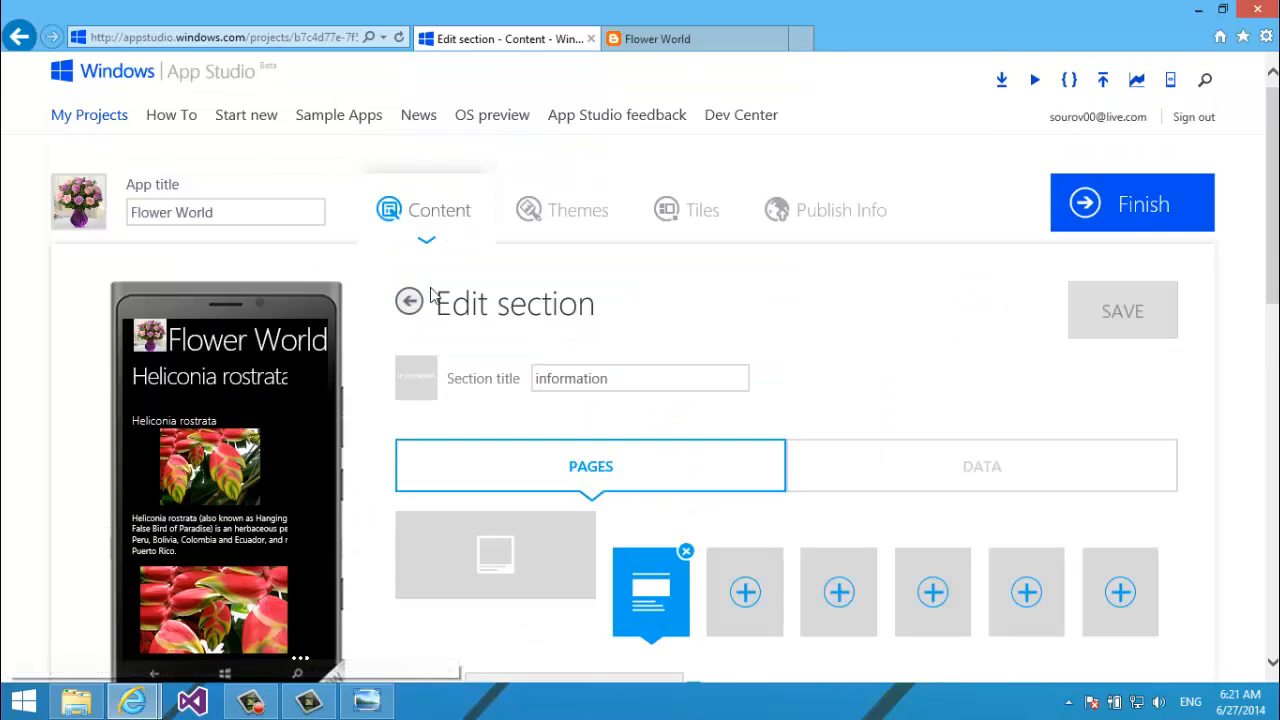
{"action": "left_click", "coordinate": [409, 301]}
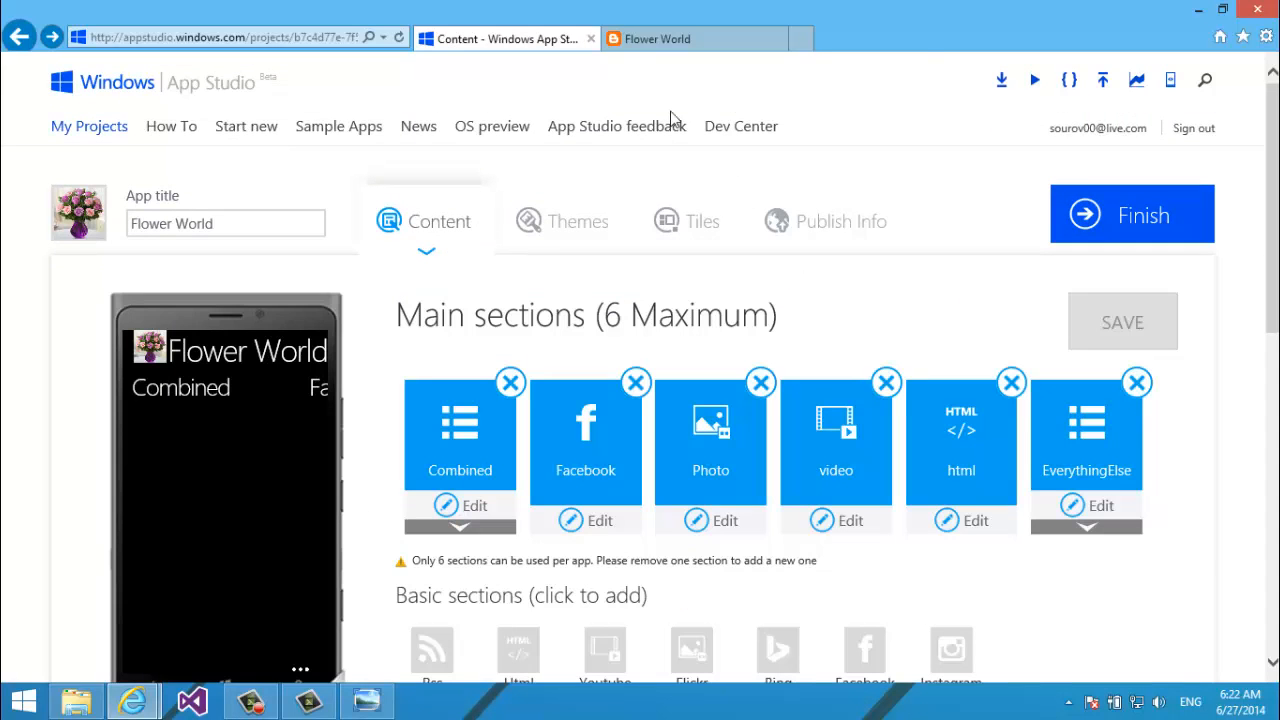
Move the EverythingElse menu to the first place among the main sections, expand its items and save the app content.
{"action": "scroll", "coordinate": [490, 290], "scroll_direction": "down", "scroll_amount": 3}
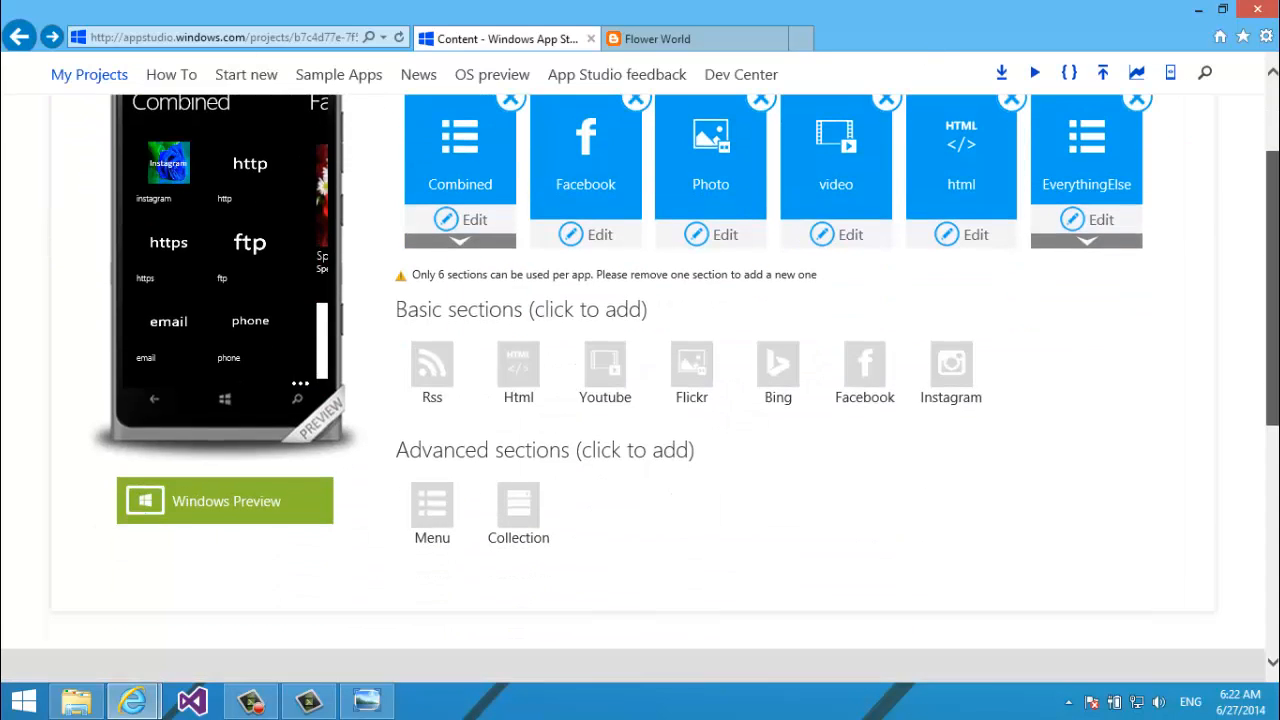
{"action": "left_click", "coordinate": [452, 247]}
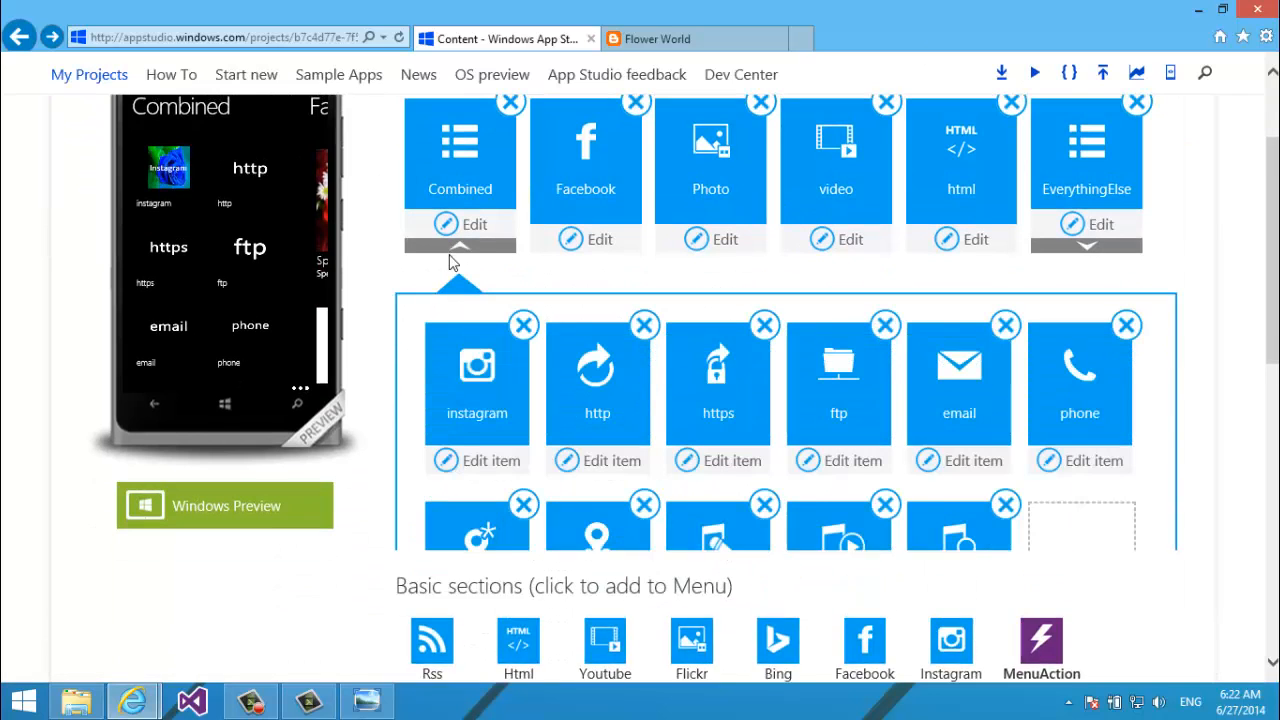
{"action": "left_click", "coordinate": [505, 248]}
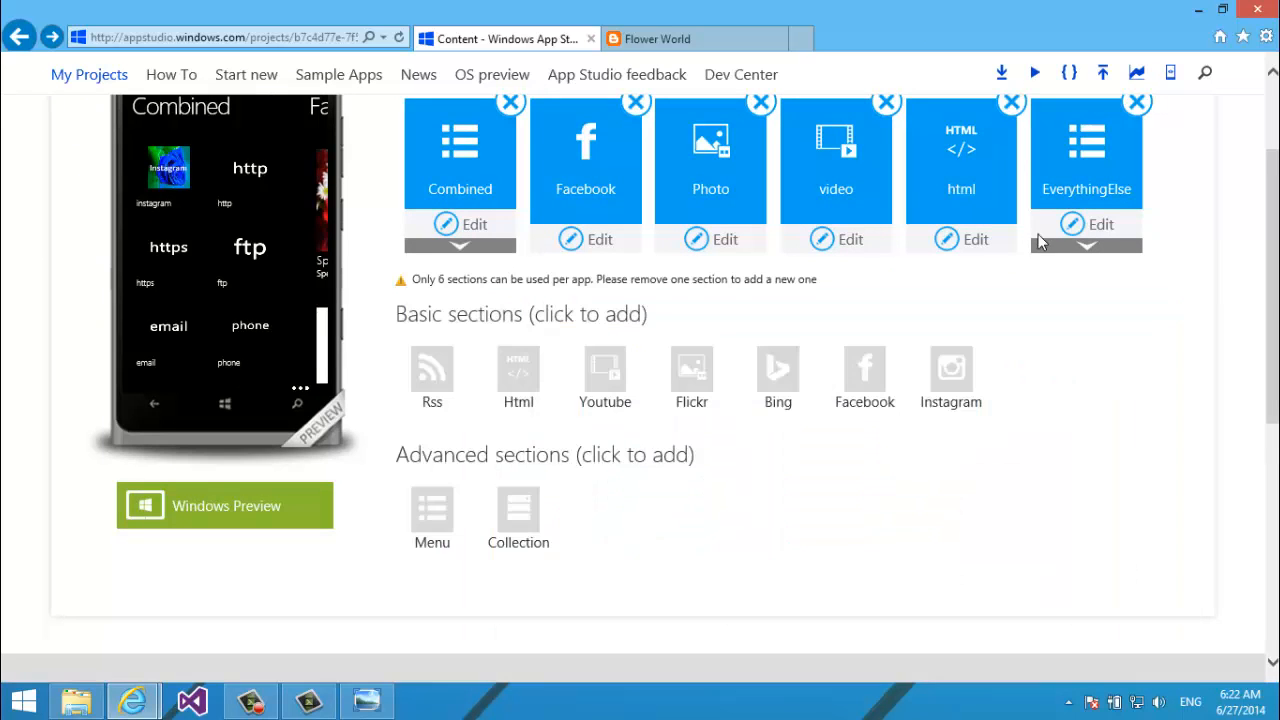
{"action": "left_click", "coordinate": [1058, 248]}
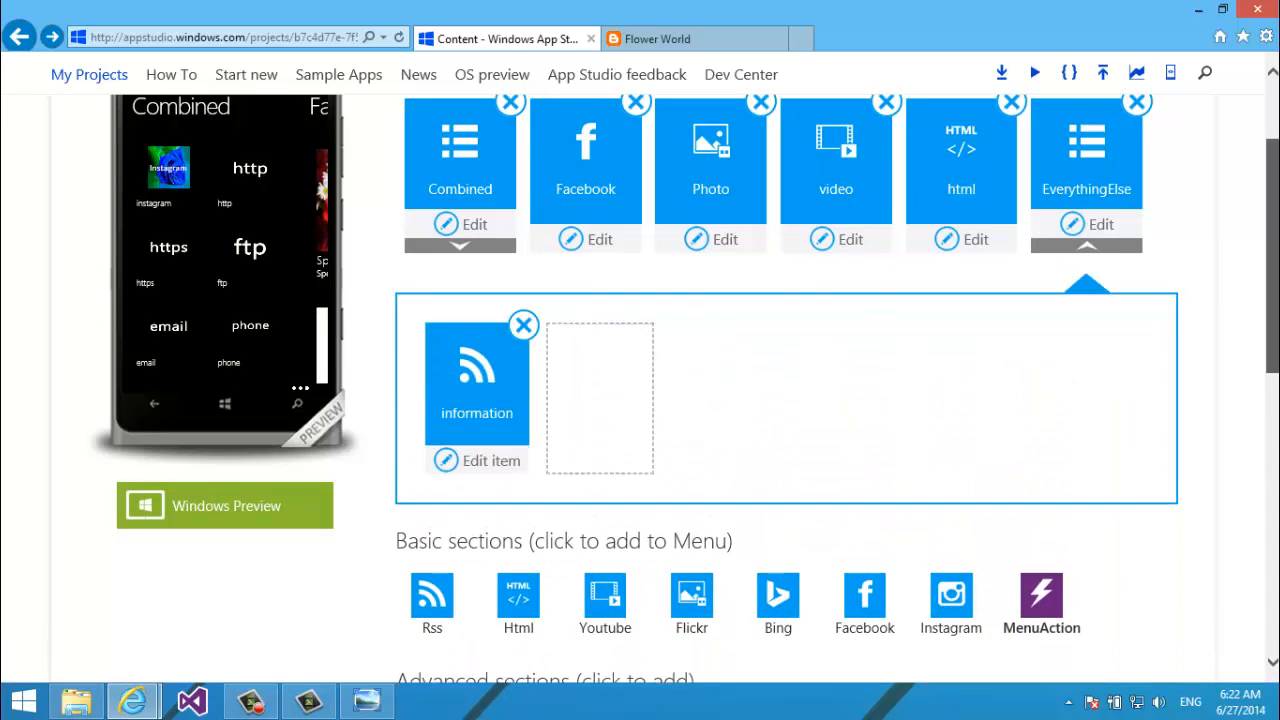
{"action": "left_click_drag", "start_coordinate": [1276, 289], "coordinate": [1277, 281]}
{"action": "left_click_drag", "start_coordinate": [1110, 190], "coordinate": [366, 171]}
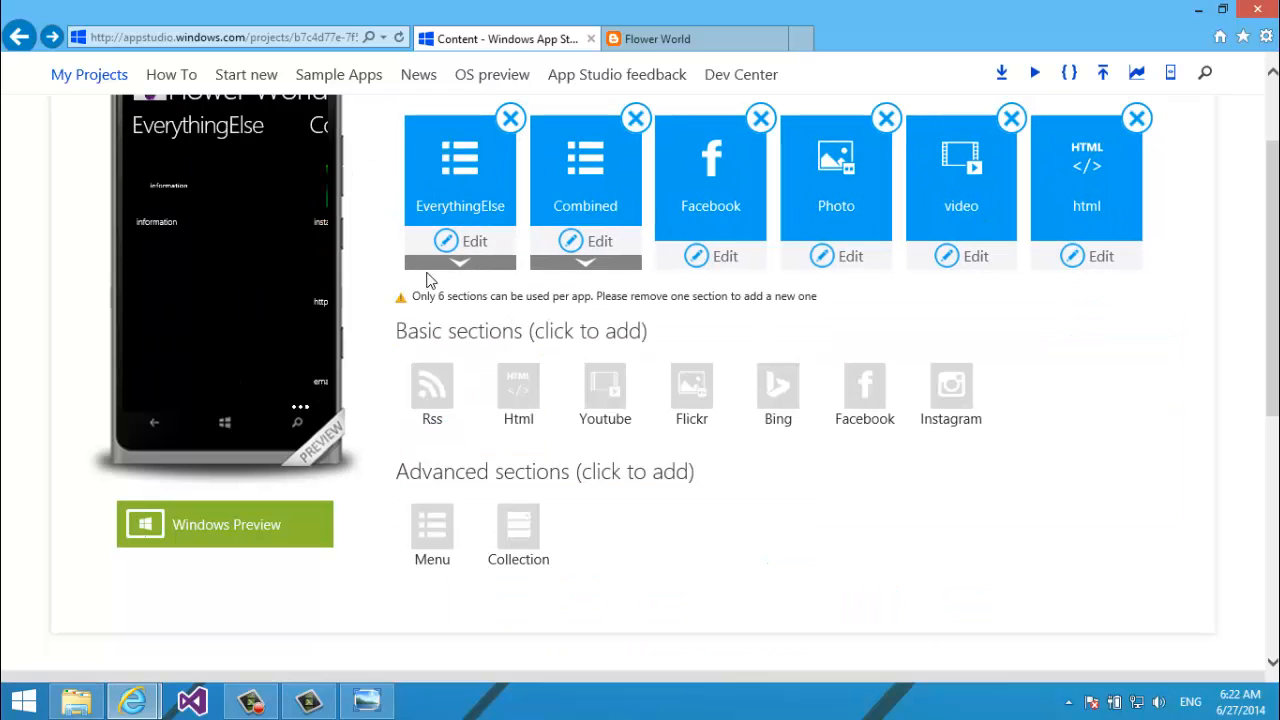
{"action": "left_click", "coordinate": [443, 266]}
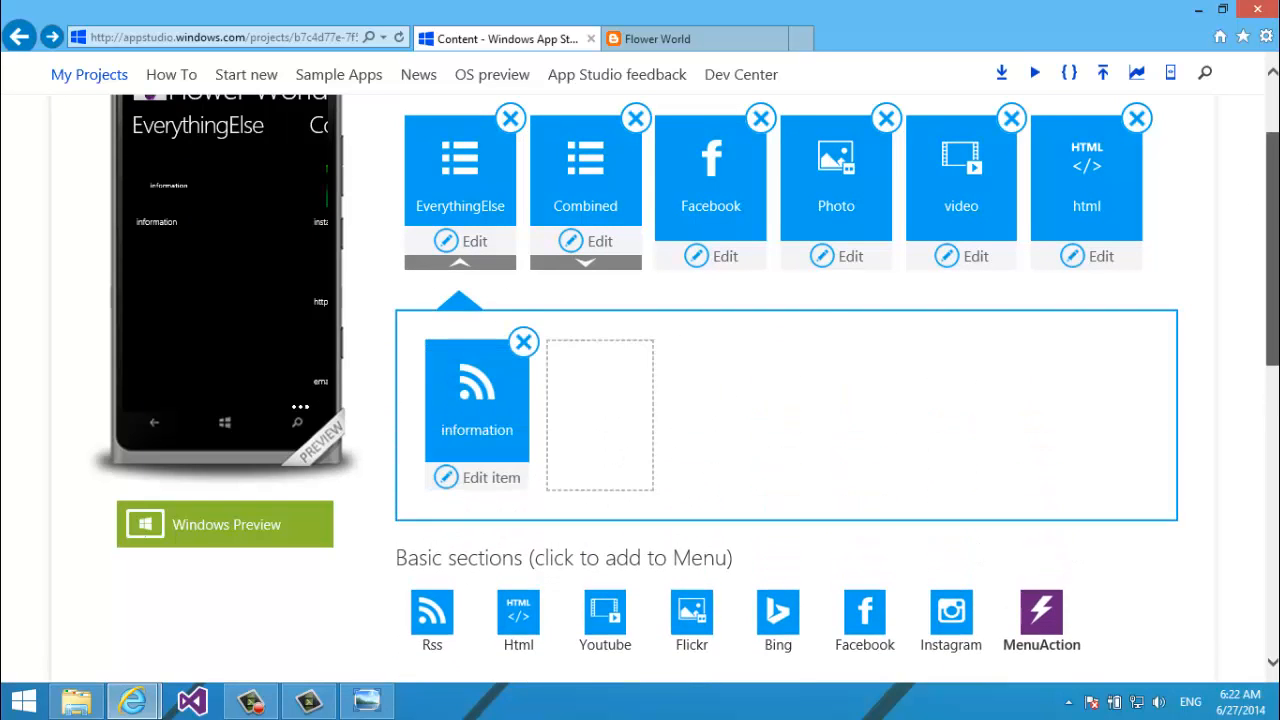
{"action": "mouse_move", "coordinate": [1266, 257]}
{"action": "left_mouse_down"}
{"action": "mouse_move", "coordinate": [1265, 225]}
{"action": "mouse_move", "coordinate": [1265, 298]}
{"action": "mouse_move", "coordinate": [1265, 265]}
{"action": "mouse_move", "coordinate": [1265, 278]}
{"action": "left_mouse_up"}
{"action": "left_click", "coordinate": [1148, 160]}
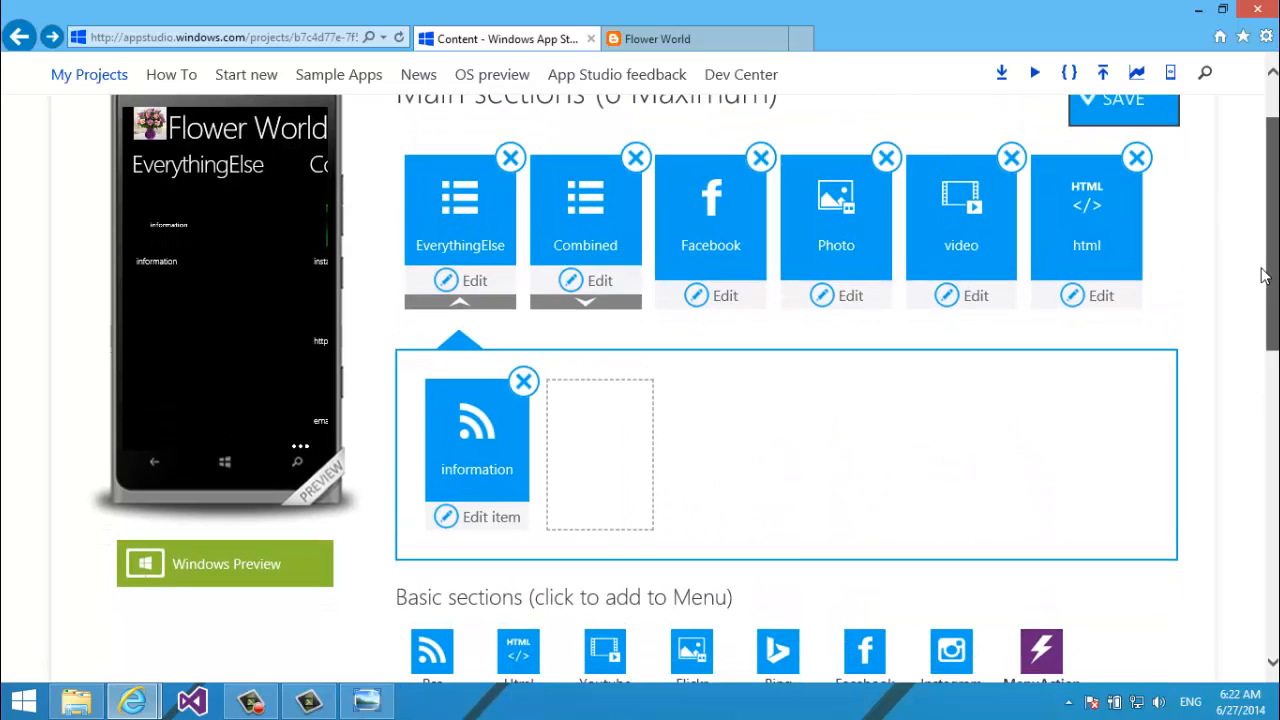
Change the information item's detail page to the text-only layout with a title, save it and return to the main sections.
{"action": "left_click", "coordinate": [470, 540]}
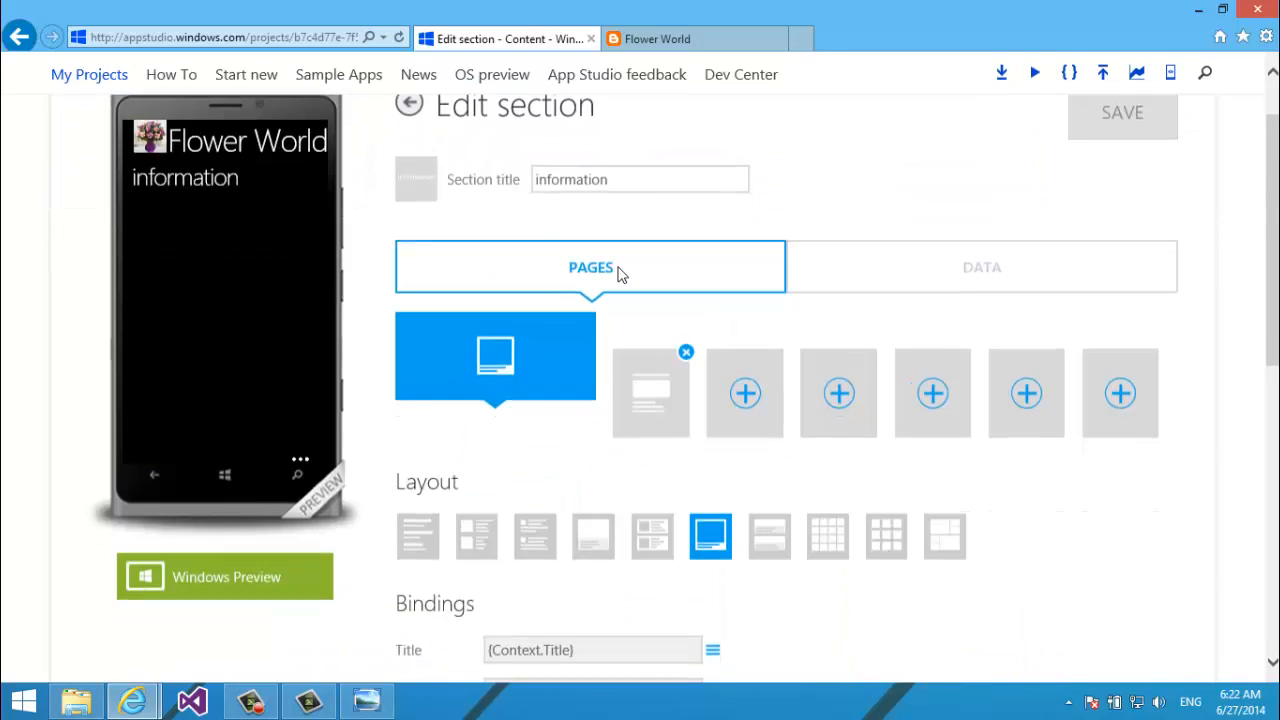
{"action": "scroll", "coordinate": [618, 275], "scroll_direction": "down", "scroll_amount": 1}
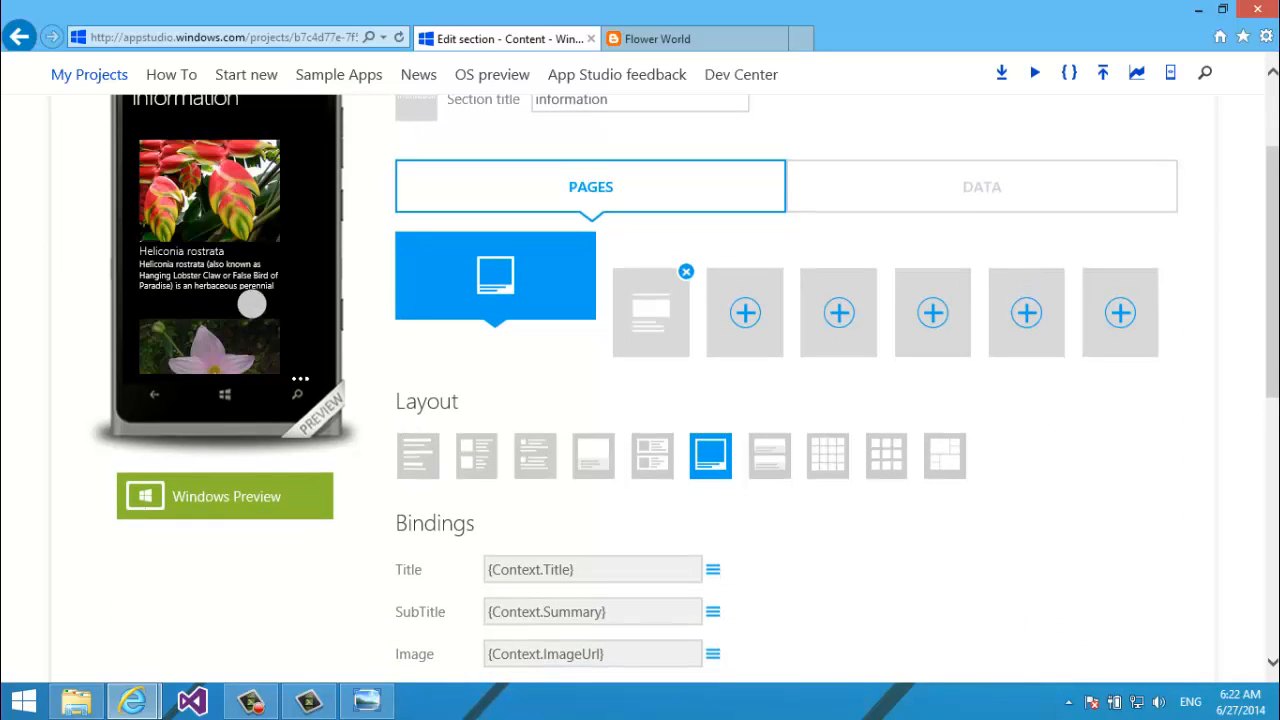
{"action": "left_click", "coordinate": [681, 335]}
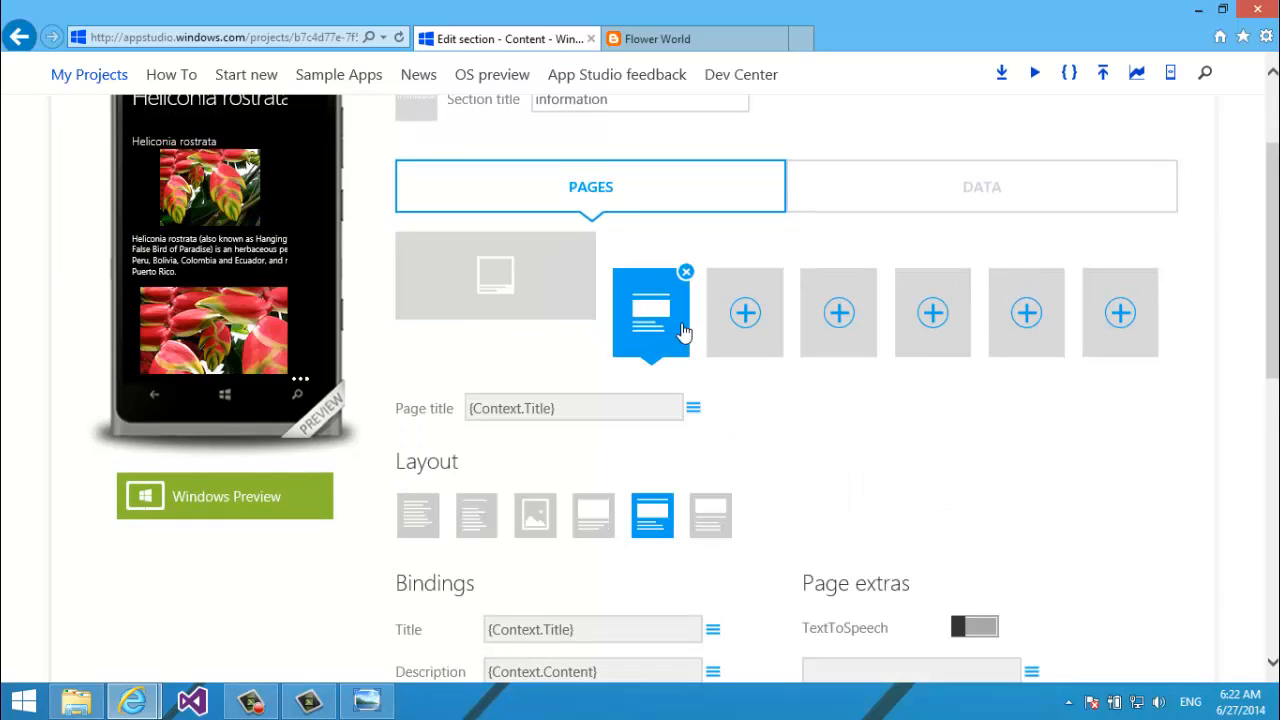
{"action": "scroll", "coordinate": [250, 380], "scroll_direction": "down", "scroll_amount": 1}
{"action": "scroll", "coordinate": [930, 376], "scroll_direction": "down", "scroll_amount": 1}
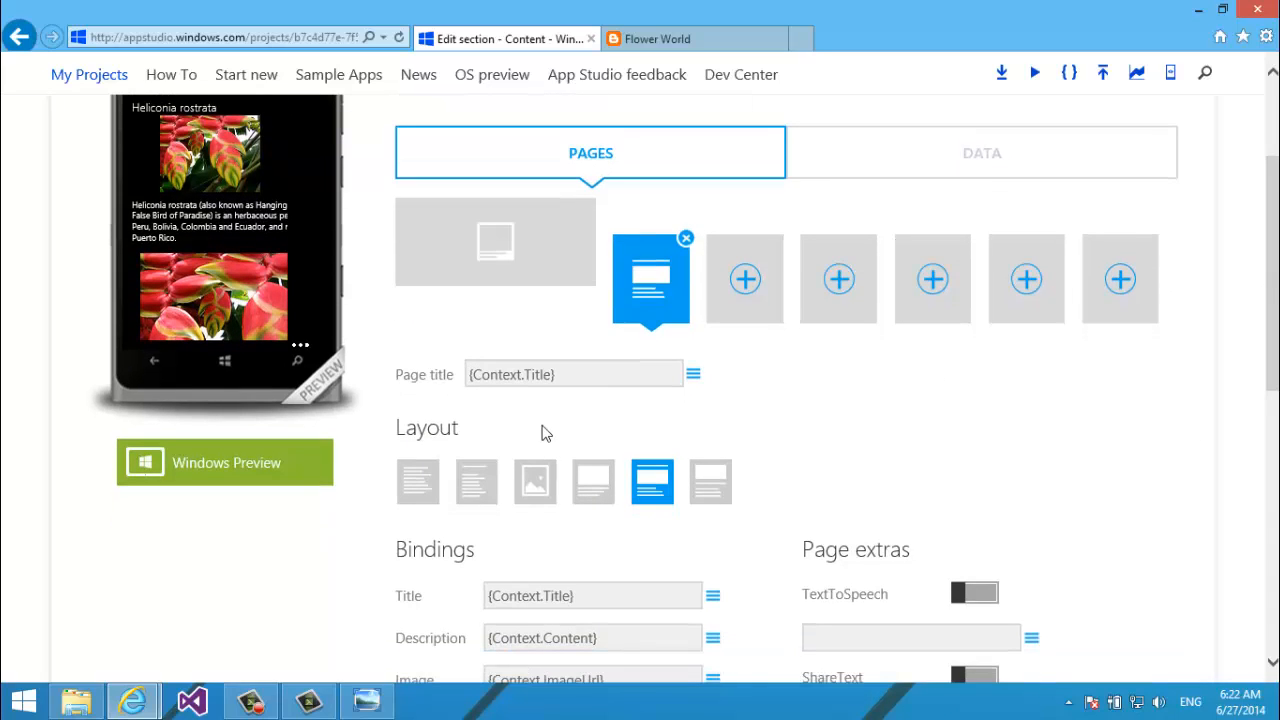
{"action": "left_click", "coordinate": [461, 490]}
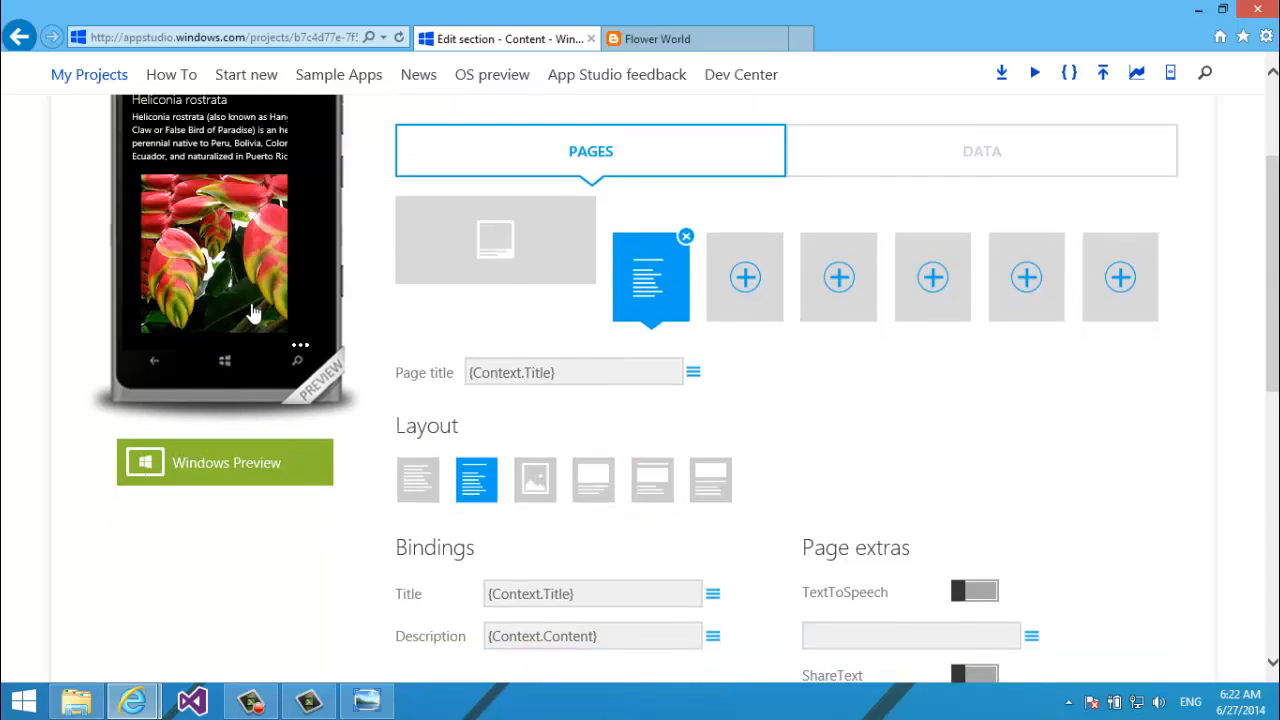
{"action": "scroll", "coordinate": [253, 313], "scroll_direction": "down", "scroll_amount": 5}
{"action": "scroll", "coordinate": [253, 313], "scroll_direction": "up", "scroll_amount": 5}
{"action": "scroll", "coordinate": [1272, 200], "scroll_direction": "up", "scroll_amount": 1}
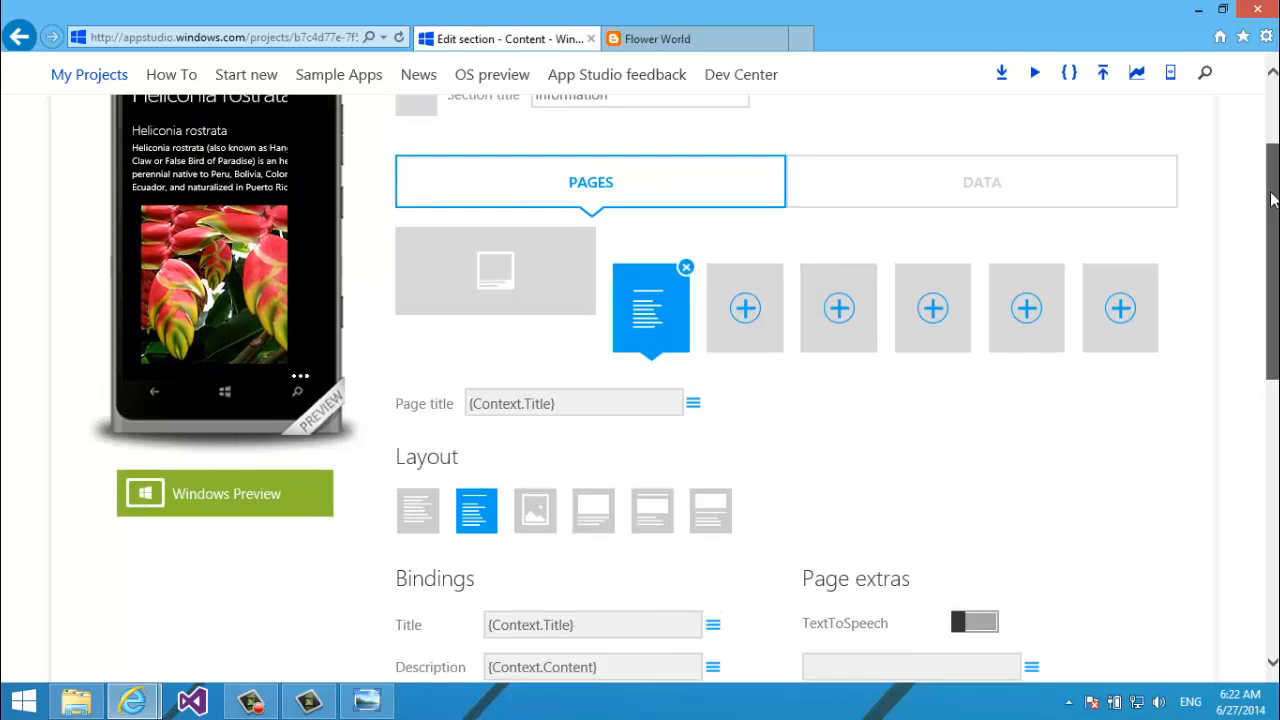
{"action": "scroll", "coordinate": [1272, 200], "scroll_direction": "up", "scroll_amount": 9}
{"action": "left_click", "coordinate": [1172, 316]}
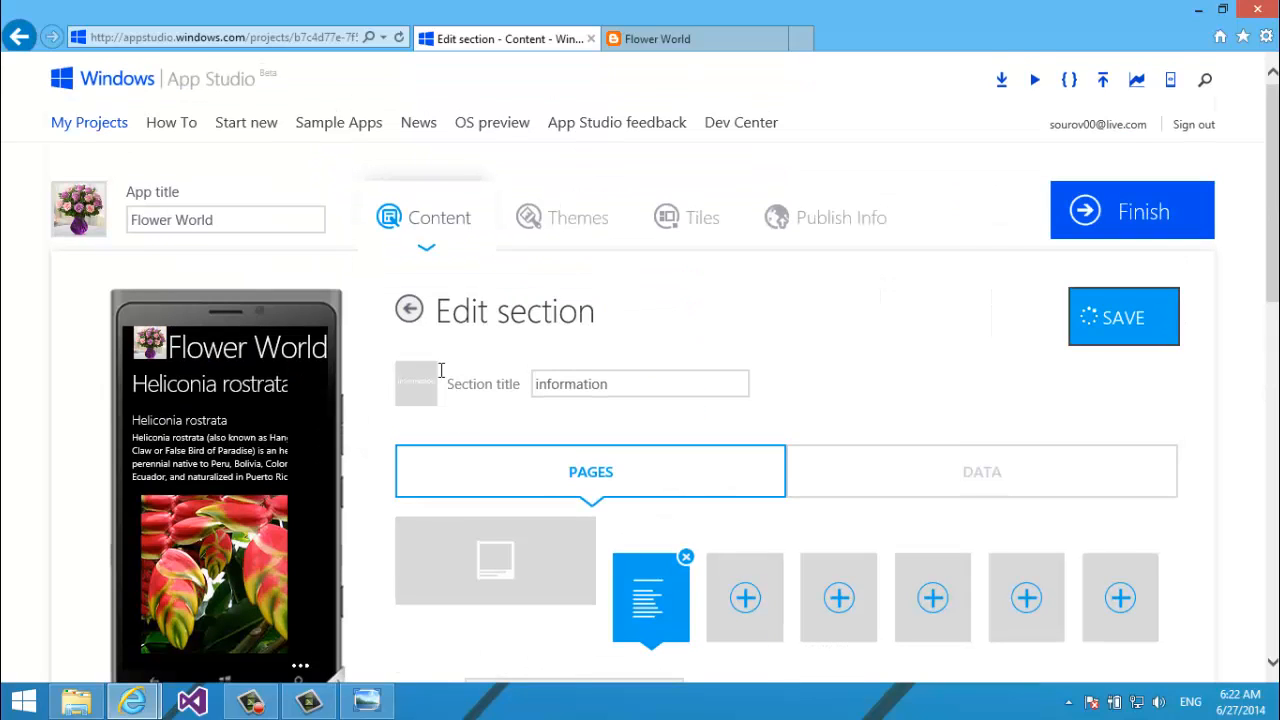
{"action": "left_click", "coordinate": [408, 312]}
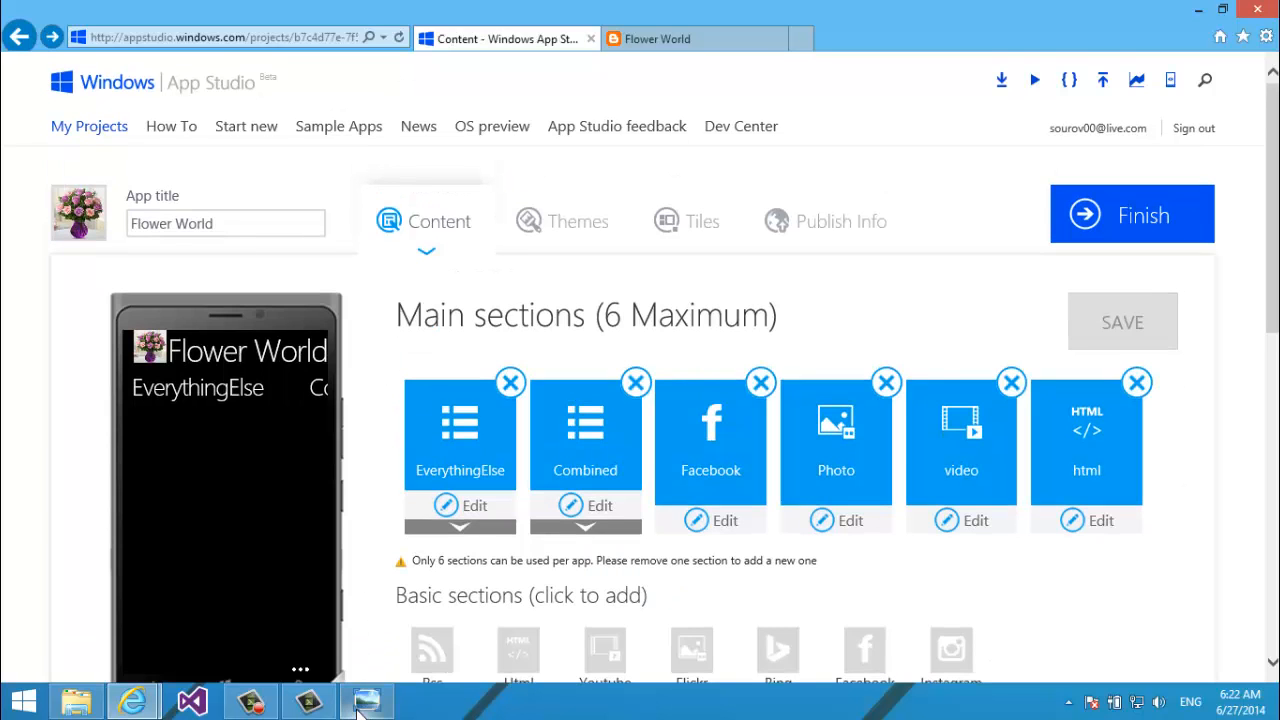
{"action": "mouse_move", "coordinate": [360, 706]}
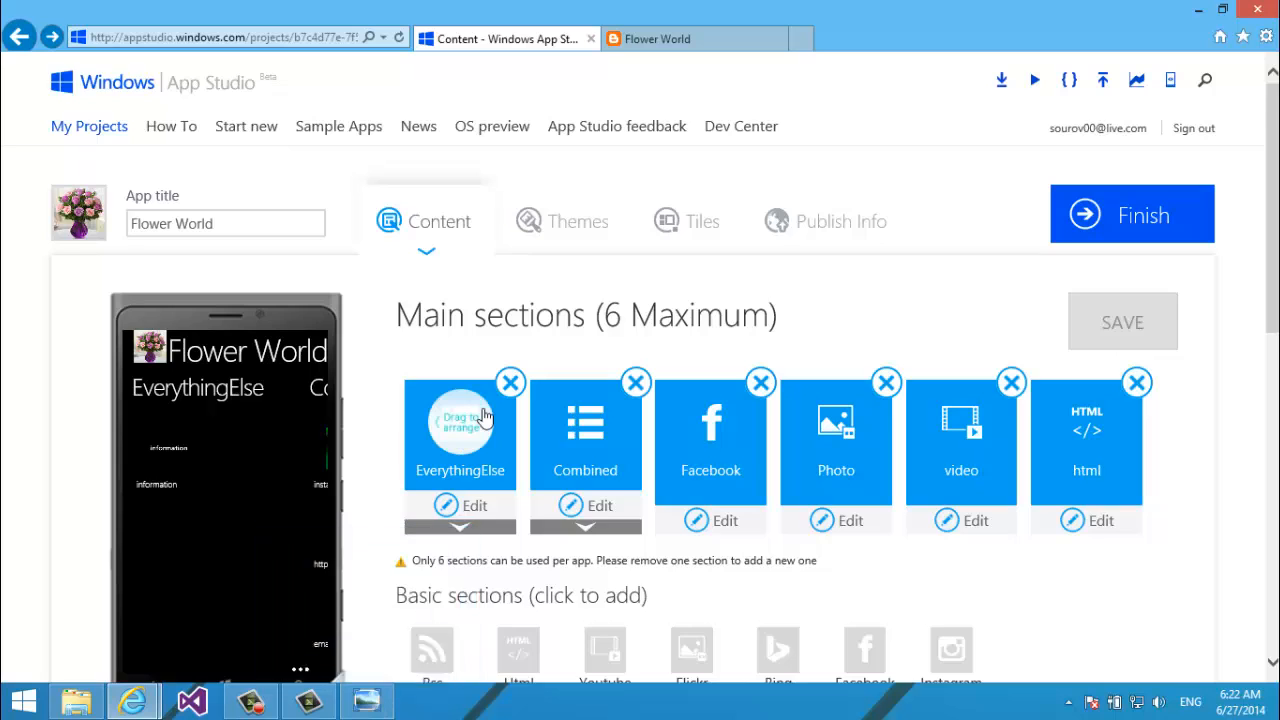
{"action": "scroll", "coordinate": [470, 405], "scroll_direction": "down", "scroll_amount": 2}
{"action": "scroll", "coordinate": [480, 412], "scroll_direction": "up", "scroll_amount": 2}
{"action": "scroll", "coordinate": [484, 408], "scroll_direction": "down", "scroll_amount": 3}
{"action": "scroll", "coordinate": [484, 408], "scroll_direction": "up", "scroll_amount": 3}
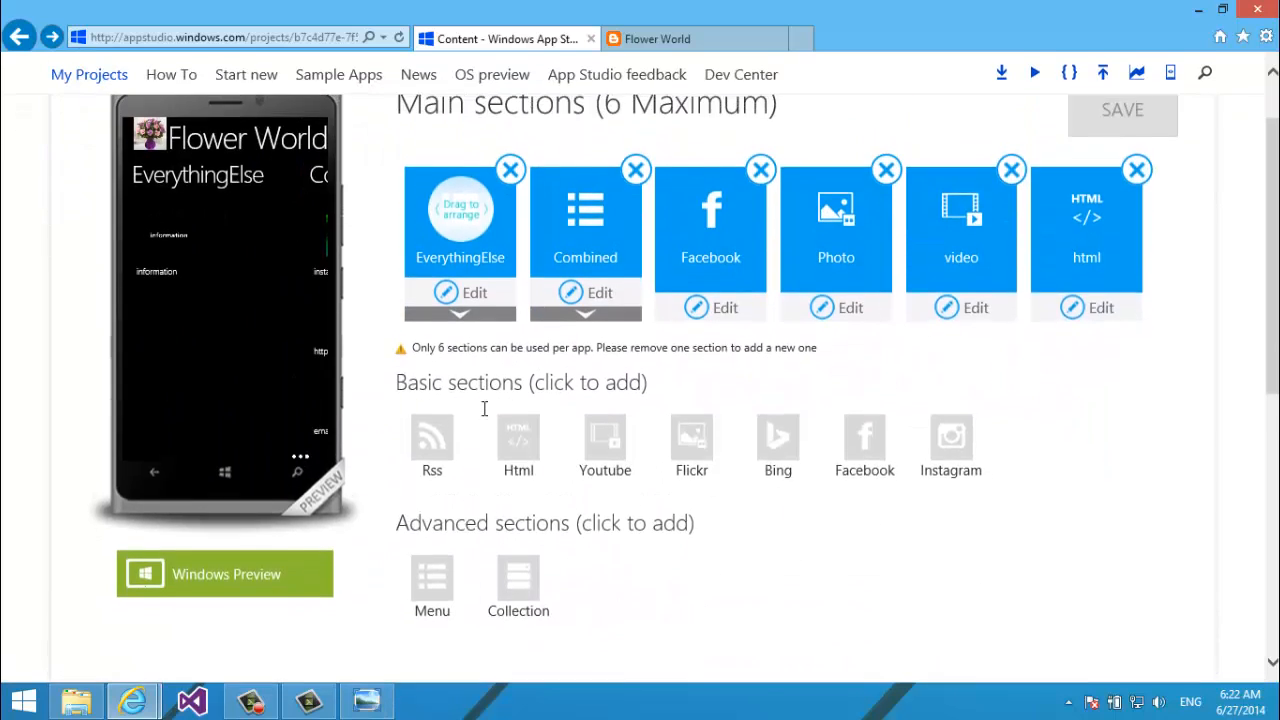
{"action": "scroll", "coordinate": [484, 408], "scroll_direction": "down", "scroll_amount": 3}
{"action": "scroll", "coordinate": [484, 408], "scroll_direction": "down", "scroll_amount": 2}
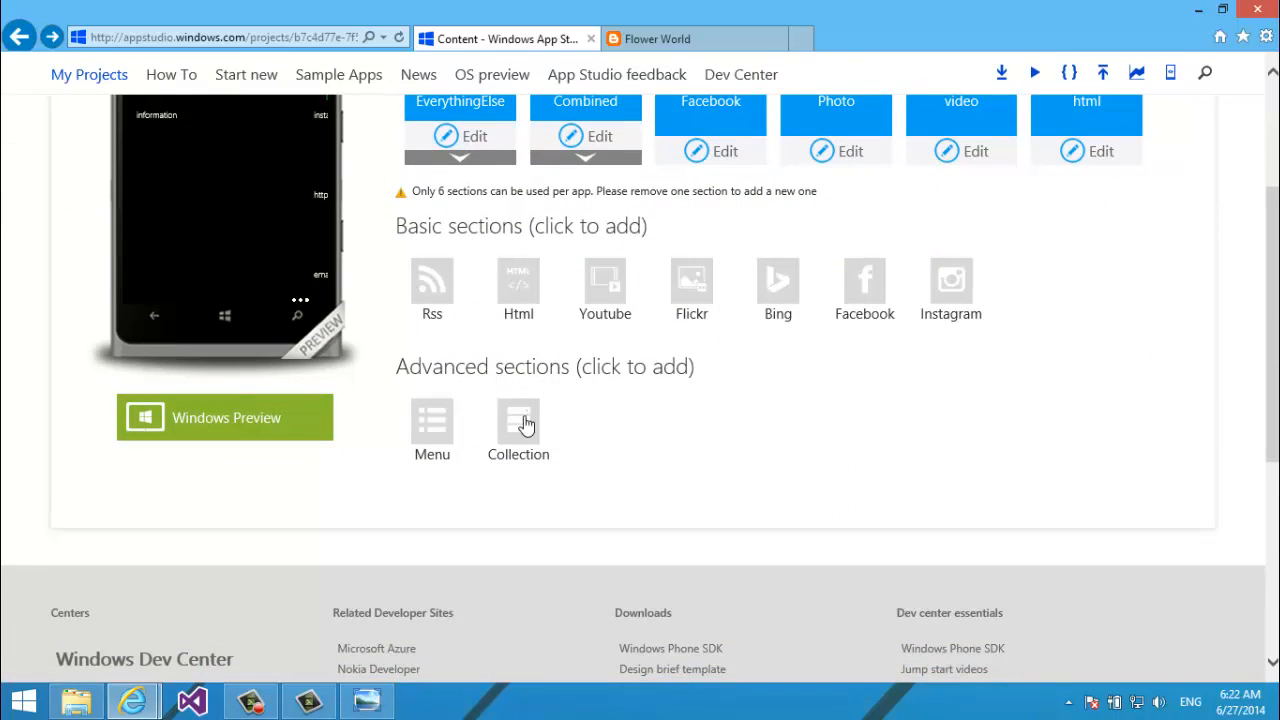
{"action": "scroll", "coordinate": [548, 438], "scroll_direction": "up", "scroll_amount": 1}
{"action": "scroll", "coordinate": [548, 438], "scroll_direction": "up", "scroll_amount": 1}
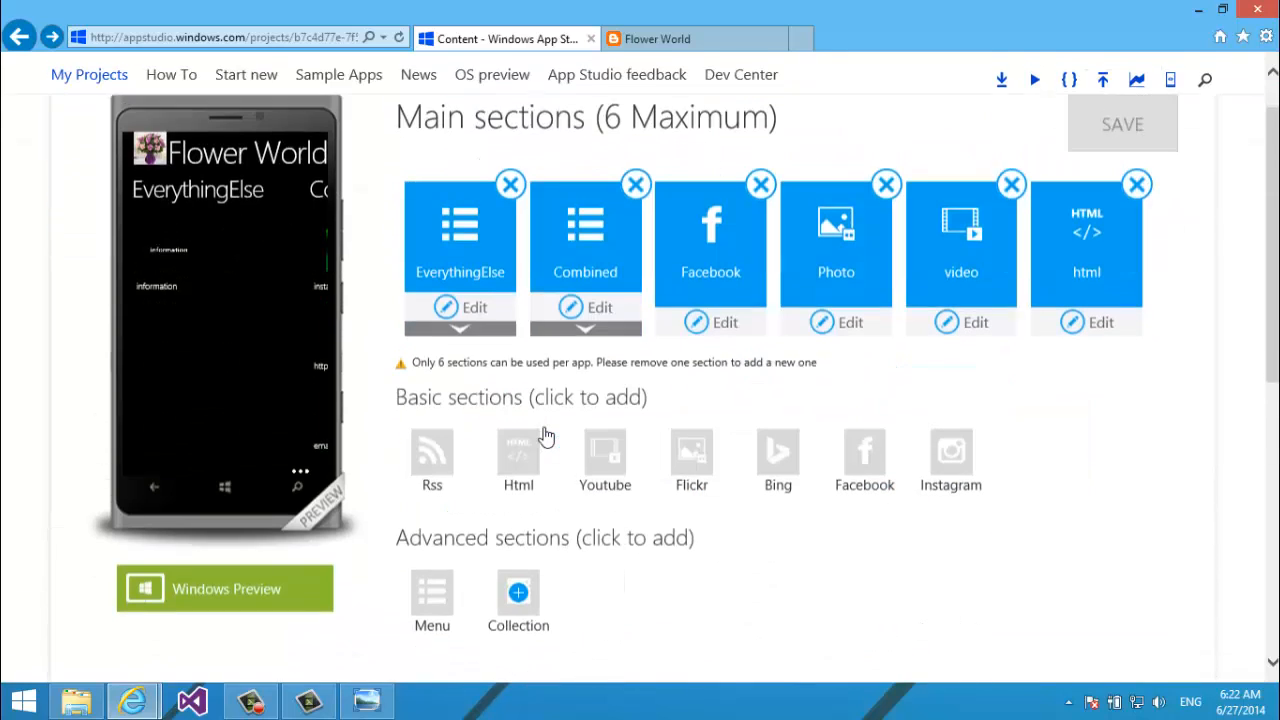
Start a new Collection section inside the EverythingElse menu and name it CollectionManual.
{"action": "left_click", "coordinate": [436, 318]}
{"action": "scroll", "coordinate": [435, 330], "scroll_direction": "down", "scroll_amount": 1}
{"action": "scroll", "coordinate": [436, 330], "scroll_direction": "down", "scroll_amount": 3}
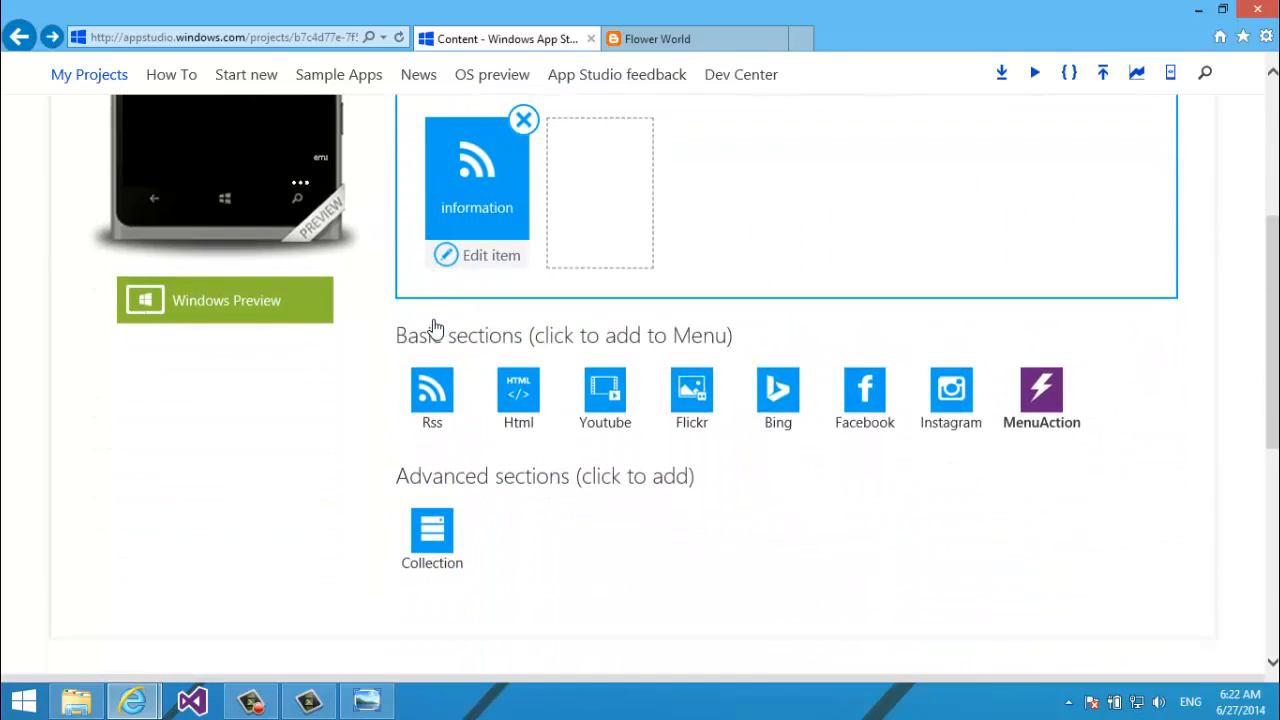
{"action": "scroll", "coordinate": [432, 315], "scroll_direction": "up", "scroll_amount": 1}
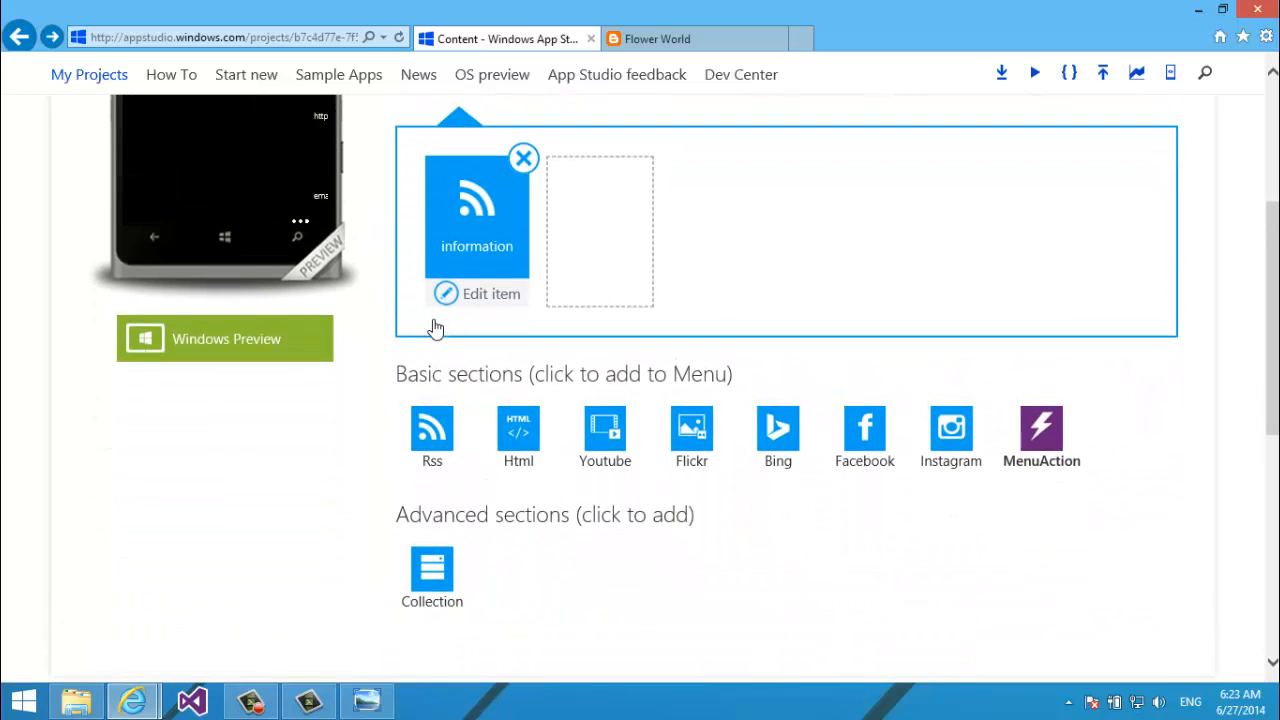
{"action": "left_click", "coordinate": [430, 568]}
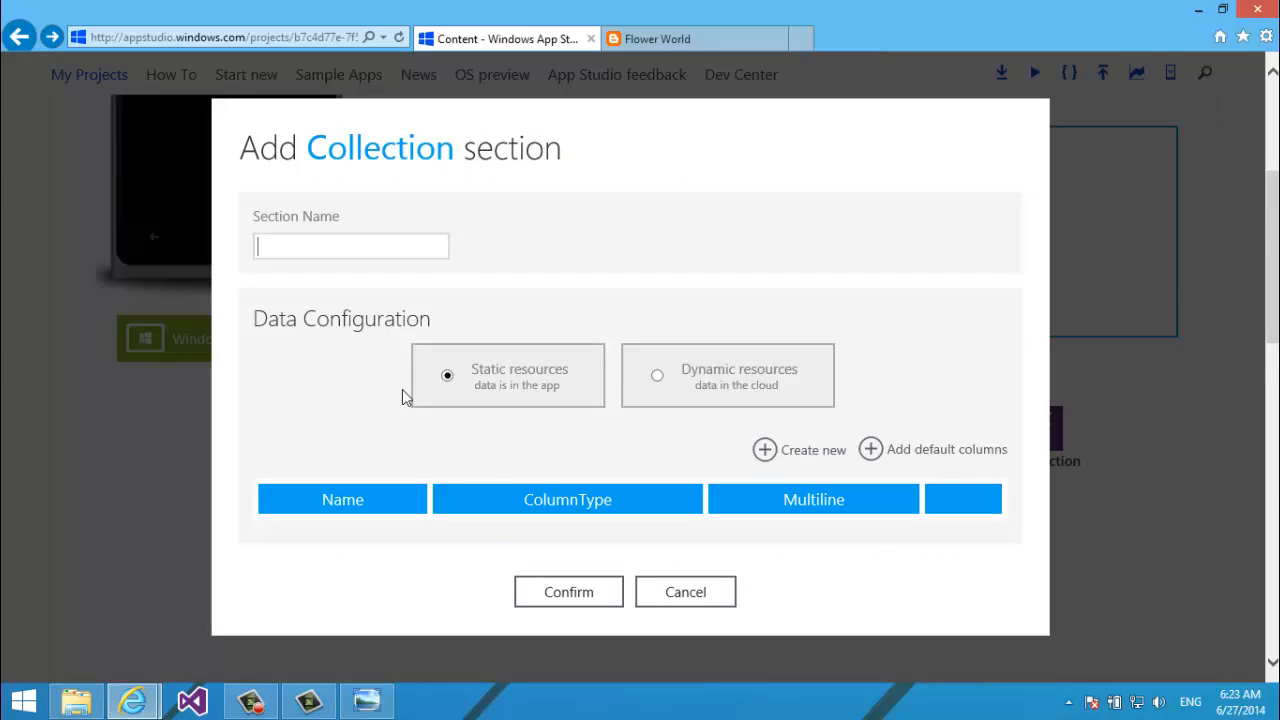
{"action": "type", "text": "f"}
{"action": "key", "text": "BackSpace"}
{"action": "type", "text": "flowe"}
{"action": "type", "text": "rsm"}
{"action": "type", "text": "anual"}
{"action": "key", "text": "Left"}
{"action": "key", "text": "Left"}
{"action": "key", "text": "Left"}
{"action": "key", "text": "Left"}
{"action": "key", "text": "Left"}
{"action": "key", "text": "Left"}
{"action": "key", "text": "Left"}
{"action": "key", "text": "Left"}
{"action": "key", "text": "Left"}
{"action": "key", "text": "Left"}
{"action": "key", "text": "Left"}
{"action": "key", "text": "Left"}
{"action": "key", "text": "Left"}
{"action": "key", "text": "shift+Right"}
{"action": "key", "text": "shift+Right"}
{"action": "key", "text": "shift+Right"}
{"action": "key", "text": "shift+Right"}
{"action": "key", "text": "shift+Right"}
{"action": "key", "text": "shift+Right"}
{"action": "key", "text": "shift+Right"}
{"action": "key", "text": "shift+Right"}
{"action": "type", "text": "Collection"}
{"action": "key", "text": "Delete"}
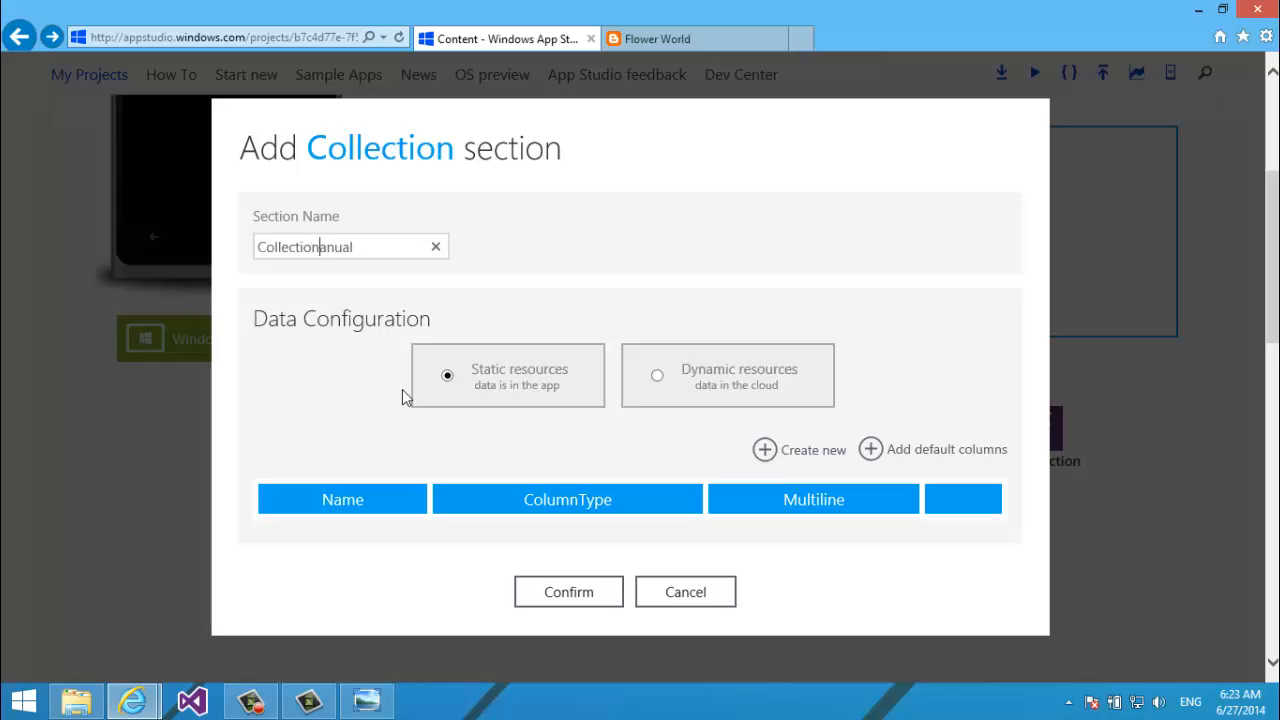
{"action": "type", "text": "M"}
Set the collection's data to static resources and add the default columns.
{"action": "left_click", "coordinate": [658, 386]}
{"action": "left_click", "coordinate": [493, 410]}
{"action": "left_click", "coordinate": [684, 389]}
{"action": "left_click", "coordinate": [507, 393]}
{"action": "left_click", "coordinate": [872, 450]}
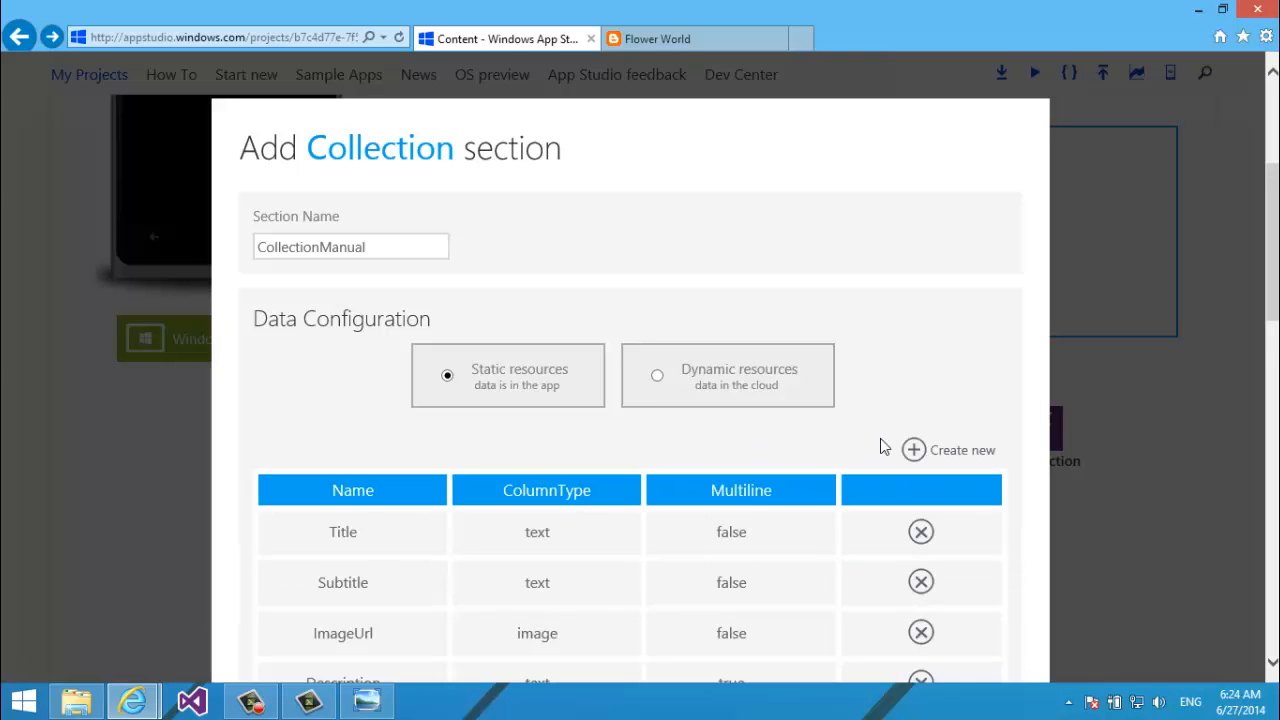
{"action": "scroll", "coordinate": [1112, 312], "scroll_direction": "down", "scroll_amount": 3}
{"action": "scroll", "coordinate": [1112, 312], "scroll_direction": "up", "scroll_amount": 1}
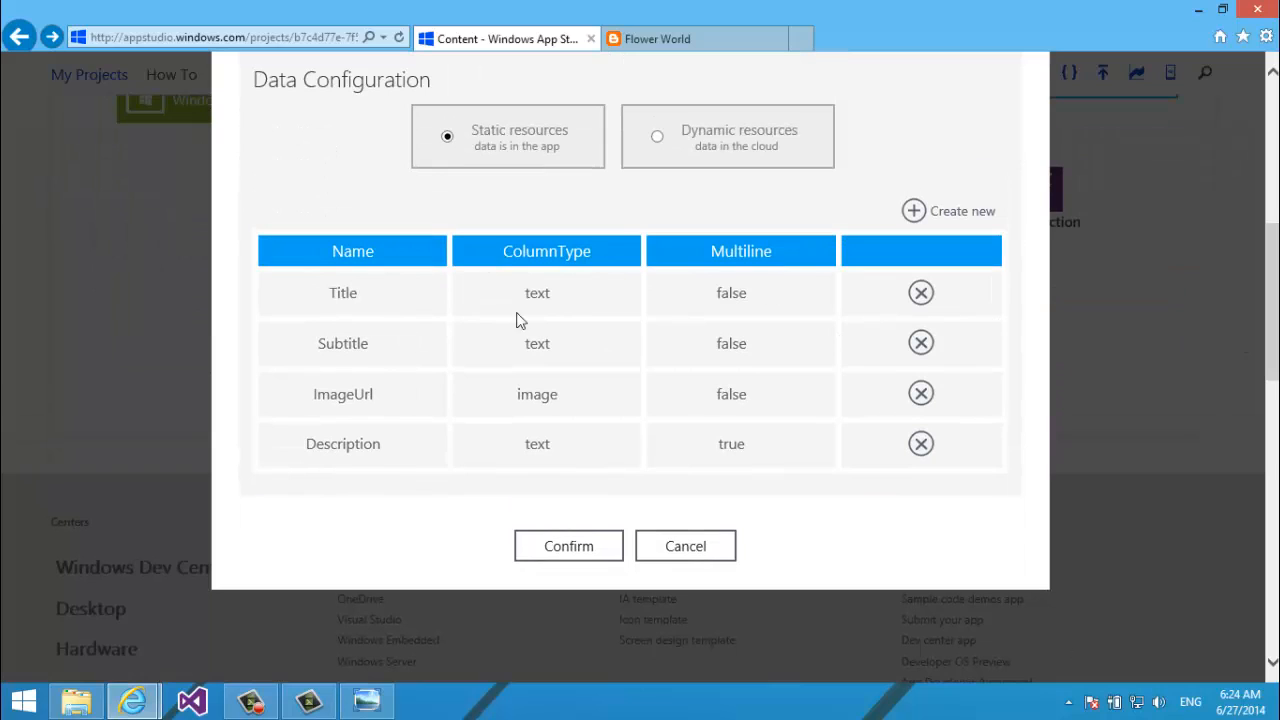
Set Multiline to true for the Title and Subtitle columns and confirm the collection section.
{"action": "left_click", "coordinate": [823, 292]}
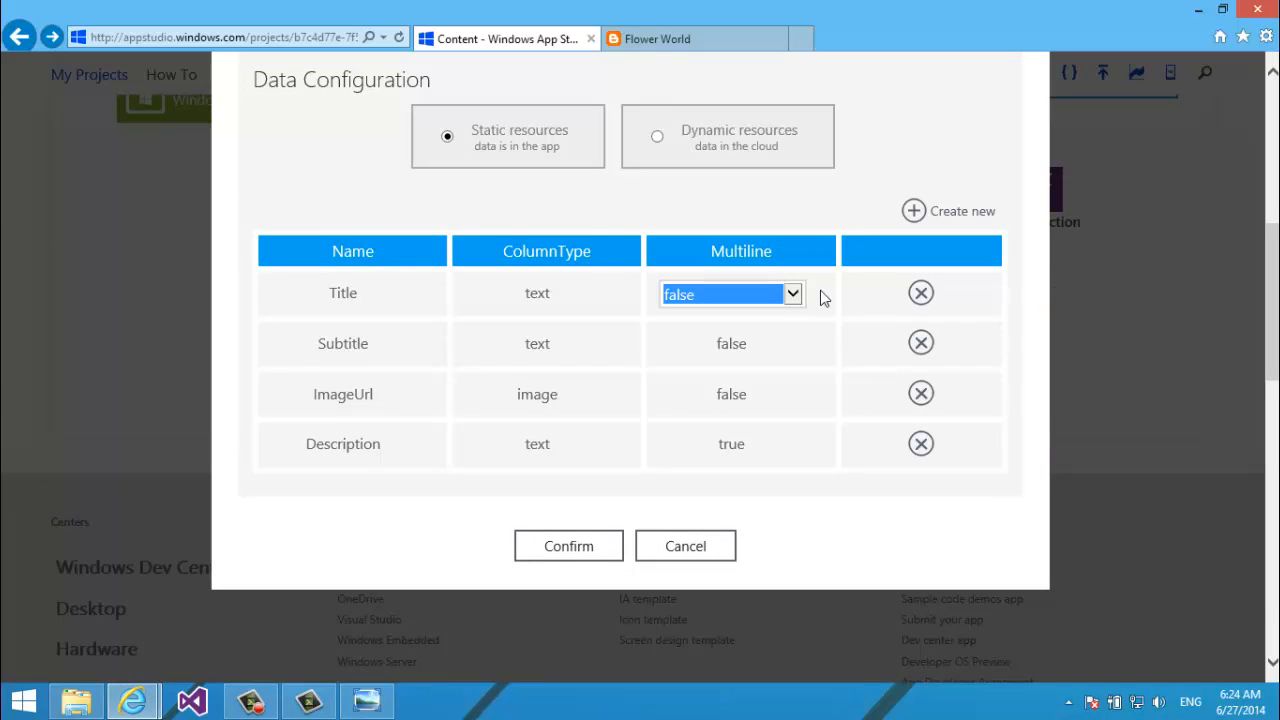
{"action": "left_click", "coordinate": [774, 300]}
{"action": "left_click", "coordinate": [763, 277]}
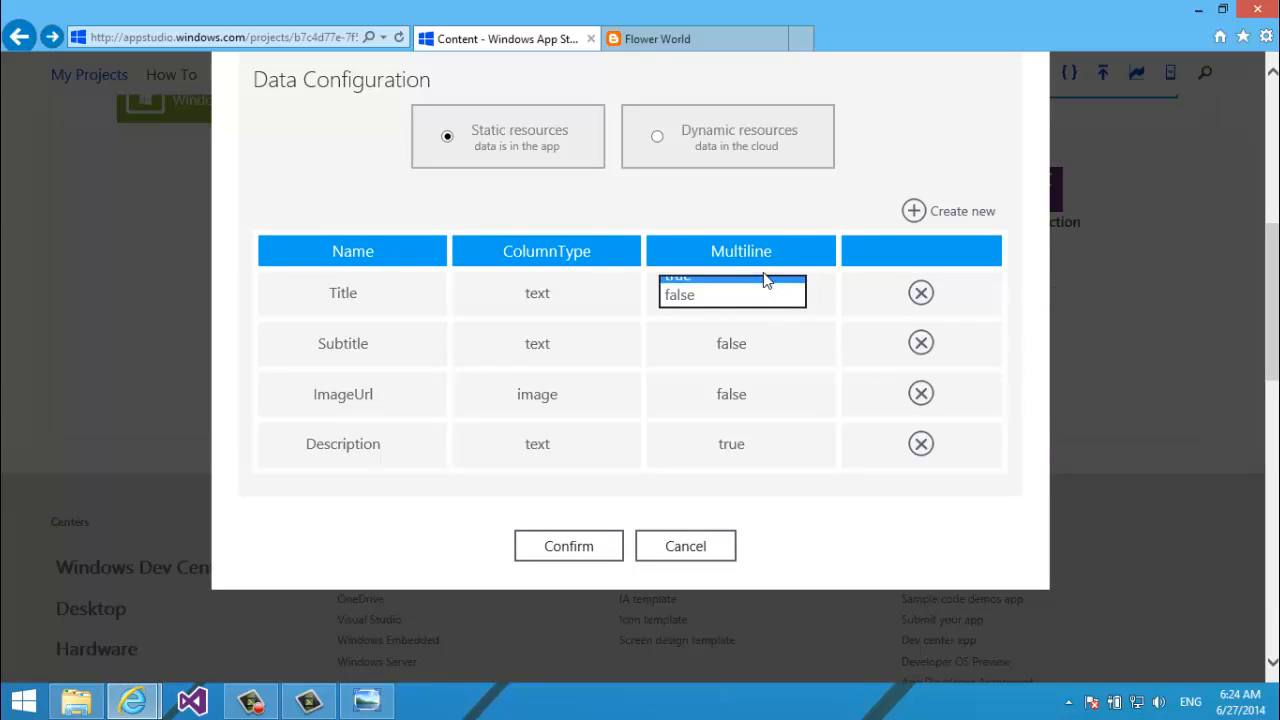
{"action": "left_click", "coordinate": [838, 346]}
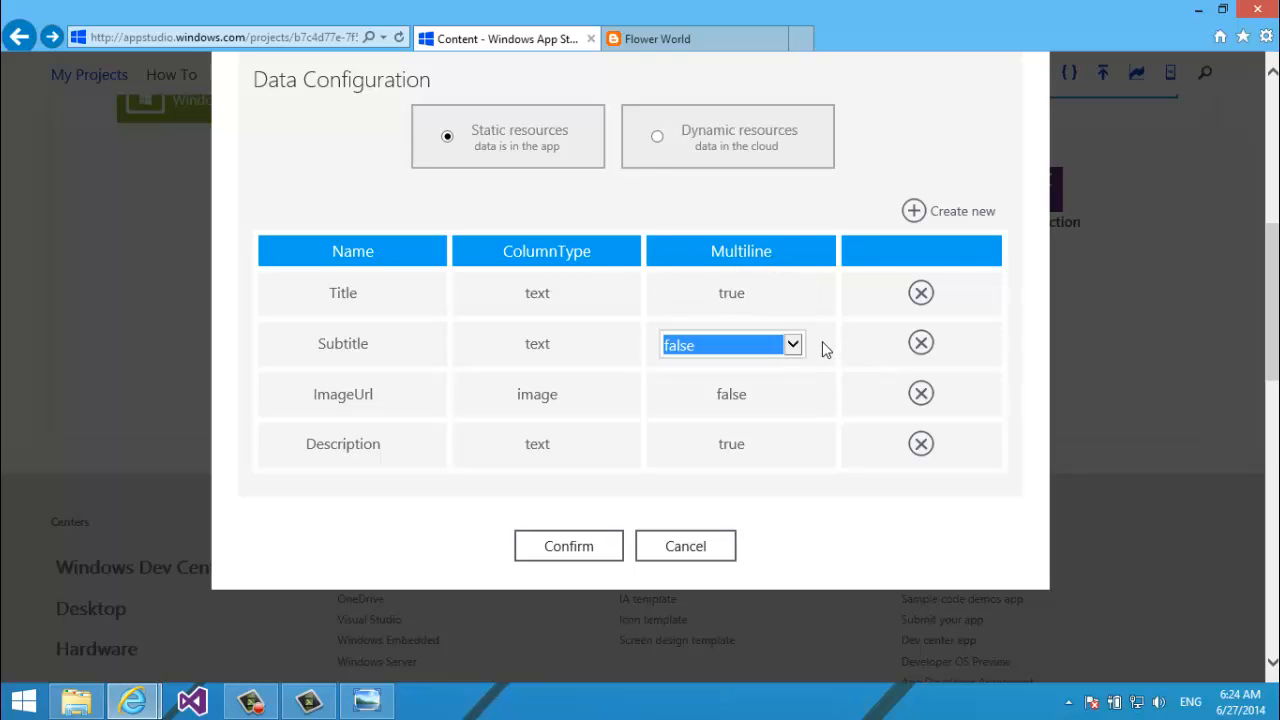
{"action": "left_click", "coordinate": [770, 343]}
{"action": "left_click", "coordinate": [741, 326]}
{"action": "left_click", "coordinate": [806, 442]}
{"action": "left_click", "coordinate": [816, 480]}
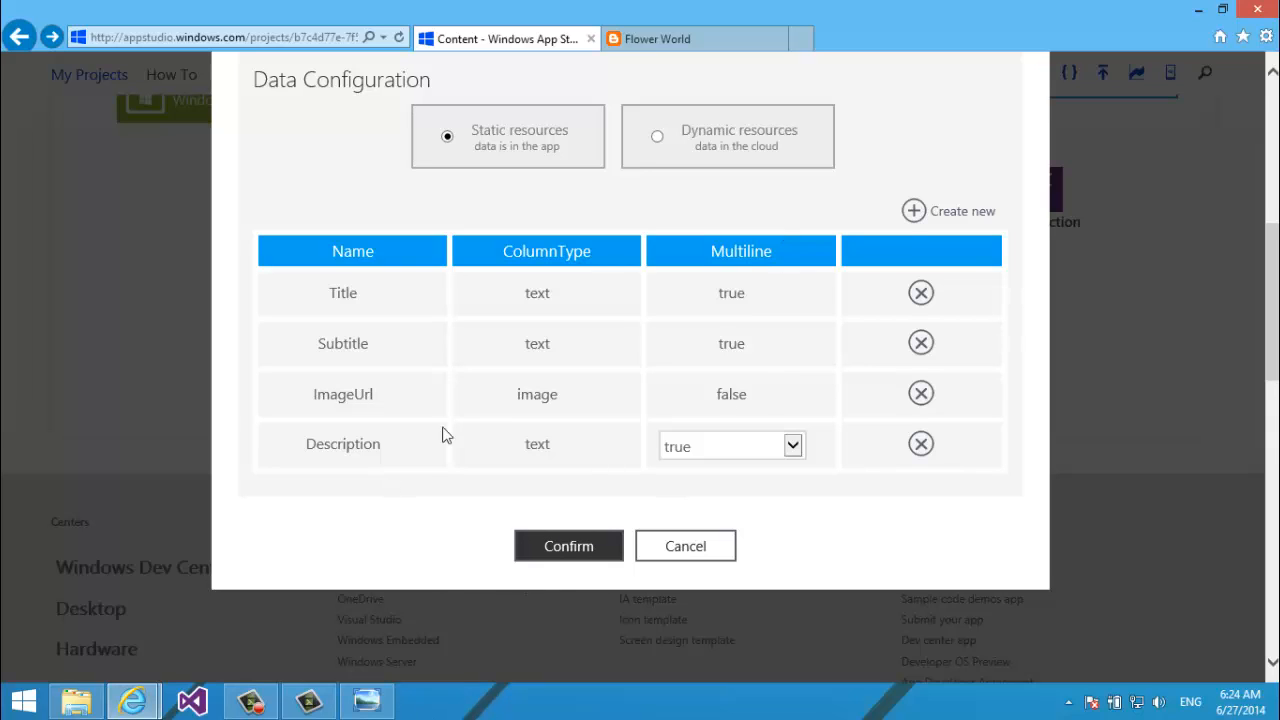
{"action": "left_click", "coordinate": [545, 560]}
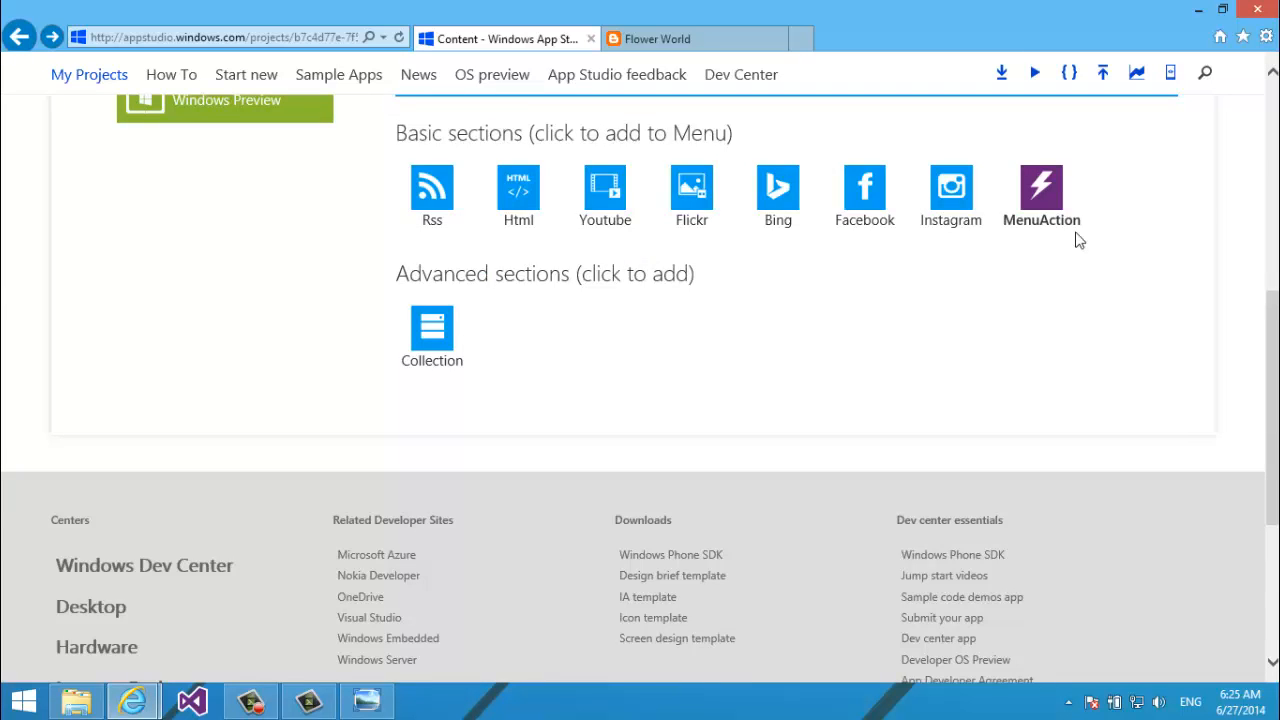
Save the app content with the new collection in the EverythingElse menu.
{"action": "scroll", "coordinate": [1076, 238], "scroll_direction": "up", "scroll_amount": 3}
{"action": "scroll", "coordinate": [1078, 240], "scroll_direction": "up", "scroll_amount": 3}
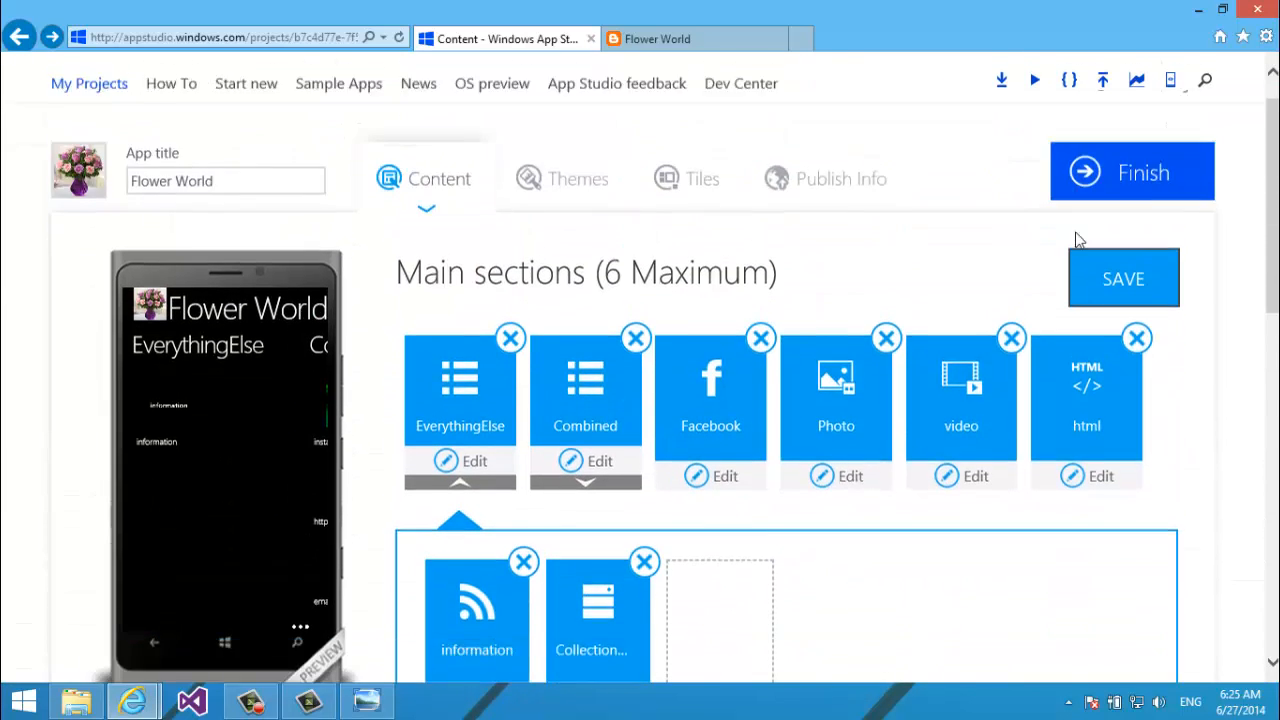
{"action": "scroll", "coordinate": [1076, 231], "scroll_direction": "down", "scroll_amount": 2}
{"action": "left_click", "coordinate": [1100, 120]}
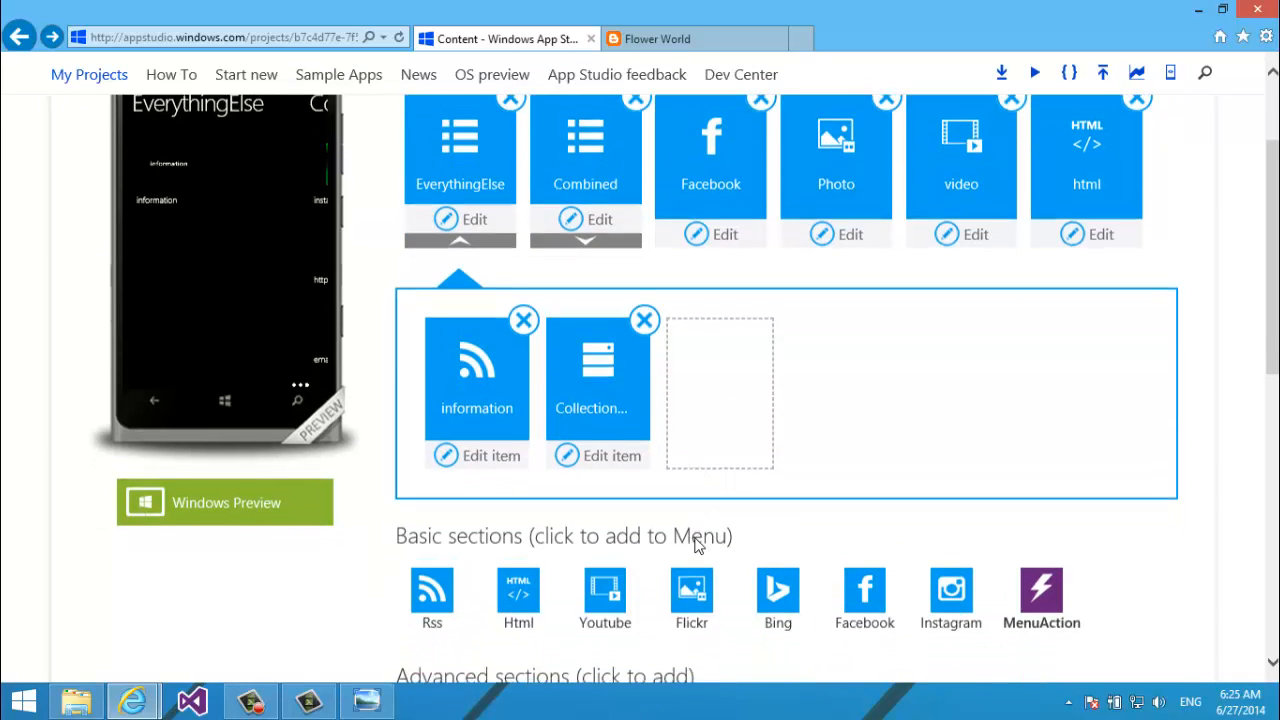
Open the CollectionManual section of the EverythingElse menu for editing.
{"action": "scroll", "coordinate": [630, 450], "scroll_direction": "up", "scroll_amount": 3}
{"action": "scroll", "coordinate": [631, 450], "scroll_direction": "down", "scroll_amount": 3}
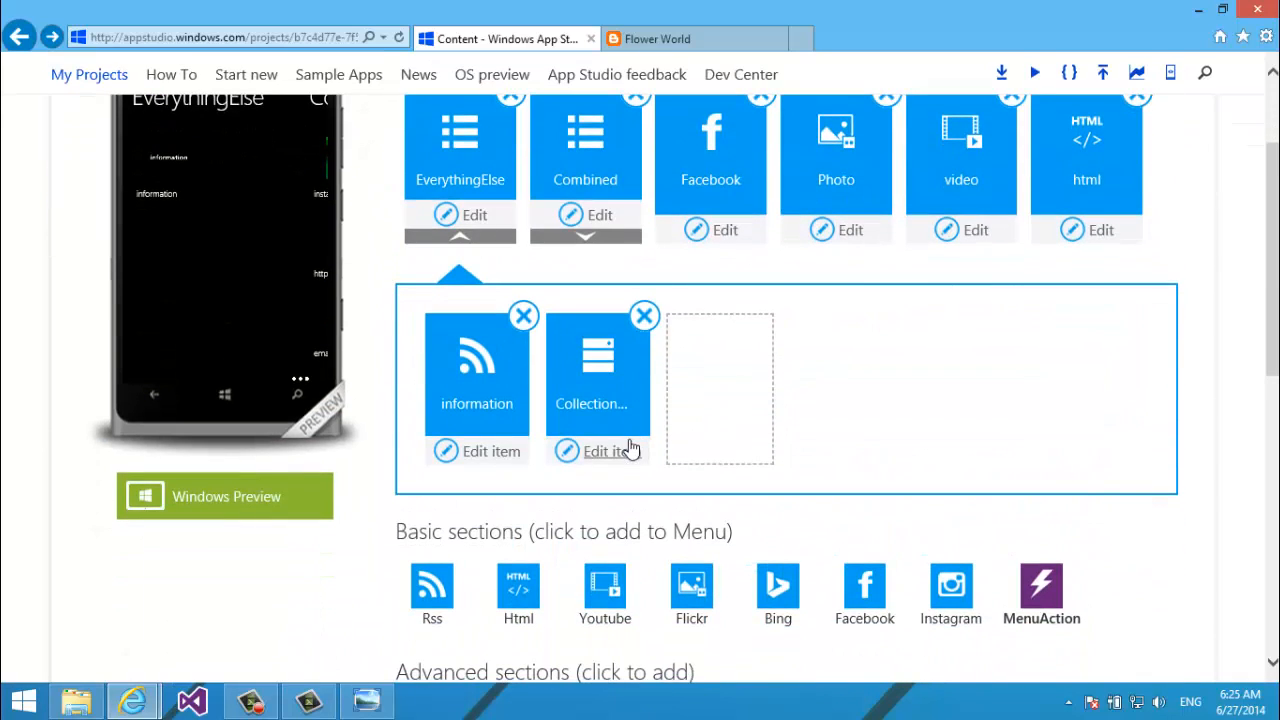
{"action": "left_click", "coordinate": [625, 450]}
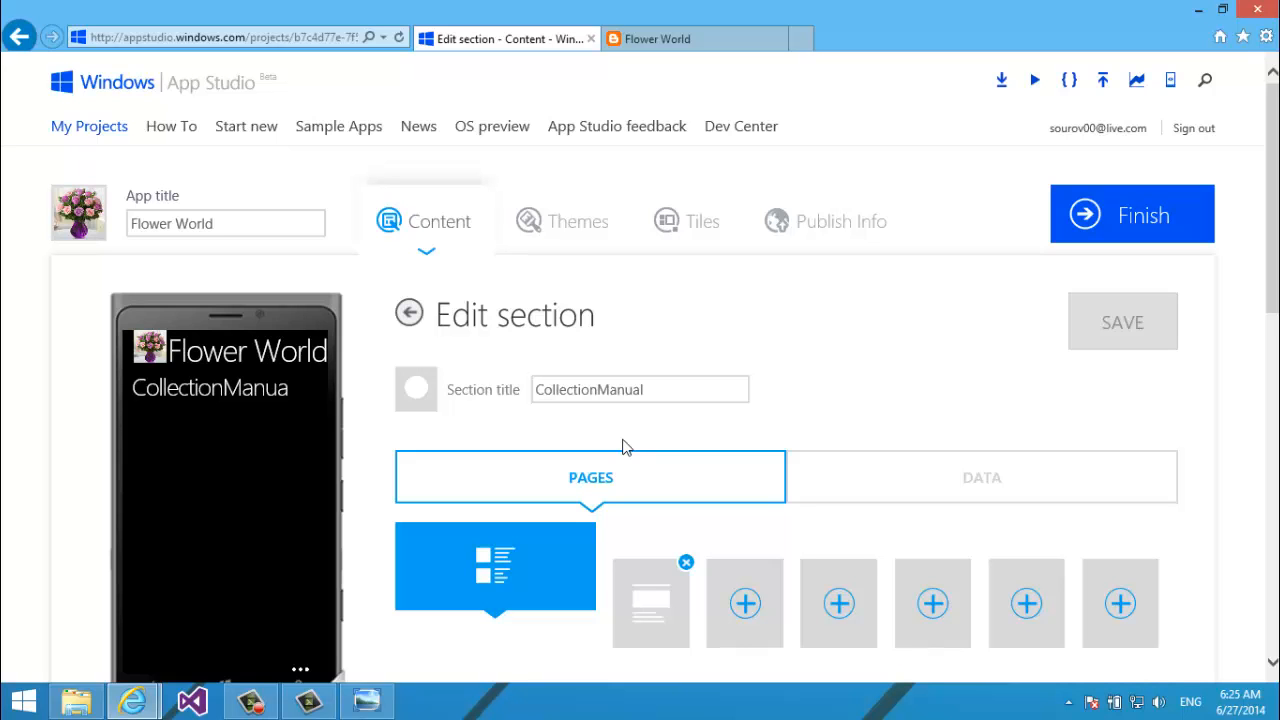
Try to upload PurpleRose.jpg from the computer's FlickR_Images folder as the section's image.
{"action": "left_click", "coordinate": [418, 405]}
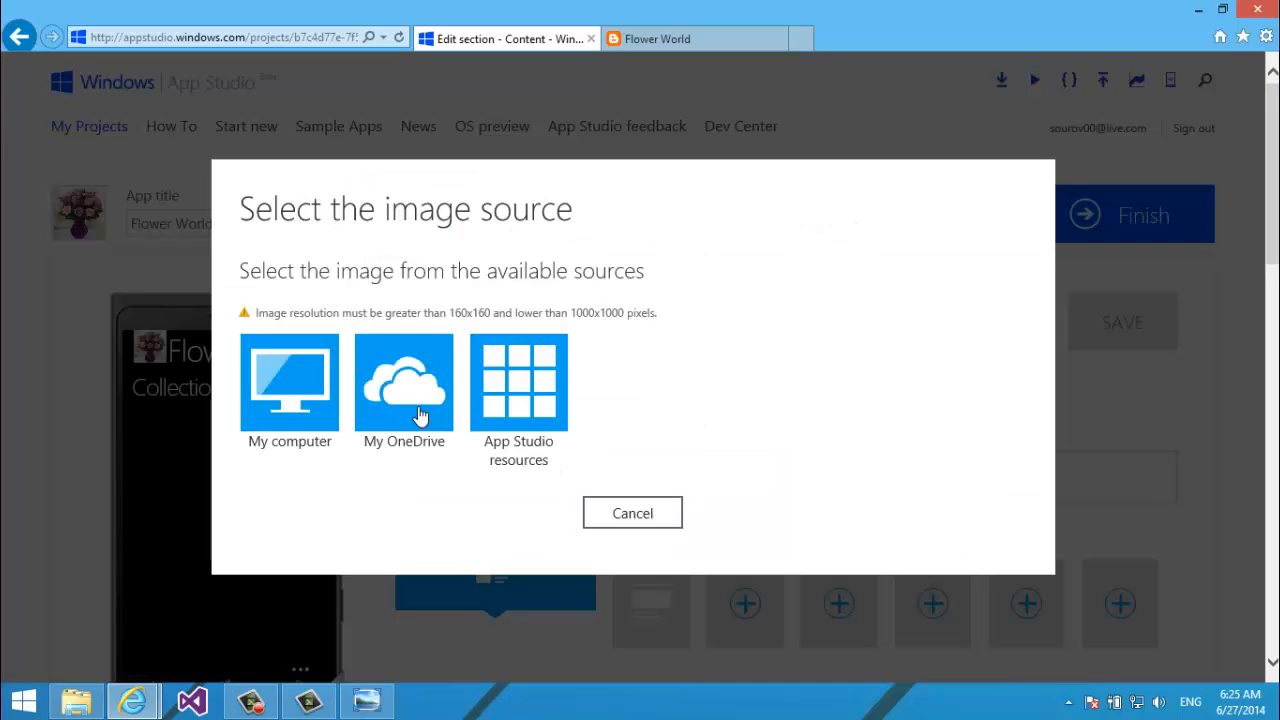
{"action": "left_click", "coordinate": [301, 430]}
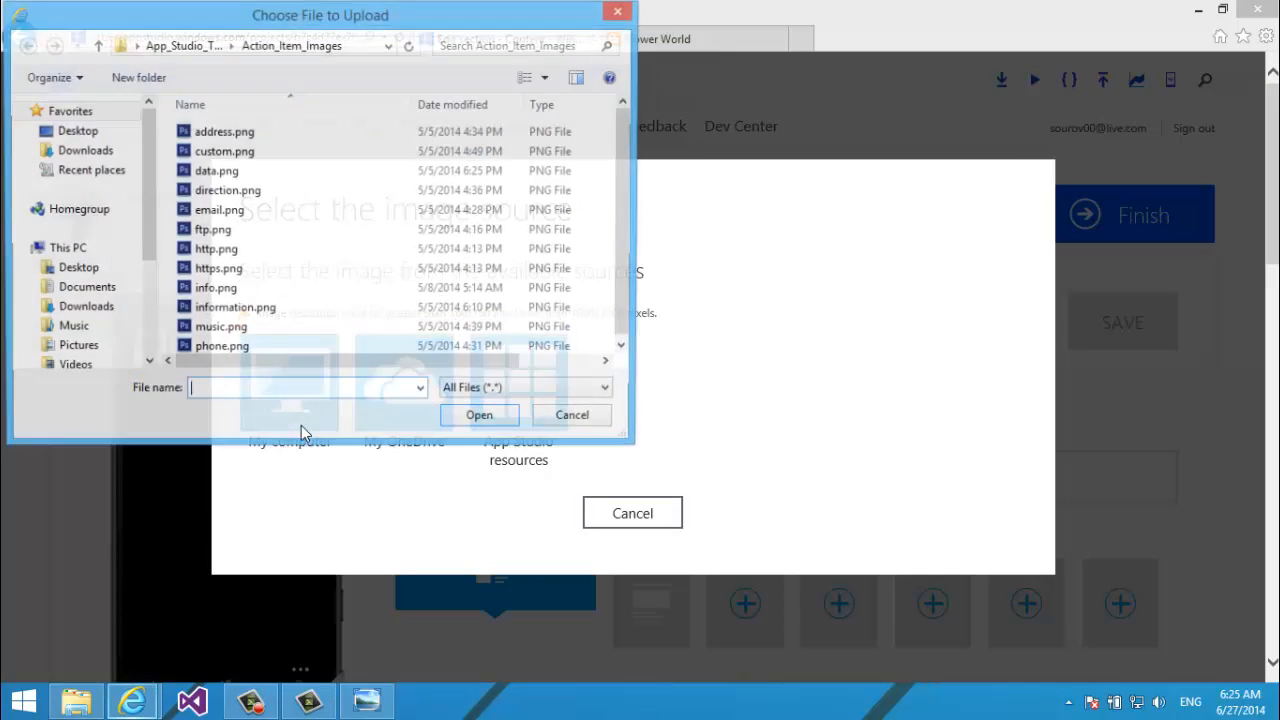
{"action": "left_click", "coordinate": [97, 46]}
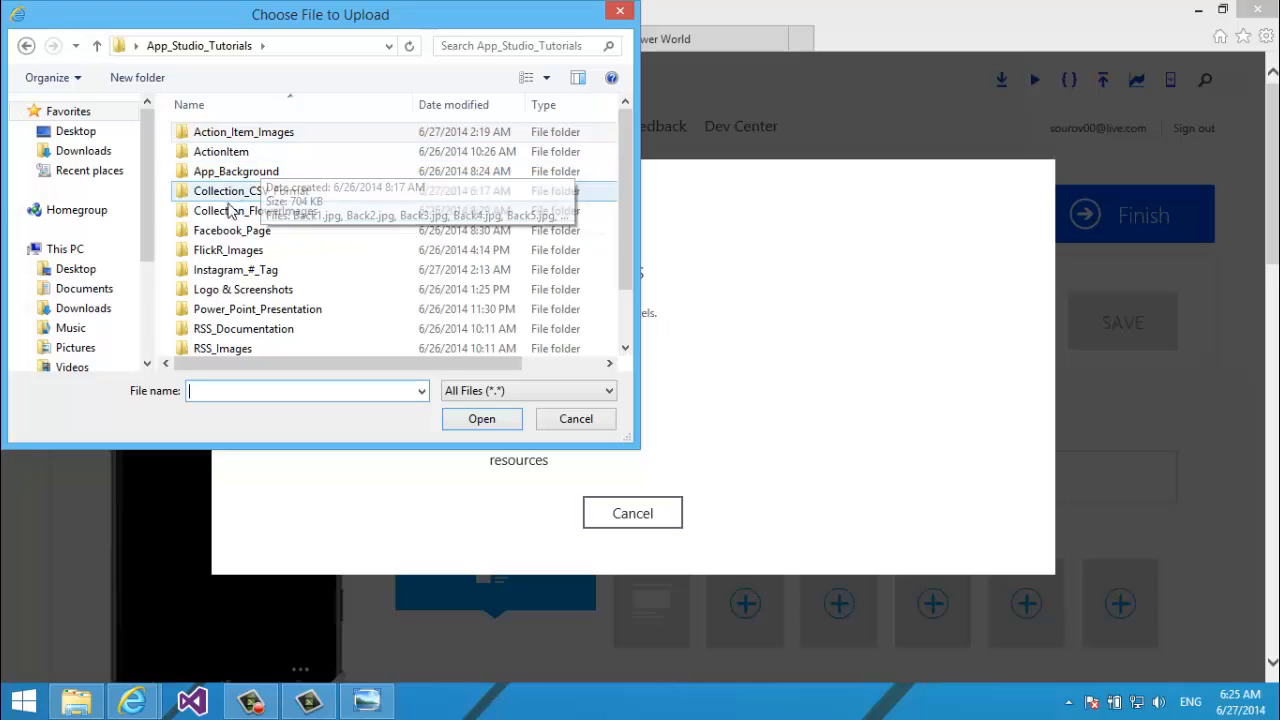
{"action": "double_click", "coordinate": [207, 250]}
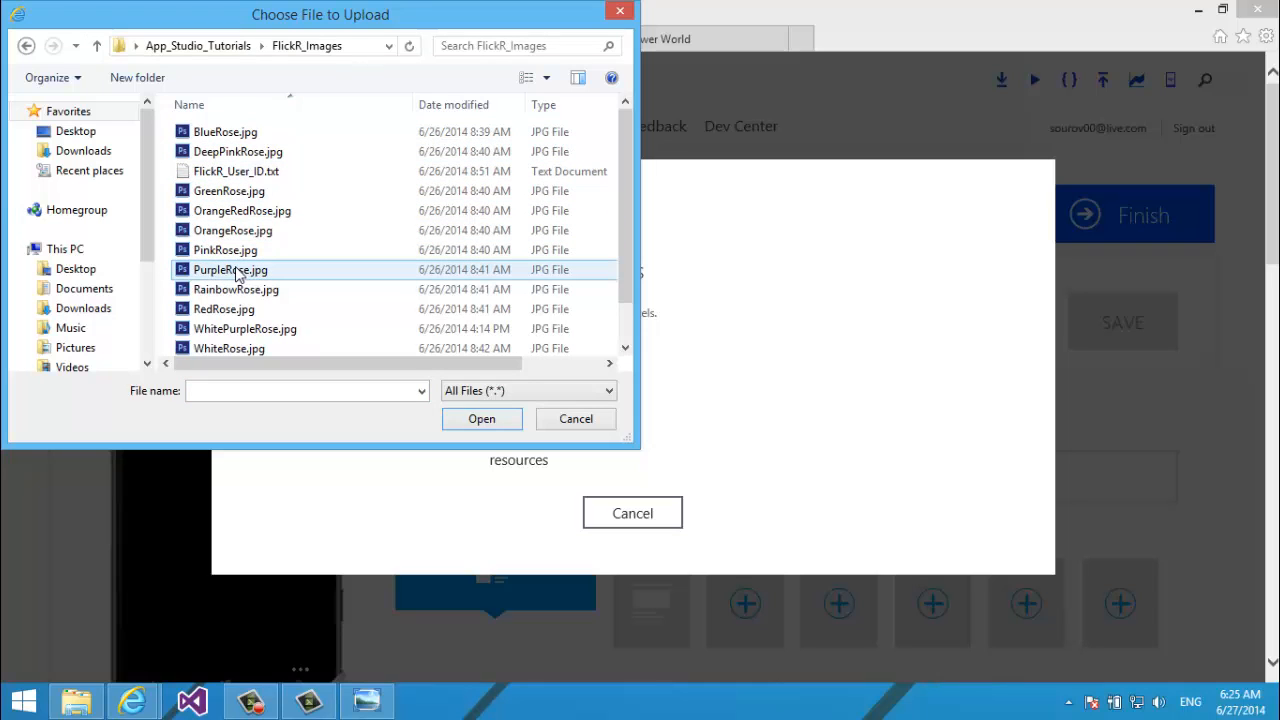
{"action": "double_click", "coordinate": [238, 272]}
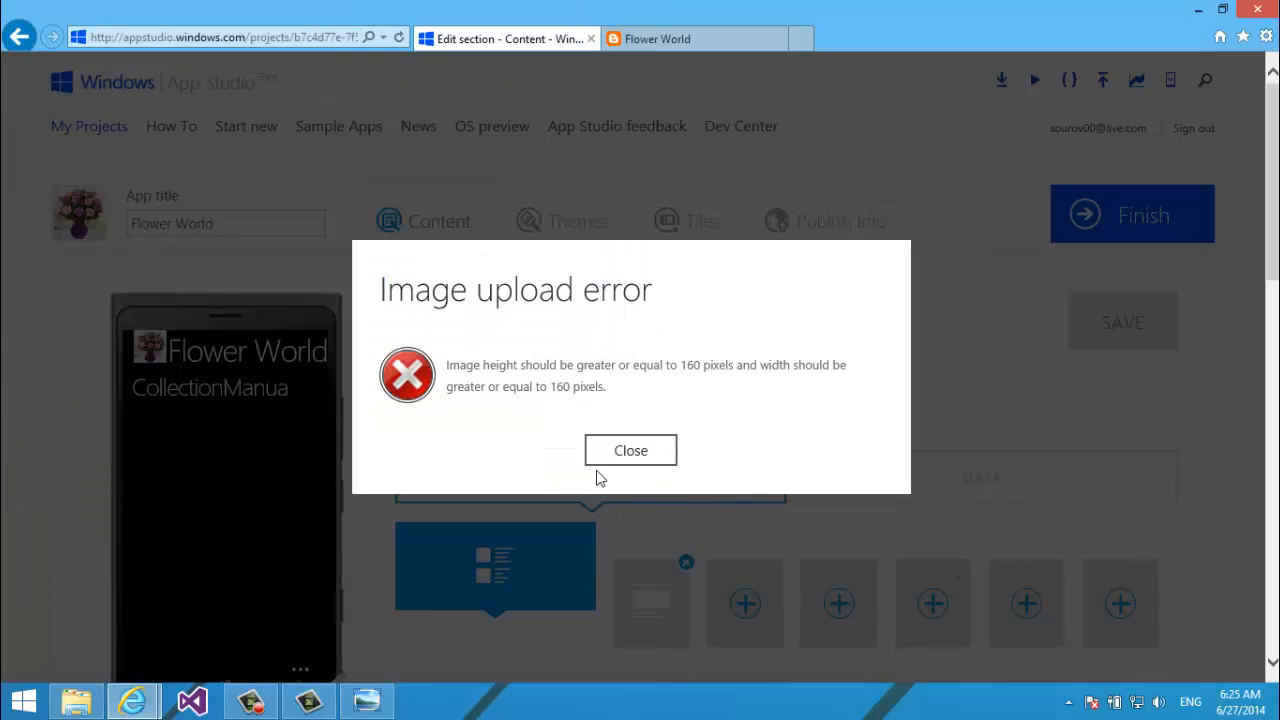
{"action": "left_click", "coordinate": [604, 462]}
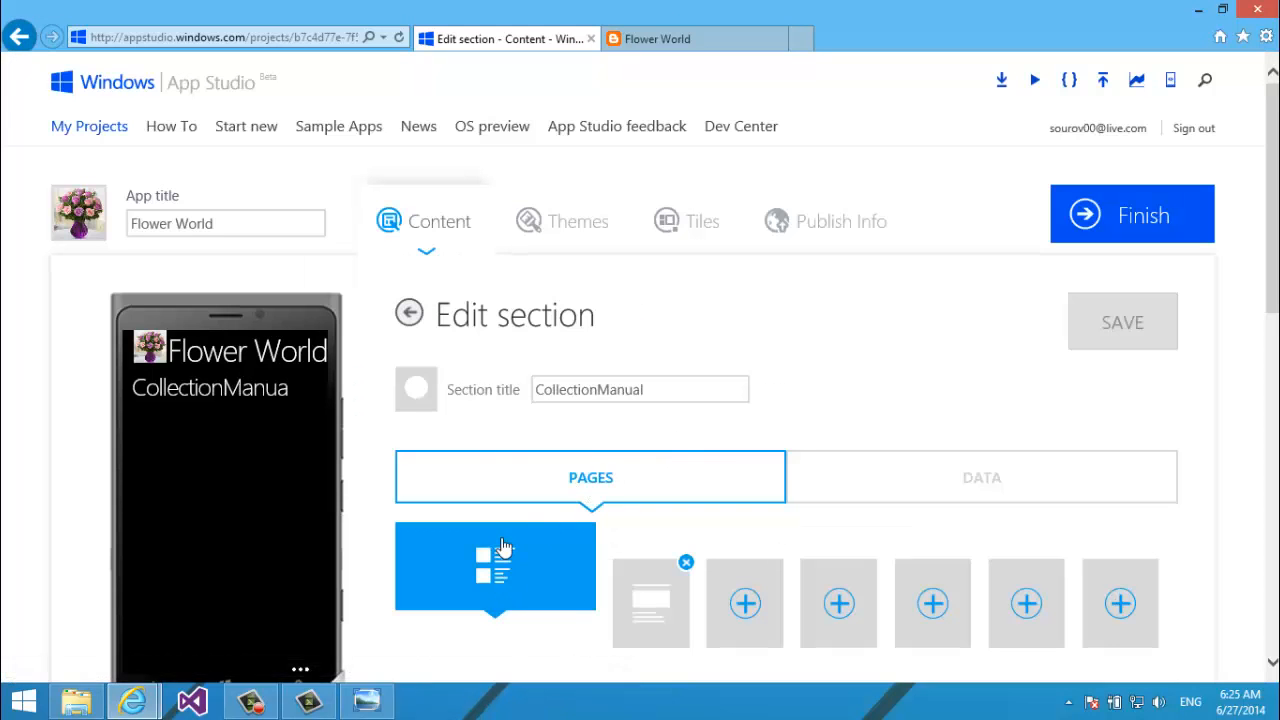
Start choosing a section image from the computer again and open RainbowRose.jpg from the FlickR_Images folder in Paint, allowing the program to run.
{"action": "left_click", "coordinate": [418, 390]}
{"action": "left_click", "coordinate": [329, 371]}
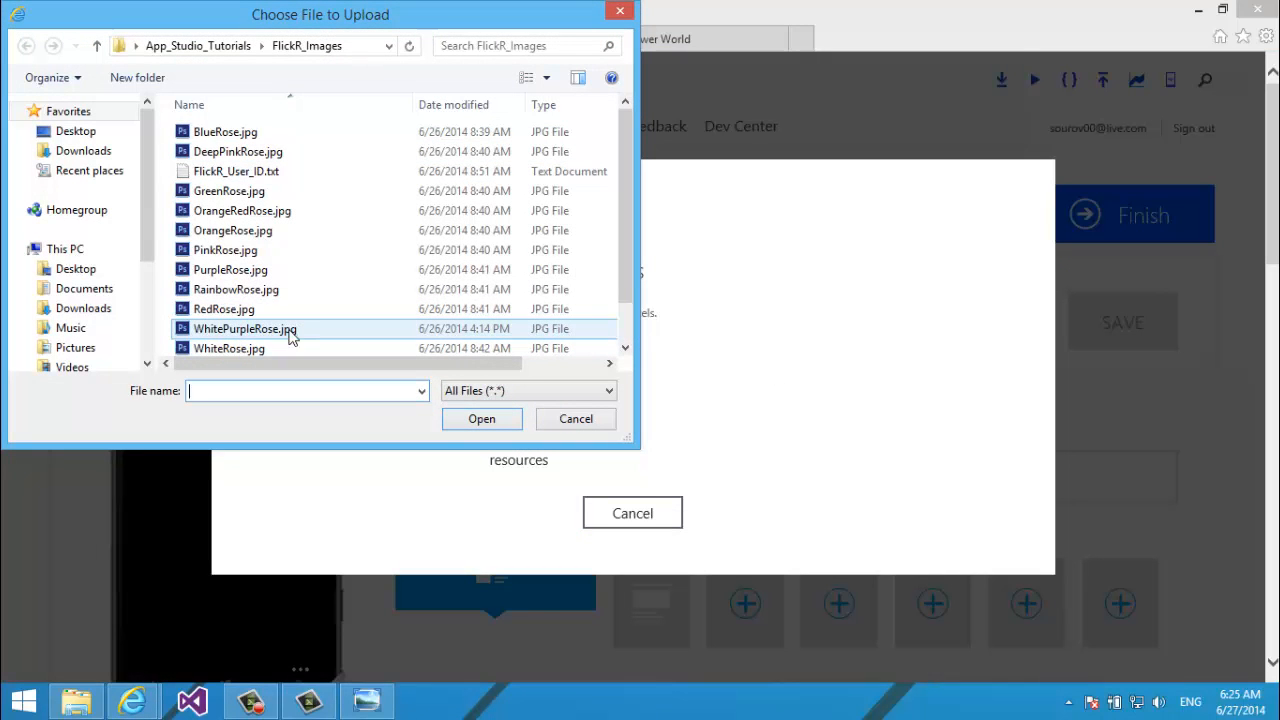
{"action": "left_click", "coordinate": [245, 290]}
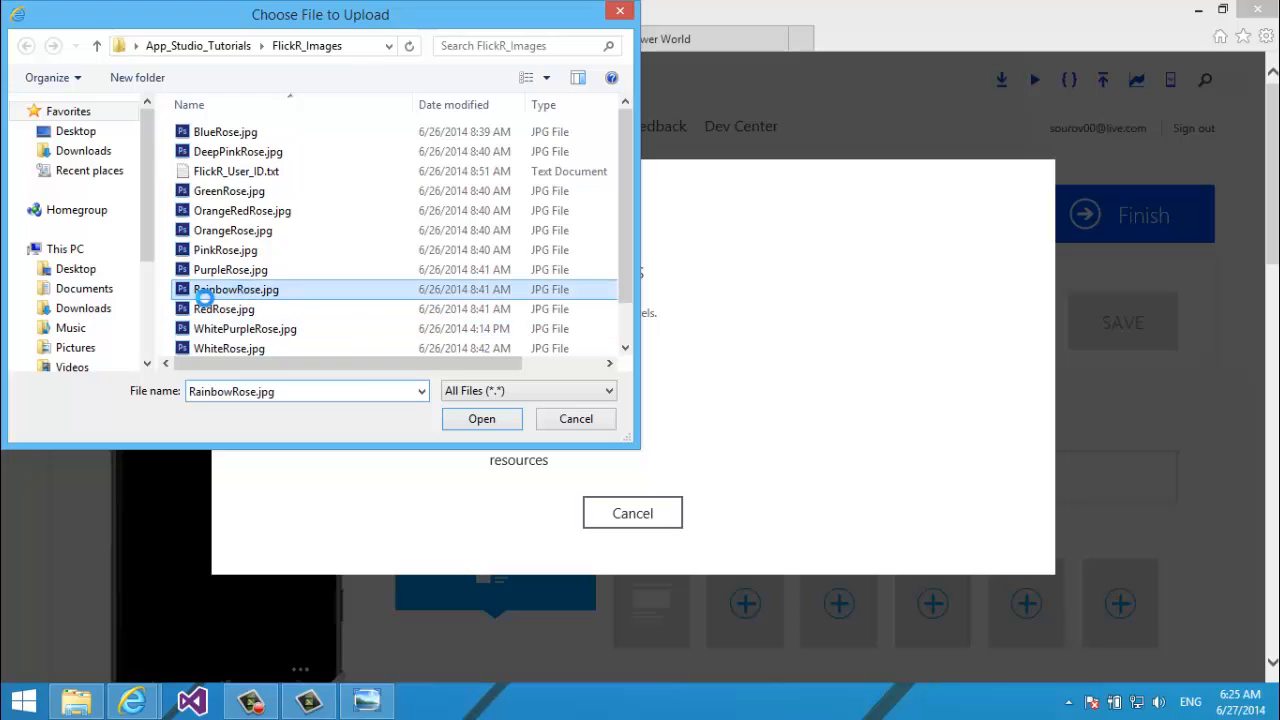
{"action": "right_click", "coordinate": [203, 290]}
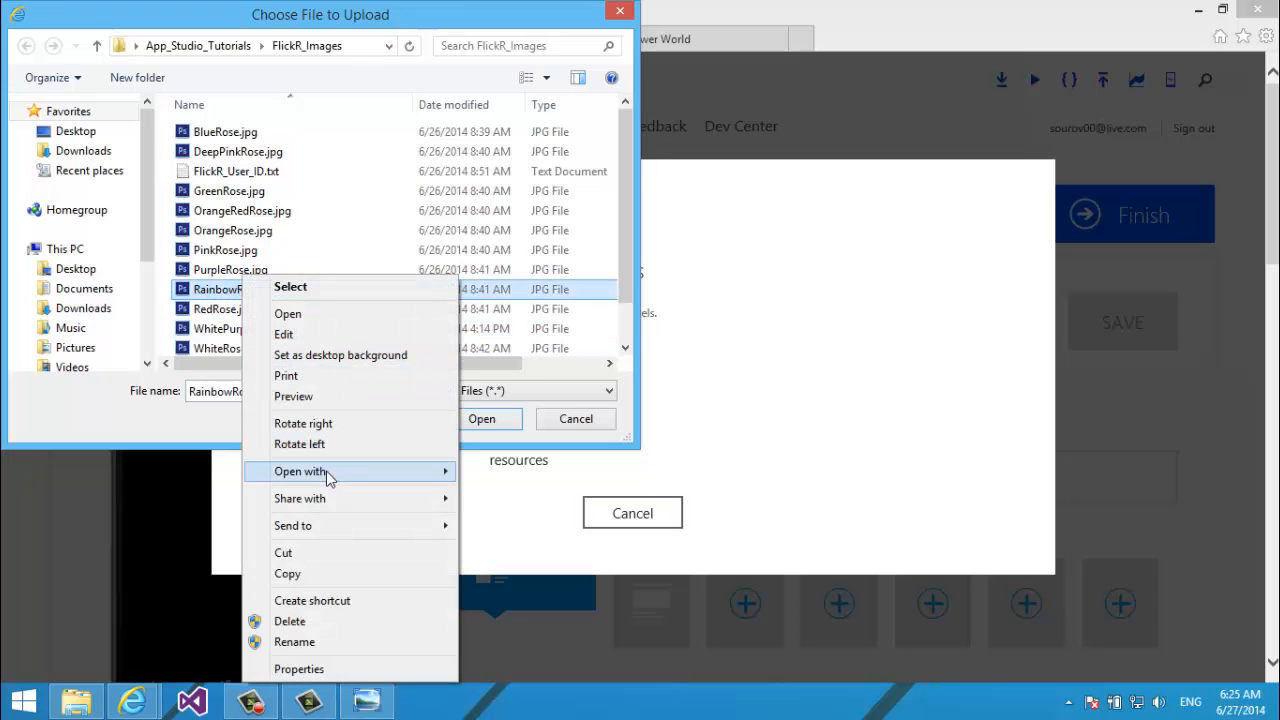
{"action": "mouse_move", "coordinate": [406, 474]}
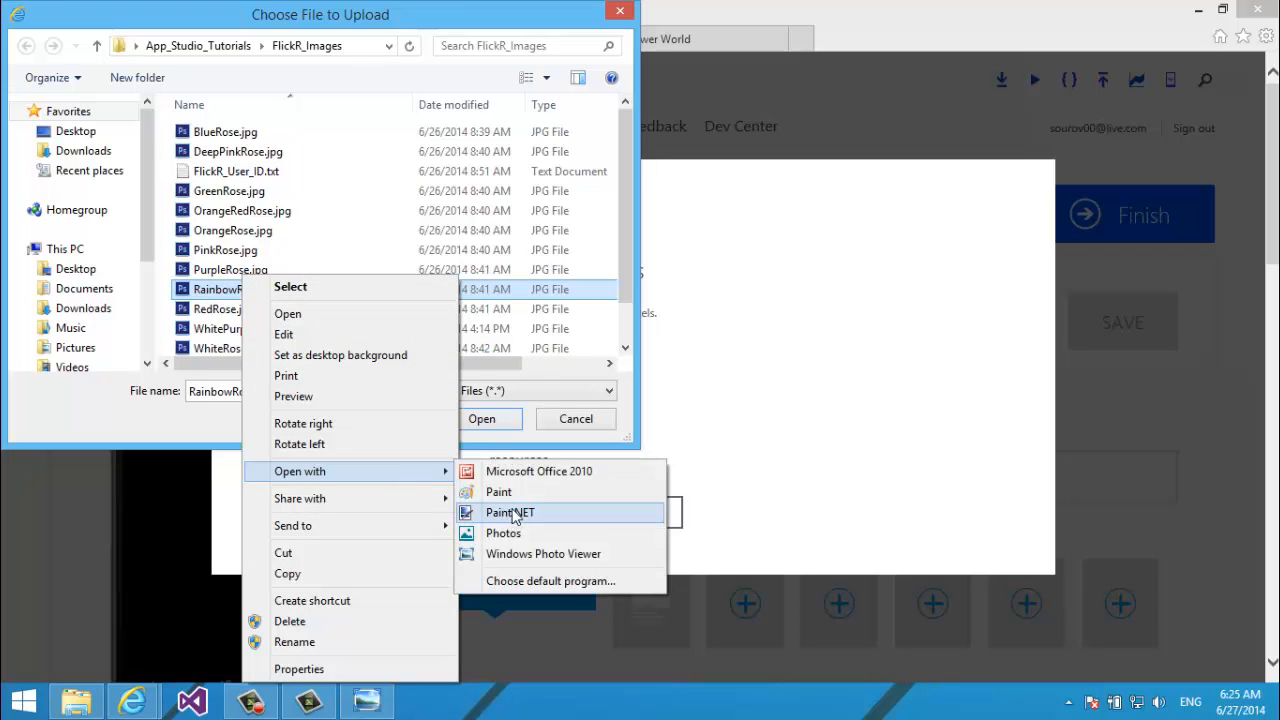
{"action": "left_click", "coordinate": [505, 492]}
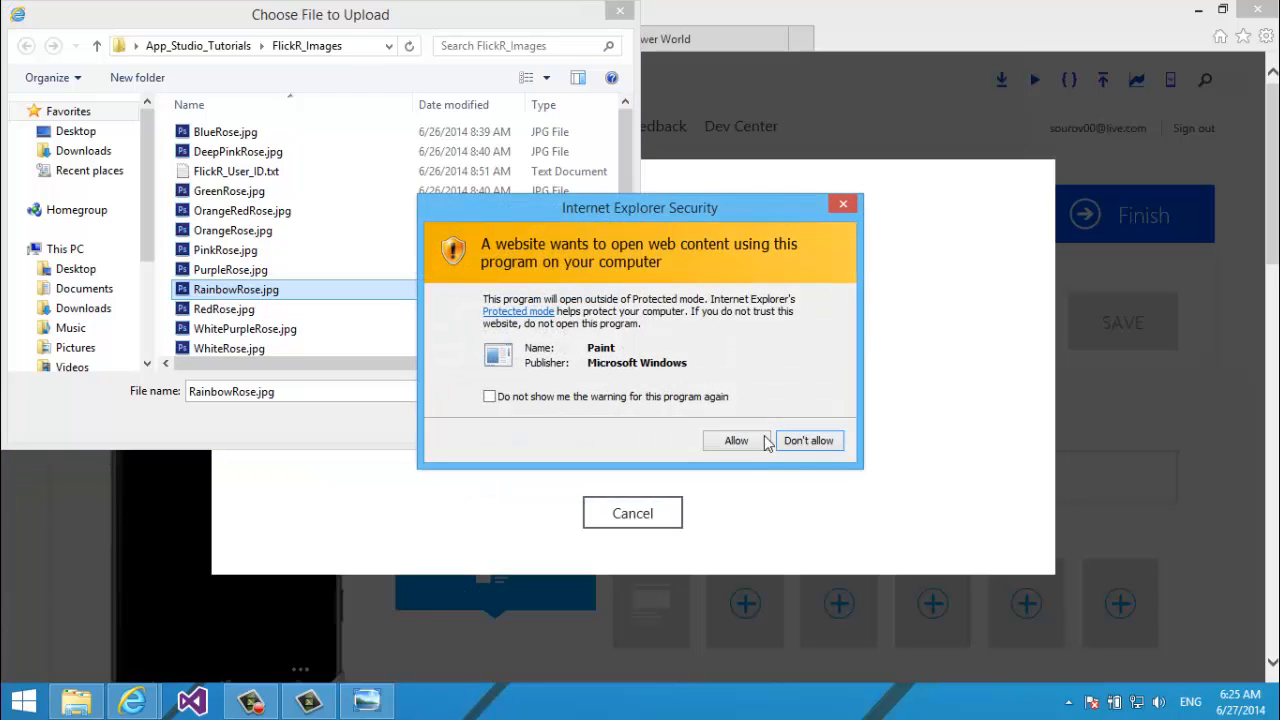
{"action": "left_click", "coordinate": [740, 444]}
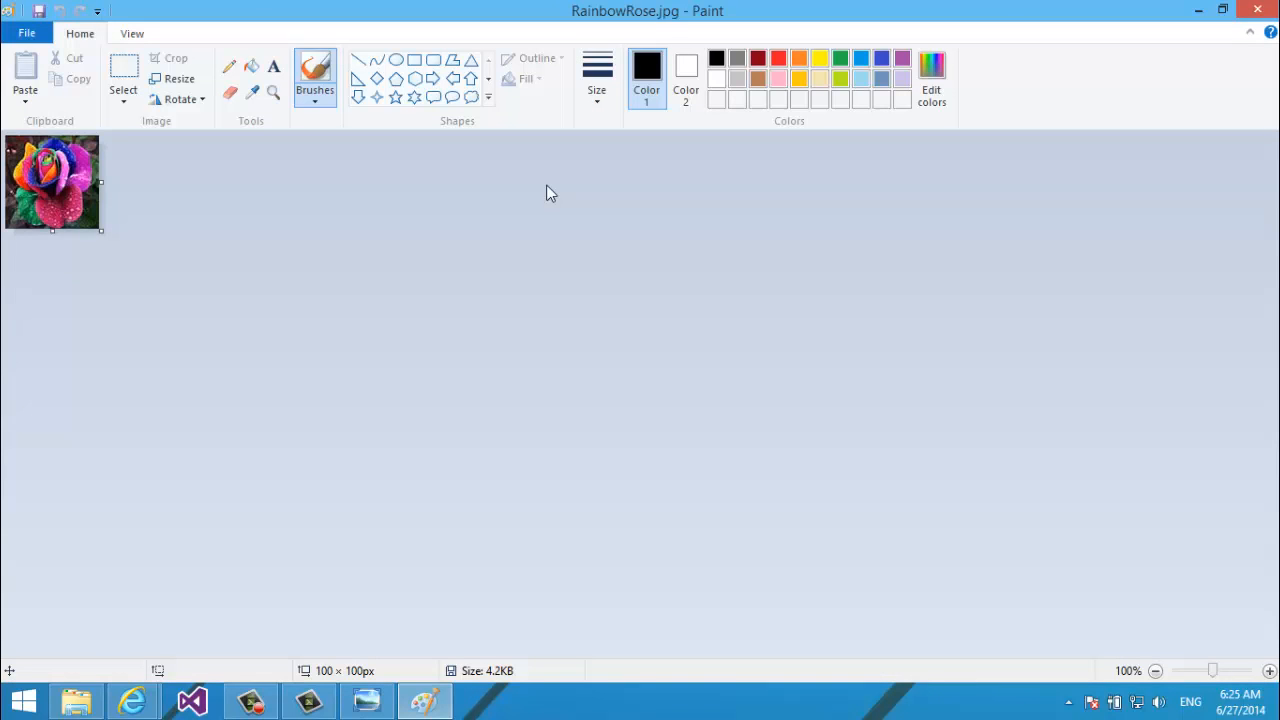
Resize the rose picture to 160 pixels wide, keeping the aspect ratio.
{"action": "left_click", "coordinate": [172, 78]}
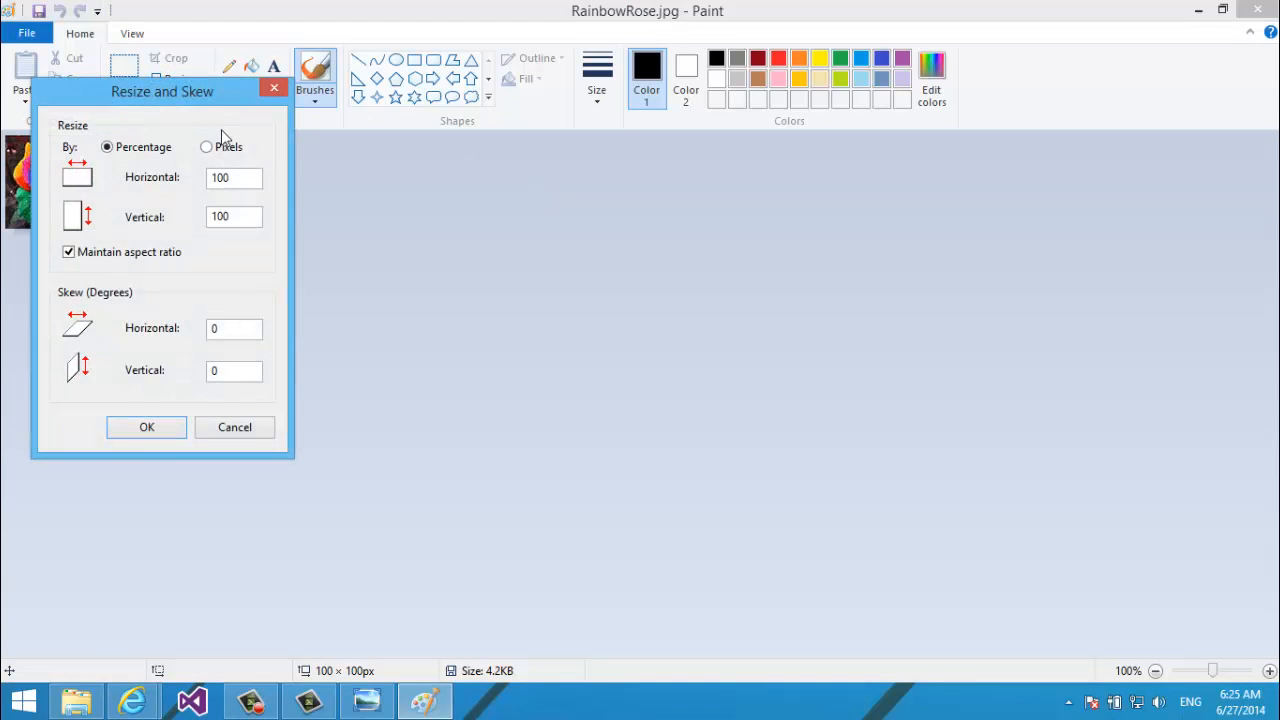
{"action": "left_click", "coordinate": [221, 147]}
{"action": "double_click", "coordinate": [243, 177]}
{"action": "type", "text": "160"}
{"action": "key", "text": "Return"}
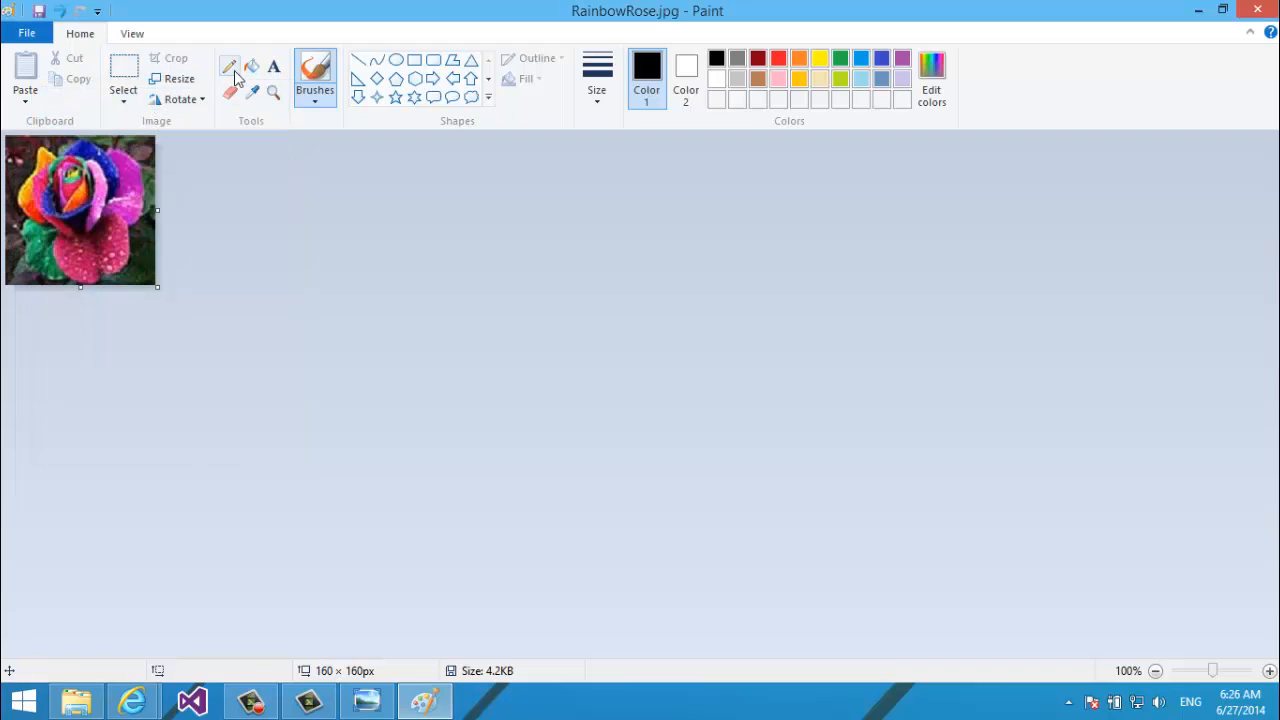
Place a text box about 146 x 70 px across the middle of the rose picture containing the word Collection.
{"action": "left_click", "coordinate": [273, 66]}
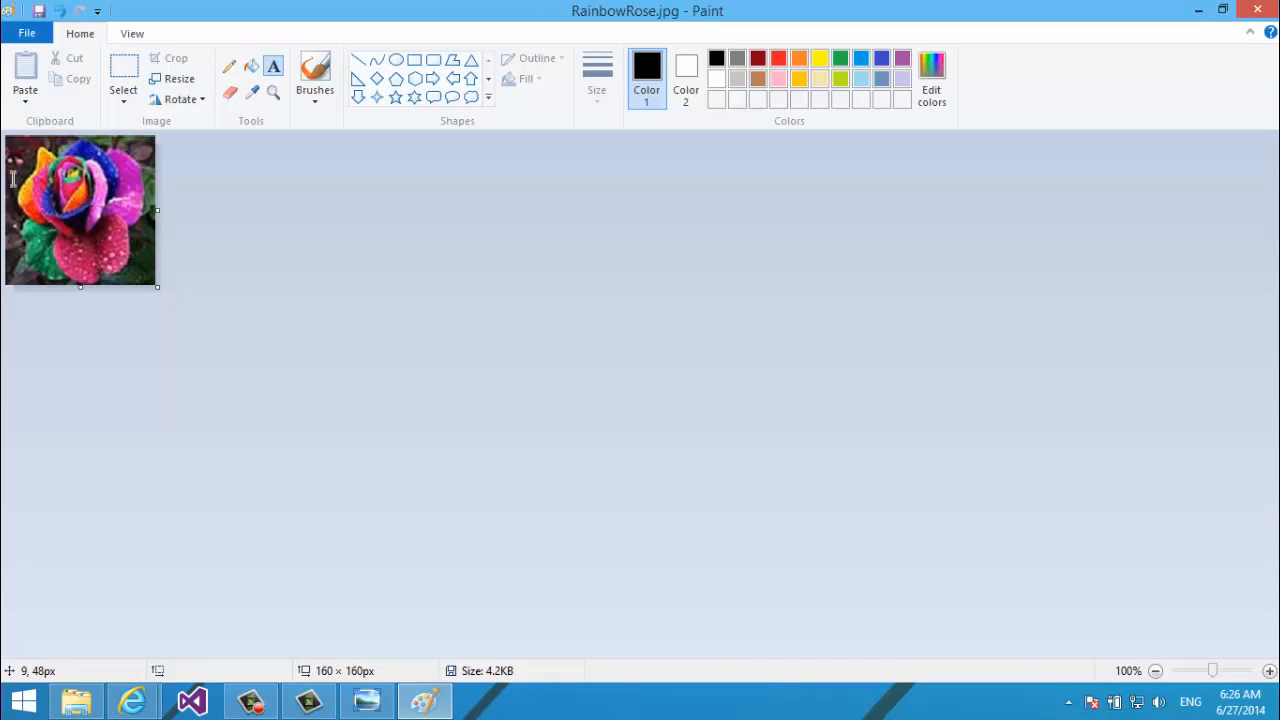
{"action": "left_click_drag", "start_coordinate": [12, 178], "coordinate": [147, 246]}
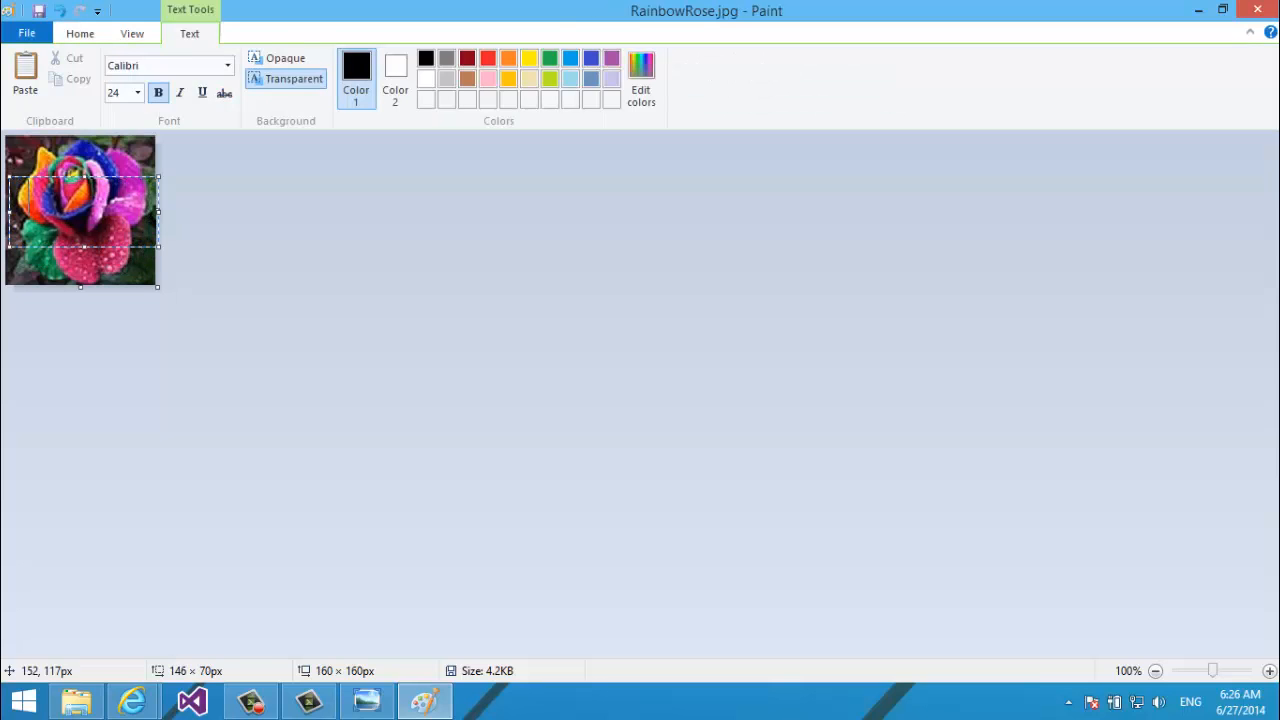
{"action": "type", "text": "Collection"}
{"action": "key", "text": "ctrl+a"}
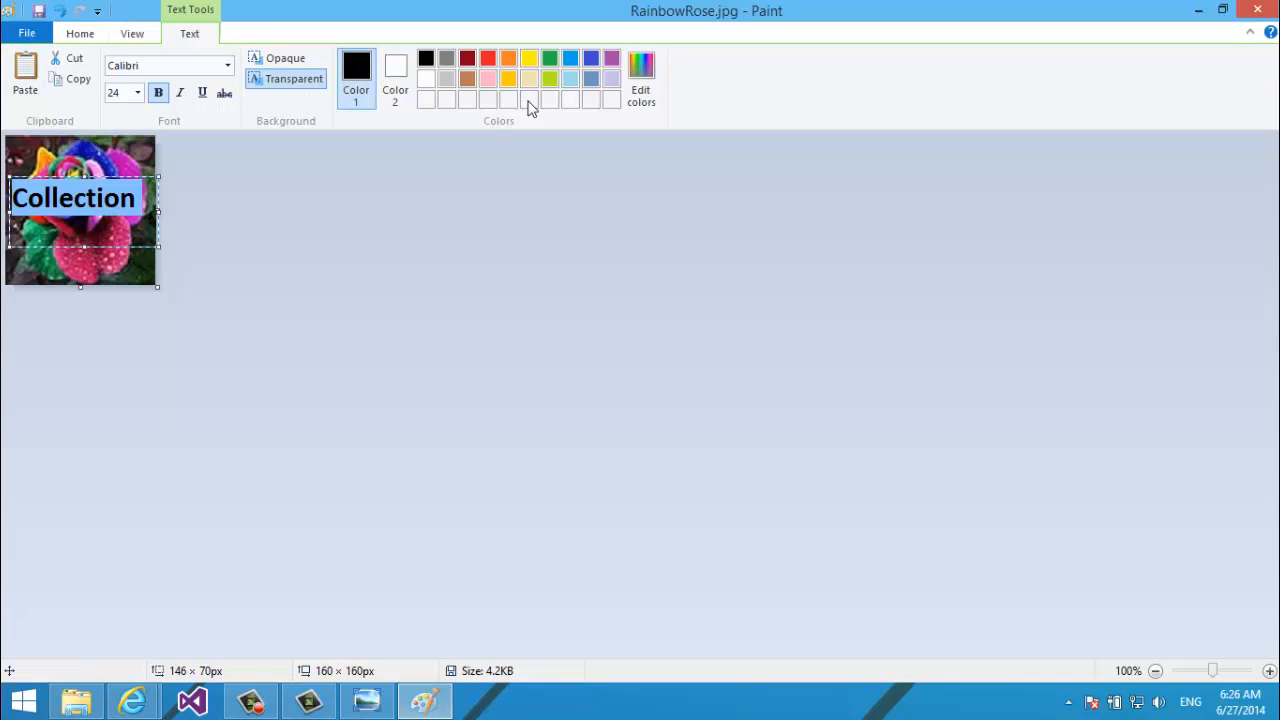
Colour the Collection text white, shift it slightly towards the picture's centre and commit it.
{"action": "left_click", "coordinate": [427, 79]}
{"action": "left_click", "coordinate": [428, 81]}
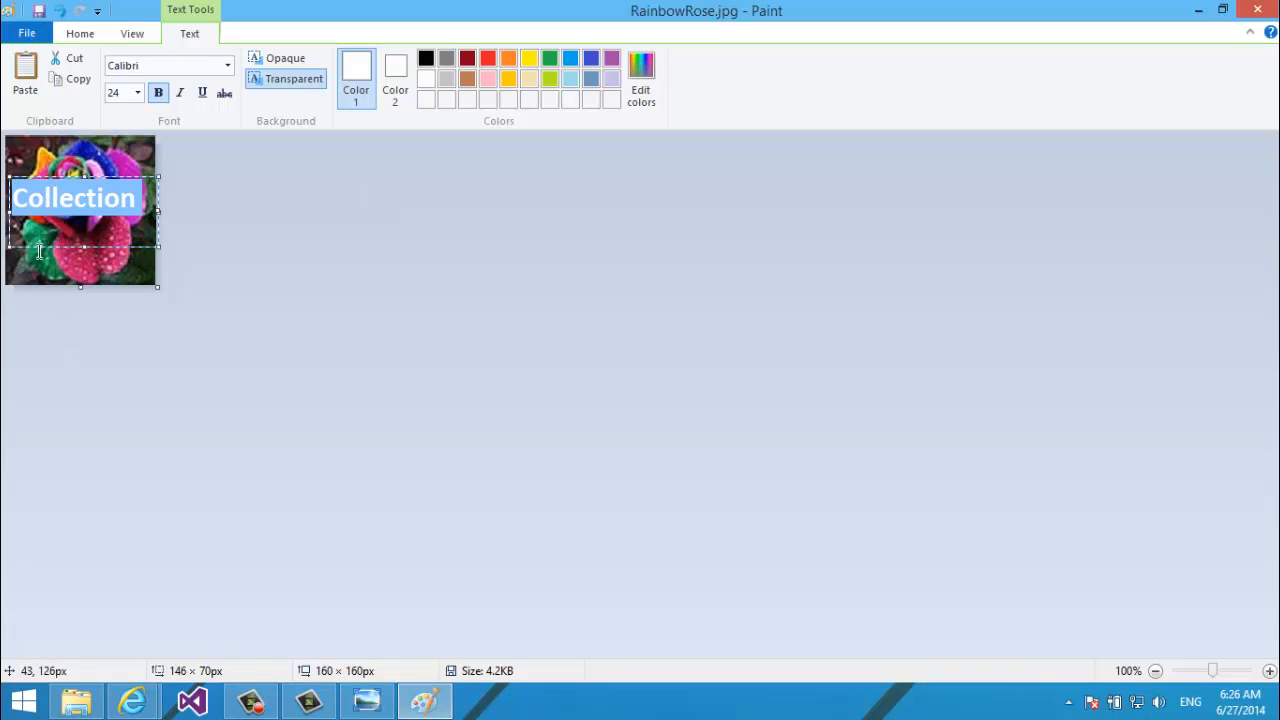
{"action": "left_click_drag", "start_coordinate": [9, 213], "coordinate": [12, 214]}
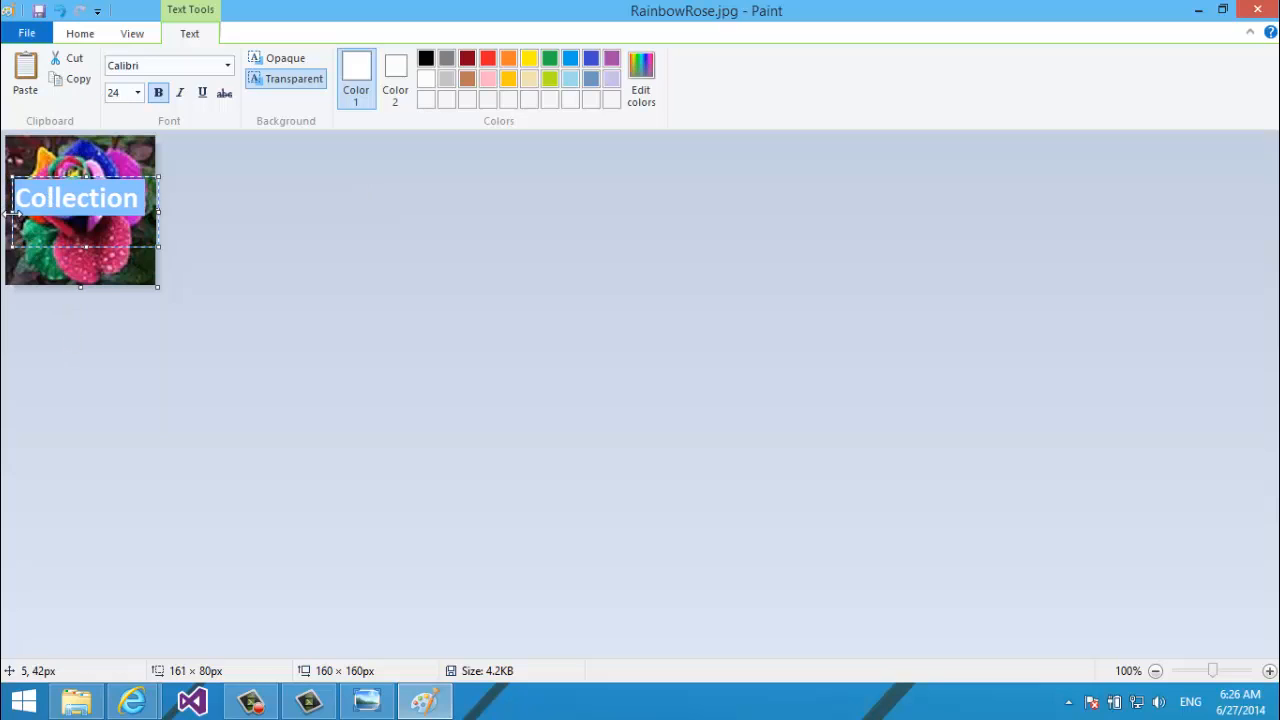
{"action": "left_click_drag", "start_coordinate": [84, 177], "coordinate": [85, 185]}
{"action": "left_click", "coordinate": [86, 170]}
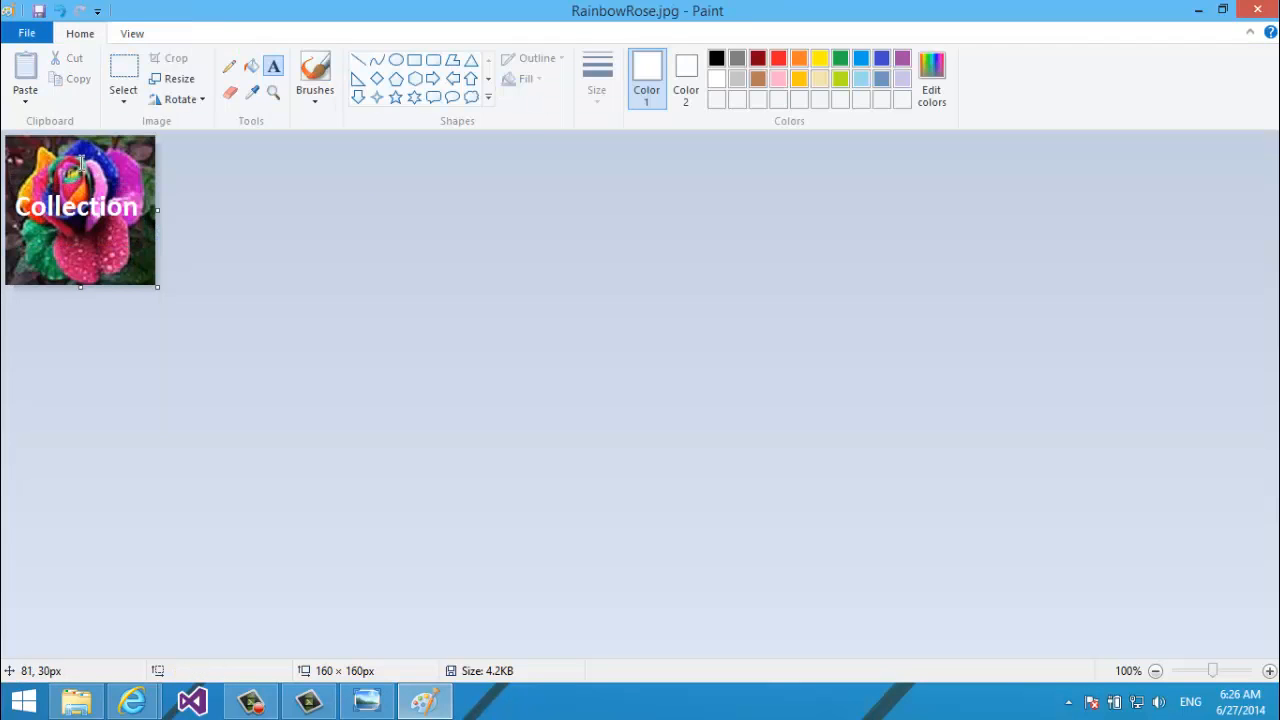
Save the picture as a PNG named CollectionManua in the Collection_CSV_Format folder.
{"action": "left_click", "coordinate": [27, 33]}
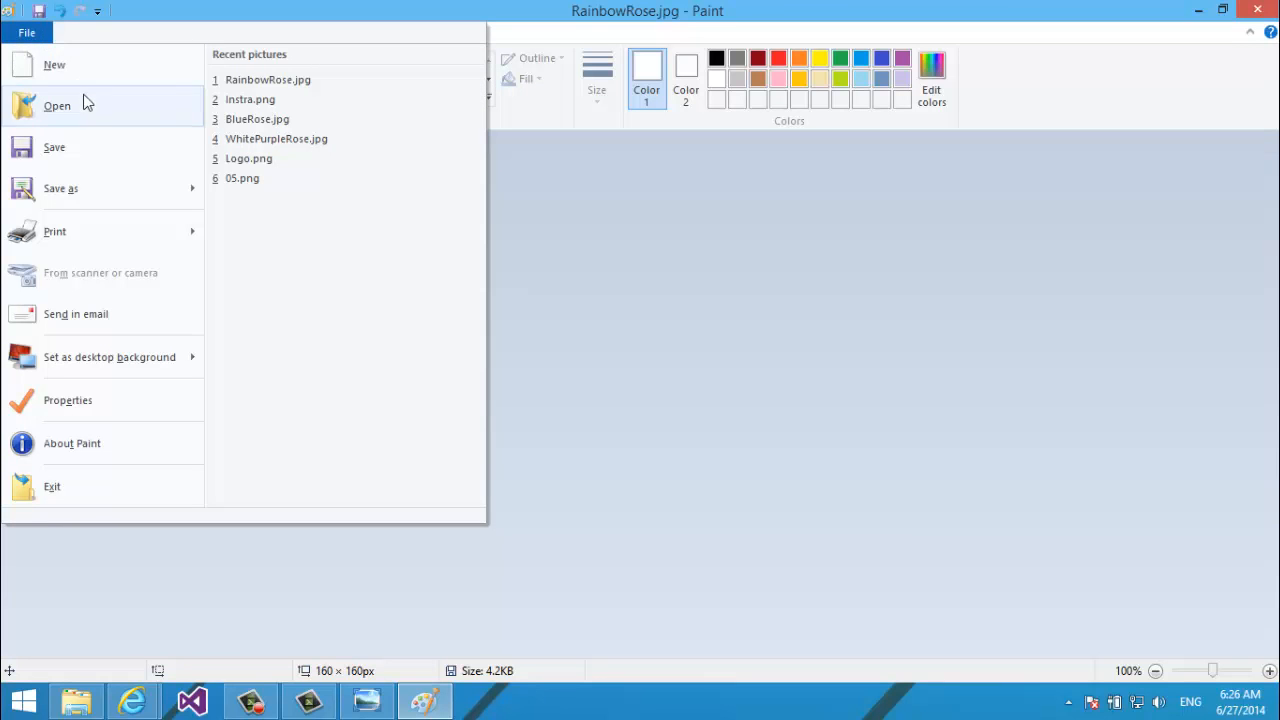
{"action": "mouse_move", "coordinate": [89, 196]}
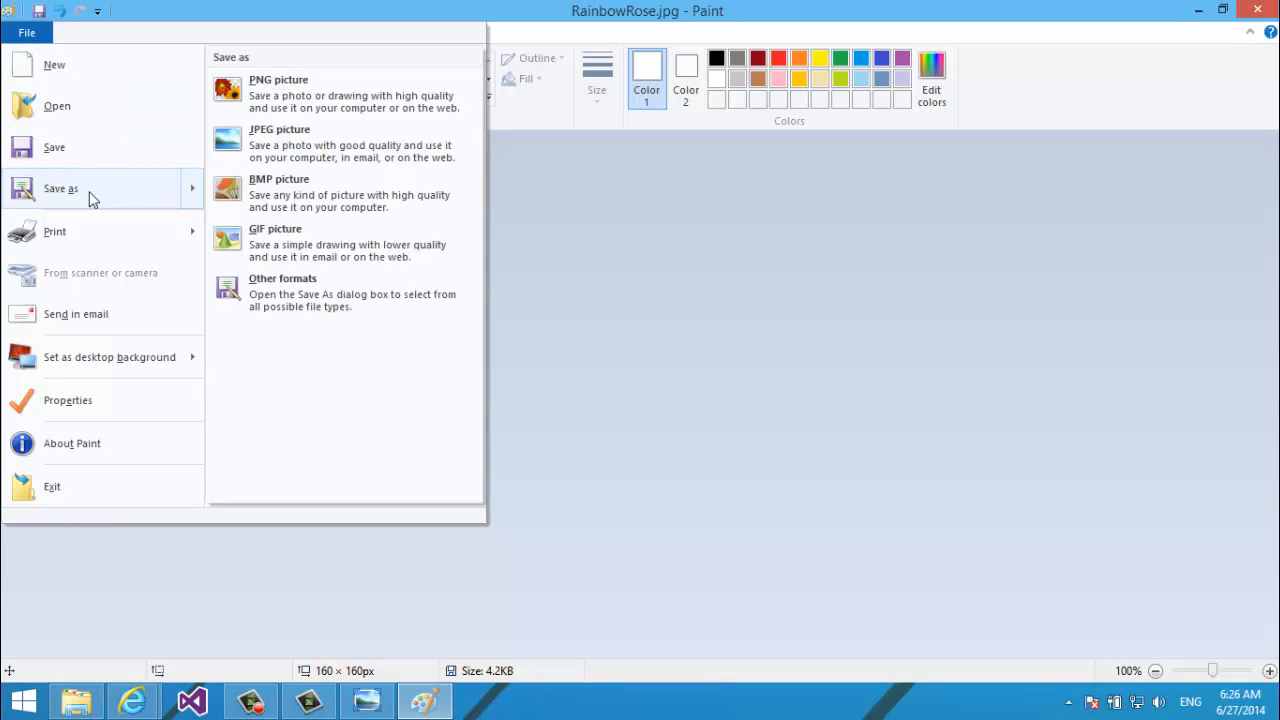
{"action": "left_click", "coordinate": [262, 80]}
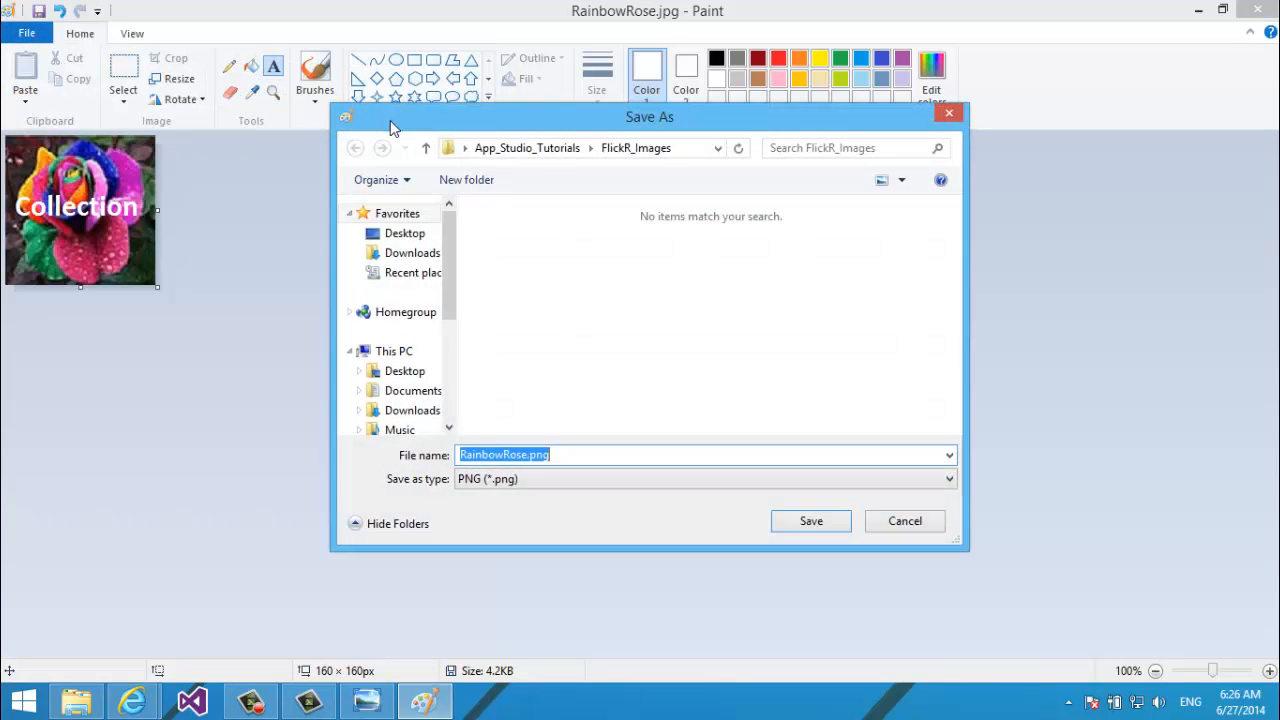
{"action": "left_click", "coordinate": [427, 152]}
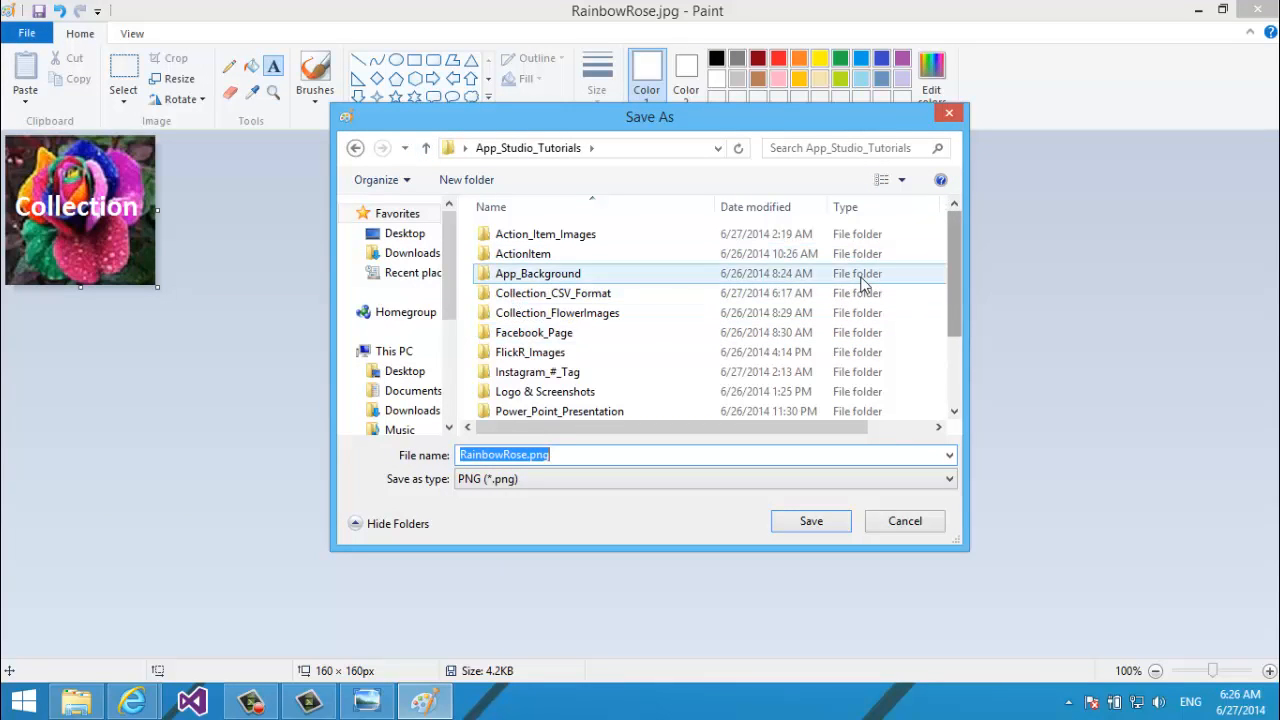
{"action": "left_click", "coordinate": [647, 309]}
{"action": "key", "text": "Return"}
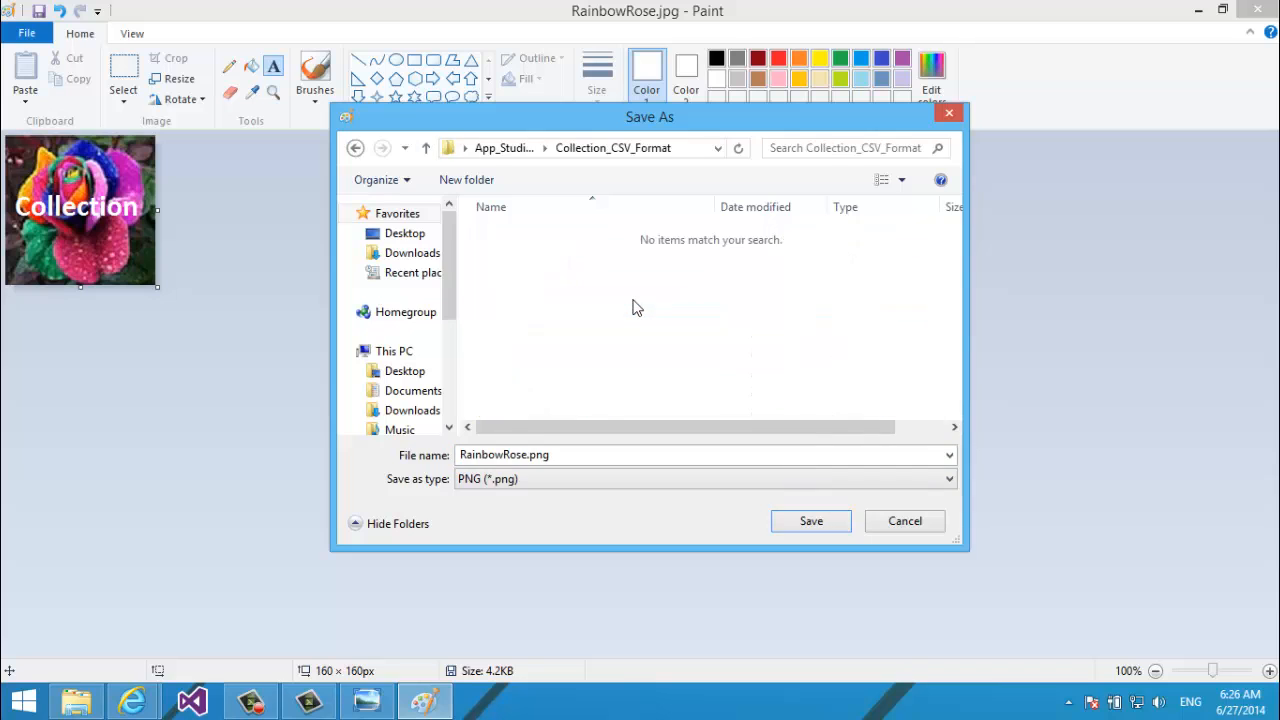
{"action": "left_click", "coordinate": [574, 452]}
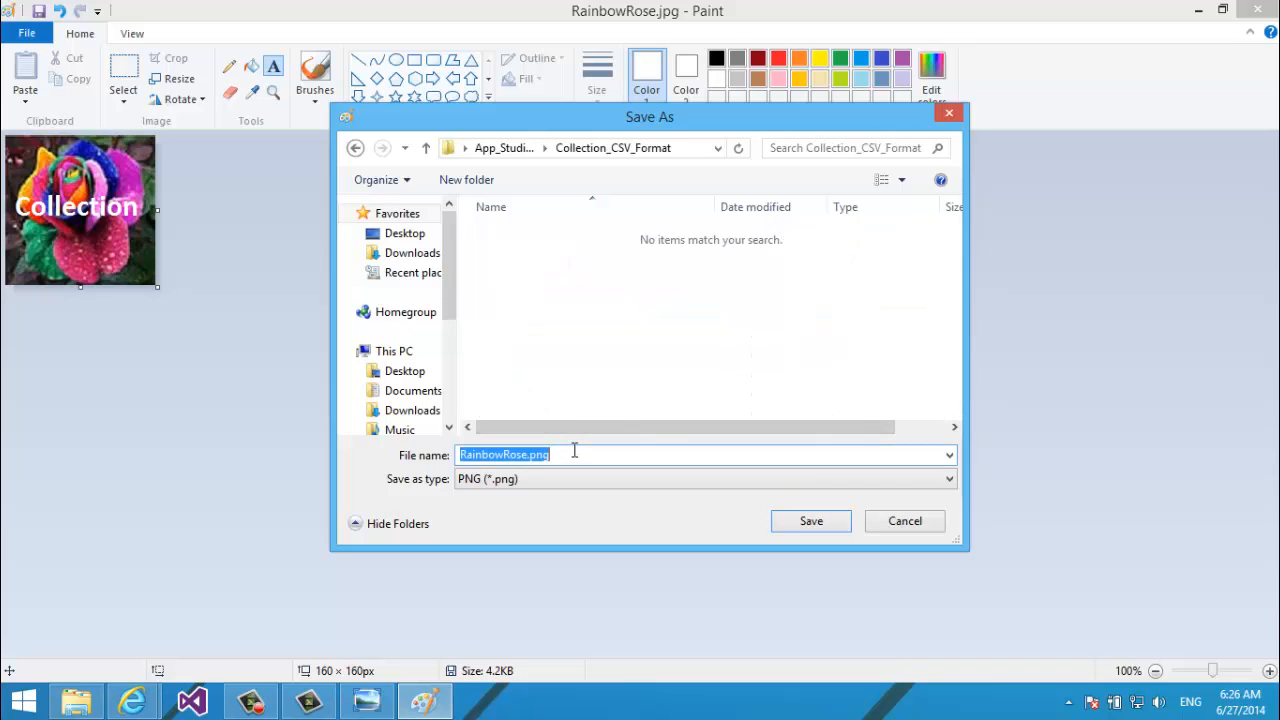
{"action": "type", "text": "CollectionManu"}
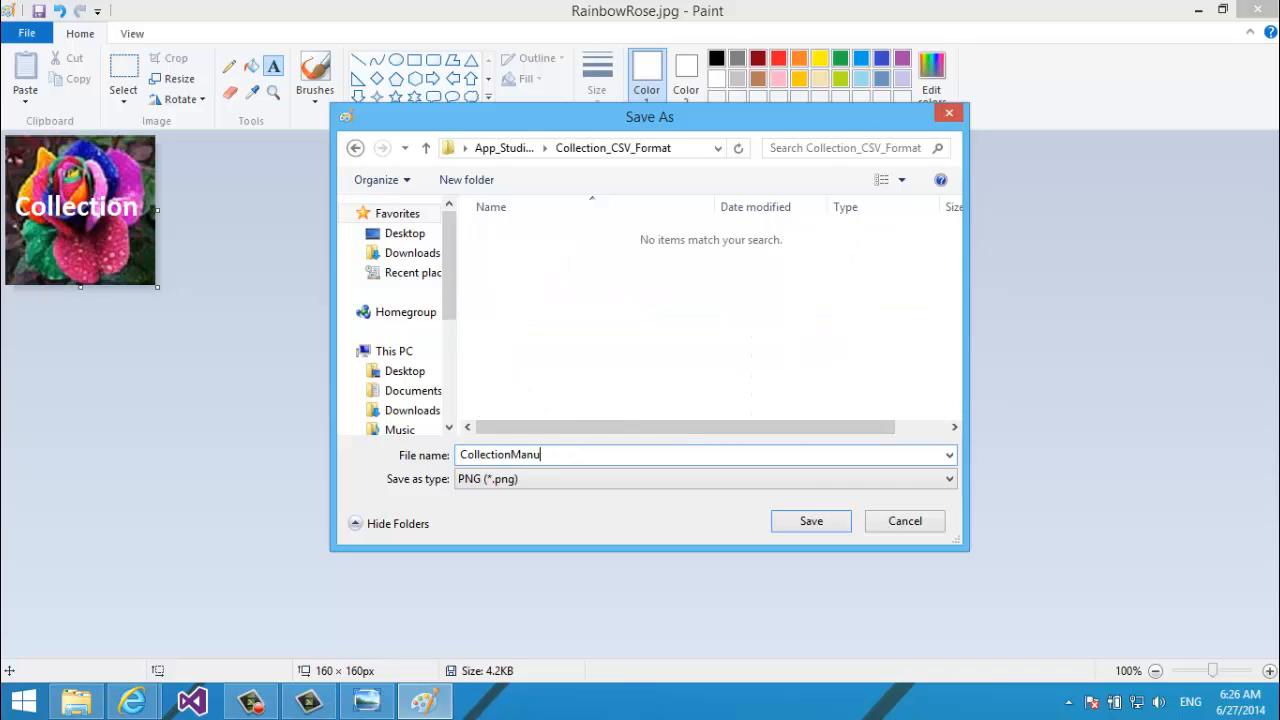
{"action": "type", "text": "a"}
{"action": "key", "text": "Return"}
Switch back to the section editor in Internet Explorer and upload CollectionManua.png from the Collection_CSV_Format folder as the section's image.
{"action": "mouse_move", "coordinate": [133, 700]}
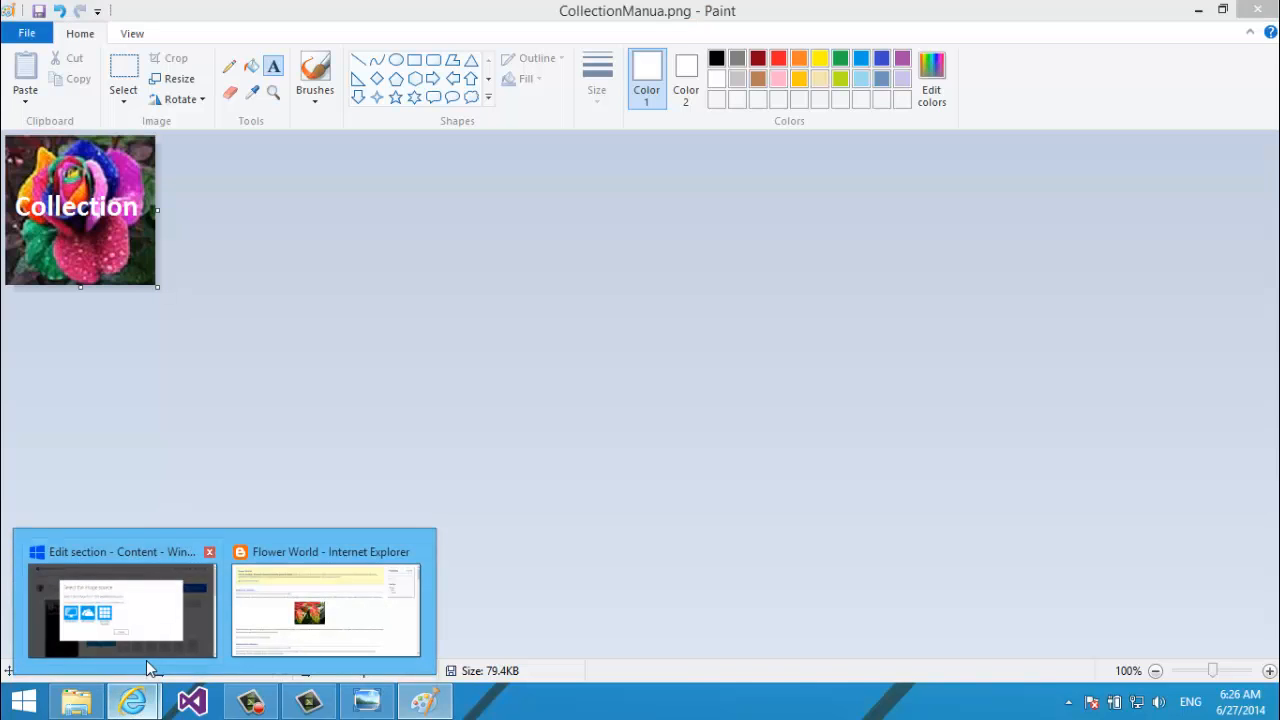
{"action": "left_click", "coordinate": [146, 656]}
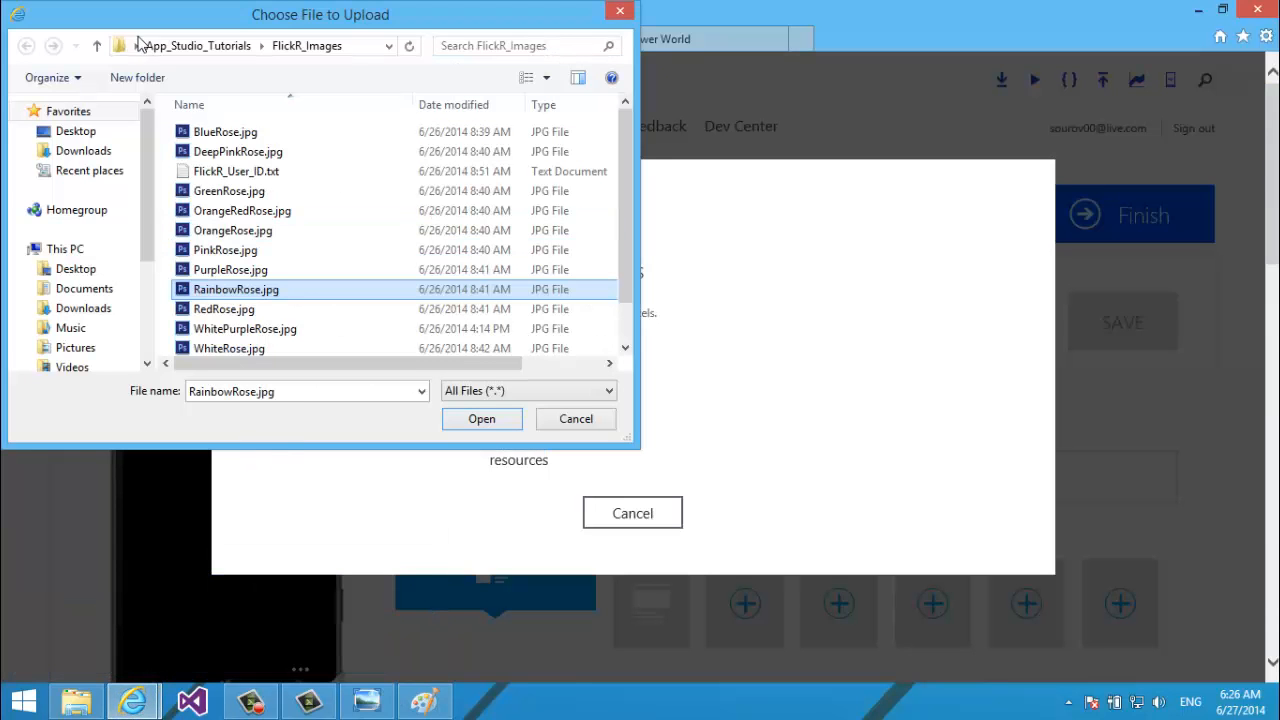
{"action": "left_click", "coordinate": [96, 45]}
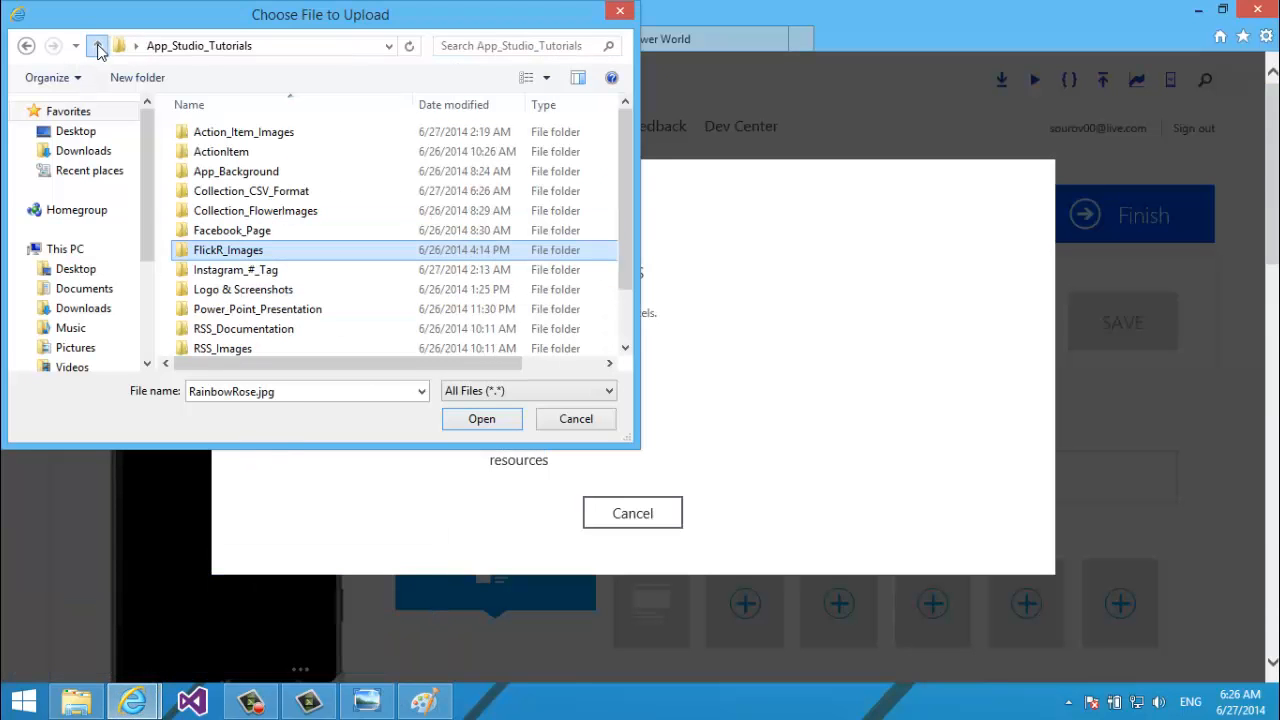
{"action": "double_click", "coordinate": [236, 190]}
{"action": "left_click", "coordinate": [231, 142]}
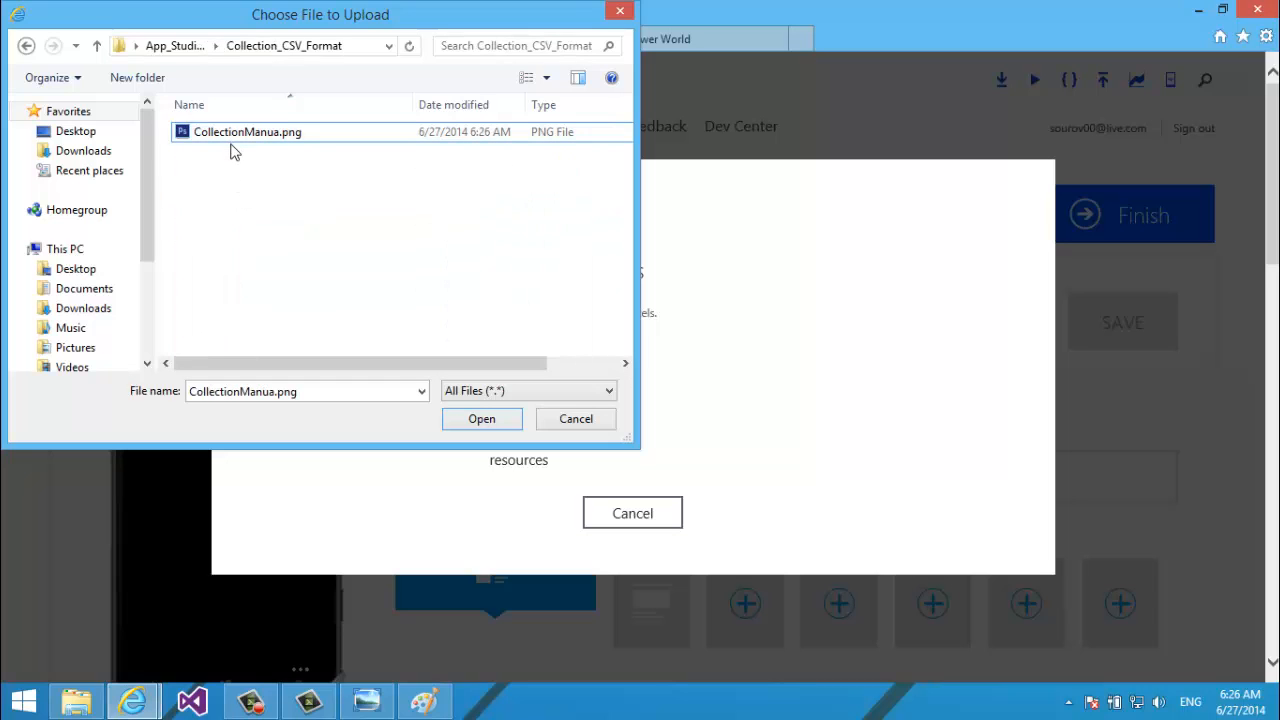
{"action": "double_click", "coordinate": [231, 143]}
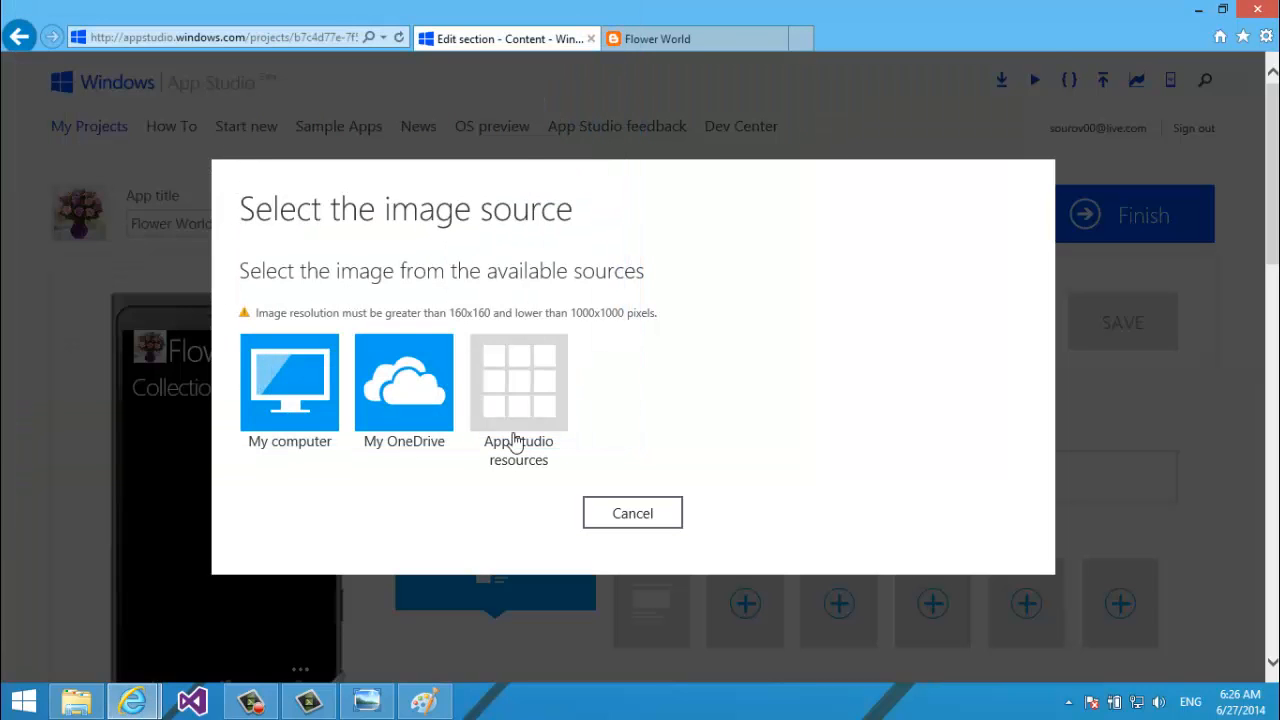
{"action": "scroll", "coordinate": [515, 441], "scroll_direction": "down", "scroll_amount": 2}
{"action": "scroll", "coordinate": [515, 441], "scroll_direction": "up", "scroll_amount": 2}
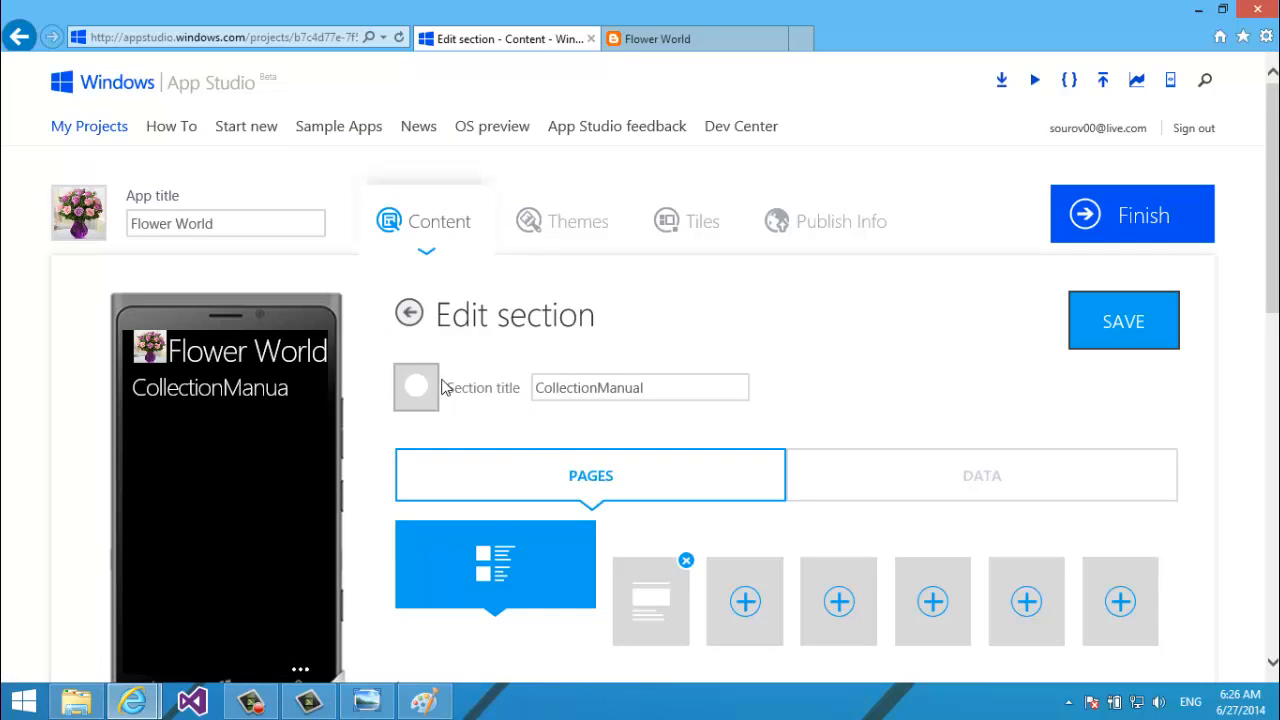
Switch the CollectionManual section to its data settings and save the section.
{"action": "scroll", "coordinate": [416, 401], "scroll_direction": "down", "scroll_amount": 2}
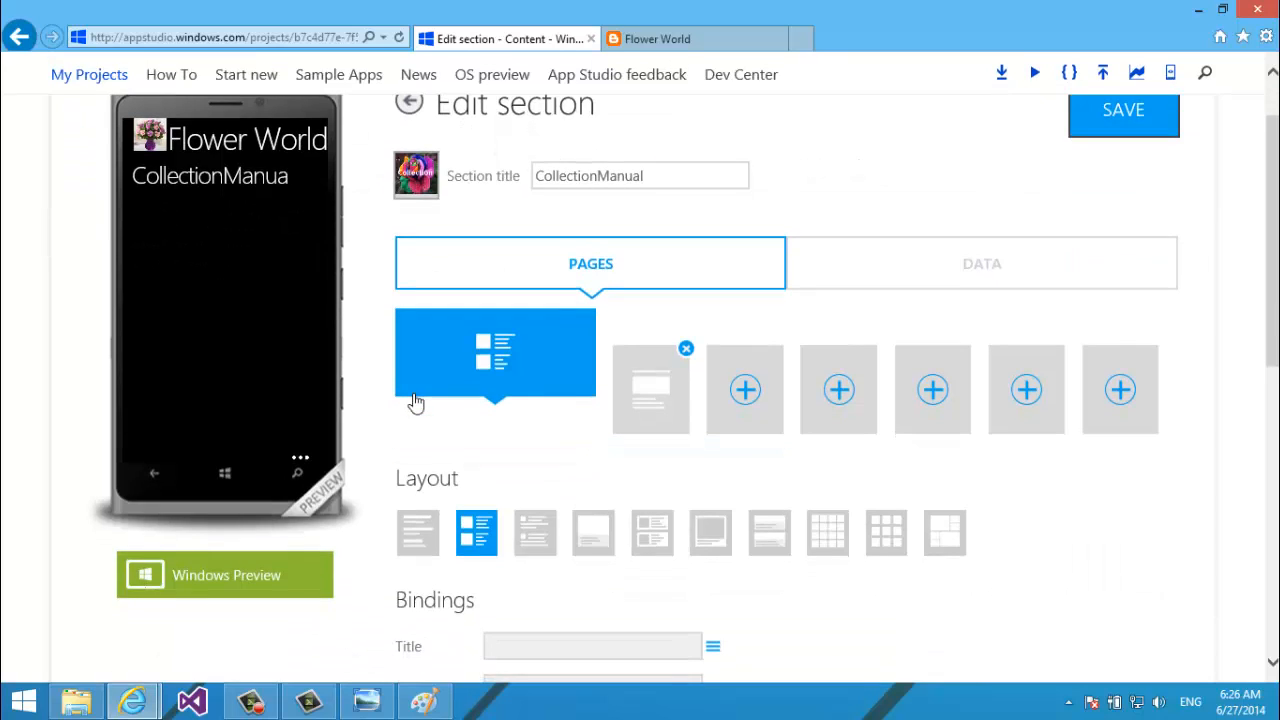
{"action": "scroll", "coordinate": [416, 401], "scroll_direction": "up", "scroll_amount": 2}
{"action": "scroll", "coordinate": [660, 502], "scroll_direction": "down", "scroll_amount": 2}
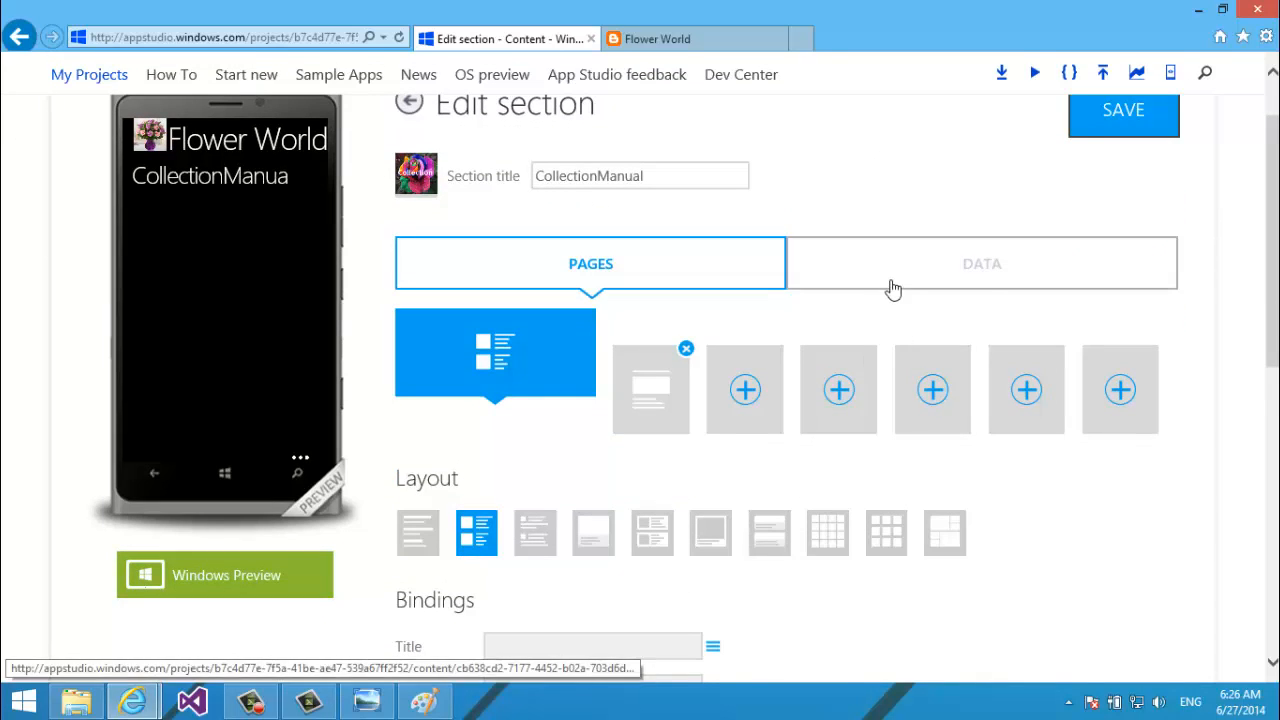
{"action": "left_click", "coordinate": [891, 286]}
{"action": "left_click", "coordinate": [1143, 118]}
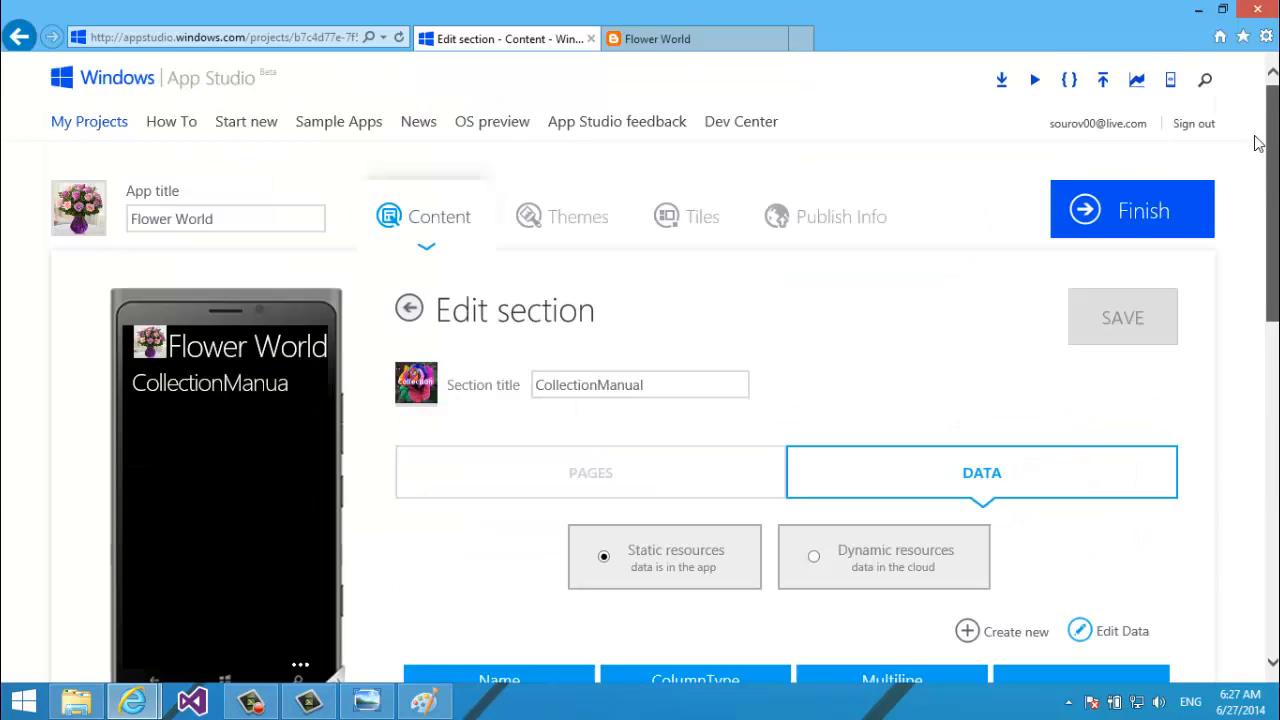
Open the static collection's data for editing.
{"action": "scroll", "coordinate": [1258, 143], "scroll_direction": "down", "scroll_amount": 3}
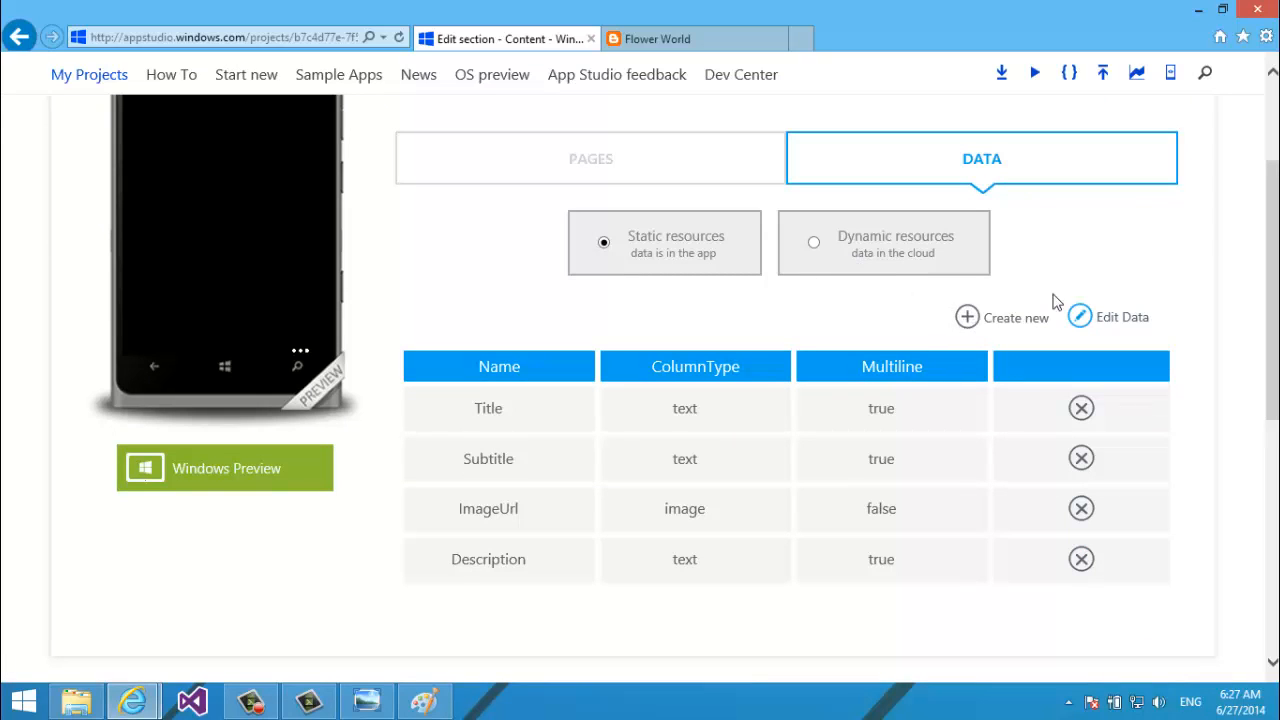
{"action": "left_click", "coordinate": [1084, 330]}
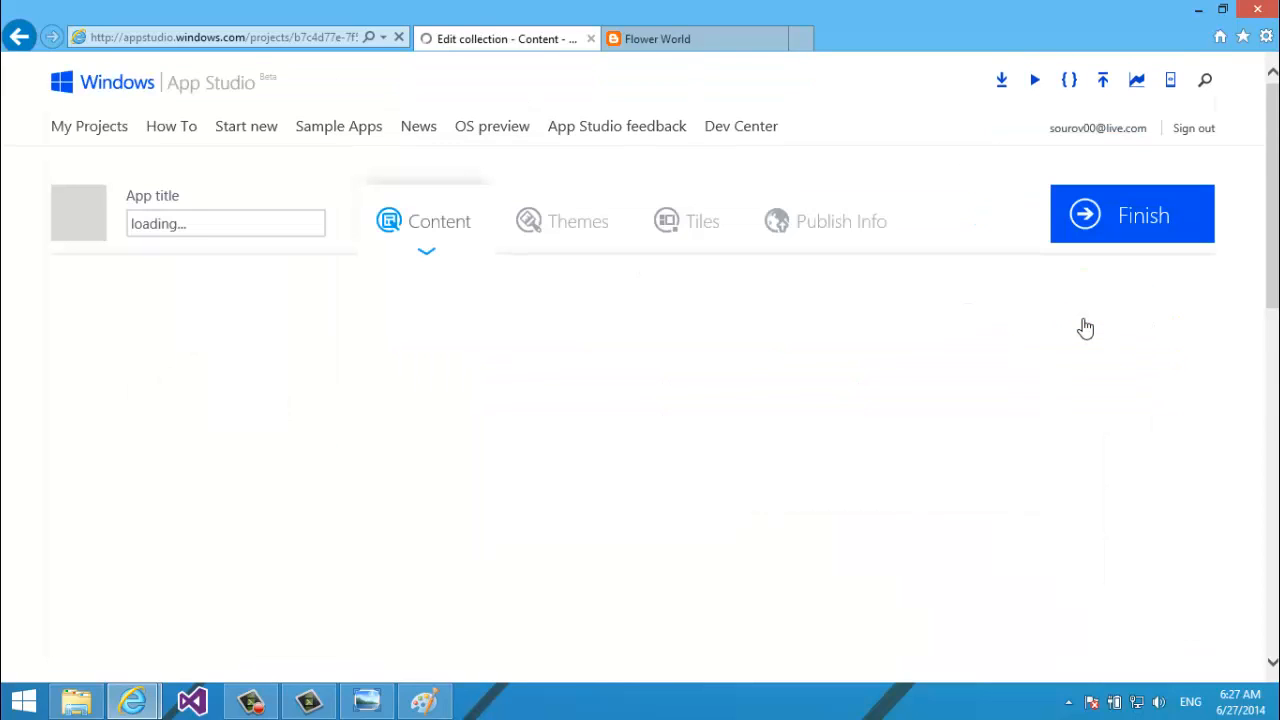
{"action": "scroll", "coordinate": [1086, 328], "scroll_direction": "down", "scroll_amount": 2}
{"action": "scroll", "coordinate": [1086, 328], "scroll_direction": "up", "scroll_amount": 2}
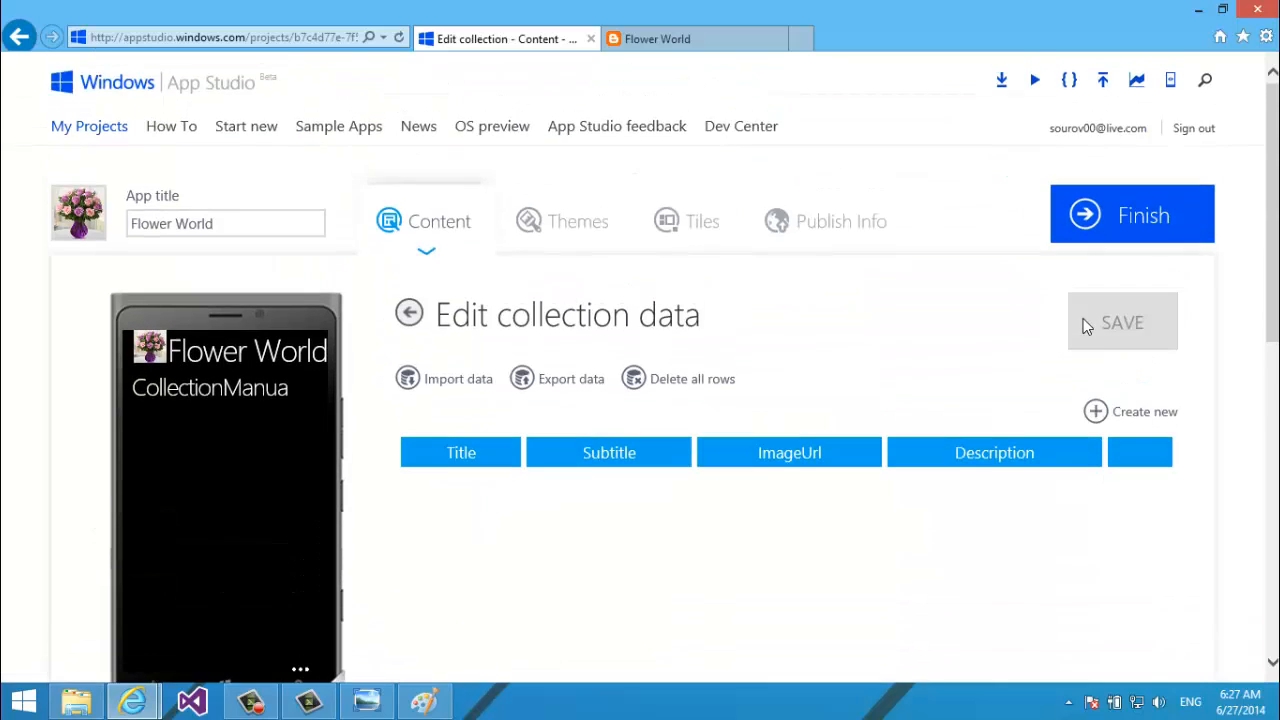
Add five empty rows to the collection data table.
{"action": "scroll", "coordinate": [1086, 328], "scroll_direction": "down", "scroll_amount": 2}
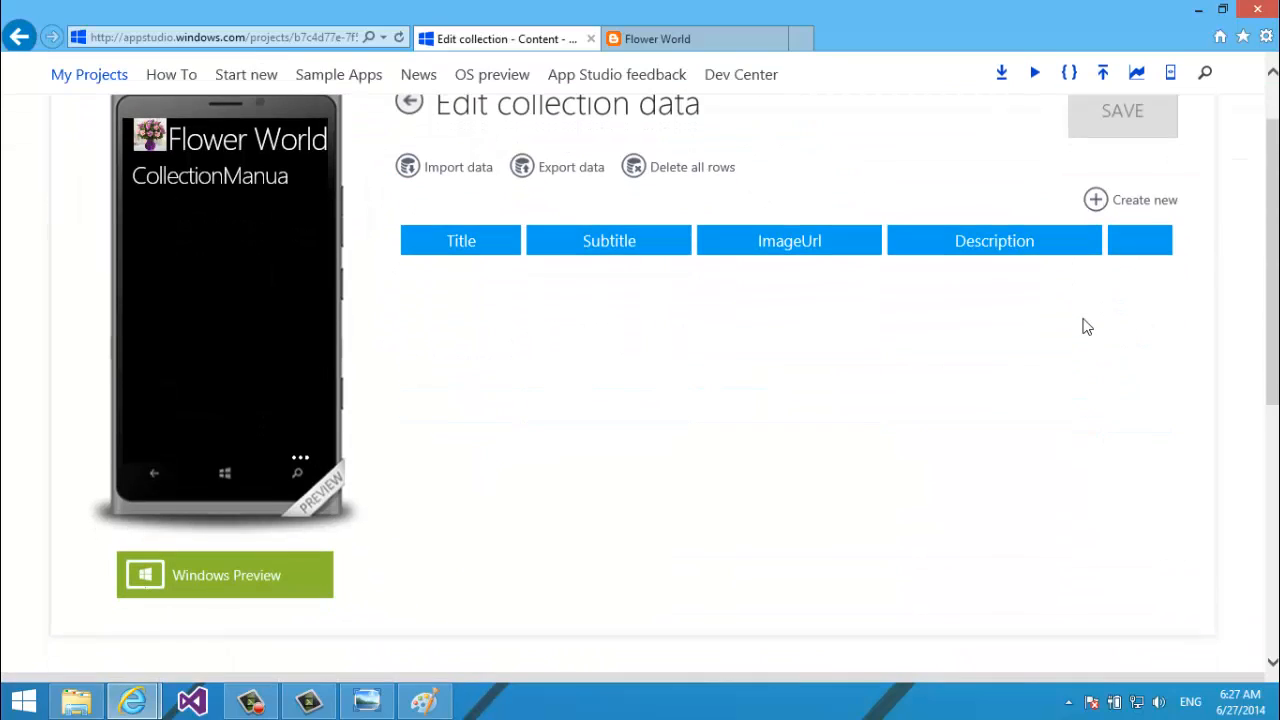
{"action": "left_click", "coordinate": [1094, 204]}
{"action": "left_click", "coordinate": [1094, 204]}
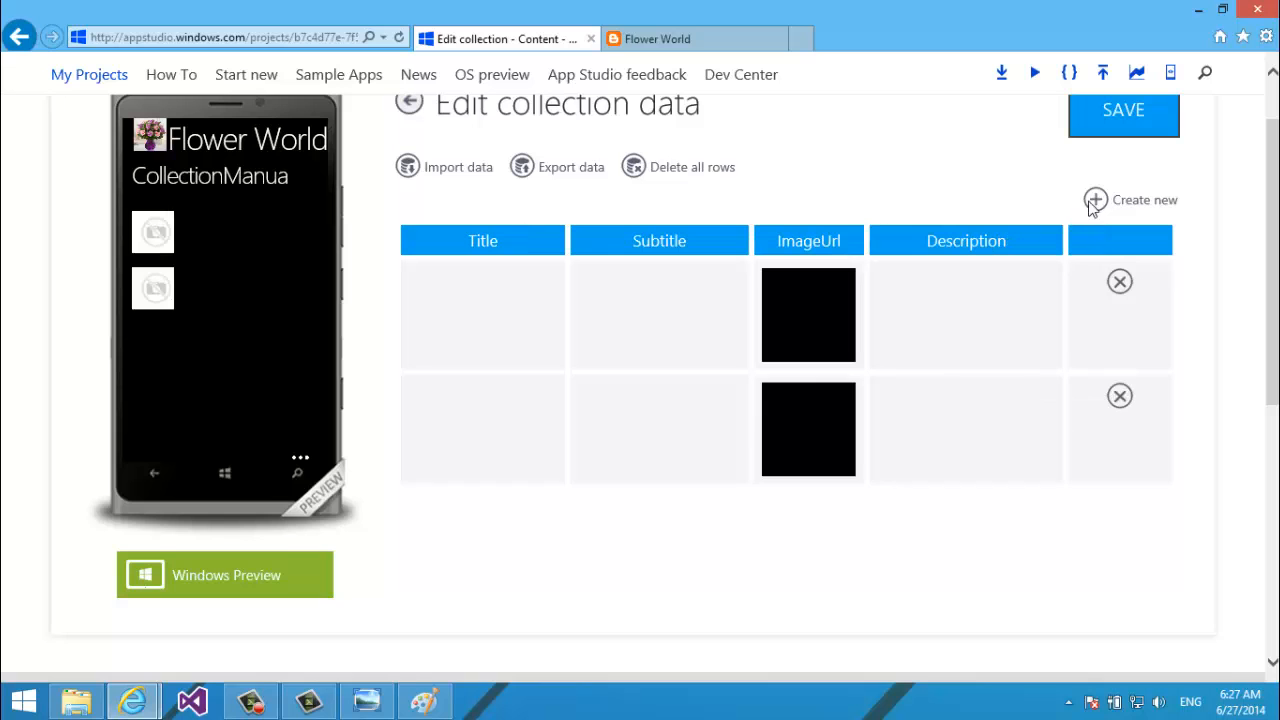
{"action": "left_click", "coordinate": [1094, 204]}
{"action": "left_click", "coordinate": [1094, 204]}
{"action": "left_click", "coordinate": [1094, 204]}
{"action": "scroll", "coordinate": [1257, 289], "scroll_direction": "down", "scroll_amount": 10}
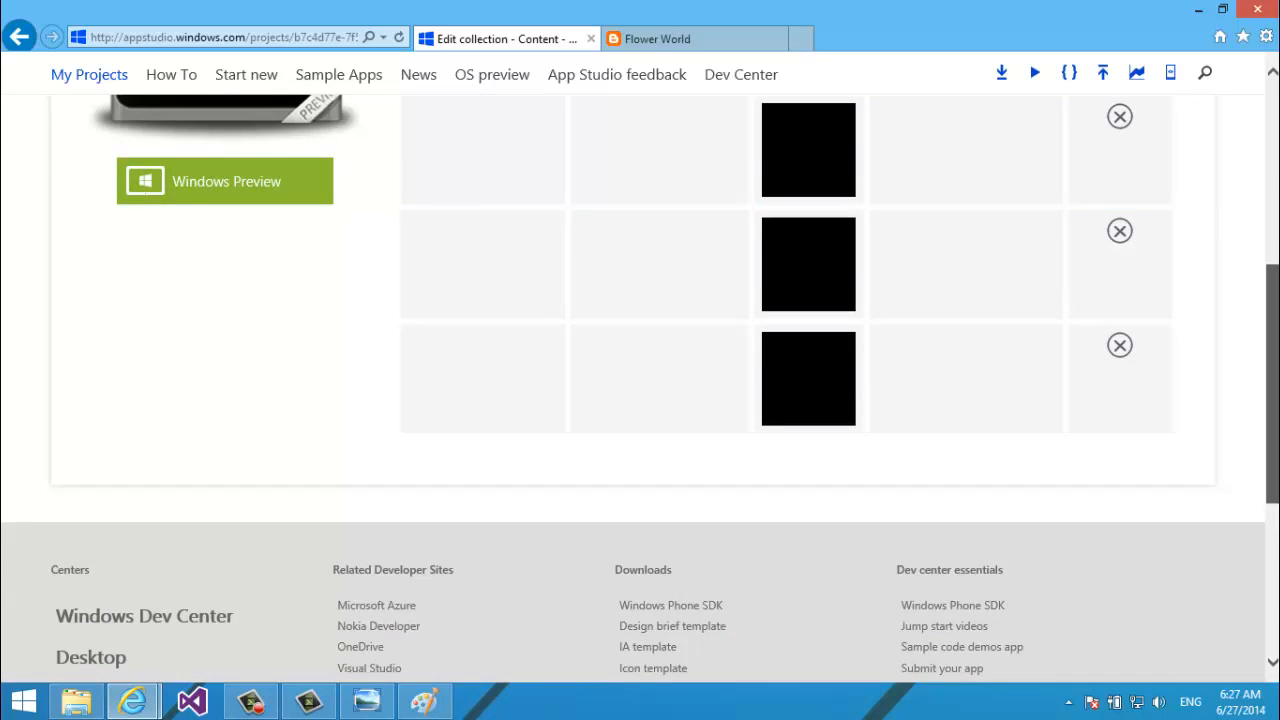
{"action": "scroll", "coordinate": [1257, 289], "scroll_direction": "up", "scroll_amount": 8}
{"action": "scroll", "coordinate": [1257, 289], "scroll_direction": "down", "scroll_amount": 4}
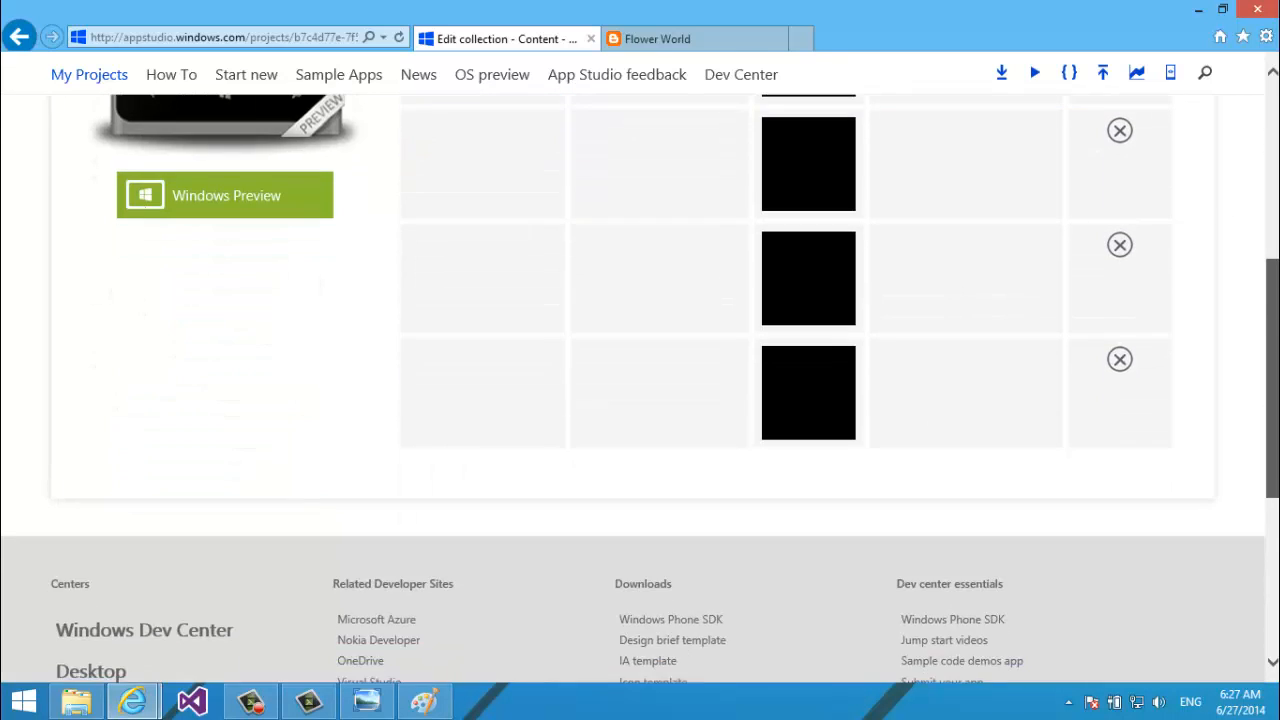
{"action": "scroll", "coordinate": [1254, 346], "scroll_direction": "up", "scroll_amount": 4}
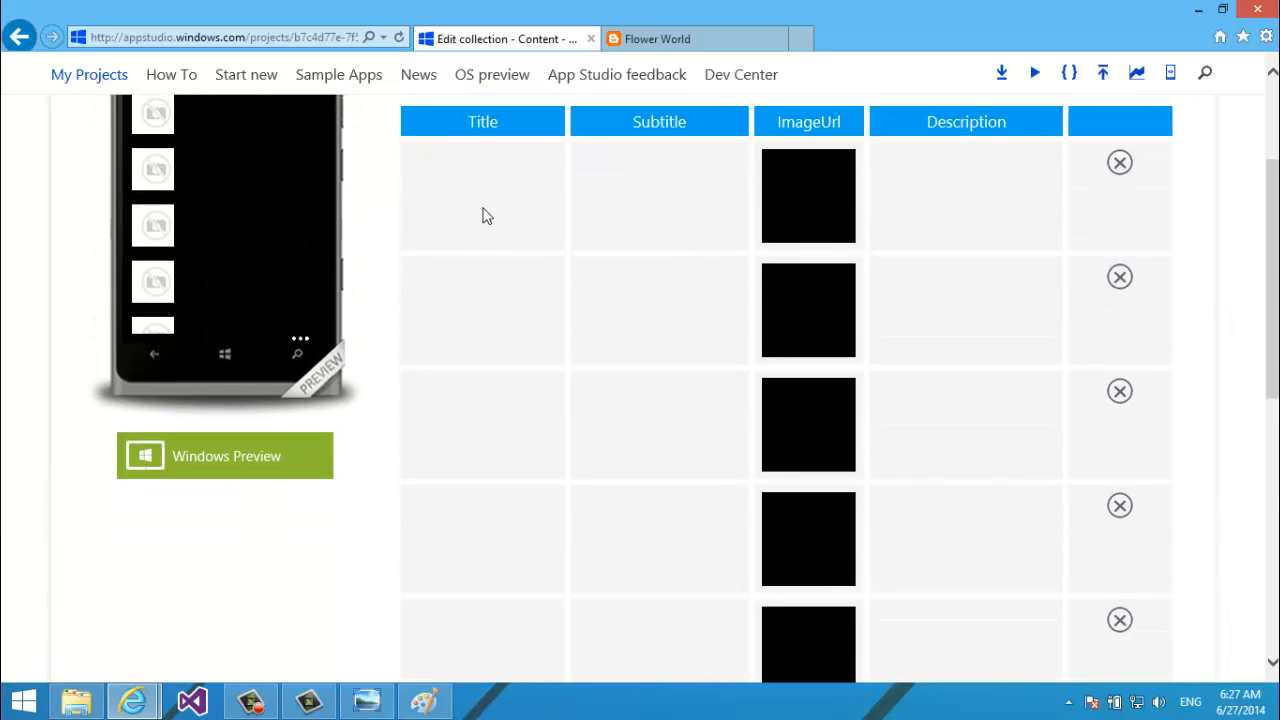
Enter Red Rose as the title of the first row.
{"action": "left_click", "coordinate": [478, 187]}
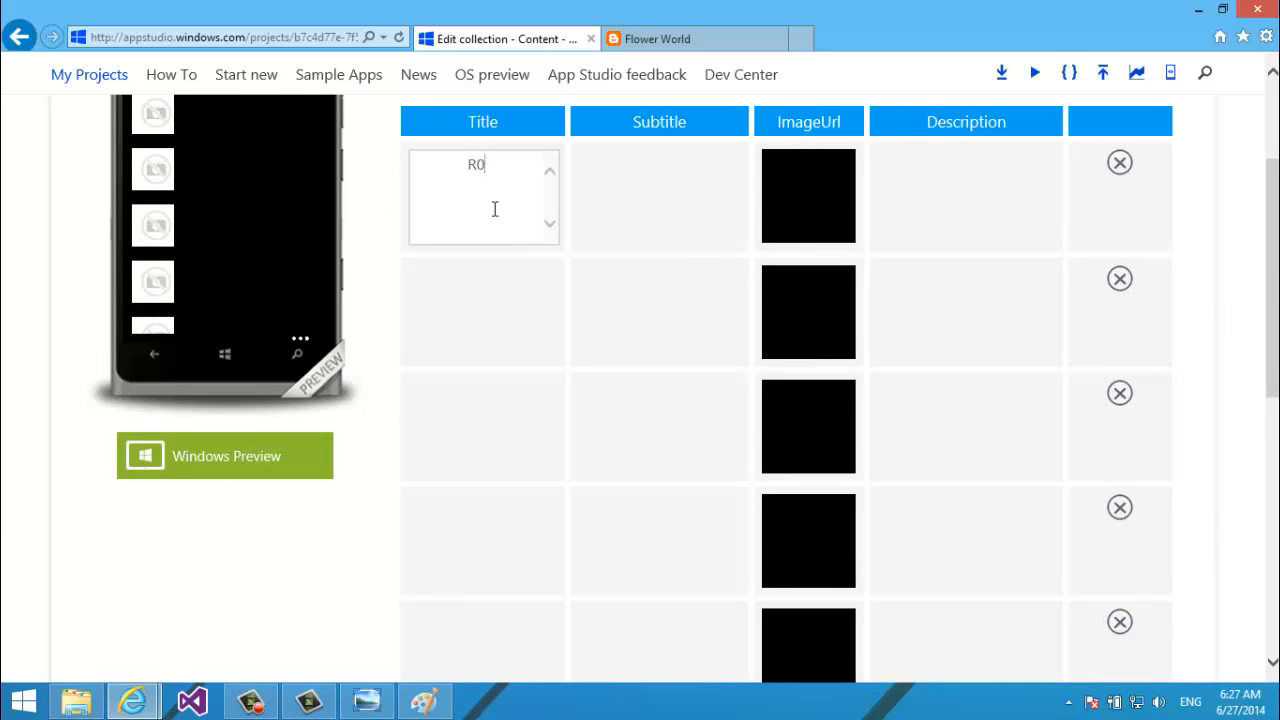
{"action": "type", "text": "Roses"}
{"action": "key", "text": "ctrl+a"}
{"action": "type", "text": "Red Rose"}
Enter "This is a beautiful flower of red color" as the first row's subtitle.
{"action": "left_click", "coordinate": [660, 185]}
{"action": "type", "text": "This is a b"}
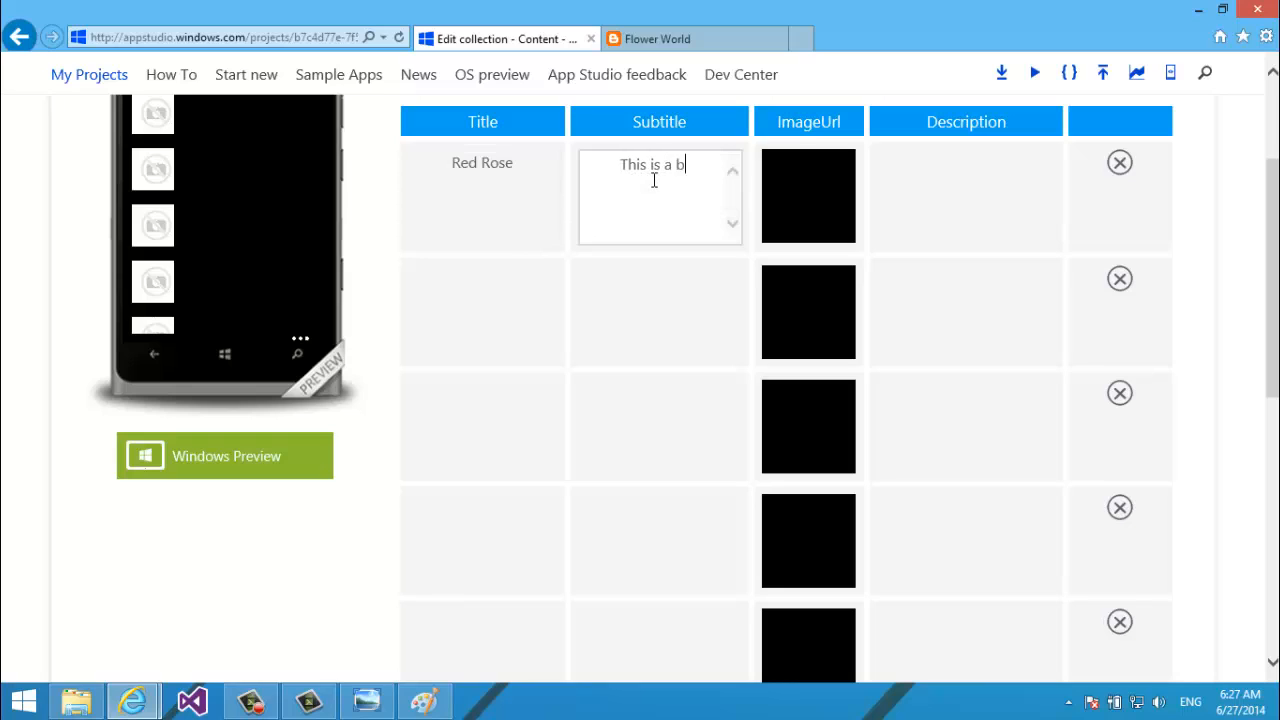
{"action": "type", "text": "eautiful flowr"}
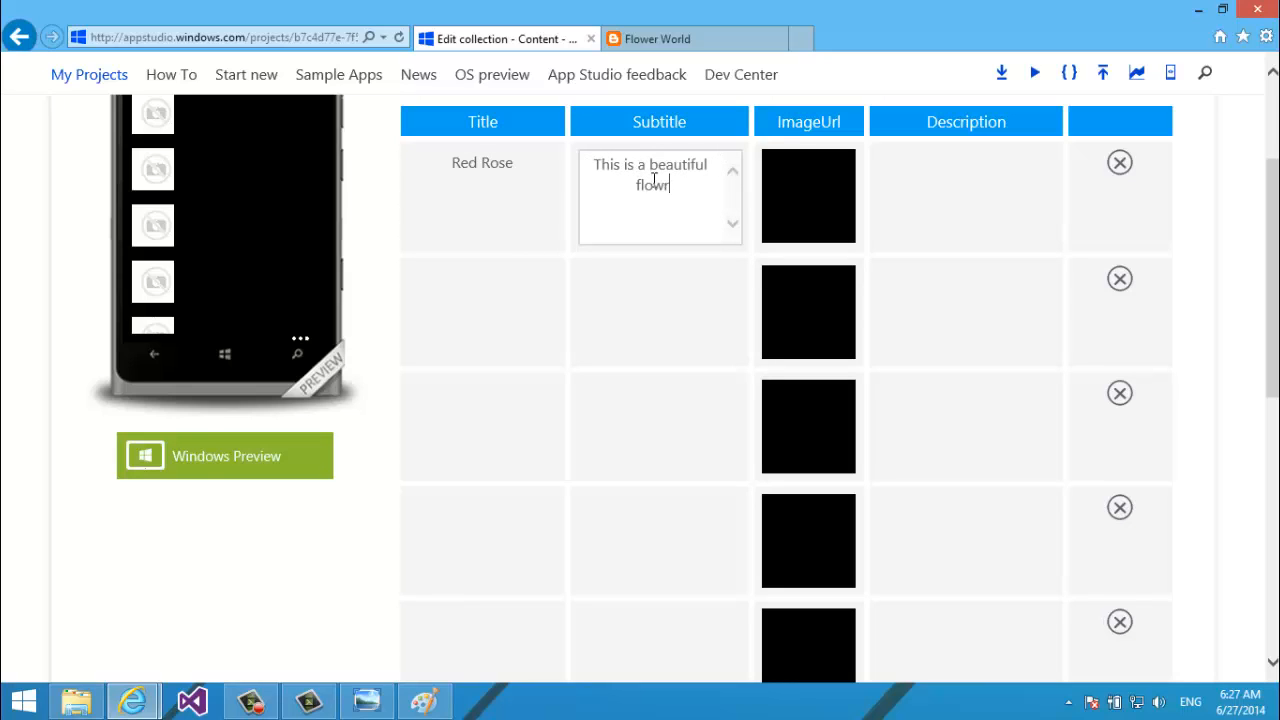
{"action": "key", "text": "BackSpace"}
{"action": "key", "text": "BackSpace"}
{"action": "type", "text": "wer of red color"}
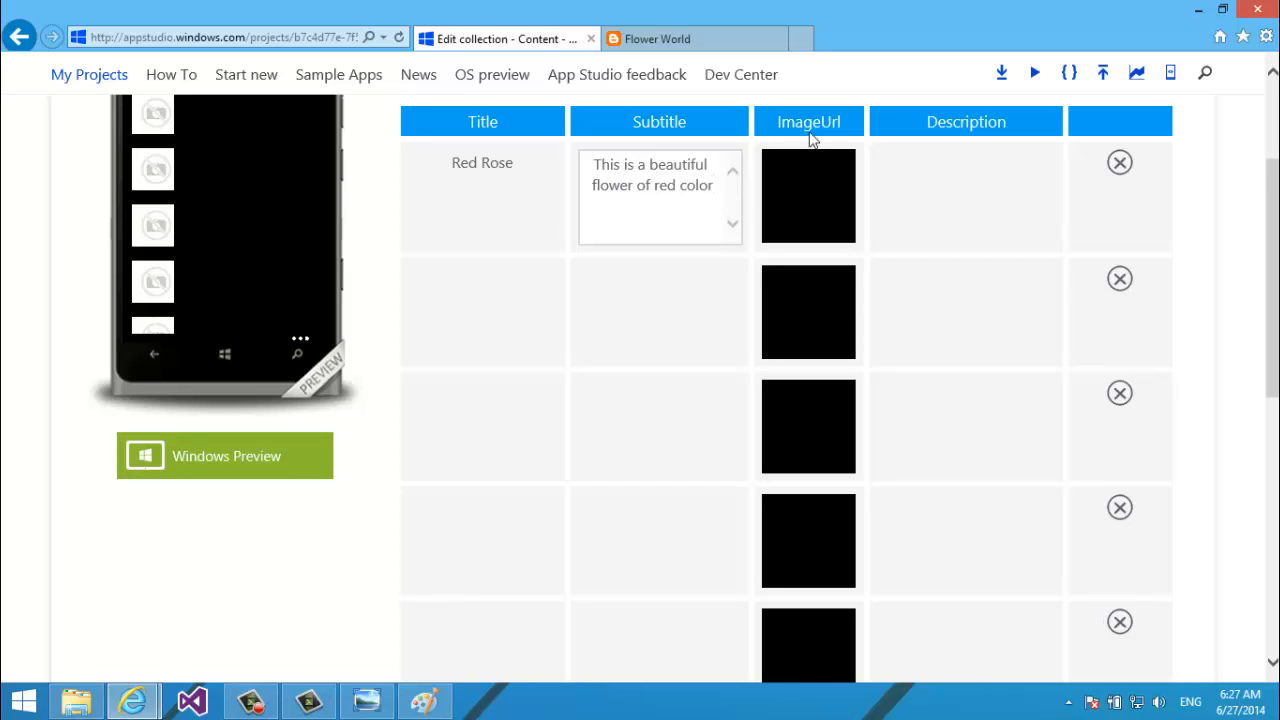
Copy the first row's subtitle text into its description.
{"action": "left_click", "coordinate": [990, 185]}
{"action": "left_click", "coordinate": [709, 199]}
{"action": "key", "text": "ctrl+a"}
{"action": "key", "text": "ctrl+c"}
{"action": "left_click", "coordinate": [1058, 188]}
{"action": "key", "text": "ctrl+v"}
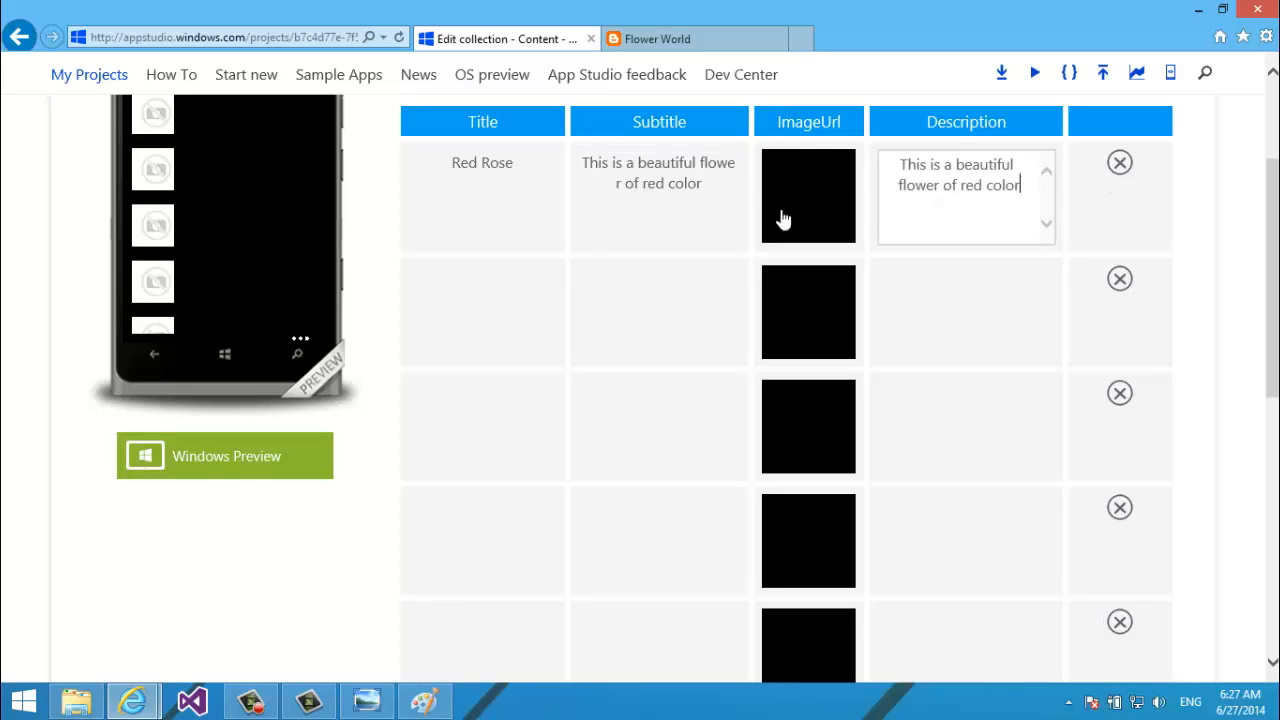
Replace the first row's subtitle with "A kind of rose".
{"action": "left_click", "coordinate": [701, 202]}
{"action": "key", "text": "ctrl+a"}
{"action": "type", "text": "A kin"}
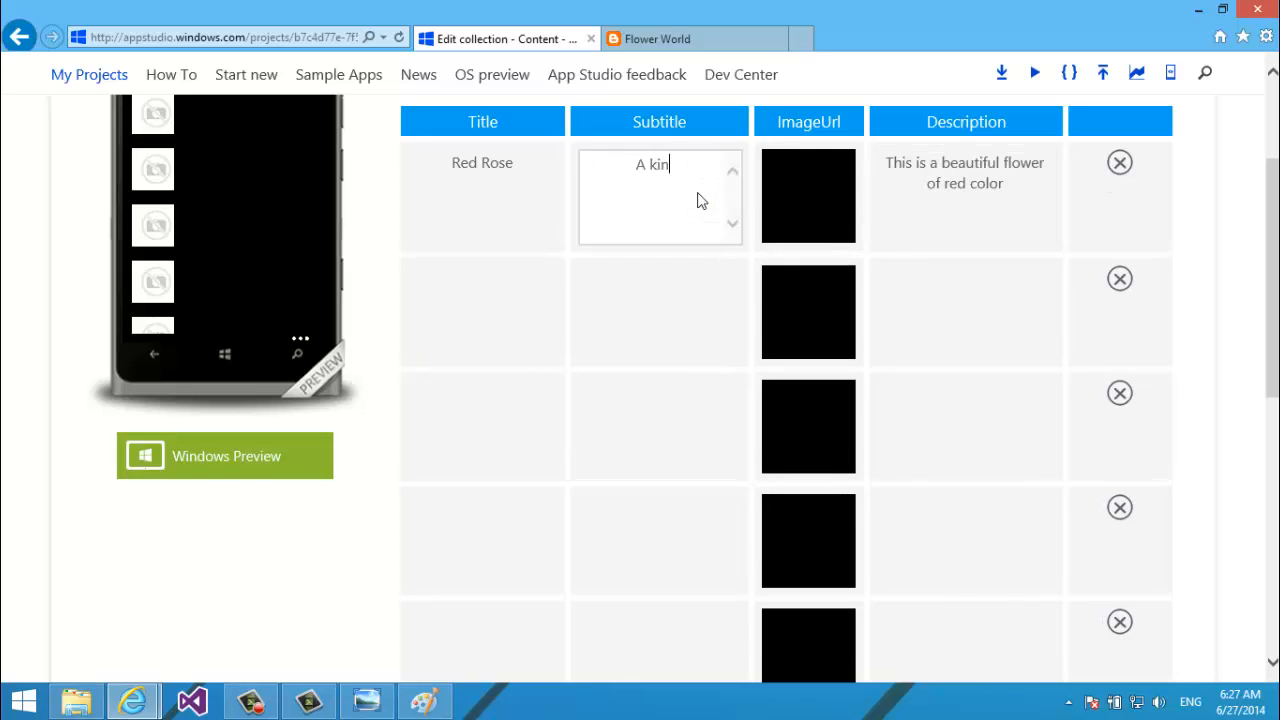
{"action": "type", "text": "d of rose"}
Upload RedRose.jpg from the FlickR_Images folder on the computer as the first row's image.
{"action": "left_click", "coordinate": [818, 216]}
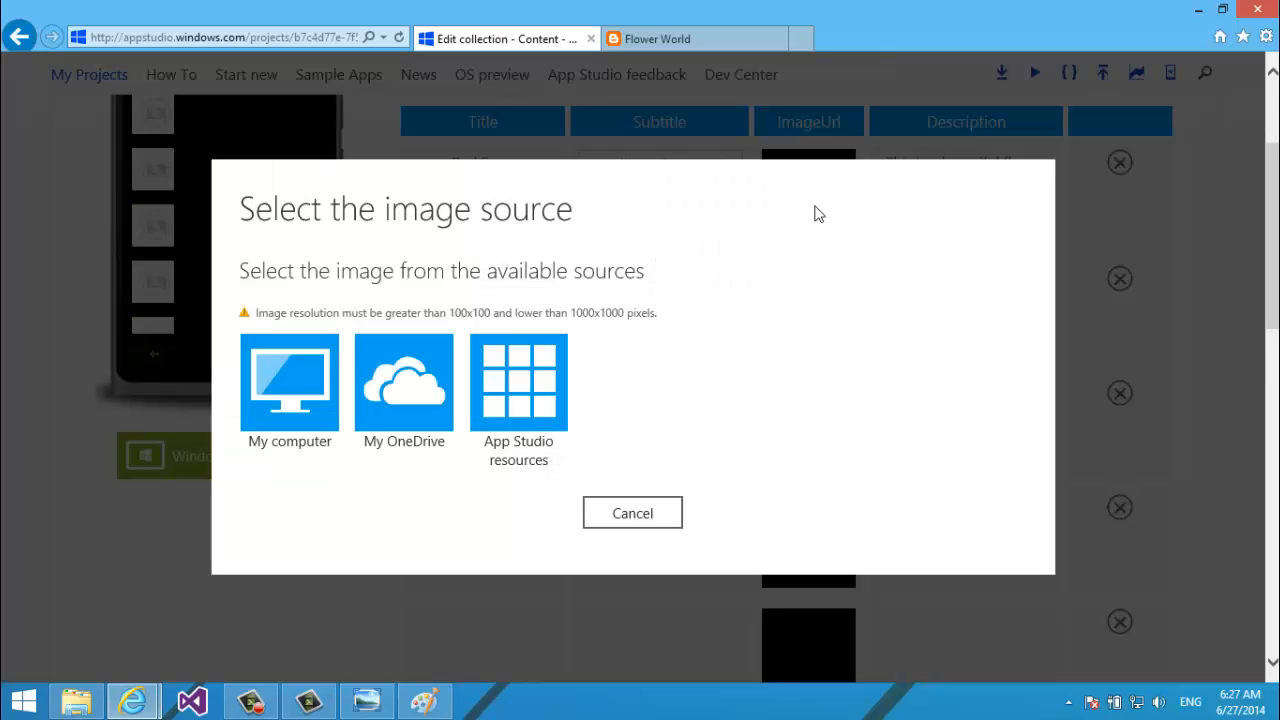
{"action": "left_click", "coordinate": [603, 522]}
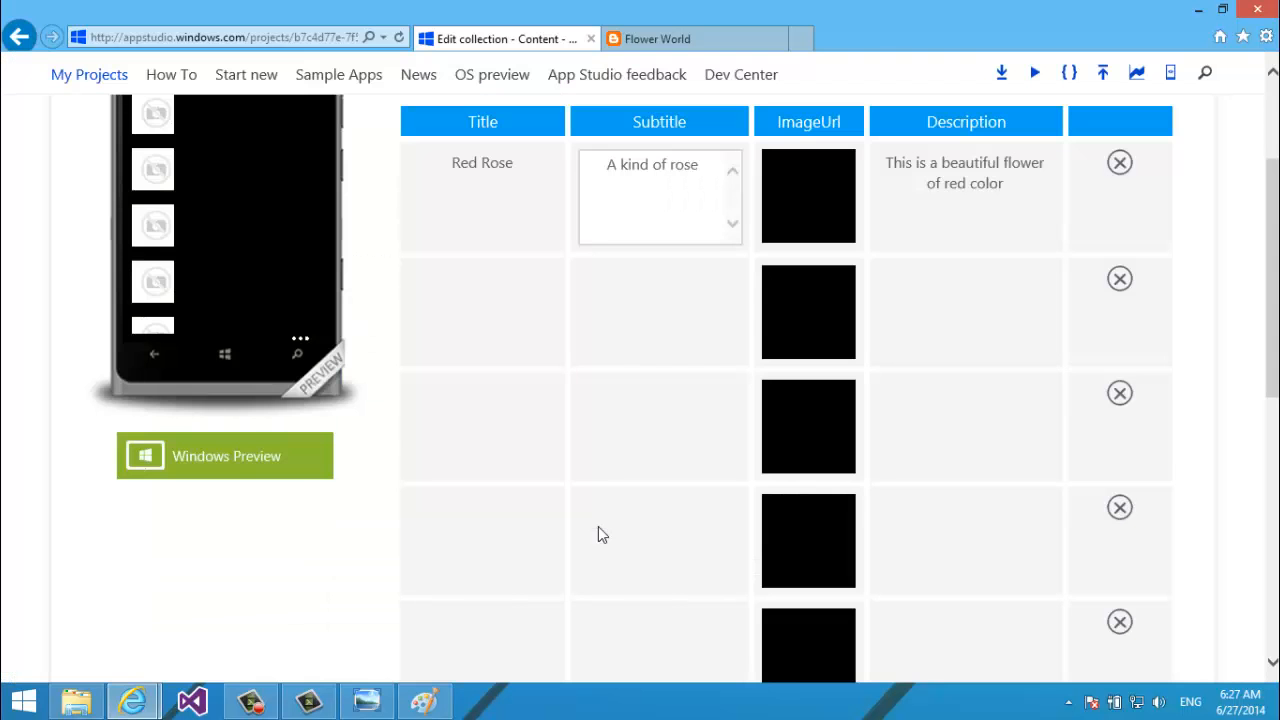
{"action": "left_click", "coordinate": [786, 202]}
{"action": "left_click", "coordinate": [280, 386]}
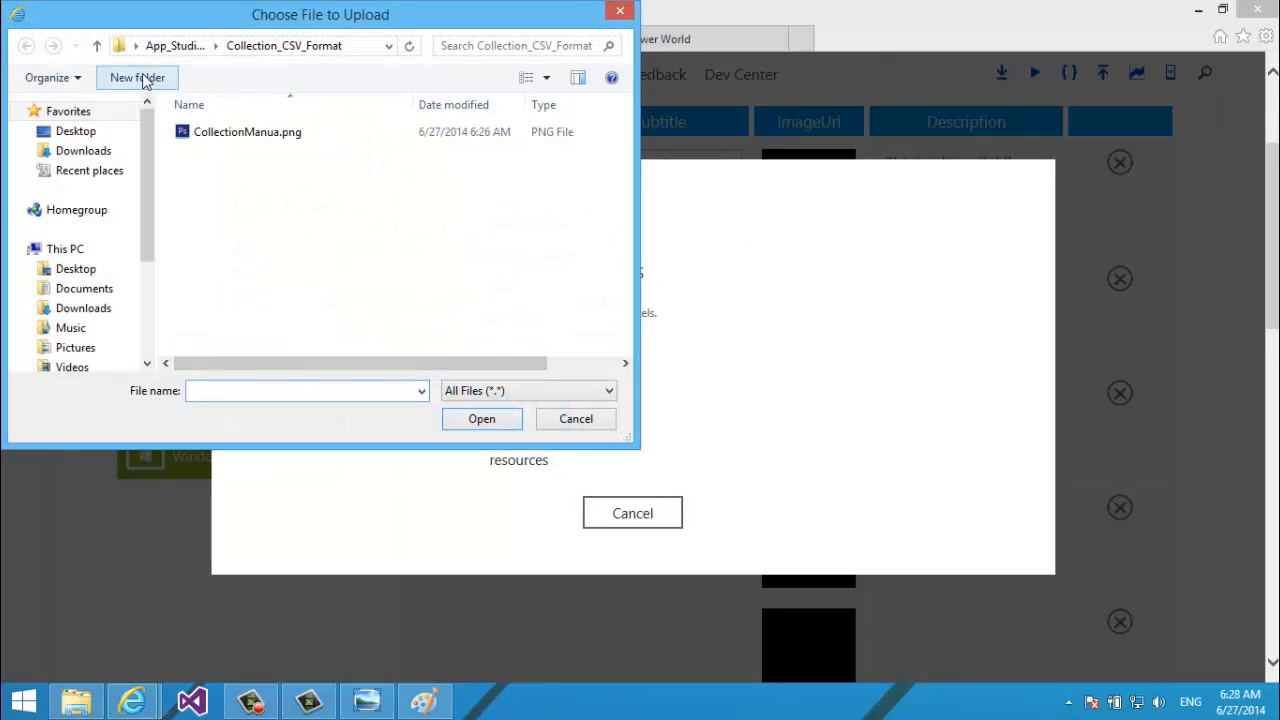
{"action": "left_click", "coordinate": [97, 46]}
{"action": "double_click", "coordinate": [255, 257]}
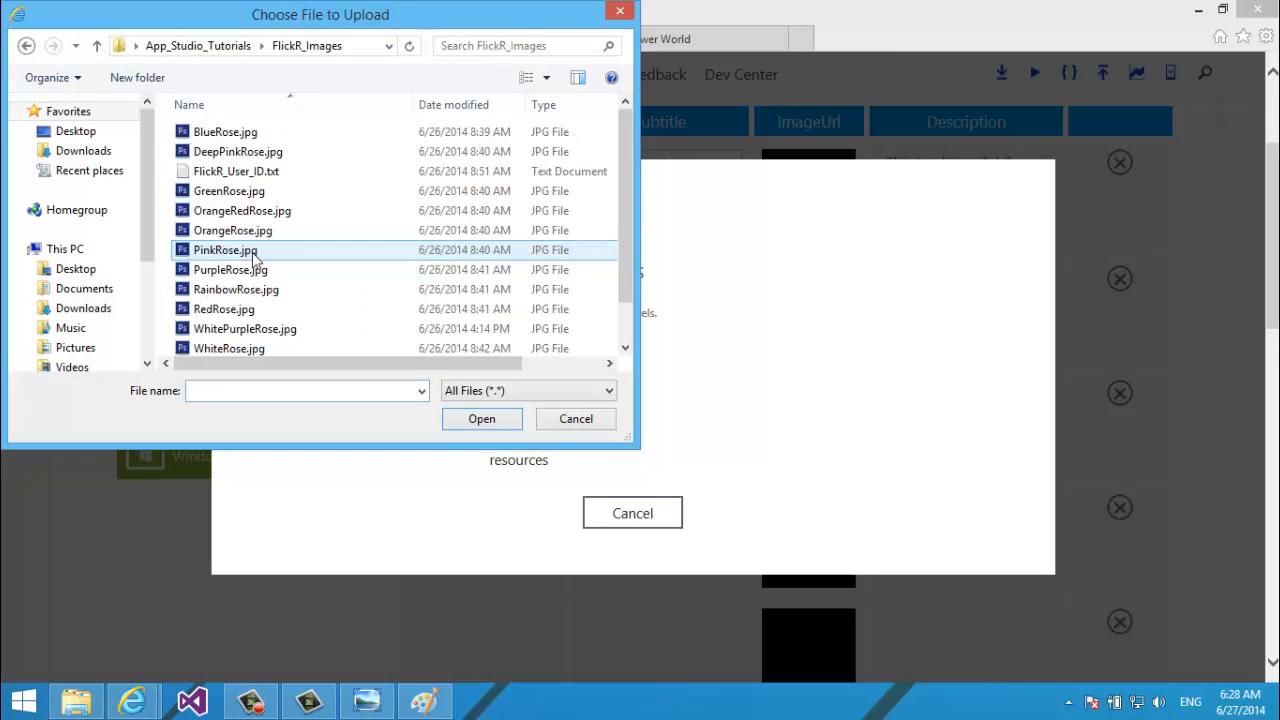
{"action": "right_click", "coordinate": [362, 157]}
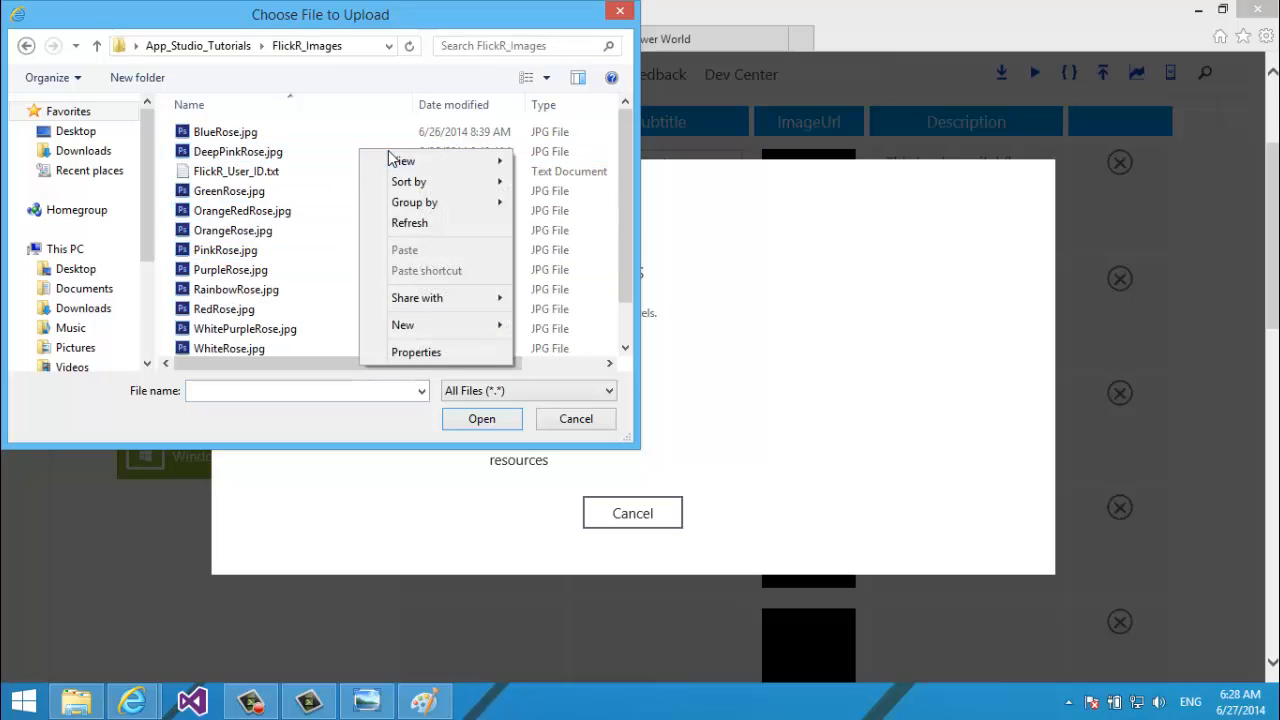
{"action": "mouse_move", "coordinate": [418, 161]}
{"action": "left_click", "coordinate": [568, 184]}
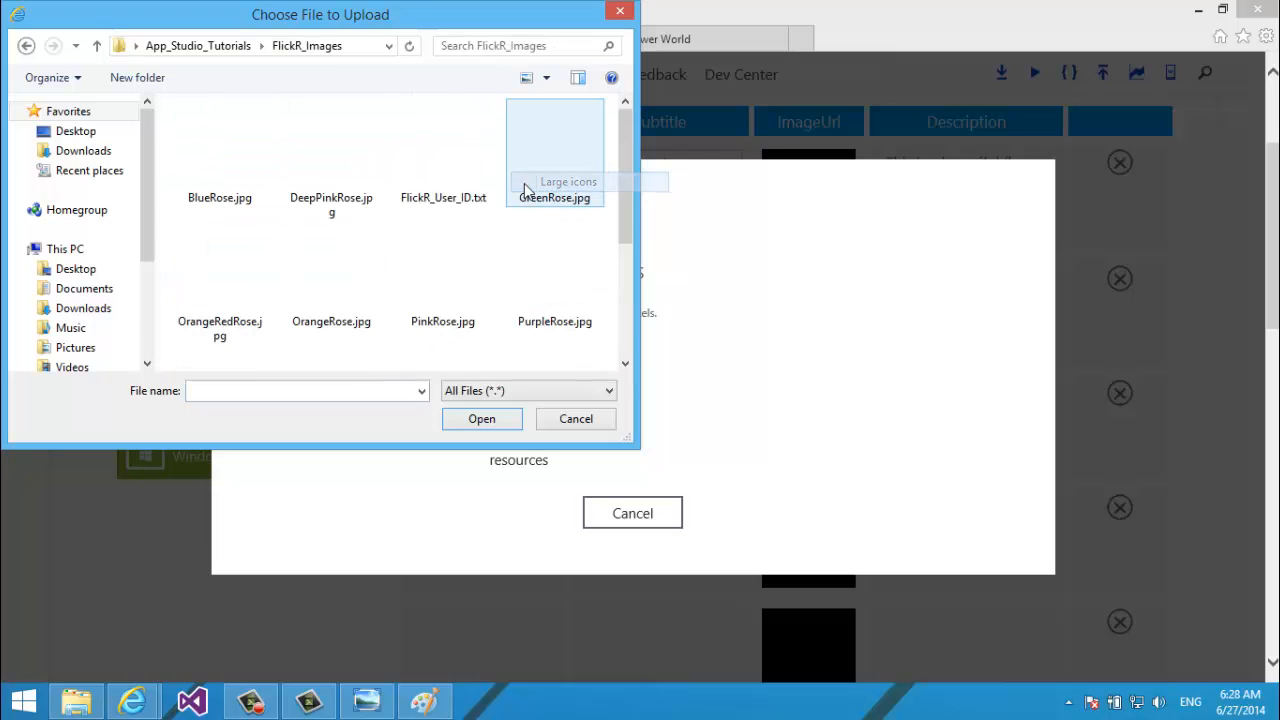
{"action": "left_click_drag", "start_coordinate": [634, 180], "coordinate": [634, 281]}
{"action": "double_click", "coordinate": [330, 228]}
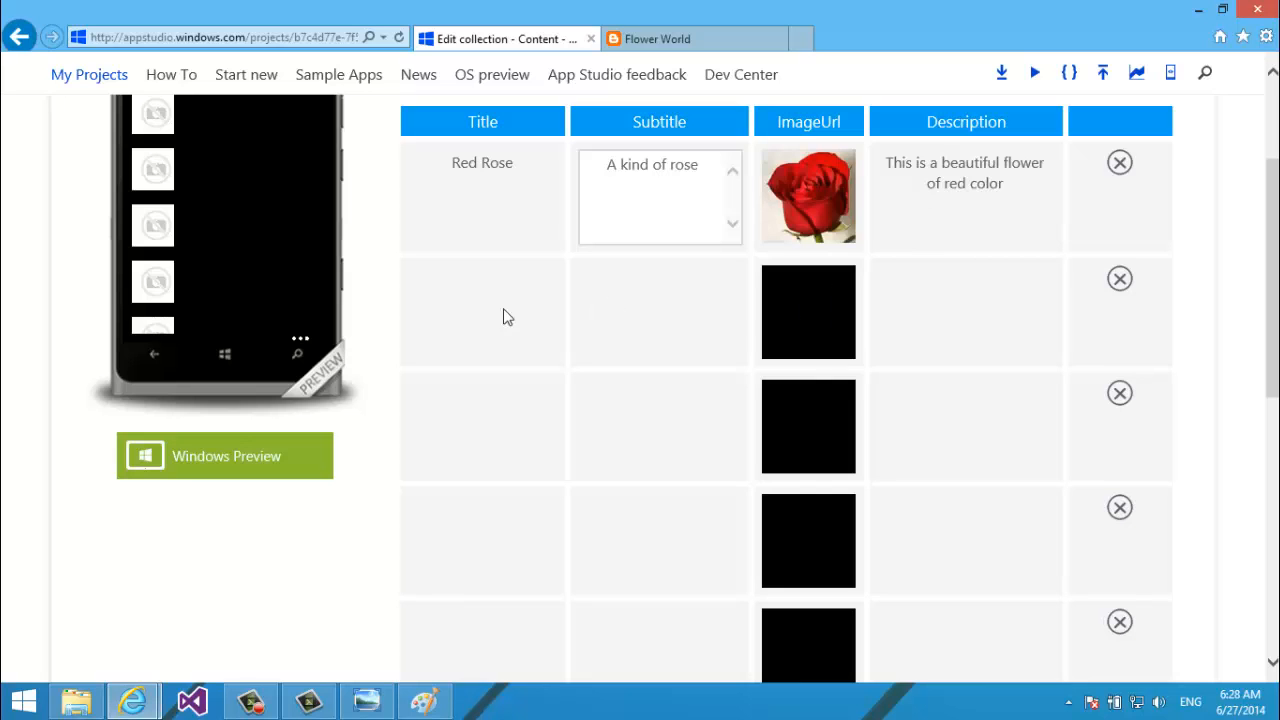
Upload BlueRose.jpg from the FlickR_Images folder as the second row's image.
{"action": "left_click", "coordinate": [799, 319]}
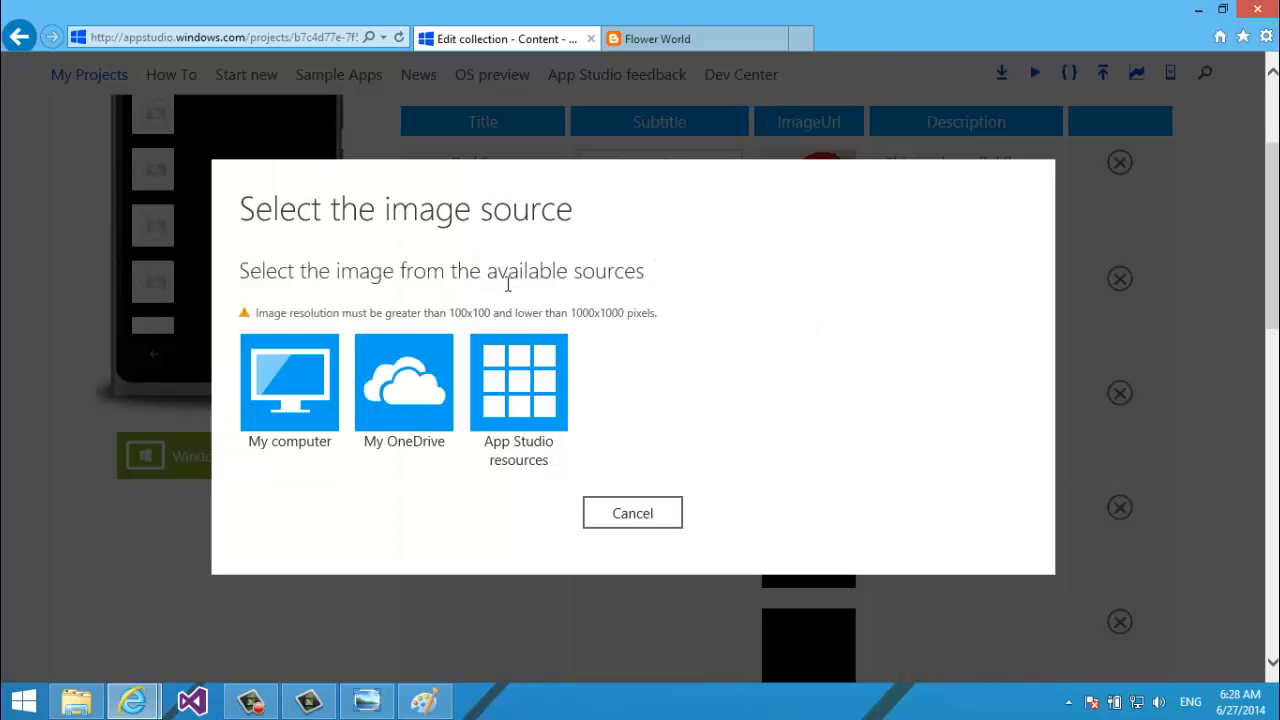
{"action": "left_click", "coordinate": [270, 393]}
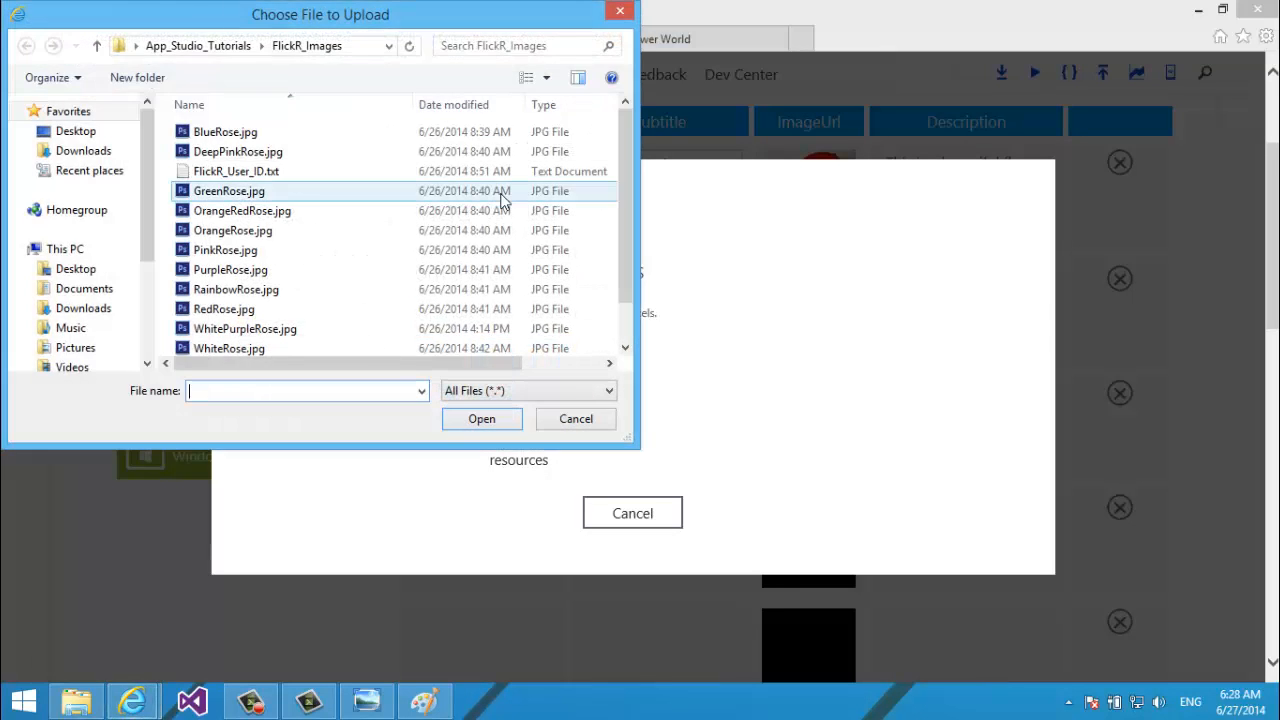
{"action": "double_click", "coordinate": [303, 136]}
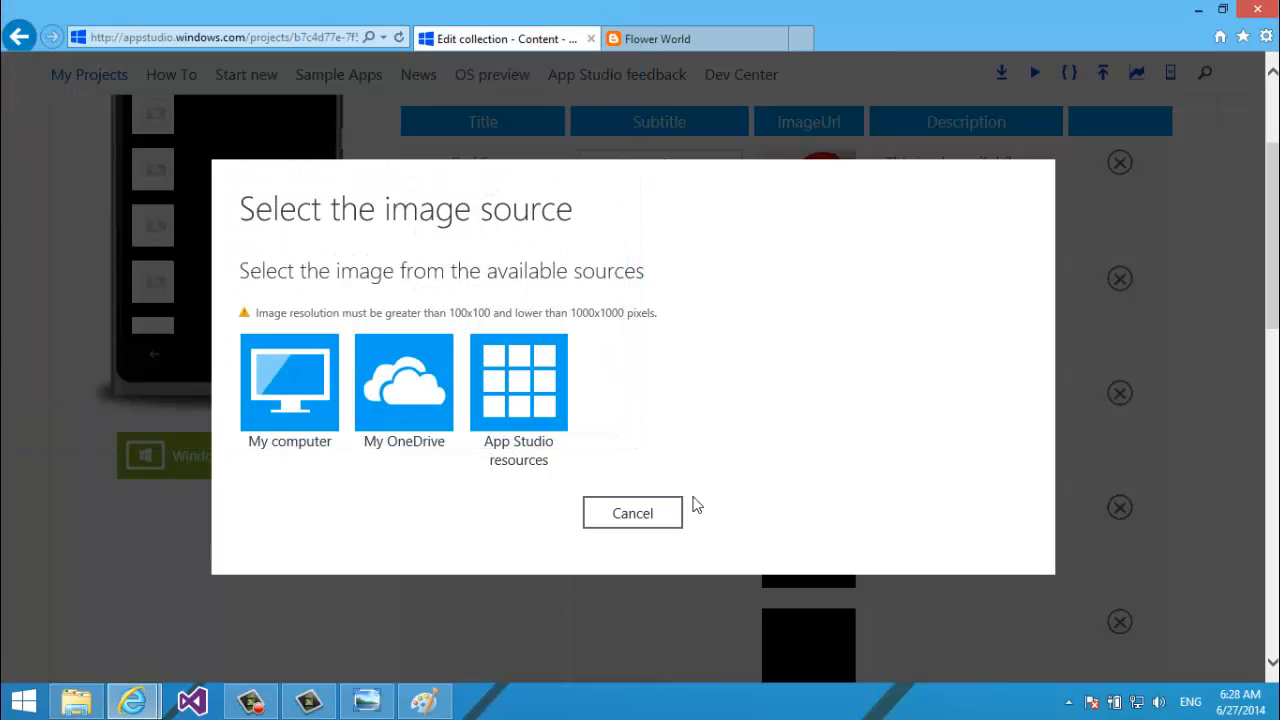
{"action": "left_click", "coordinate": [678, 508]}
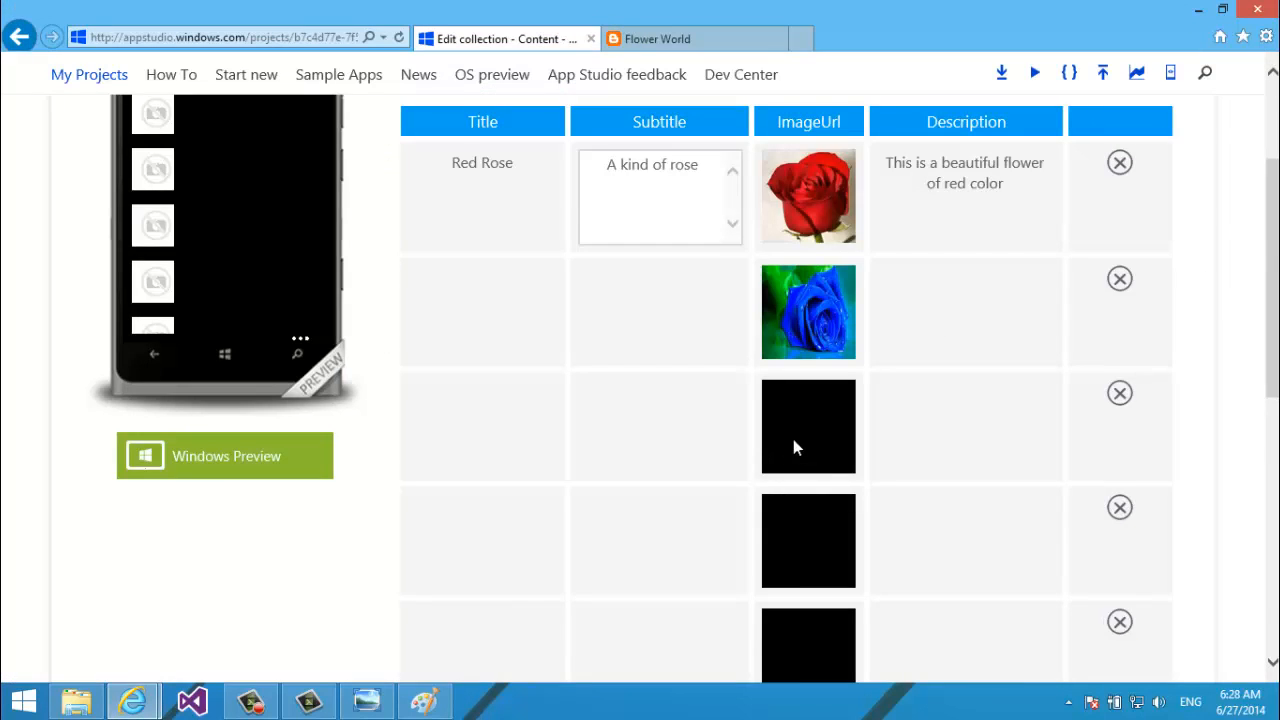
Upload GreenRose.jpg from the FlickR_Images folder as the third row's image.
{"action": "left_click", "coordinate": [793, 443]}
{"action": "left_click", "coordinate": [297, 397]}
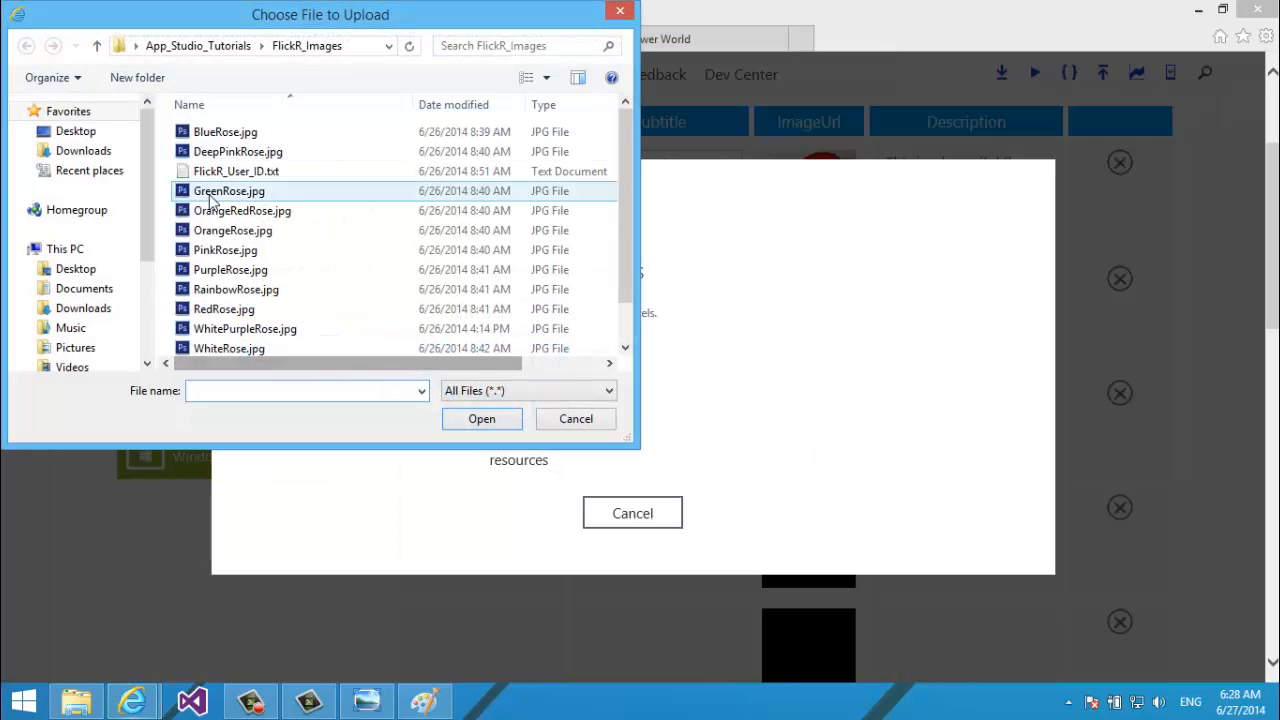
{"action": "double_click", "coordinate": [212, 196]}
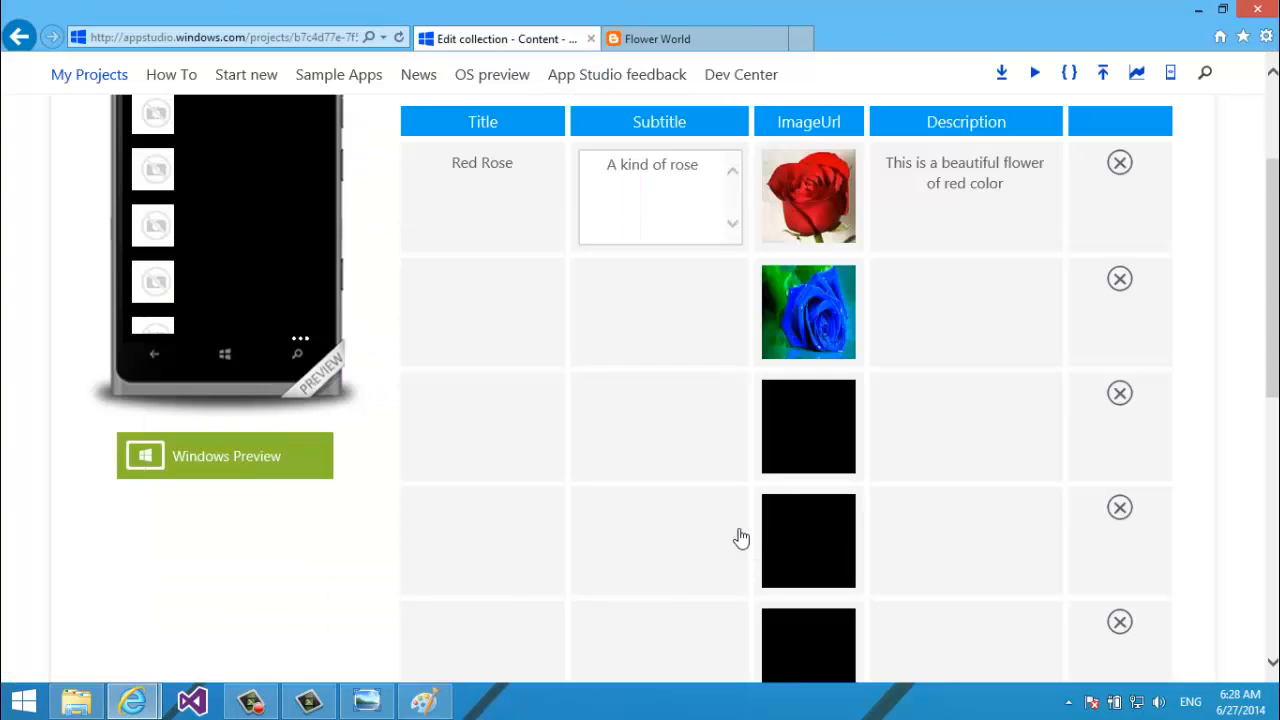
Upload PinkRose.jpg from the FlickR_Images folder as the fourth row's image.
{"action": "scroll", "coordinate": [1000, 330], "scroll_direction": "down", "scroll_amount": 1}
{"action": "left_click", "coordinate": [823, 466]}
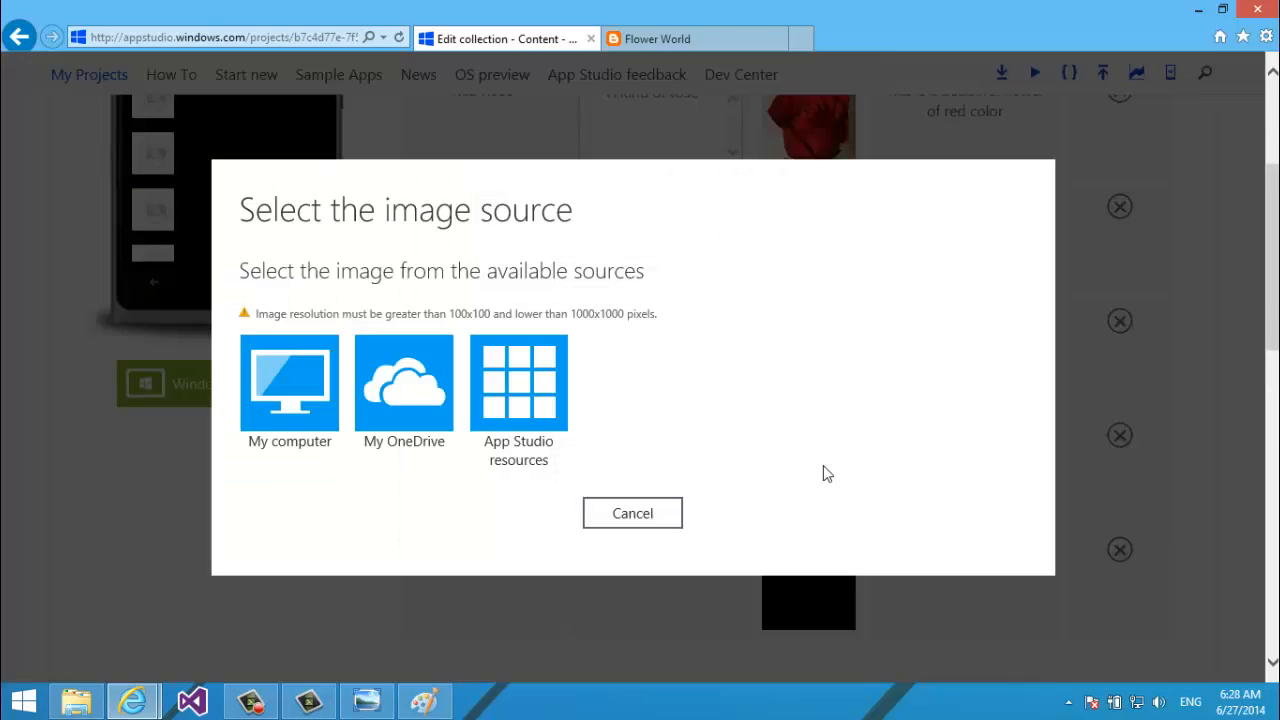
{"action": "left_click", "coordinate": [251, 410]}
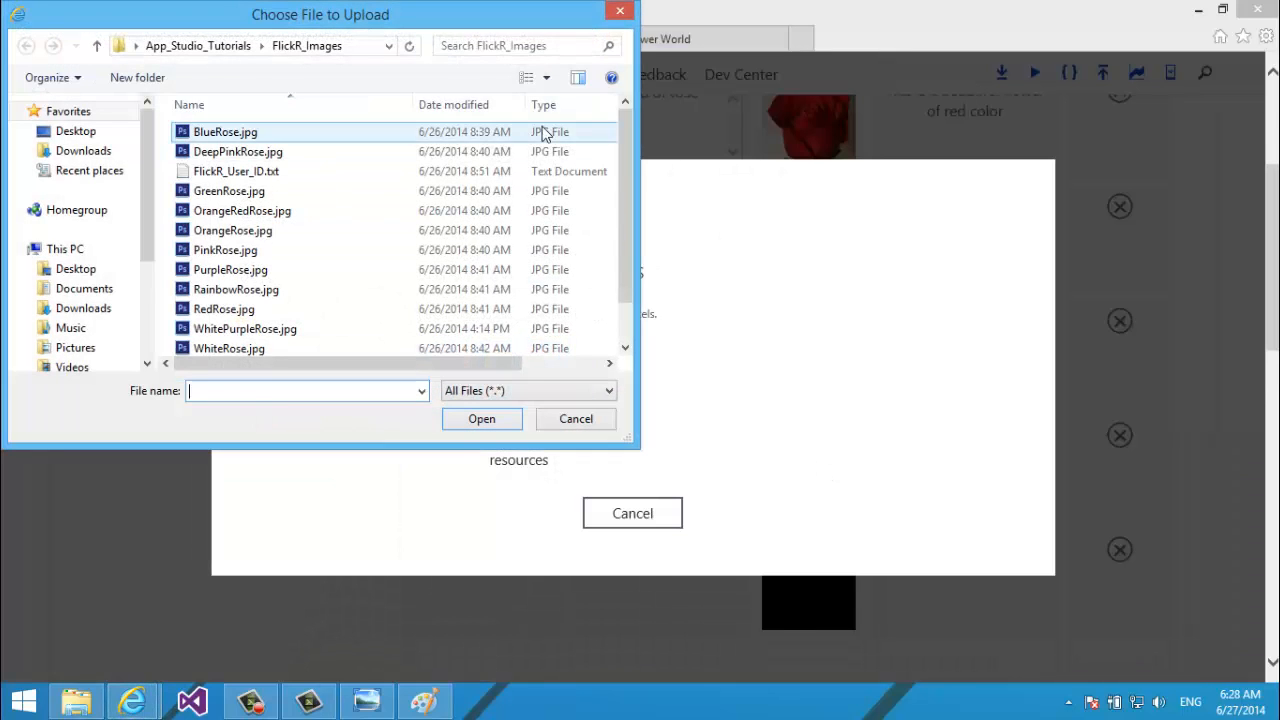
{"action": "double_click", "coordinate": [225, 250]}
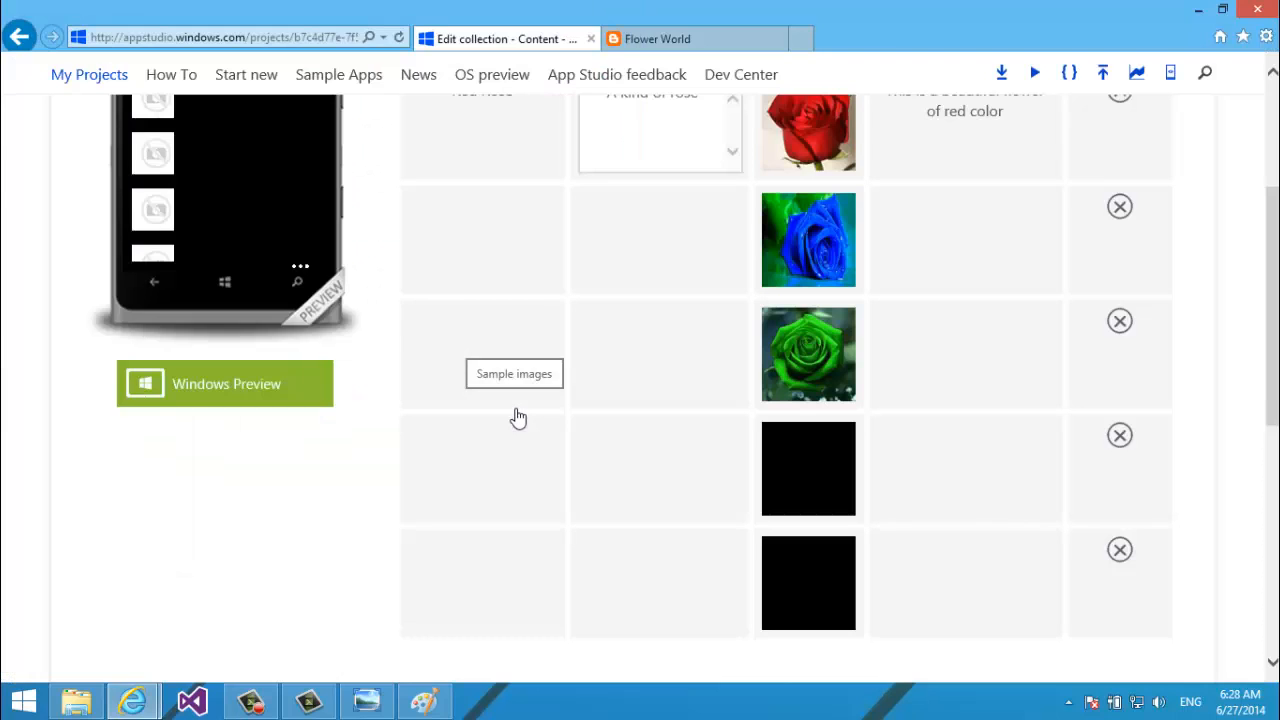
Upload WhiteRose.jpg from the FlickR_Images folder as the fifth row's image.
{"action": "scroll", "coordinate": [890, 370], "scroll_direction": "down", "scroll_amount": 1}
{"action": "scroll", "coordinate": [831, 491], "scroll_direction": "down", "scroll_amount": 1}
{"action": "left_click", "coordinate": [831, 491]}
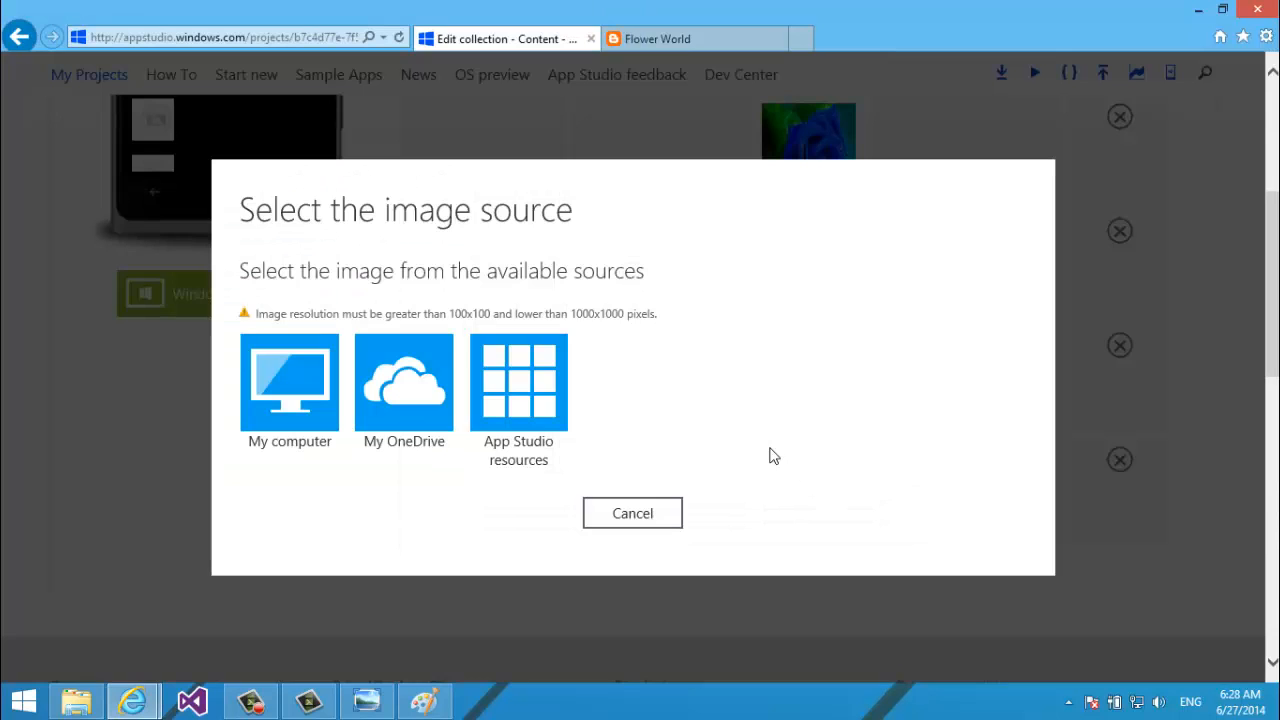
{"action": "left_click", "coordinate": [294, 405]}
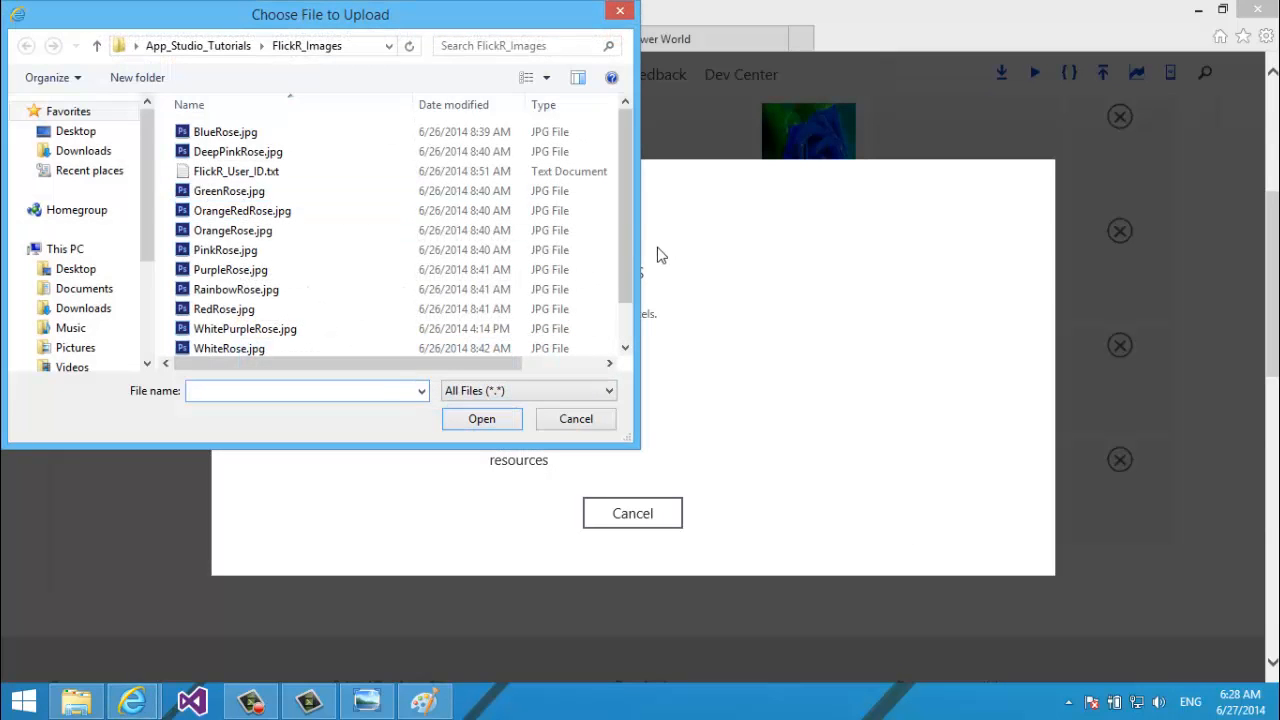
{"action": "double_click", "coordinate": [210, 348]}
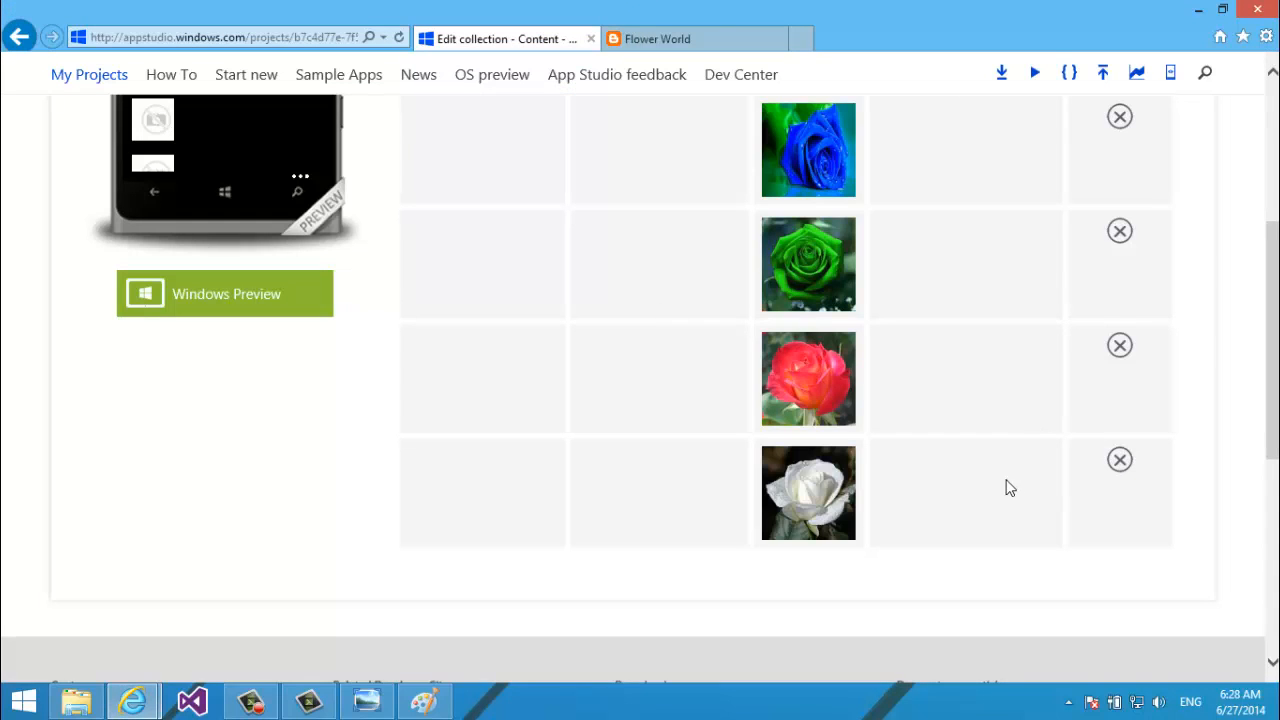
Give the second row, with the blue rose image, the title "White Rose" and the subtitle "A kind of rose".
{"action": "scroll", "coordinate": [1210, 415], "scroll_direction": "up", "scroll_amount": 2}
{"action": "scroll", "coordinate": [1258, 322], "scroll_direction": "down", "scroll_amount": 4}
{"action": "scroll", "coordinate": [1208, 374], "scroll_direction": "up", "scroll_amount": 4}
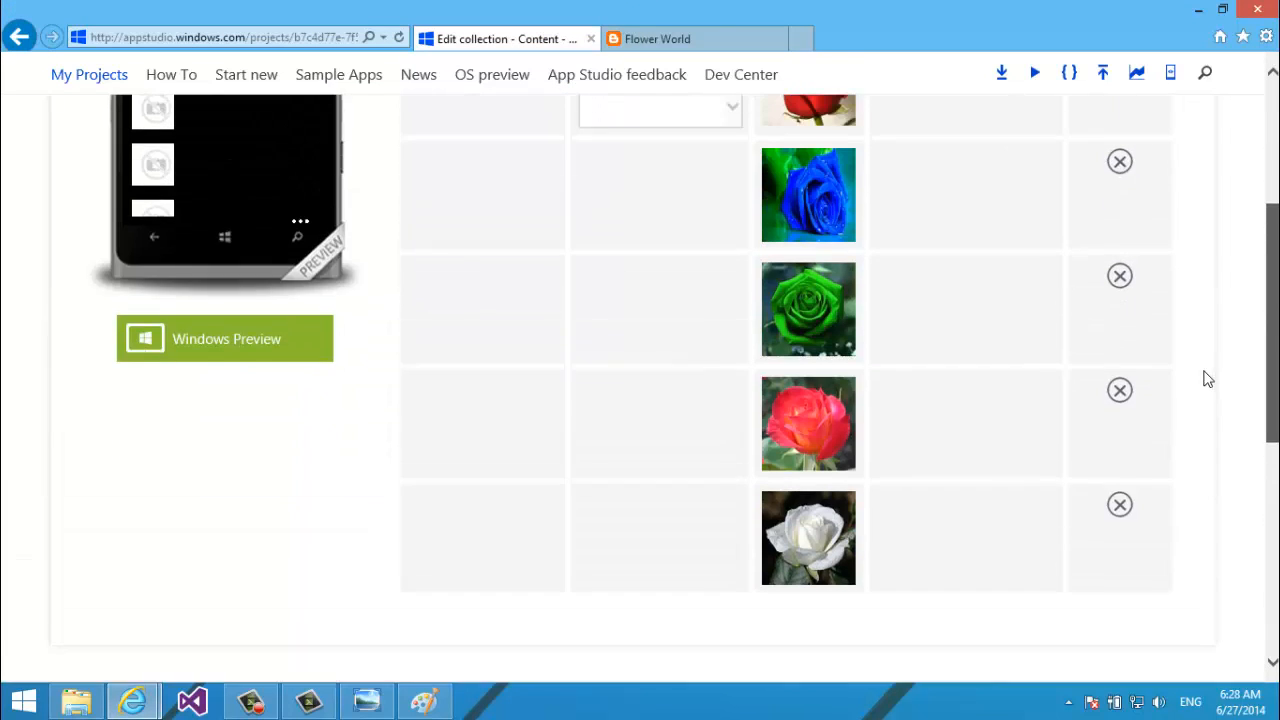
{"action": "left_click", "coordinate": [477, 300]}
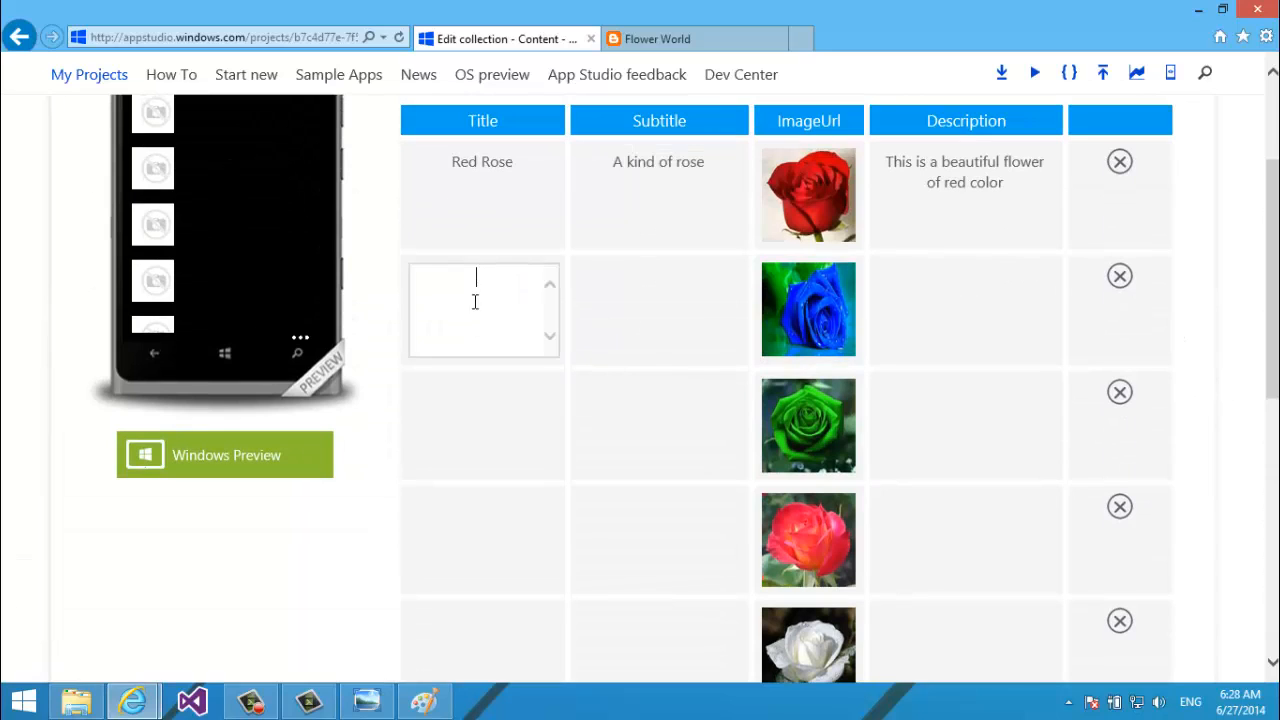
{"action": "type", "text": "White Rose"}
{"action": "left_click", "coordinate": [657, 310]}
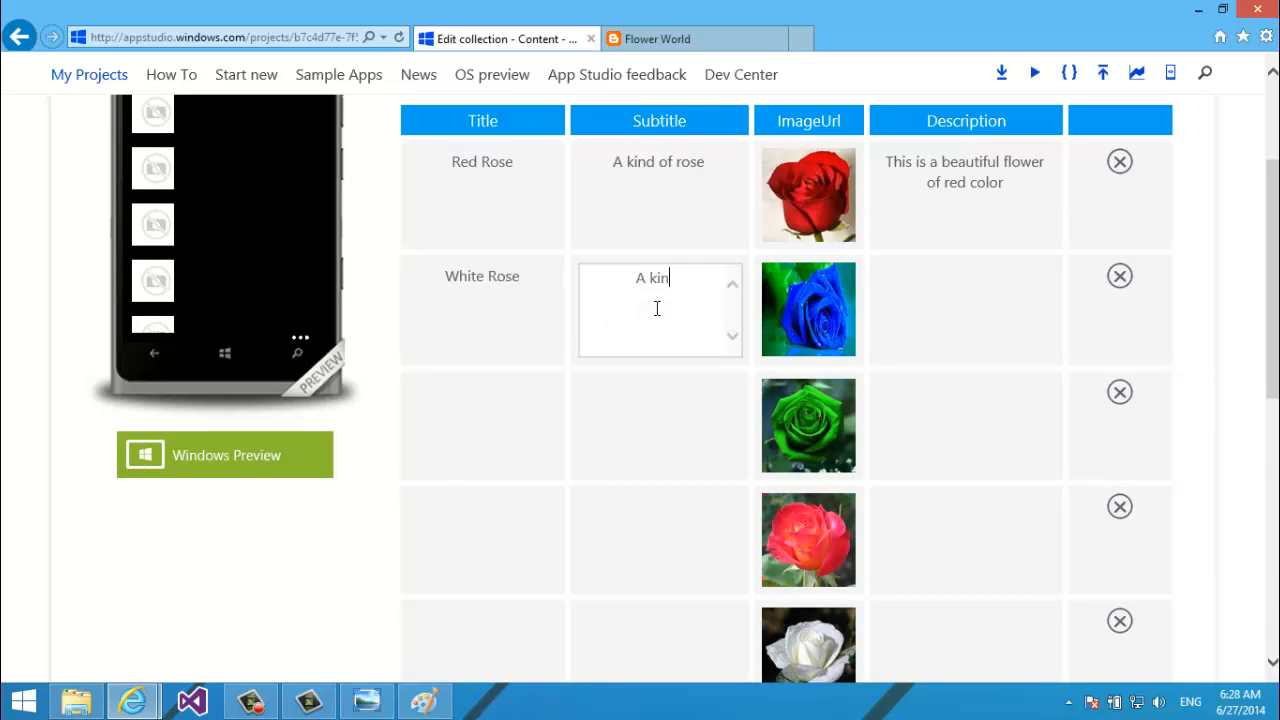
{"action": "type", "text": "A kind of rose"}
Set the second row's description to "This a very beautiful and rare flower of blue color".
{"action": "left_click", "coordinate": [961, 312]}
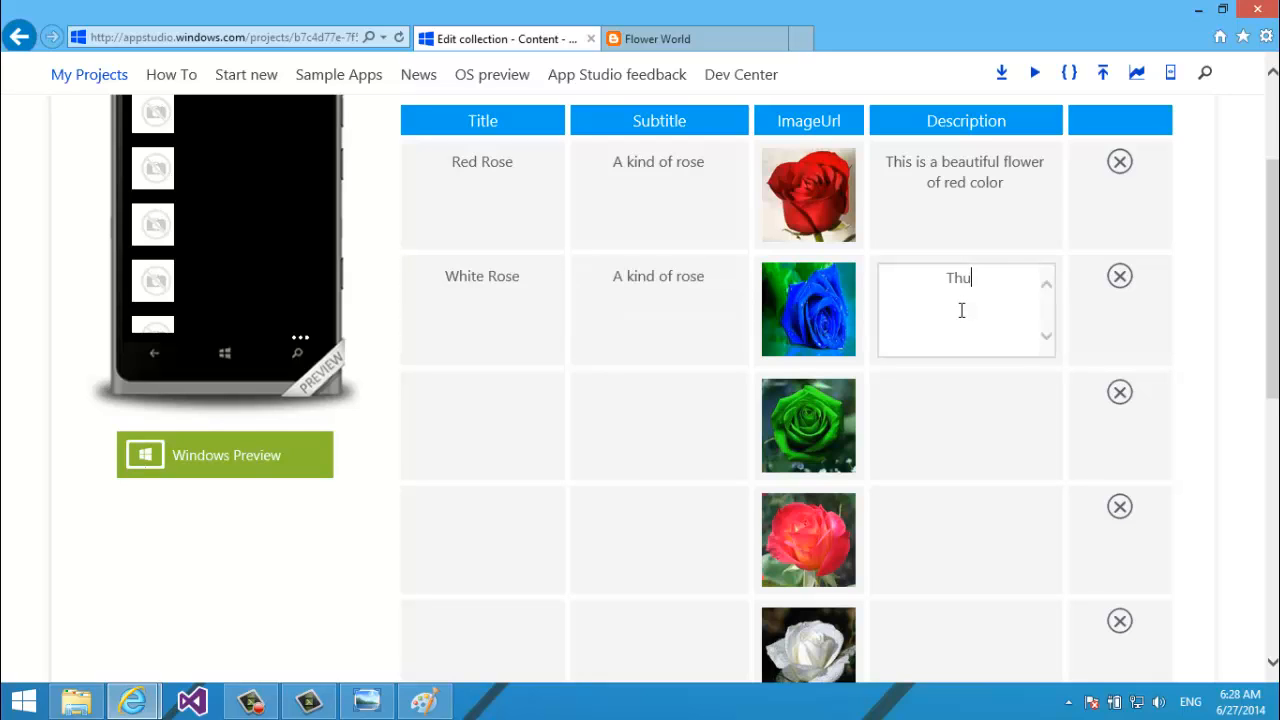
{"action": "type", "text": "This a very beaut"}
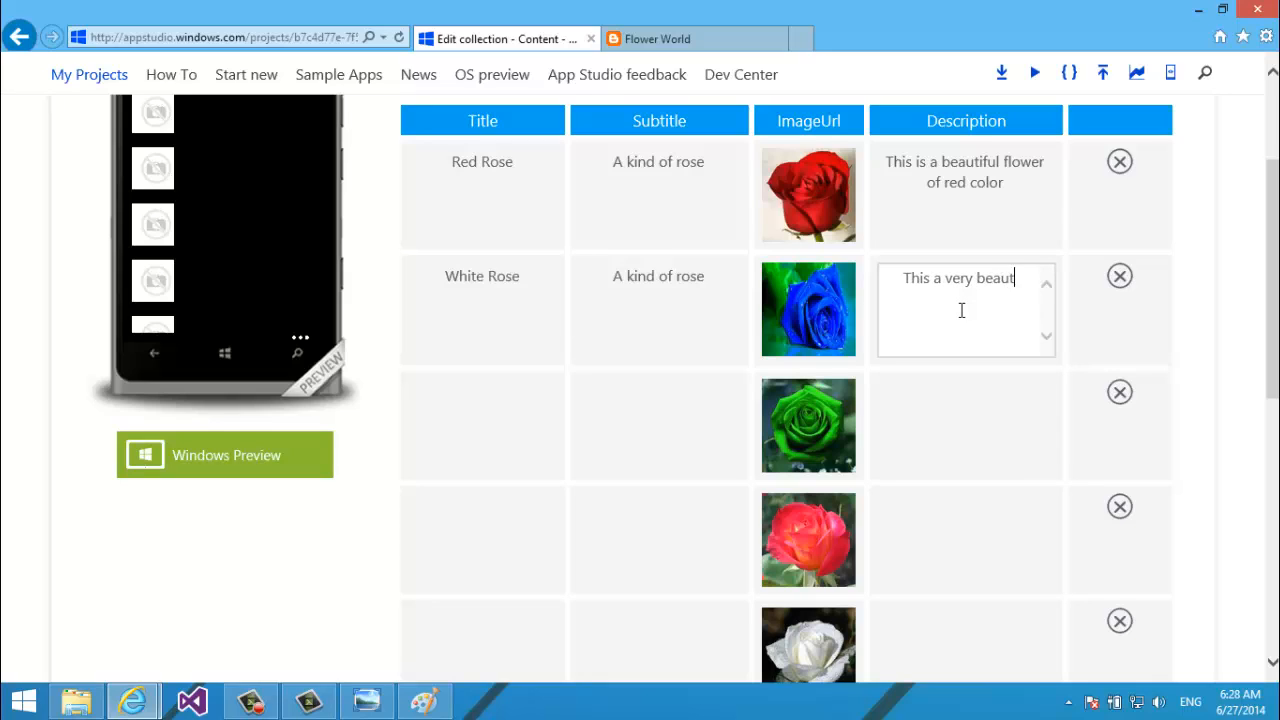
{"action": "type", "text": "iful and rea"}
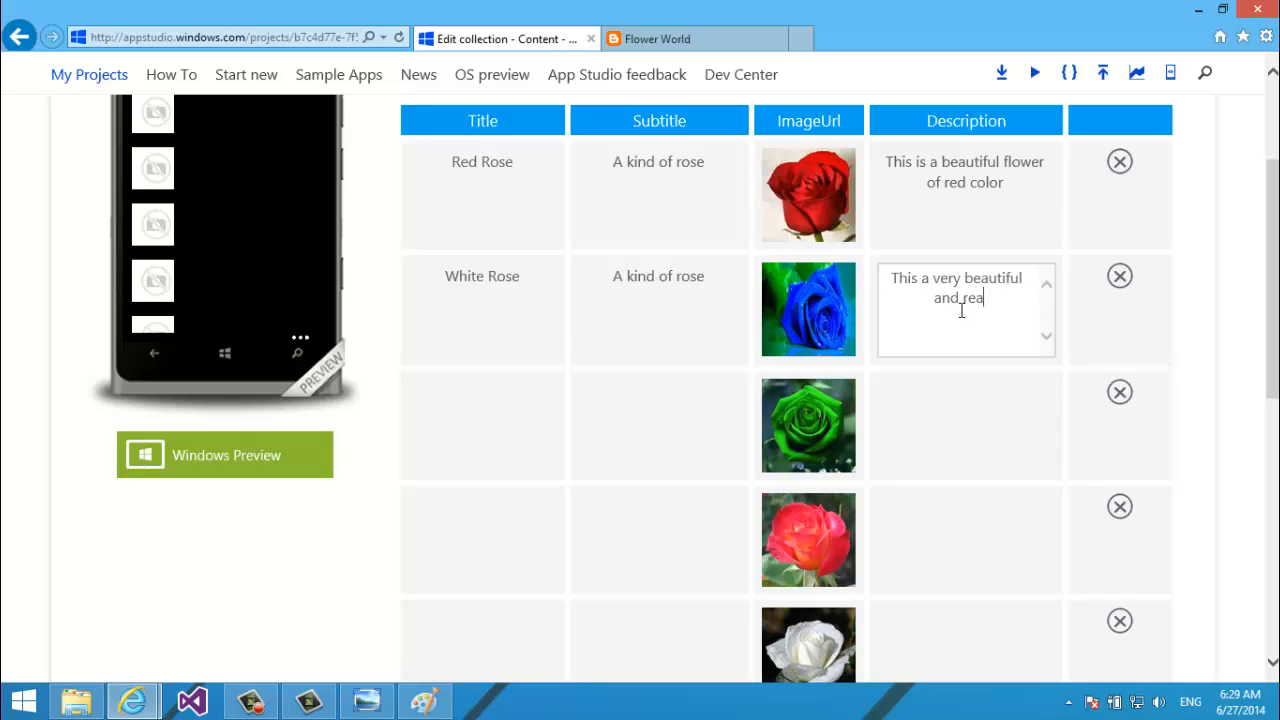
{"action": "key", "text": "BackSpace"}
{"action": "key", "text": "BackSpace"}
{"action": "type", "text": "are flower of blue"}
{"action": "left_click", "coordinate": [456, 345]}
Give the third row the title "Green Rose" and the subtitle "A kind of rose".
{"action": "left_click", "coordinate": [471, 431]}
{"action": "type", "text": "Green "}
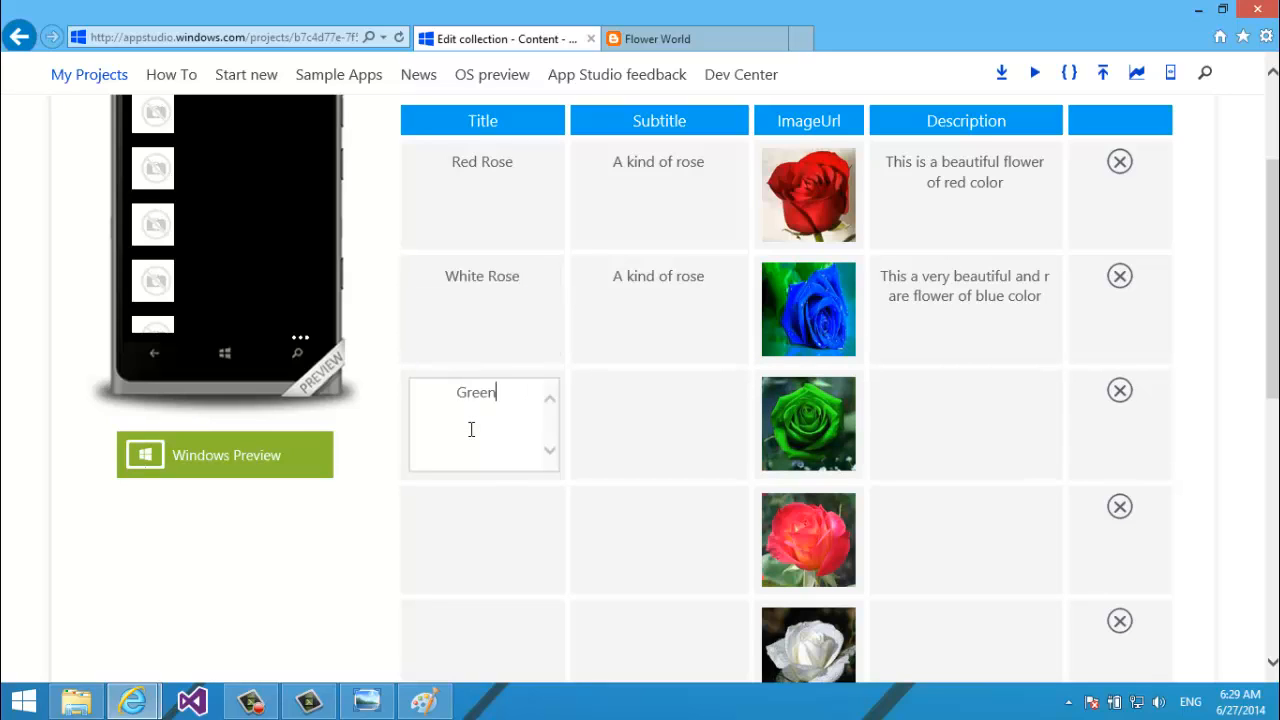
{"action": "type", "text": "Rose"}
{"action": "left_click", "coordinate": [638, 424]}
{"action": "type", "text": "A"}
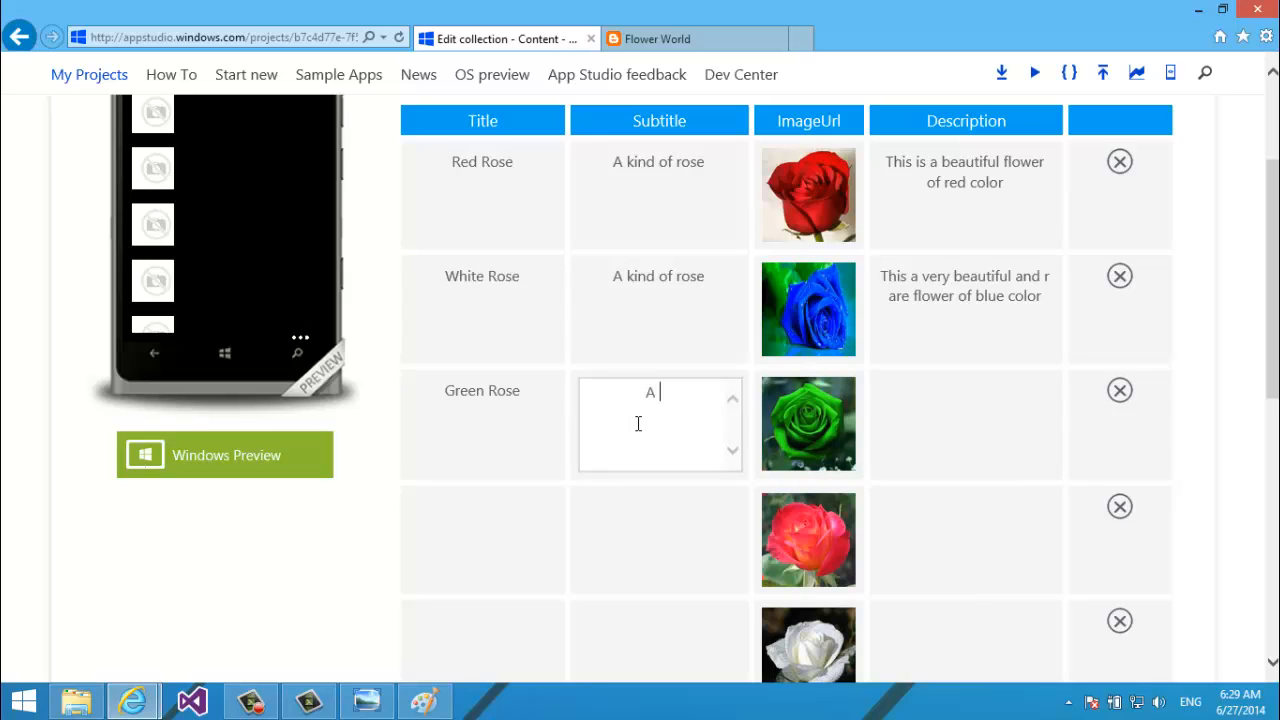
{"action": "type", "text": " kind of rose"}
Set the third row's description to "This is a artificial colored green rose".
{"action": "left_click", "coordinate": [919, 400]}
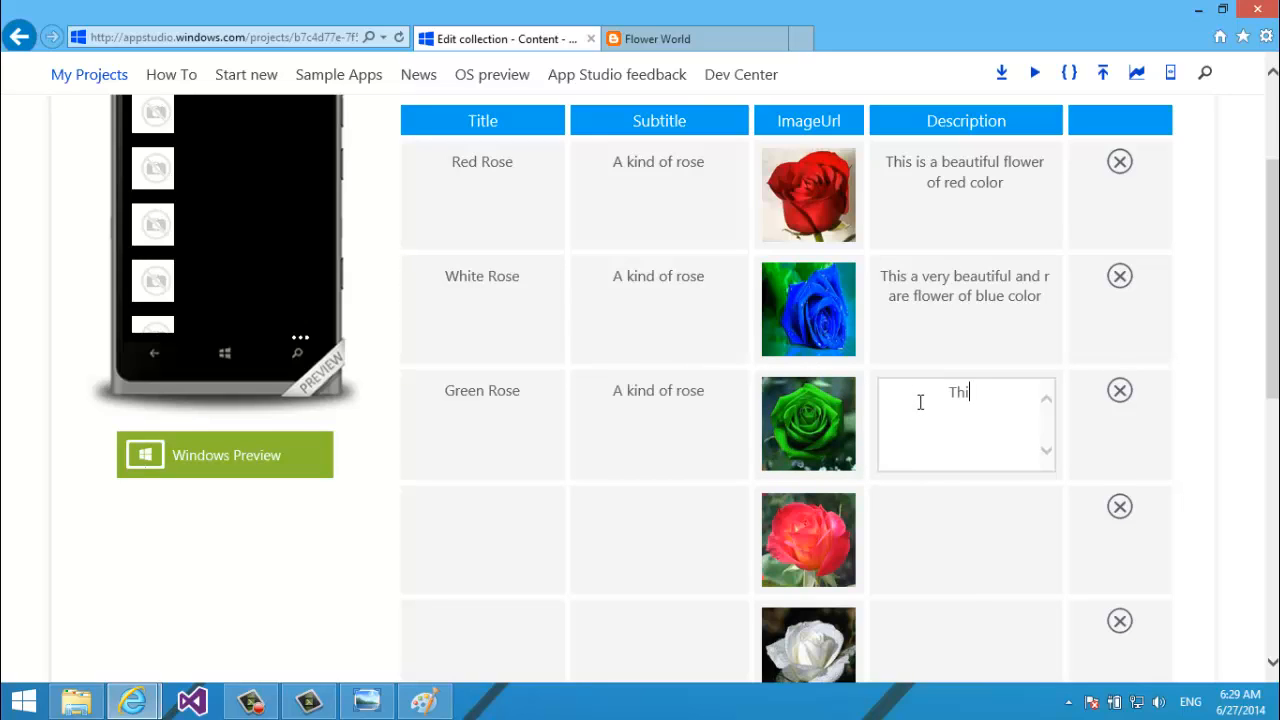
{"action": "type", "text": "This is a artificial colored green rose."}
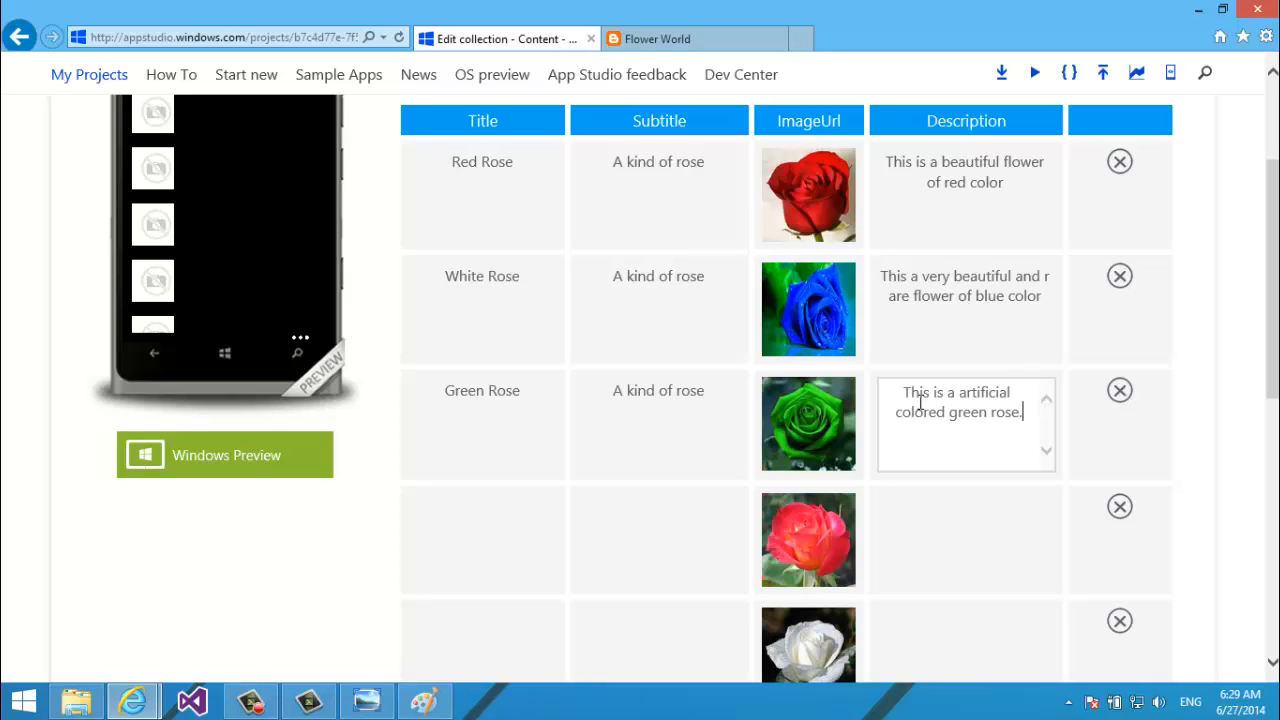
{"action": "key", "text": "BackSpace"}
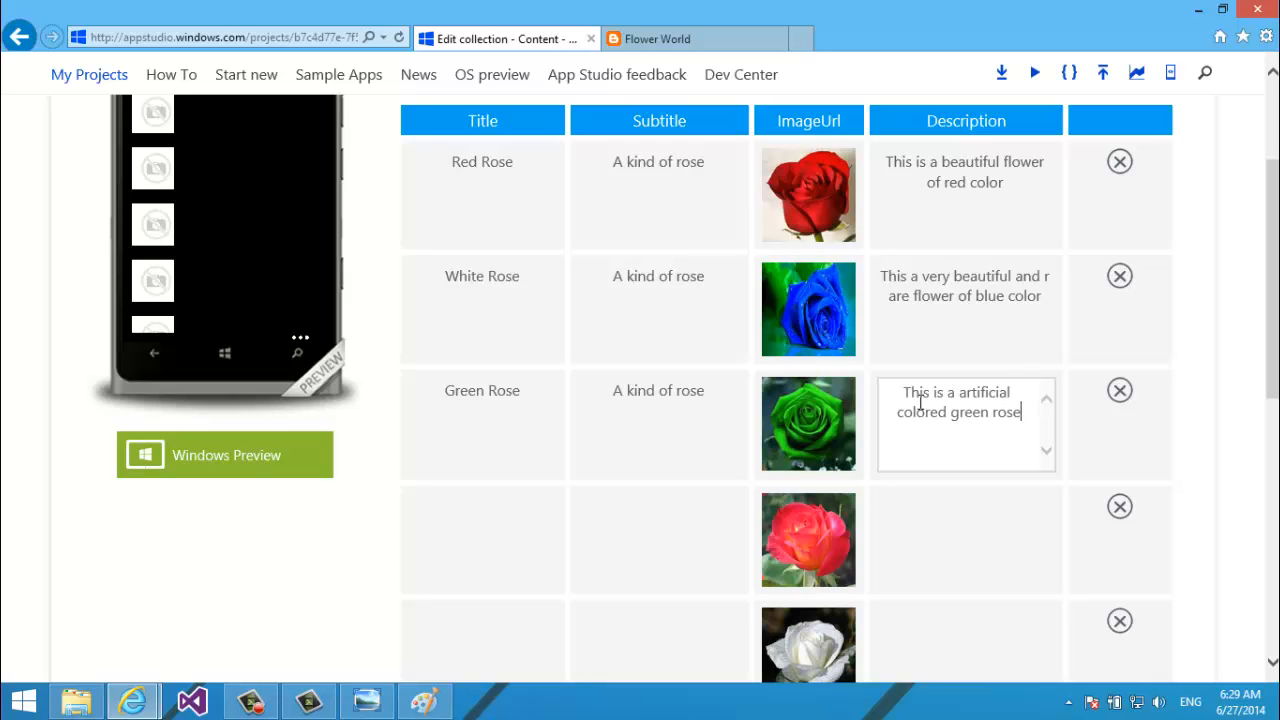
Give the fourth row the title "Pink Rose" and the subtitle "A kind of rose".
{"action": "left_click", "coordinate": [470, 530]}
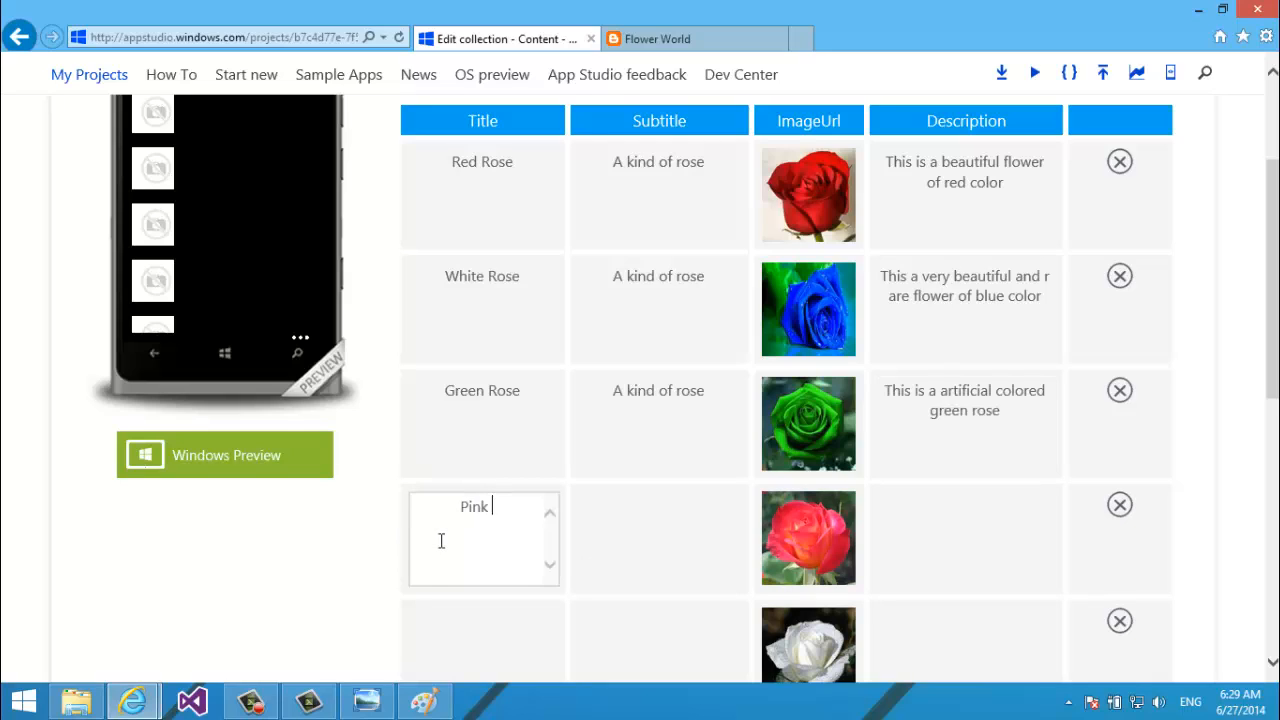
{"action": "type", "text": "Pink Rose"}
{"action": "left_click", "coordinate": [696, 538]}
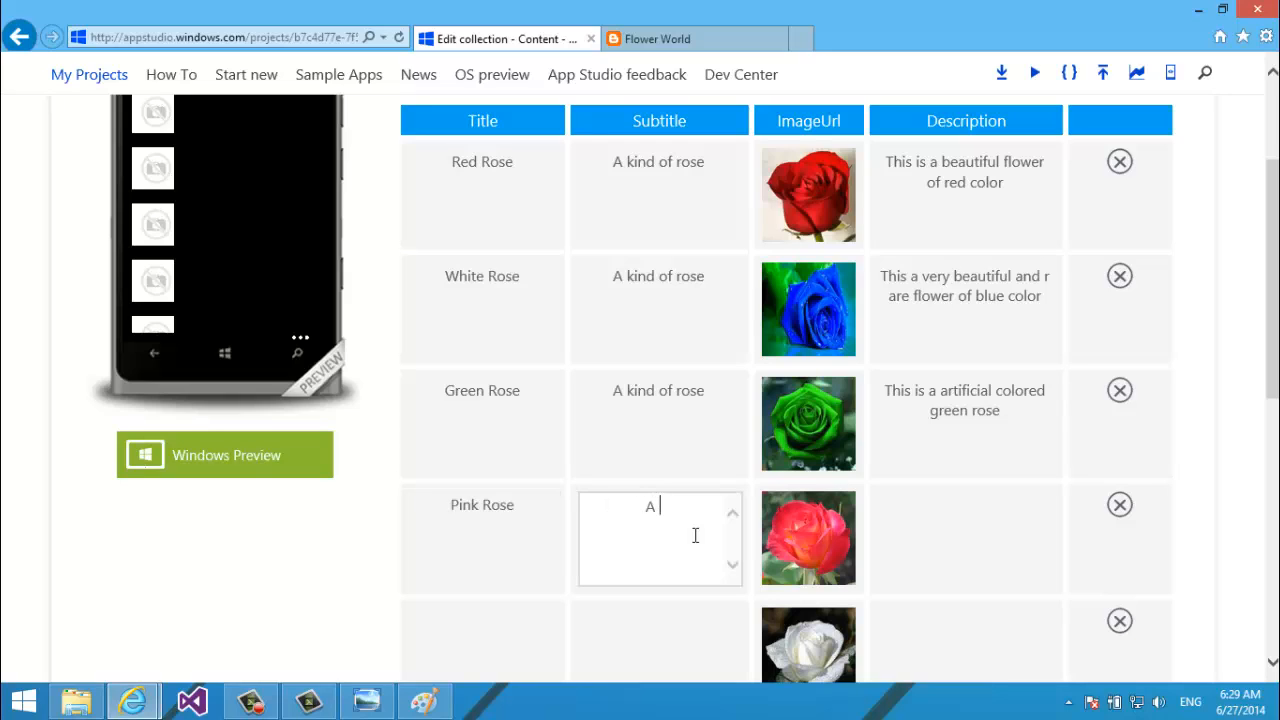
{"action": "type", "text": "A kind of rose"}
Set the fourth row's description to "This is a very beautiful rose of pink color".
{"action": "left_click", "coordinate": [935, 539]}
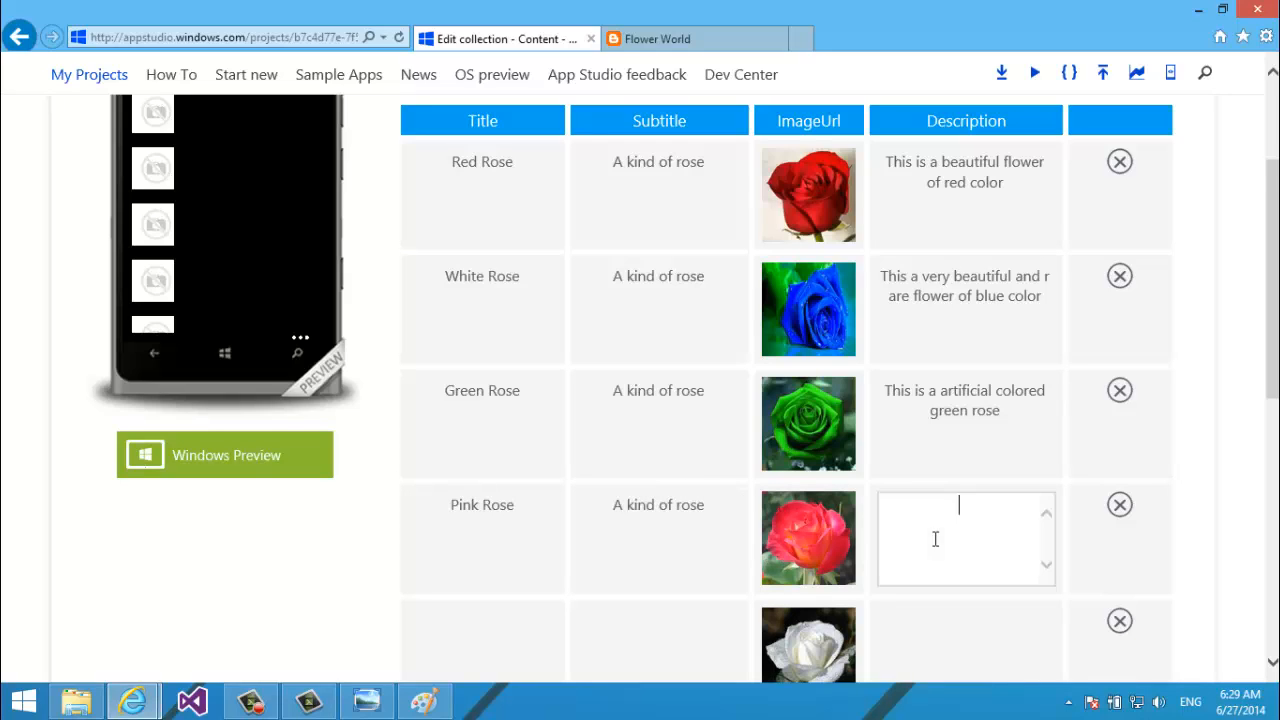
{"action": "type", "text": "This is a very"}
{"action": "type", "text": " beautiful"}
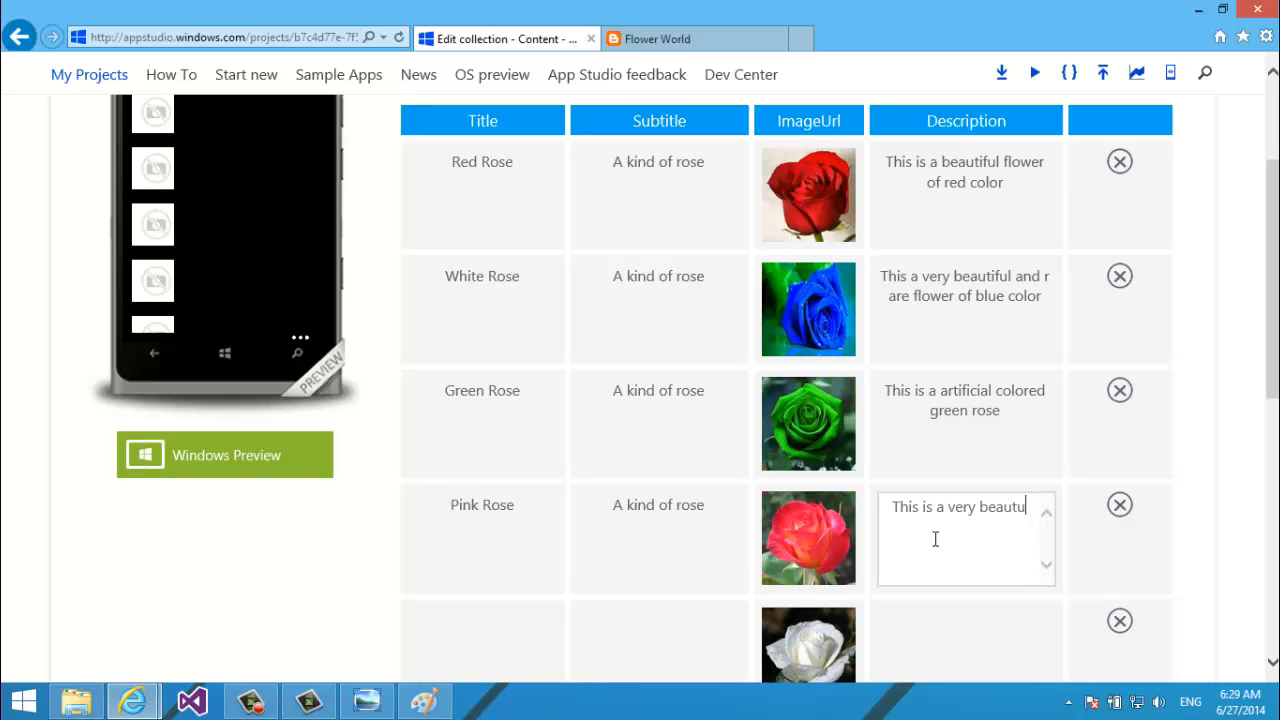
{"action": "type", "text": " rose "}
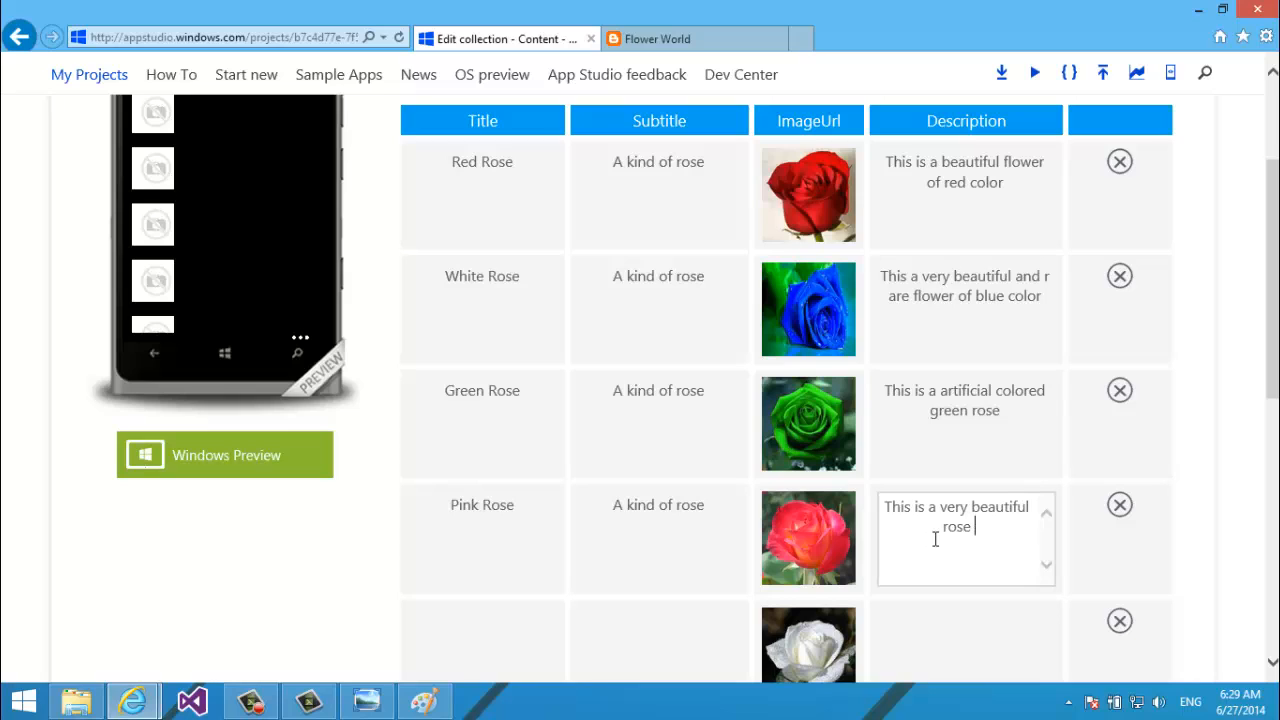
{"action": "type", "text": "of pink color"}
Give the fifth row the title "White Rose" and the subtitle "A kind of rose".
{"action": "left_click", "coordinate": [503, 655]}
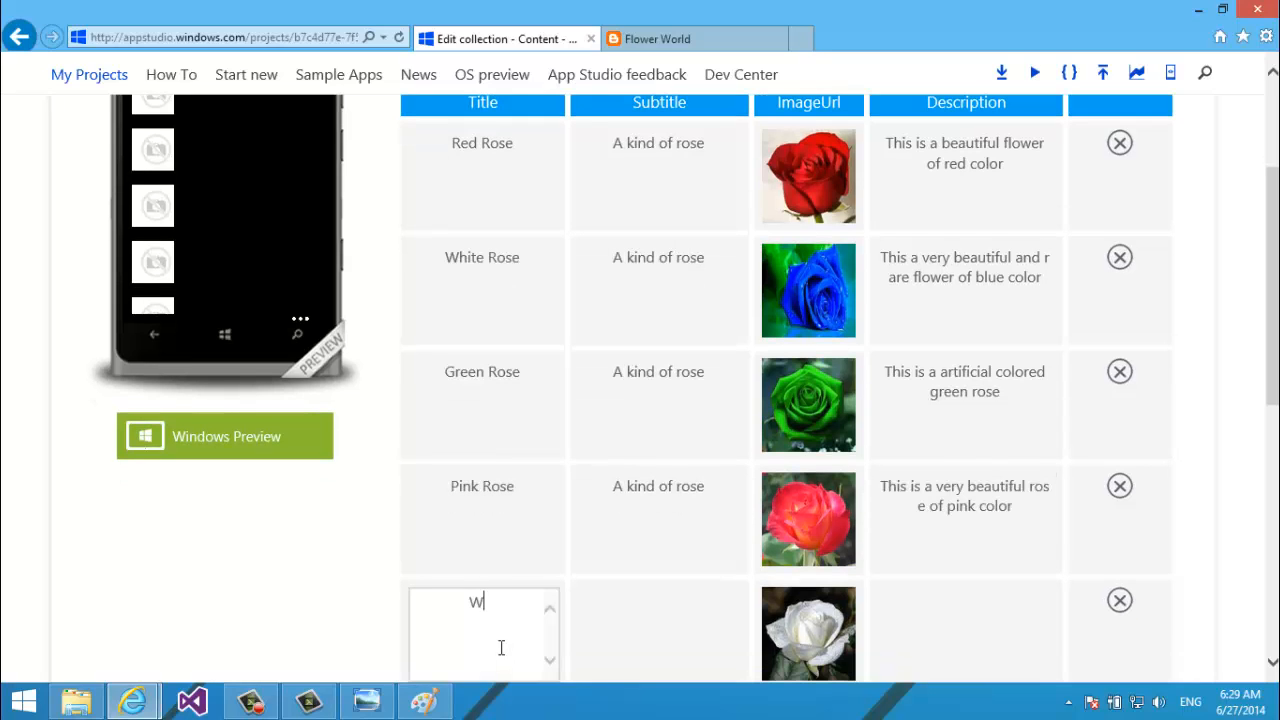
{"action": "type", "text": "White Rose"}
{"action": "left_click", "coordinate": [666, 644]}
{"action": "type", "text": "A k"}
{"action": "type", "text": "ind of rose"}
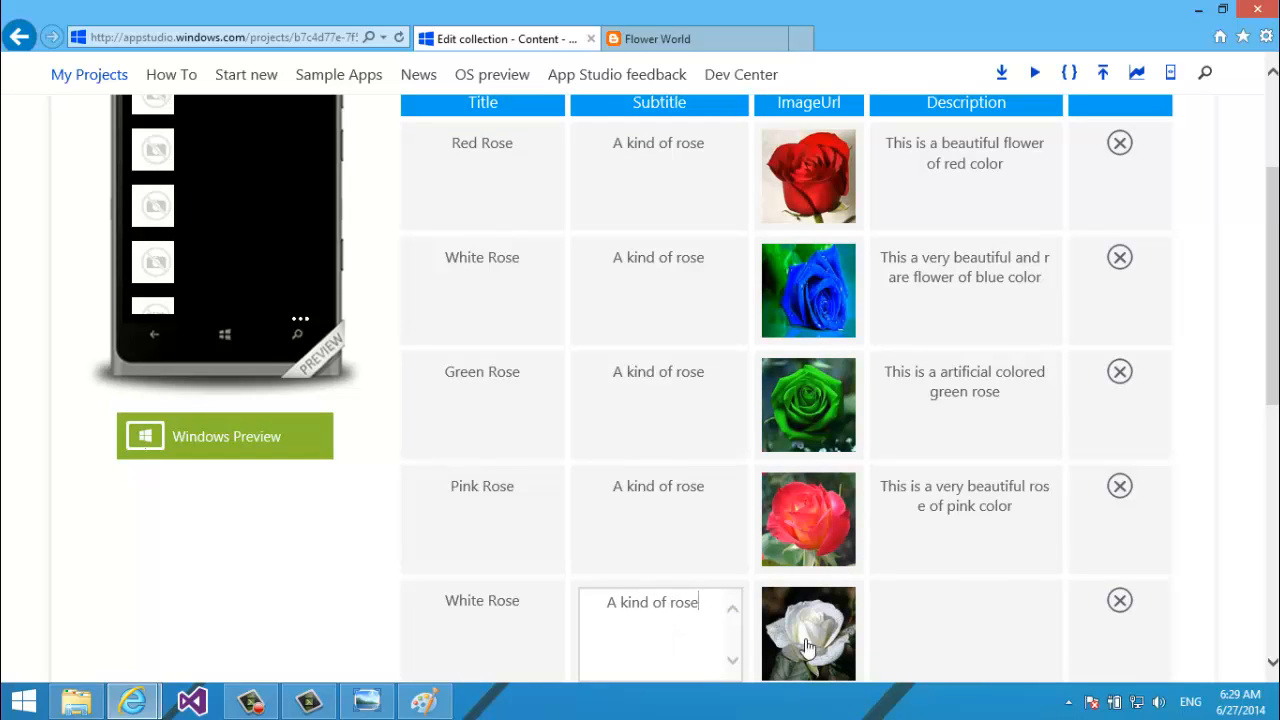
Set the fifth row's description to "This is the symbol of peace and friendship." and save the collection data.
{"action": "left_click", "coordinate": [968, 590]}
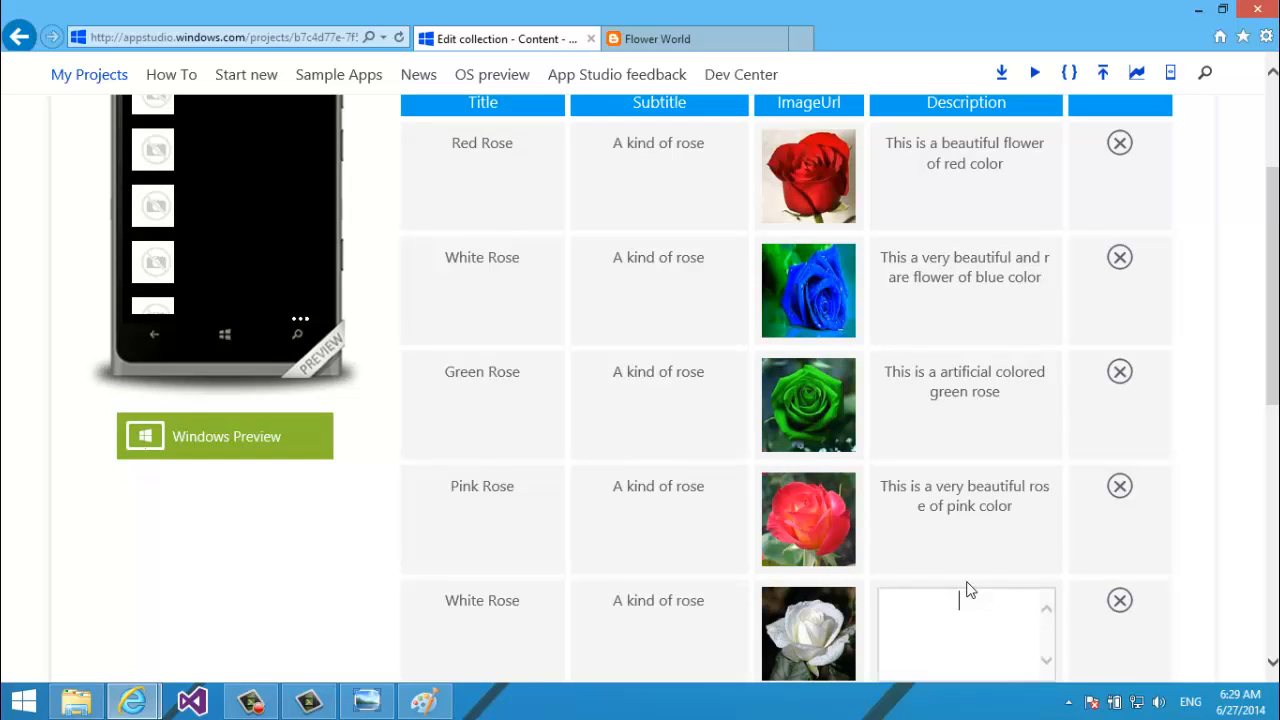
{"action": "type", "text": "This is the symbol of peace and friendship."}
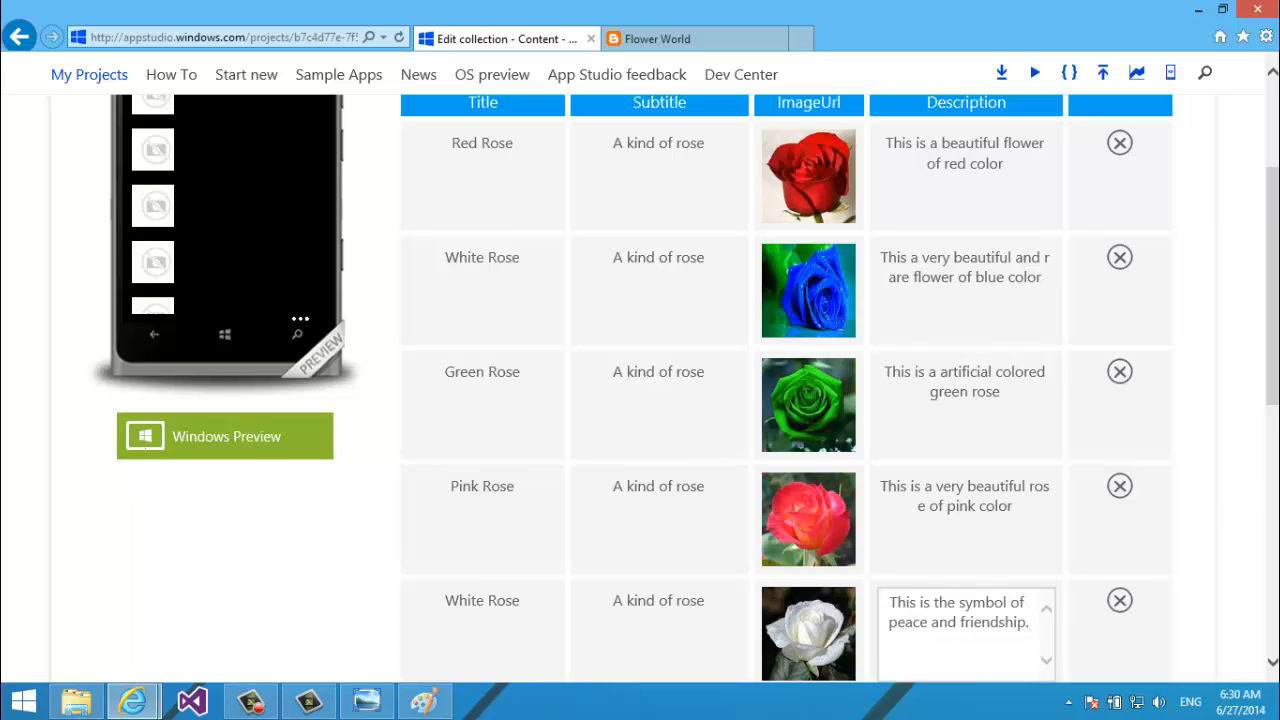
{"action": "scroll", "coordinate": [1200, 540], "scroll_direction": "down", "scroll_amount": 3}
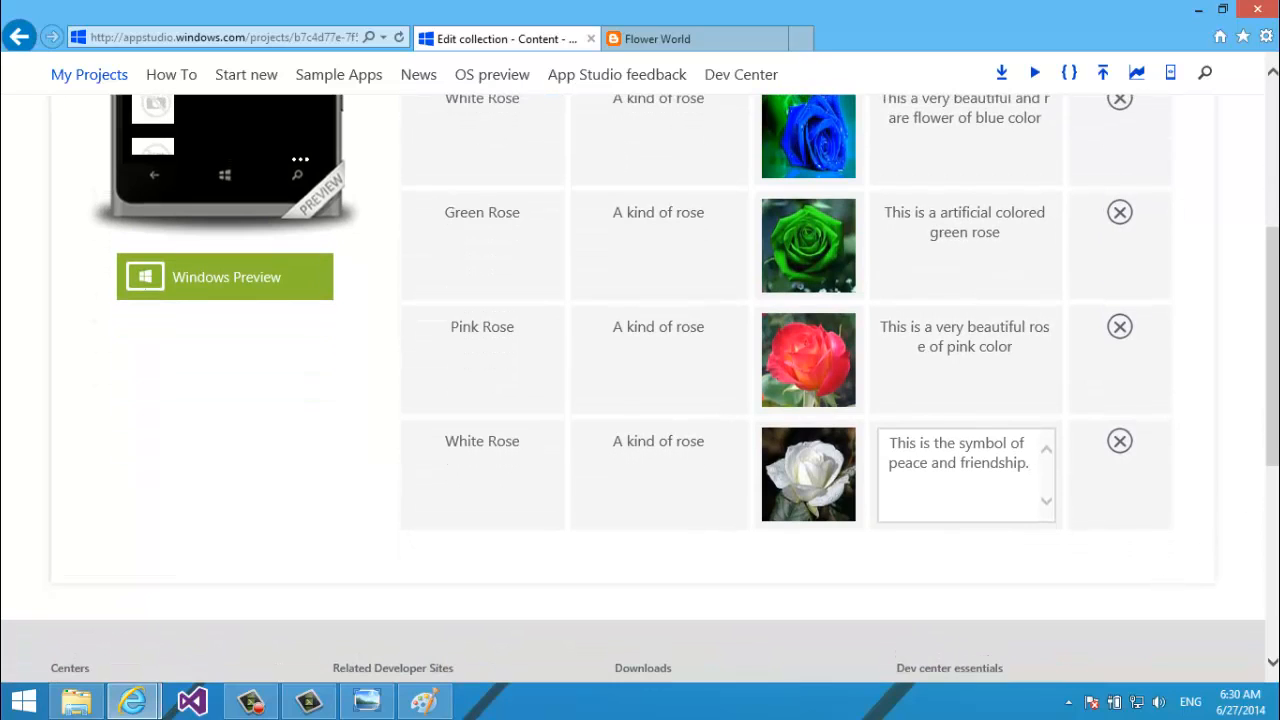
{"action": "scroll", "coordinate": [1120, 140], "scroll_direction": "up", "scroll_amount": 5}
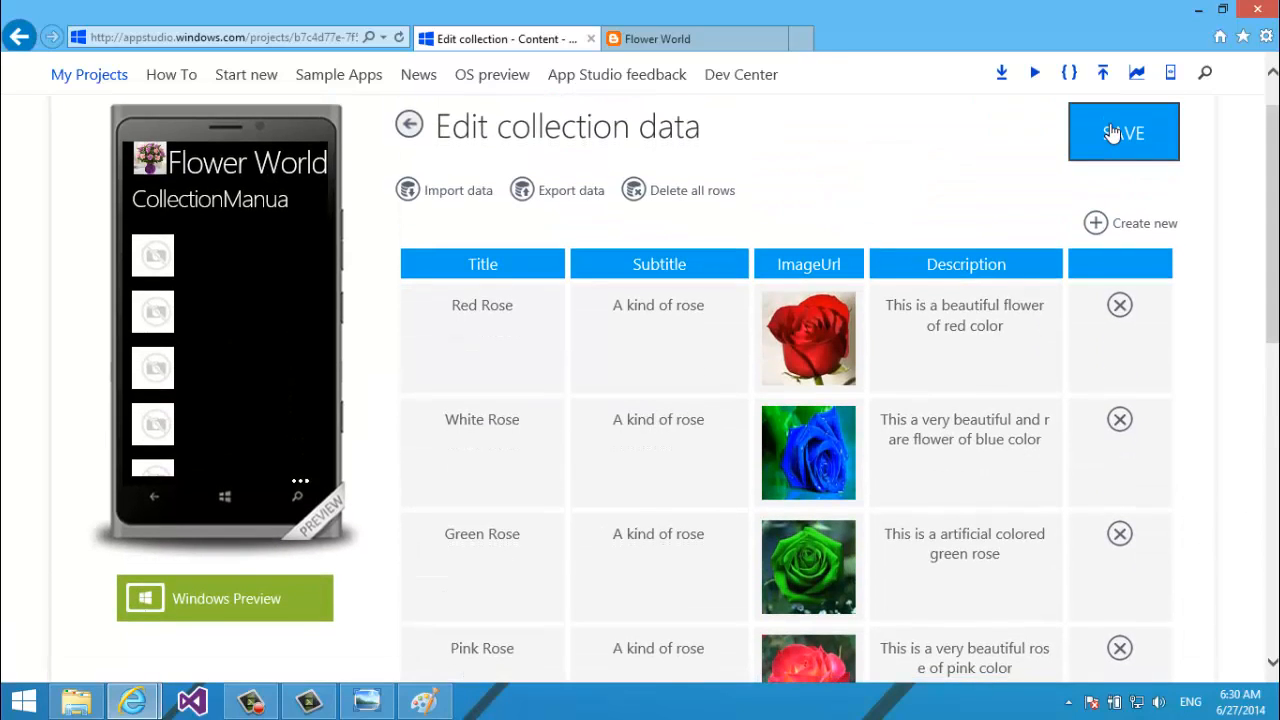
{"action": "left_click", "coordinate": [1112, 135]}
Review the saved collection rows and return to the CollectionManual section's page settings.
{"action": "left_click_drag", "start_coordinate": [1272, 236], "coordinate": [1214, 290]}
{"action": "scroll", "coordinate": [1231, 255], "scroll_direction": "up", "scroll_amount": 3}
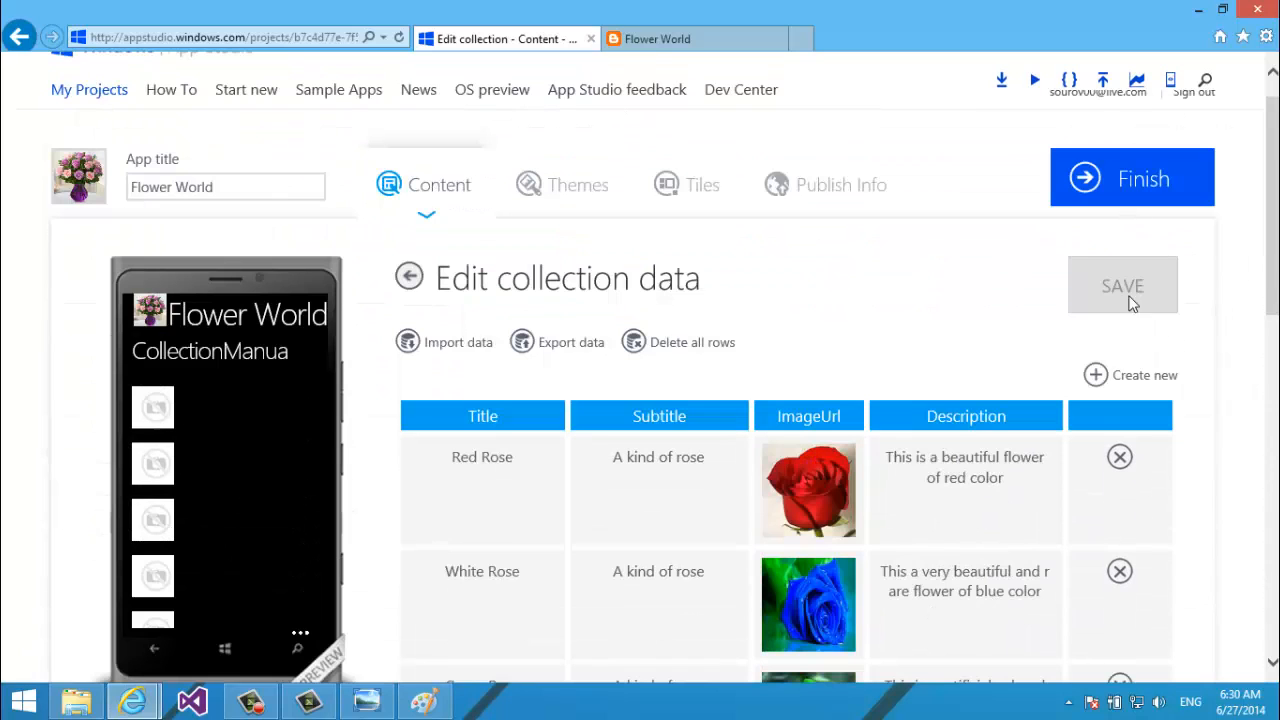
{"action": "left_click_drag", "start_coordinate": [1271, 300], "coordinate": [1236, 375]}
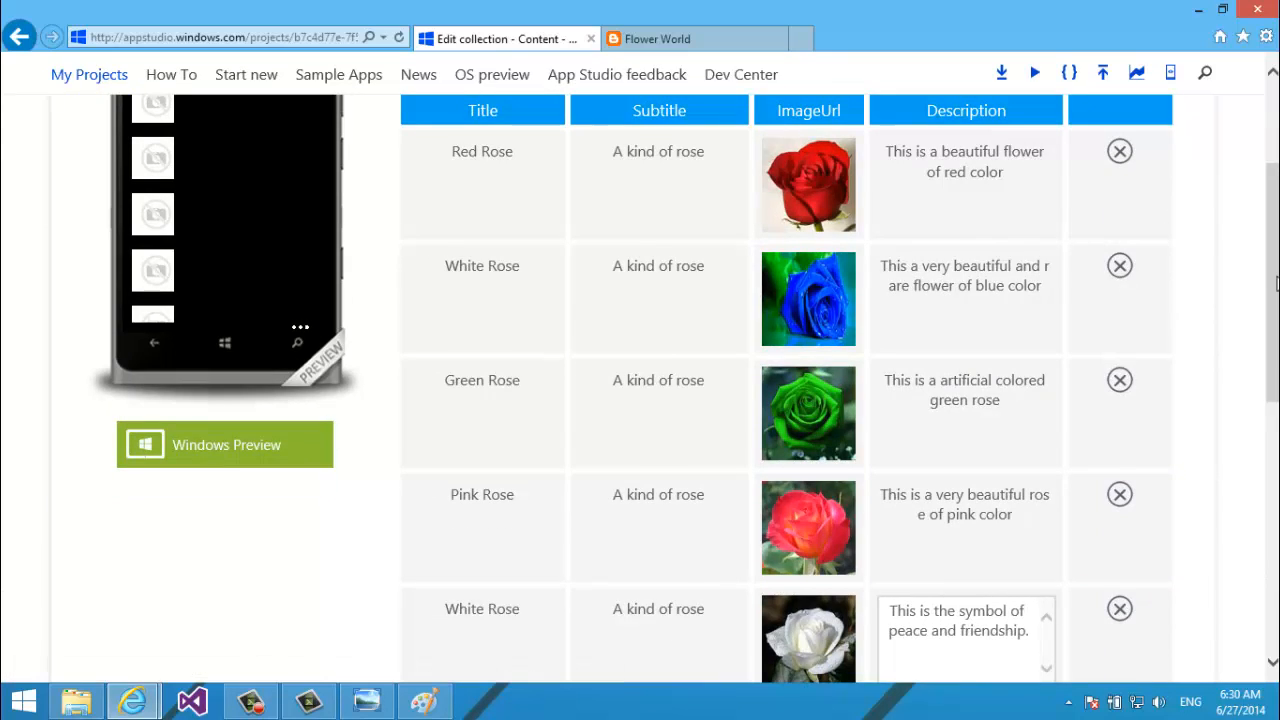
{"action": "left_click_drag", "start_coordinate": [1270, 283], "coordinate": [1261, 148]}
{"action": "mouse_move", "coordinate": [1275, 286]}
{"action": "left_mouse_down"}
{"action": "mouse_move", "coordinate": [1272, 630]}
{"action": "mouse_move", "coordinate": [1274, 285]}
{"action": "left_mouse_up"}
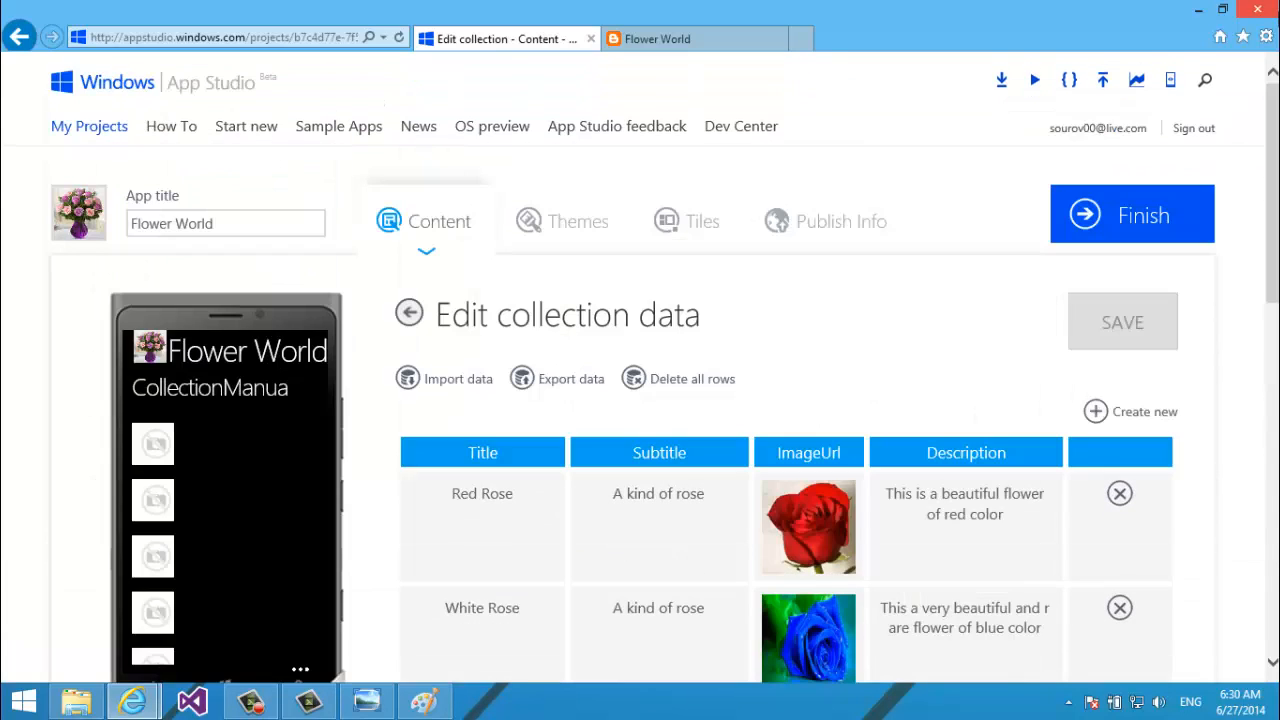
{"action": "left_click", "coordinate": [409, 311]}
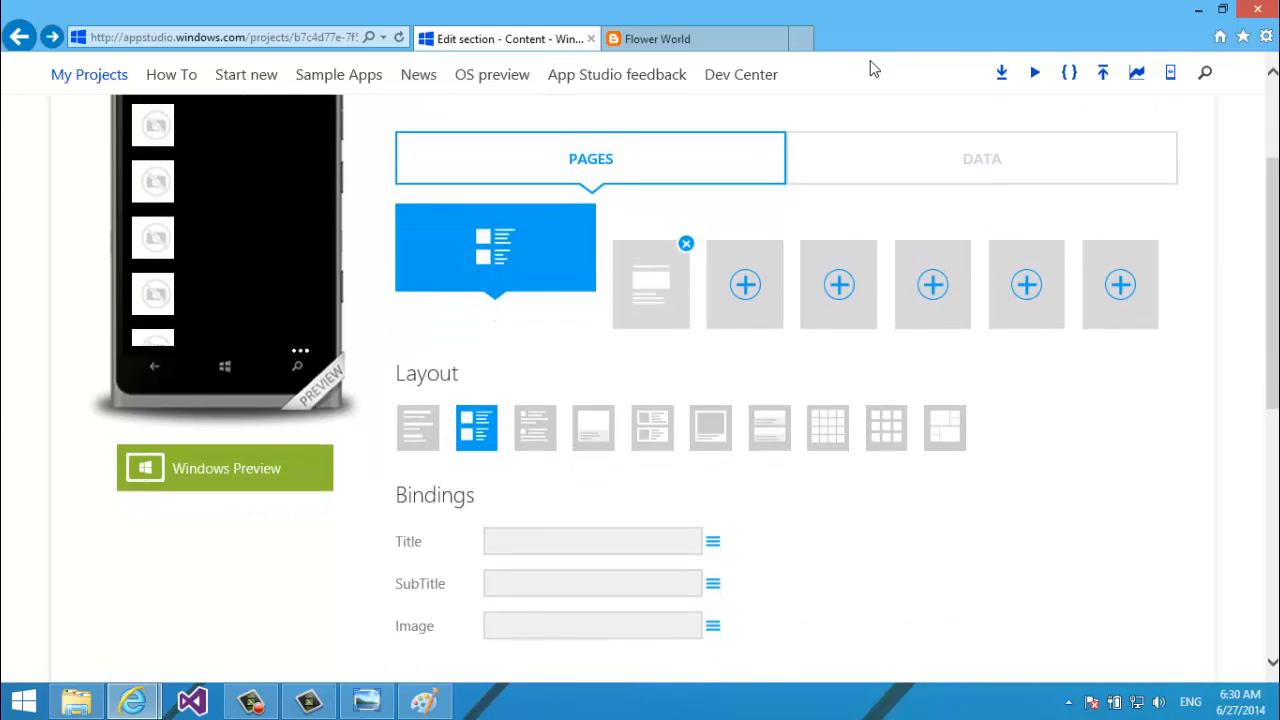
Bind the list page's Title to the collection's Title field and choose the layout with a large image above the text.
{"action": "left_click", "coordinate": [713, 542]}
{"action": "left_click", "coordinate": [783, 499]}
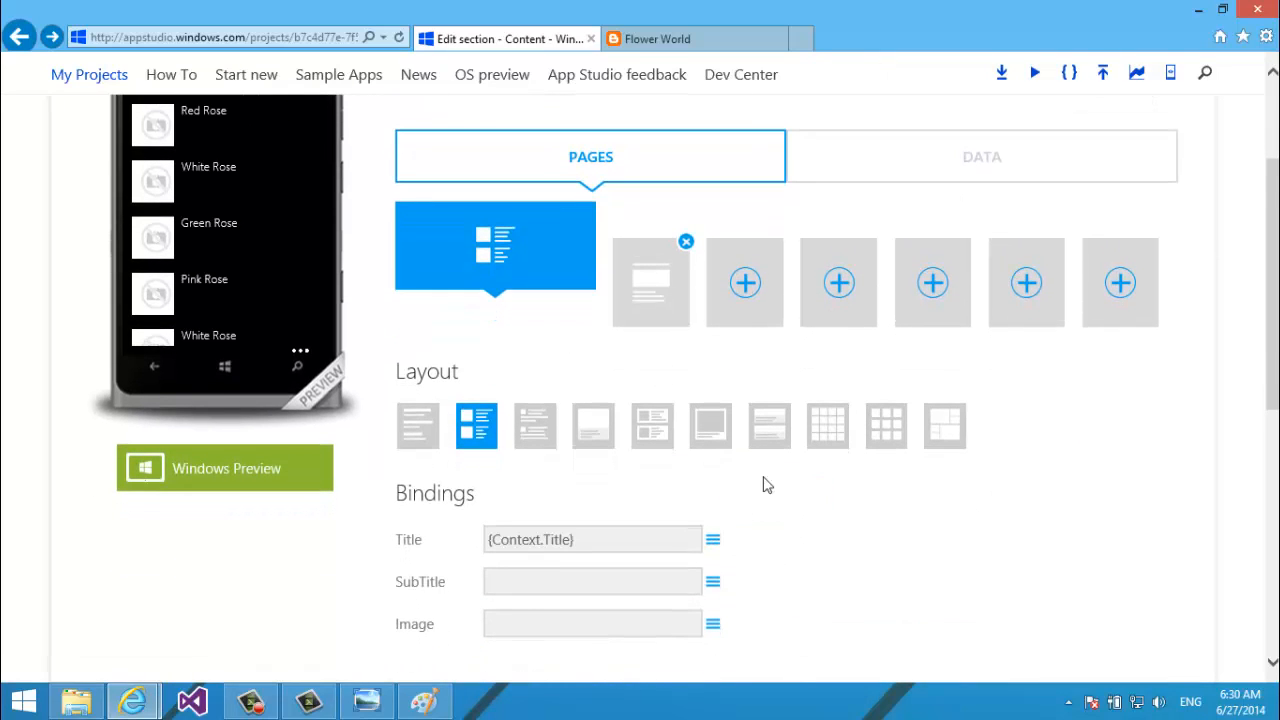
{"action": "left_click", "coordinate": [700, 423]}
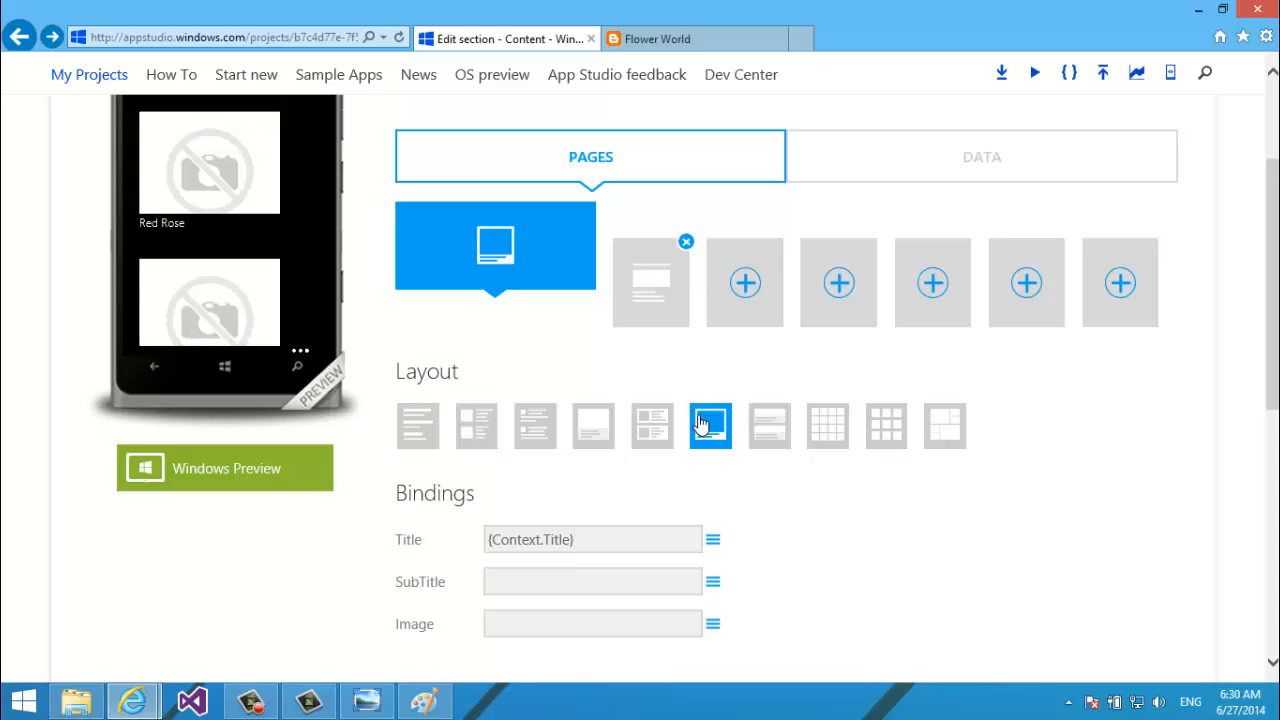
Bind the list page's SubTitle to the Subtitle field and its Image to the ImageUrl field.
{"action": "left_click", "coordinate": [713, 582]}
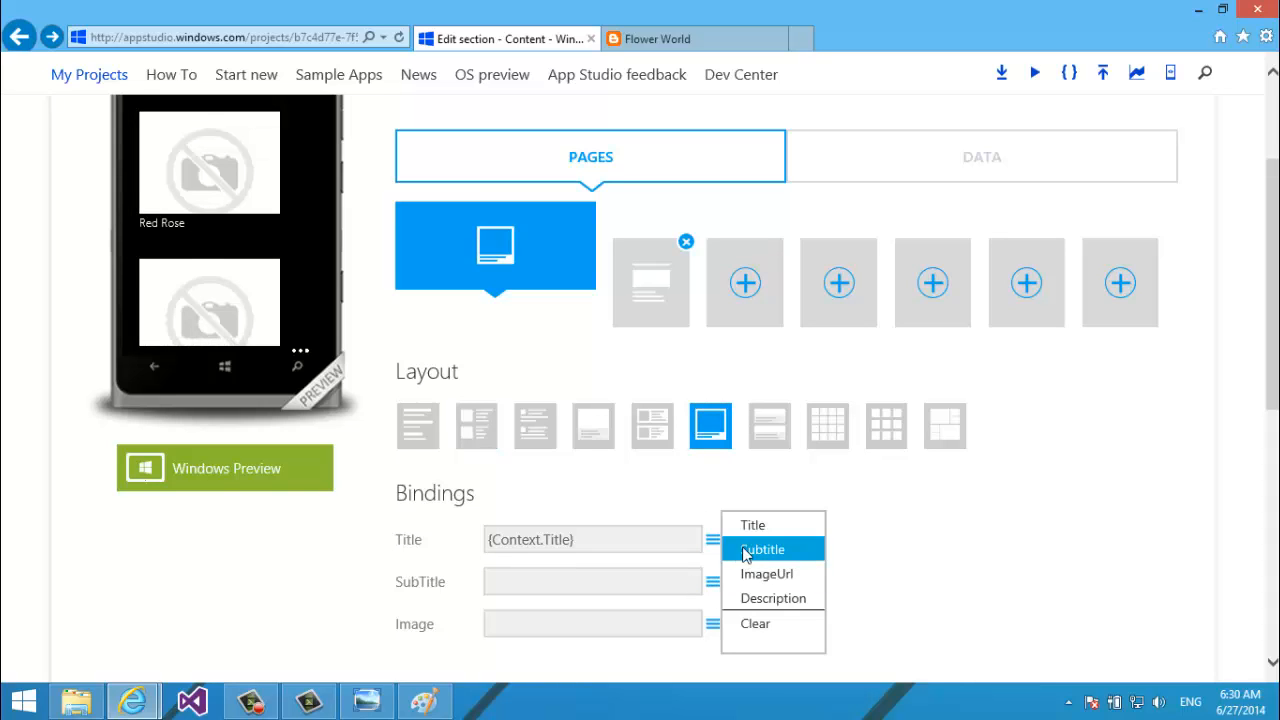
{"action": "left_click", "coordinate": [747, 556]}
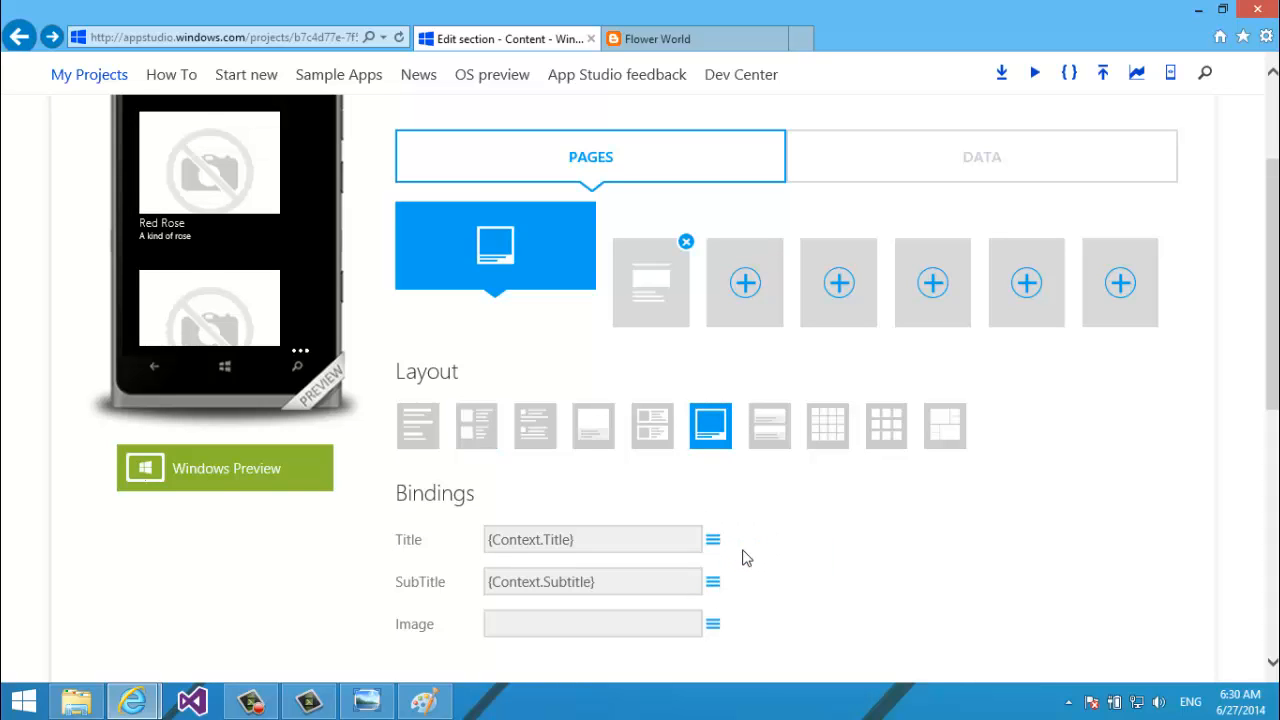
{"action": "left_click", "coordinate": [713, 625]}
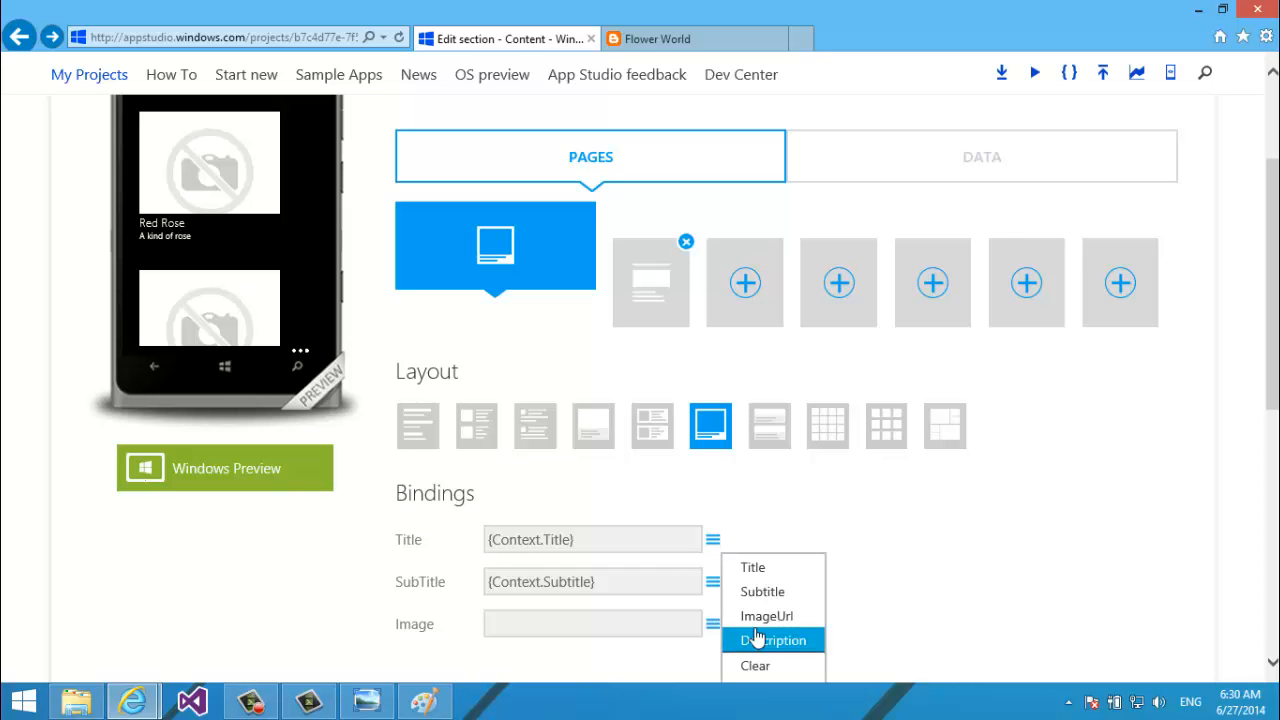
{"action": "left_click", "coordinate": [757, 617]}
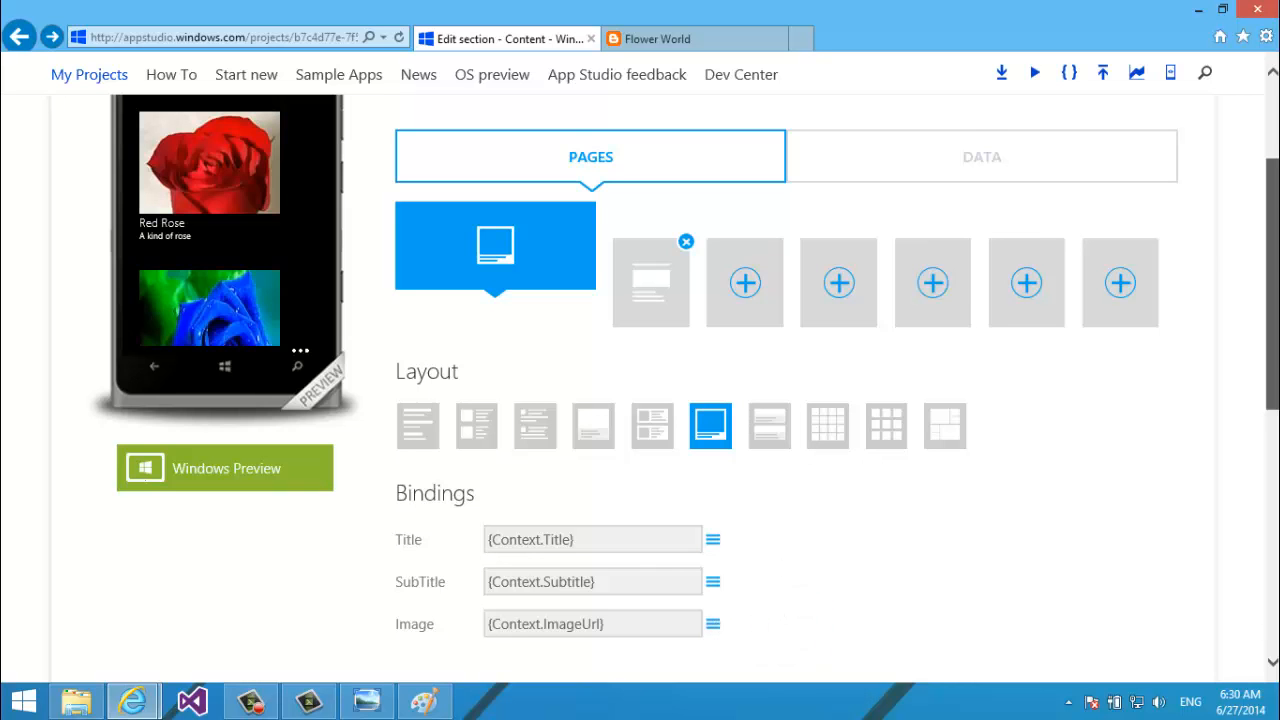
Browse the rose list in the phone preview to check the list page's bound data.
{"action": "mouse_move", "coordinate": [1271, 281]}
{"action": "left_mouse_down"}
{"action": "mouse_move", "coordinate": [1271, 241]}
{"action": "mouse_move", "coordinate": [1265, 361]}
{"action": "mouse_move", "coordinate": [1249, 277]}
{"action": "left_mouse_up"}
{"action": "scroll", "coordinate": [249, 277], "scroll_direction": "down", "scroll_amount": 2}
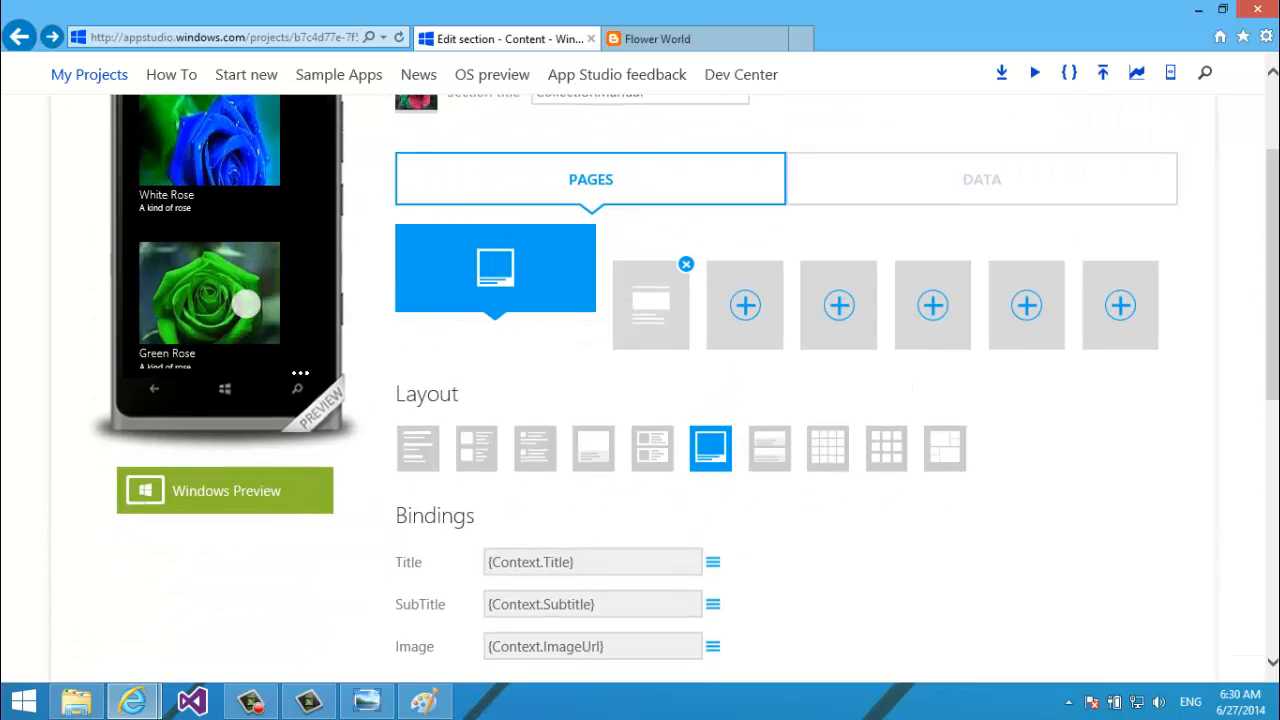
{"action": "left_click_drag", "start_coordinate": [245, 303], "coordinate": [268, 326]}
{"action": "left_click_drag", "start_coordinate": [277, 57], "coordinate": [325, 300]}
{"action": "left_click_drag", "start_coordinate": [1271, 285], "coordinate": [1271, 480]}
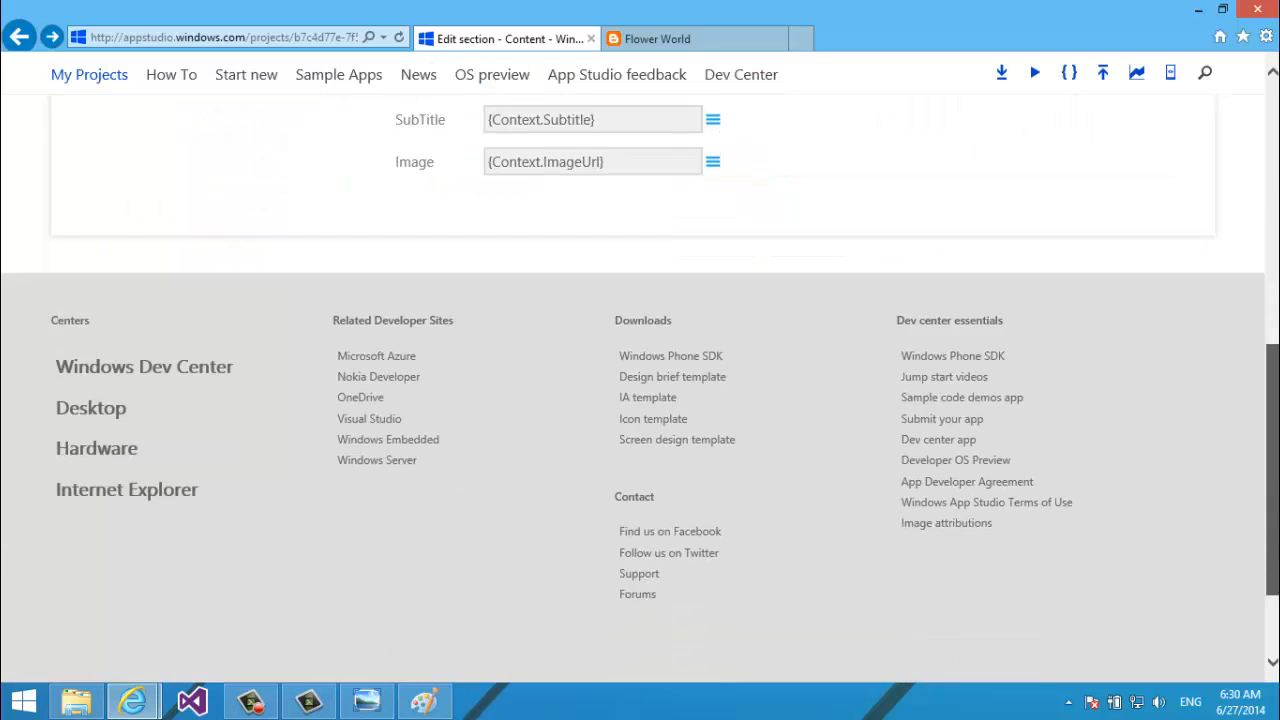
Open the CollectionManual detail page's settings and enable the TextToSpeech, ShareText and PinToStart extras.
{"action": "scroll", "coordinate": [1194, 243], "scroll_direction": "up", "scroll_amount": 10}
{"action": "left_click", "coordinate": [650, 440]}
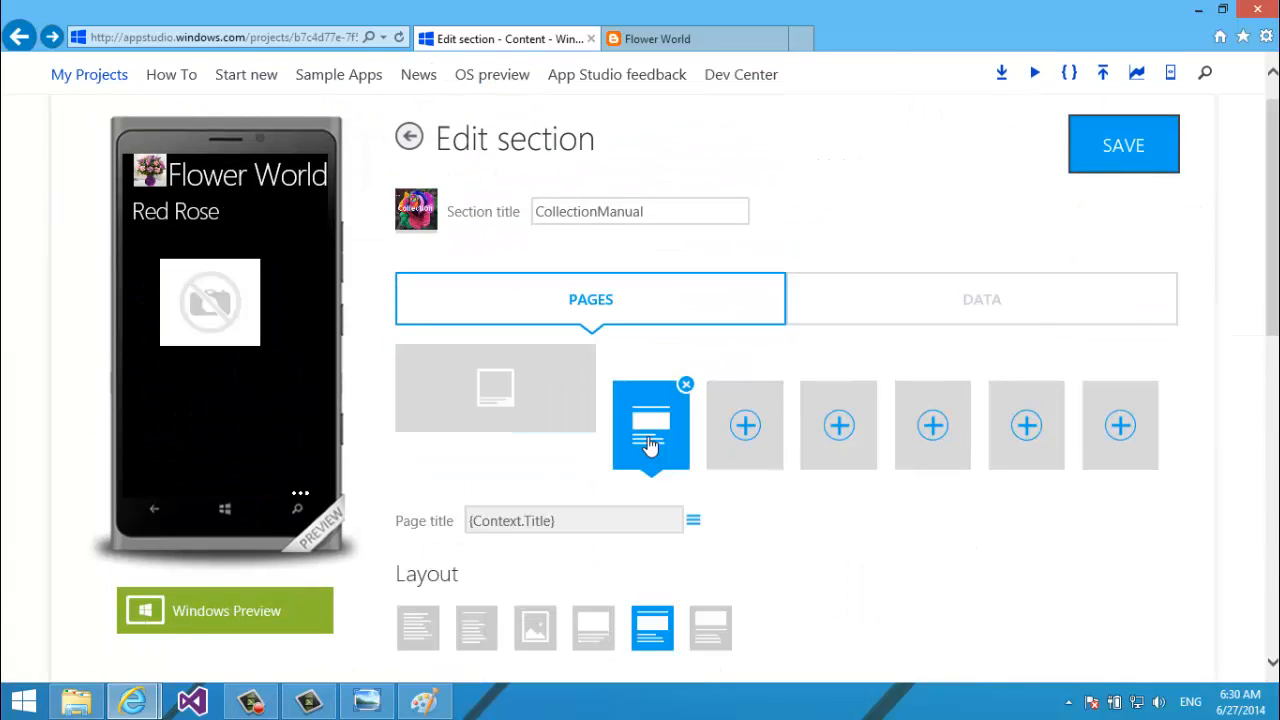
{"action": "scroll", "coordinate": [1148, 383], "scroll_direction": "down", "scroll_amount": 3}
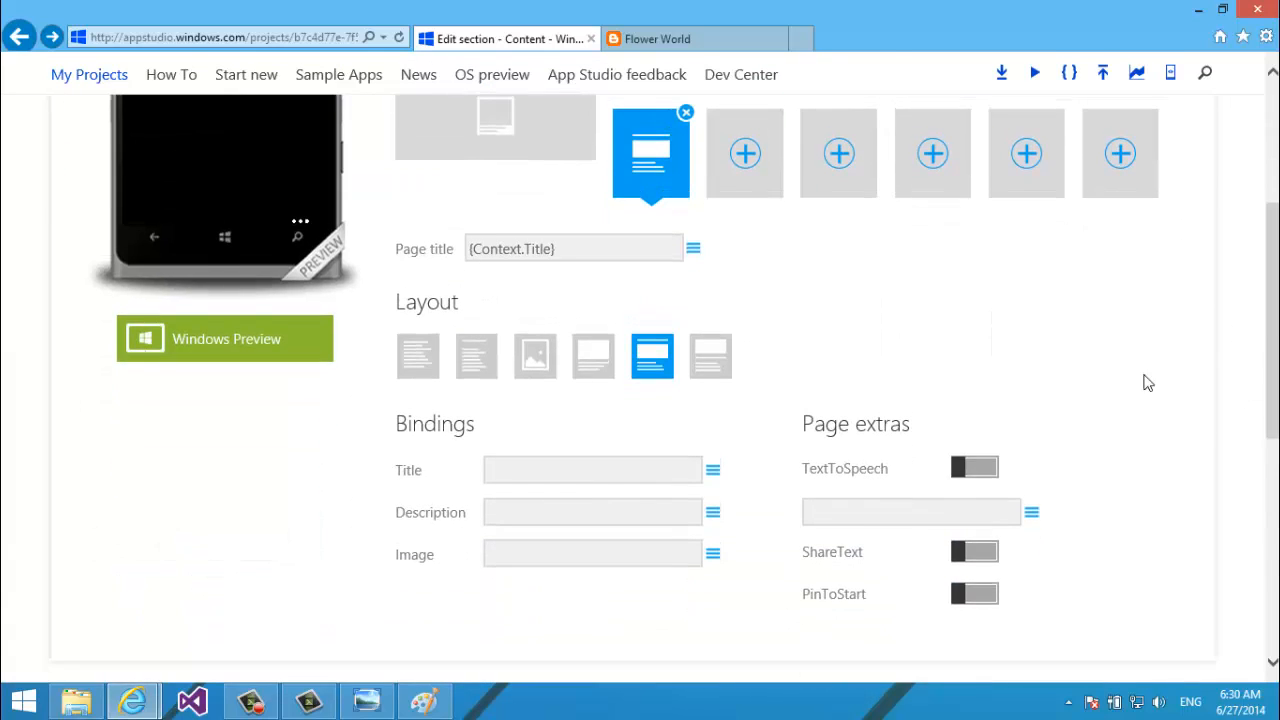
{"action": "left_click", "coordinate": [965, 467]}
{"action": "left_click", "coordinate": [962, 551]}
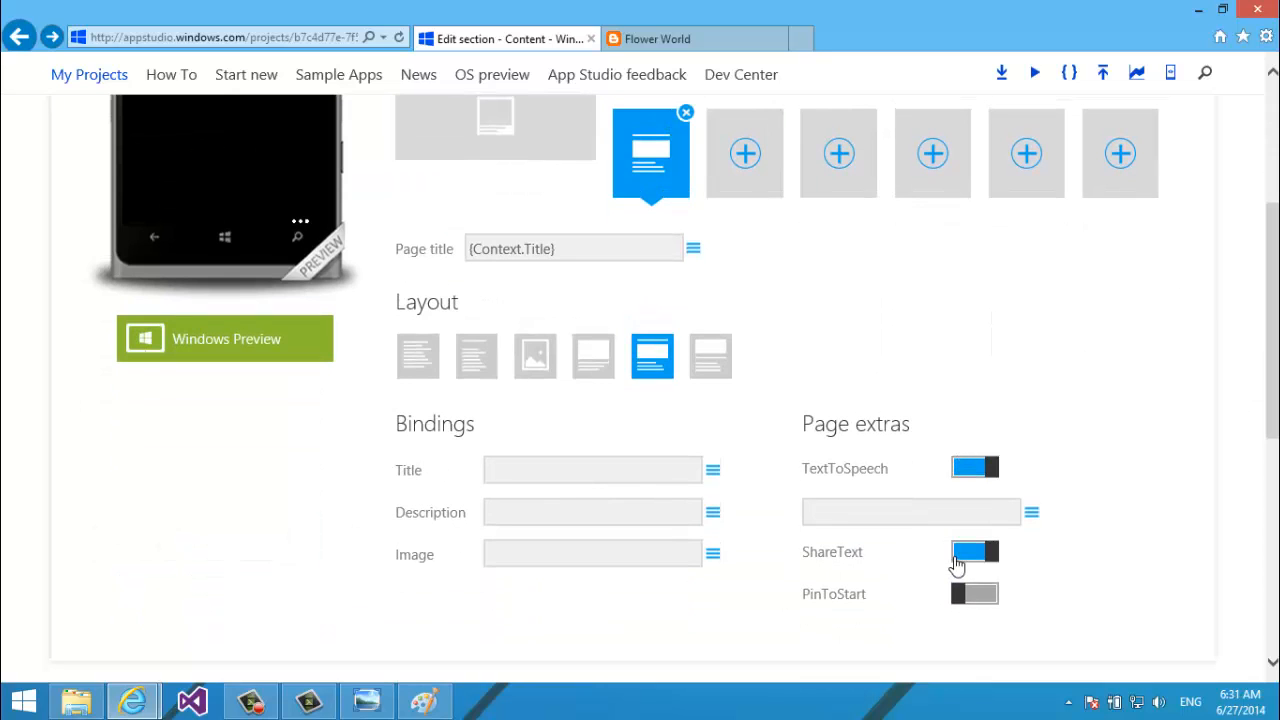
{"action": "left_click", "coordinate": [967, 594]}
Bind the detail page's Title to the collection's Subtitle field.
{"action": "scroll", "coordinate": [1260, 358], "scroll_direction": "up", "scroll_amount": 2}
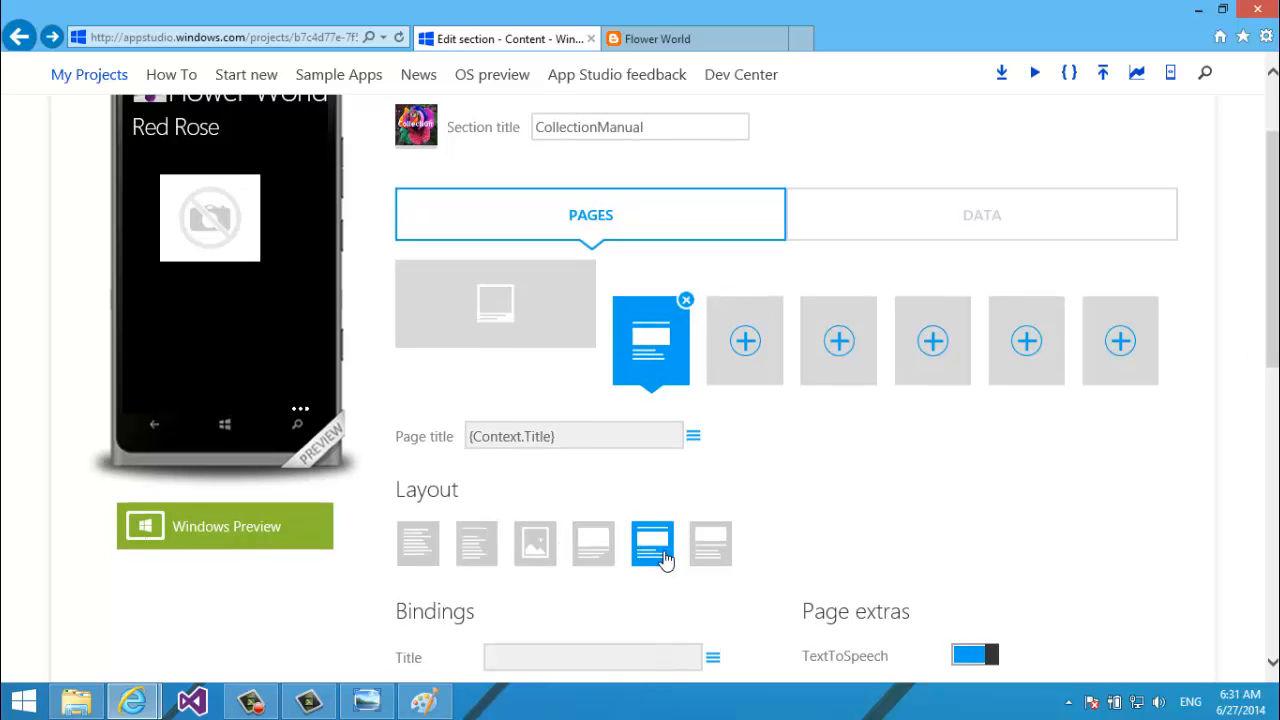
{"action": "scroll", "coordinate": [1240, 408], "scroll_direction": "down", "scroll_amount": 1}
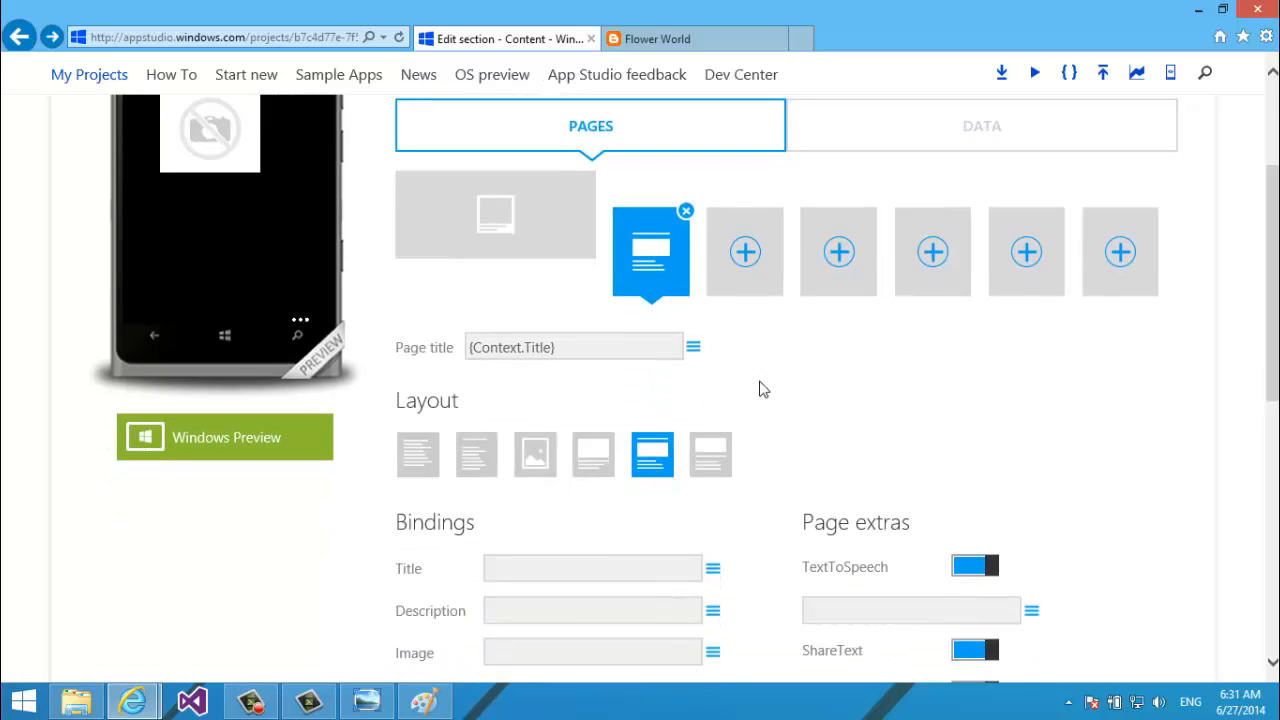
{"action": "left_click", "coordinate": [714, 565]}
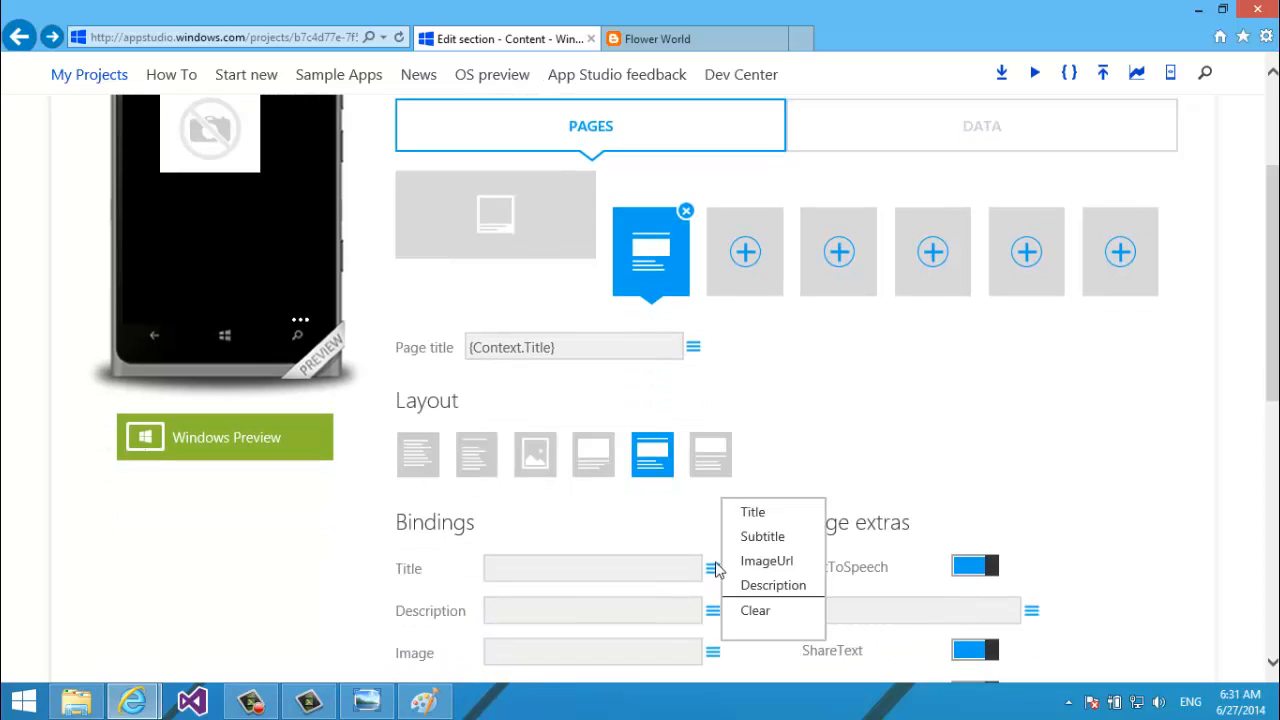
{"action": "left_click", "coordinate": [738, 512]}
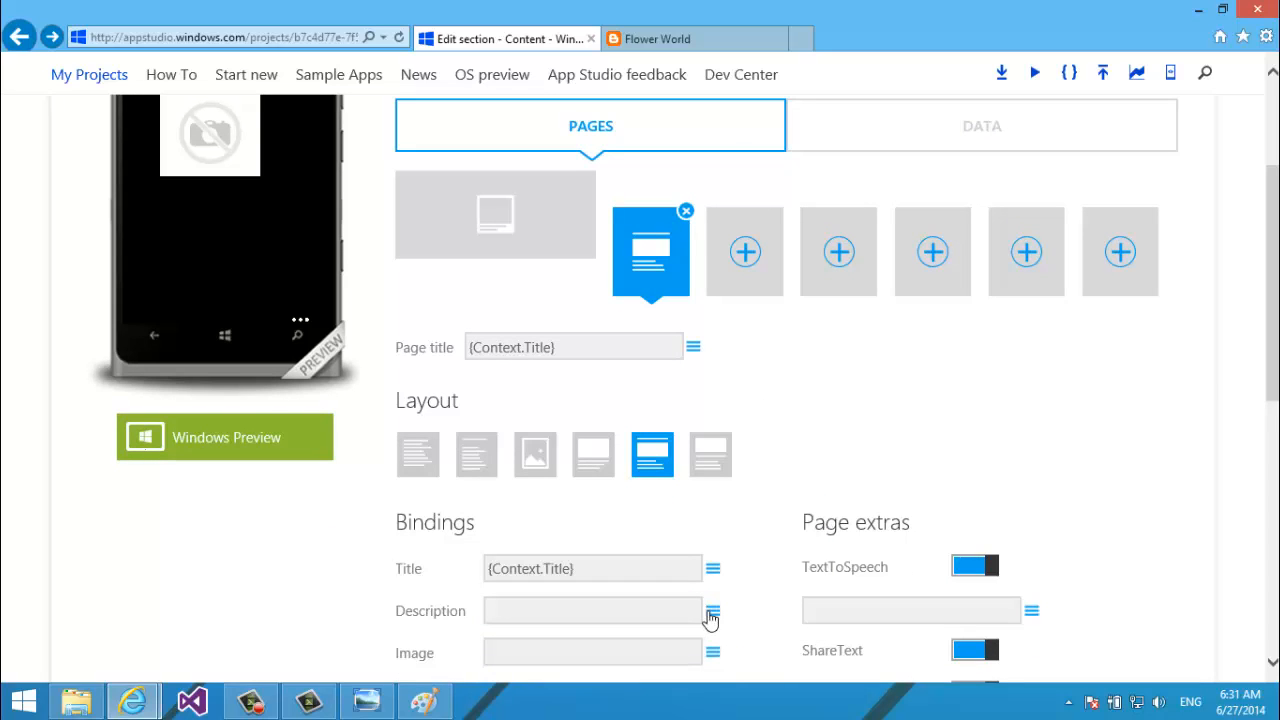
{"action": "left_click", "coordinate": [713, 568]}
{"action": "left_click", "coordinate": [748, 534]}
Bind the detail page's Description to the Description field and its Image to the ImageUrl field.
{"action": "left_click", "coordinate": [711, 613]}
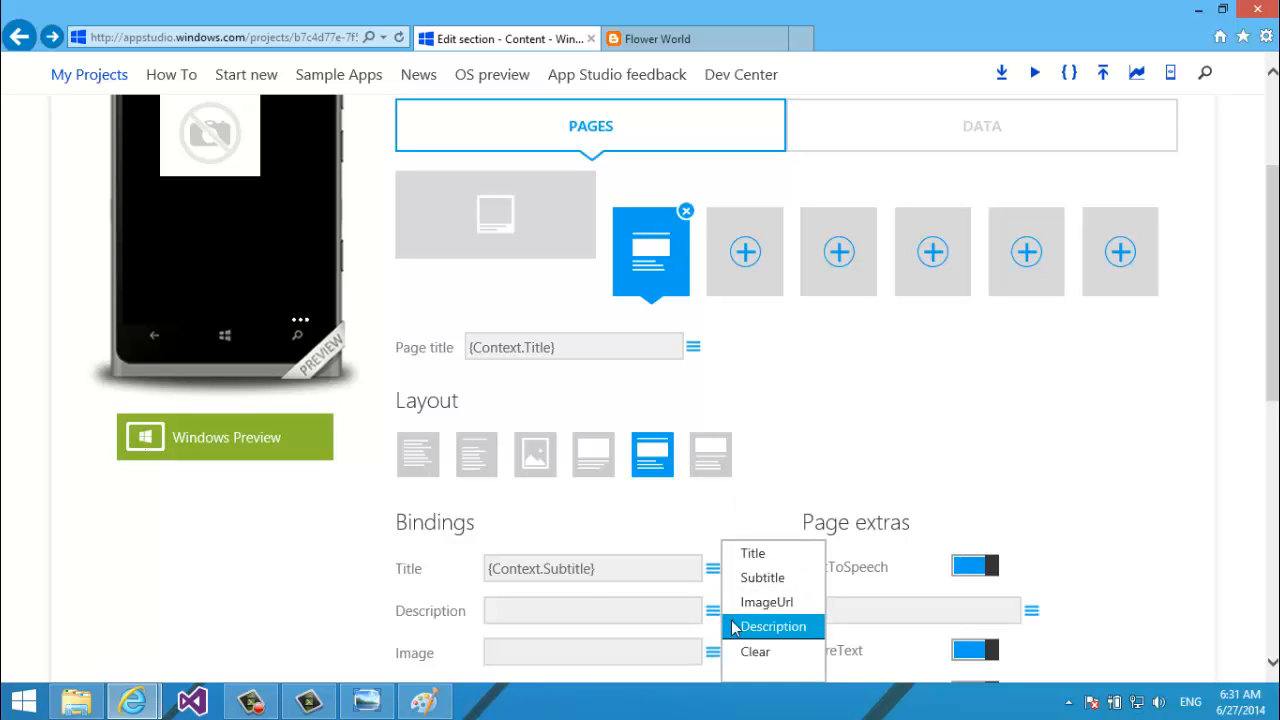
{"action": "left_click", "coordinate": [736, 626]}
{"action": "left_click", "coordinate": [713, 653]}
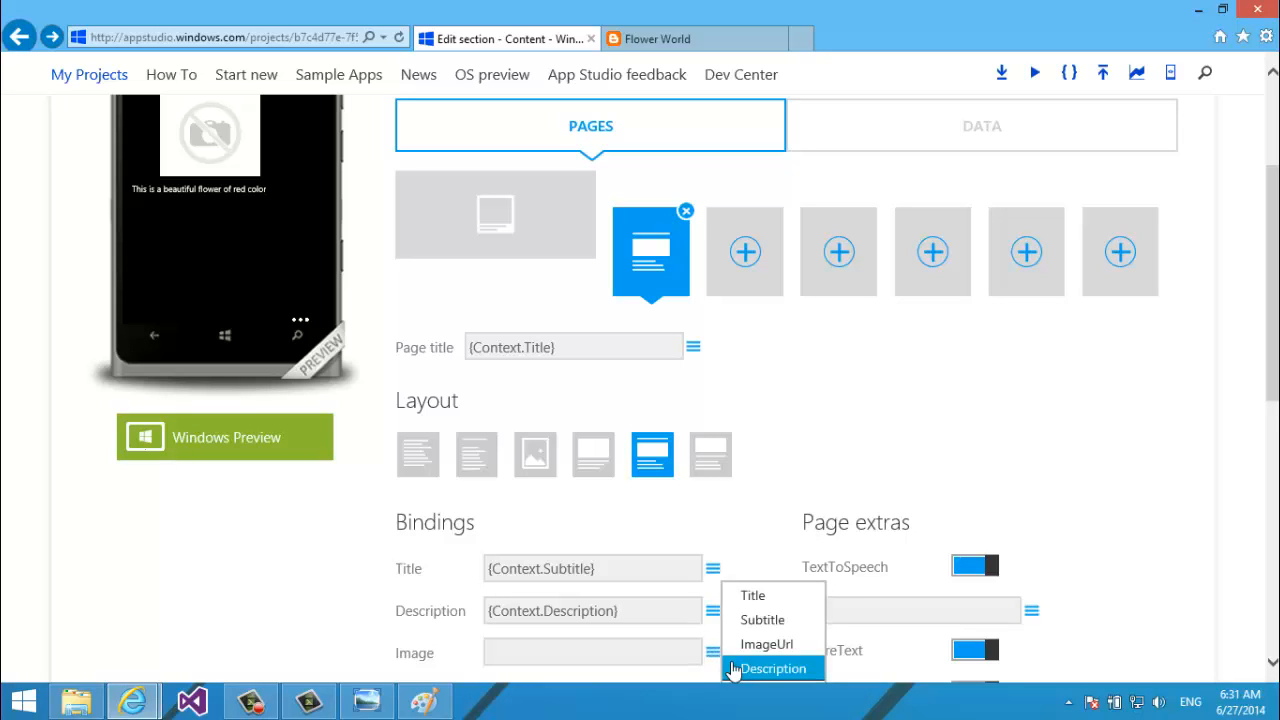
{"action": "left_click", "coordinate": [766, 644]}
Save the CollectionManual section's page settings.
{"action": "left_click", "coordinate": [1272, 410]}
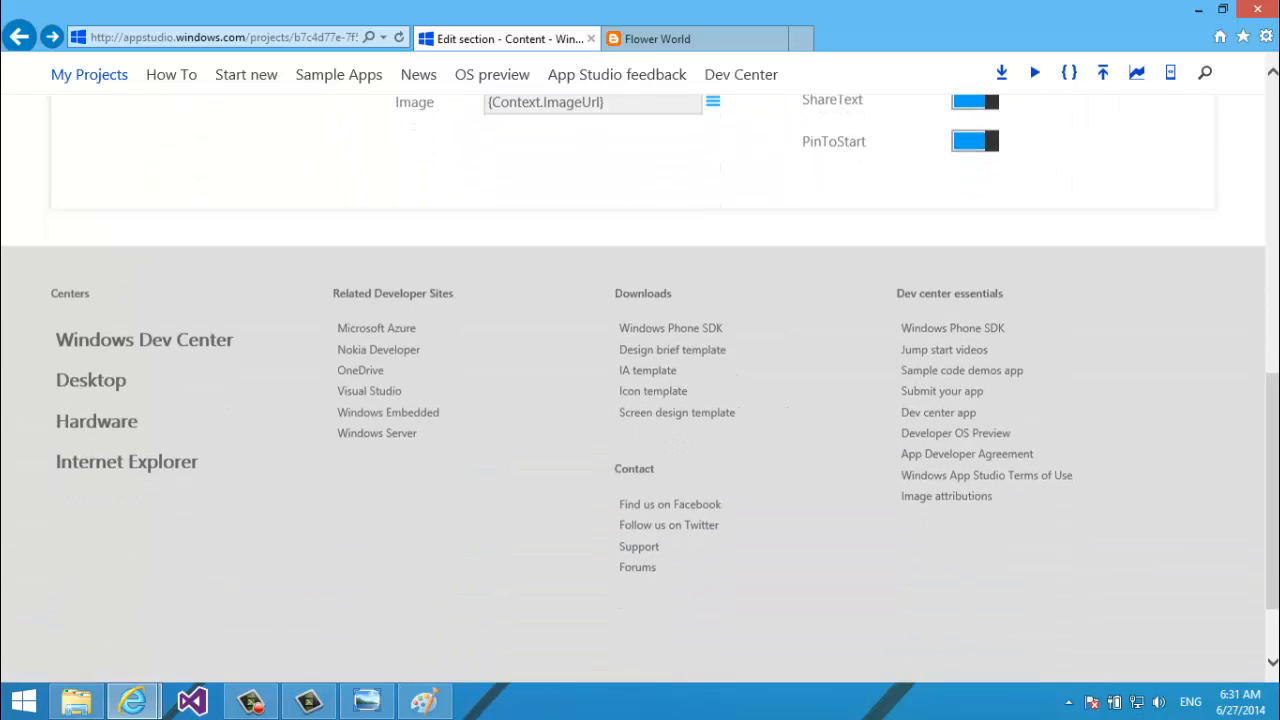
{"action": "left_click_drag", "start_coordinate": [1272, 405], "coordinate": [1246, 120]}
{"action": "left_click", "coordinate": [1168, 120]}
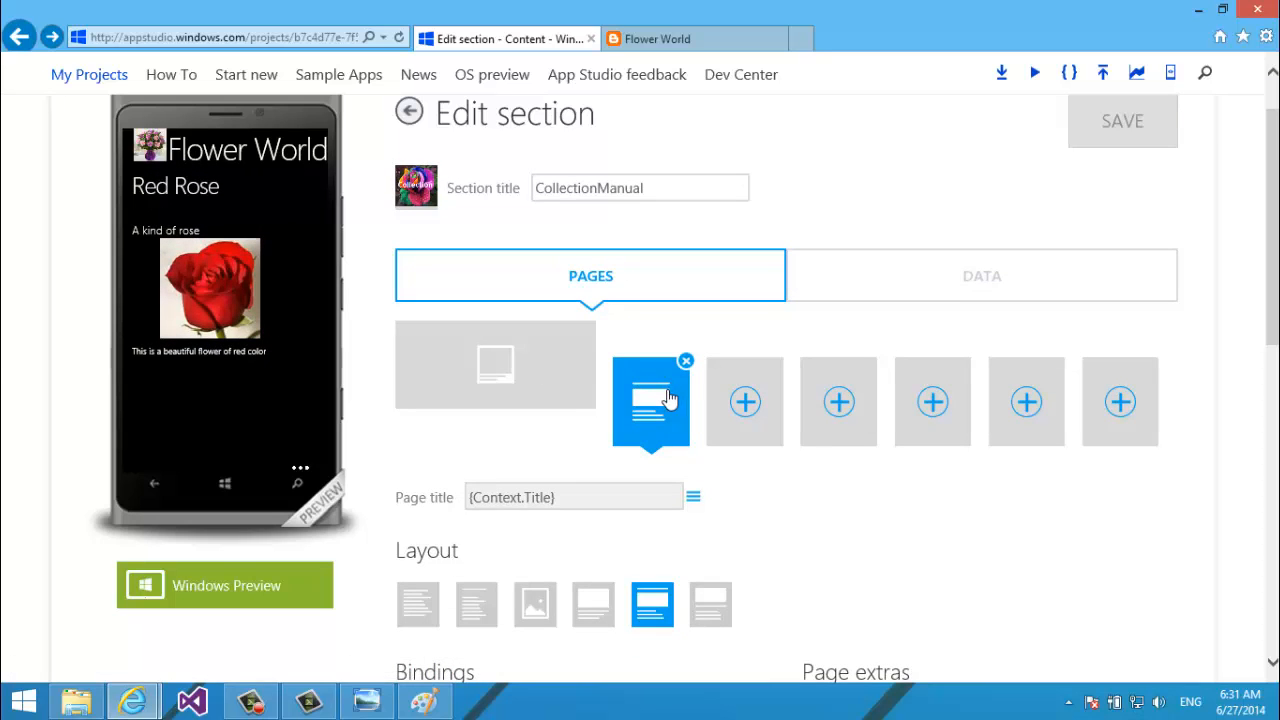
Check the list page and the detail page of CollectionManual in the phone preview.
{"action": "left_click", "coordinate": [530, 366]}
{"action": "scroll", "coordinate": [207, 350], "scroll_direction": "down", "scroll_amount": 5}
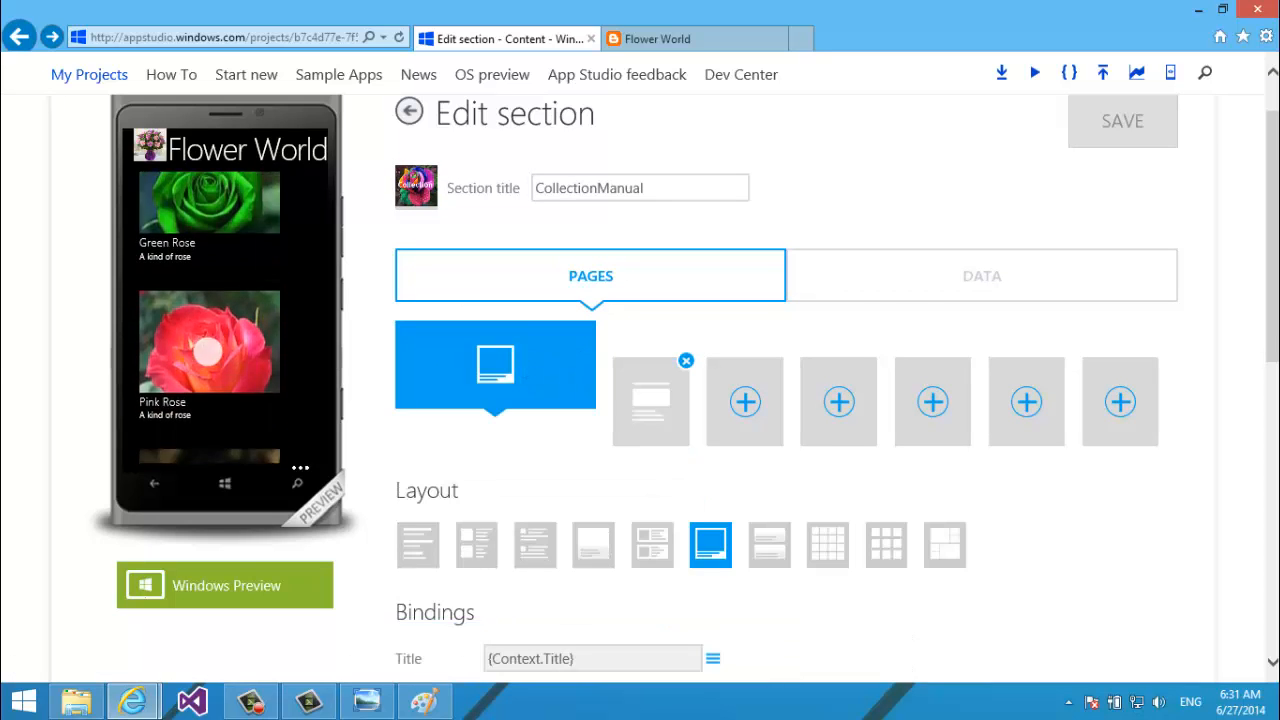
{"action": "left_click", "coordinate": [668, 402]}
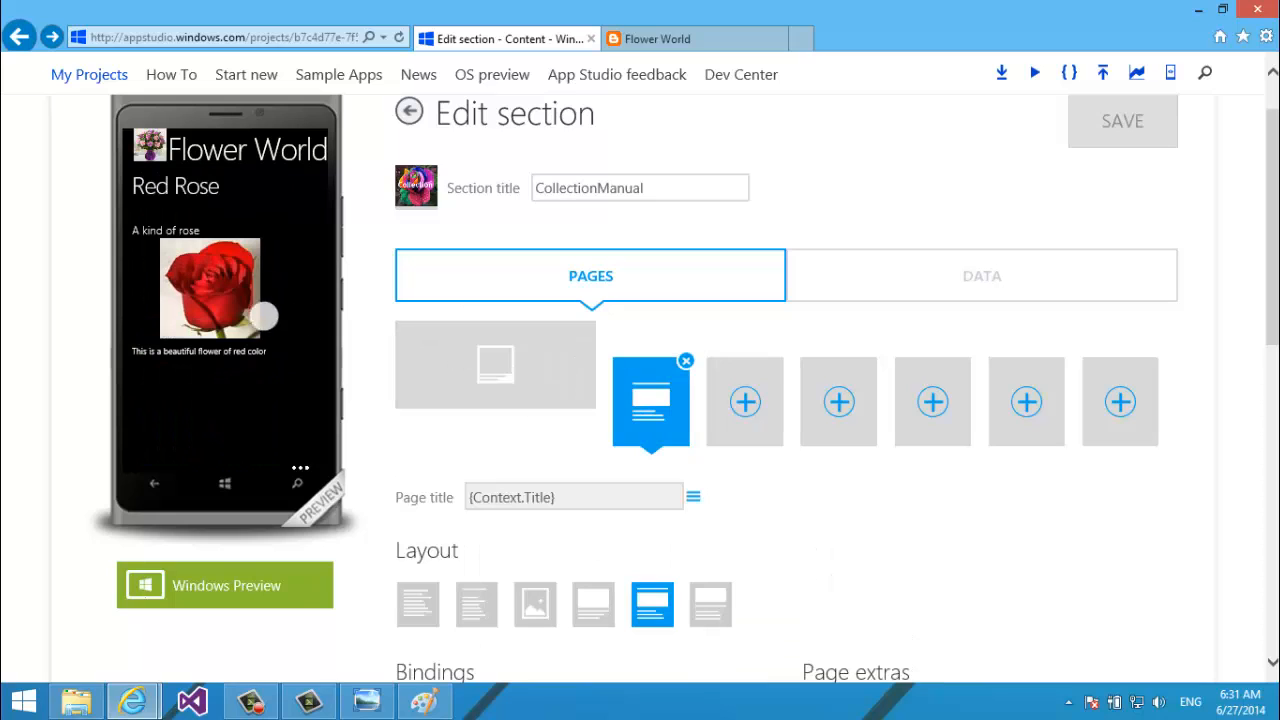
Return to the app's main sections and expand the items of the EverythingElse menu.
{"action": "scroll", "coordinate": [700, 300], "scroll_direction": "up", "scroll_amount": 3}
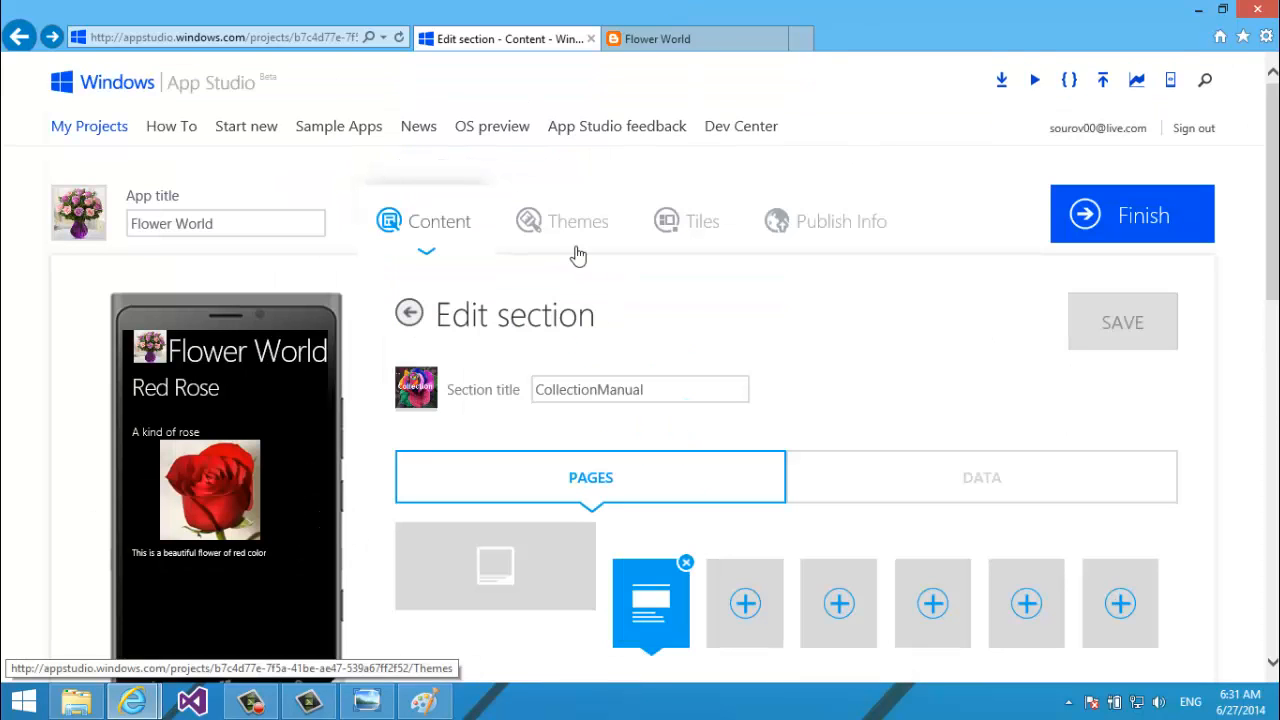
{"action": "left_click", "coordinate": [408, 318]}
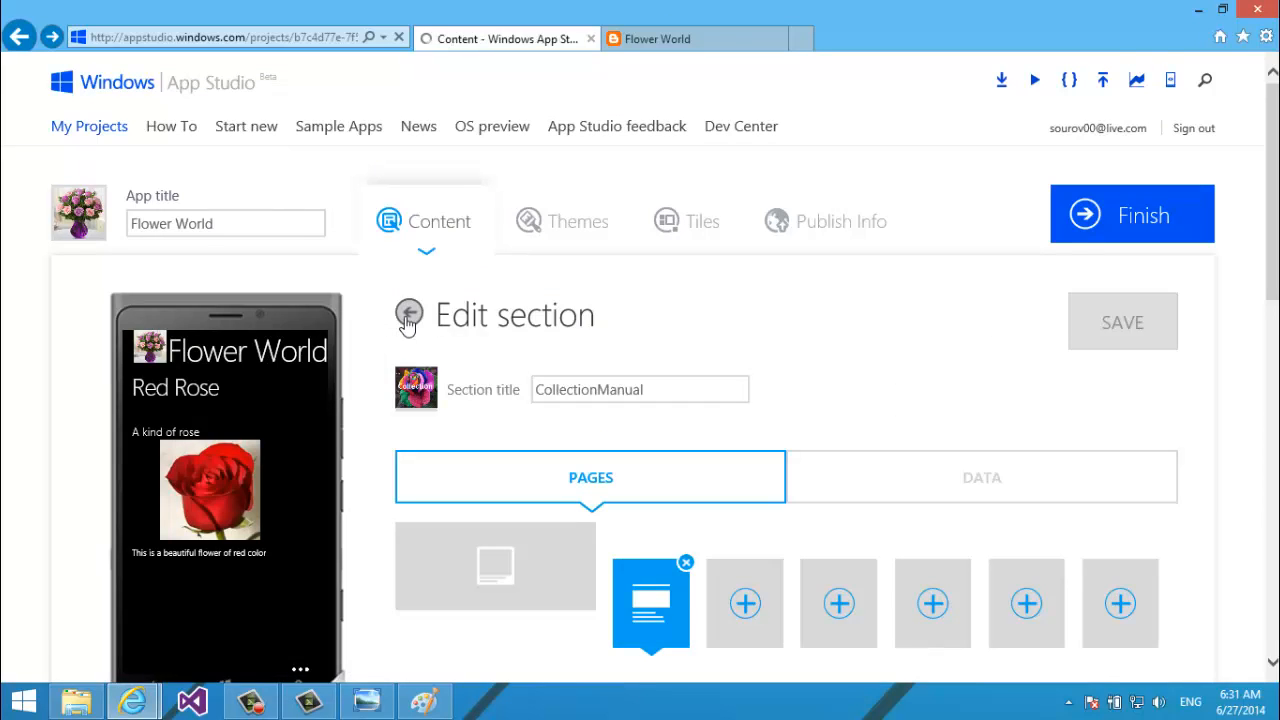
{"action": "scroll", "coordinate": [407, 318], "scroll_direction": "down", "scroll_amount": 3}
{"action": "scroll", "coordinate": [407, 318], "scroll_direction": "up", "scroll_amount": 4}
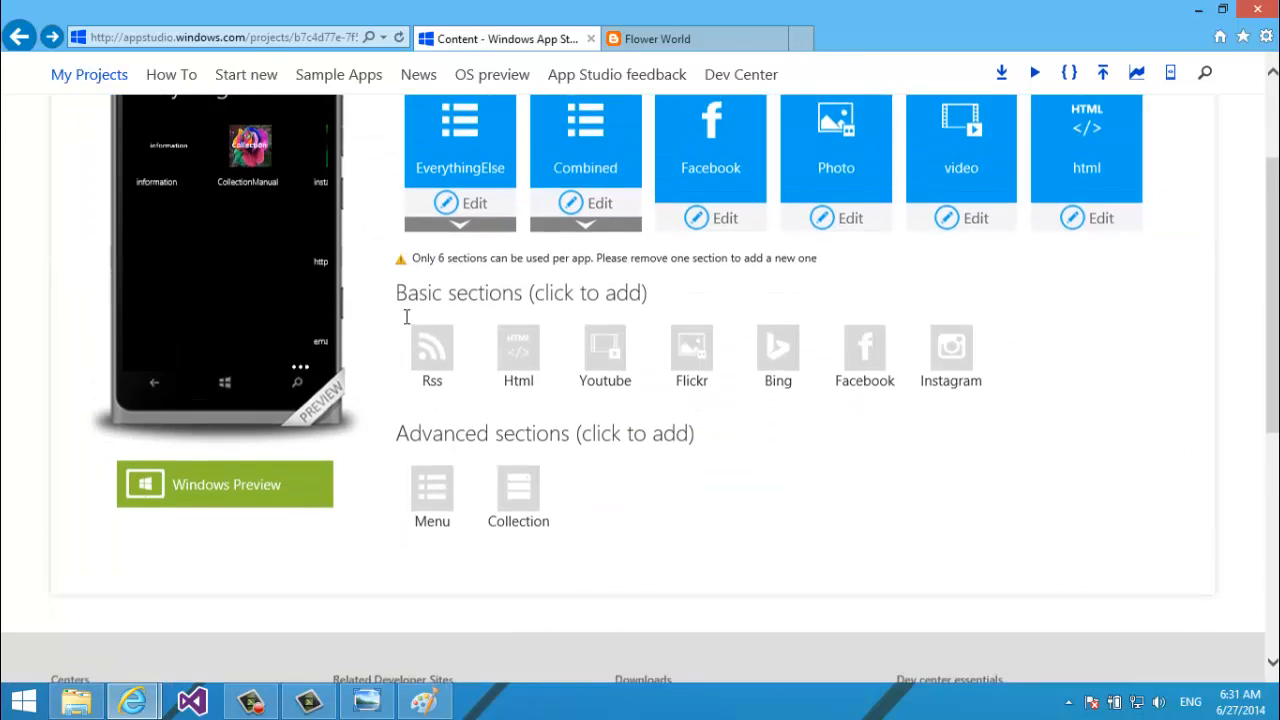
{"action": "scroll", "coordinate": [407, 318], "scroll_direction": "down", "scroll_amount": 2}
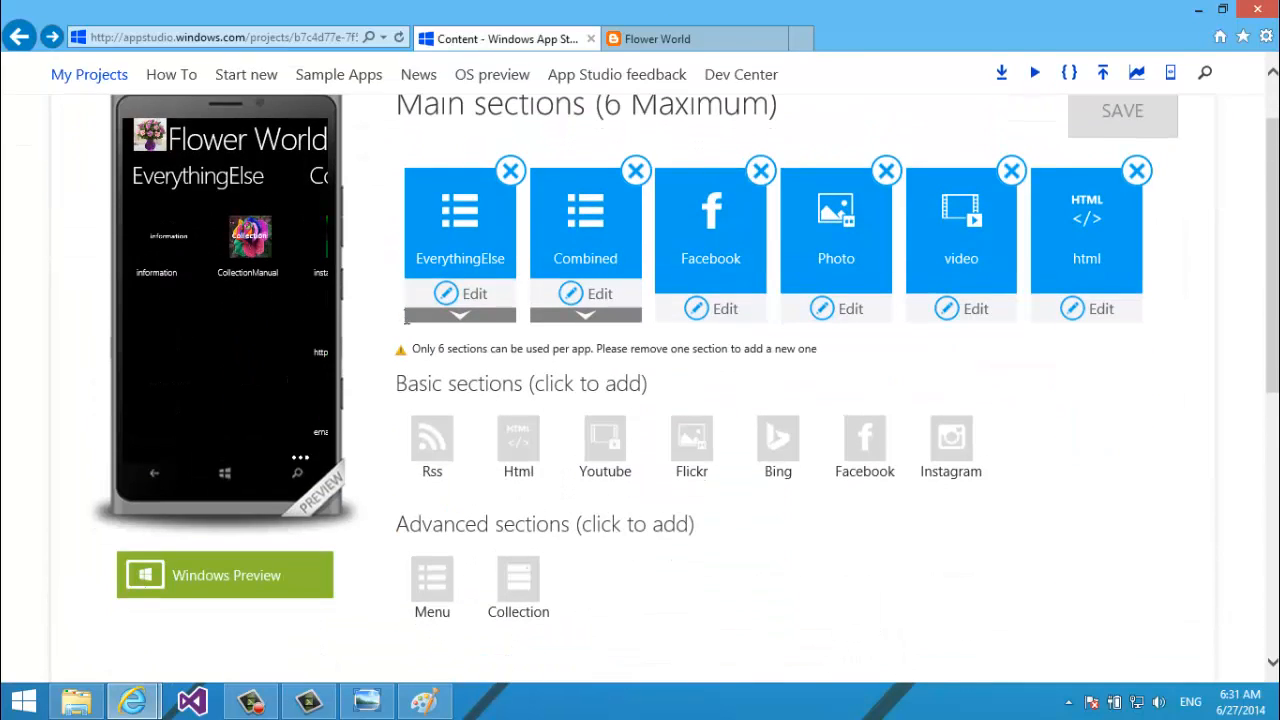
{"action": "scroll", "coordinate": [406, 318], "scroll_direction": "up", "scroll_amount": 2}
{"action": "scroll", "coordinate": [407, 318], "scroll_direction": "down", "scroll_amount": 3}
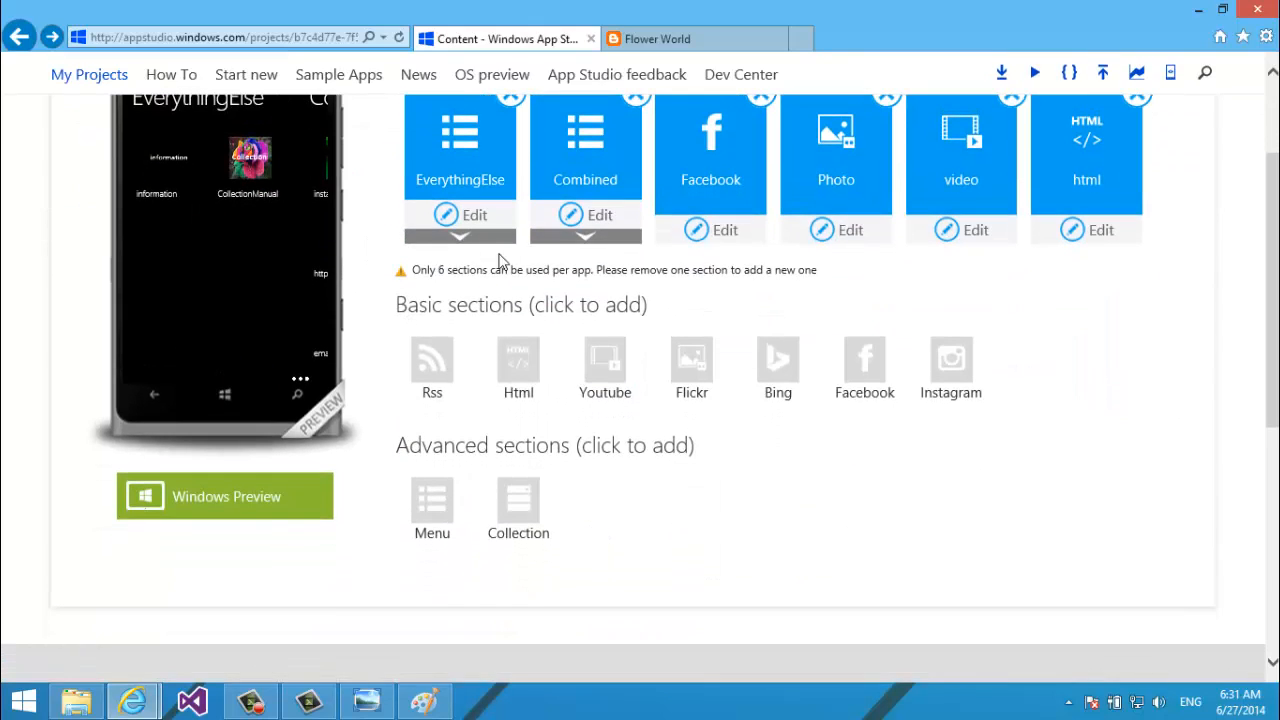
{"action": "left_click", "coordinate": [465, 239]}
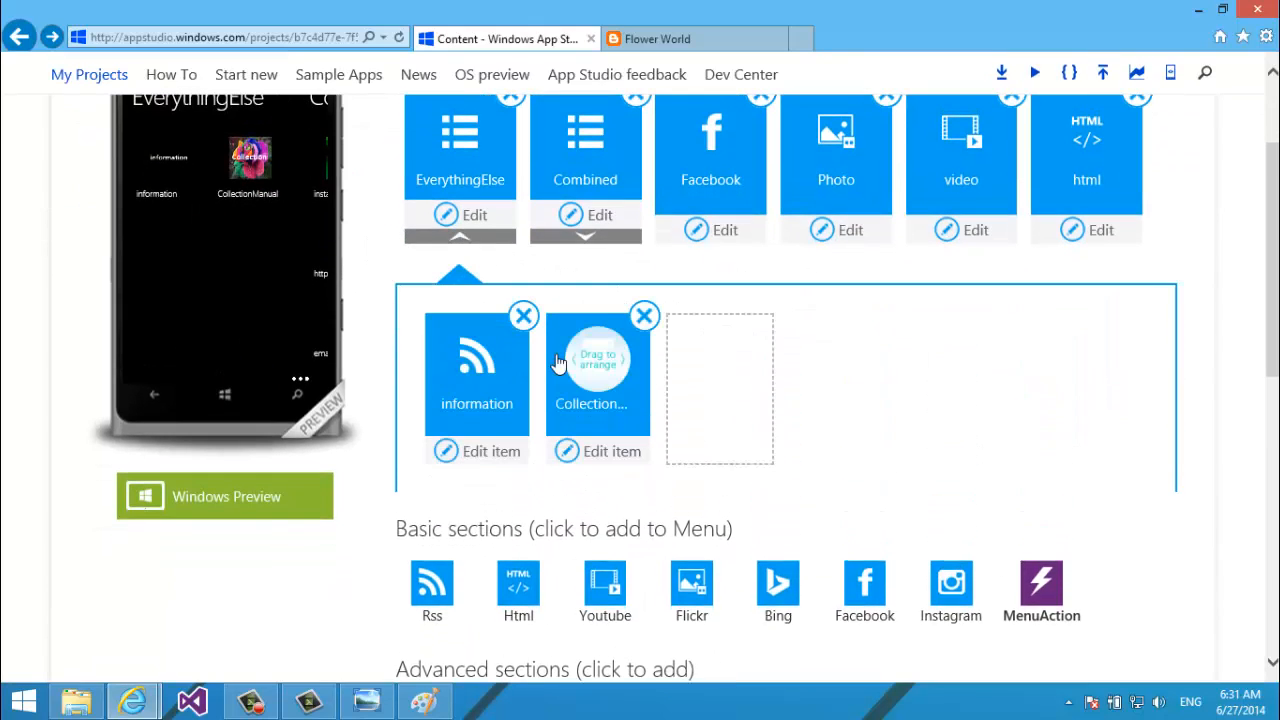
{"action": "scroll", "coordinate": [598, 360], "scroll_direction": "down", "scroll_amount": 2}
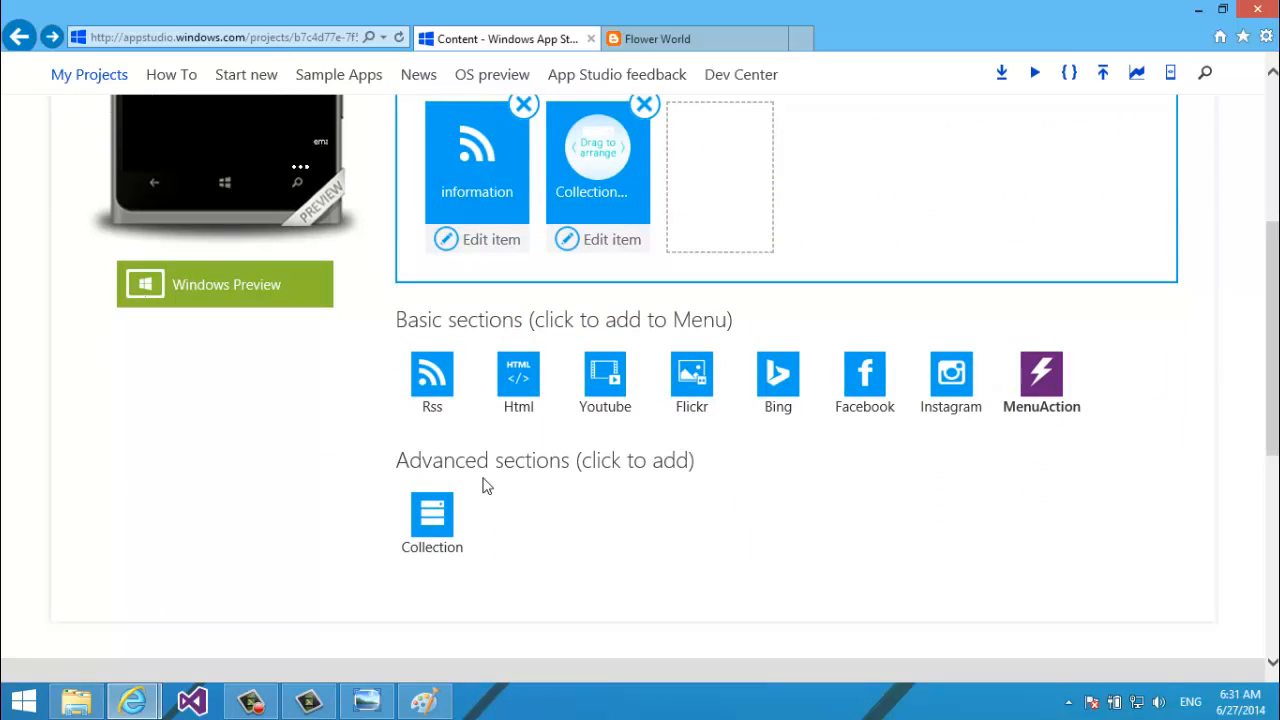
Start a new Collection section in the EverythingElse menu, name it CSVCollection and add the default columns.
{"action": "left_click", "coordinate": [430, 518]}
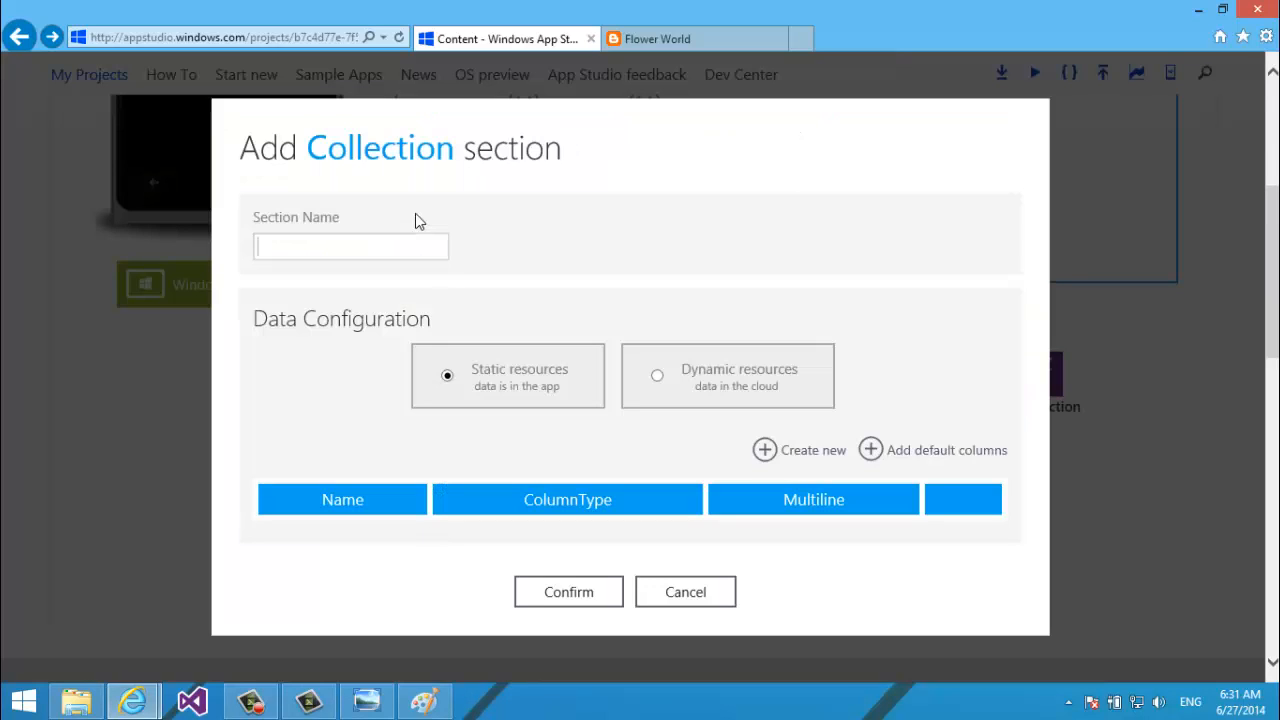
{"action": "type", "text": "CSVCollection"}
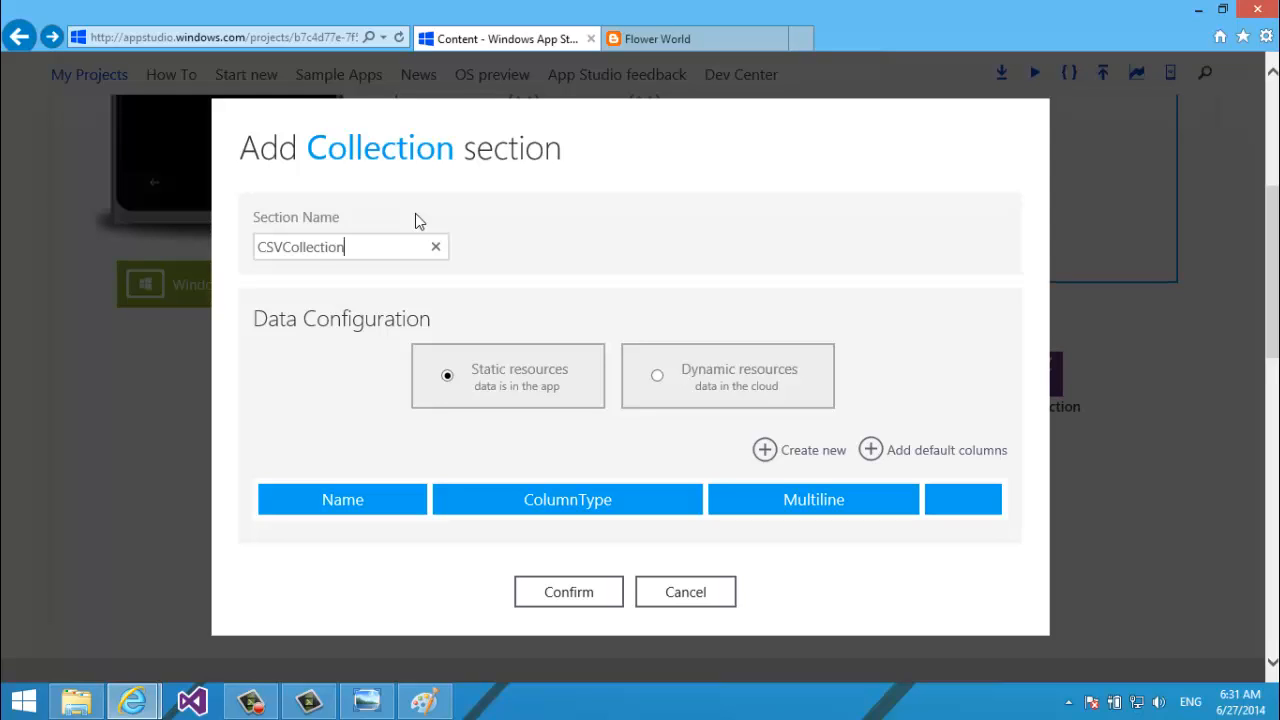
{"action": "left_click", "coordinate": [872, 458]}
{"action": "left_click", "coordinate": [869, 451]}
{"action": "scroll", "coordinate": [868, 455], "scroll_direction": "down", "scroll_amount": 5}
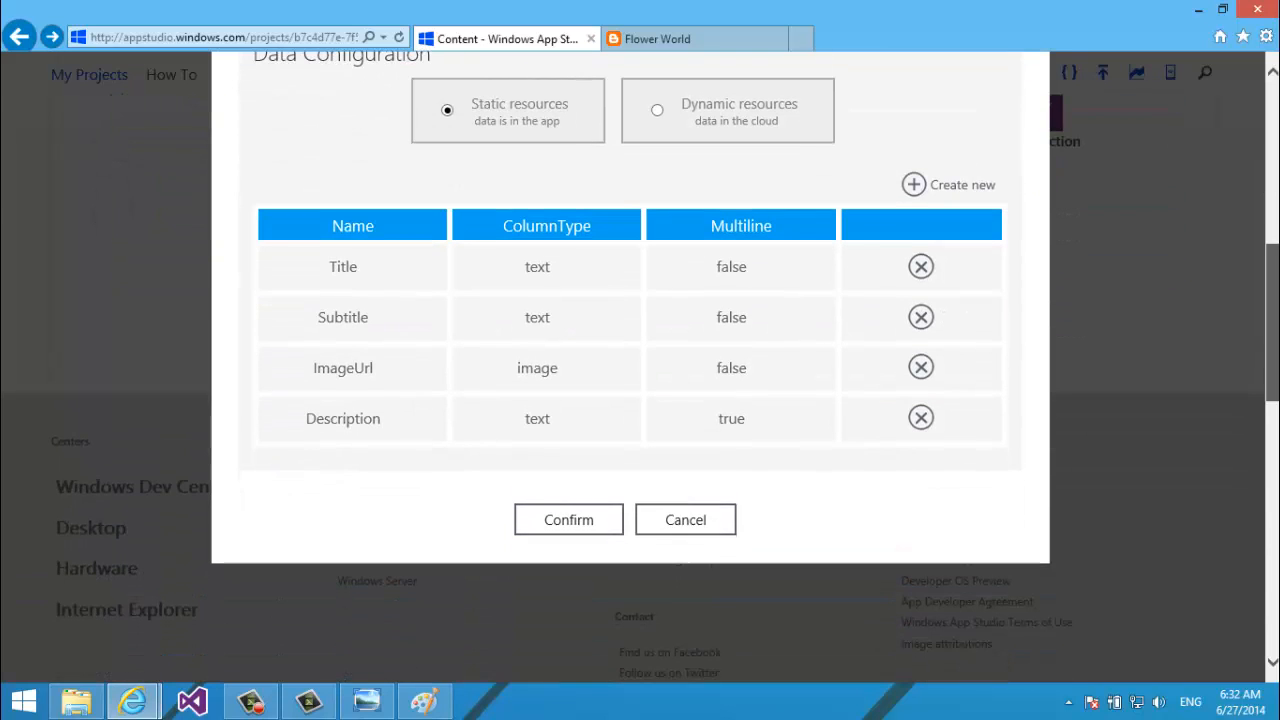
Create an additional column with column type phone and Multiline set to true.
{"action": "left_click", "coordinate": [913, 185]}
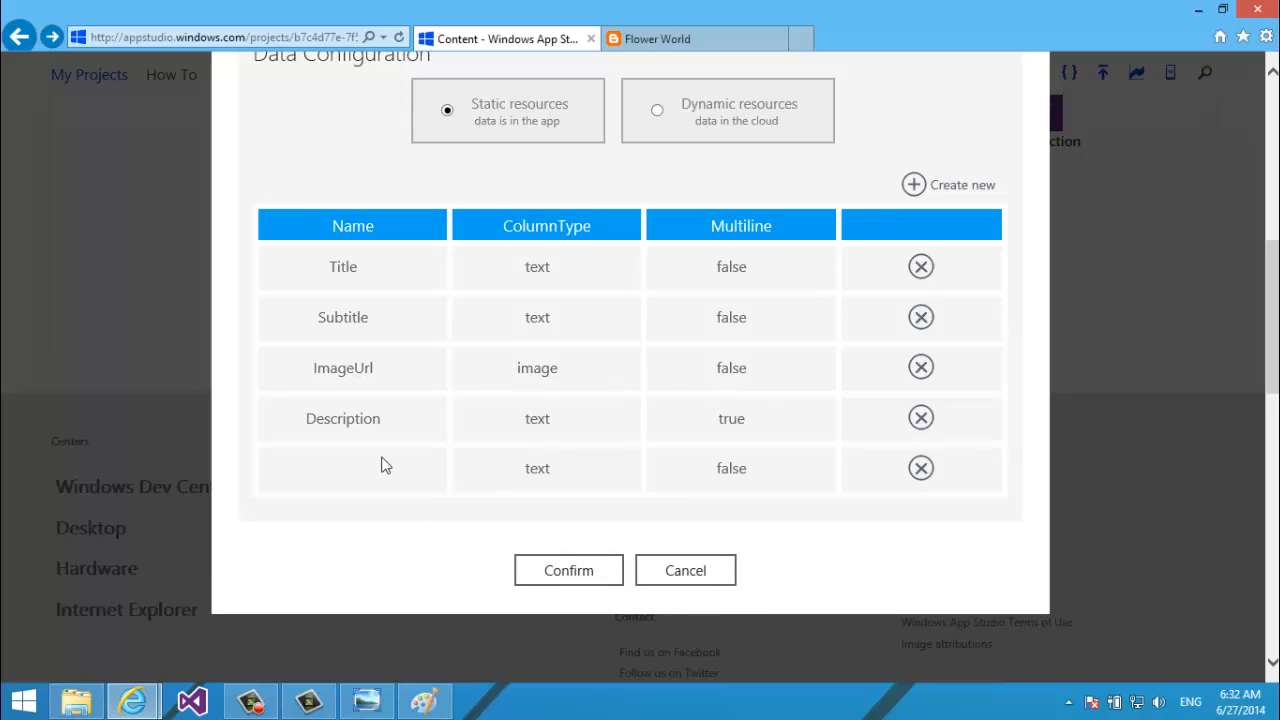
{"action": "left_click", "coordinate": [566, 481]}
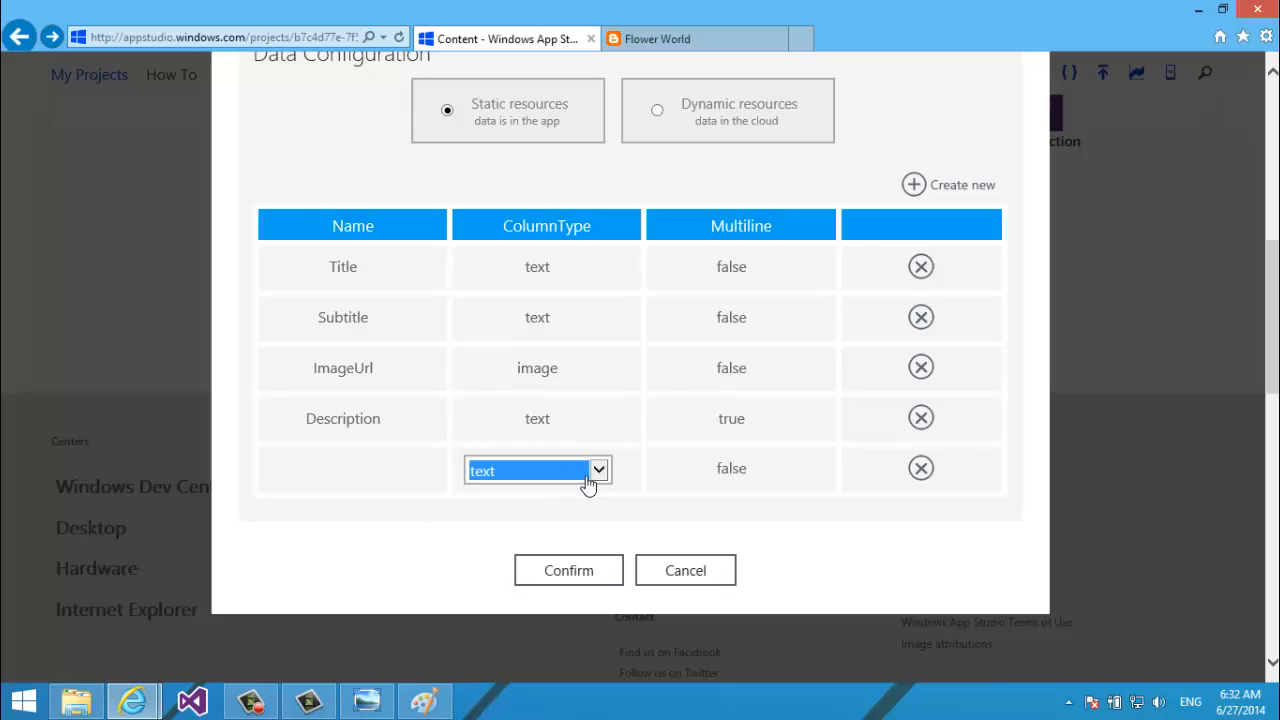
{"action": "left_click", "coordinate": [589, 484]}
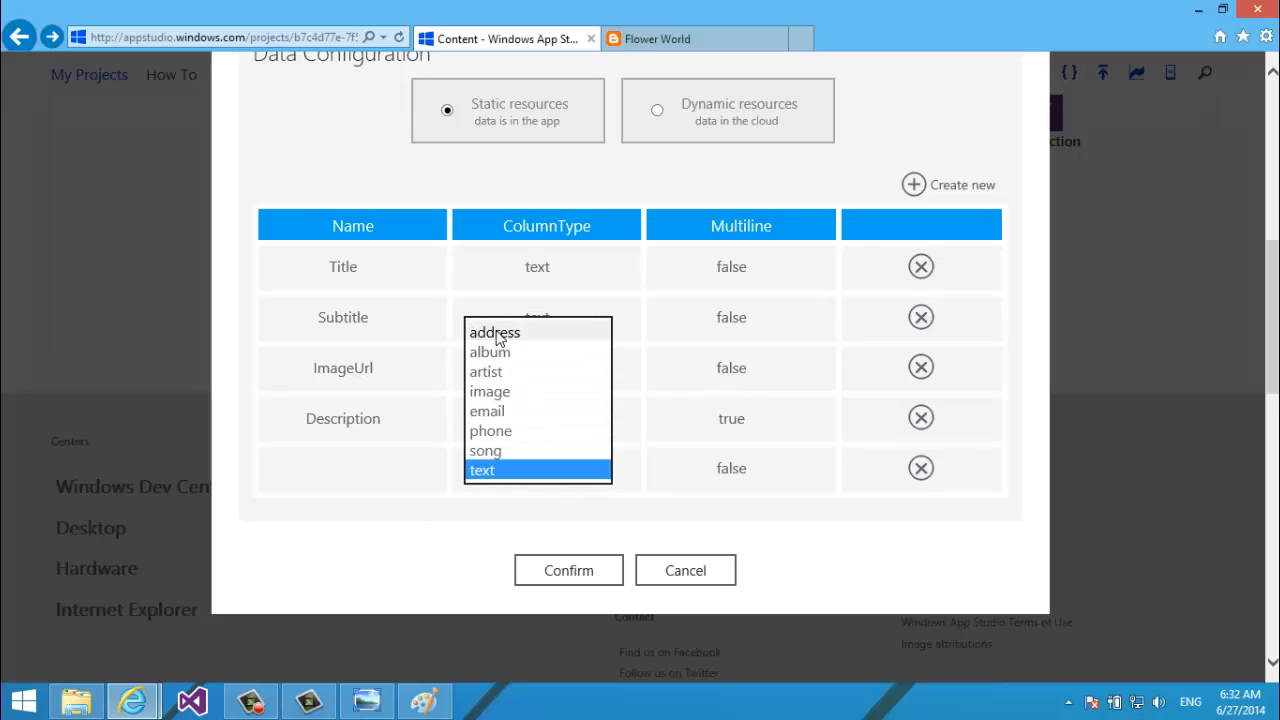
{"action": "left_click", "coordinate": [520, 432]}
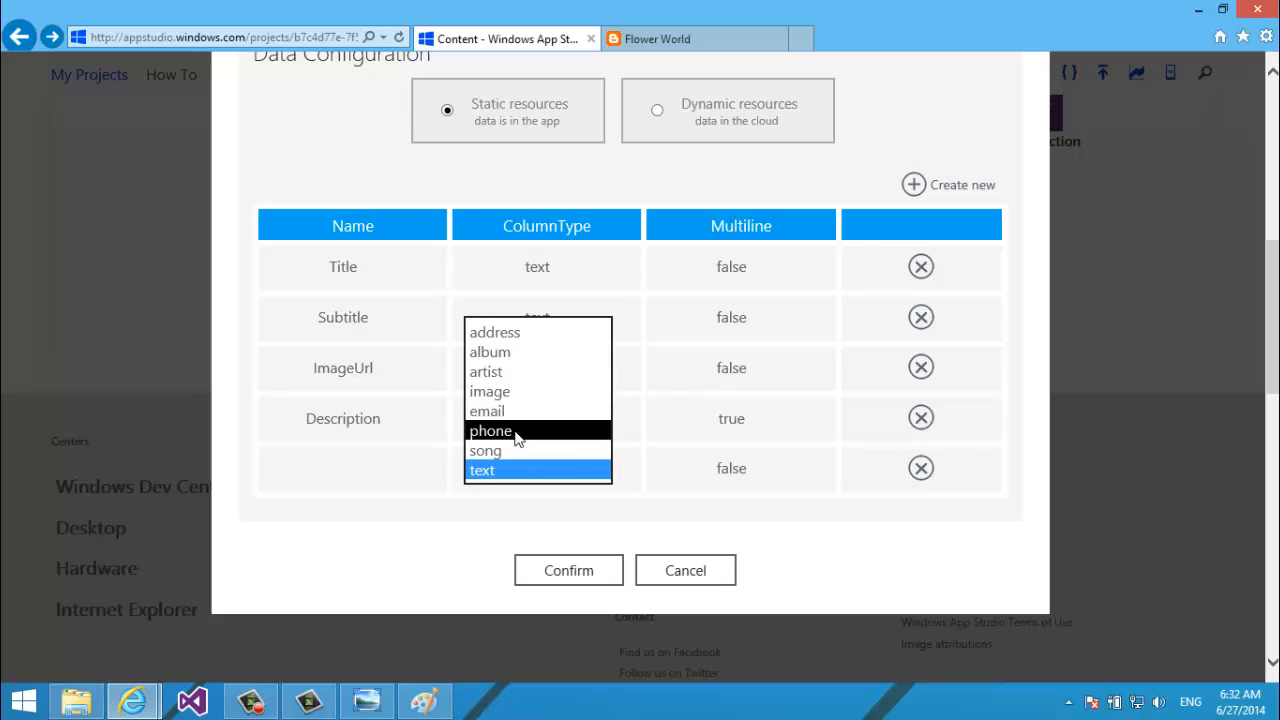
{"action": "left_click", "coordinate": [737, 477]}
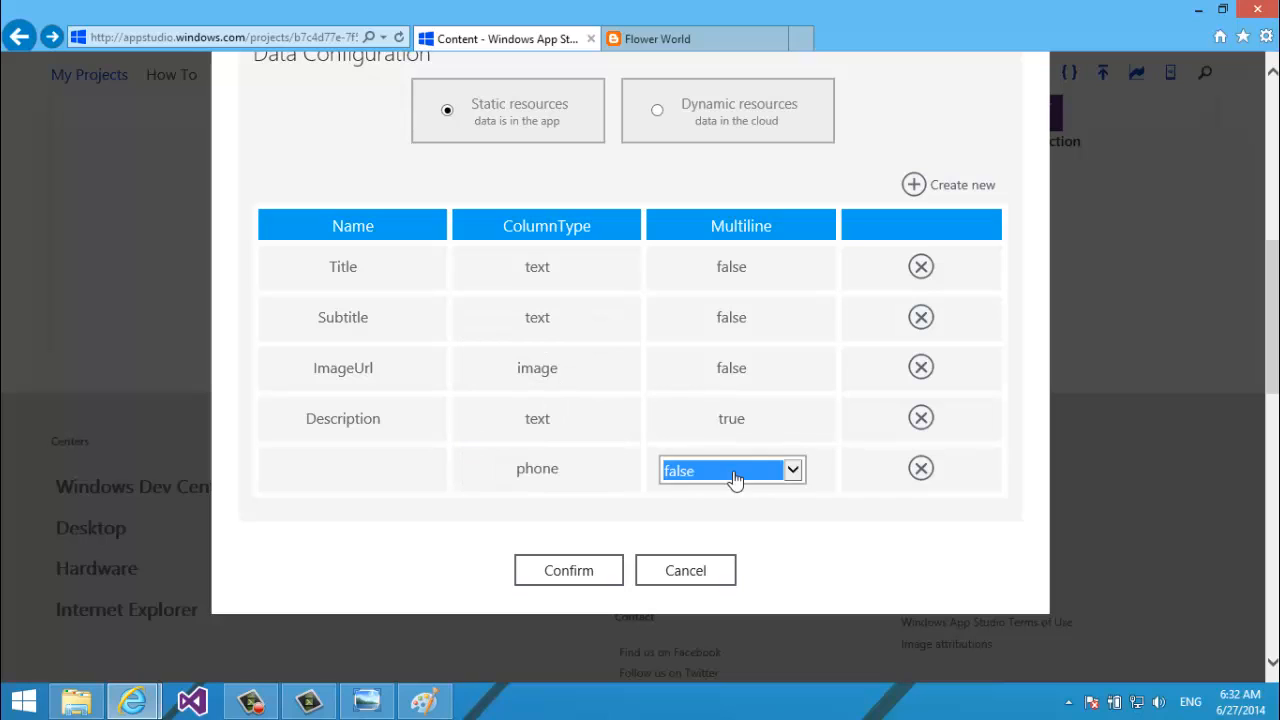
{"action": "left_click", "coordinate": [745, 475]}
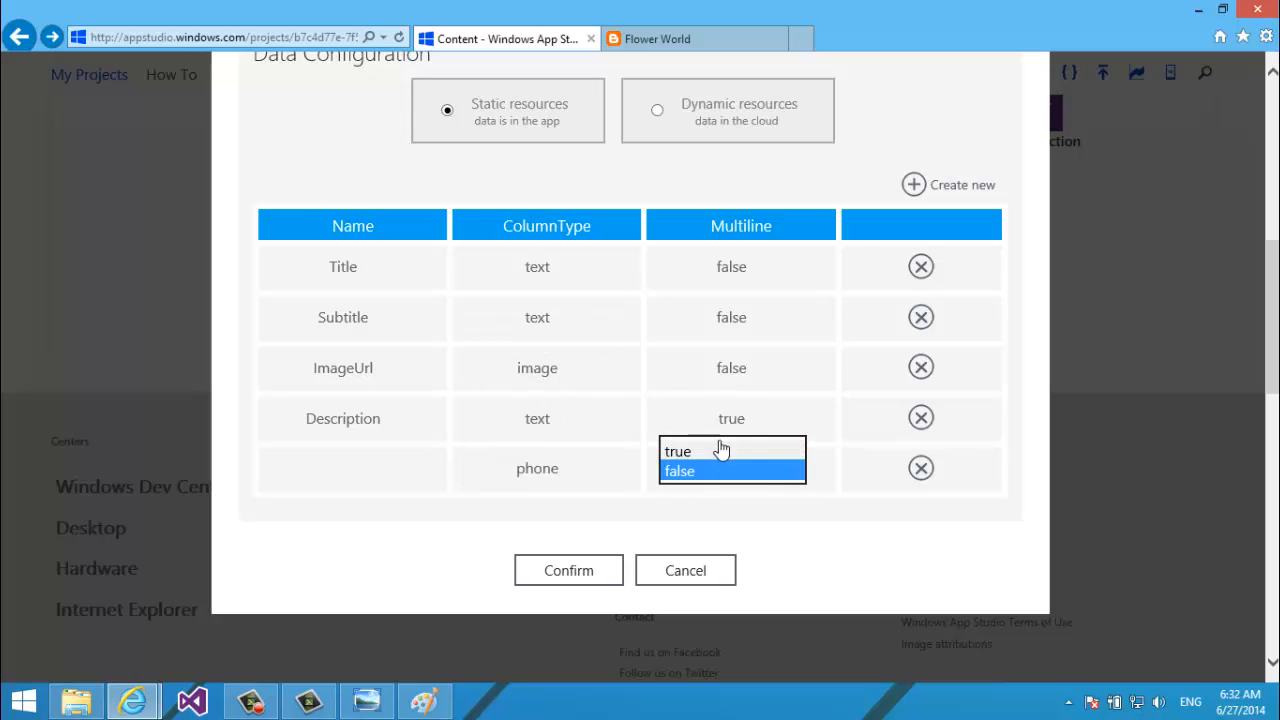
{"action": "left_click", "coordinate": [723, 450]}
Name the new phone column Contact, keeping phone as its column type.
{"action": "left_click", "coordinate": [349, 471]}
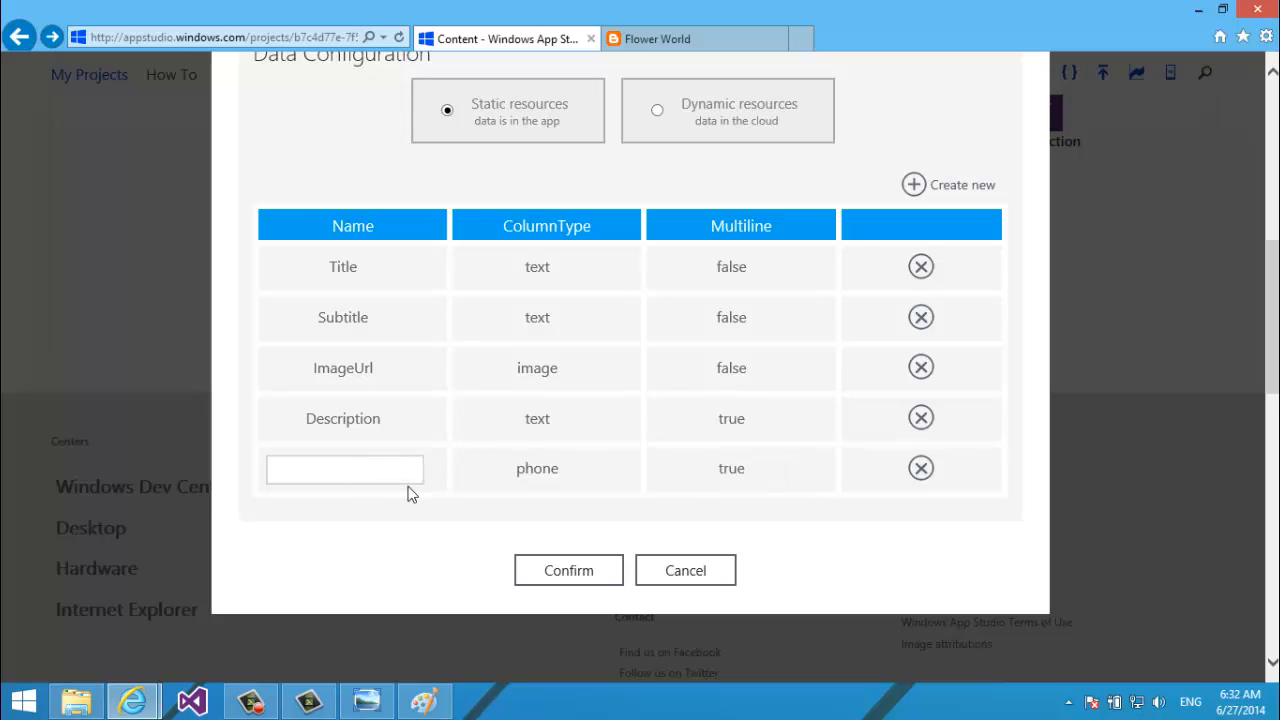
{"action": "type", "text": "Contact"}
{"action": "key", "text": "ctrl+a"}
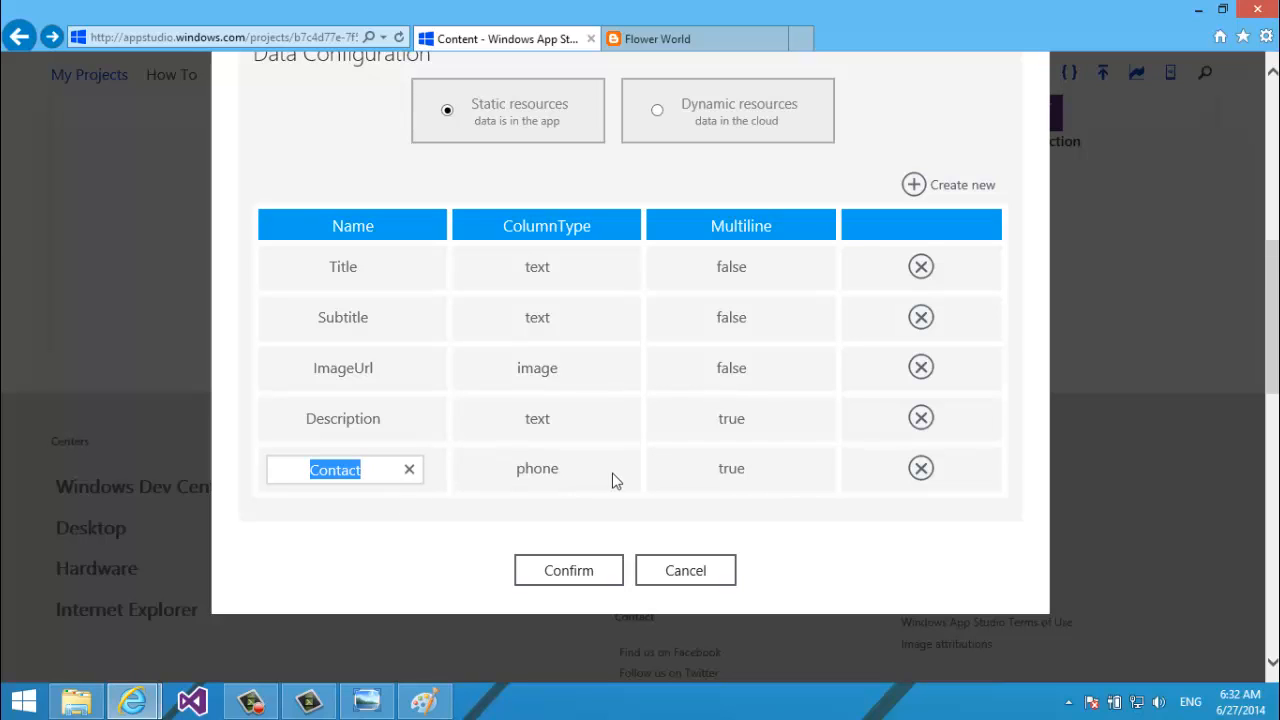
{"action": "left_click", "coordinate": [560, 472]}
{"action": "left_click", "coordinate": [533, 476]}
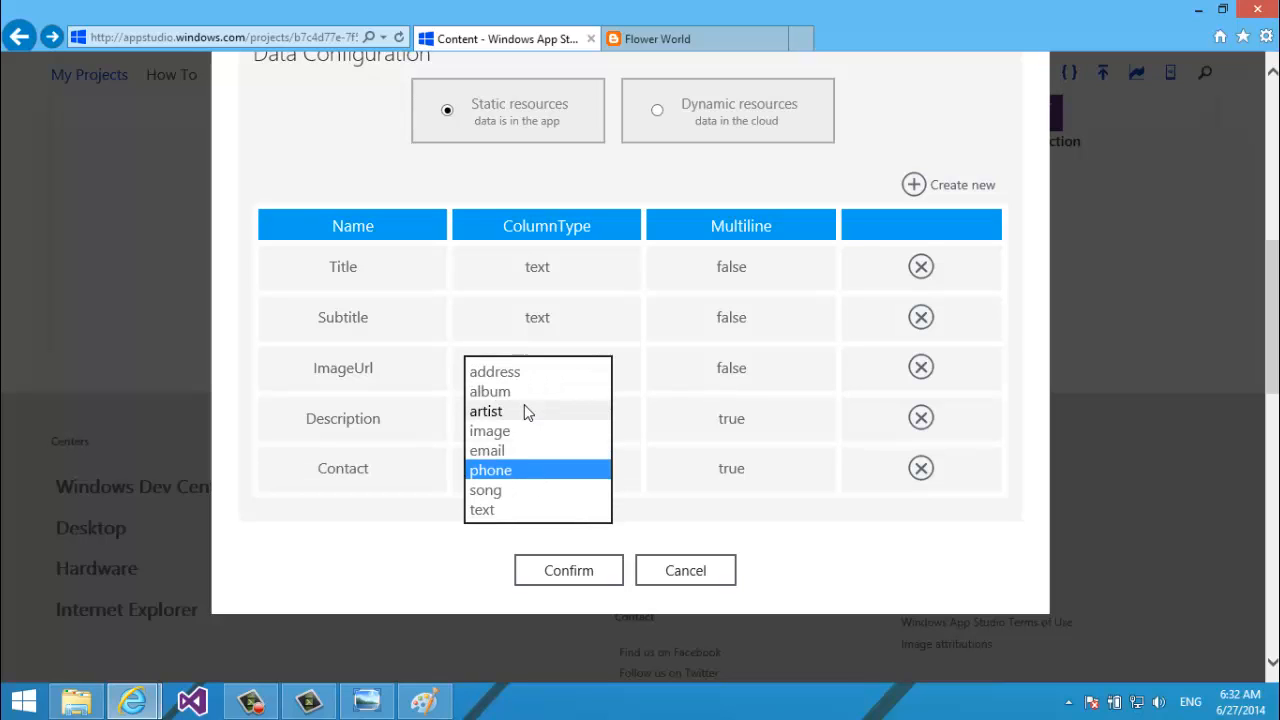
{"action": "left_click", "coordinate": [343, 471]}
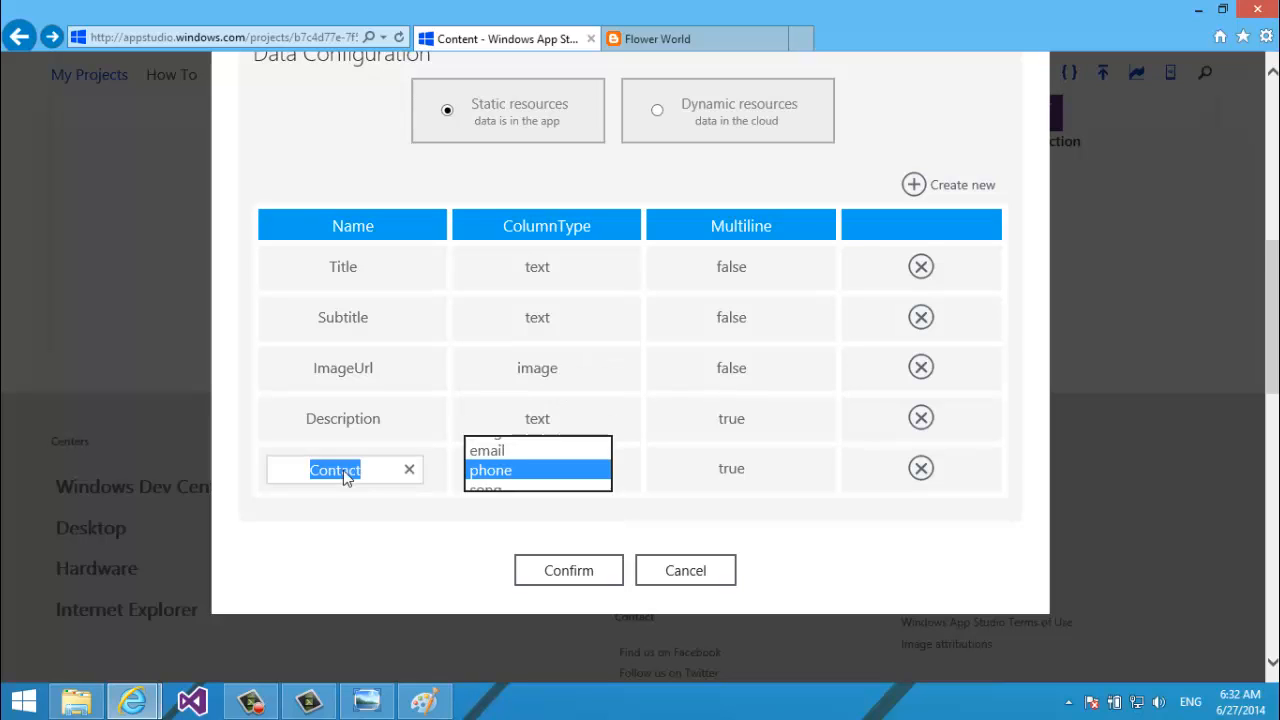
{"action": "left_click", "coordinate": [382, 516]}
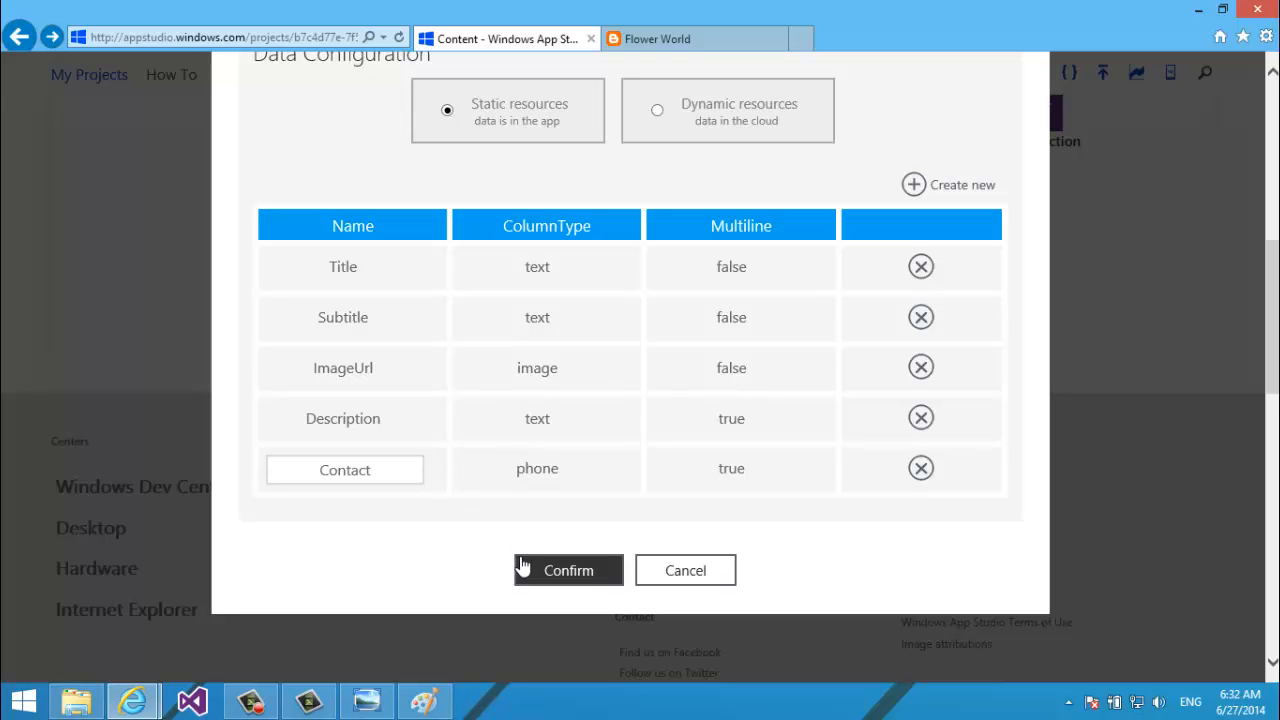
Review the column configuration and confirm adding the CSVCollection section to the EverythingElse menu.
{"action": "scroll", "coordinate": [1213, 293], "scroll_direction": "down", "scroll_amount": 1}
{"action": "scroll", "coordinate": [1226, 312], "scroll_direction": "up", "scroll_amount": 2}
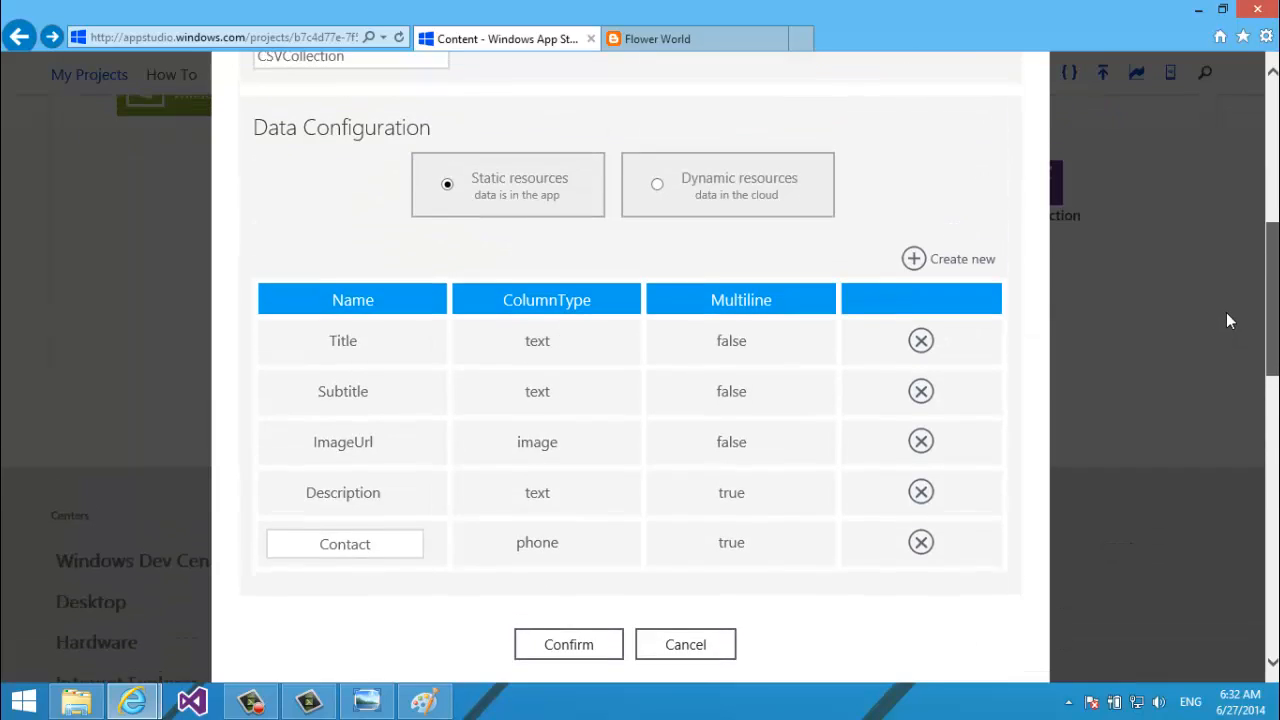
{"action": "scroll", "coordinate": [1224, 316], "scroll_direction": "down", "scroll_amount": 1}
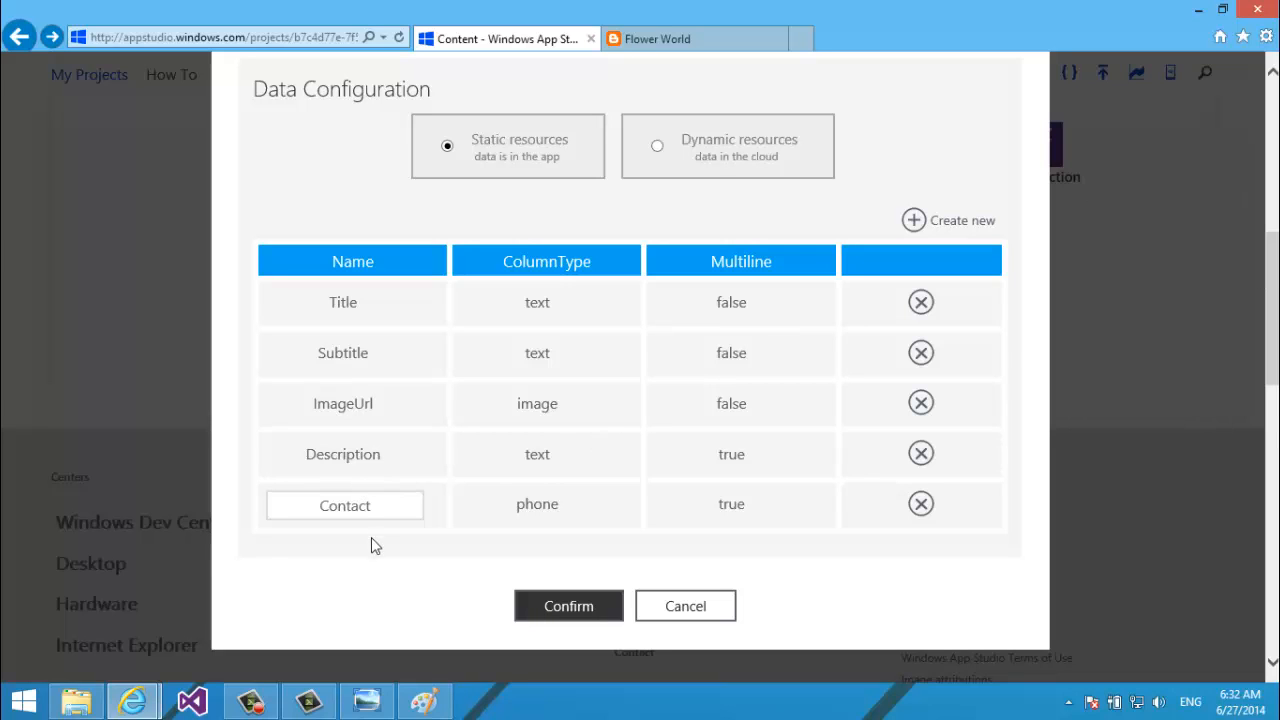
{"action": "scroll", "coordinate": [704, 287], "scroll_direction": "up", "scroll_amount": 5}
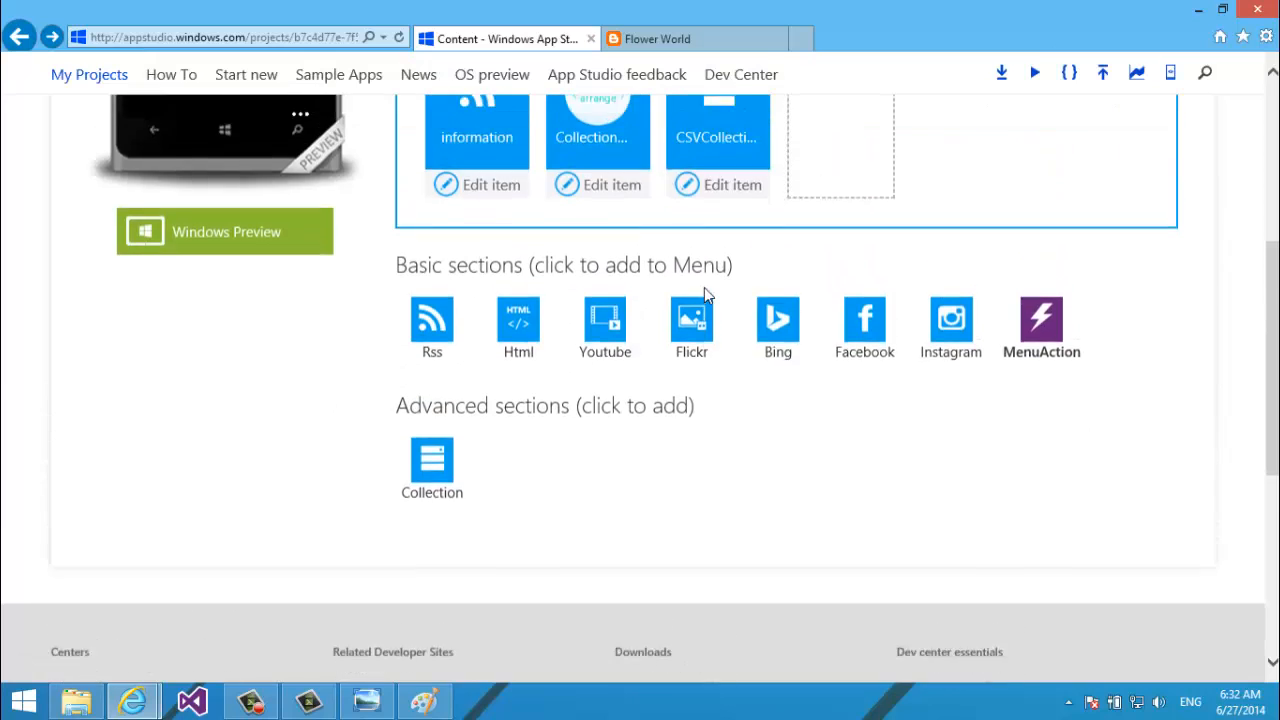
Save the app's main sections and open the CSVCollection item for editing.
{"action": "scroll", "coordinate": [704, 291], "scroll_direction": "up", "scroll_amount": 3}
{"action": "left_click", "coordinate": [1118, 342]}
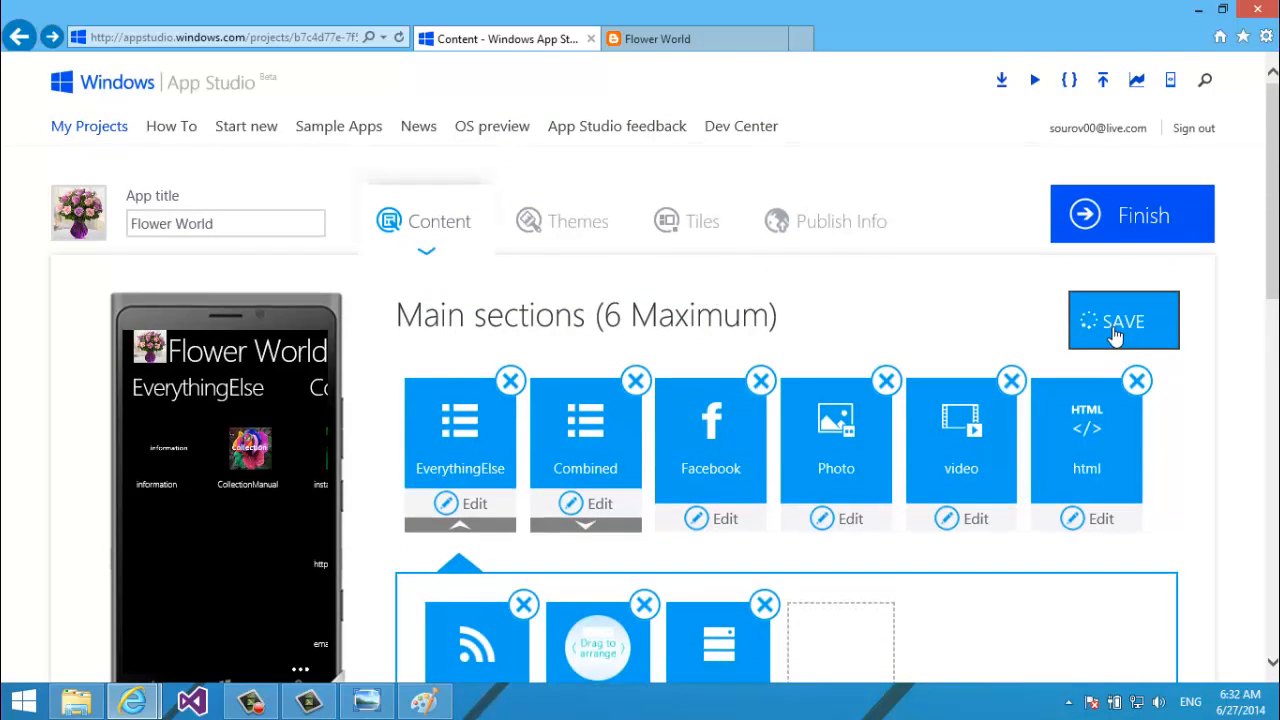
{"action": "scroll", "coordinate": [1206, 291], "scroll_direction": "down", "scroll_amount": 3}
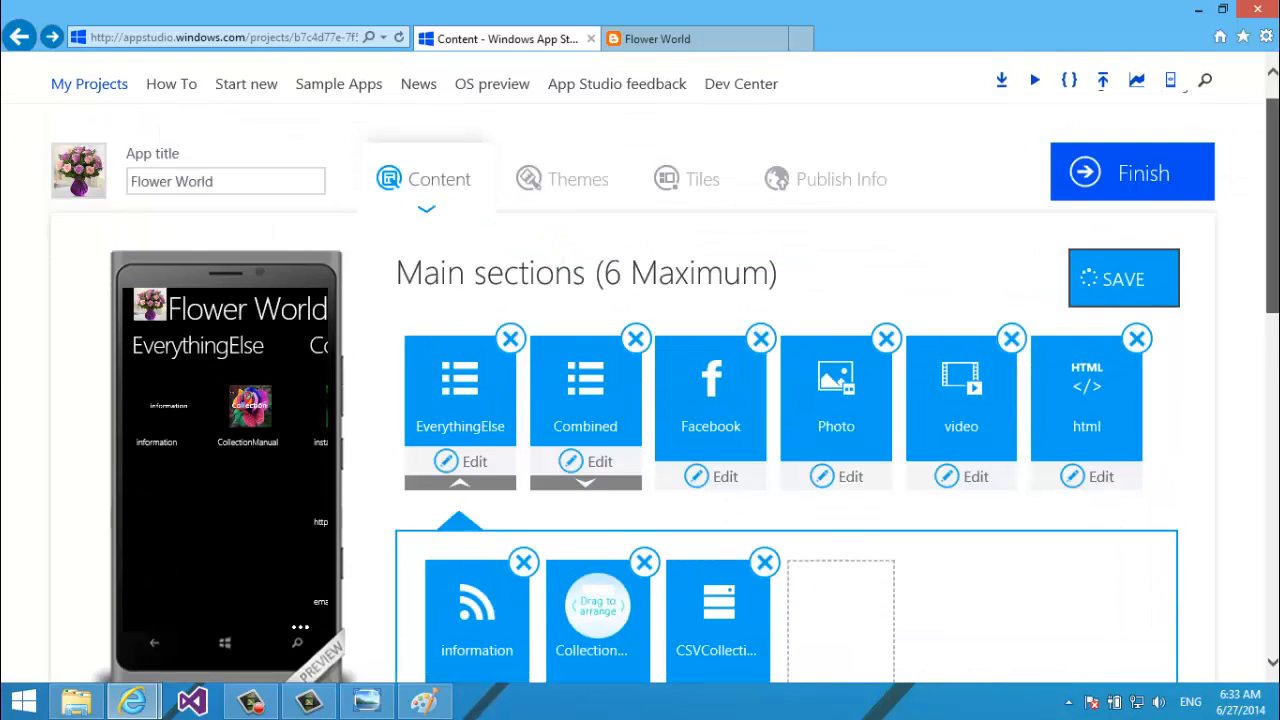
{"action": "scroll", "coordinate": [718, 480], "scroll_direction": "down", "scroll_amount": 1}
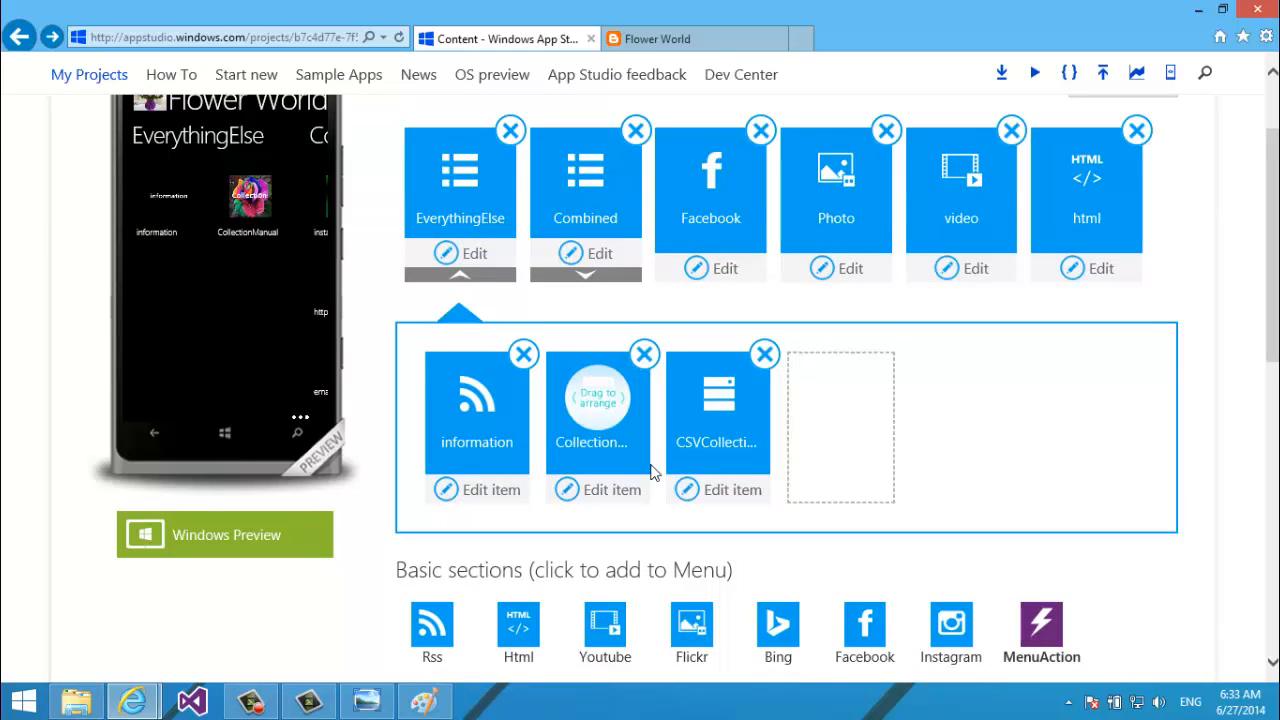
{"action": "left_click", "coordinate": [718, 492]}
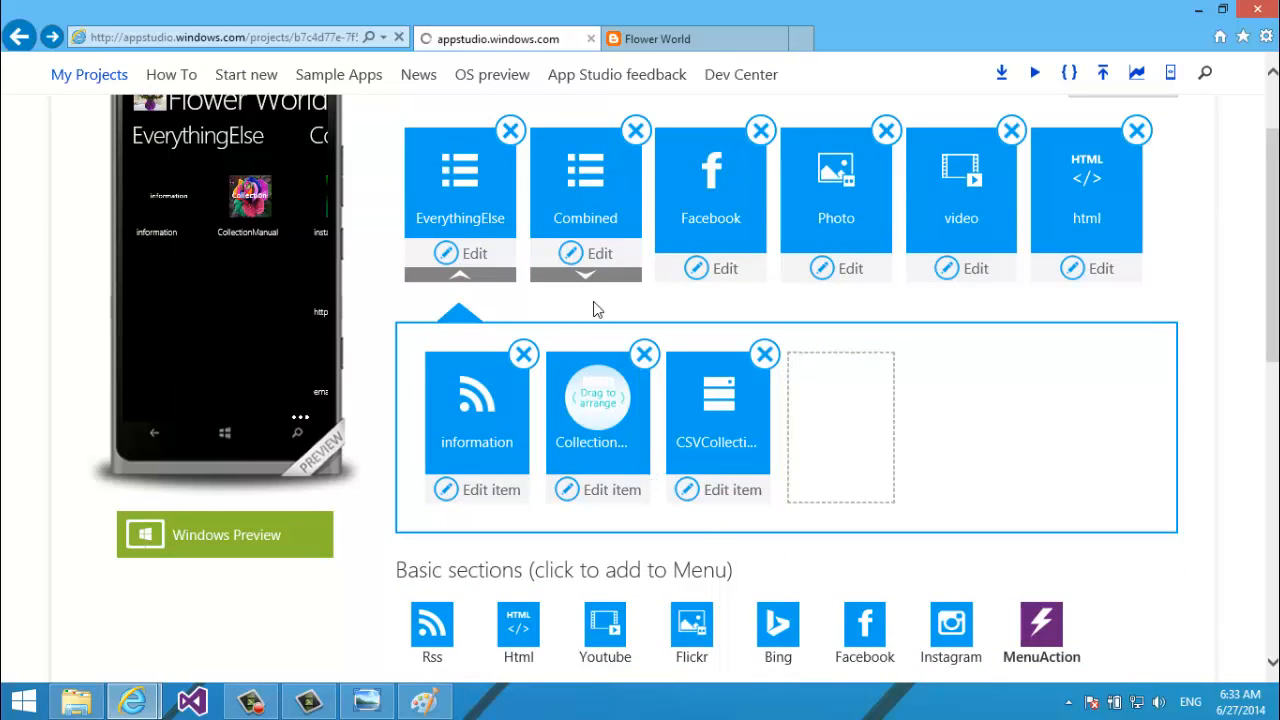
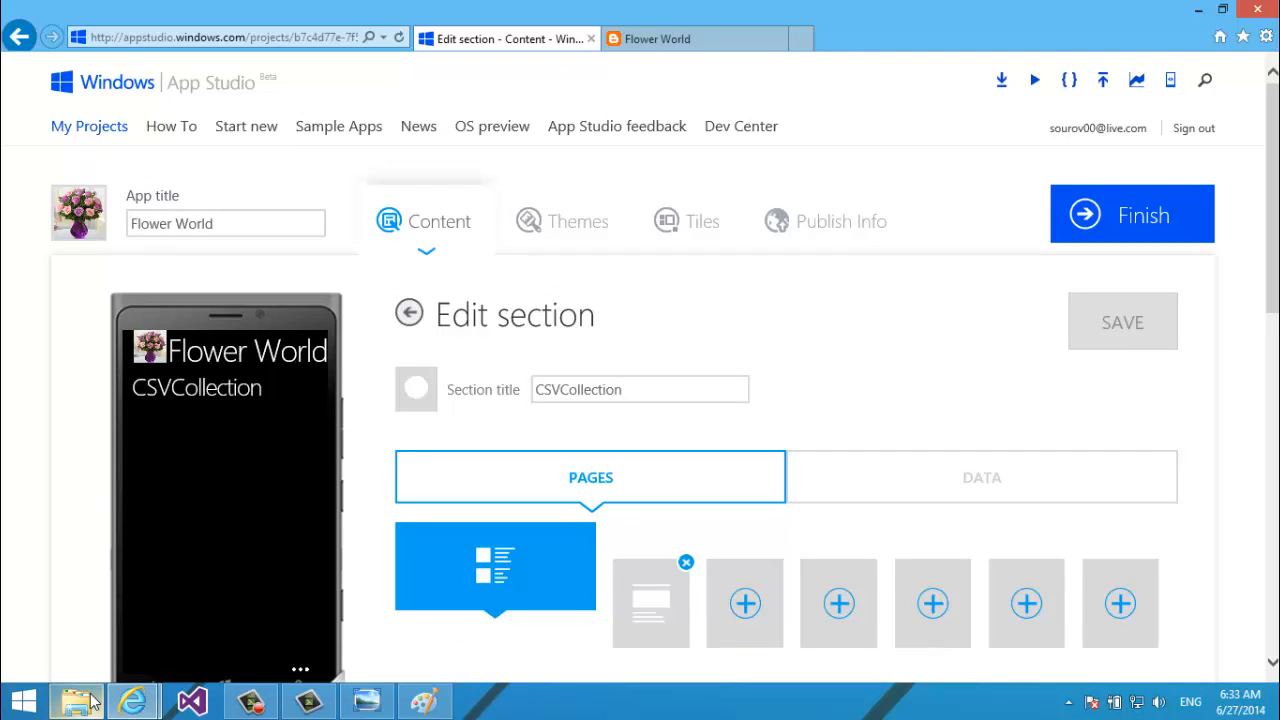
From the section image's computer file chooser, open WhitePurpleRose.jpg in Paint and allow the program to run.
{"action": "left_click", "coordinate": [416, 389]}
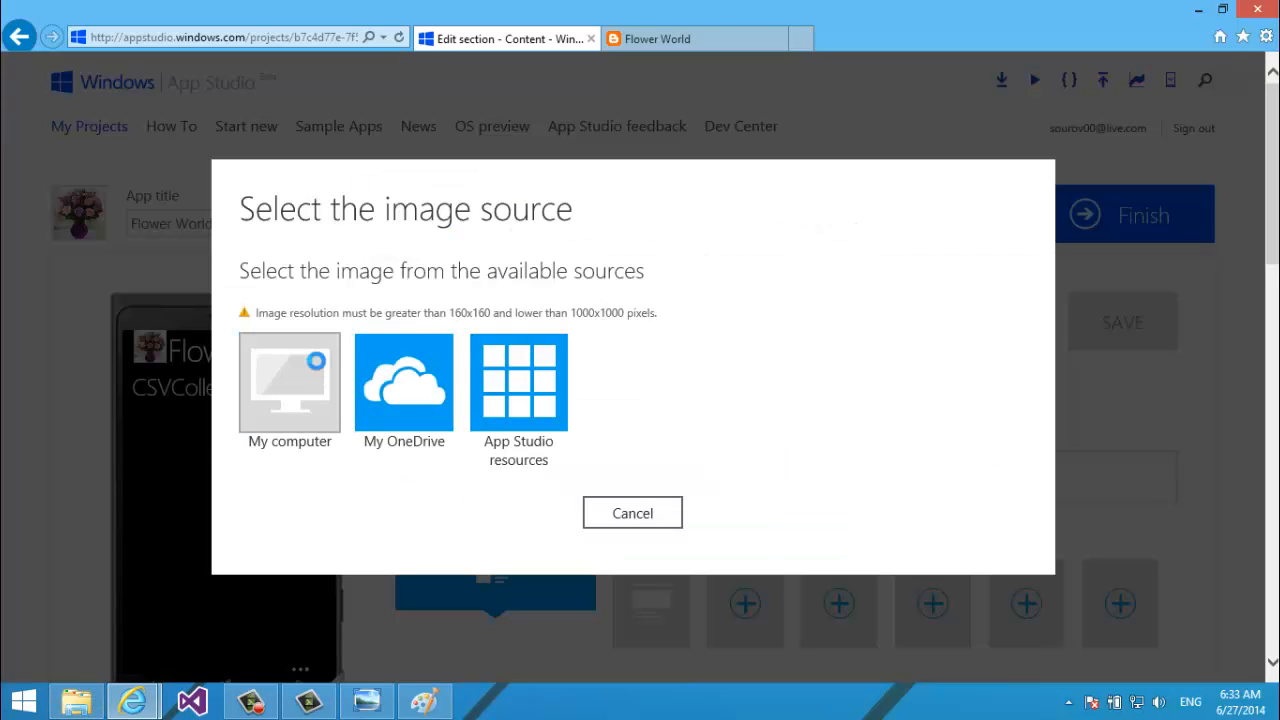
{"action": "left_click", "coordinate": [318, 368]}
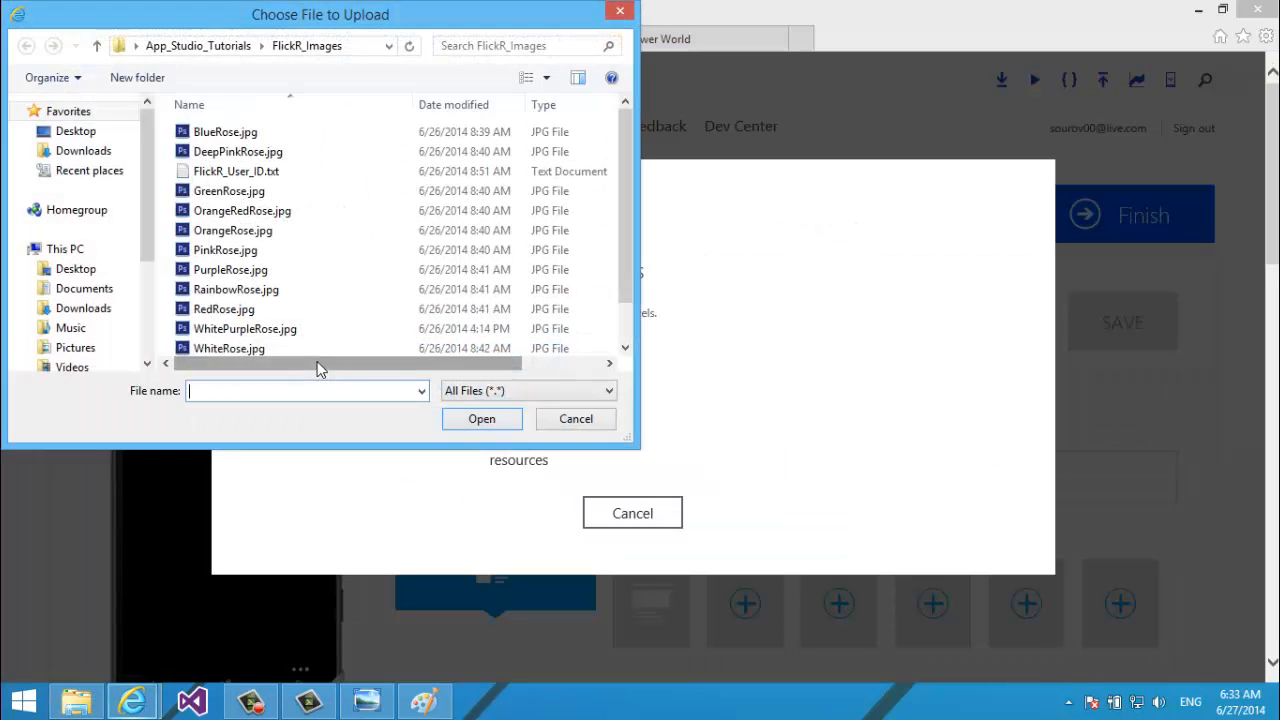
{"action": "left_click", "coordinate": [232, 334]}
{"action": "right_click", "coordinate": [232, 332]}
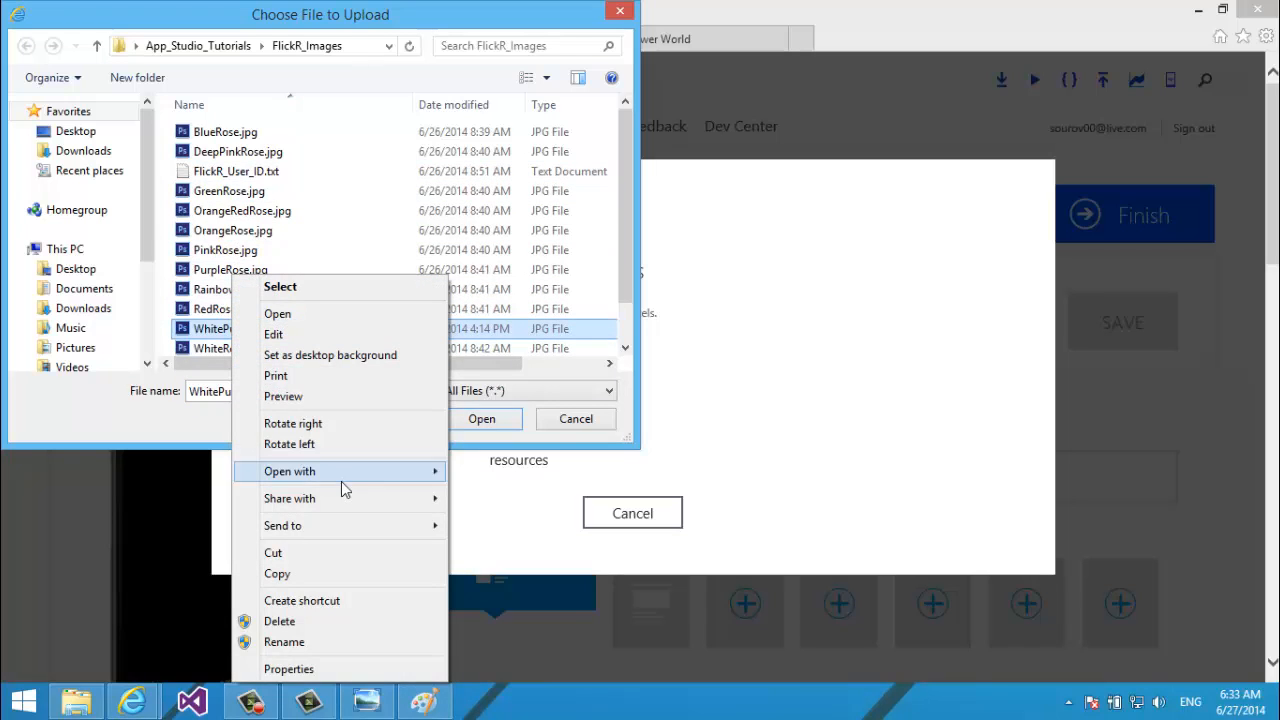
{"action": "mouse_move", "coordinate": [341, 478]}
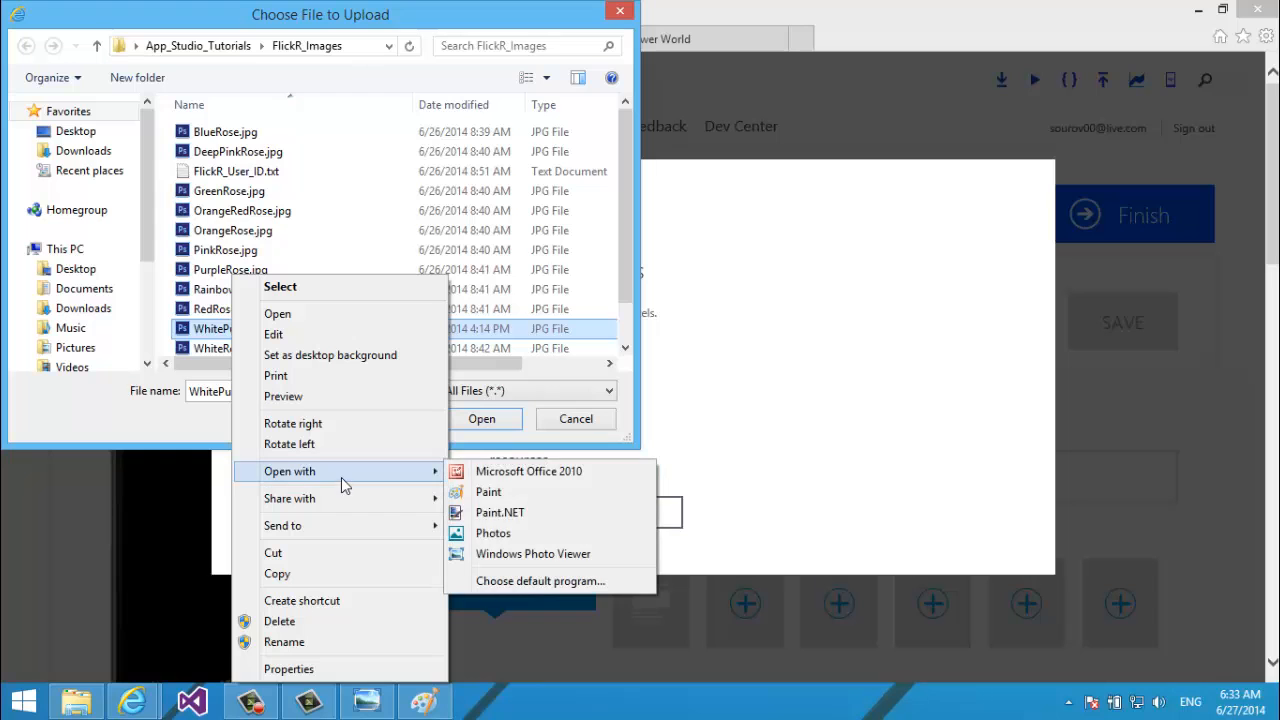
{"action": "left_click", "coordinate": [563, 496]}
{"action": "left_click", "coordinate": [735, 442]}
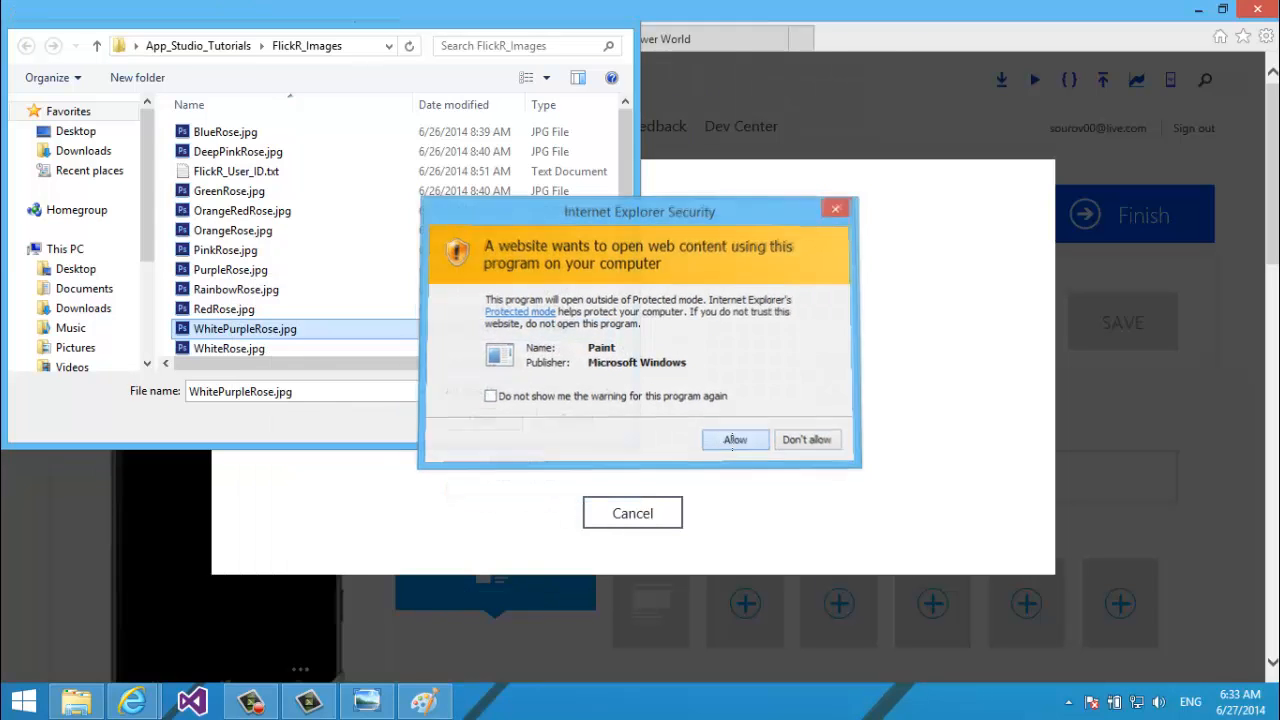
Resize the rose image to 160 pixels horizontally, with the aspect ratio maintained.
{"action": "left_click", "coordinate": [172, 78]}
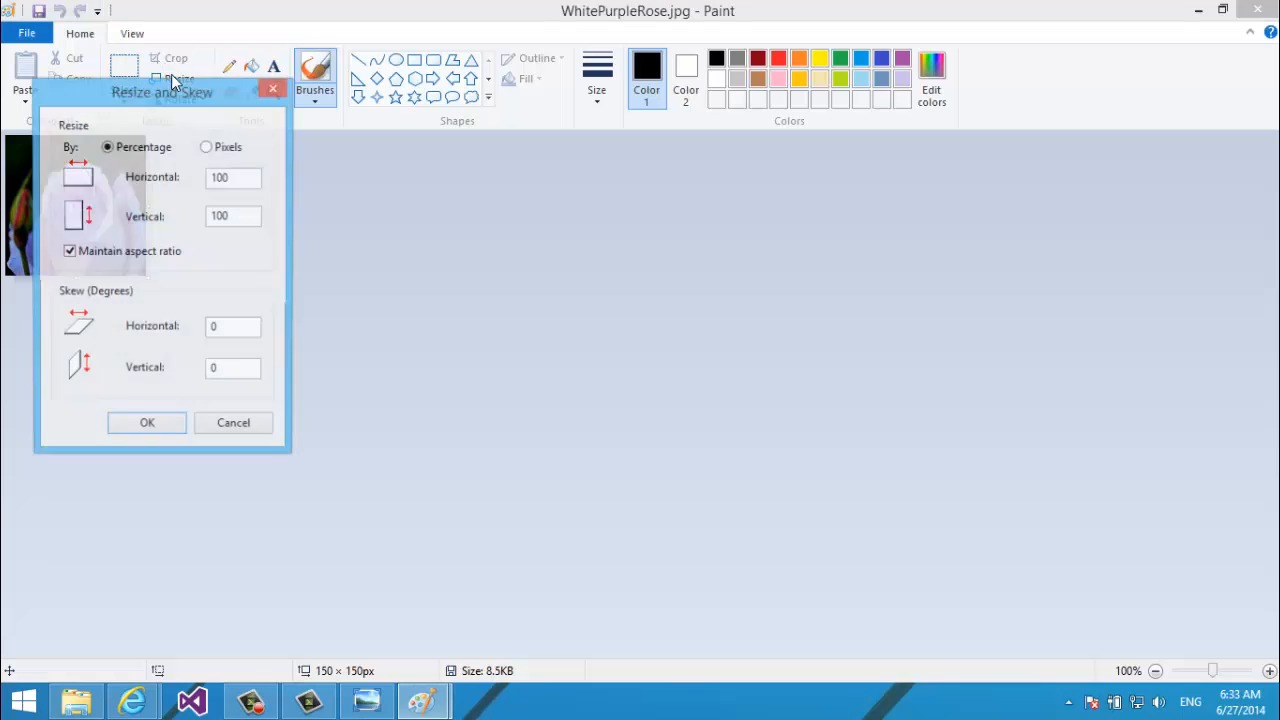
{"action": "left_click", "coordinate": [231, 153]}
{"action": "key", "text": "shift+Home"}
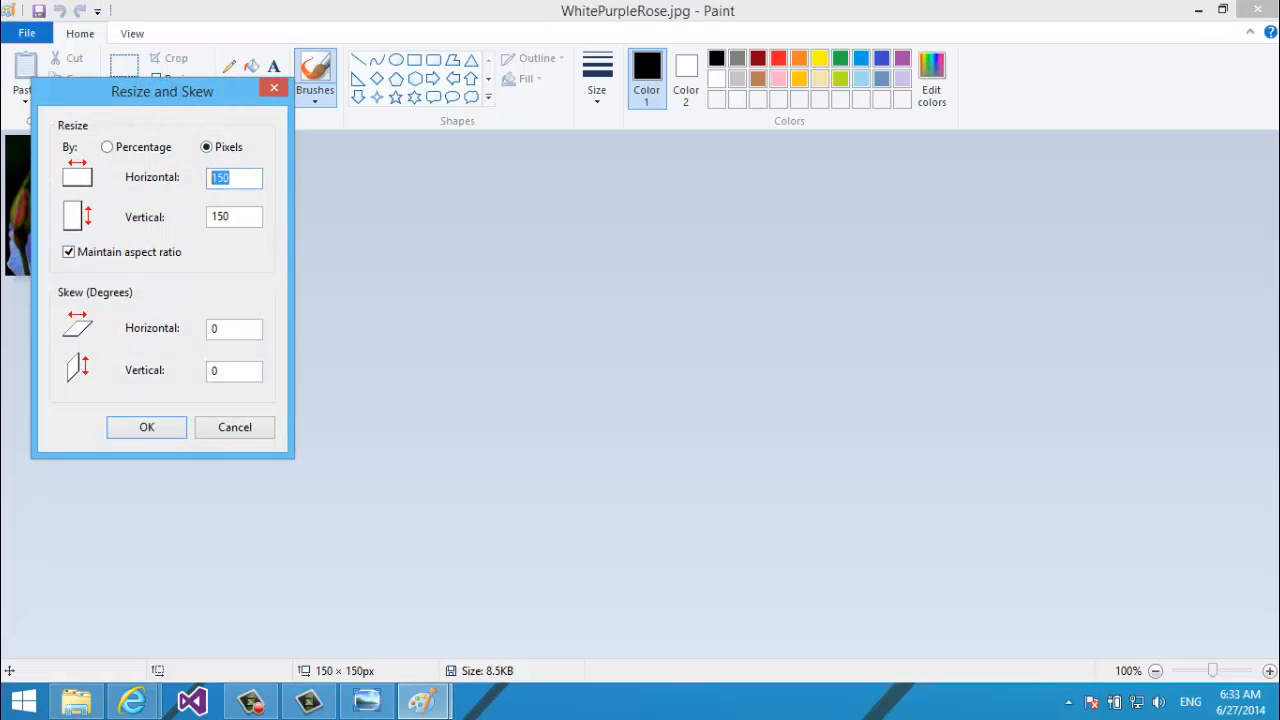
{"action": "type", "text": "160"}
{"action": "key", "text": "Return"}
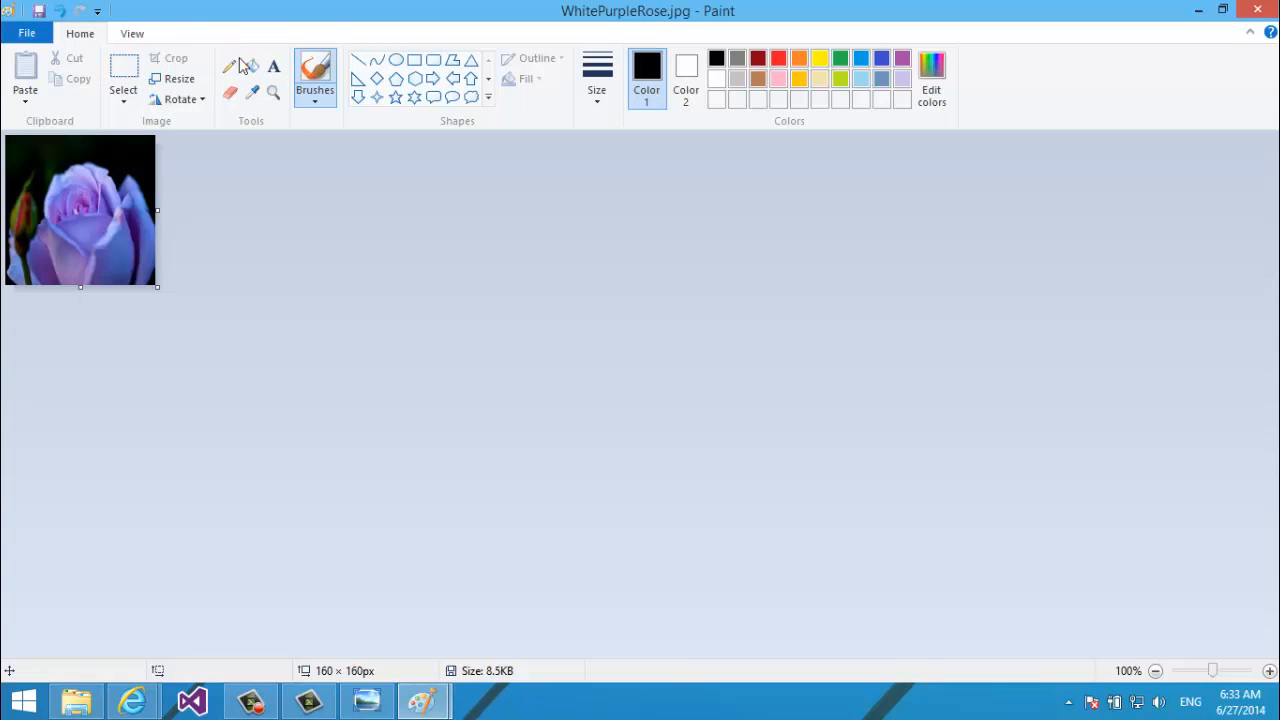
Add the text "CSV Collection" in a text box about 141 × 63 px across the middle of the rose.
{"action": "left_click", "coordinate": [270, 68]}
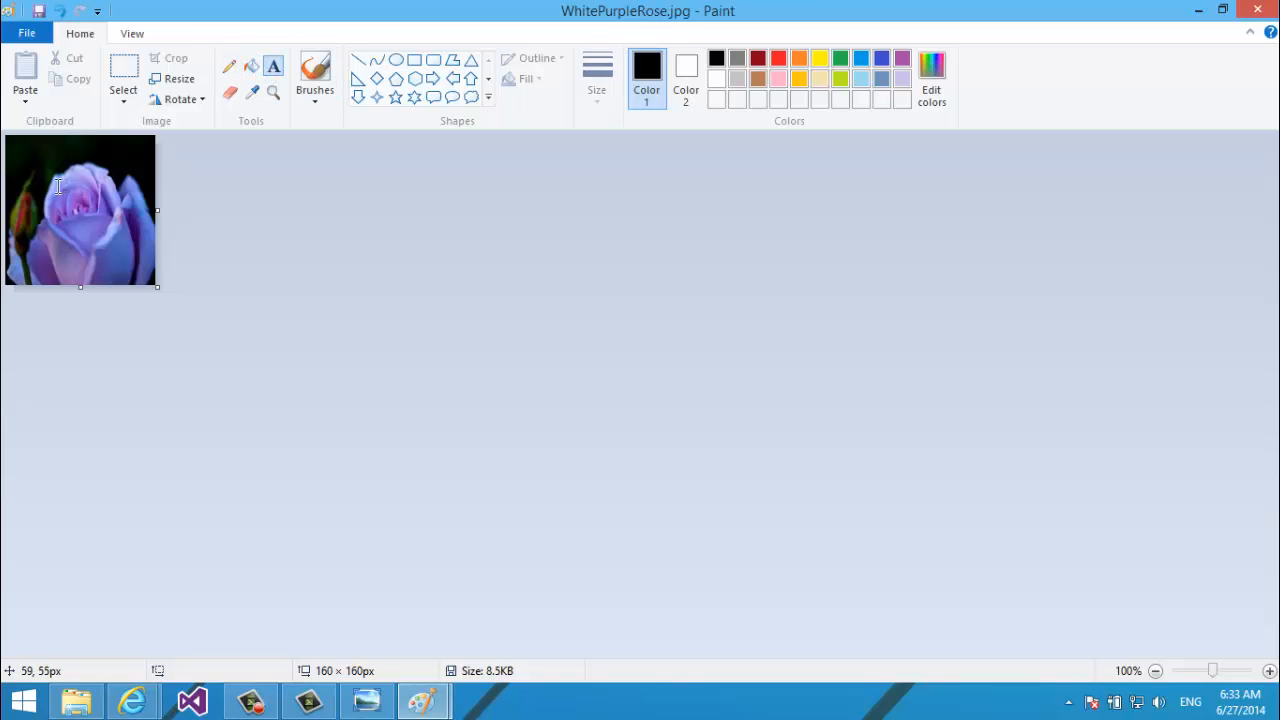
{"action": "left_click_drag", "start_coordinate": [15, 184], "coordinate": [150, 245]}
{"action": "type", "text": "CV C"}
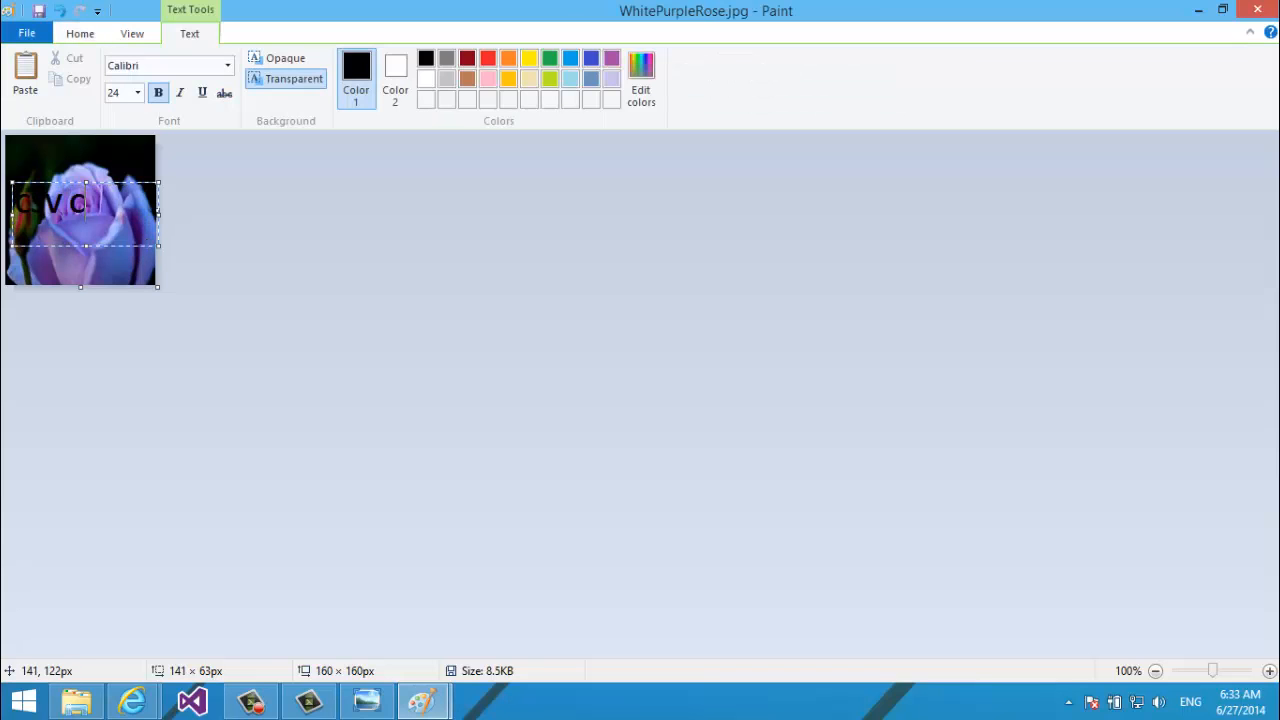
{"action": "type", "text": "ollection"}
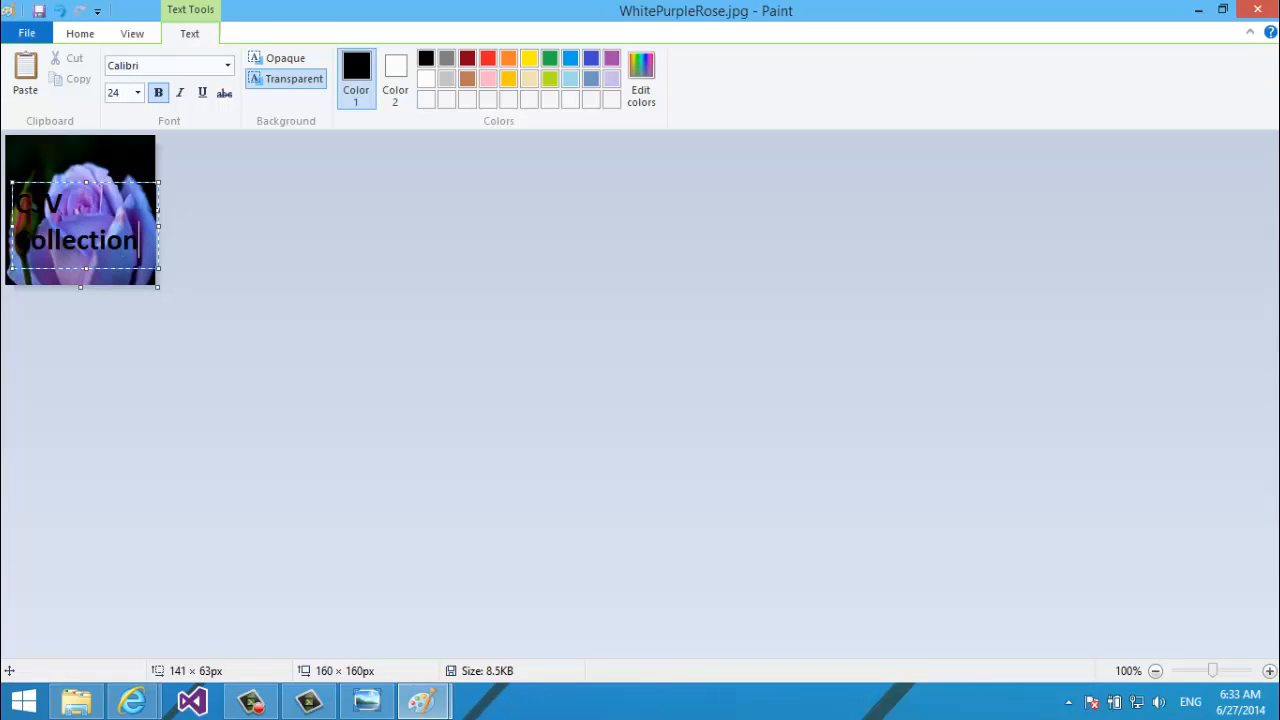
Set the font size of the whole "CSV Collection" text to 26.
{"action": "key", "text": "ctrl+a"}
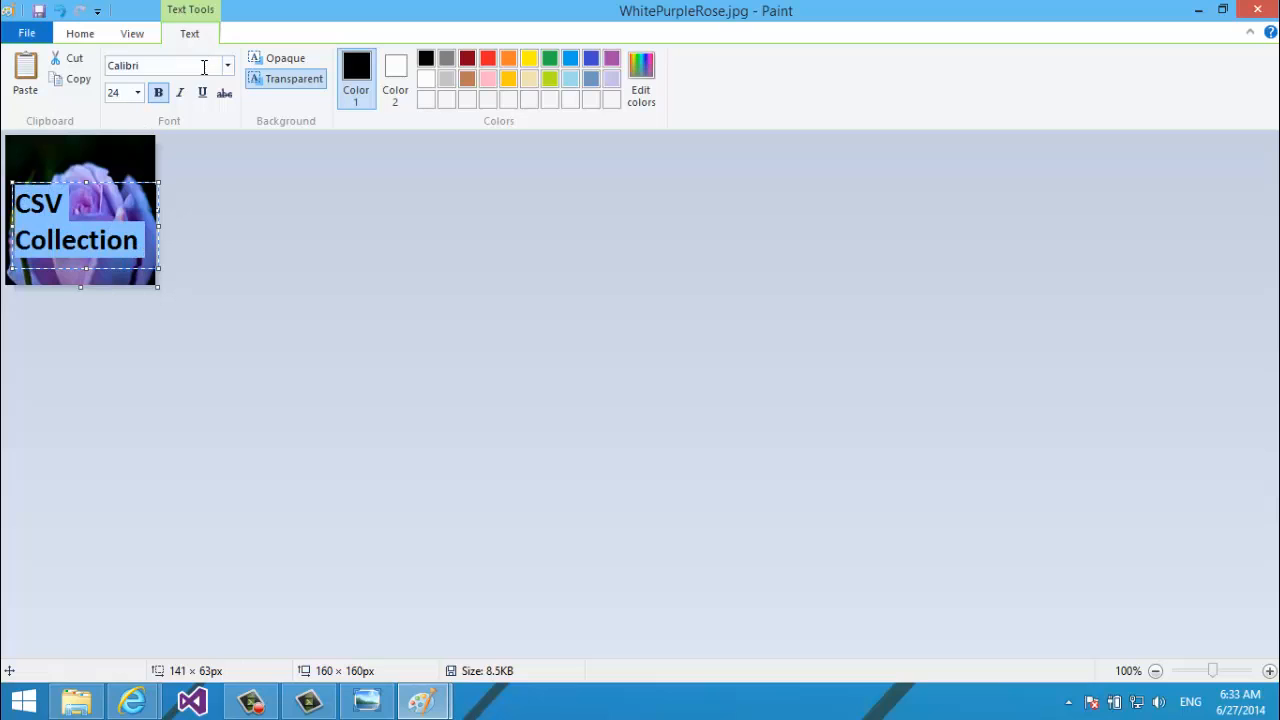
{"action": "left_click", "coordinate": [137, 93]}
{"action": "left_click", "coordinate": [132, 241]}
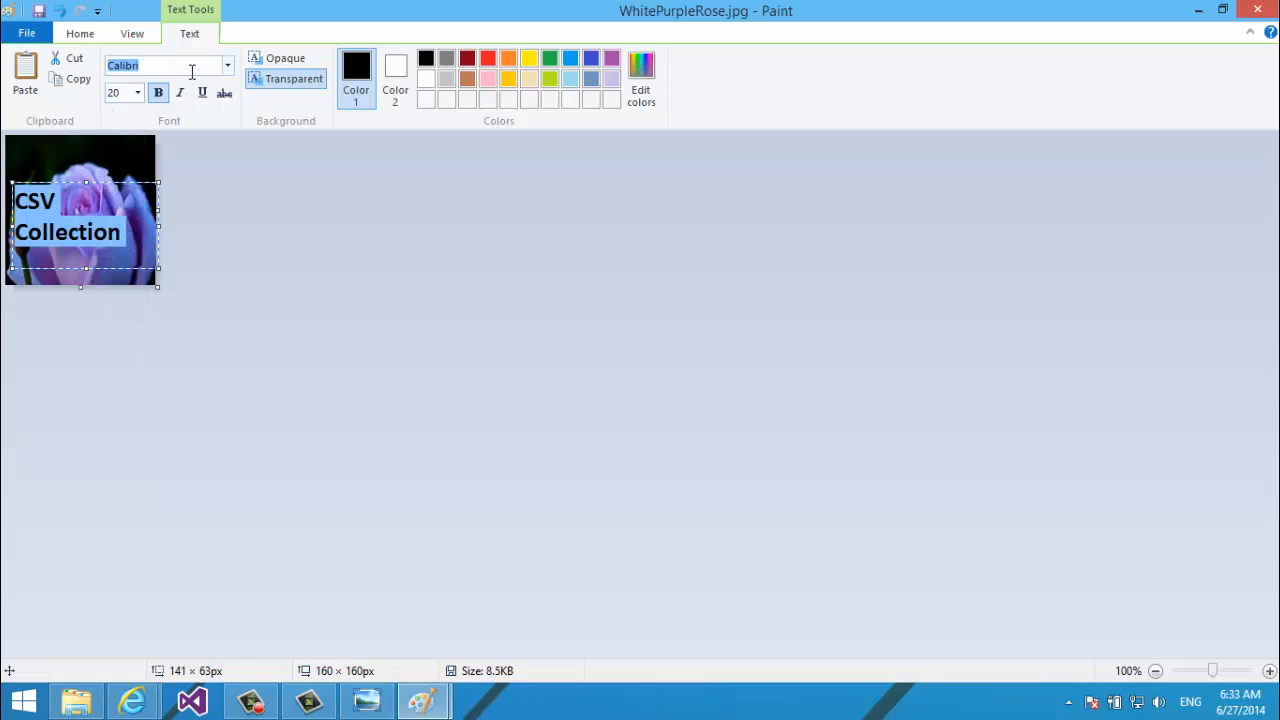
{"action": "left_click", "coordinate": [227, 68]}
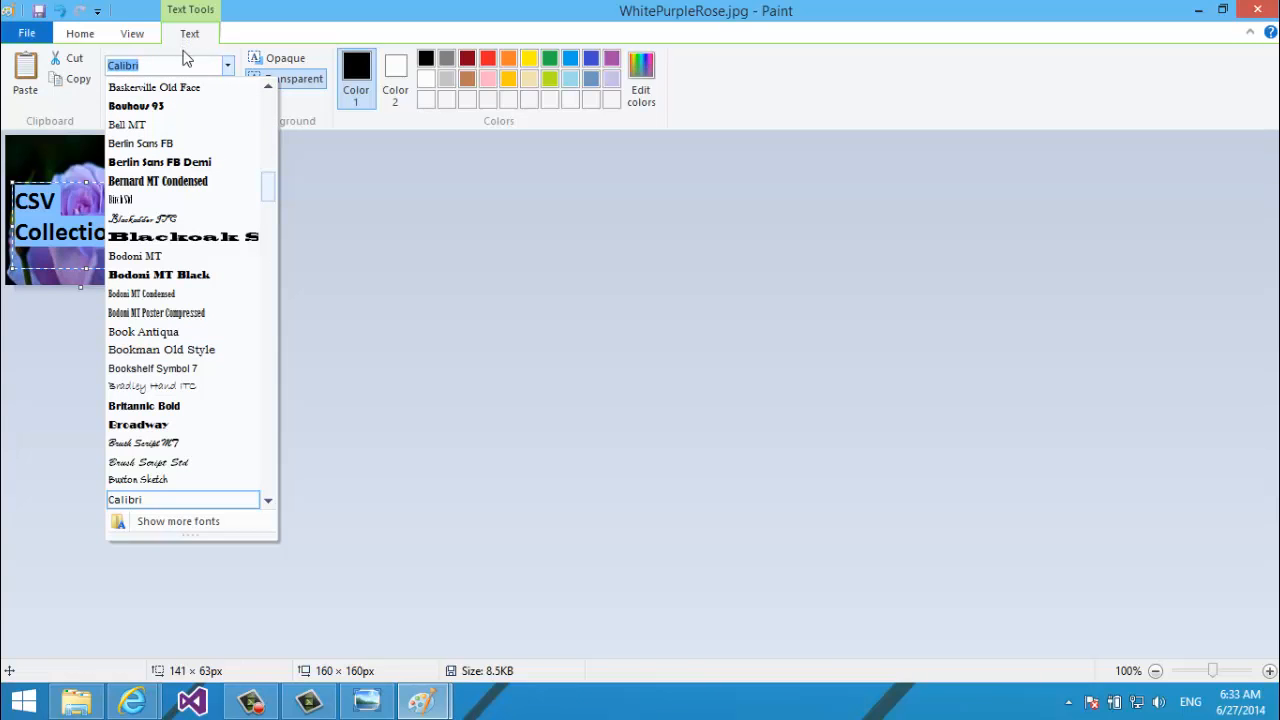
{"action": "left_click", "coordinate": [403, 262]}
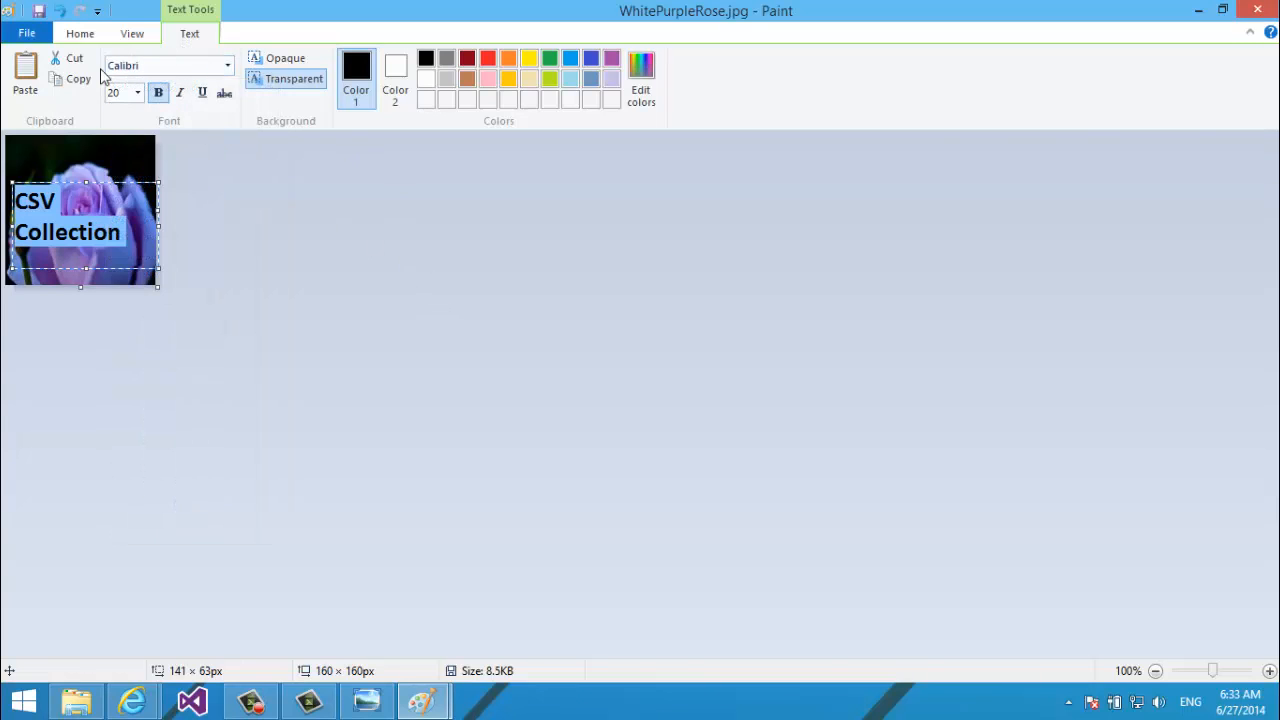
{"action": "left_click", "coordinate": [137, 92]}
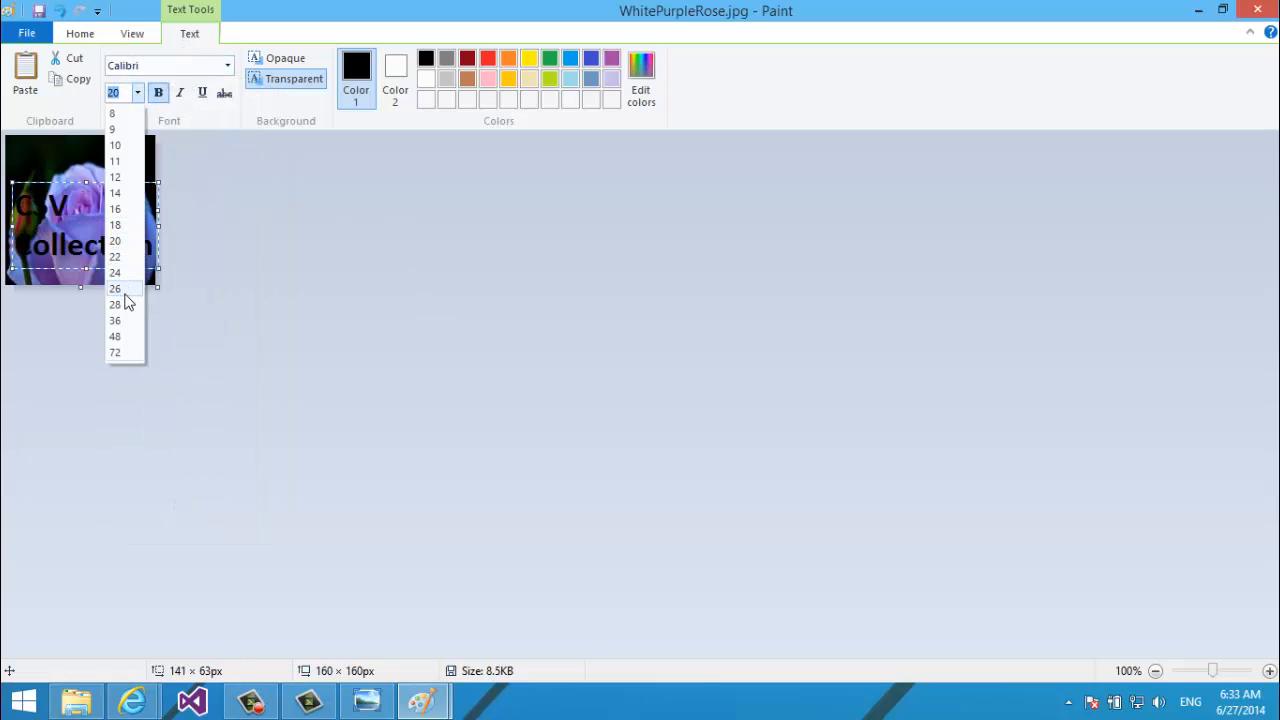
{"action": "left_click", "coordinate": [122, 290]}
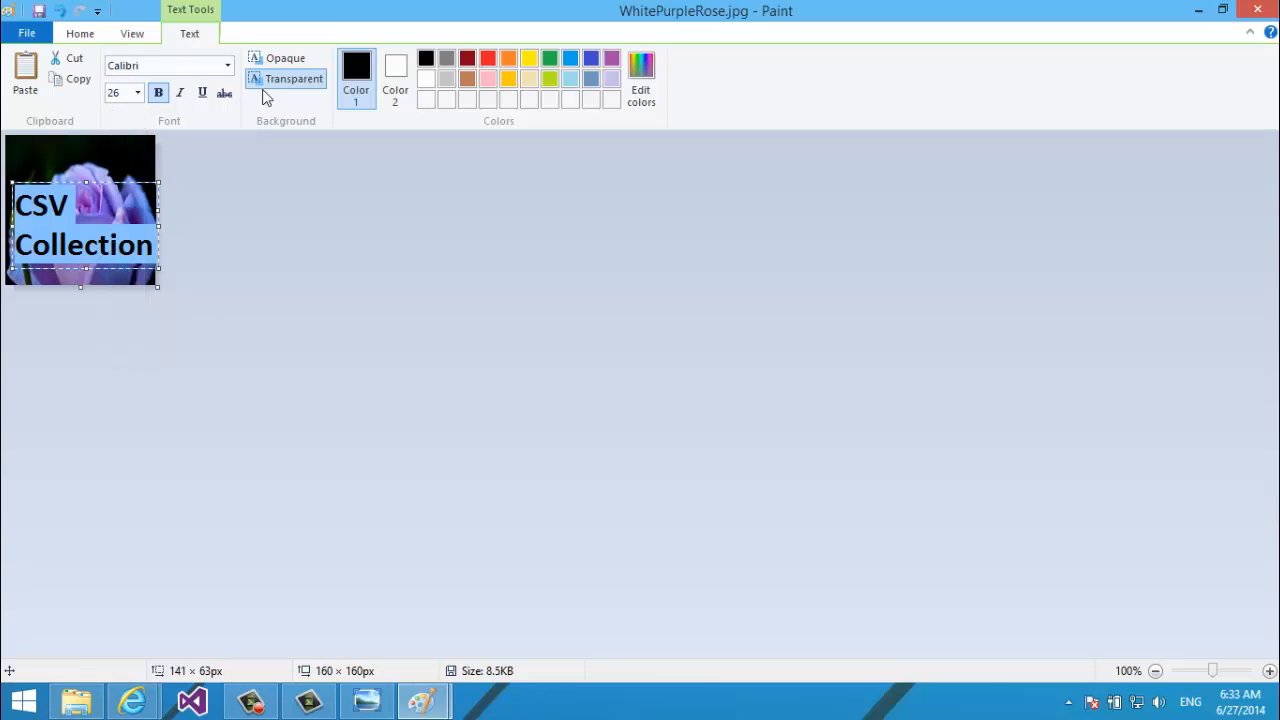
Try centring the word CSV above Collection, and undo the placed text.
{"action": "left_click", "coordinate": [20, 222]}
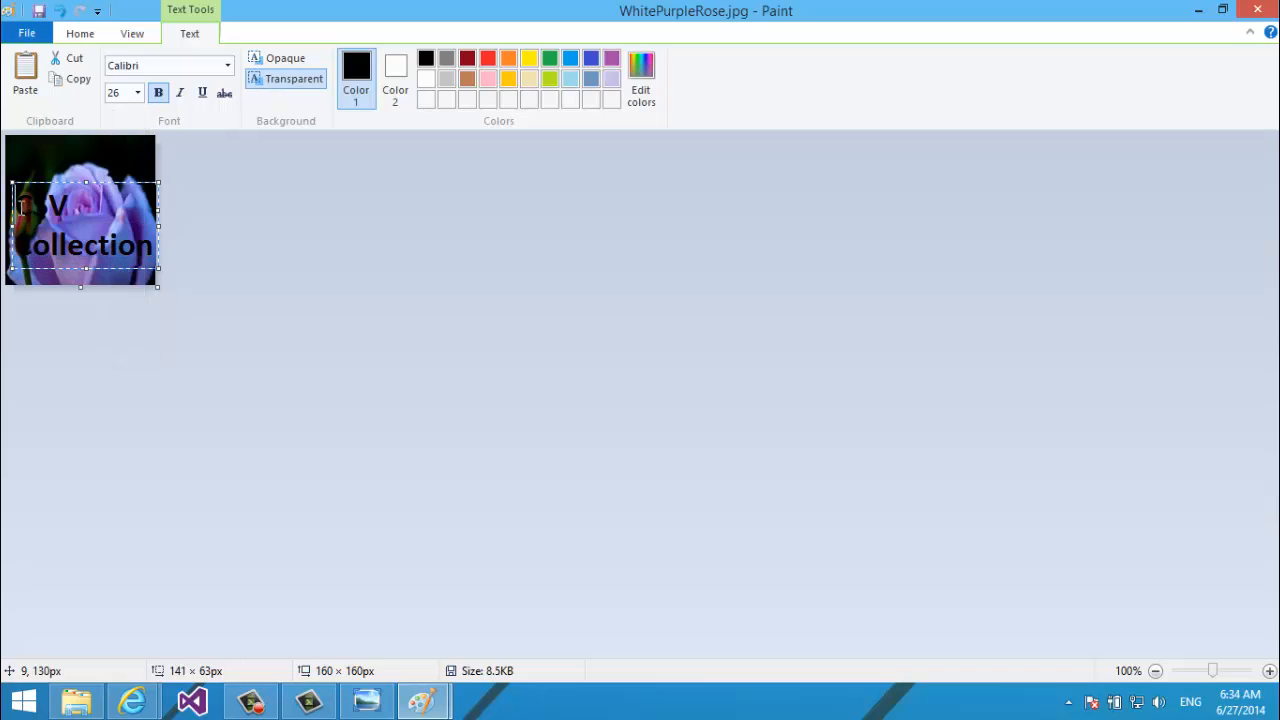
{"action": "type", "text": "CS"}
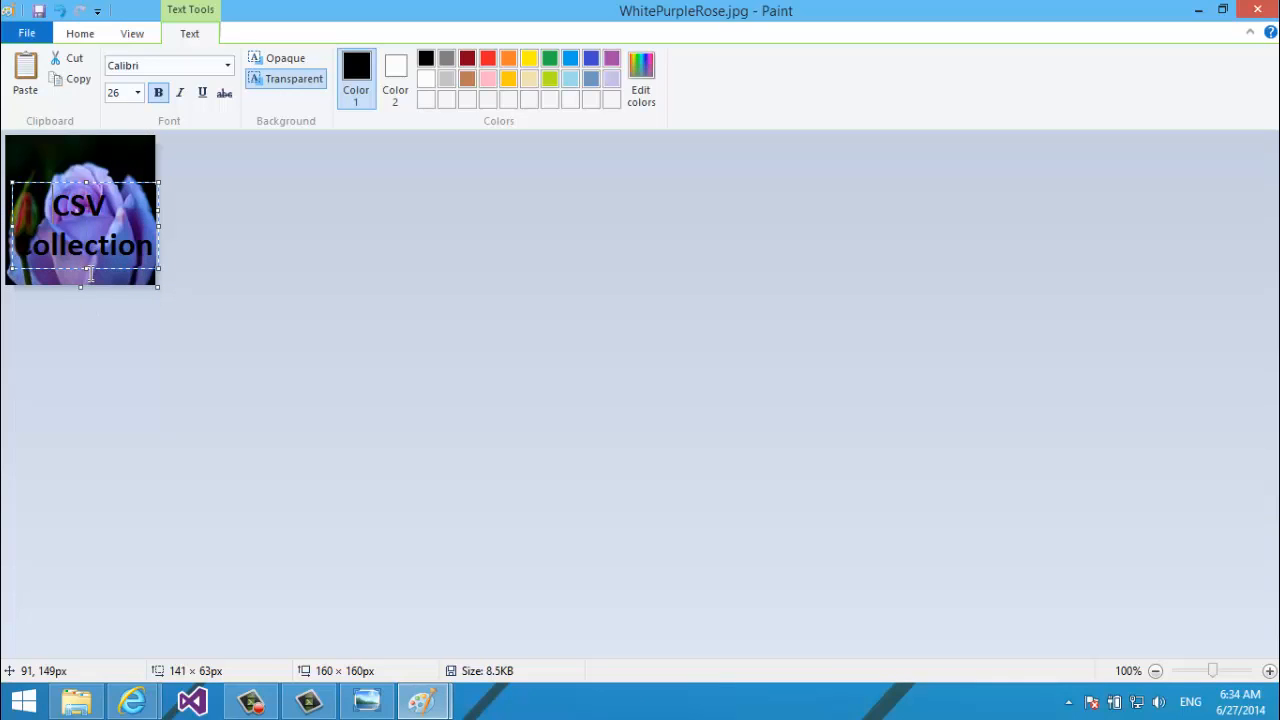
{"action": "left_click", "coordinate": [87, 182]}
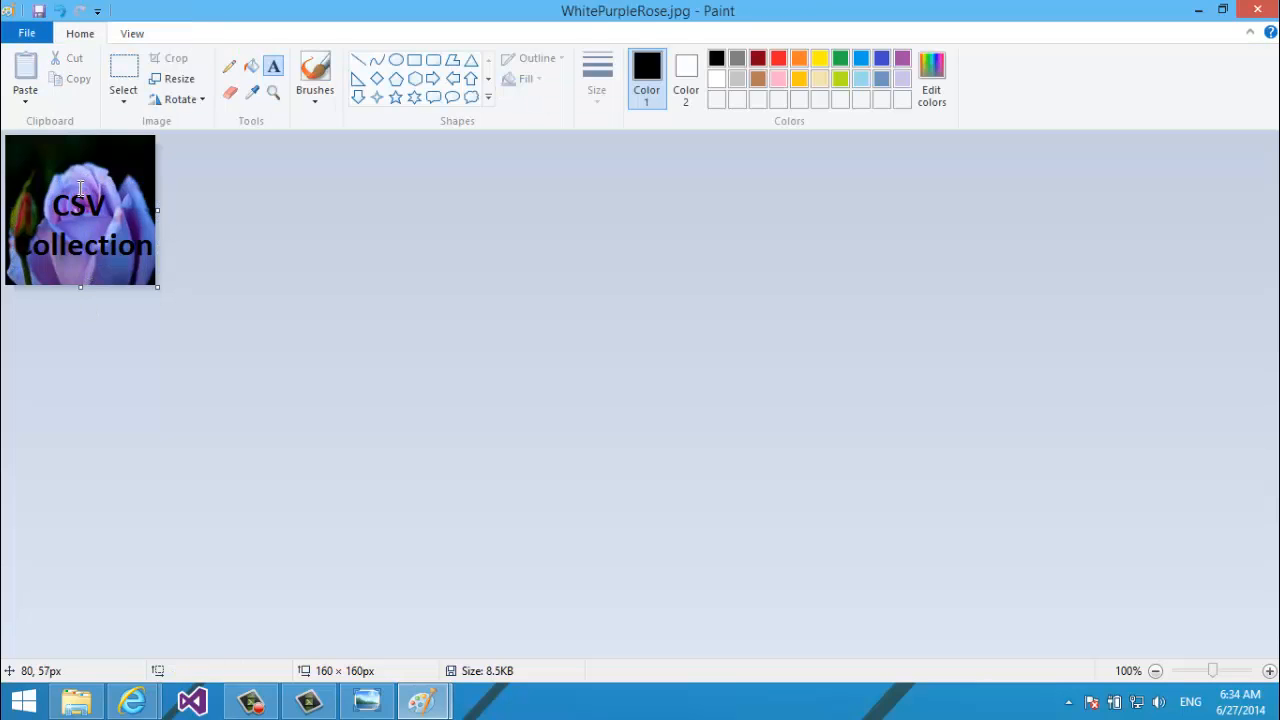
{"action": "key", "text": "ctrl+z"}
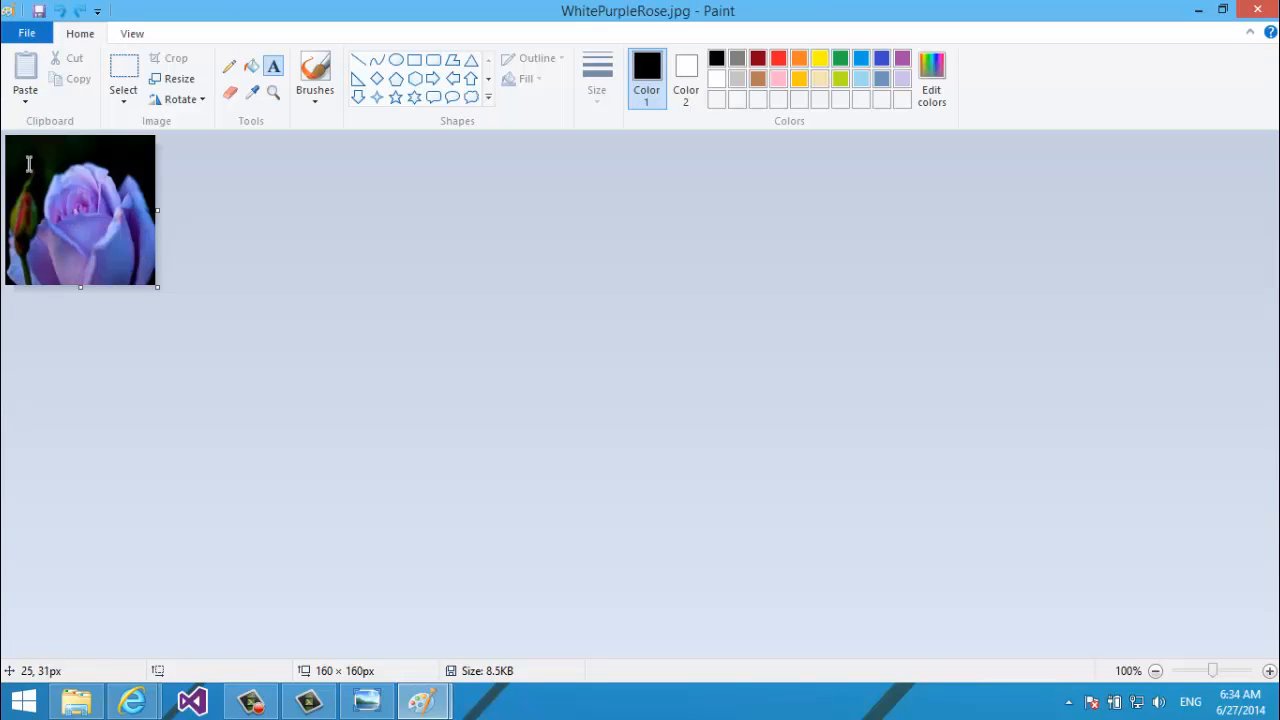
Place white "CSV Collection" text with CSV centred on the first line, in a box about 142 × 94 px over the rose.
{"action": "left_click_drag", "start_coordinate": [13, 167], "coordinate": [144, 254]}
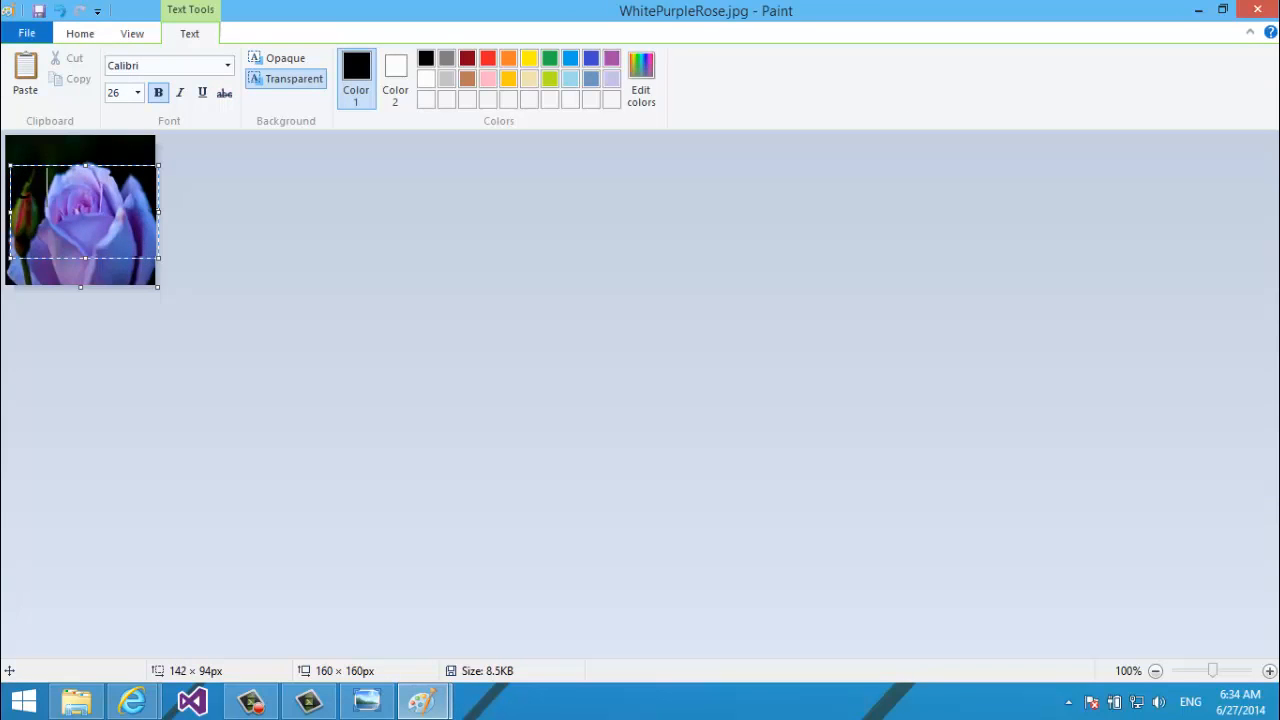
{"action": "type", "text": "CSV Collection"}
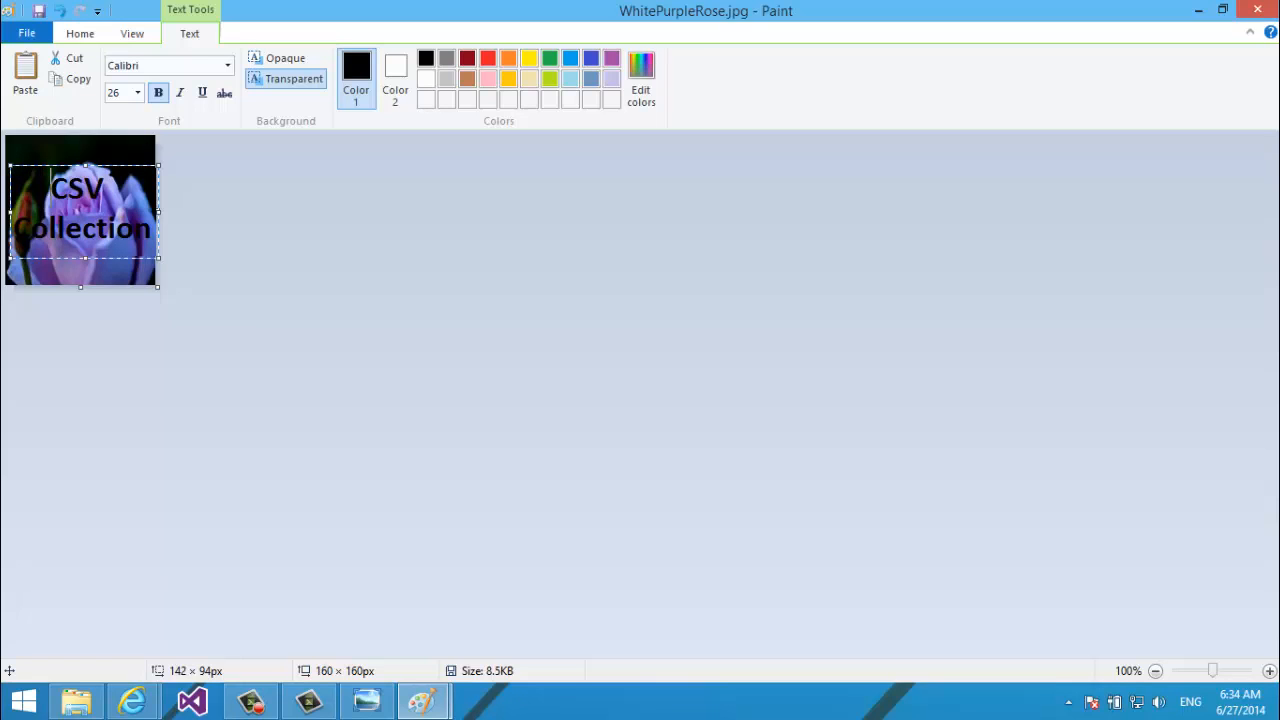
{"action": "key", "text": "shift+Down"}
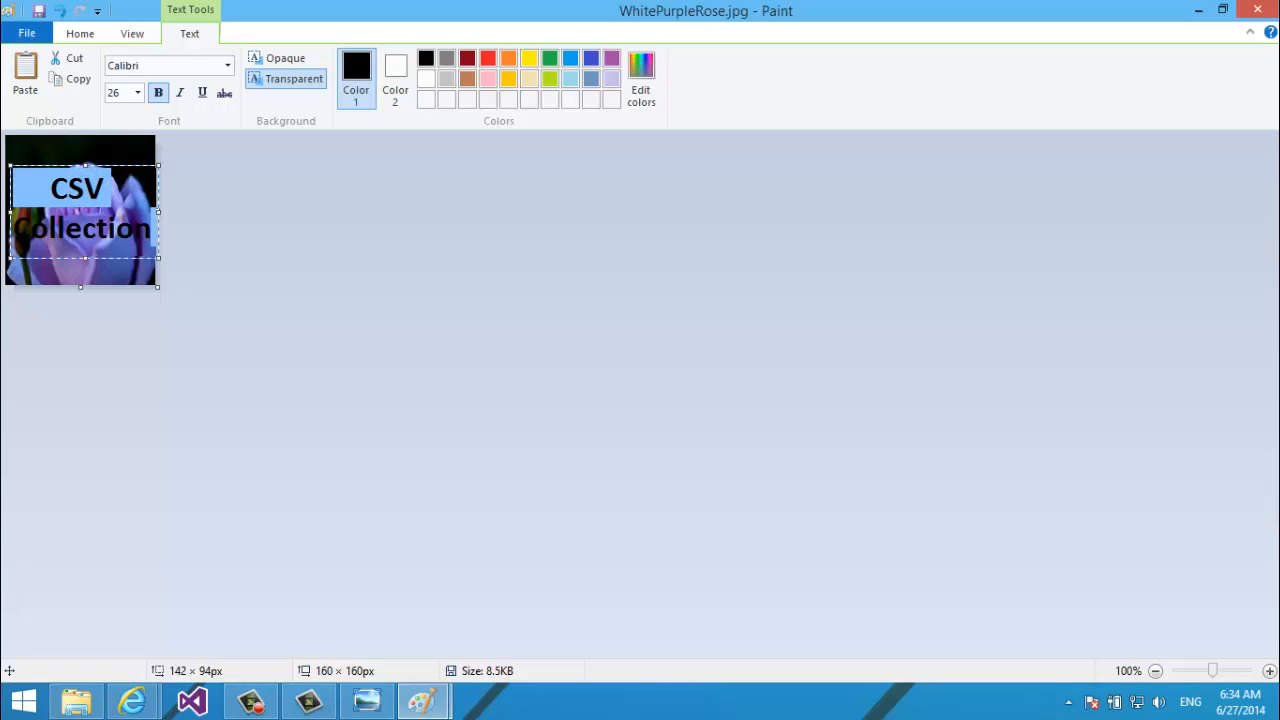
{"action": "key", "text": "shift+End"}
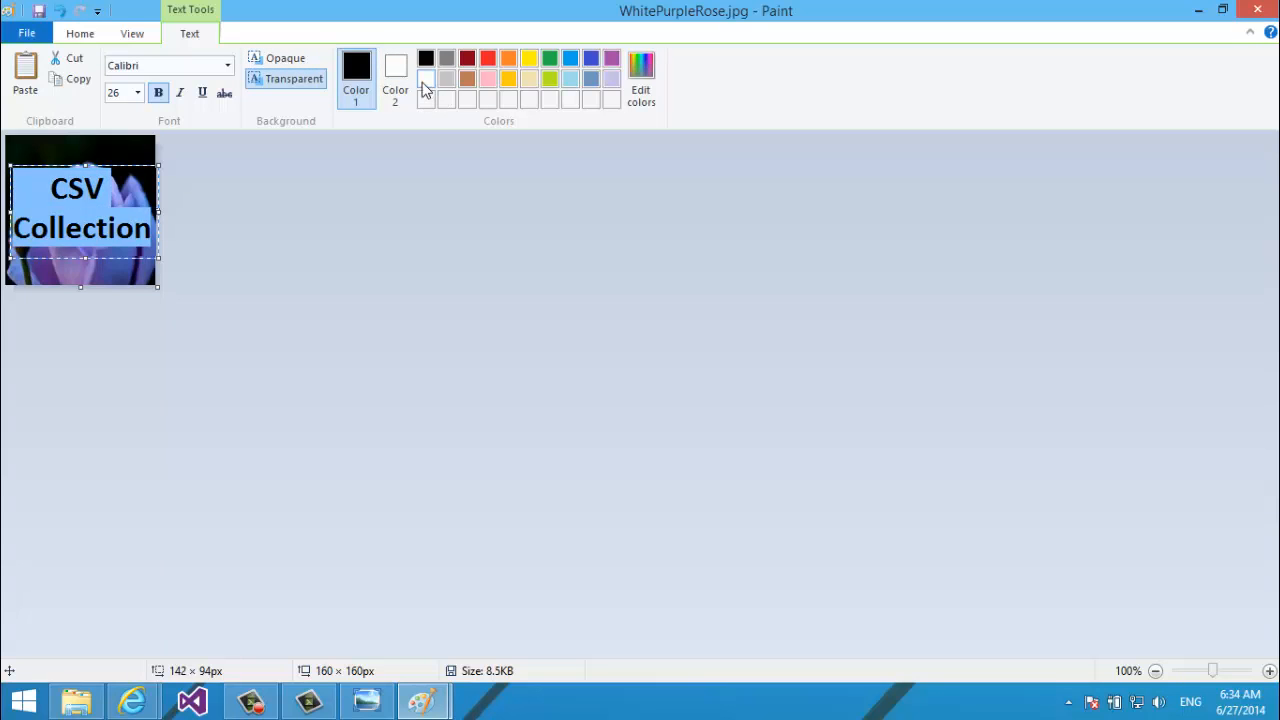
{"action": "left_click", "coordinate": [426, 79]}
{"action": "left_click", "coordinate": [36, 157]}
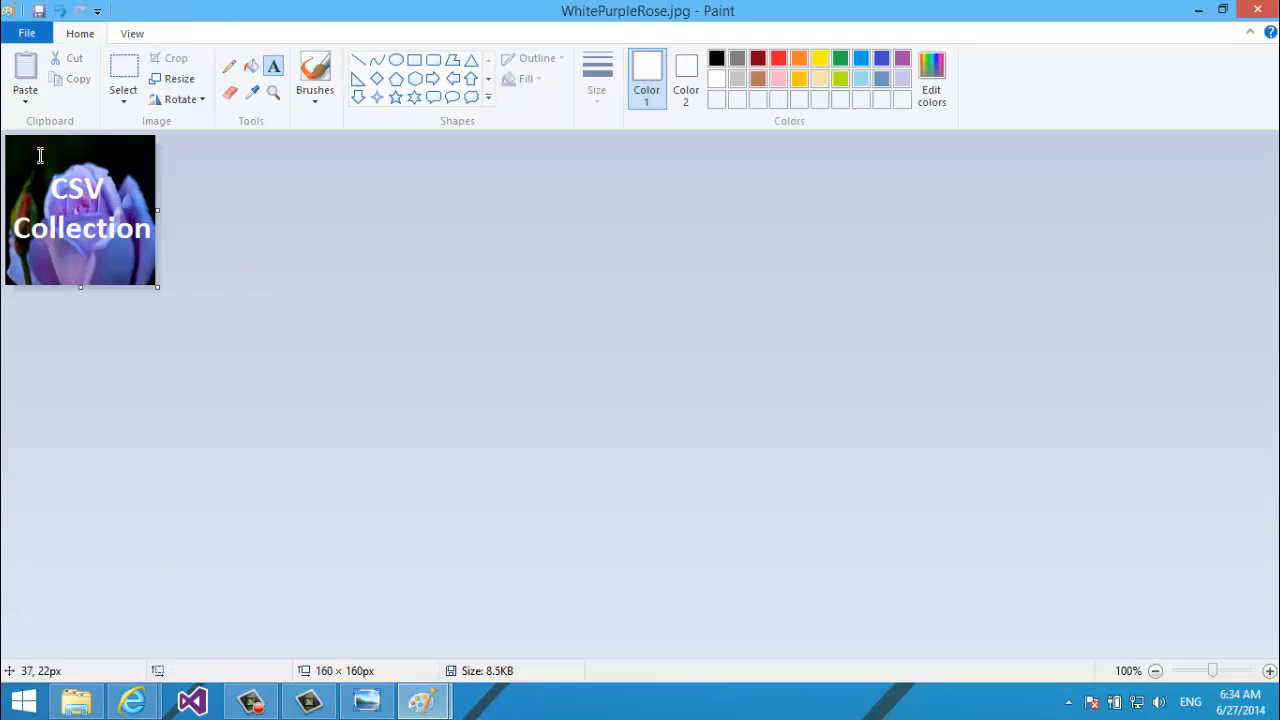
Start saving the captioned rose as a PNG picture in the Collection_CSV_Format folder under App_Studio_Tutorials.
{"action": "left_click", "coordinate": [27, 33]}
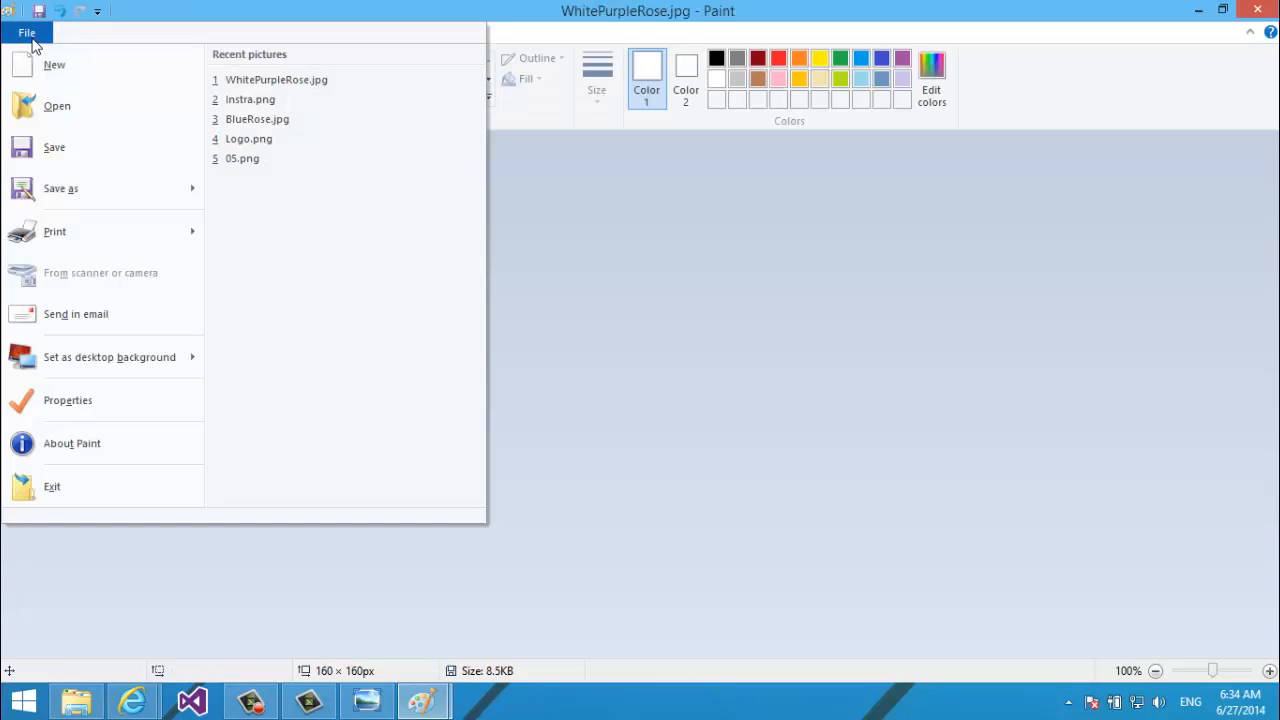
{"action": "mouse_move", "coordinate": [90, 183]}
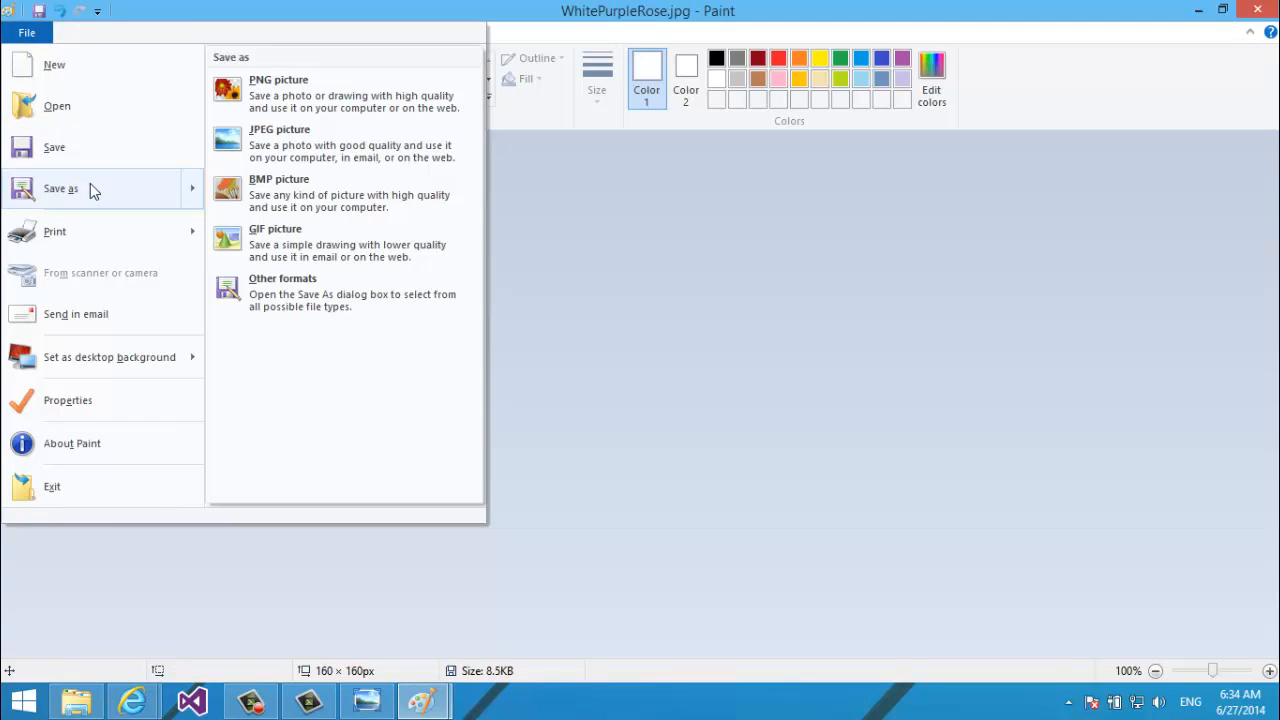
{"action": "left_click", "coordinate": [331, 72]}
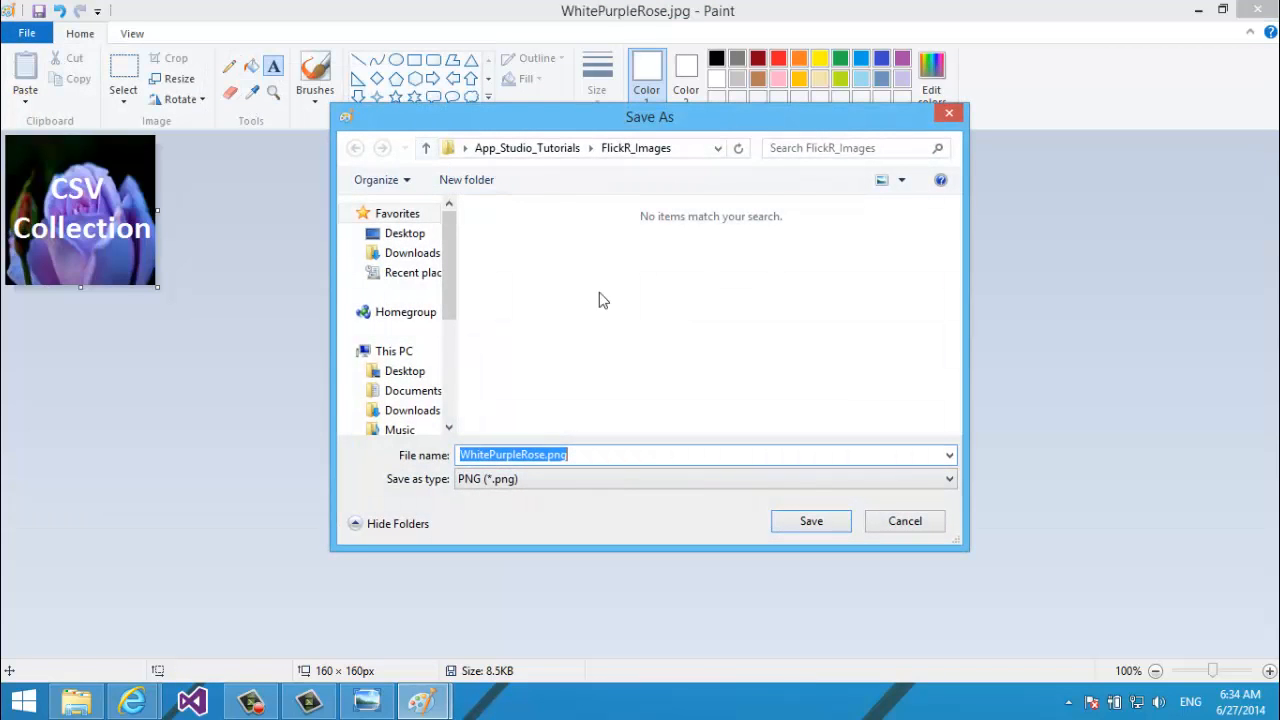
{"action": "left_click", "coordinate": [426, 148]}
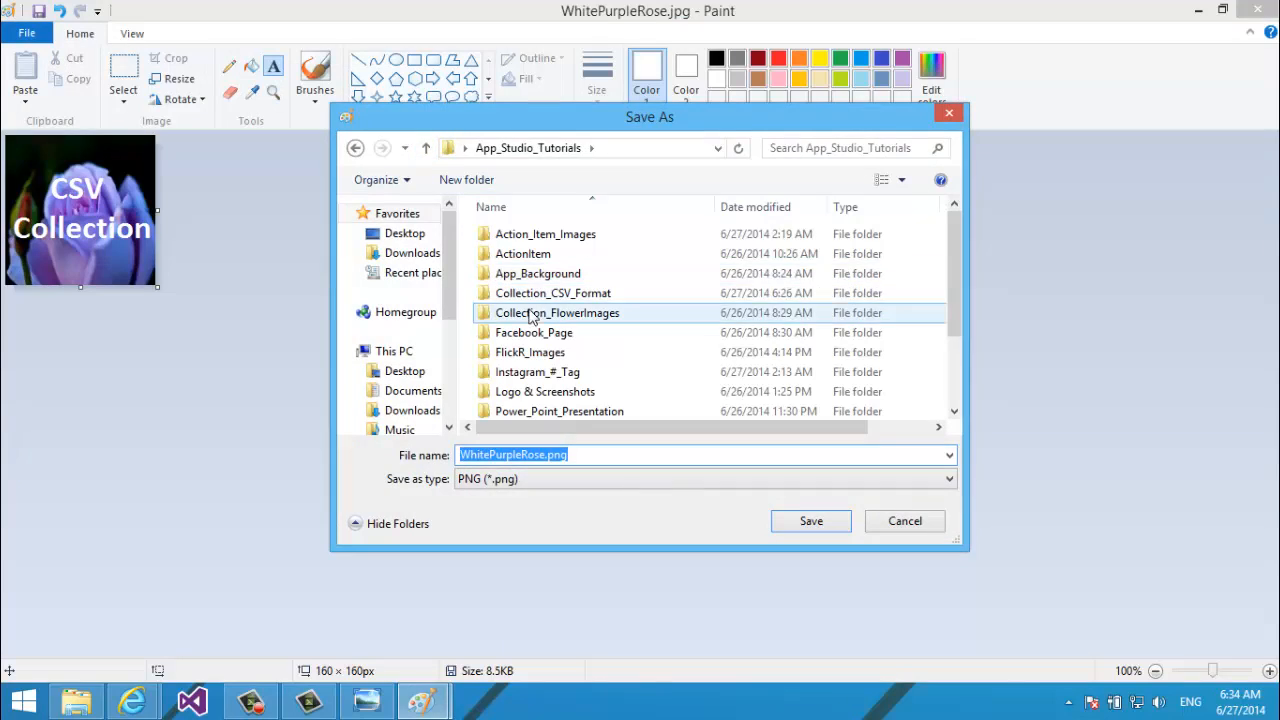
{"action": "double_click", "coordinate": [530, 293]}
Name the picture CollectionCSV.png, based on the existing CollectionManua.png name, and save it.
{"action": "left_click", "coordinate": [530, 307]}
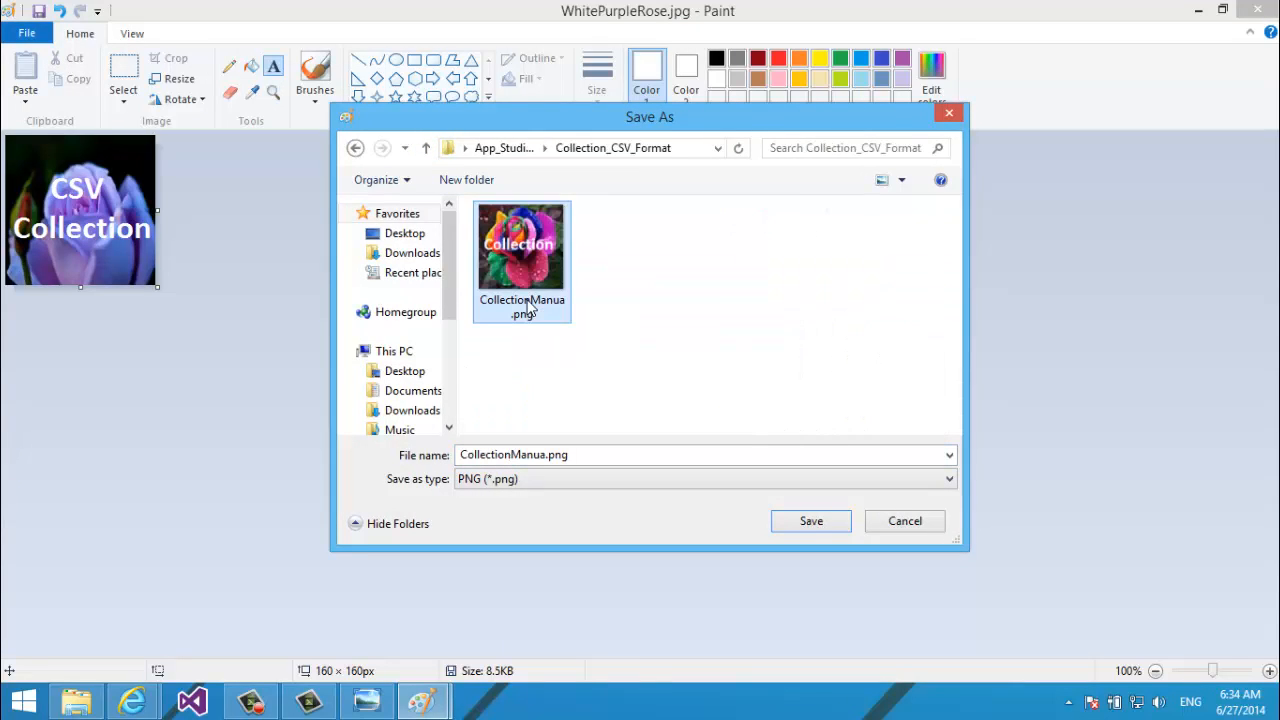
{"action": "left_click", "coordinate": [602, 458]}
{"action": "left_click", "coordinate": [602, 458]}
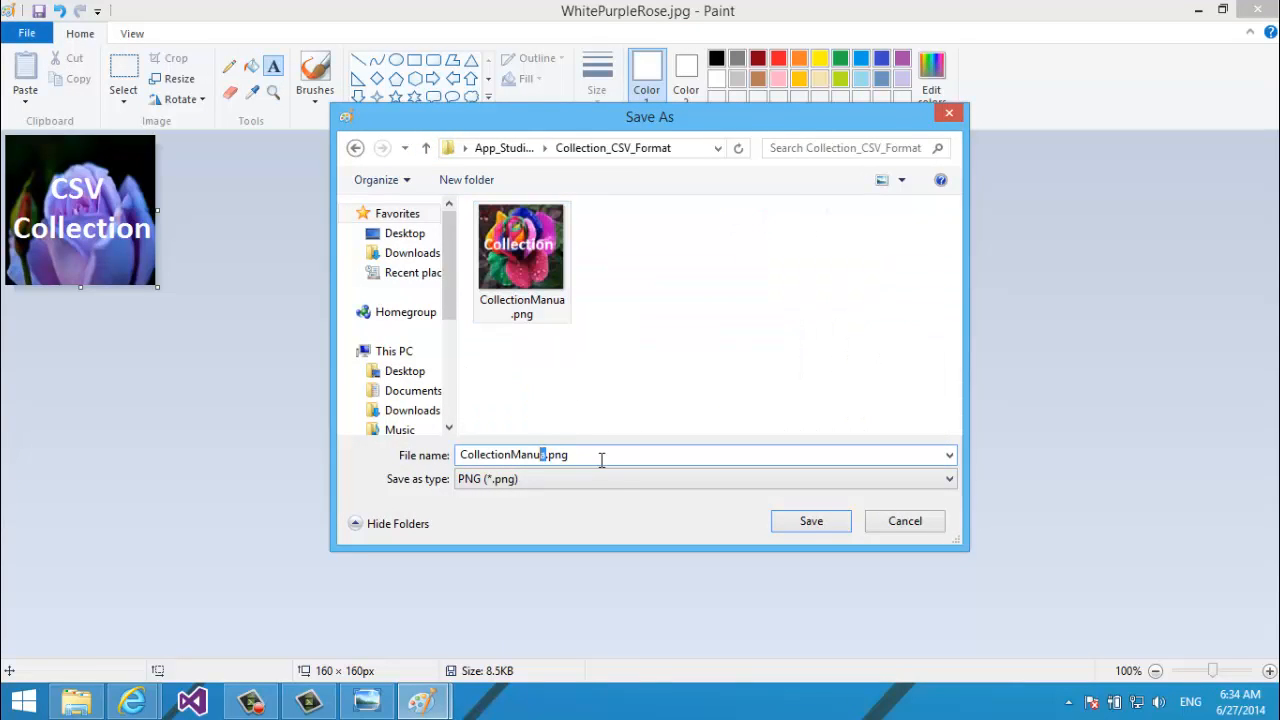
{"action": "key", "text": "shift+Left"}
{"action": "key", "text": "shift+Left"}
{"action": "key", "text": "shift+Left"}
{"action": "key", "text": "shift+Left"}
{"action": "key", "text": "shift+Left"}
{"action": "type", "text": "C"}
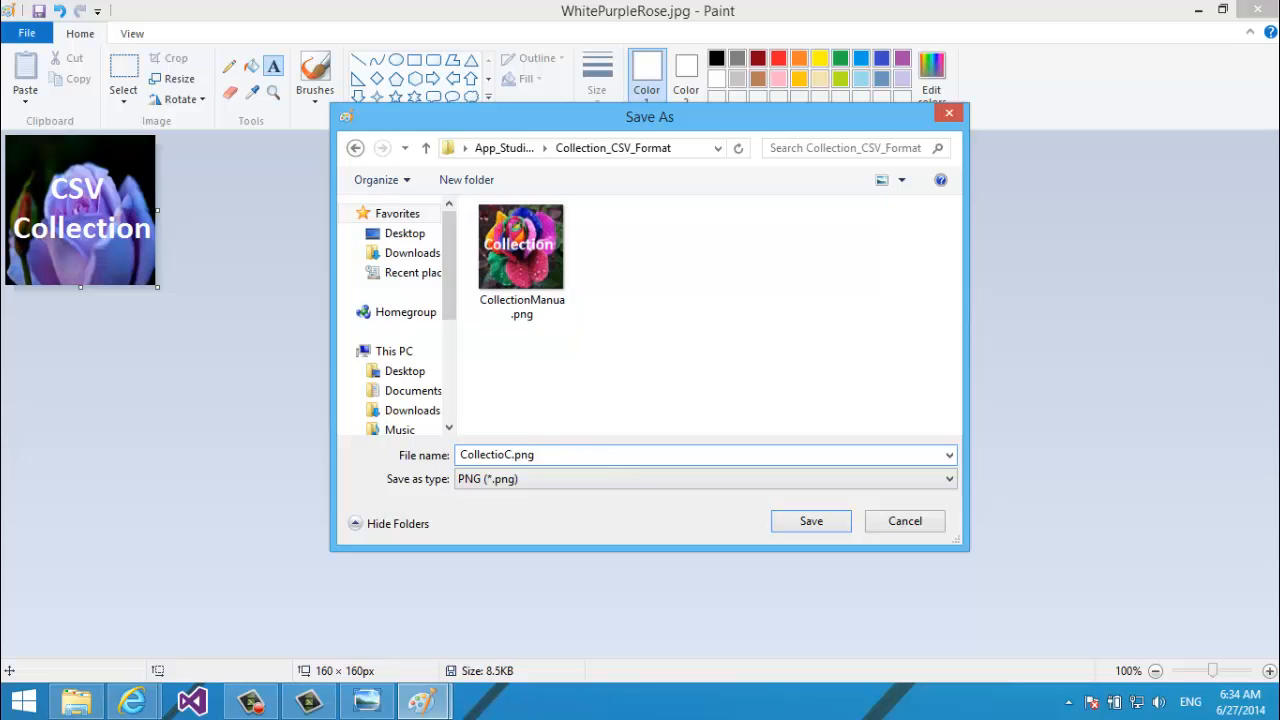
{"action": "type", "text": "CSV"}
{"action": "key", "text": "Return"}
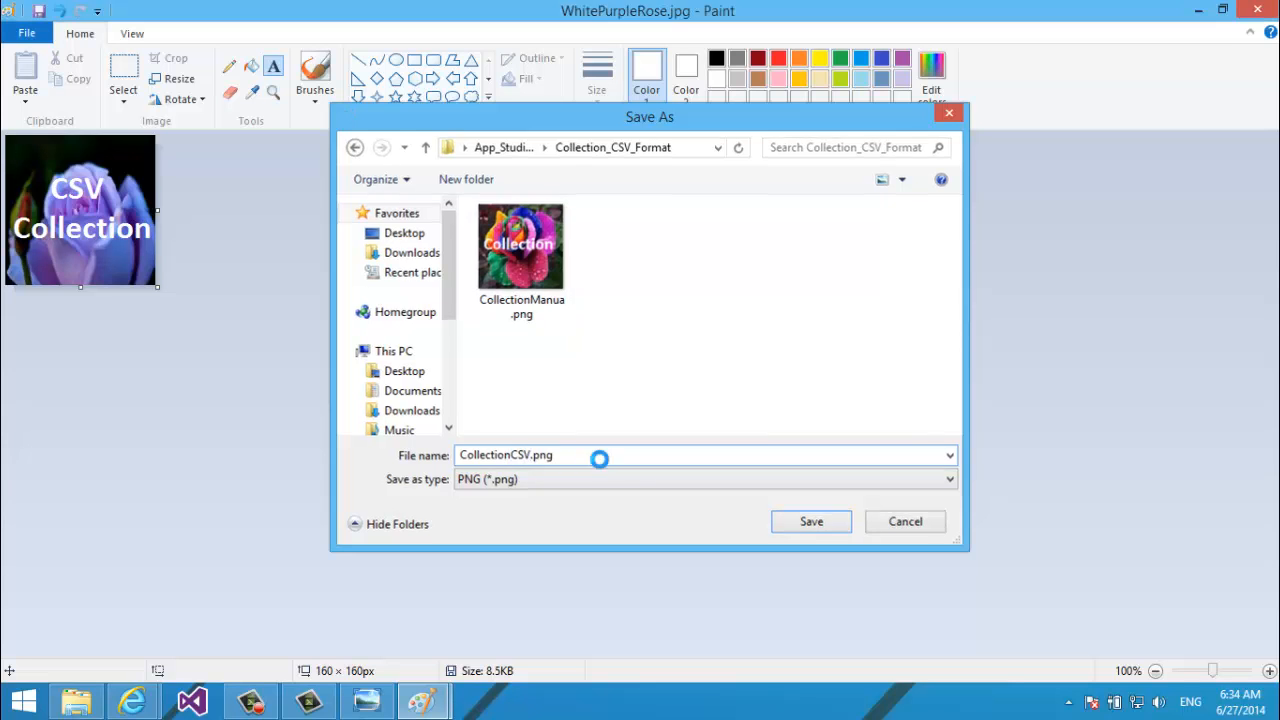
Switch to Internet Explorer and upload CollectionCSV.png from the Collection_CSV_Format folder as the section's image.
{"action": "mouse_move", "coordinate": [165, 705]}
{"action": "left_click", "coordinate": [115, 605]}
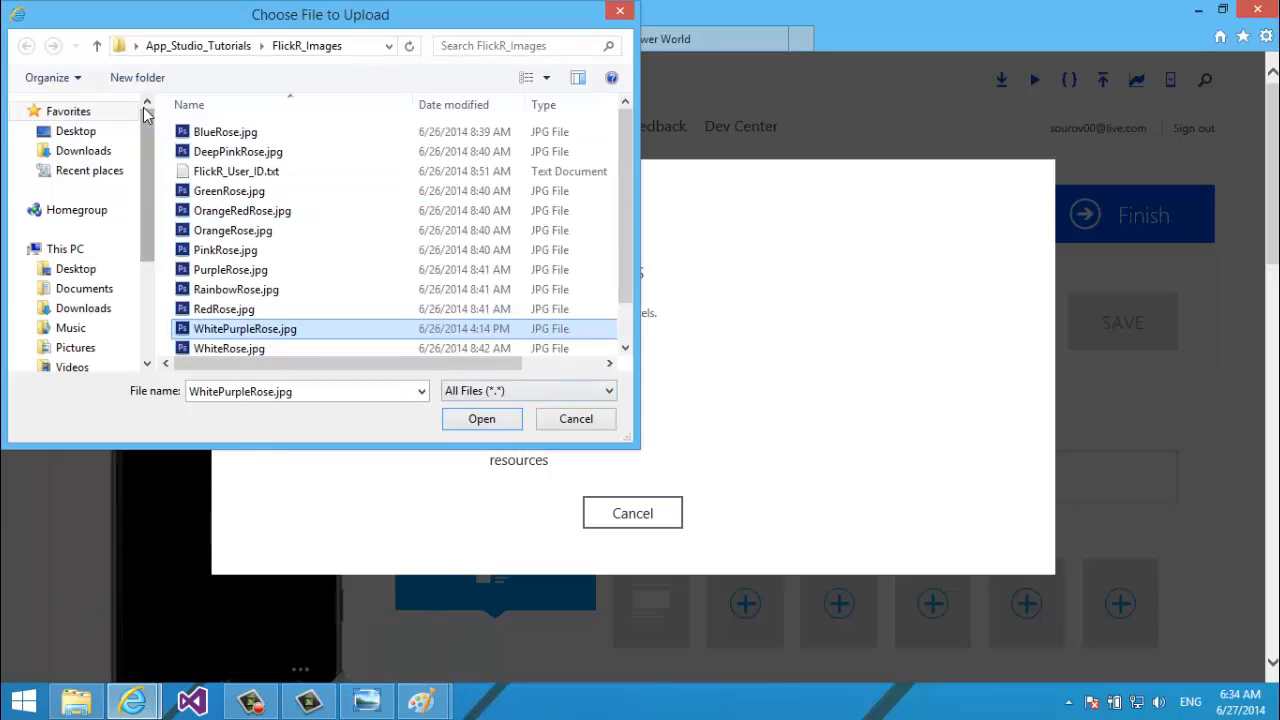
{"action": "left_click", "coordinate": [97, 45]}
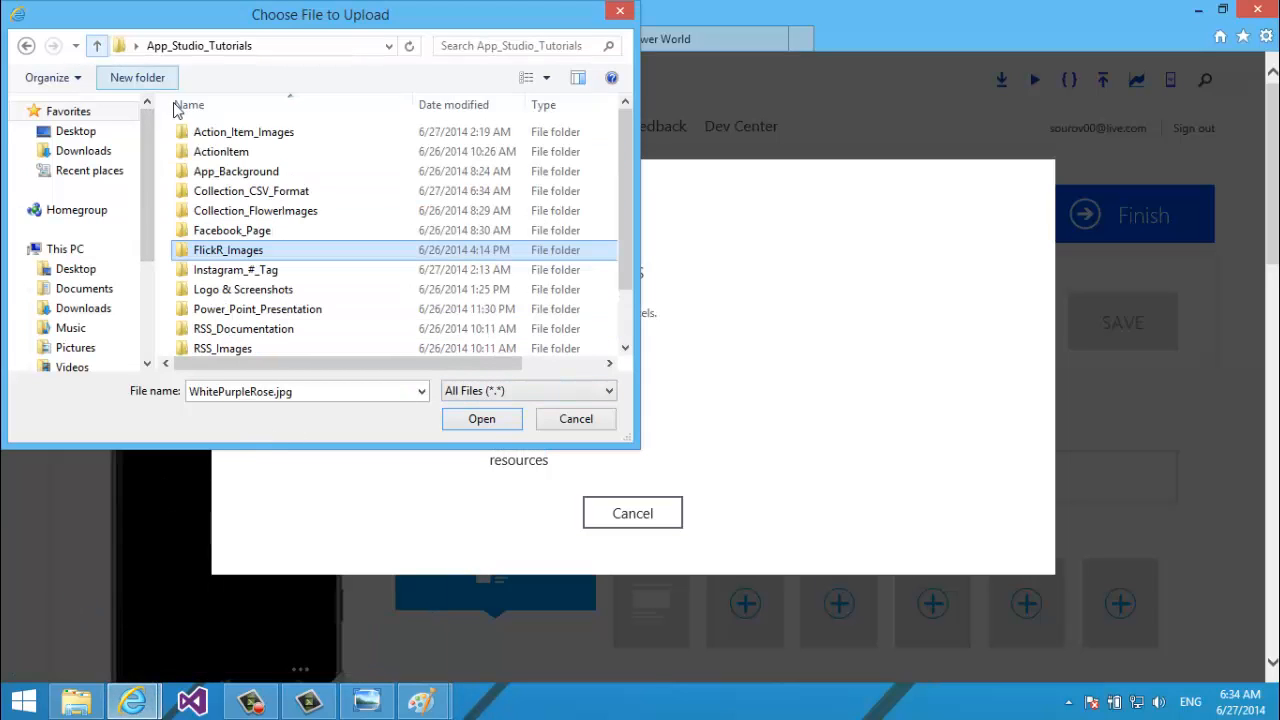
{"action": "double_click", "coordinate": [225, 191]}
{"action": "left_click", "coordinate": [214, 133]}
{"action": "double_click", "coordinate": [214, 133]}
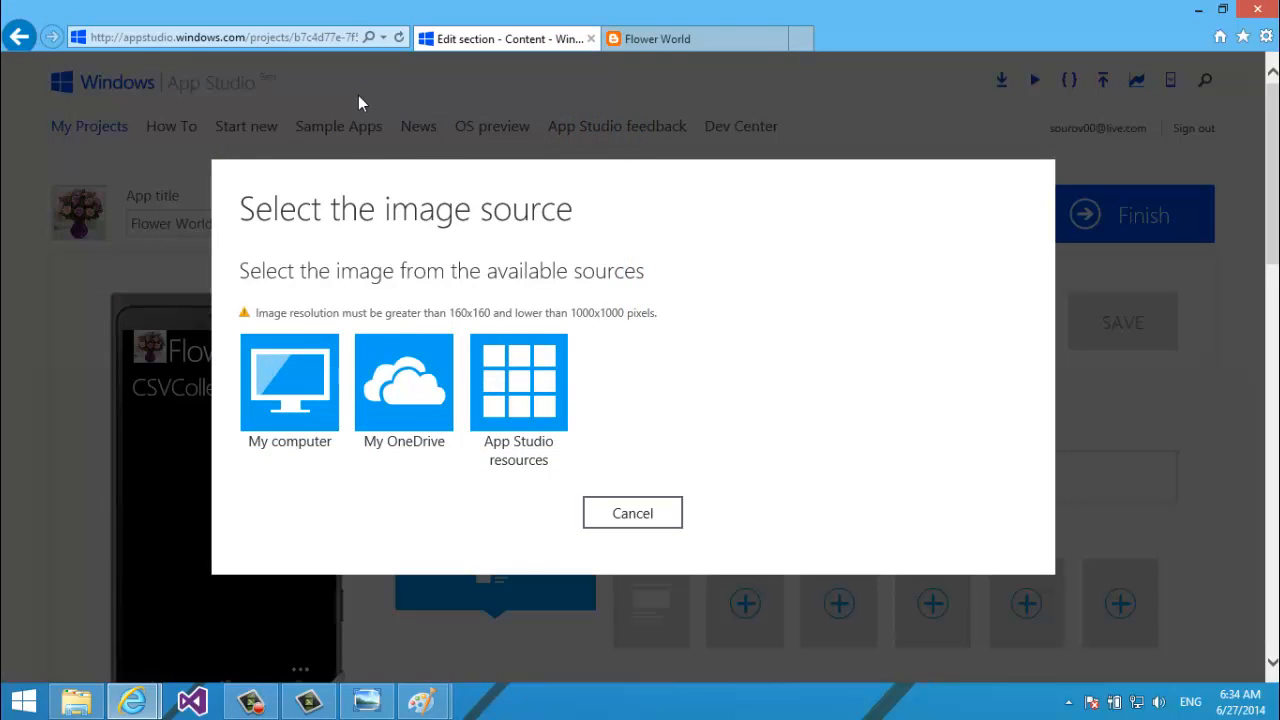
Save the CSVCollection section with its new image.
{"action": "scroll", "coordinate": [358, 95], "scroll_direction": "down", "scroll_amount": 2}
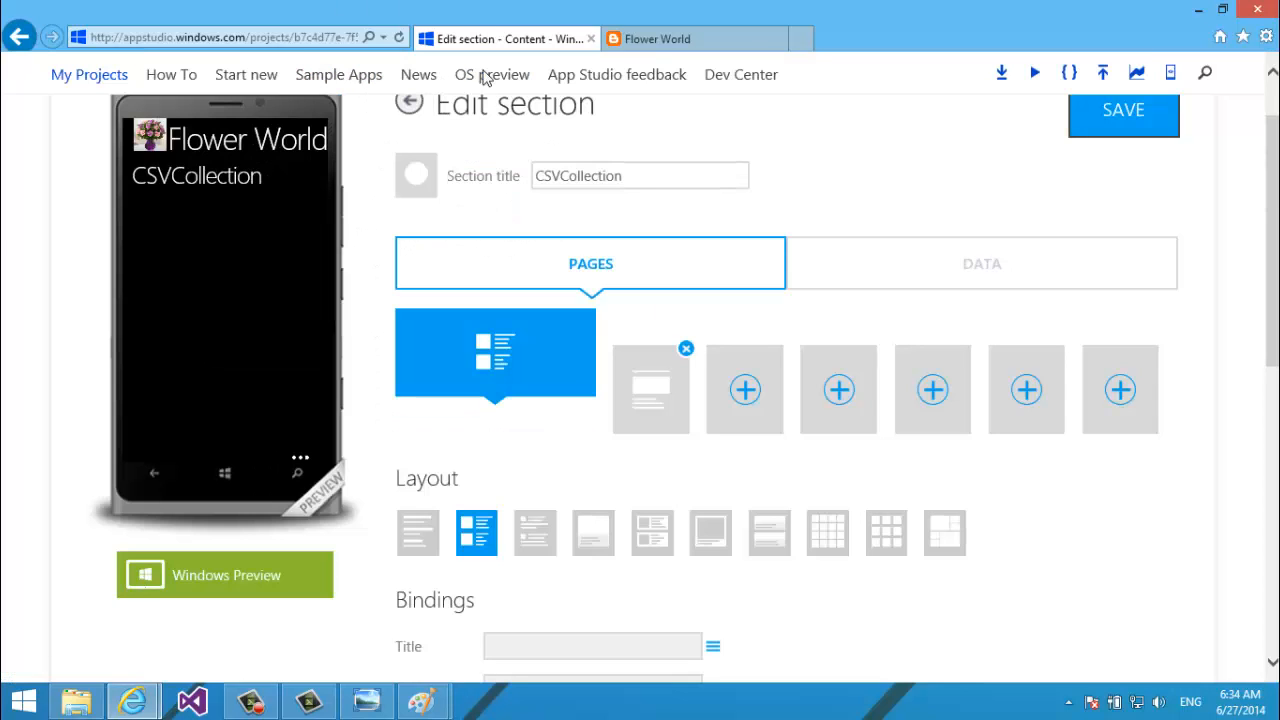
{"action": "scroll", "coordinate": [413, 146], "scroll_direction": "up", "scroll_amount": 2}
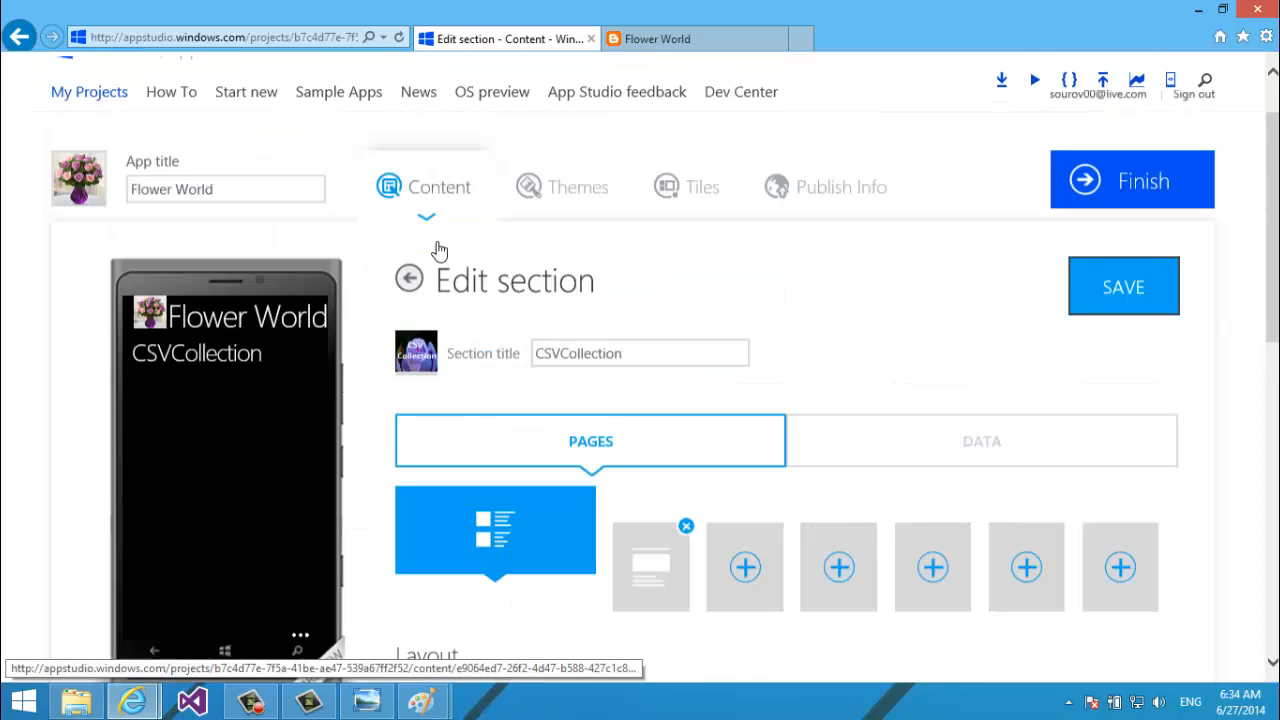
{"action": "left_click", "coordinate": [1126, 320]}
{"action": "scroll", "coordinate": [1132, 320], "scroll_direction": "down", "scroll_amount": 2}
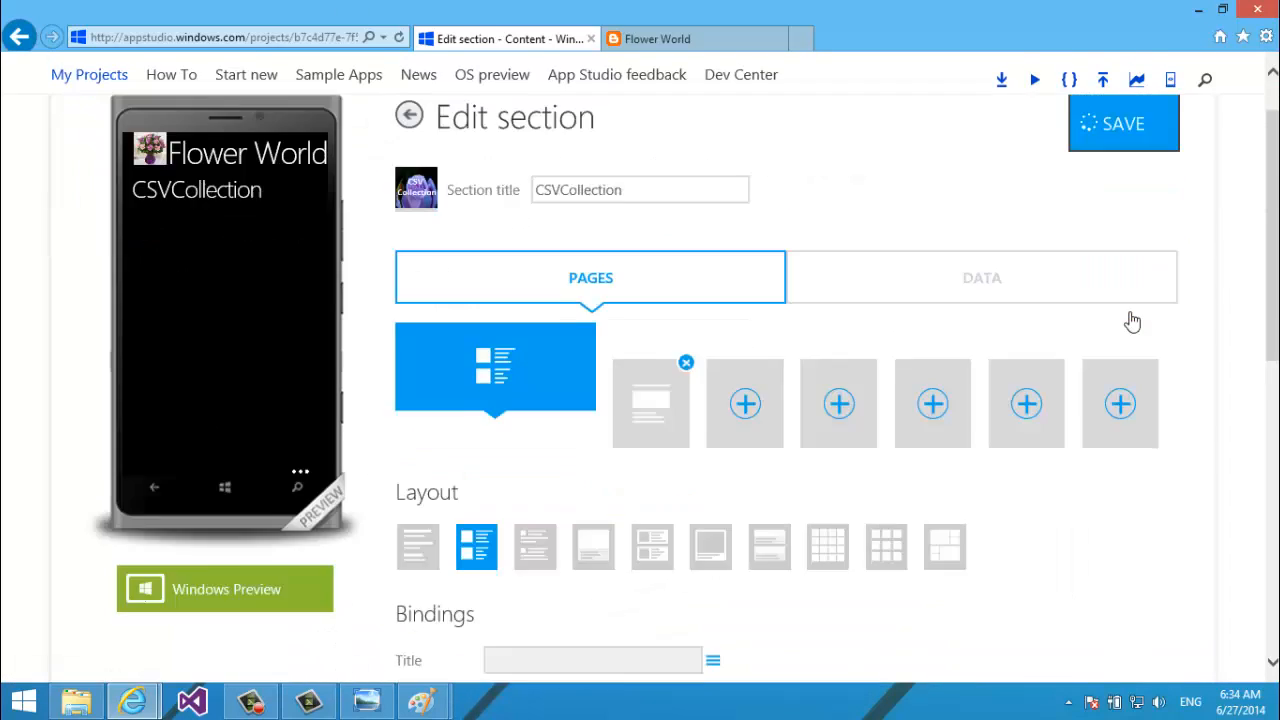
{"action": "scroll", "coordinate": [1132, 320], "scroll_direction": "up", "scroll_amount": 2}
{"action": "scroll", "coordinate": [1132, 320], "scroll_direction": "down", "scroll_amount": 2}
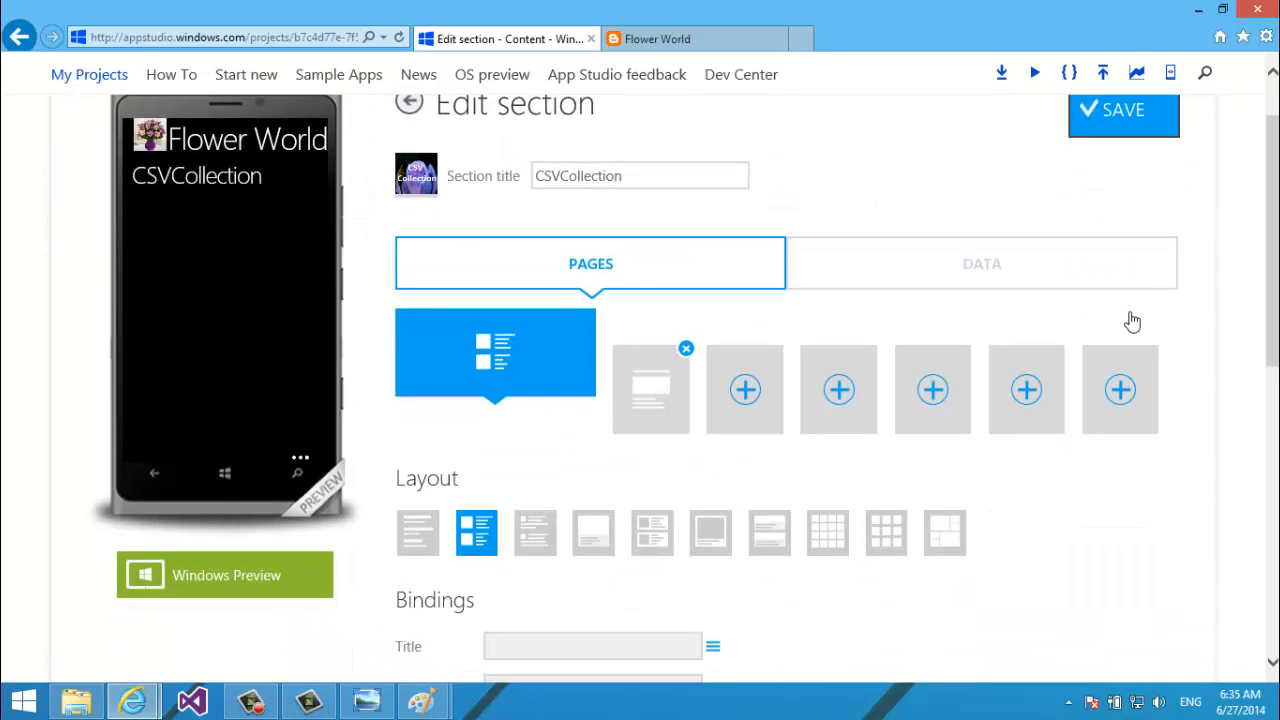
In the section's data columns, set Multiline to true for both Title and Subtitle.
{"action": "left_click", "coordinate": [1006, 282]}
{"action": "scroll", "coordinate": [980, 297], "scroll_direction": "down", "scroll_amount": 2}
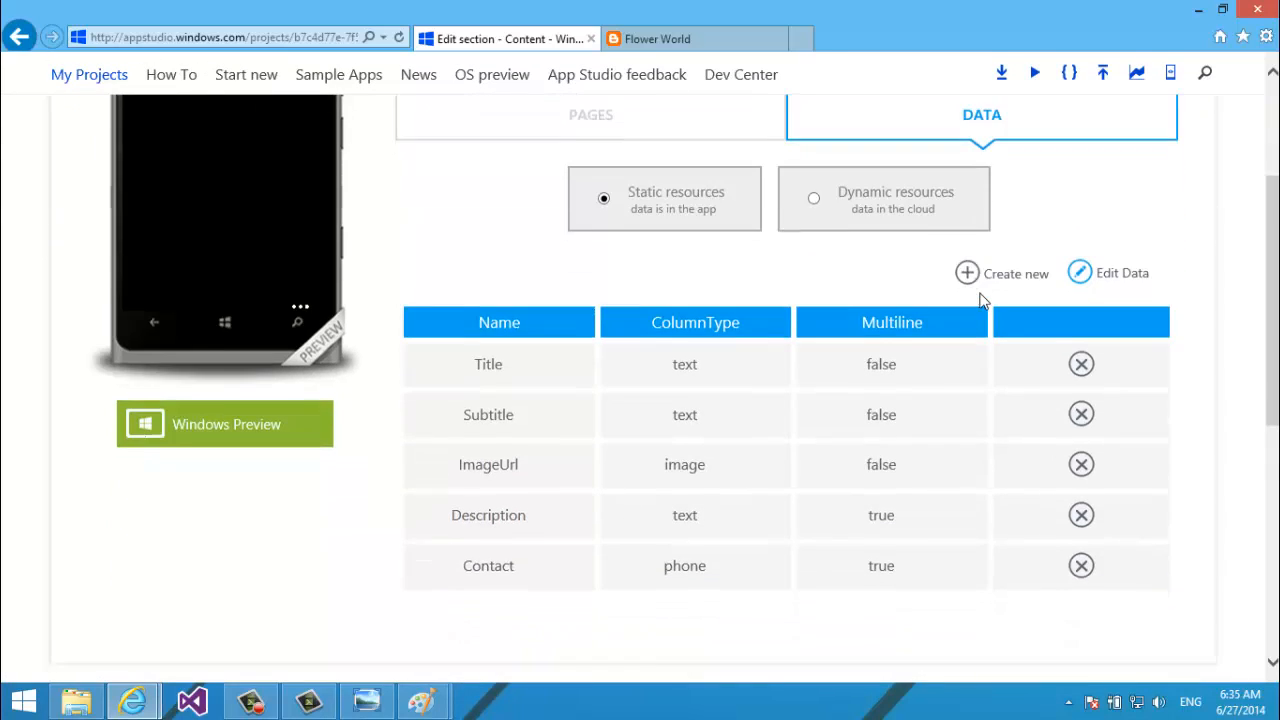
{"action": "scroll", "coordinate": [980, 300], "scroll_direction": "down", "scroll_amount": 1}
{"action": "left_click", "coordinate": [947, 291]}
{"action": "left_click", "coordinate": [952, 290]}
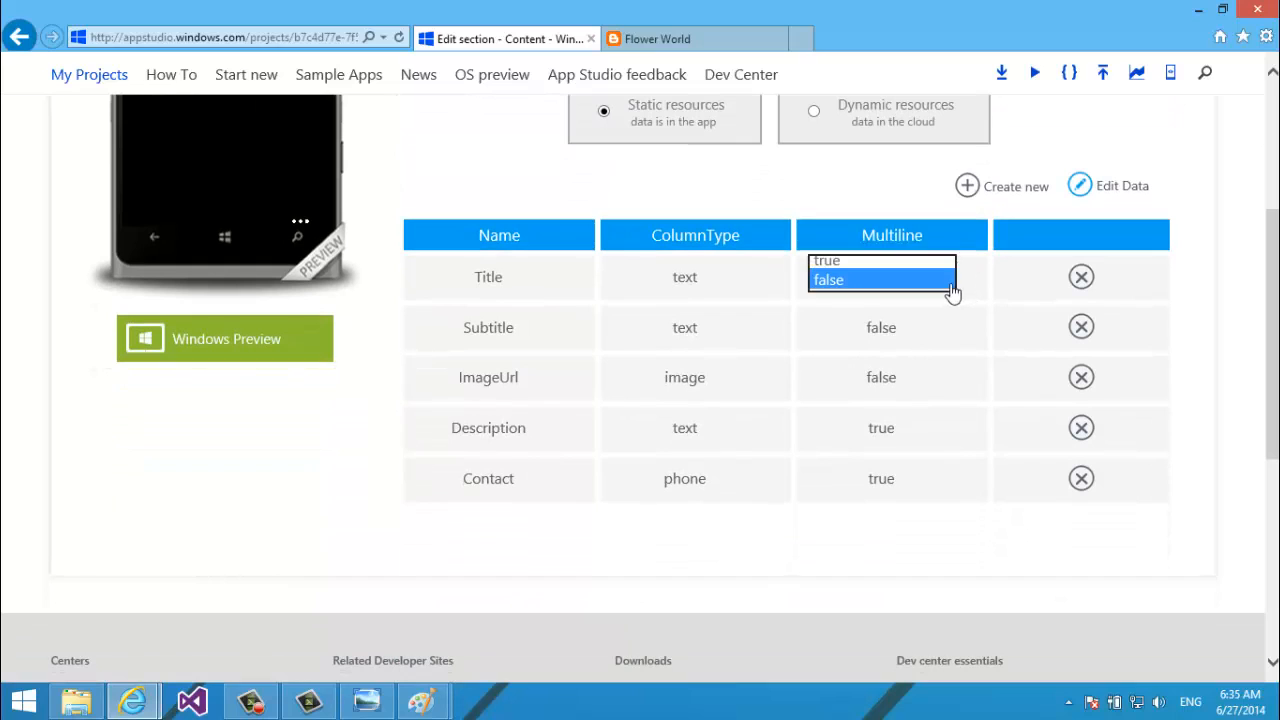
{"action": "left_click", "coordinate": [911, 261]}
{"action": "left_click", "coordinate": [958, 330]}
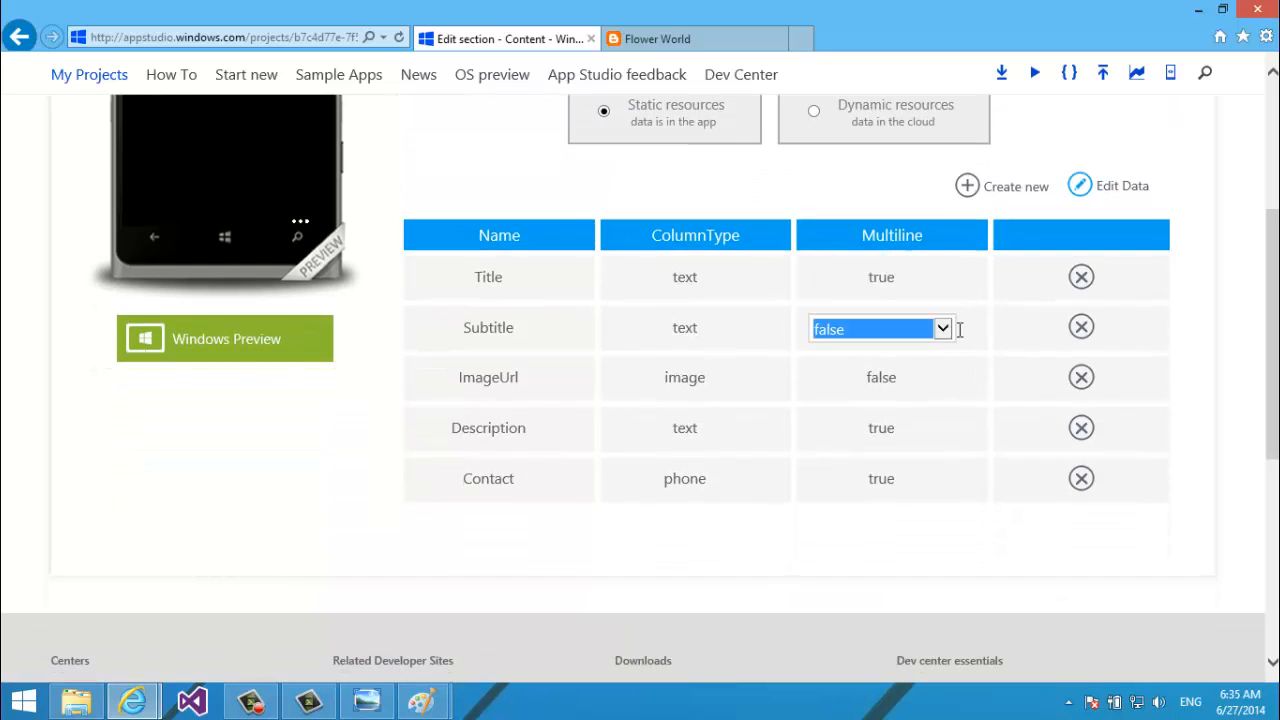
{"action": "left_click", "coordinate": [952, 331]}
{"action": "left_click", "coordinate": [880, 310]}
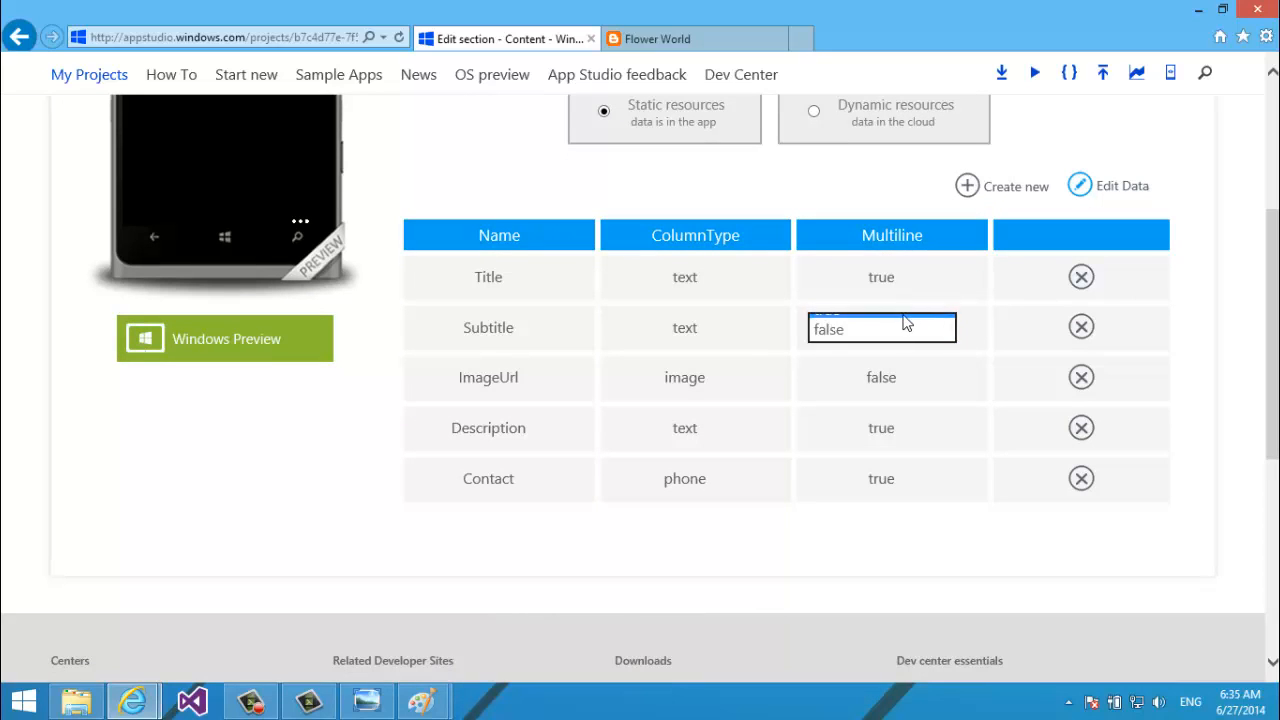
{"action": "left_click", "coordinate": [958, 380]}
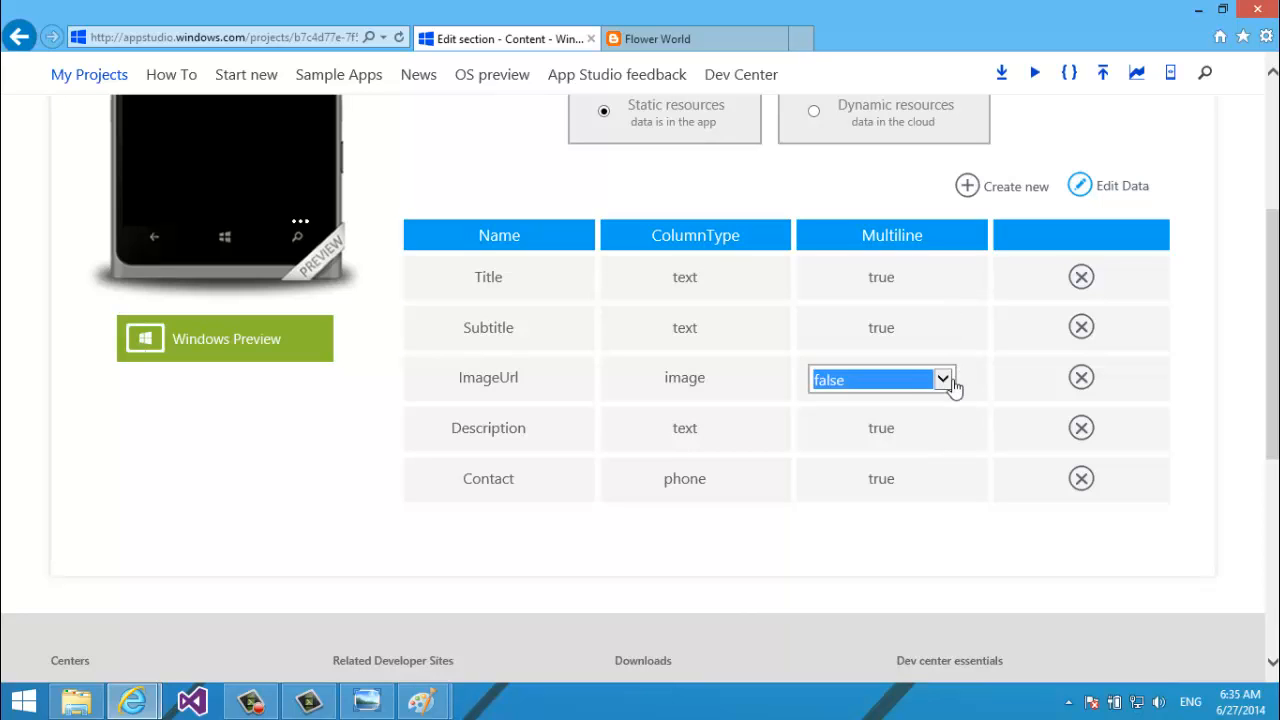
{"action": "left_click", "coordinate": [945, 384]}
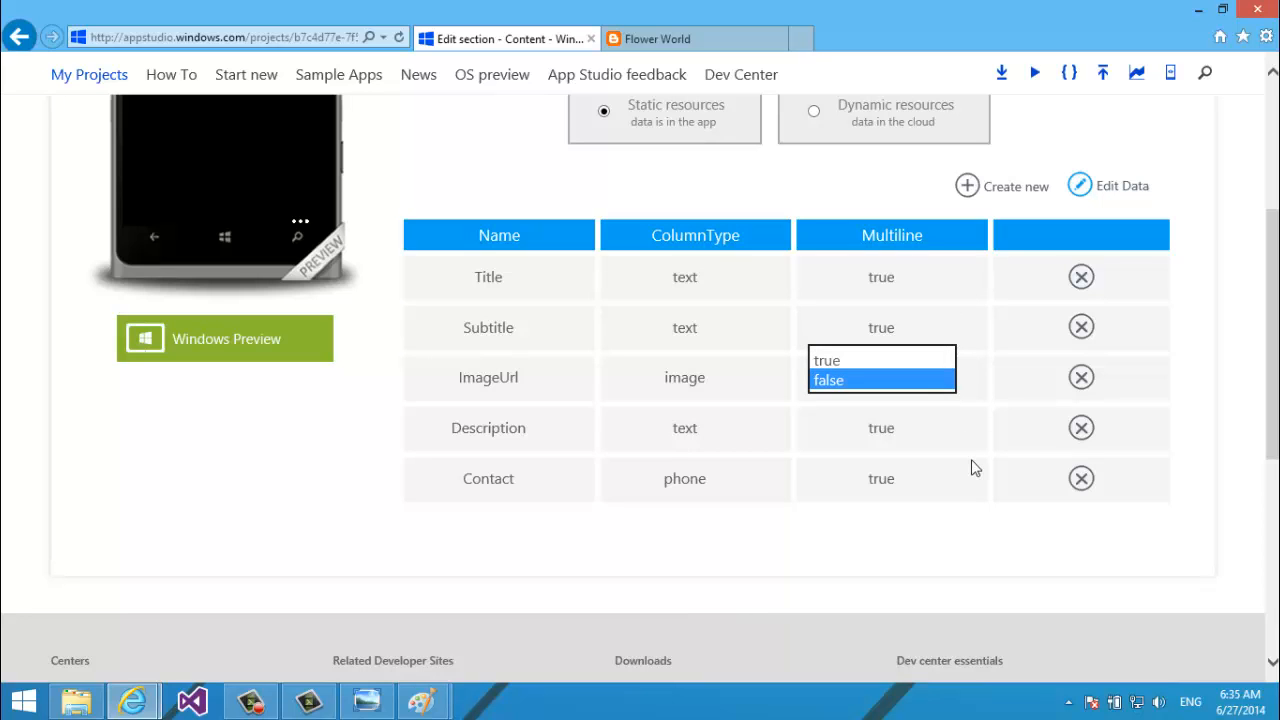
{"action": "left_click", "coordinate": [905, 560]}
Save the section's column changes and open the CSVCollection data for editing.
{"action": "scroll", "coordinate": [1200, 265], "scroll_direction": "up", "scroll_amount": 5}
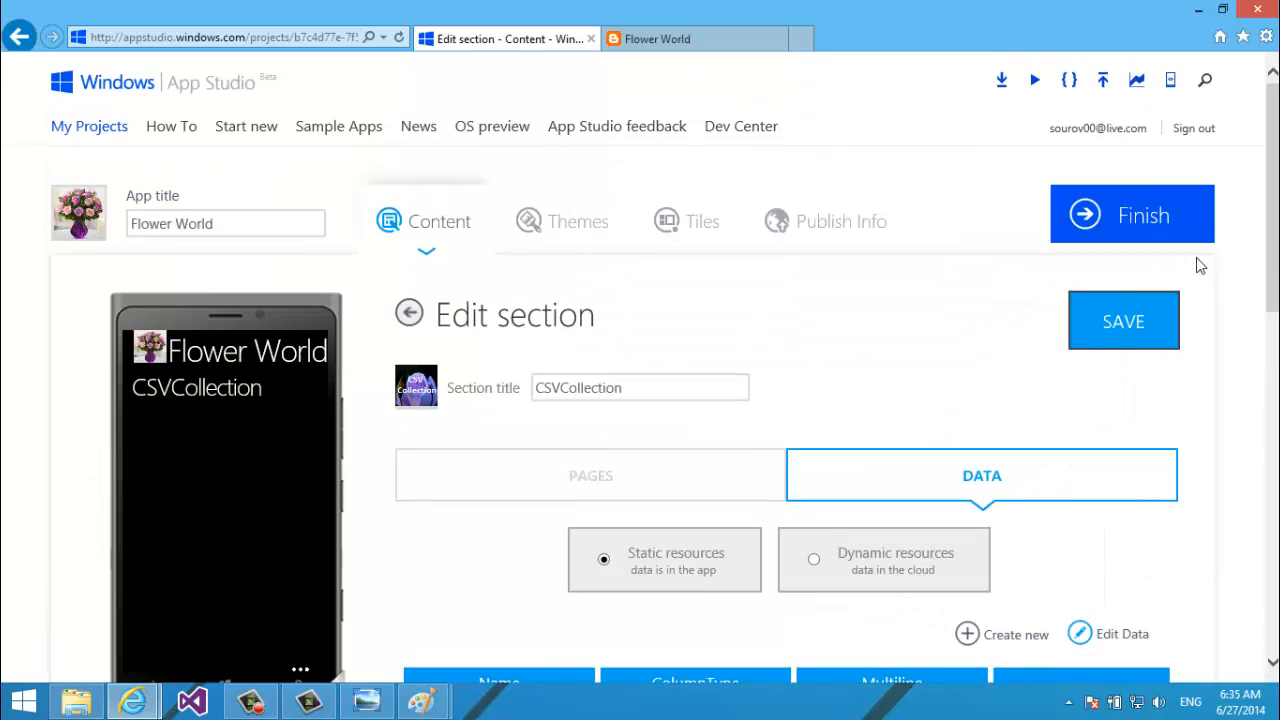
{"action": "left_click", "coordinate": [1126, 321]}
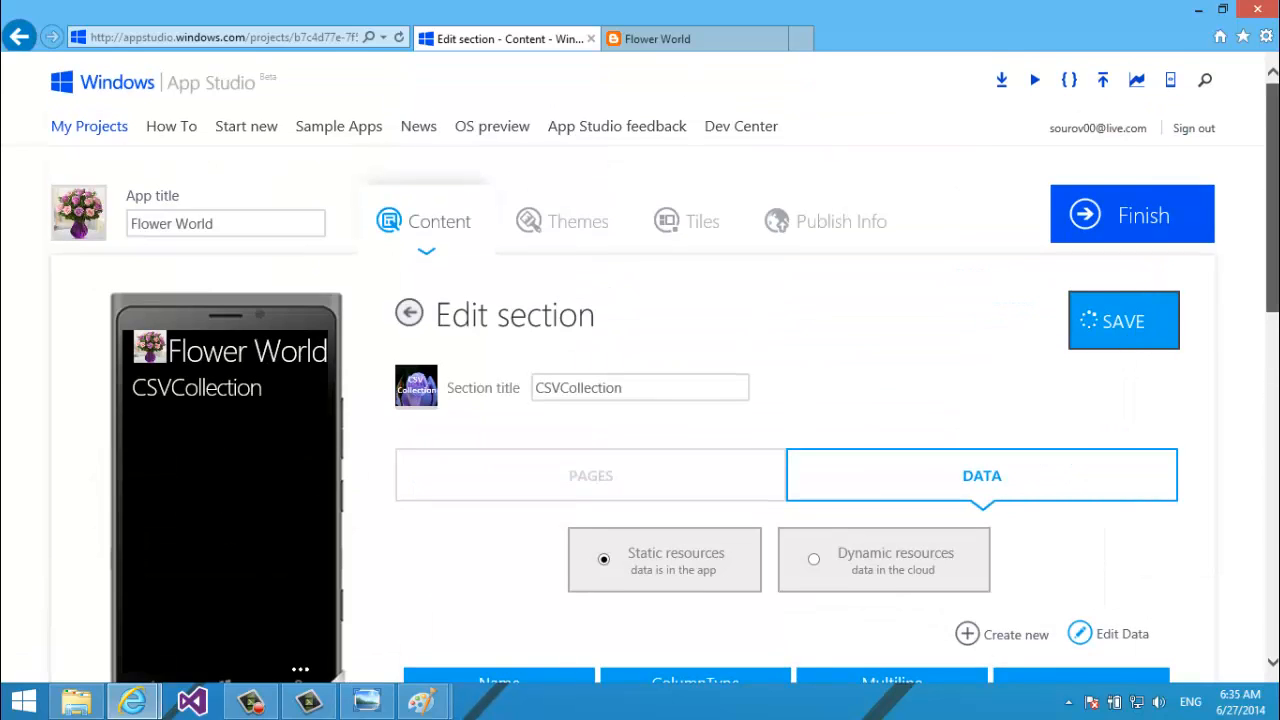
{"action": "scroll", "coordinate": [685, 374], "scroll_direction": "down", "scroll_amount": 3}
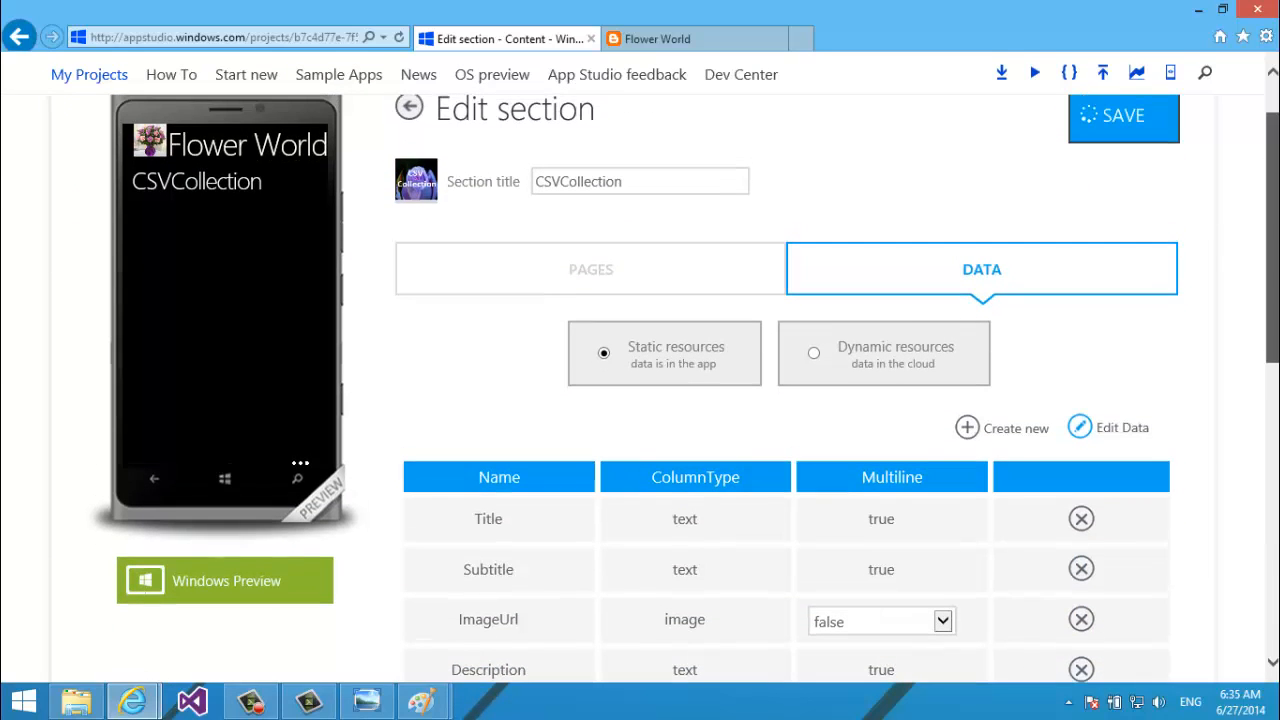
{"action": "left_click", "coordinate": [1083, 425]}
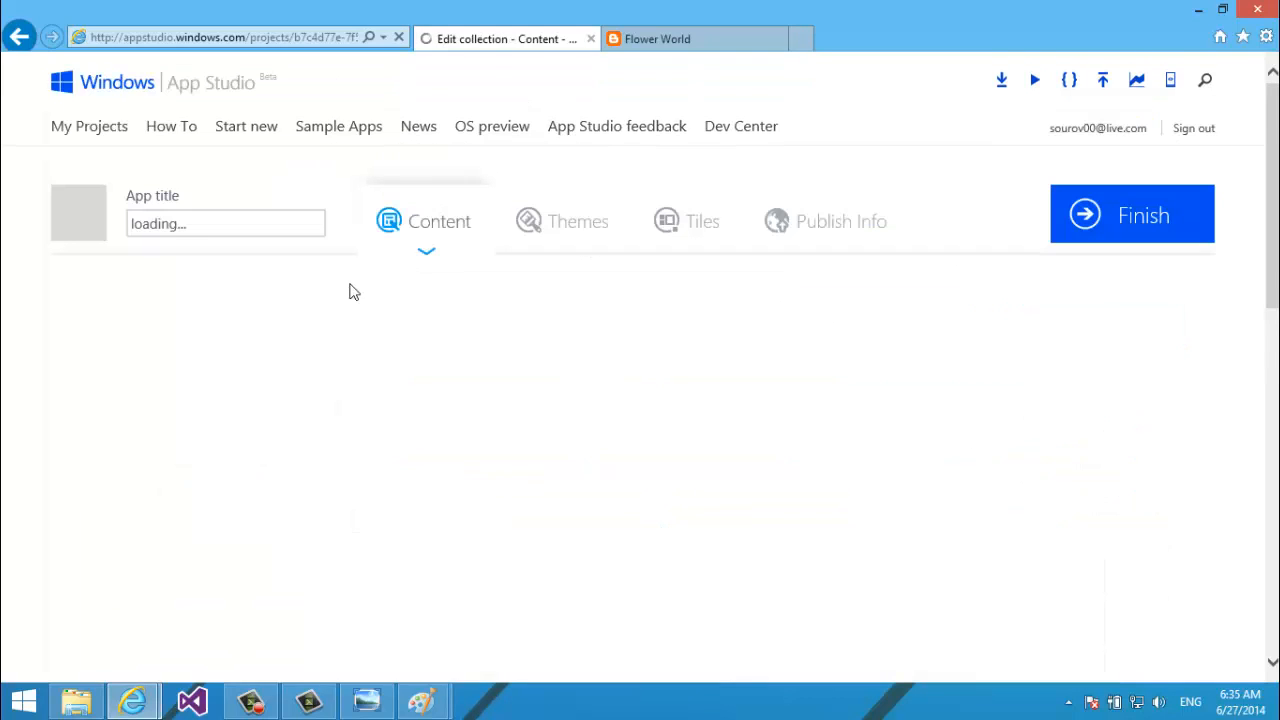
{"action": "scroll", "coordinate": [489, 282], "scroll_direction": "down", "scroll_amount": 5}
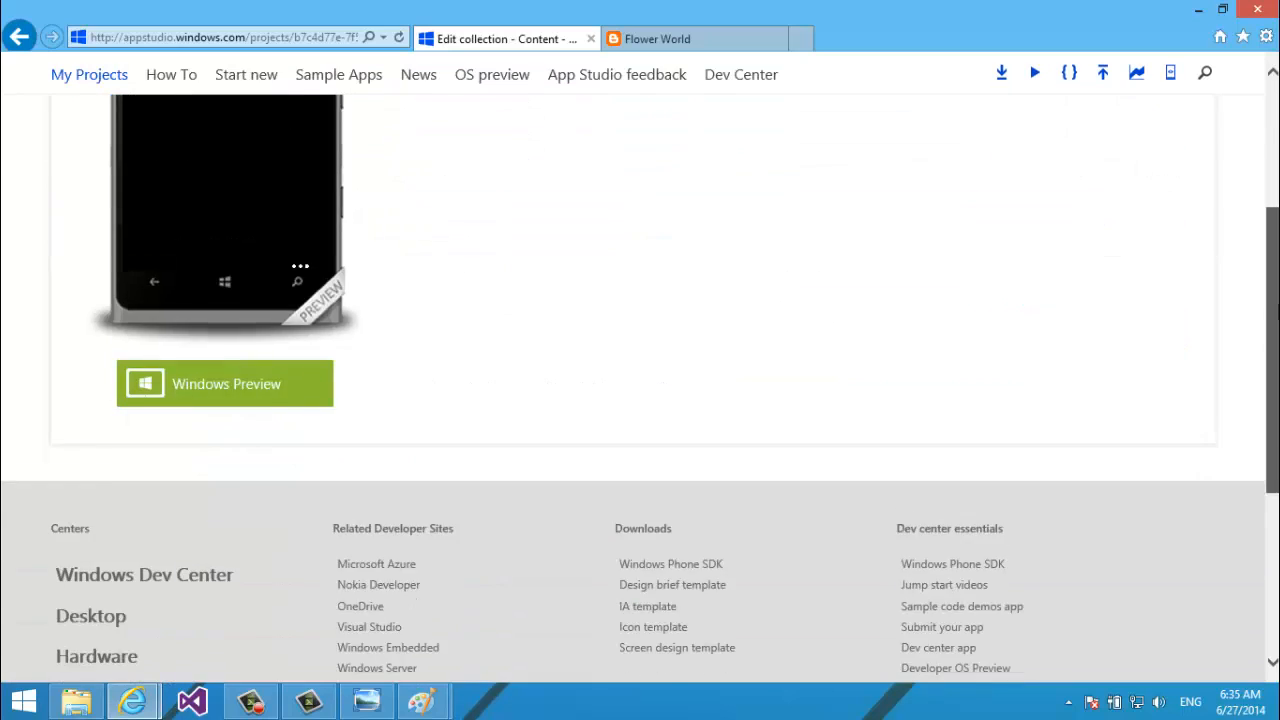
{"action": "scroll", "coordinate": [489, 282], "scroll_direction": "up", "scroll_amount": 2}
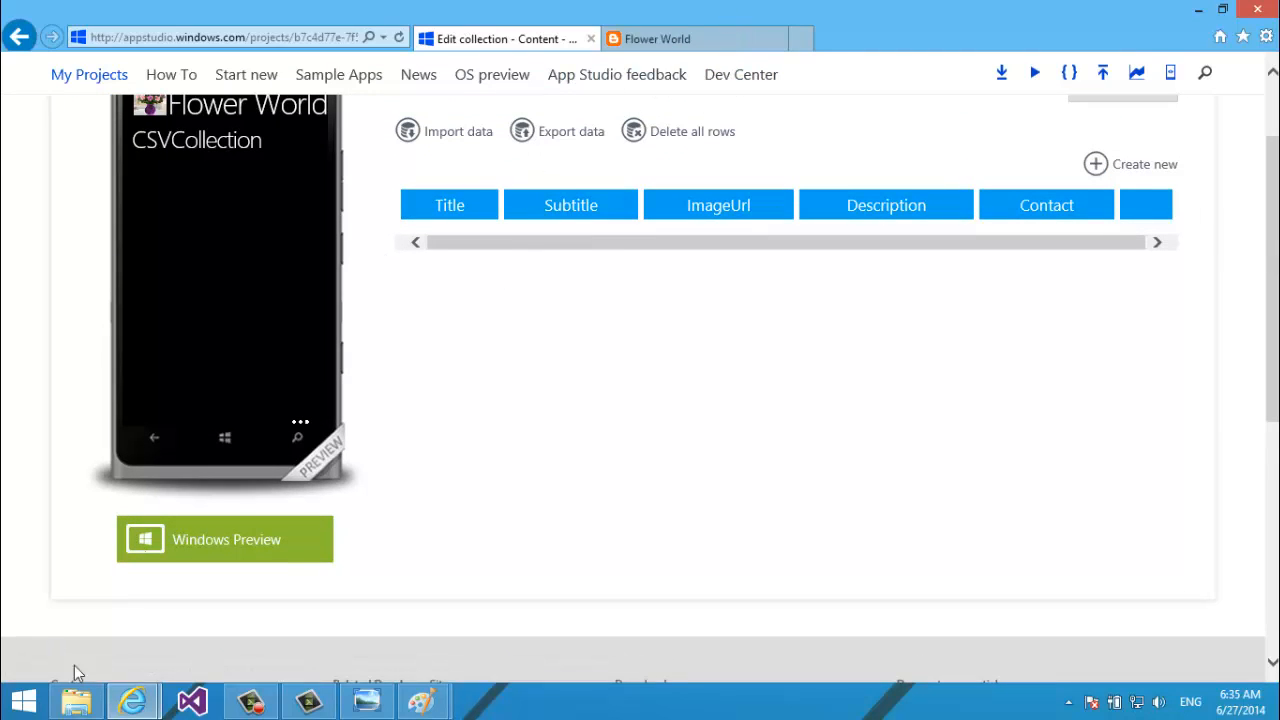
Switch to File Explorer with the Collection_CSV_Format folder open.
{"action": "left_click", "coordinate": [77, 699]}
{"action": "right_click", "coordinate": [340, 356]}
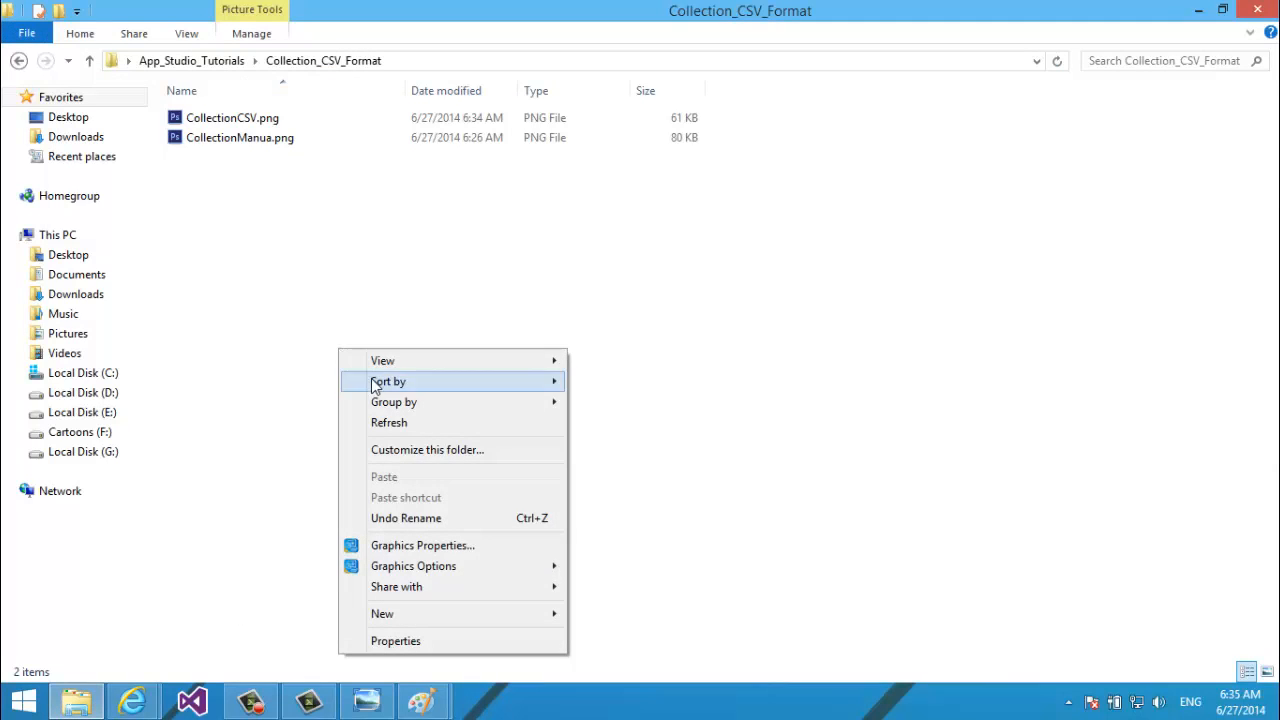
{"action": "left_click", "coordinate": [171, 329]}
{"action": "right_click", "coordinate": [377, 231]}
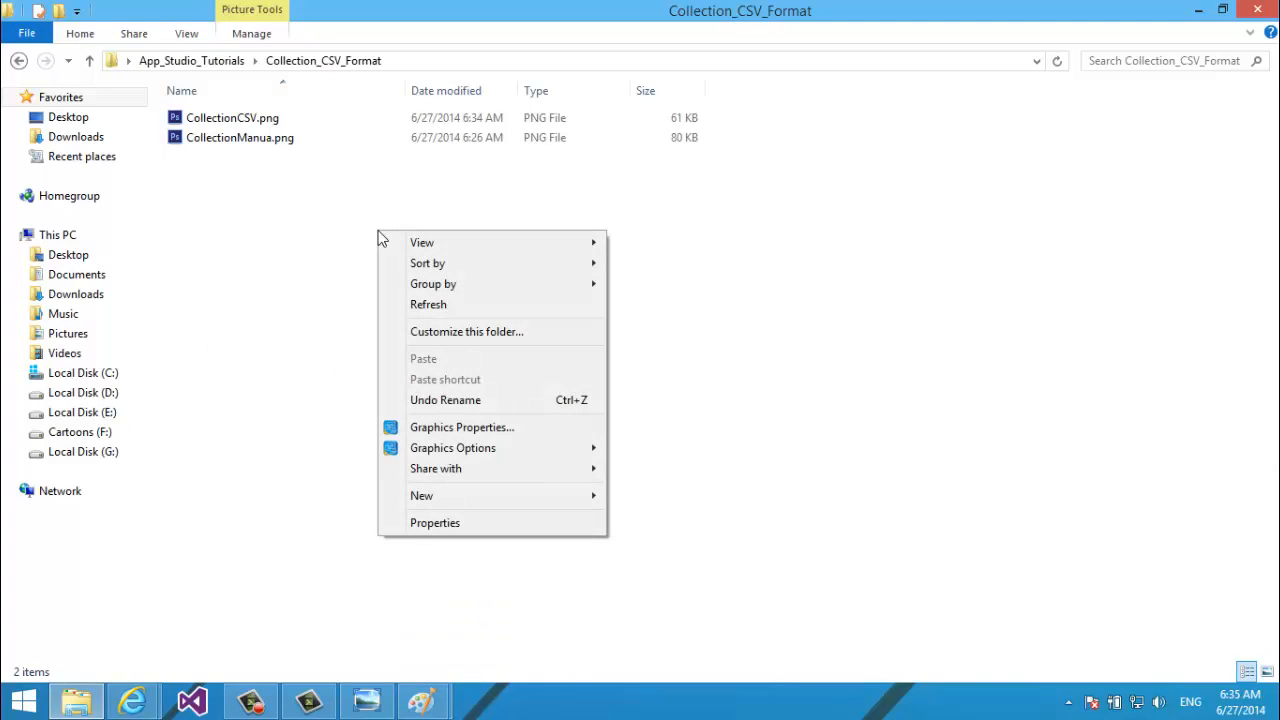
{"action": "left_click", "coordinate": [300, 268]}
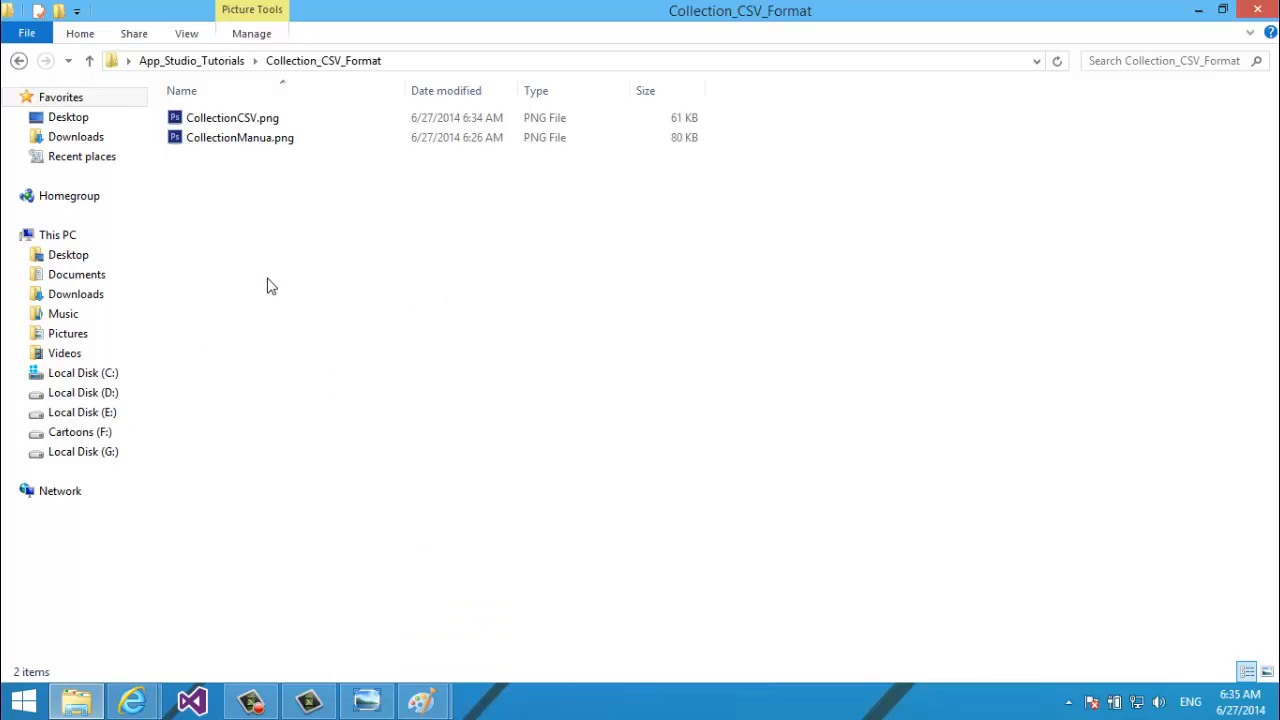
Make sure "Hide extensions for known file types" is turned off in the Folder Options view settings, and accept them.
{"action": "left_click", "coordinate": [190, 34]}
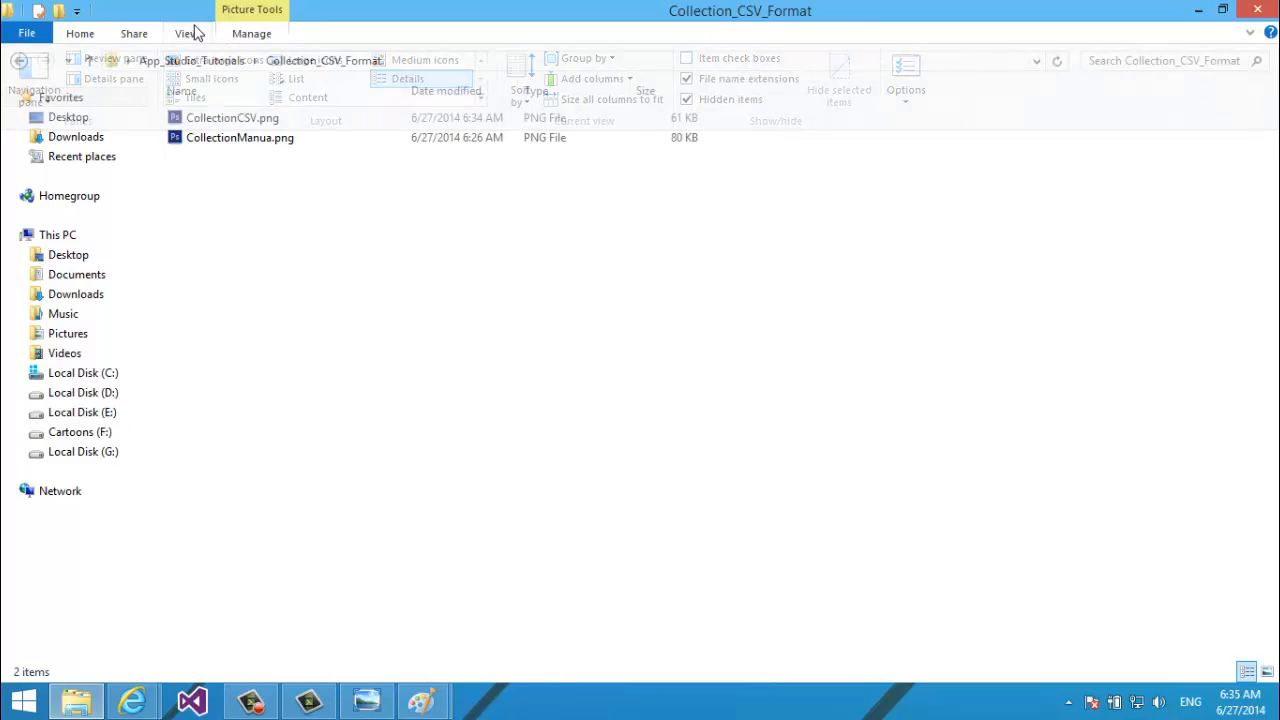
{"action": "left_click", "coordinate": [893, 82]}
{"action": "left_click", "coordinate": [92, 226]}
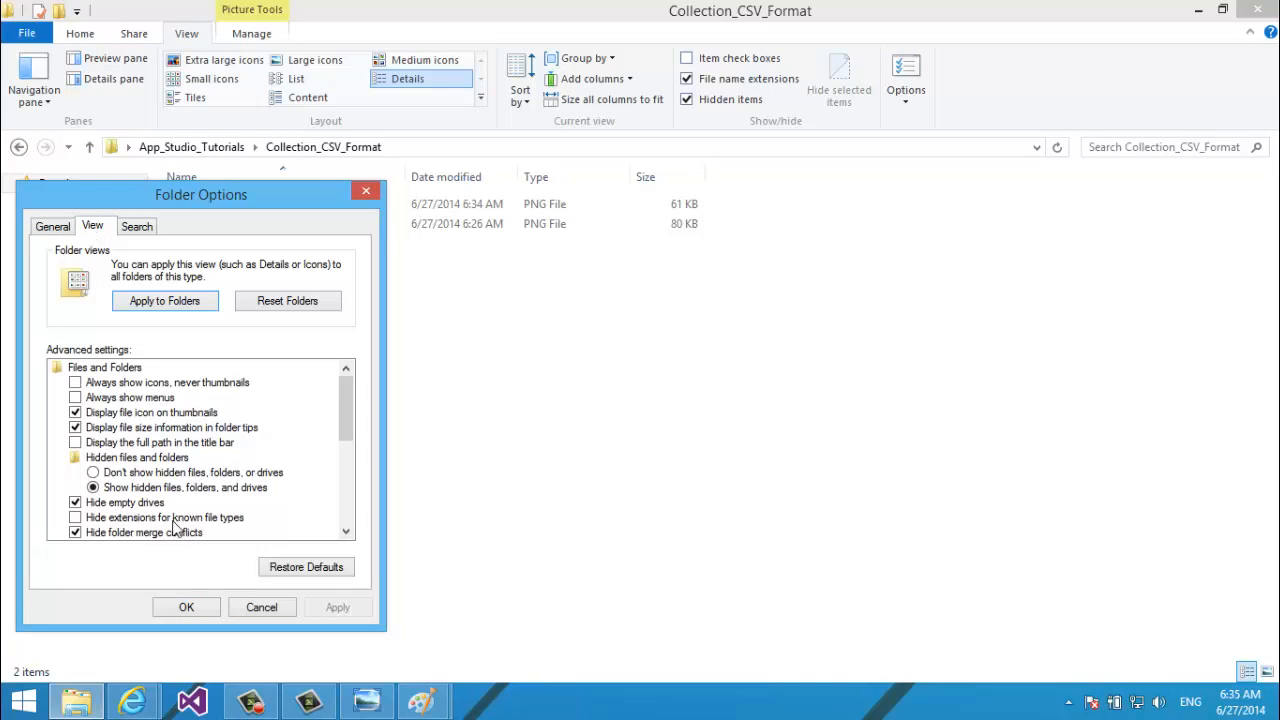
{"action": "left_click", "coordinate": [76, 518]}
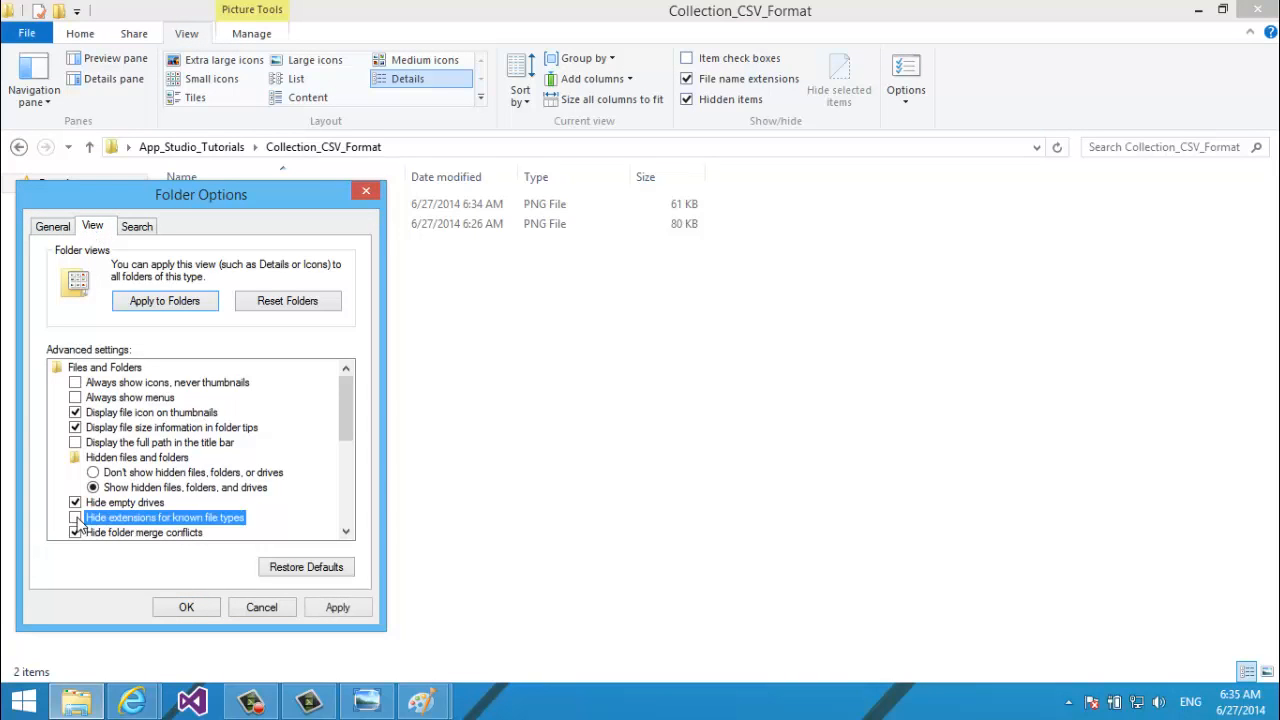
{"action": "left_click", "coordinate": [182, 607]}
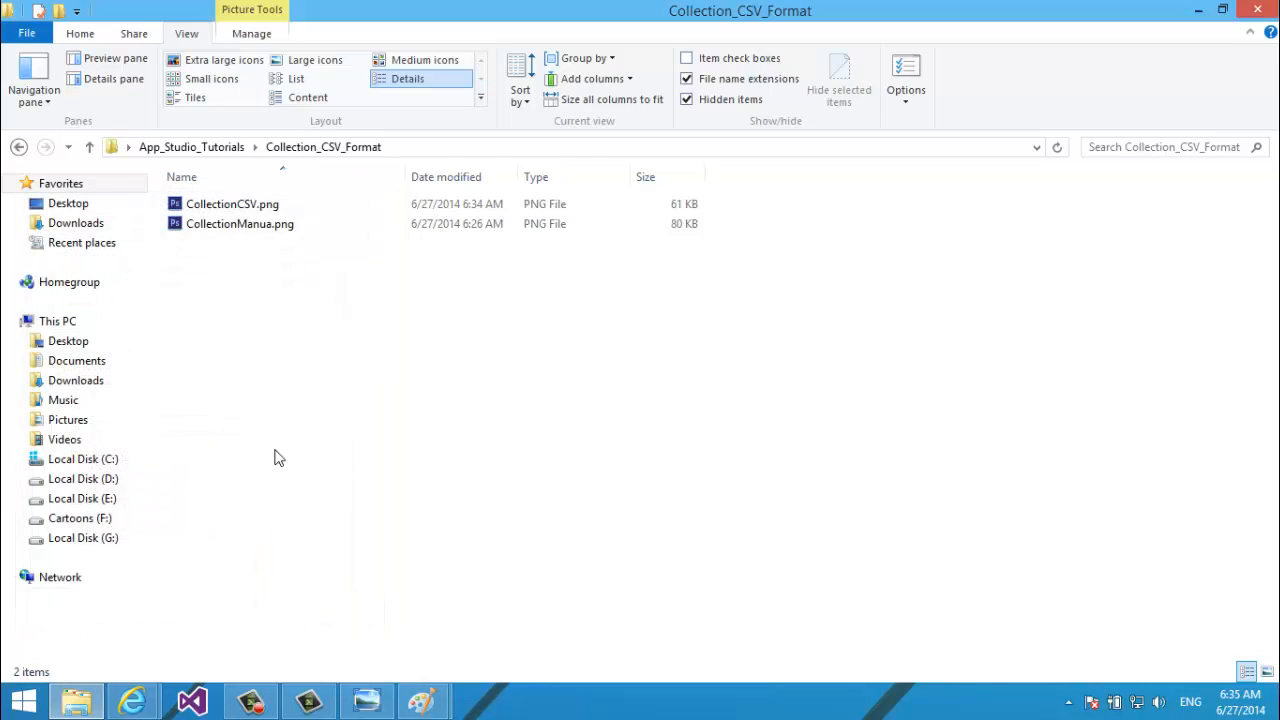
Create a new text document in the Collection_CSV_Format folder and name it CSVCollection.csv, accepting the extension change.
{"action": "right_click", "coordinate": [309, 381]}
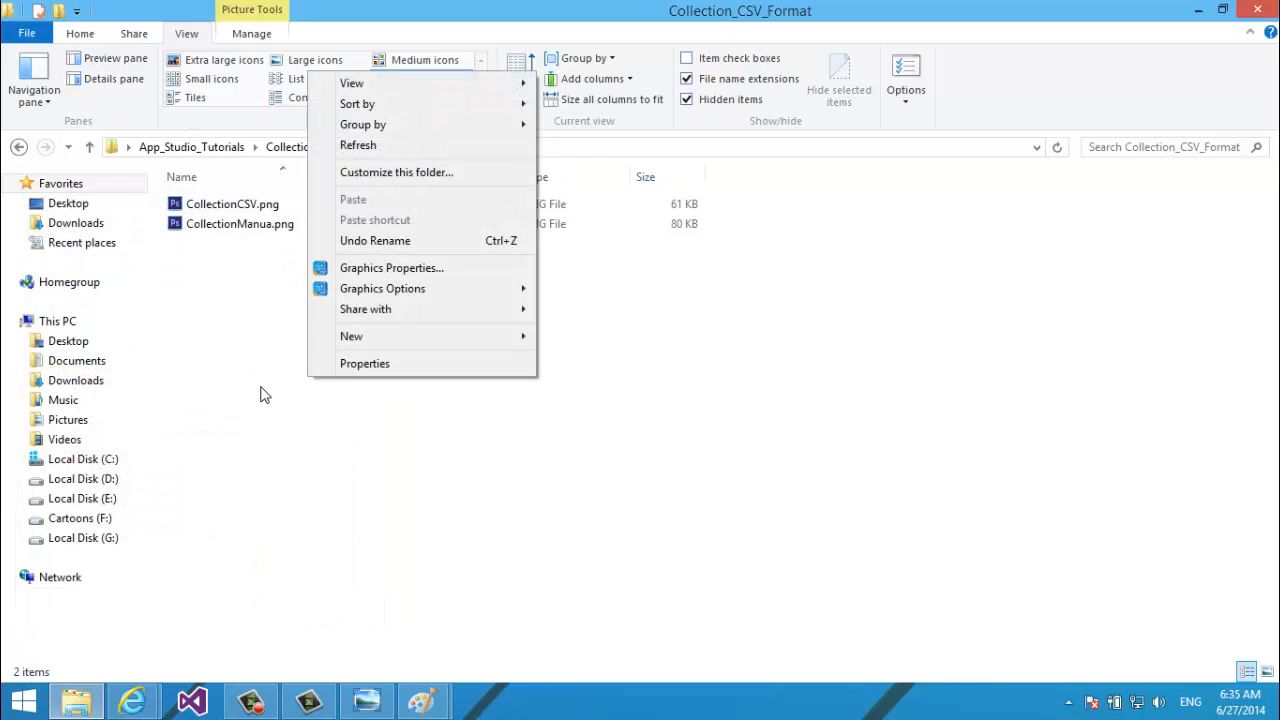
{"action": "mouse_move", "coordinate": [380, 337]}
{"action": "left_click", "coordinate": [675, 490]}
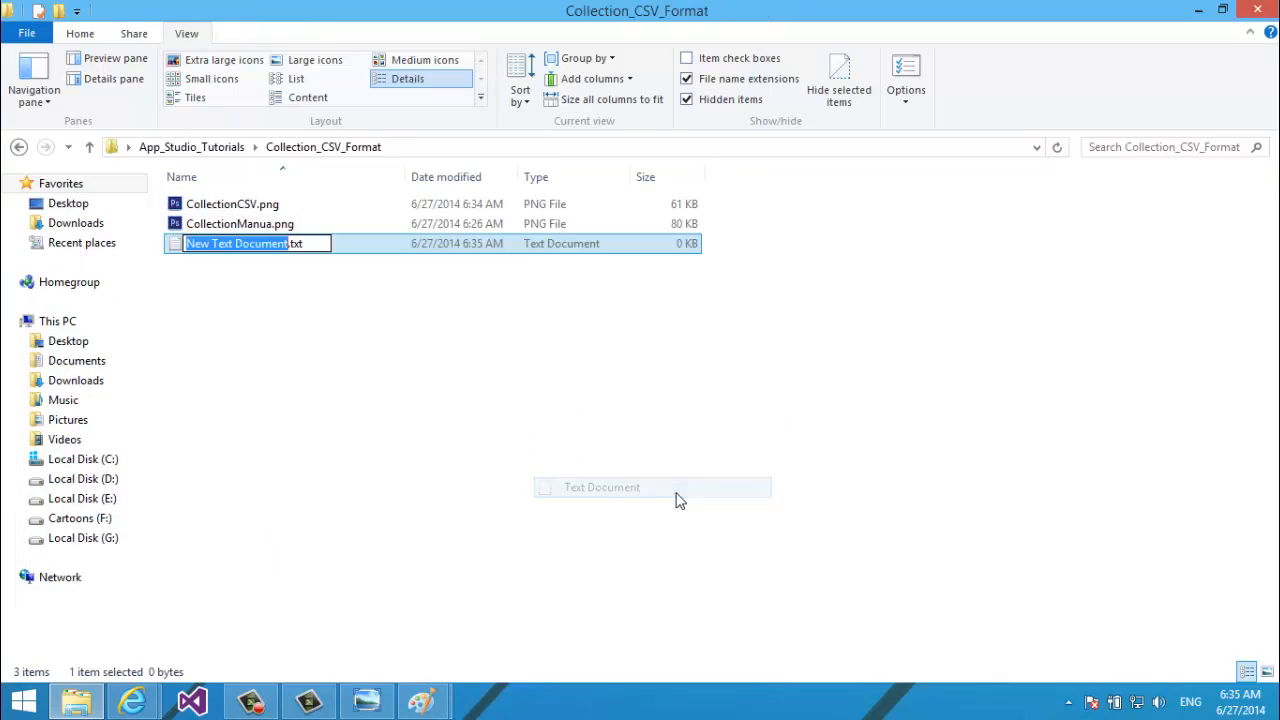
{"action": "type", "text": "C"}
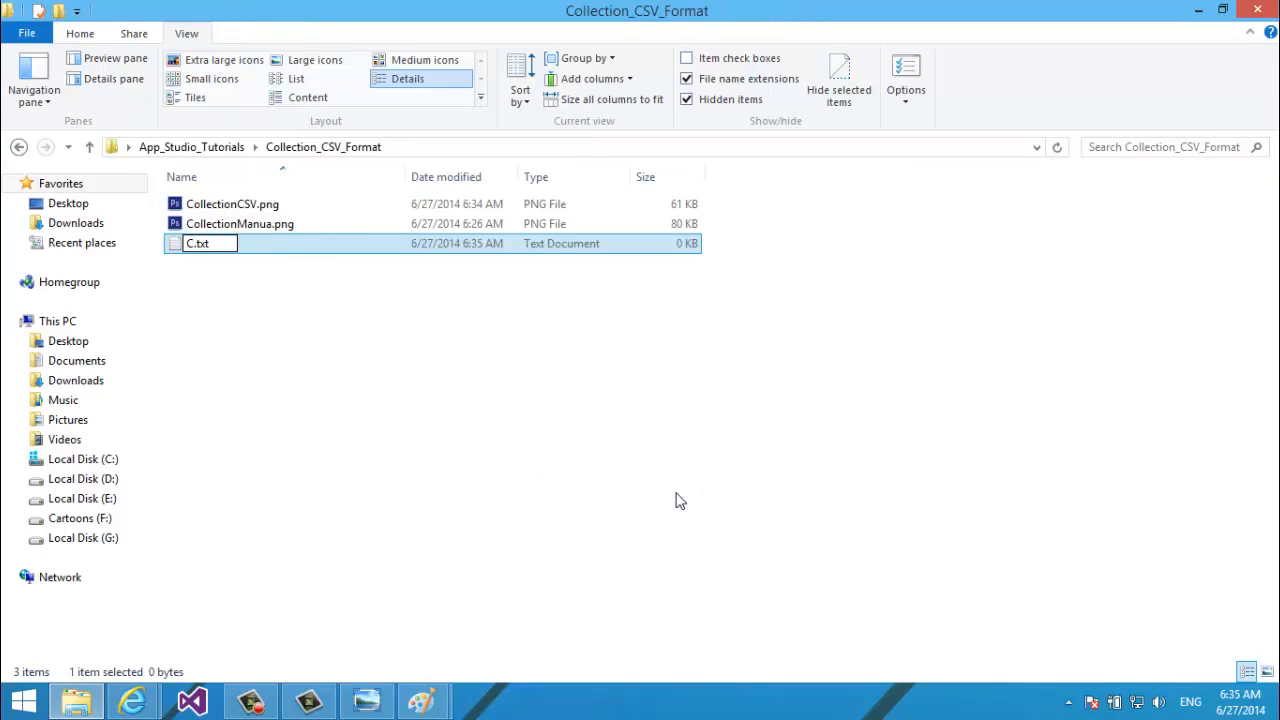
{"action": "type", "text": "SVCollection."}
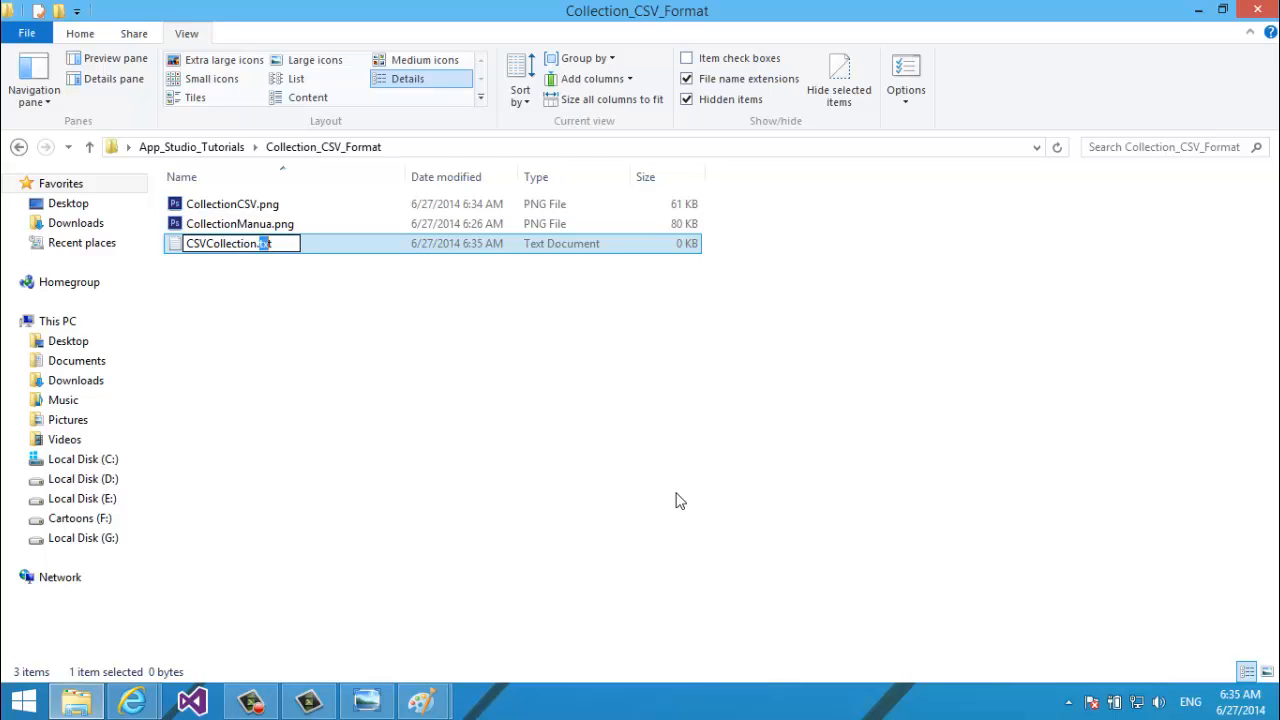
{"action": "type", "text": "csv"}
{"action": "key", "text": "Return"}
{"action": "key", "text": "Return"}
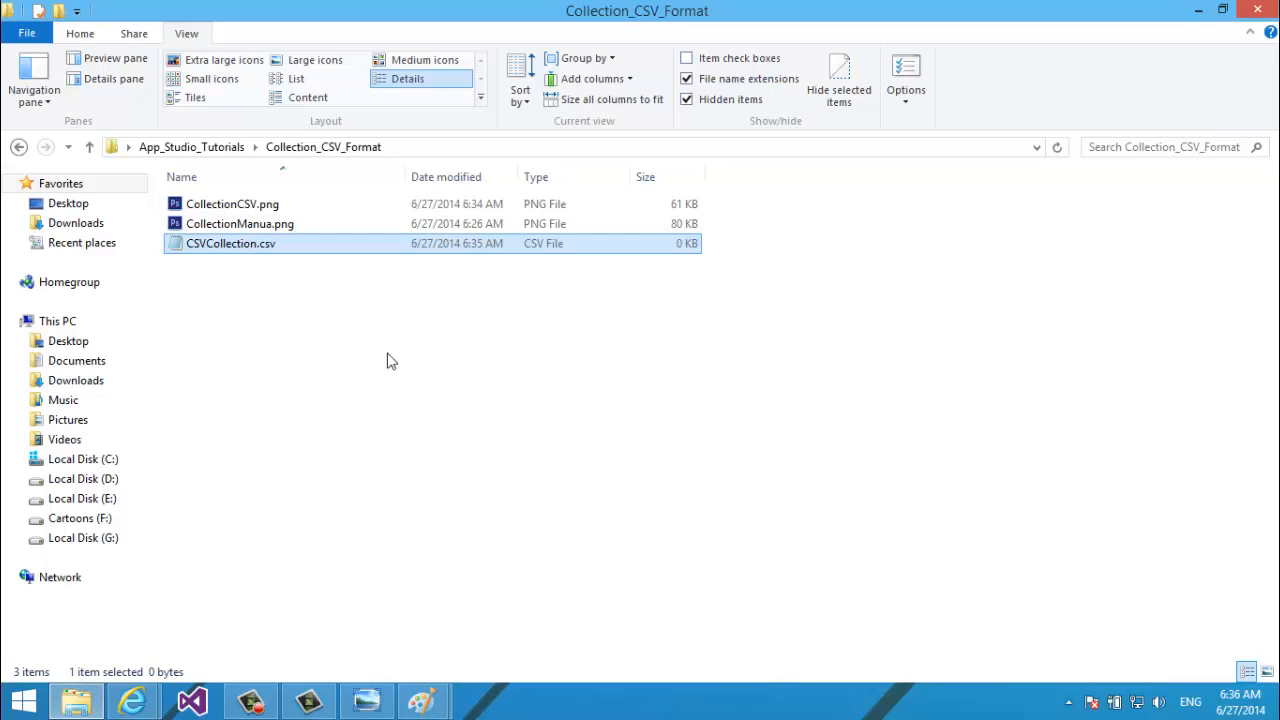
Open CSVCollection.csv in Notepad.
{"action": "right_click", "coordinate": [268, 257]}
{"action": "mouse_move", "coordinate": [323, 324]}
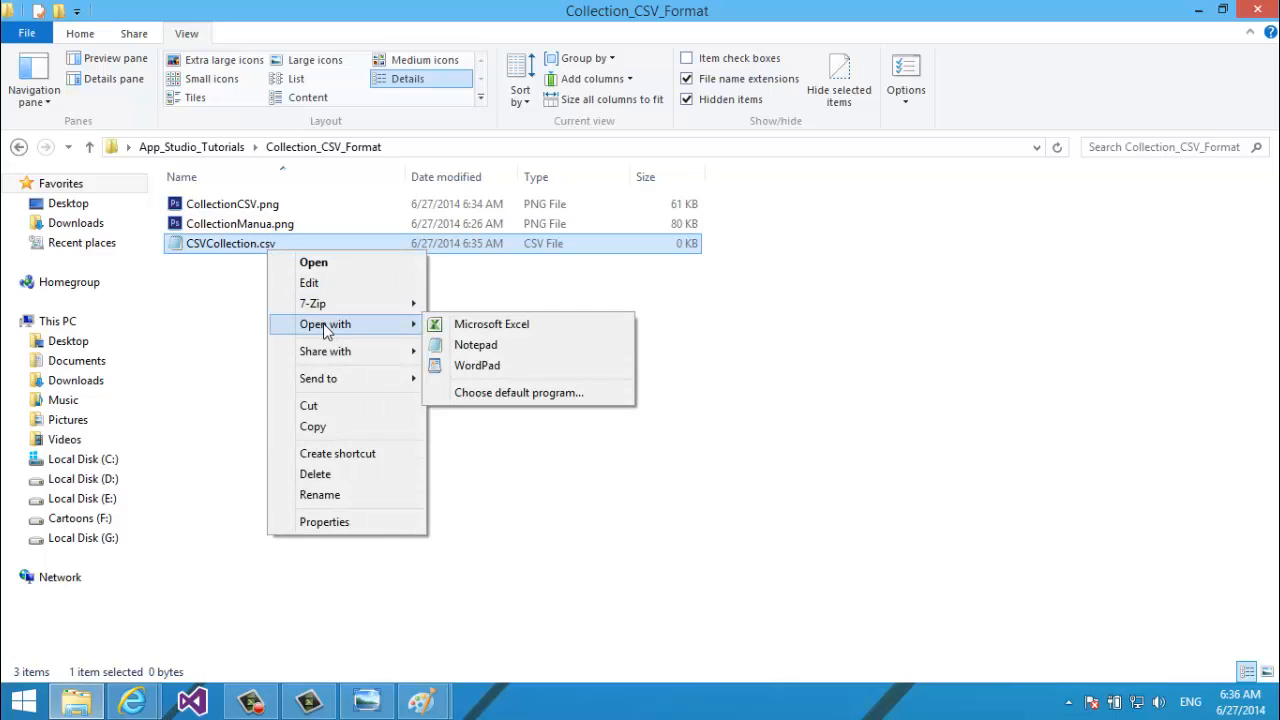
{"action": "left_click", "coordinate": [500, 345]}
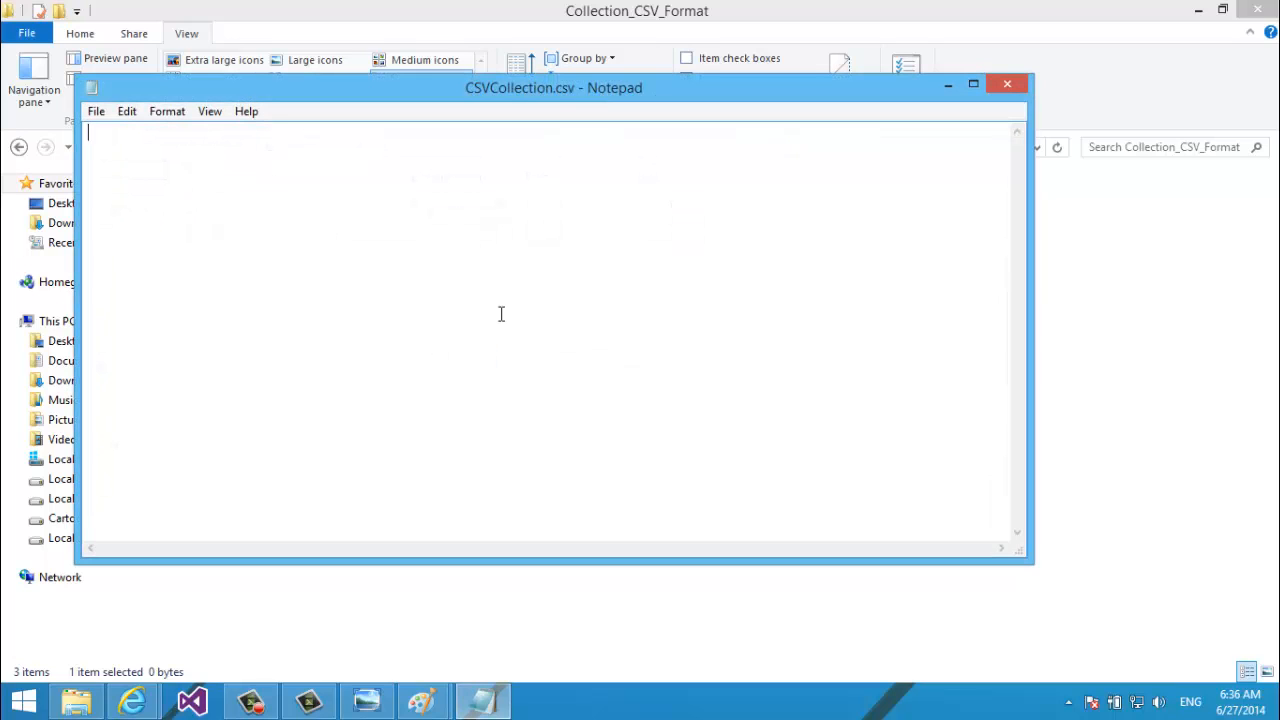
Check the collection's column names in the browser and enter the header line Title;Subtitle;ImageUrl;Description;Contact in CSVCollection.csv in Notepad.
{"action": "mouse_move", "coordinate": [133, 700]}
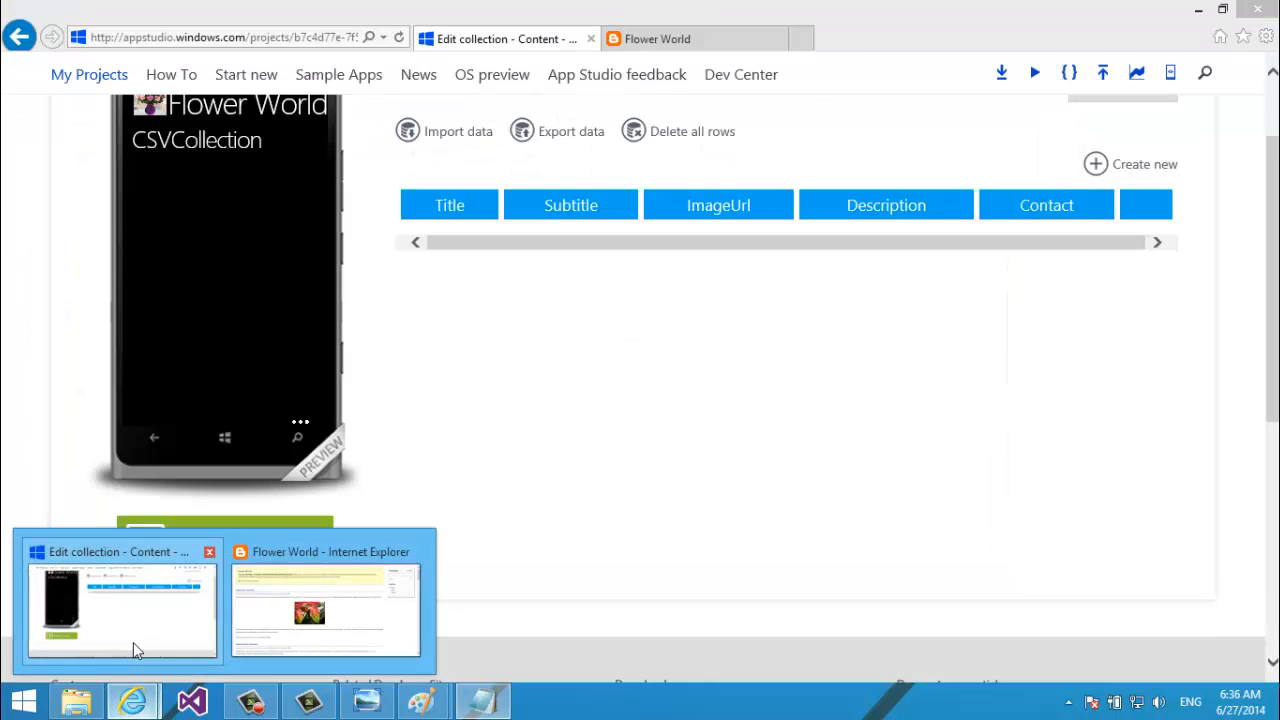
{"action": "left_click", "coordinate": [133, 642]}
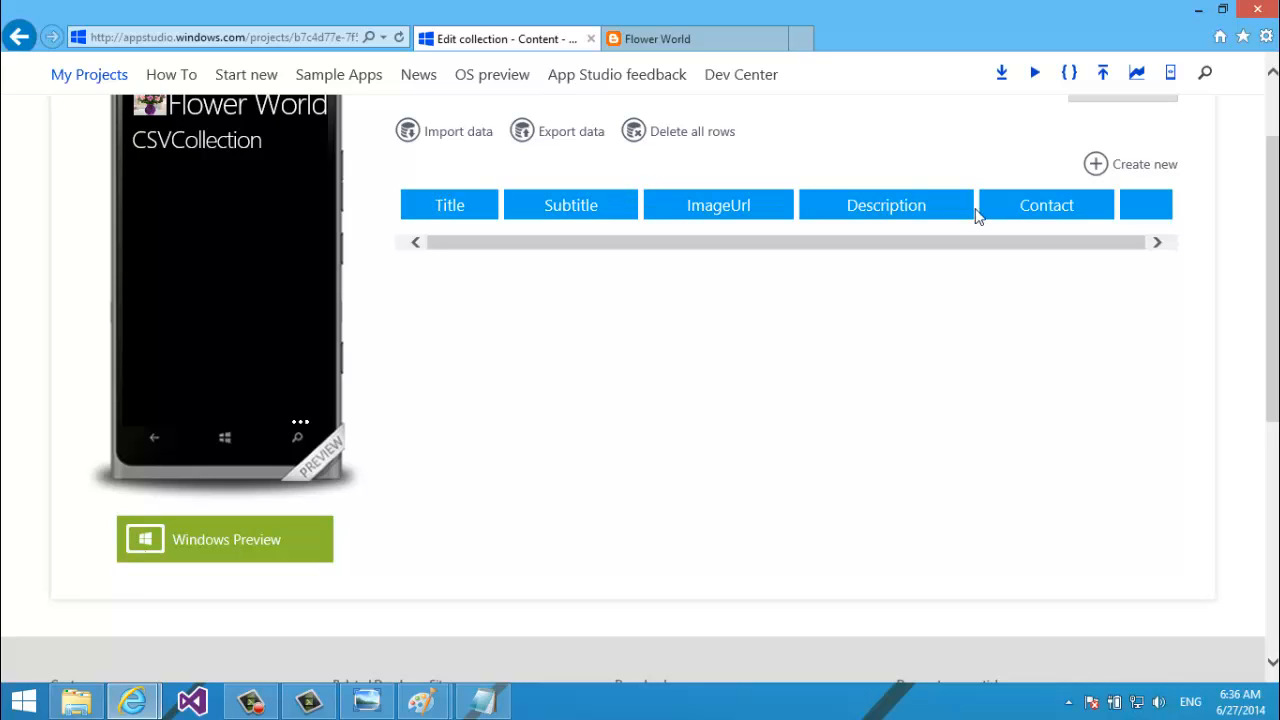
{"action": "left_click", "coordinate": [505, 695]}
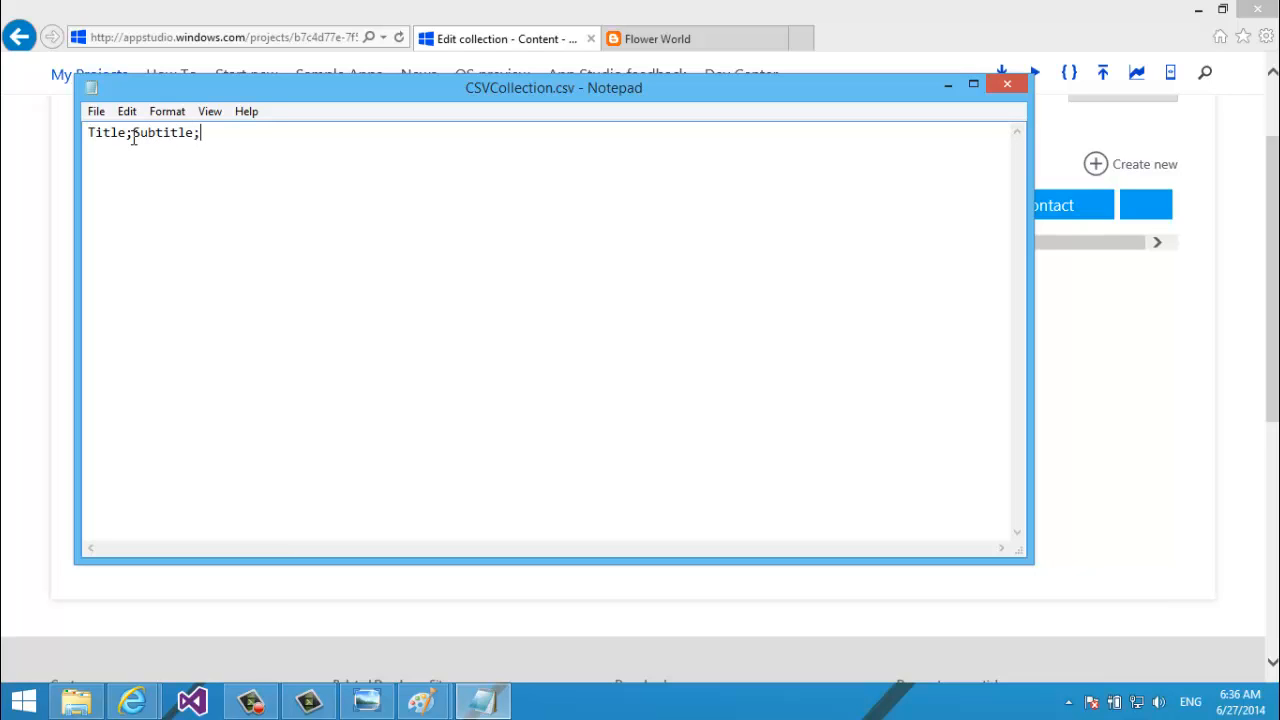
{"action": "left_click_drag", "start_coordinate": [422, 103], "coordinate": [479, 262]}
{"action": "type", "text": "Image"}
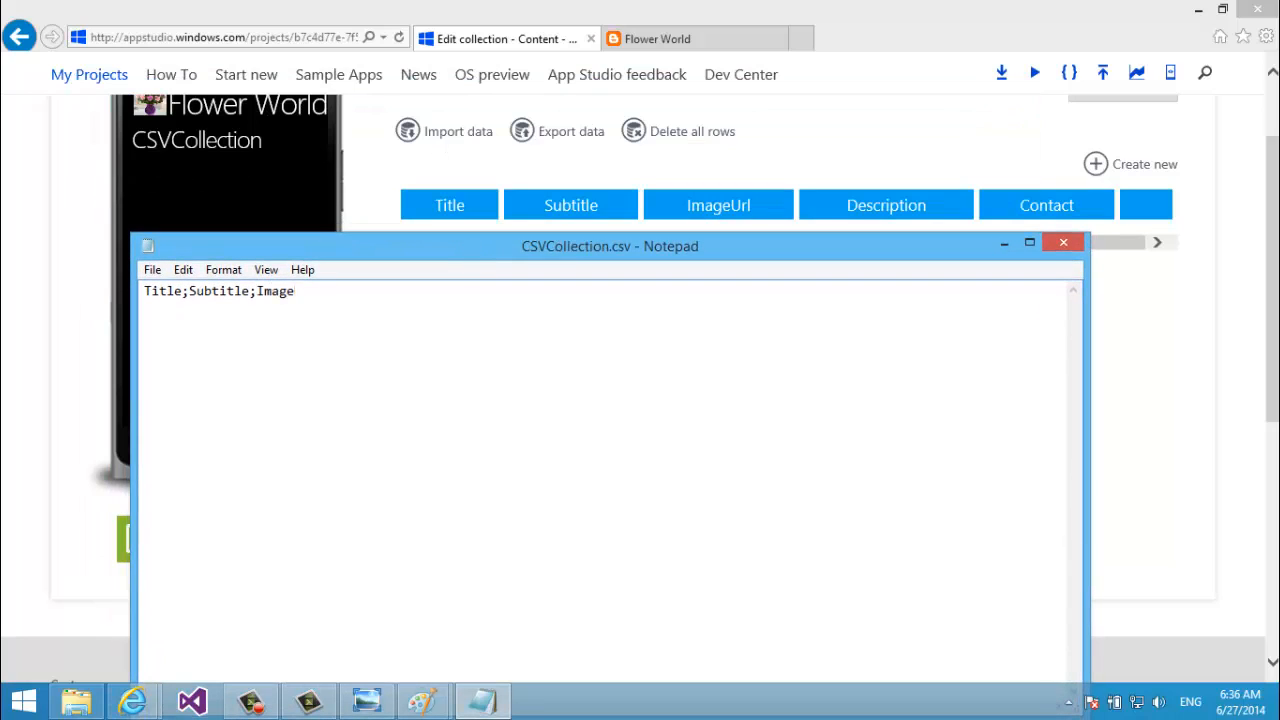
{"action": "type", "text": "Url;Description;Con"}
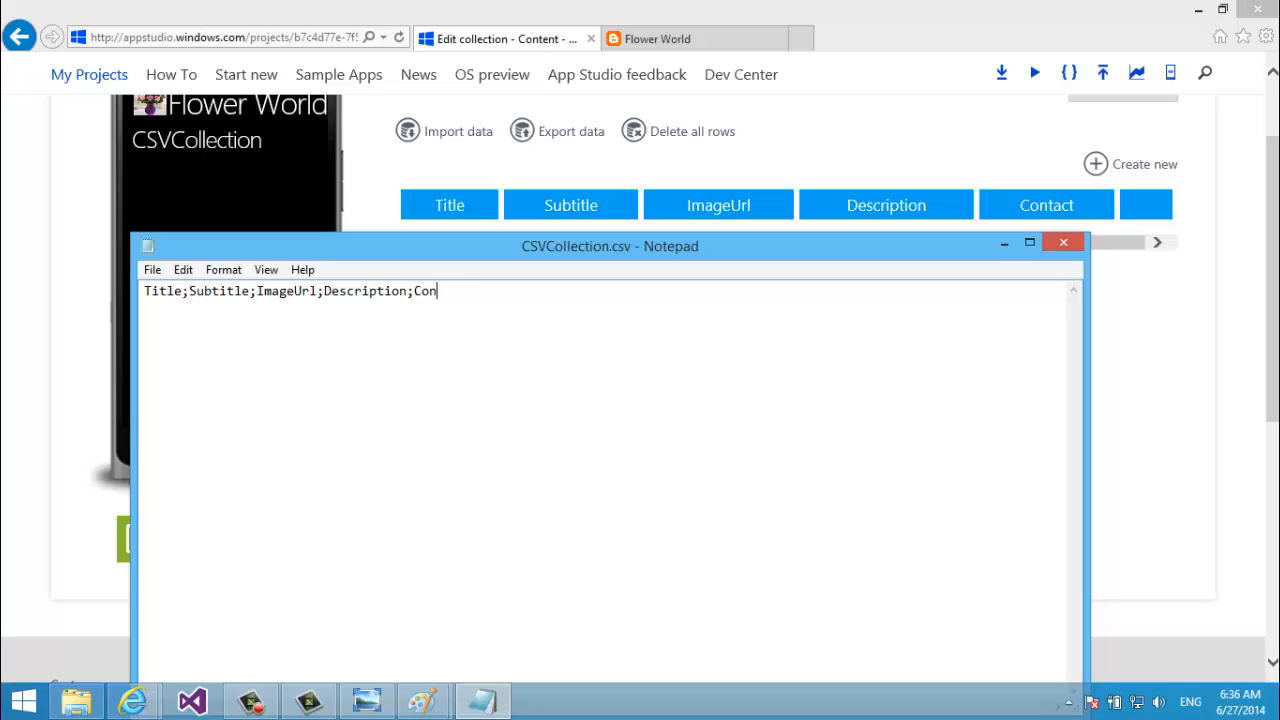
{"action": "type", "text": "tact"}
{"action": "left_click", "coordinate": [223, 270]}
{"action": "left_click", "coordinate": [262, 362]}
{"action": "left_click", "coordinate": [219, 281]}
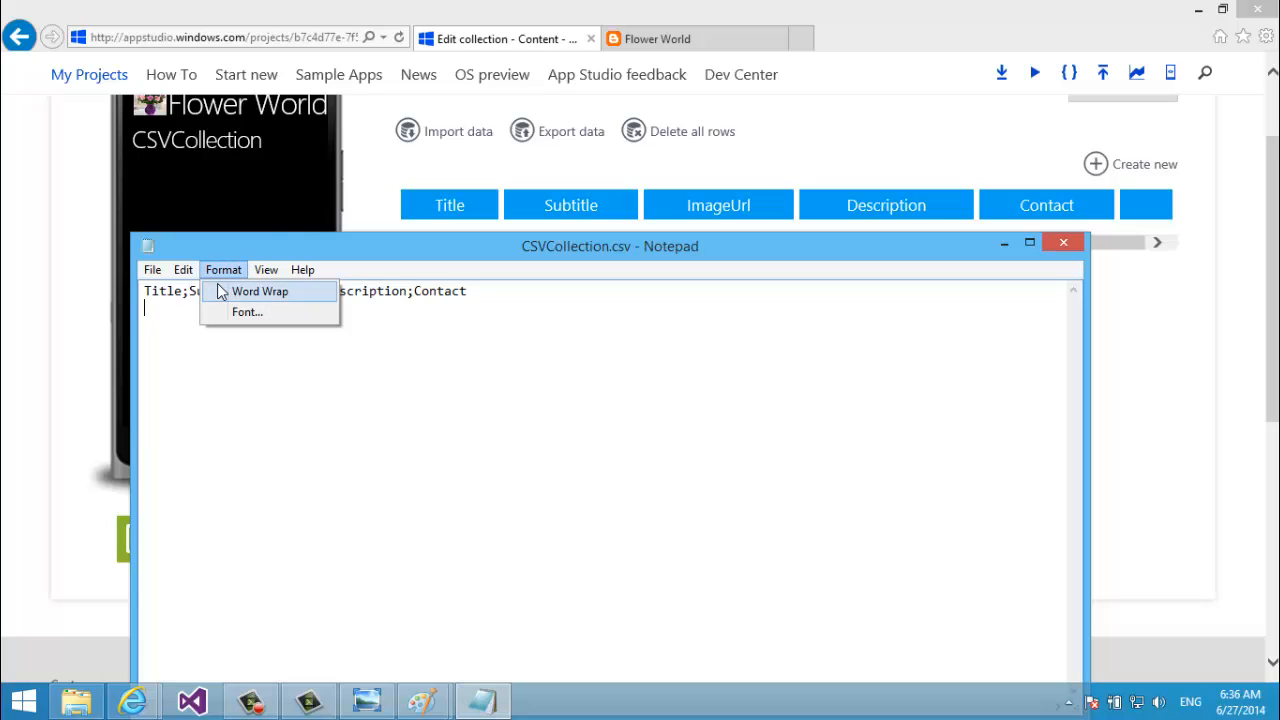
{"action": "left_click", "coordinate": [222, 291]}
{"action": "left_click", "coordinate": [223, 270]}
{"action": "left_click", "coordinate": [196, 292]}
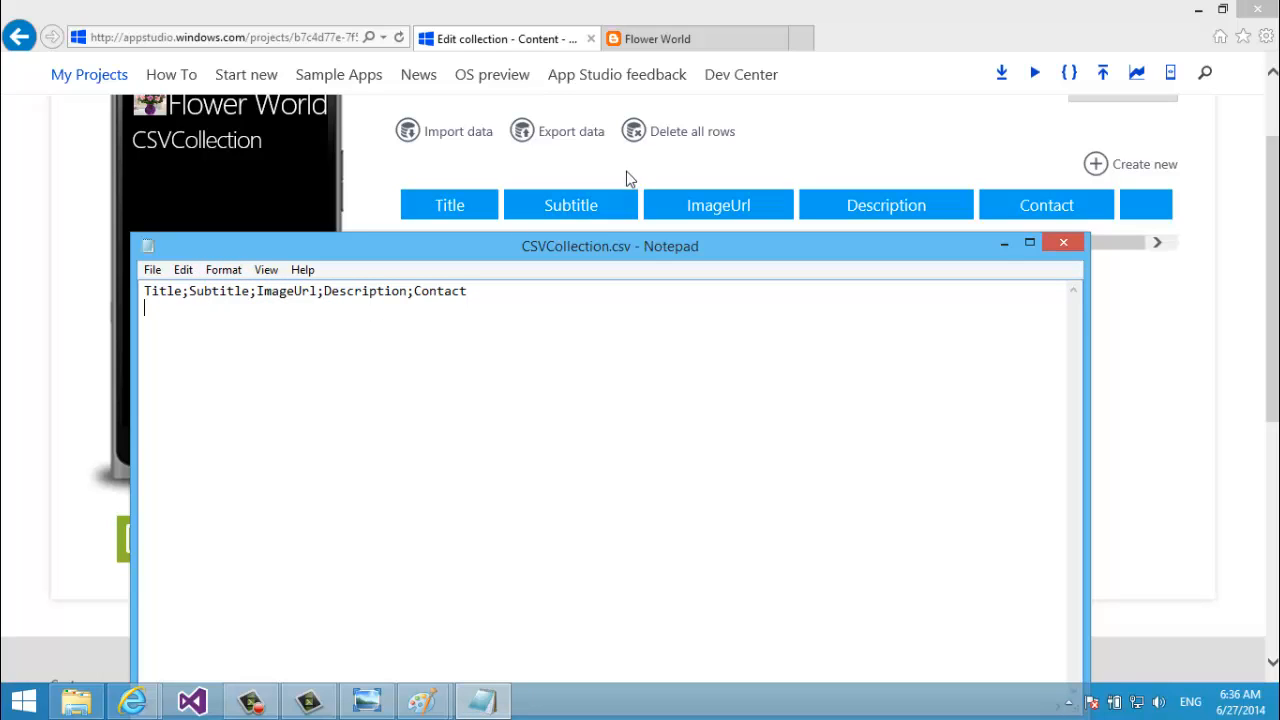
Maximize the Notepad window and start the first data row below the header with "Red Rose";"A beautiful flower";.
{"action": "double_click", "coordinate": [595, 243]}
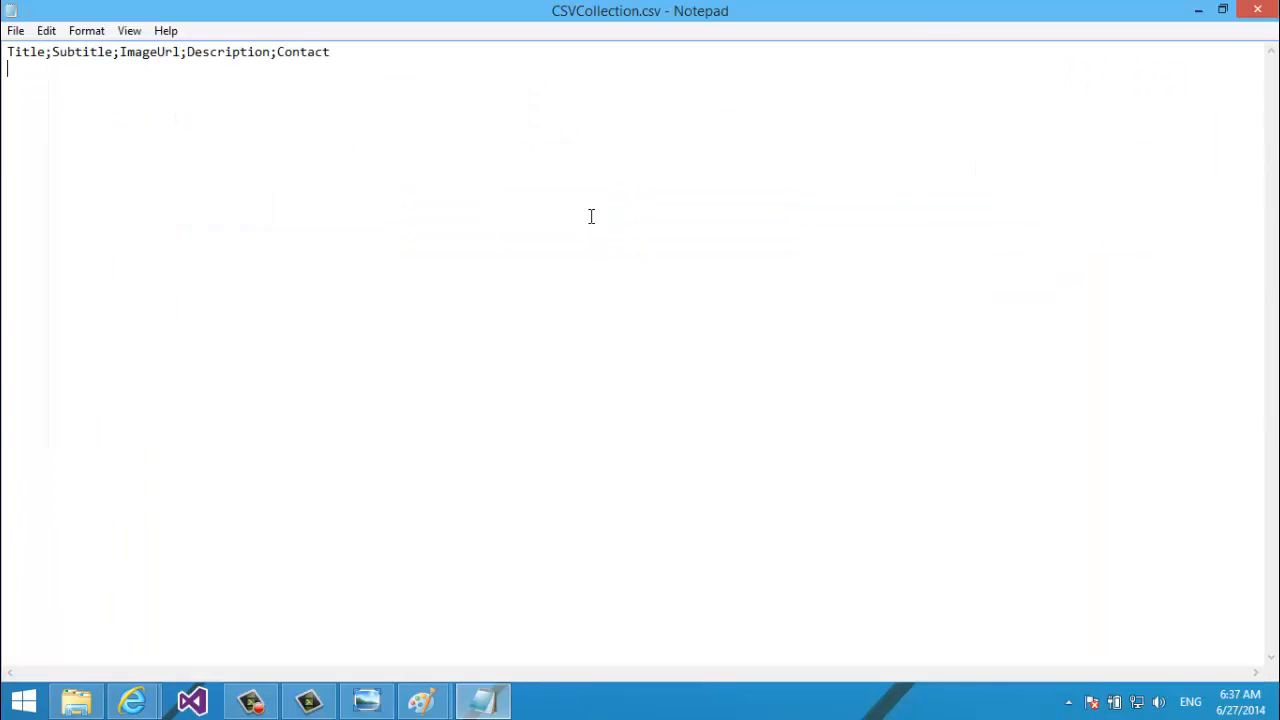
{"action": "key", "text": "Return"}
{"action": "type", "text": "R"}
{"action": "key", "text": "BackSpace"}
{"action": "key", "text": "BackSpace"}
{"action": "type", "text": "Red Rose"}
{"action": "mouse_move", "coordinate": [45, 52]}
{"action": "left_mouse_down"}
{"action": "mouse_move", "coordinate": [88, 66]}
{"action": "mouse_move", "coordinate": [49, 53]}
{"action": "left_mouse_up"}
{"action": "left_click", "coordinate": [49, 53]}
{"action": "type", "text": "tu"}
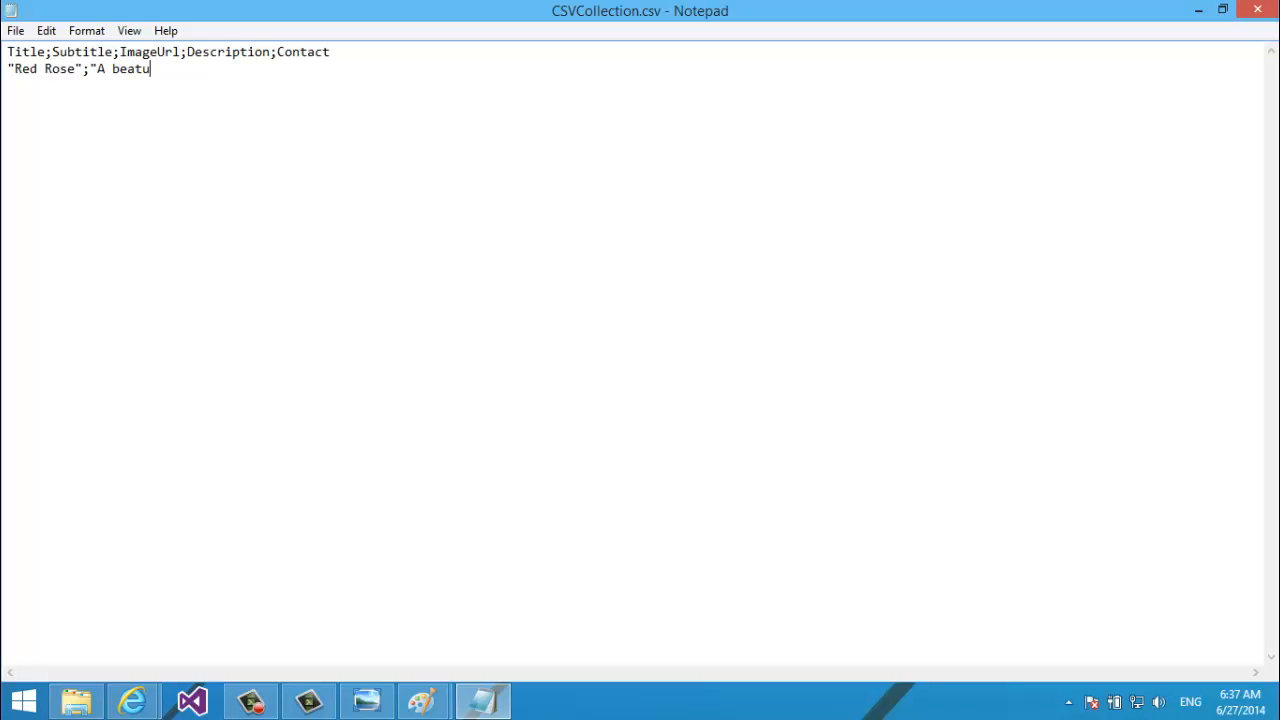
{"action": "key", "text": "BackSpace"}
{"action": "key", "text": "BackSpace"}
{"action": "type", "text": "utiful flower\";"}
Switch to Internet Explorer, open bing.com in the Flower World feed's tab and search its images for Red Rose.
{"action": "mouse_move", "coordinate": [131, 700]}
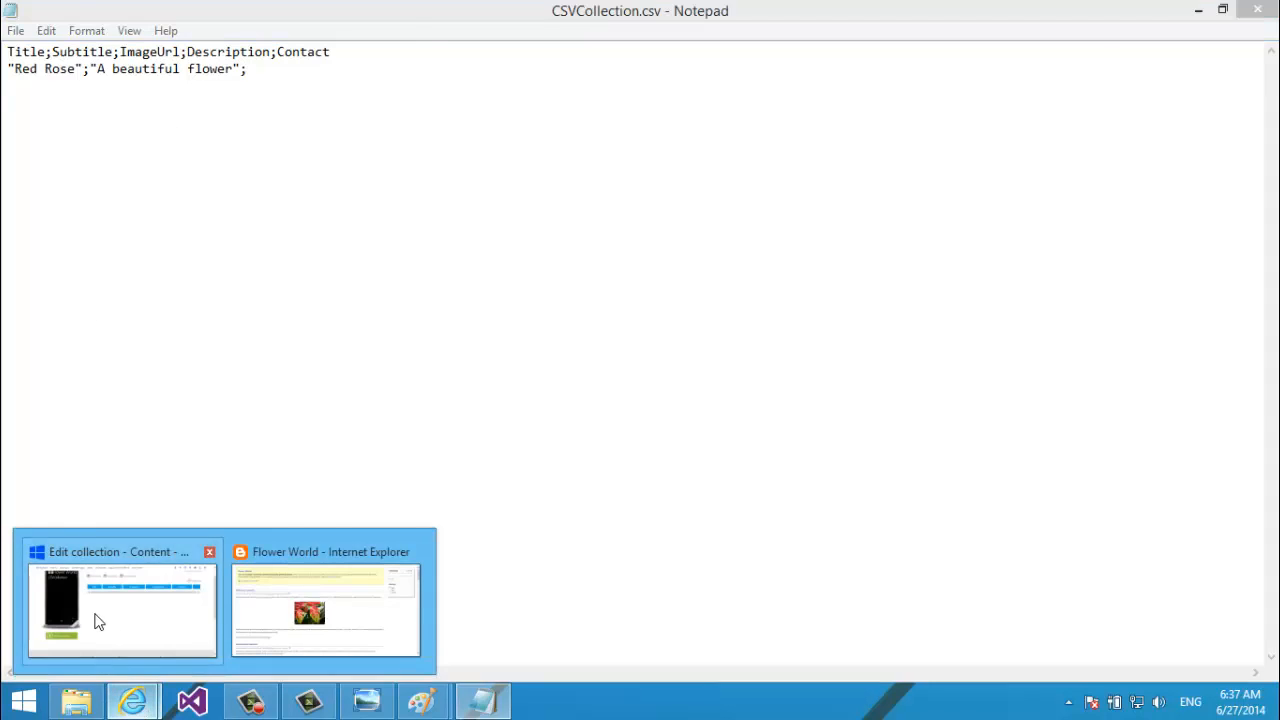
{"action": "left_click", "coordinate": [98, 621]}
{"action": "left_click", "coordinate": [658, 44]}
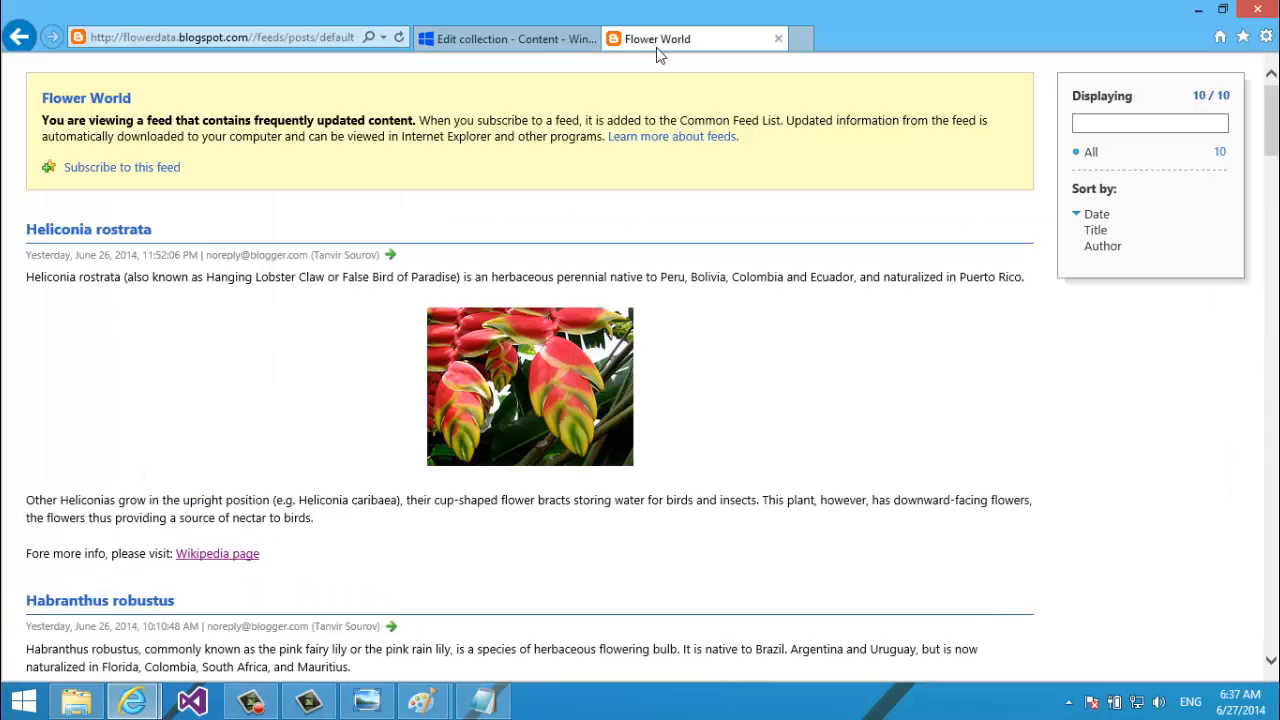
{"action": "left_click", "coordinate": [308, 38]}
{"action": "type", "text": "bing.com/"}
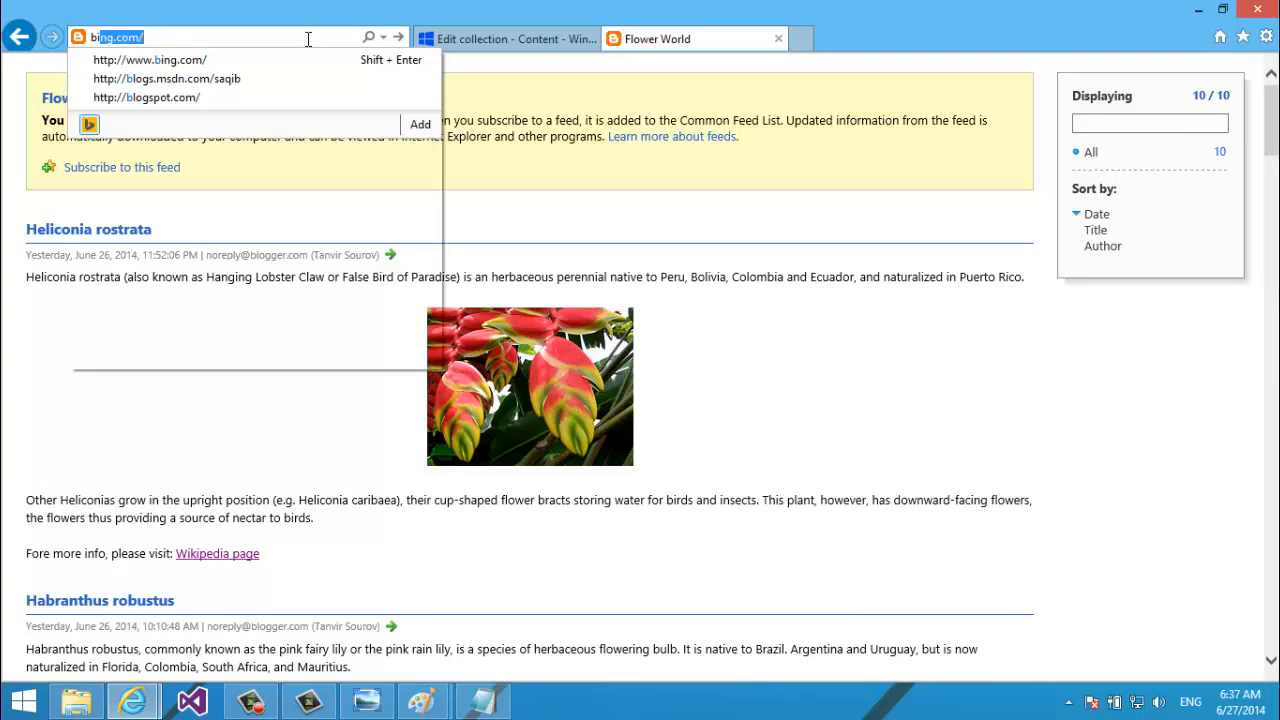
{"action": "key", "text": "Return"}
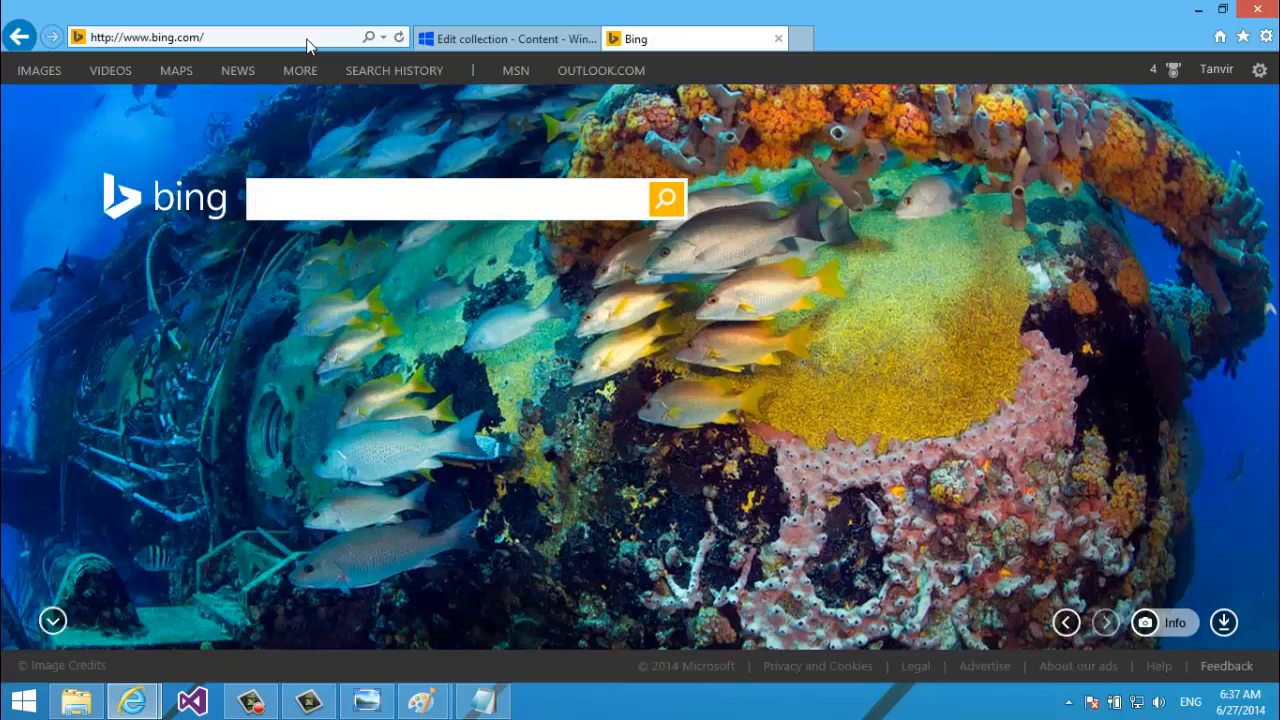
{"action": "type", "text": "Red Rose"}
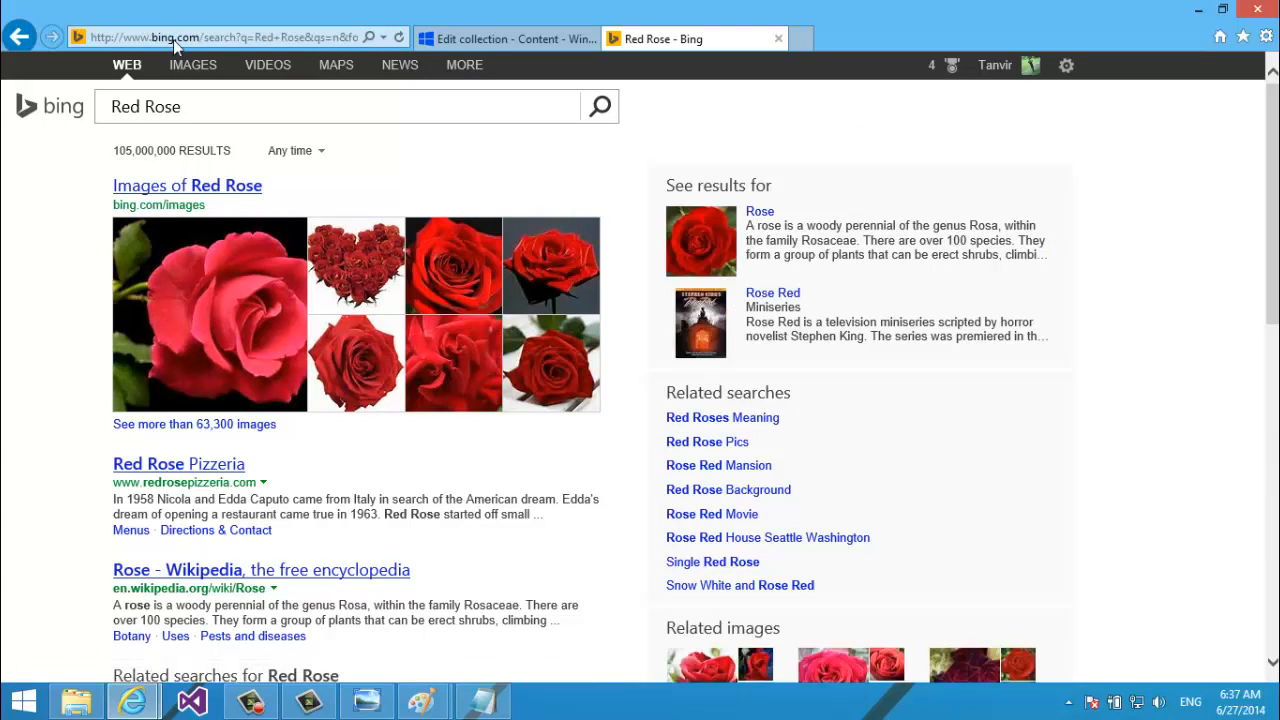
{"action": "left_click", "coordinate": [180, 62]}
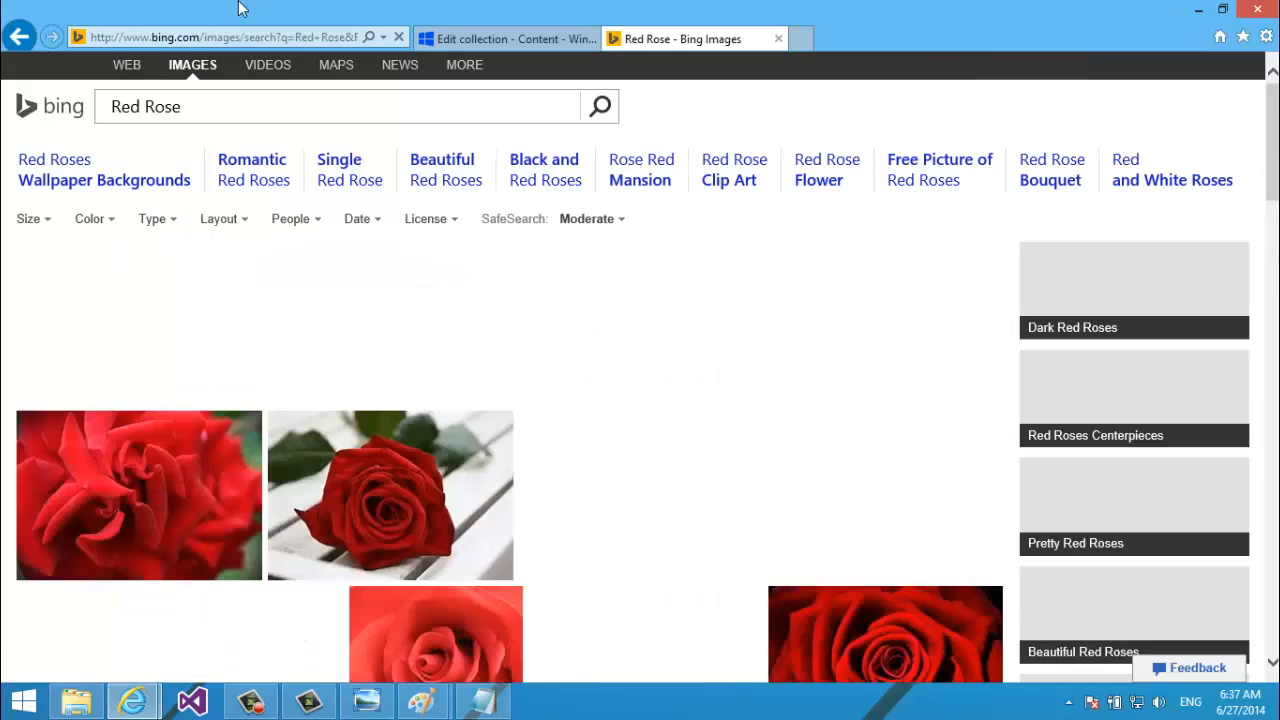
Open the full-size red-rose-7.jpg picture of a single rose on a black background and copy its web address.
{"action": "scroll", "coordinate": [240, 8], "scroll_direction": "down", "scroll_amount": 1}
{"action": "scroll", "coordinate": [240, 8], "scroll_direction": "down", "scroll_amount": 4}
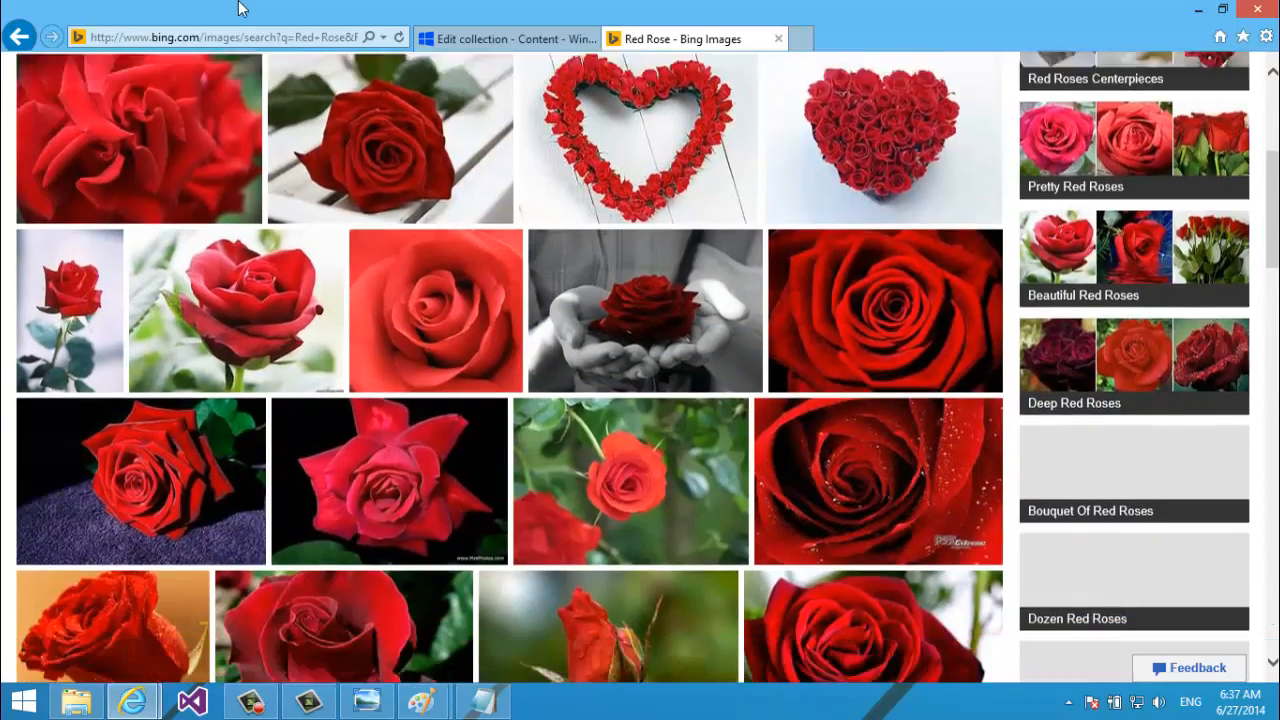
{"action": "scroll", "coordinate": [240, 8], "scroll_direction": "down", "scroll_amount": 3}
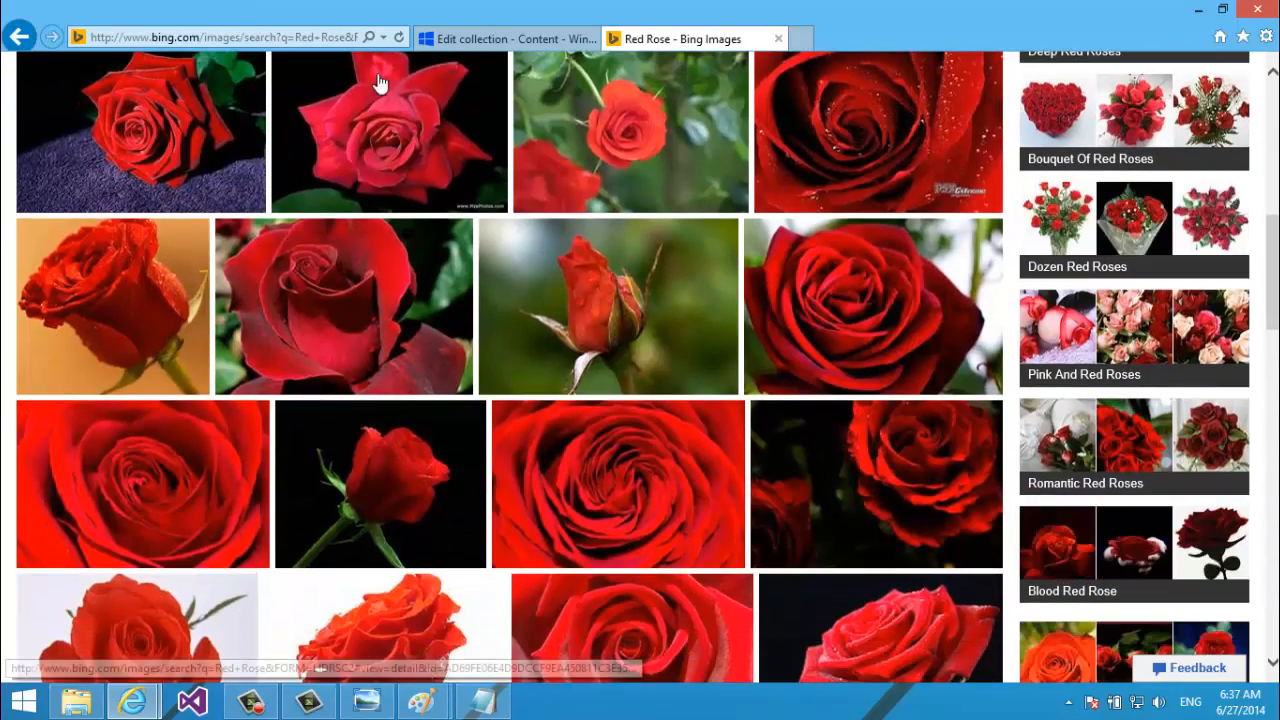
{"action": "scroll", "coordinate": [760, 245], "scroll_direction": "down", "scroll_amount": 2}
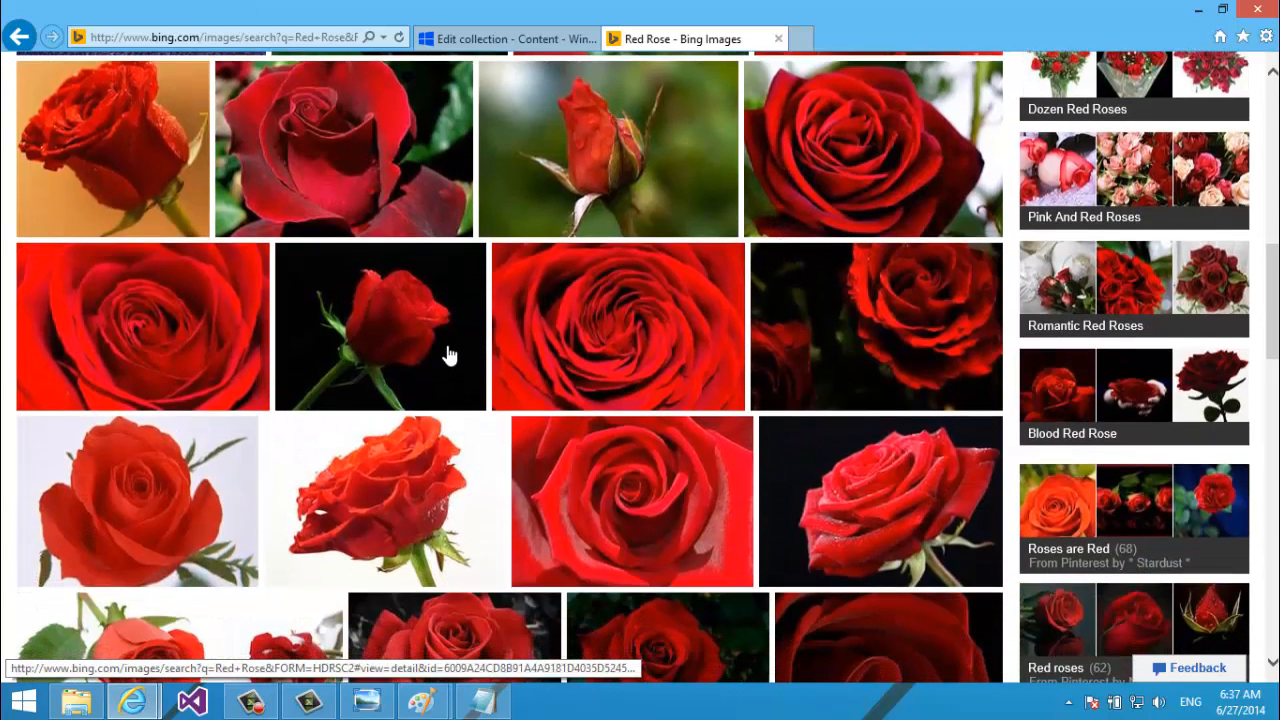
{"action": "left_click", "coordinate": [449, 352]}
{"action": "left_click", "coordinate": [563, 328]}
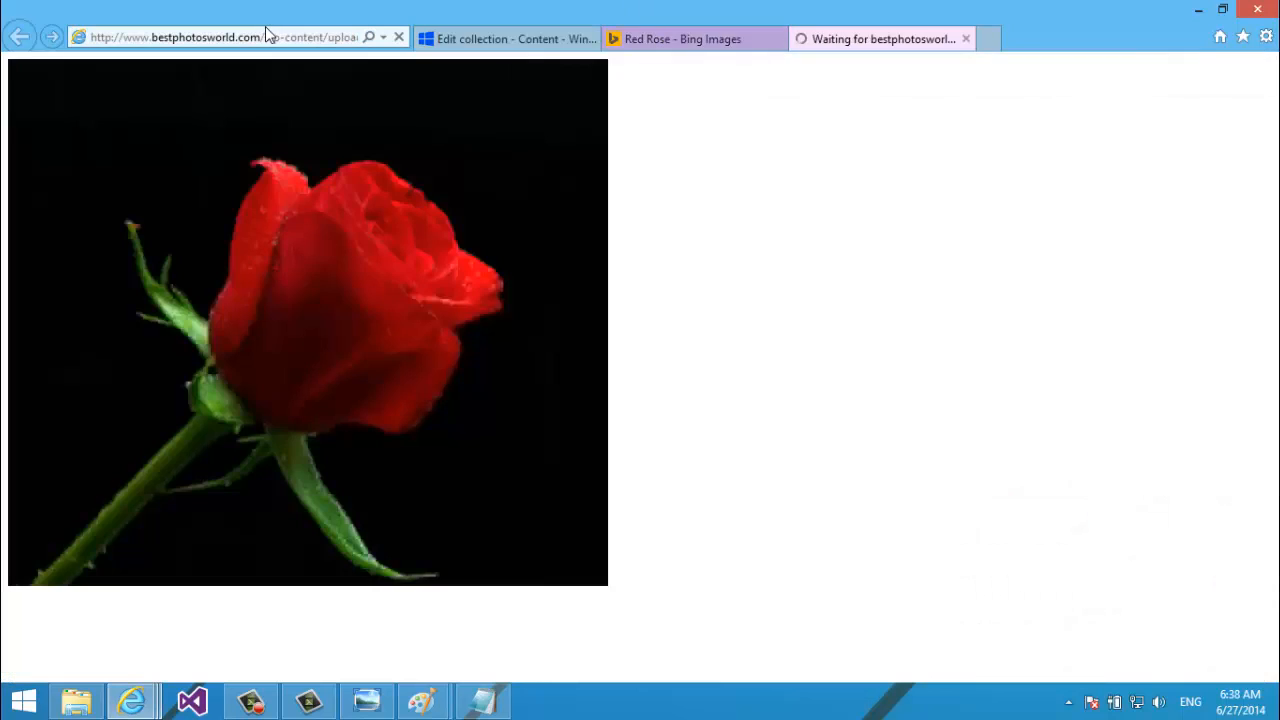
{"action": "left_click", "coordinate": [267, 30]}
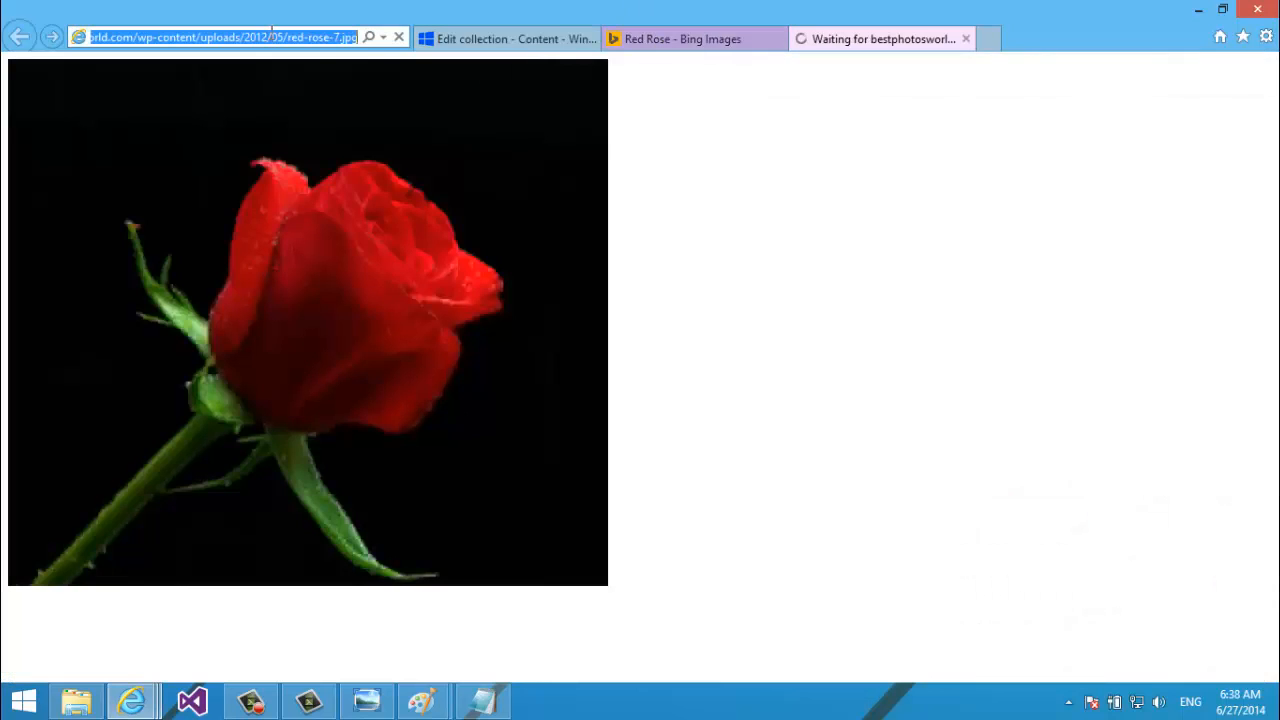
{"action": "left_click", "coordinate": [806, 196]}
{"action": "left_click", "coordinate": [729, 37]}
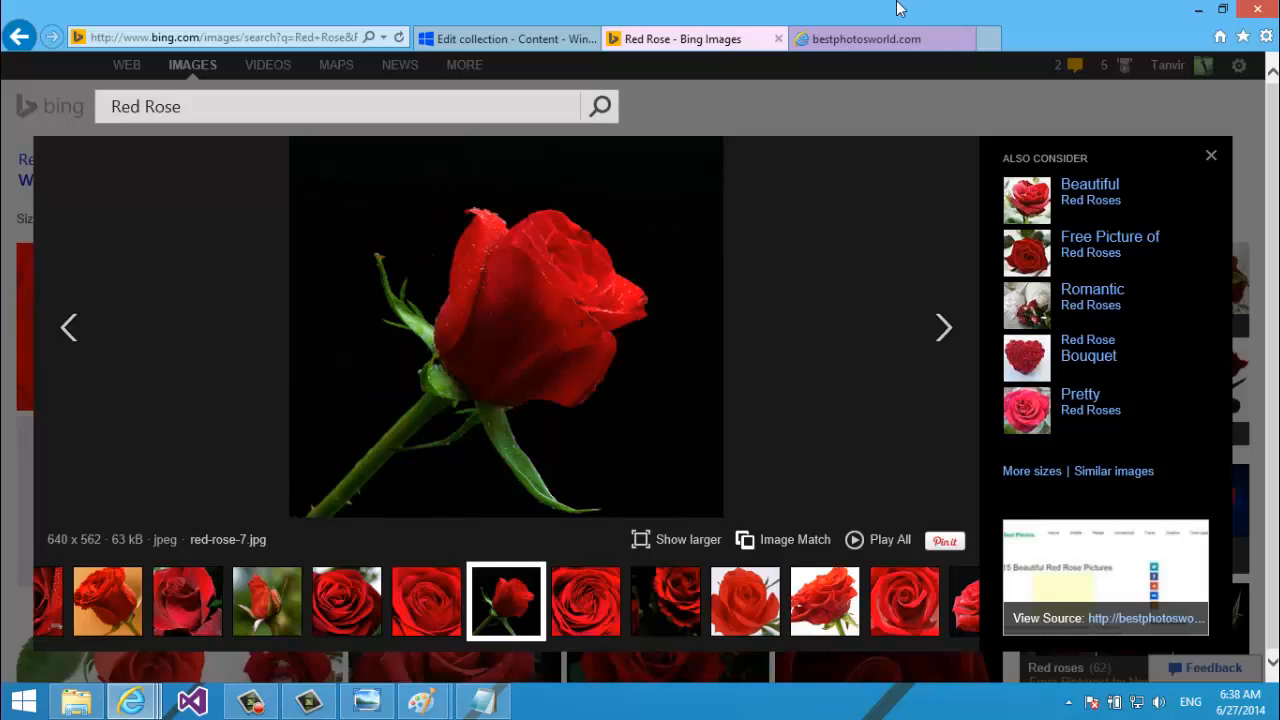
{"action": "left_click", "coordinate": [896, 33]}
{"action": "left_click", "coordinate": [314, 37]}
{"action": "key", "text": "ctrl+c"}
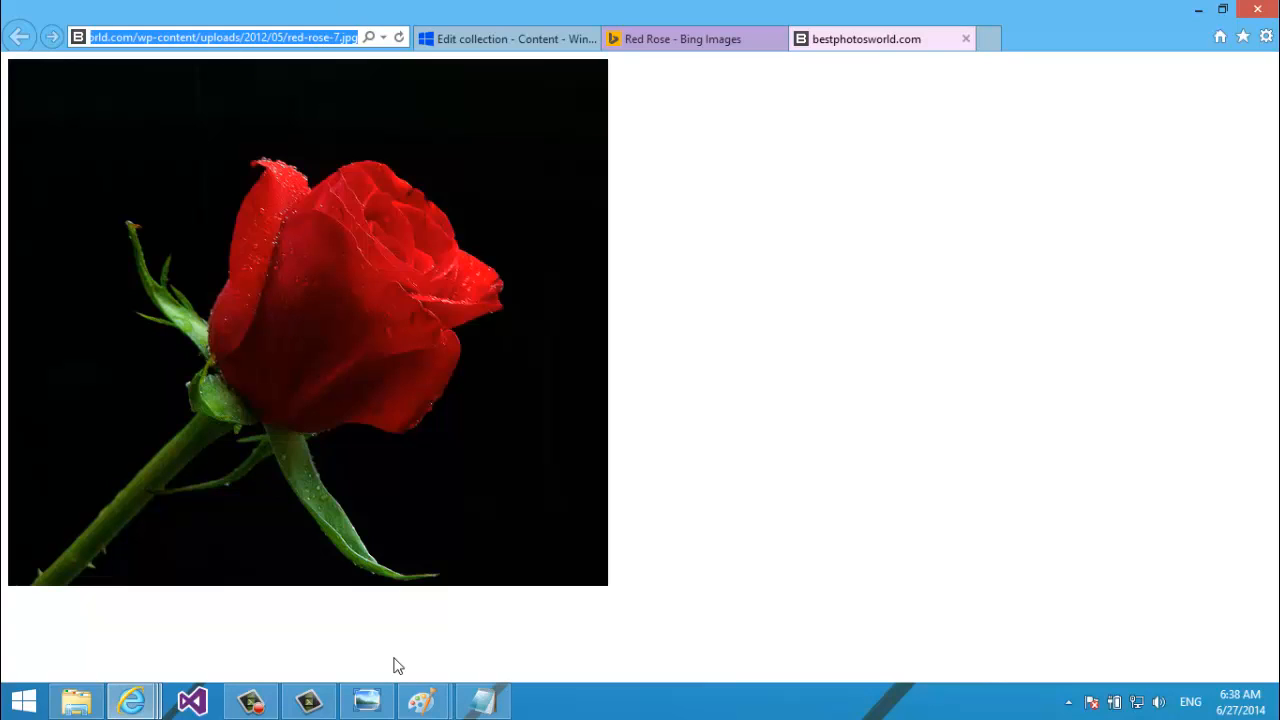
Back in Notepad, add the copied image address in quotation marks, followed by a semicolon, as the Red Rose row's ImageUrl value.
{"action": "left_click", "coordinate": [483, 700]}
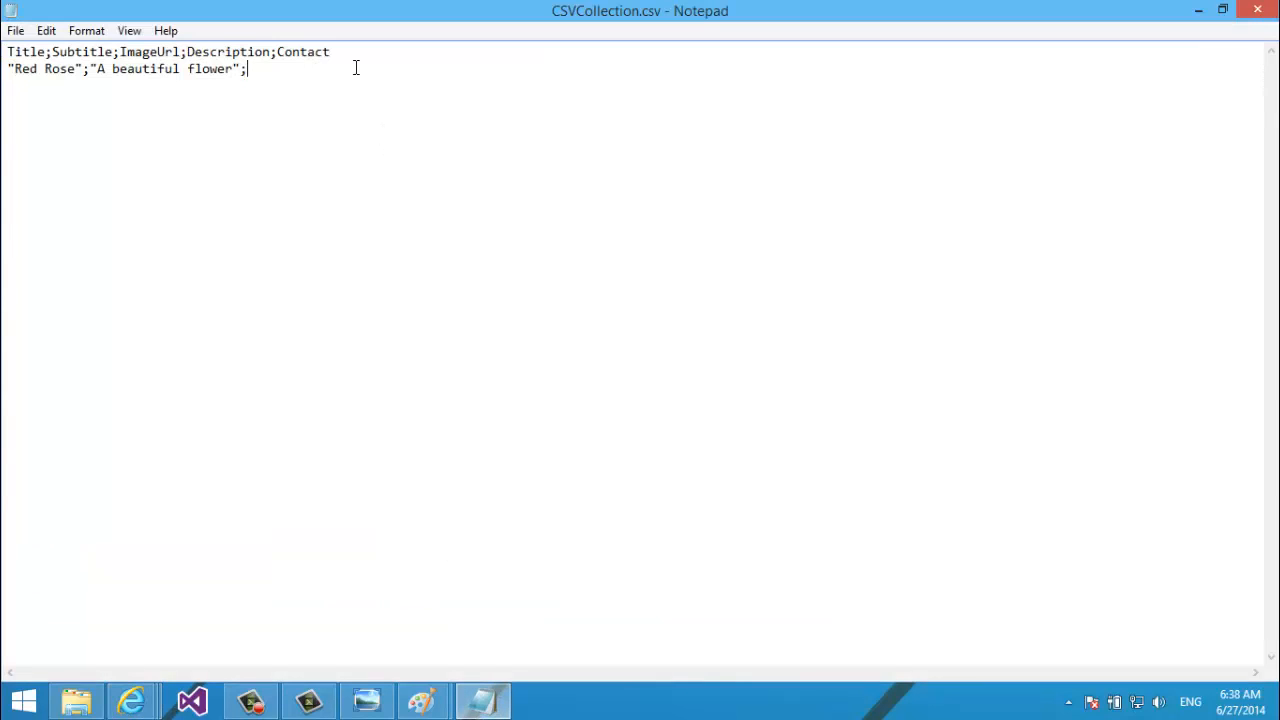
{"action": "type", "text": "\"\";"}
{"action": "key", "text": "ctrl+v"}
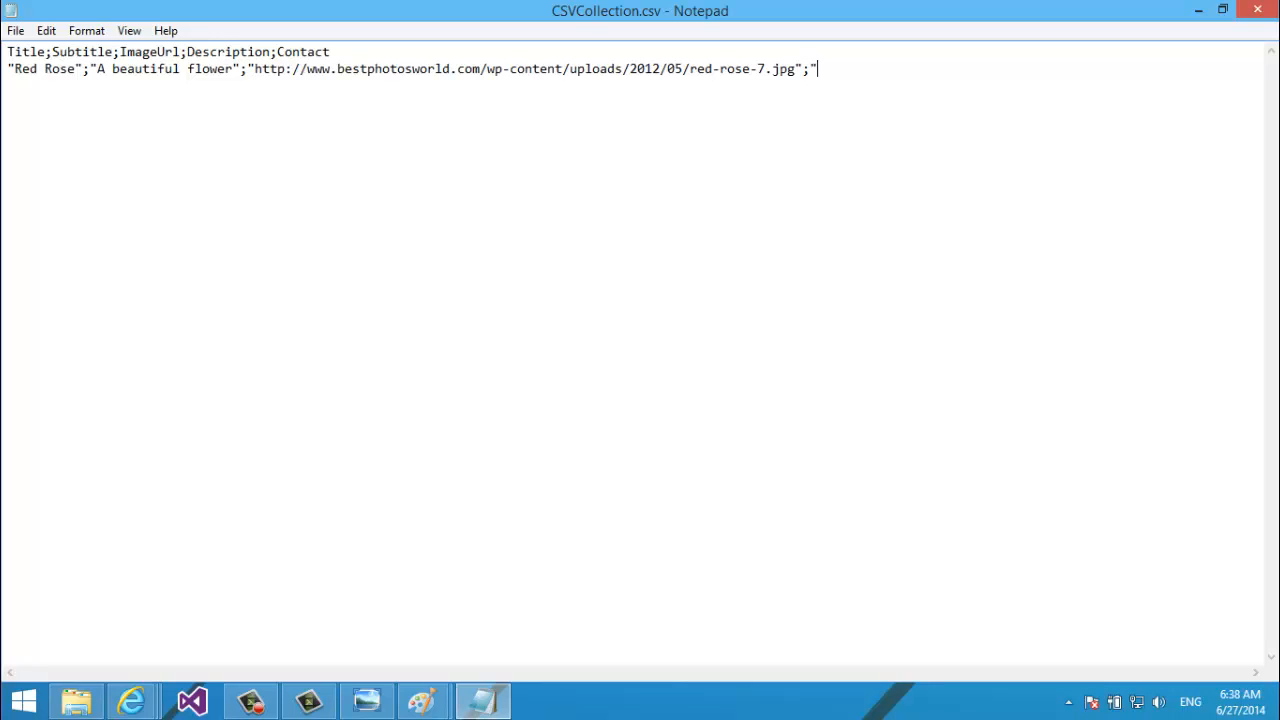
Enter the Red Rose row's Description as "Red rose is a very beautiful flower. It is liked by almost everyone.".
{"action": "type", "text": "Re"}
{"action": "type", "text": "d rose is a very b"}
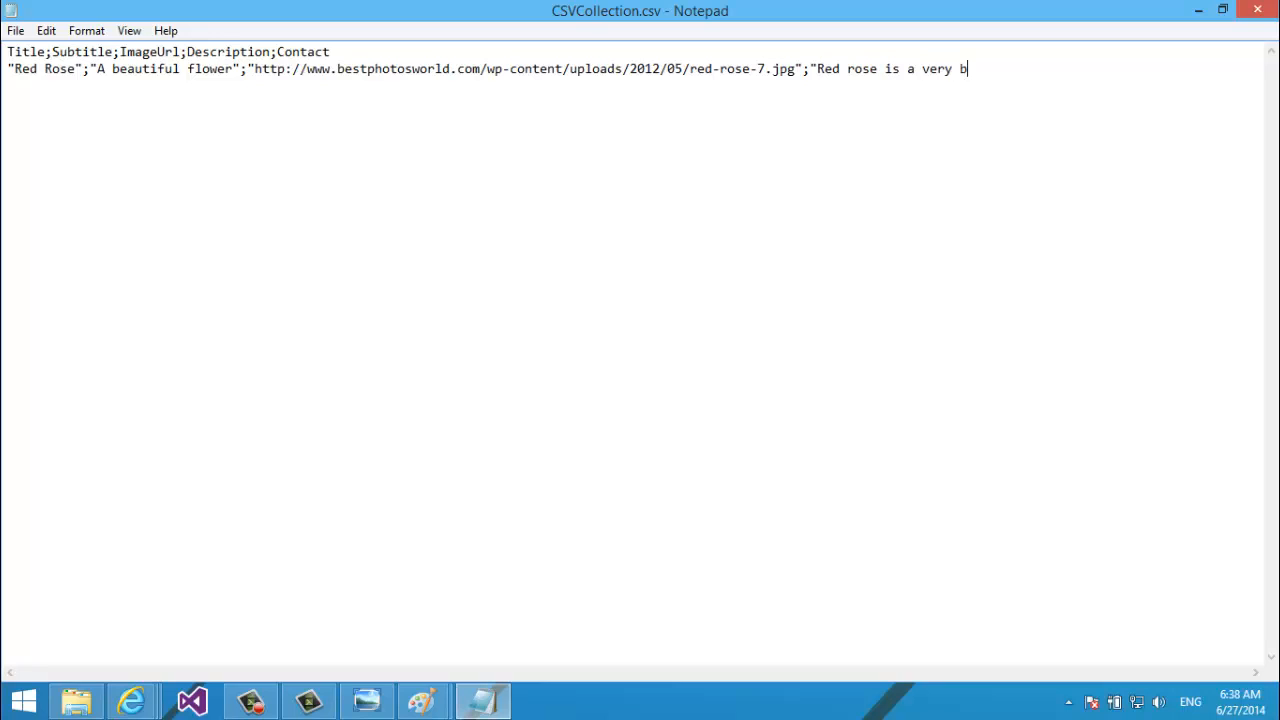
{"action": "type", "text": "eatutiful flower. It is l"}
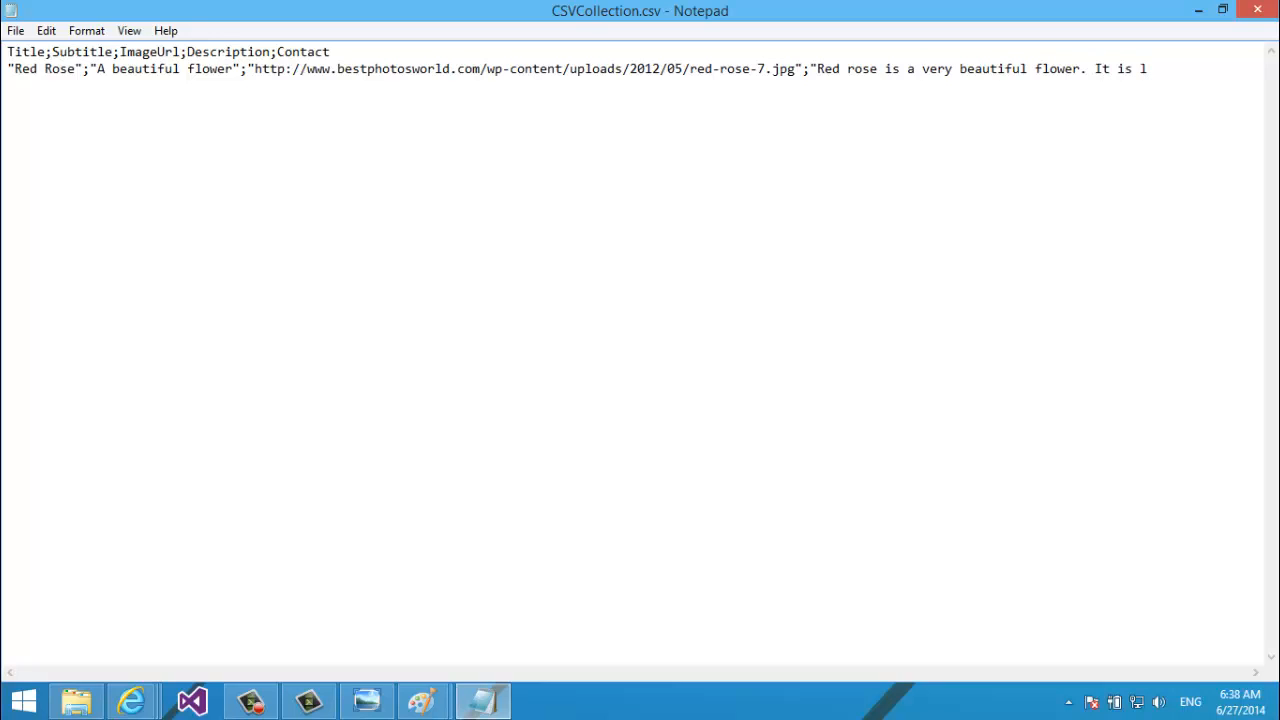
{"action": "type", "text": "iked by almost everyon"}
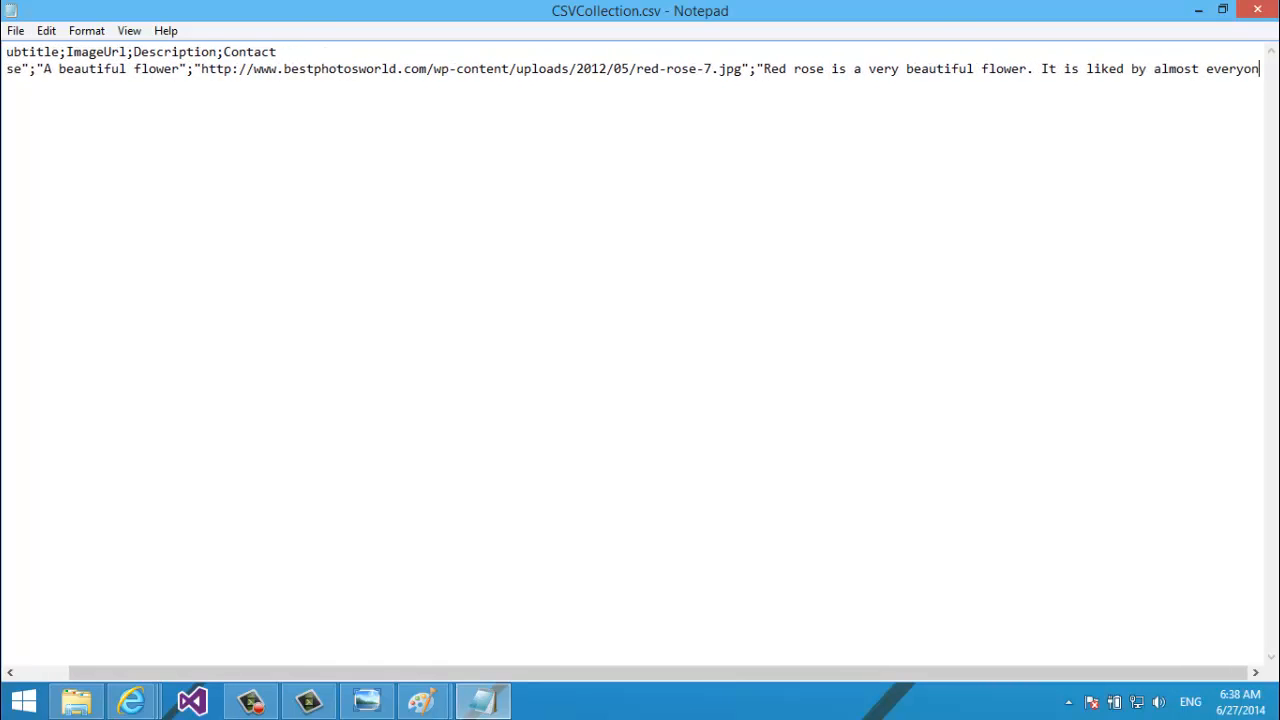
{"action": "type", "text": "e.\""}
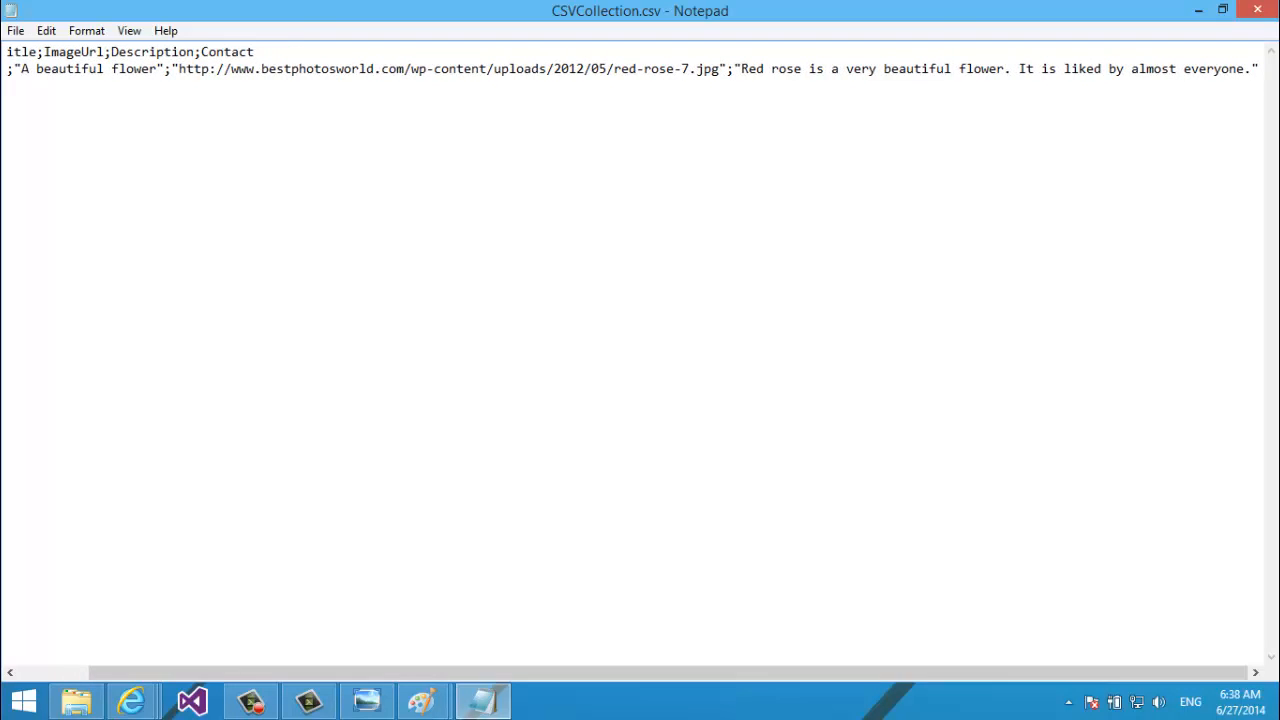
Finish the Red Rose row with a semicolon and the contact phone number in quotation marks as its Contact value.
{"action": "type", "text": ";"}
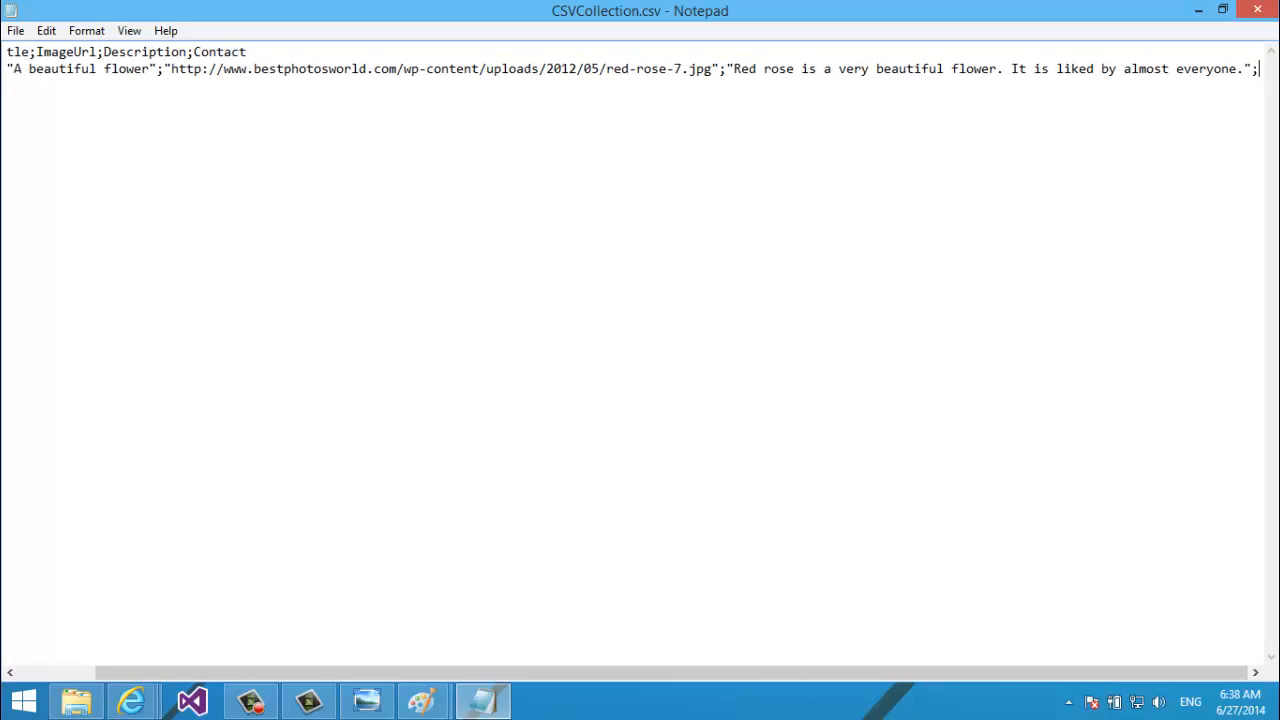
{"action": "type", "text": "\""}
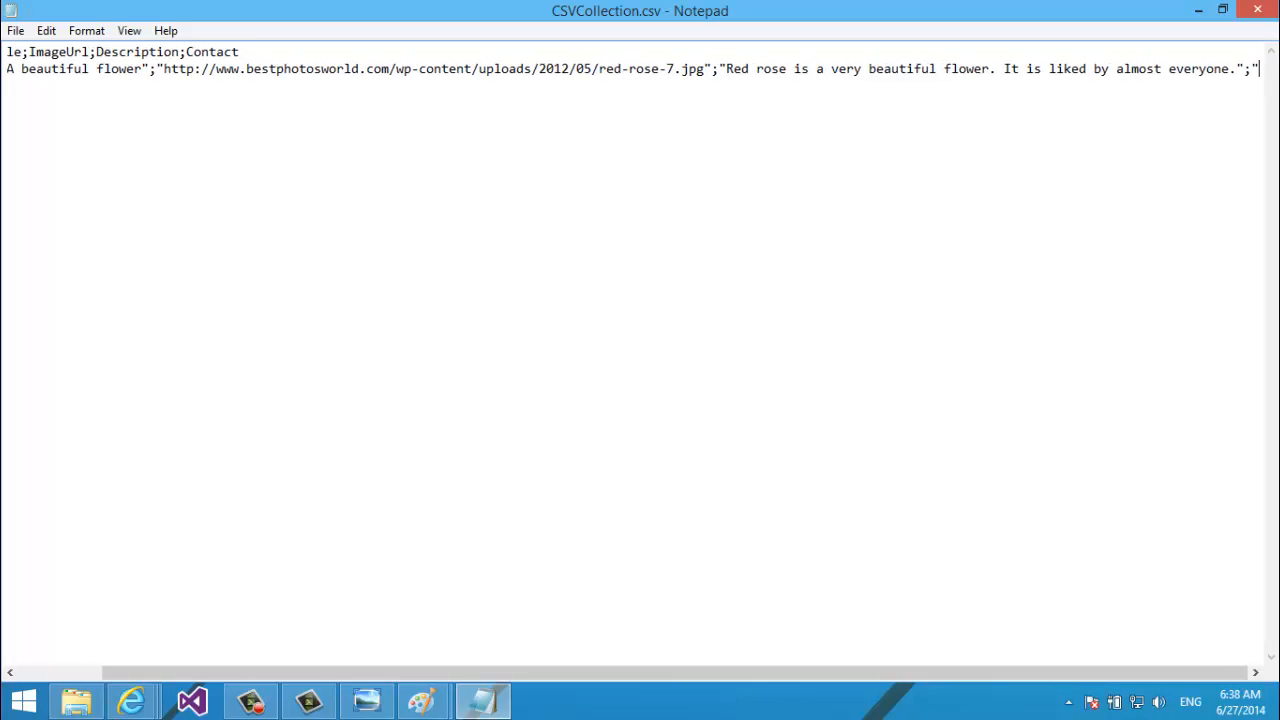
{"action": "type", "text": "\""}
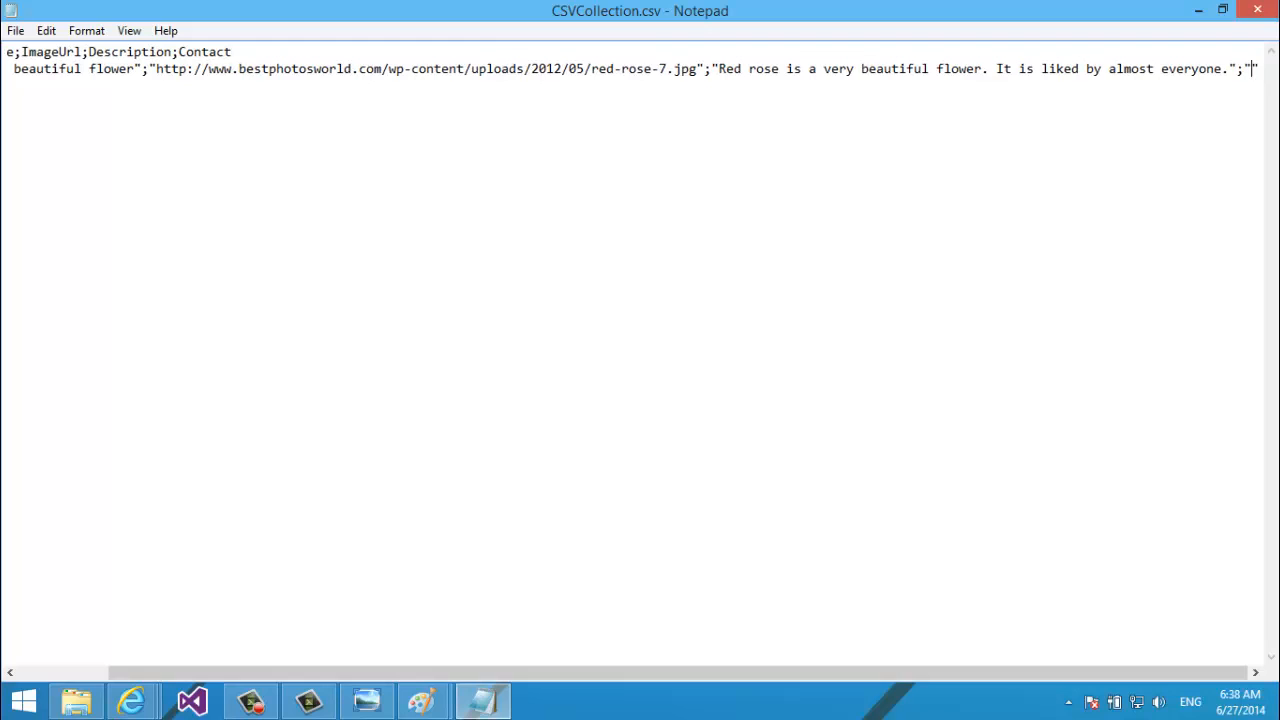
{"action": "type", "text": "0123456789"}
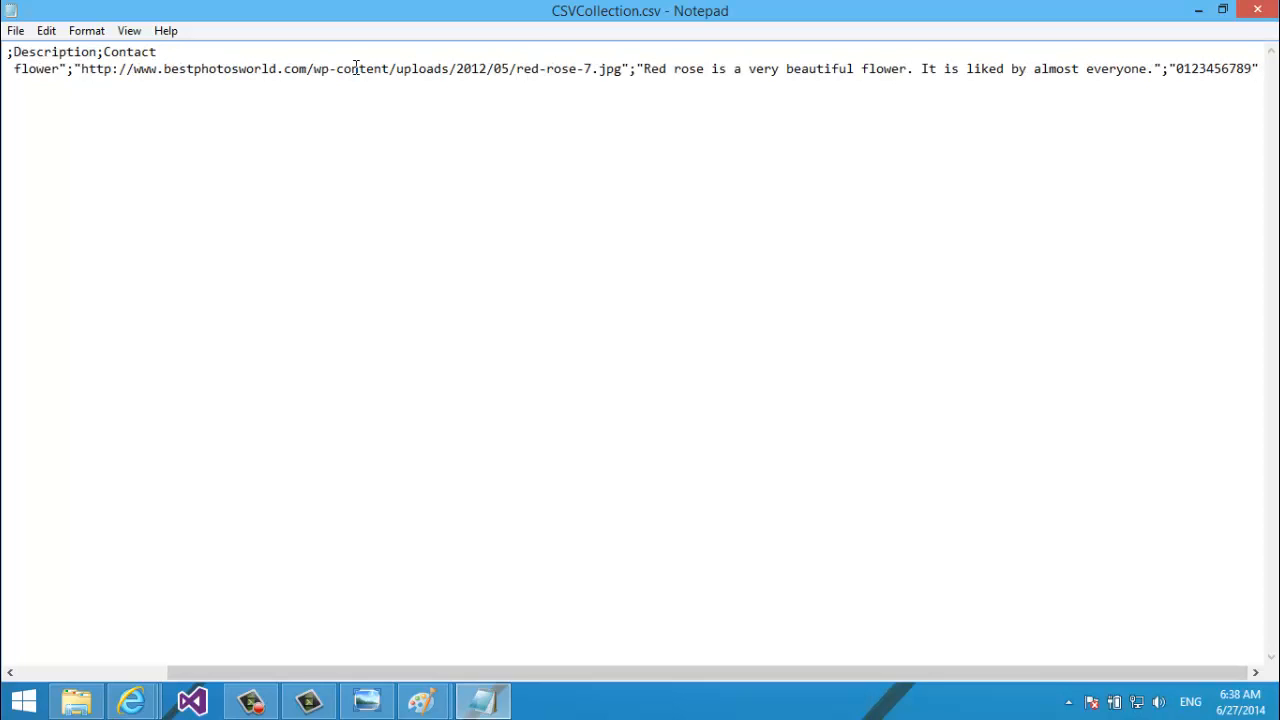
Copy the entire Red Rose row and paste the duplicate on a new line directly beneath it.
{"action": "key", "text": "shift+Home"}
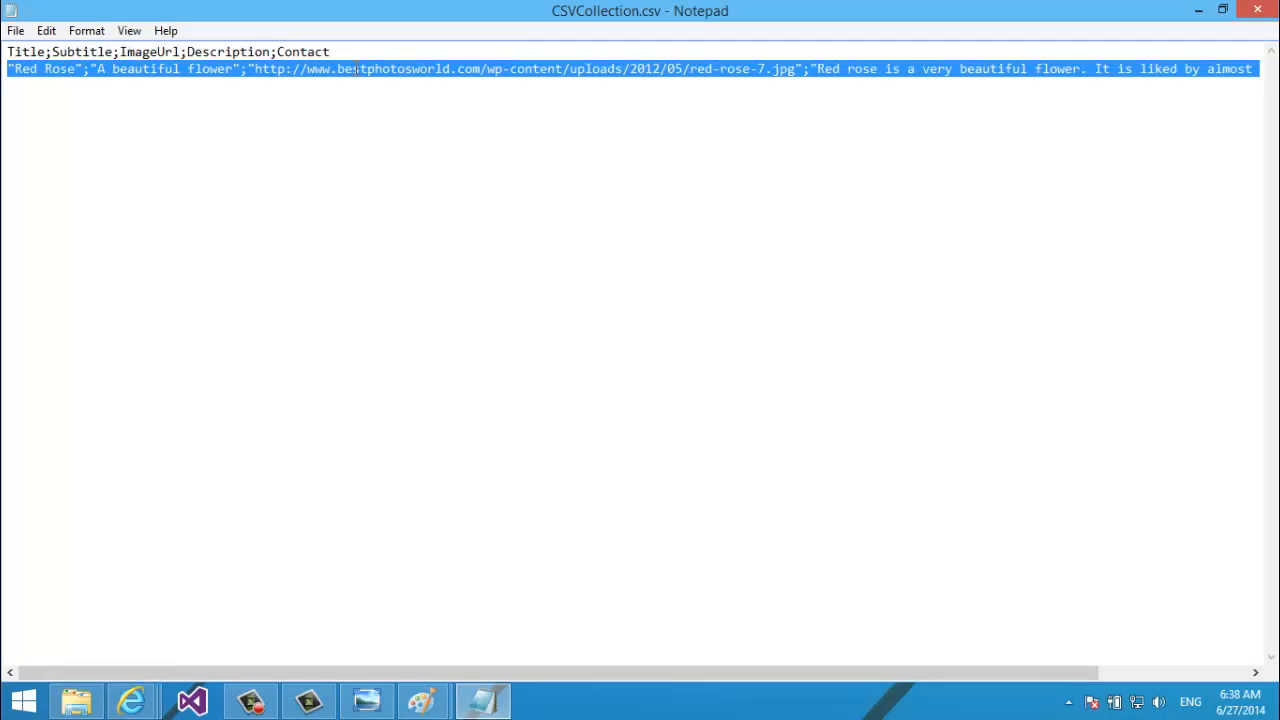
{"action": "key", "text": "Left"}
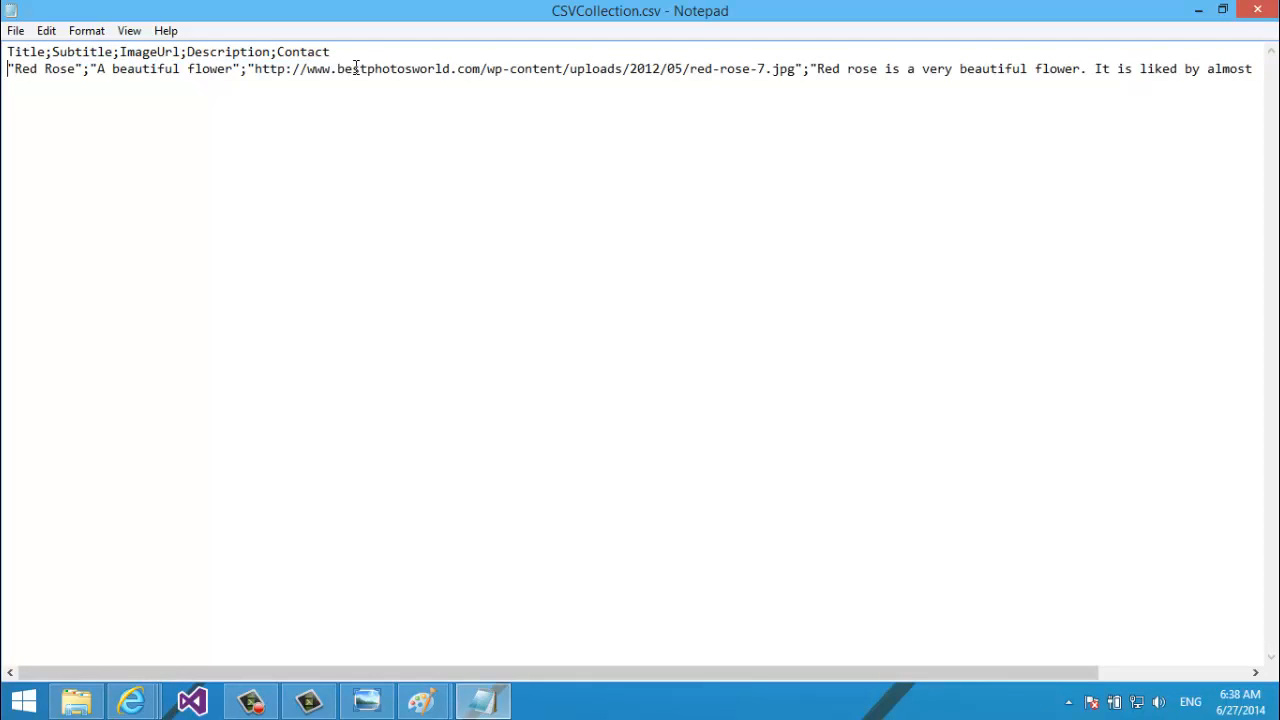
{"action": "key", "text": "shift+End"}
{"action": "key", "text": "ctrl+c"}
{"action": "key", "text": "Delete"}
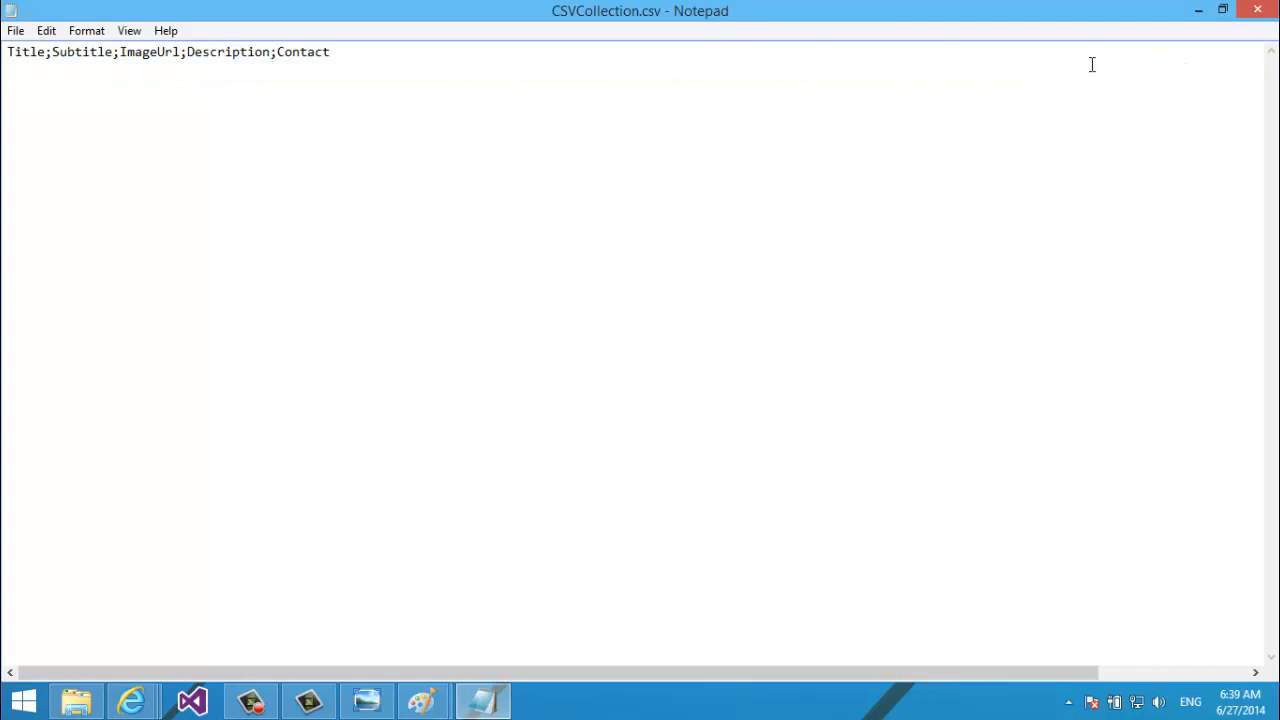
{"action": "key", "text": "ctrl+z"}
{"action": "left_click", "coordinate": [1231, 72]}
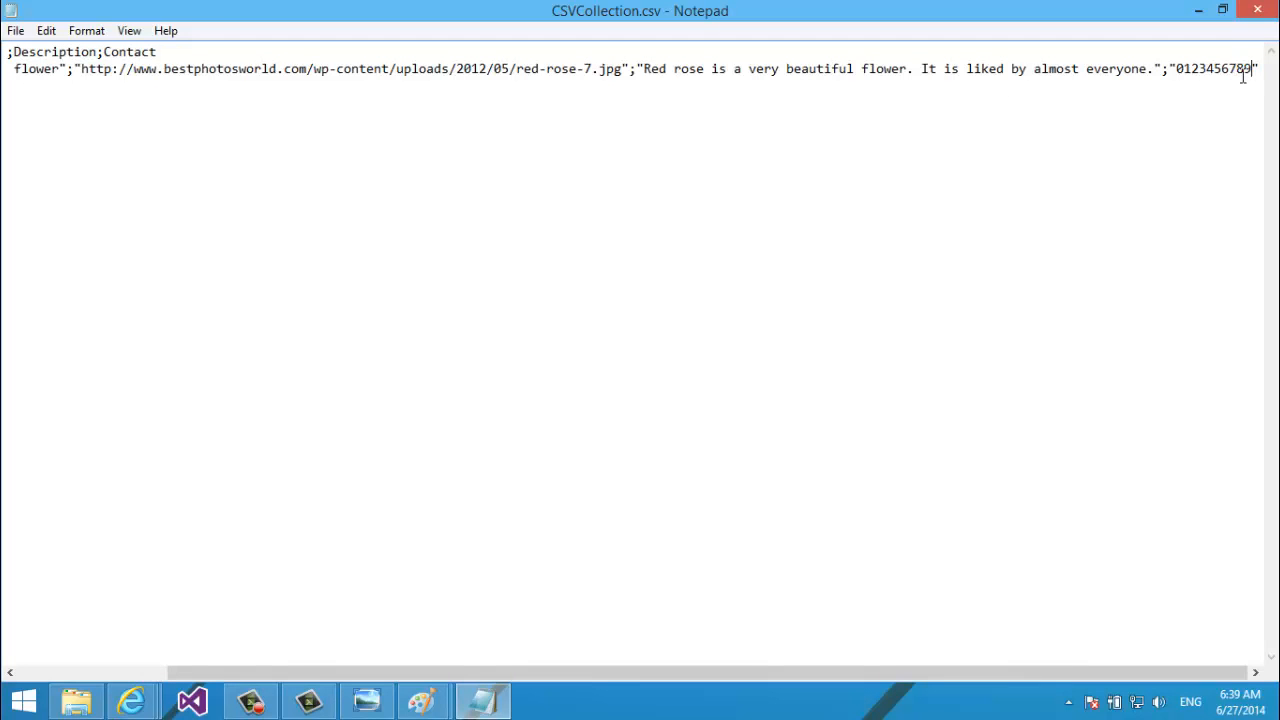
{"action": "key", "text": "Return"}
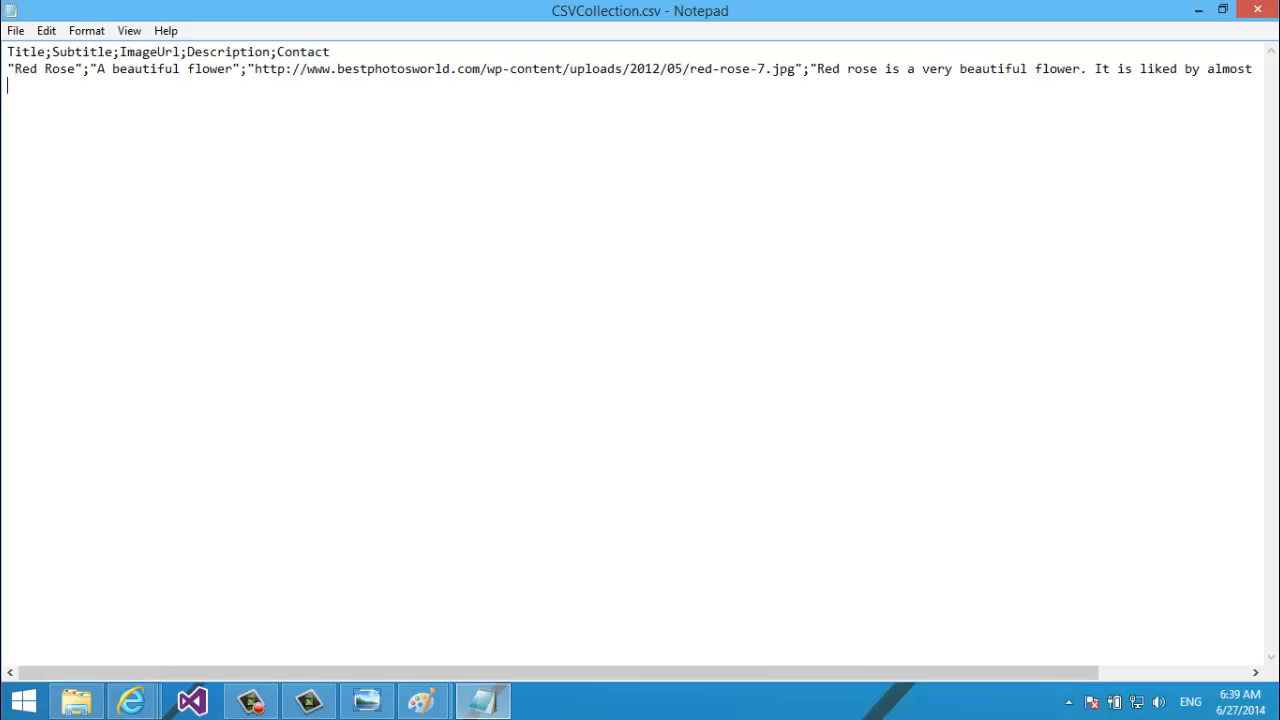
{"action": "key", "text": "ctrl+v"}
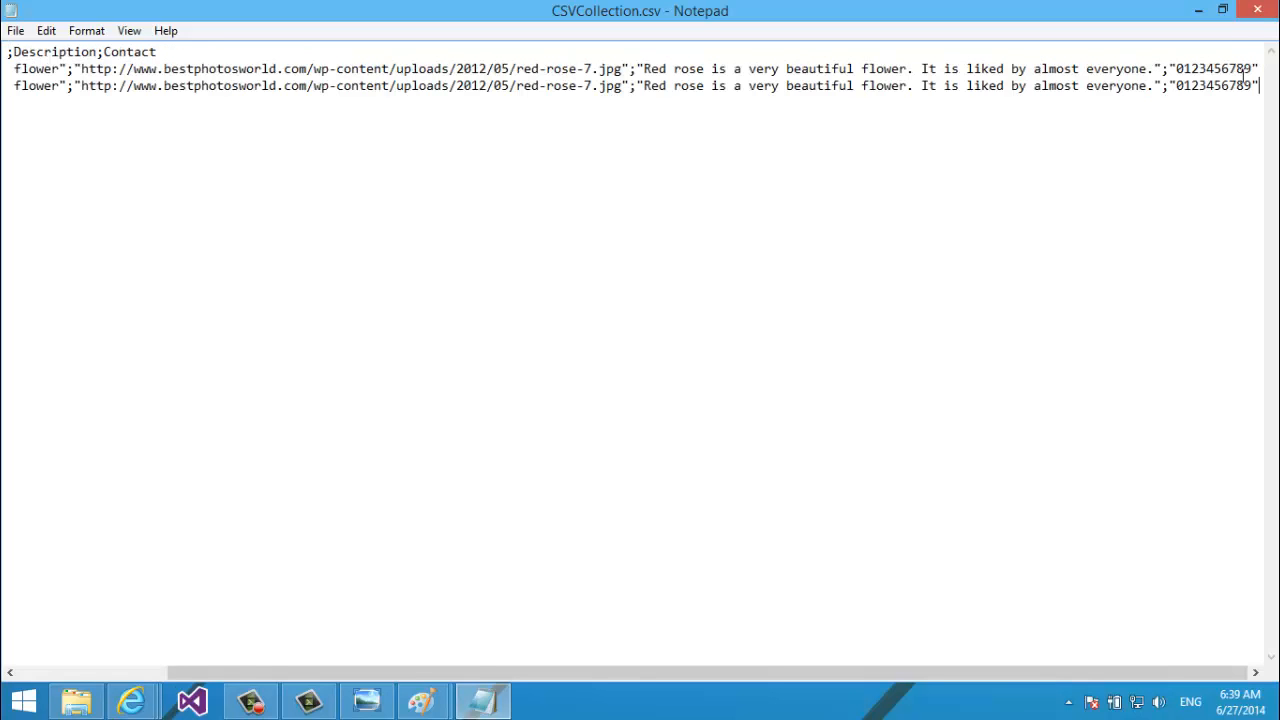
Change the Title in the duplicated row from Red Rose to "Blue Rose".
{"action": "key", "text": "Up"}
{"action": "key", "text": "Home"}
{"action": "key", "text": "shift+Right"}
{"action": "key", "text": "shift+Right"}
{"action": "key", "text": "shift+Right"}
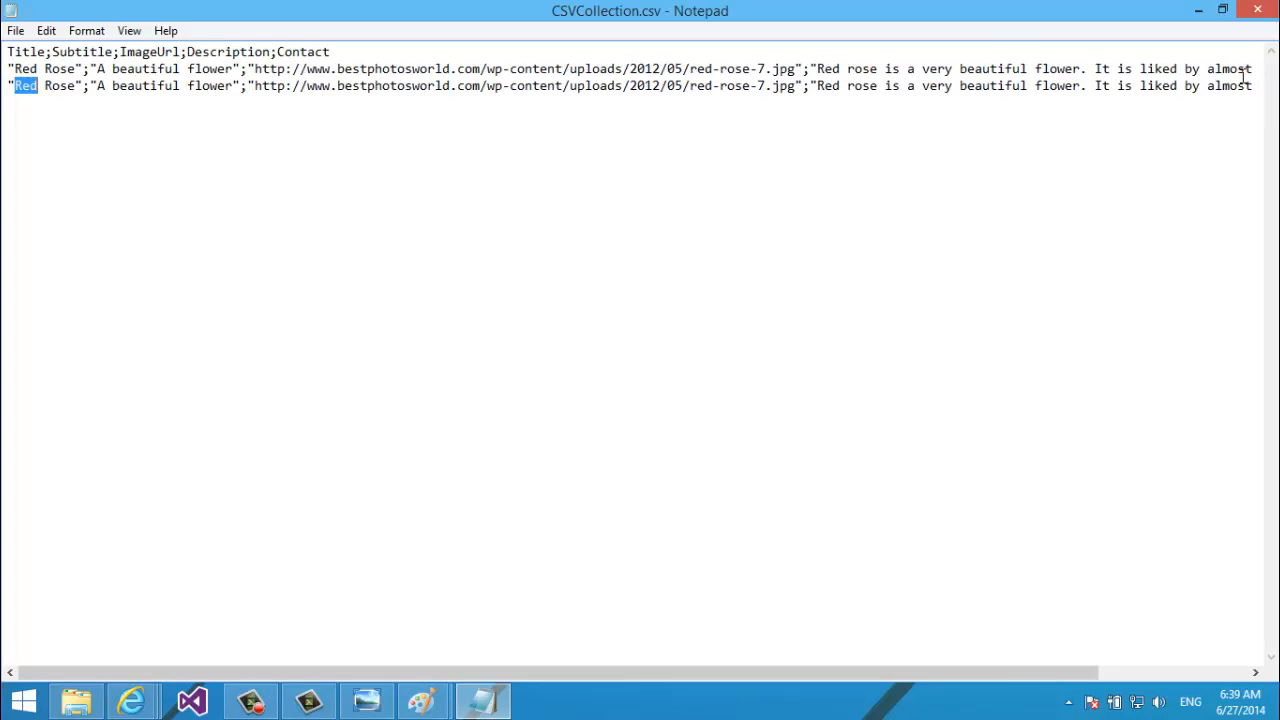
{"action": "type", "text": "Blue"}
Extend the Subtitles to "A beautiful flower of red color" for Red Rose and "A beautiful flower of blue color" for Blue Rose.
{"action": "key", "text": "Right"}
{"action": "key", "text": "Right"}
{"action": "key", "text": "Right"}
{"action": "key", "text": "Right"}
{"action": "key", "text": "Right"}
{"action": "key", "text": "Right"}
{"action": "key", "text": "Right"}
{"action": "key", "text": "Right"}
{"action": "key", "text": "Right"}
{"action": "key", "text": "Right"}
{"action": "key", "text": "Right"}
{"action": "key", "text": "Right"}
{"action": "key", "text": "Right"}
{"action": "key", "text": "Right"}
{"action": "key", "text": "Right"}
{"action": "key", "text": "Right"}
{"action": "key", "text": "Right"}
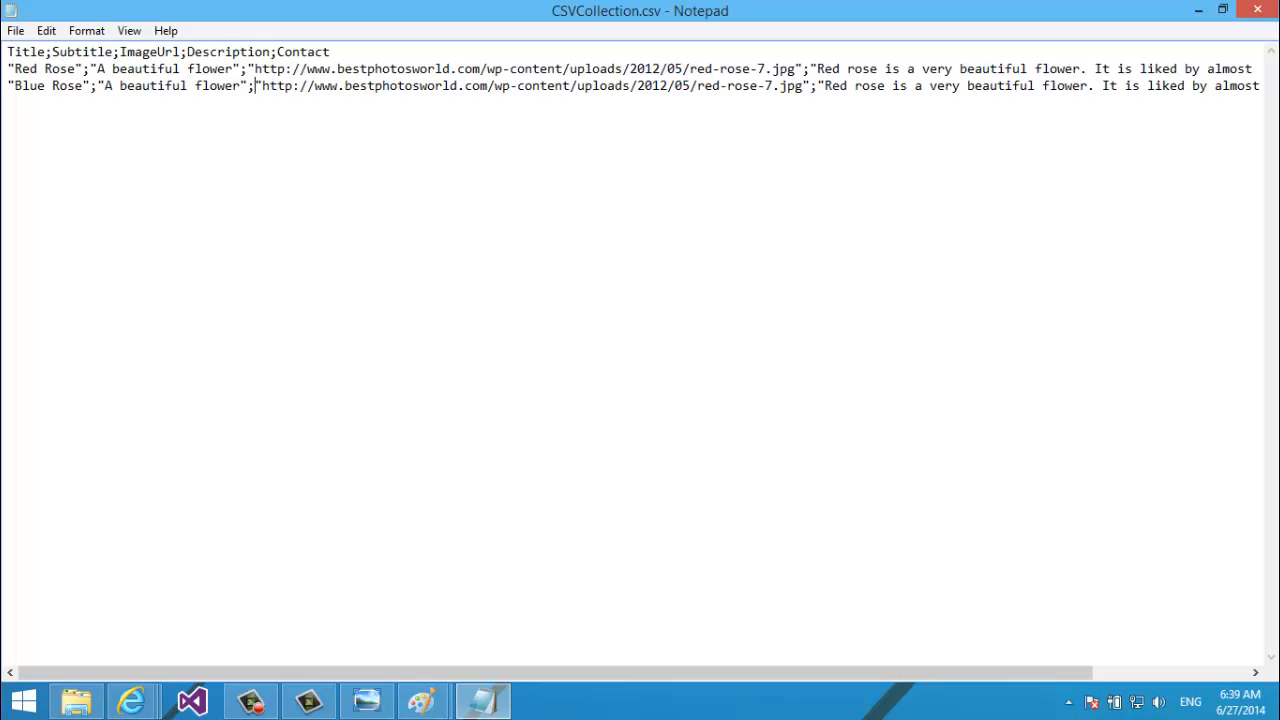
{"action": "type", "text": "of red color"}
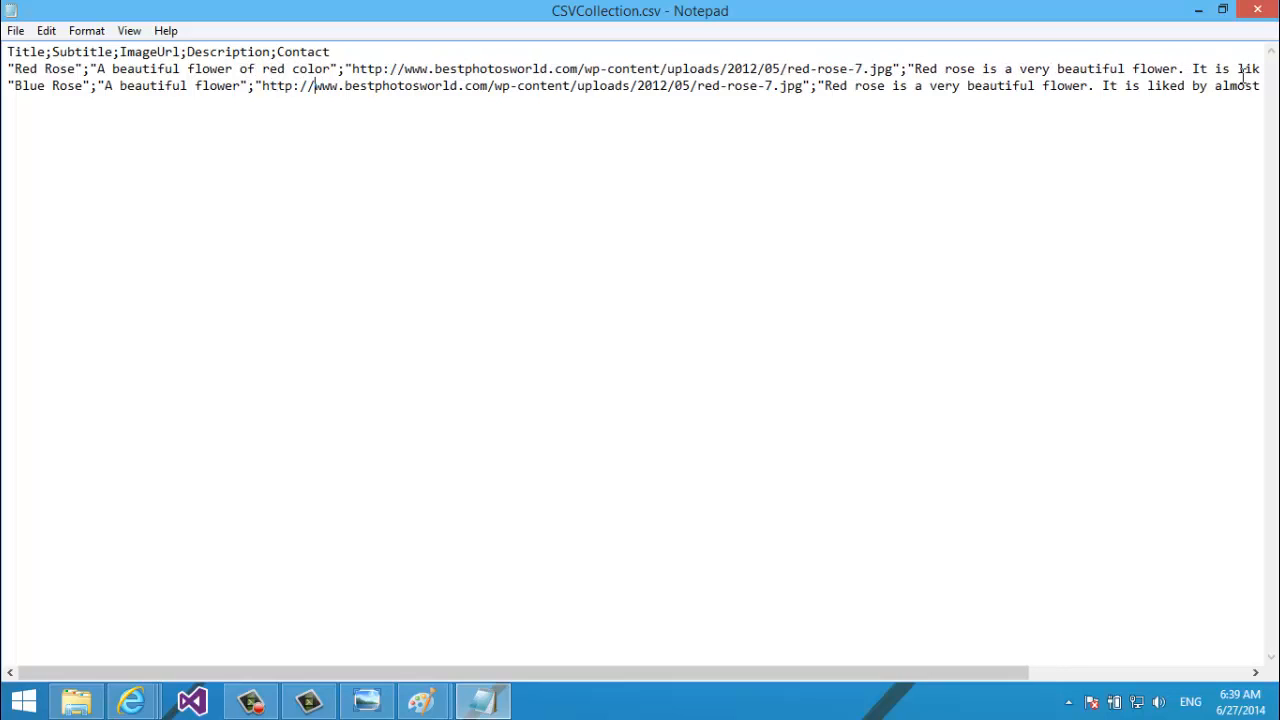
{"action": "type", "text": " of blu"}
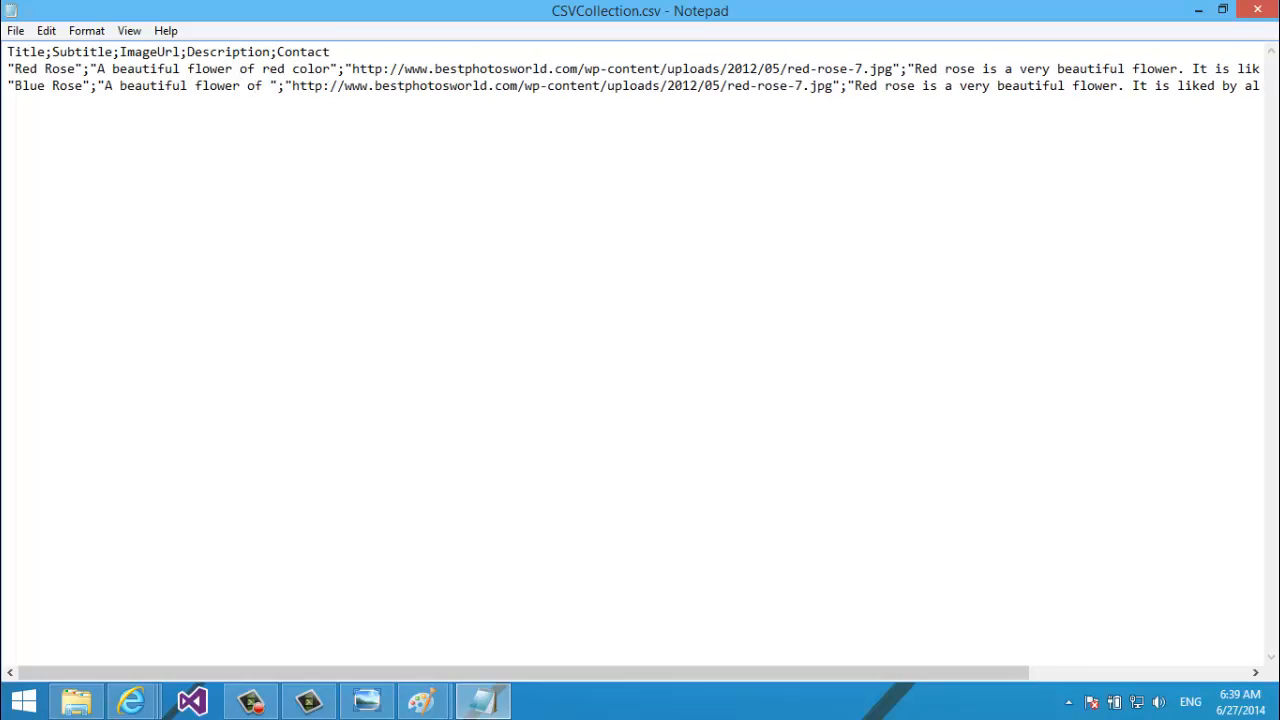
{"action": "type", "text": "e color"}
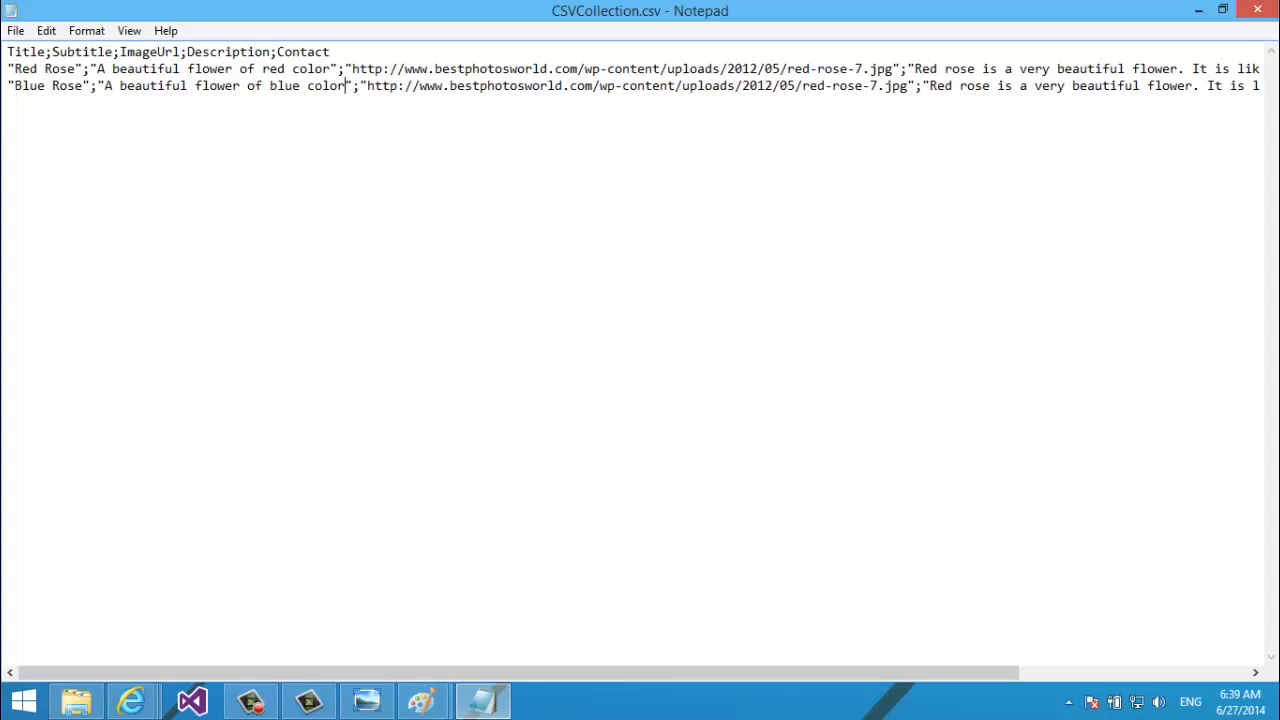
Delete the image address in the Blue Rose row's ImageUrl value, keeping the empty quotation marks.
{"action": "key", "text": "Right"}
{"action": "key", "text": "shift+Right"}
{"action": "key", "text": "shift+Right"}
{"action": "key", "text": "shift+Right"}
{"action": "key", "text": "shift+Right"}
{"action": "key", "text": "shift+Right"}
{"action": "key", "text": "shift+Right"}
{"action": "key", "text": "shift+Right"}
{"action": "key", "text": "shift+Right"}
{"action": "key", "text": "shift+Right"}
{"action": "key", "text": "shift+Right"}
{"action": "key", "text": "shift+Right"}
{"action": "key", "text": "shift+Right"}
{"action": "key", "text": "shift+Right"}
{"action": "key", "text": "shift+Right"}
{"action": "key", "text": "shift+Right"}
{"action": "key", "text": "shift+Right"}
{"action": "key", "text": "shift+Right"}
{"action": "key", "text": "shift+Right"}
{"action": "key", "text": "shift+Right"}
{"action": "key", "text": "shift+Right"}
{"action": "key", "text": "shift+Right"}
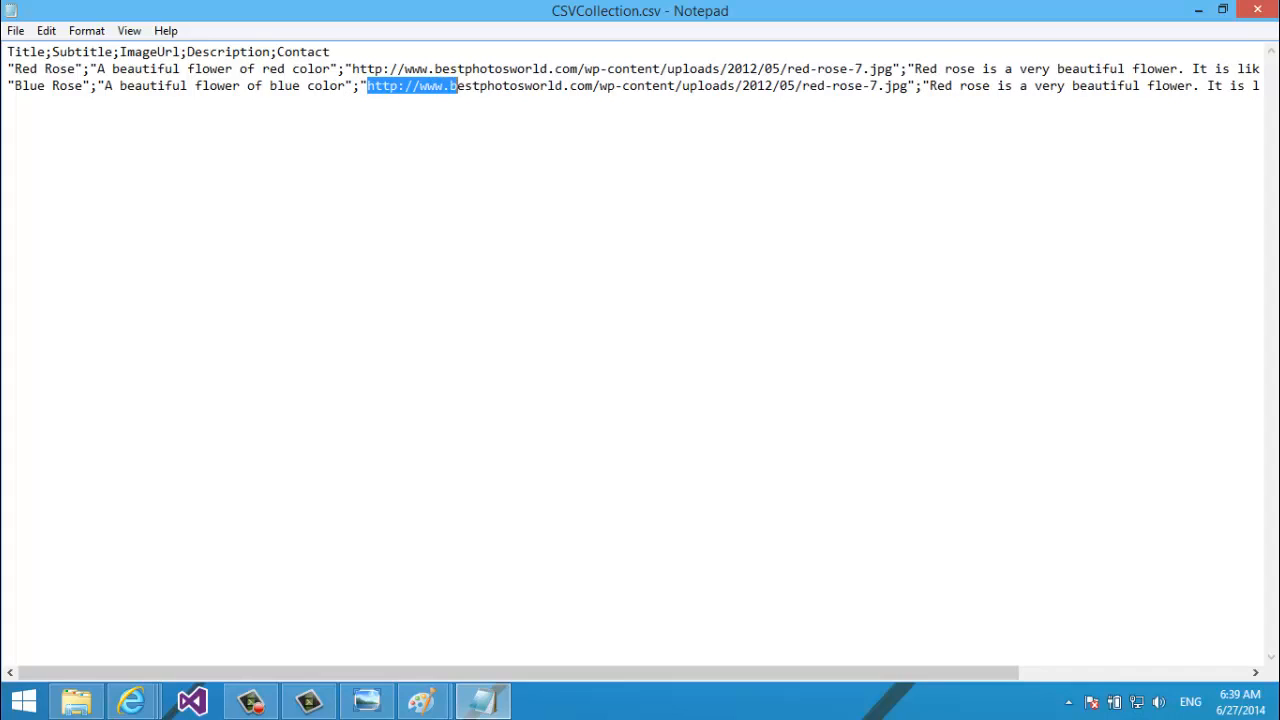
{"action": "key", "text": "shift+Right"}
{"action": "key", "text": "shift+Right"}
{"action": "key", "text": "shift+Right"}
{"action": "key", "text": "shift+Right"}
{"action": "key", "text": "shift+Right"}
{"action": "key", "text": "shift+Right"}
{"action": "key", "text": "shift+Right"}
{"action": "key", "text": "shift+Right"}
{"action": "key", "text": "shift+Right"}
{"action": "key", "text": "shift+Right"}
{"action": "key", "text": "shift+Right"}
{"action": "key", "text": "shift+Right"}
{"action": "key", "text": "shift+Right"}
{"action": "key", "text": "shift+Right"}
{"action": "key", "text": "shift+Right"}
{"action": "key", "text": "shift+Right"}
{"action": "key", "text": "shift+Right"}
{"action": "key", "text": "shift+Right"}
{"action": "key", "text": "shift+Right"}
{"action": "key", "text": "shift+Right"}
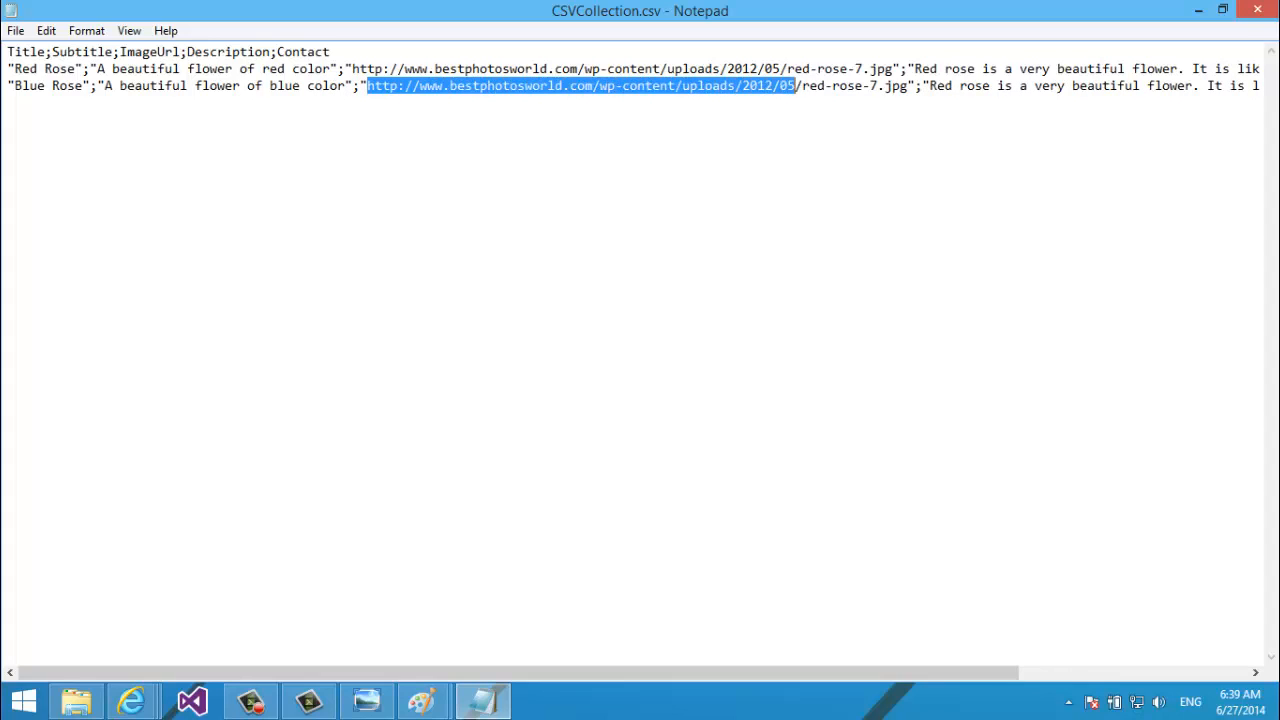
{"action": "key", "text": "Delete"}
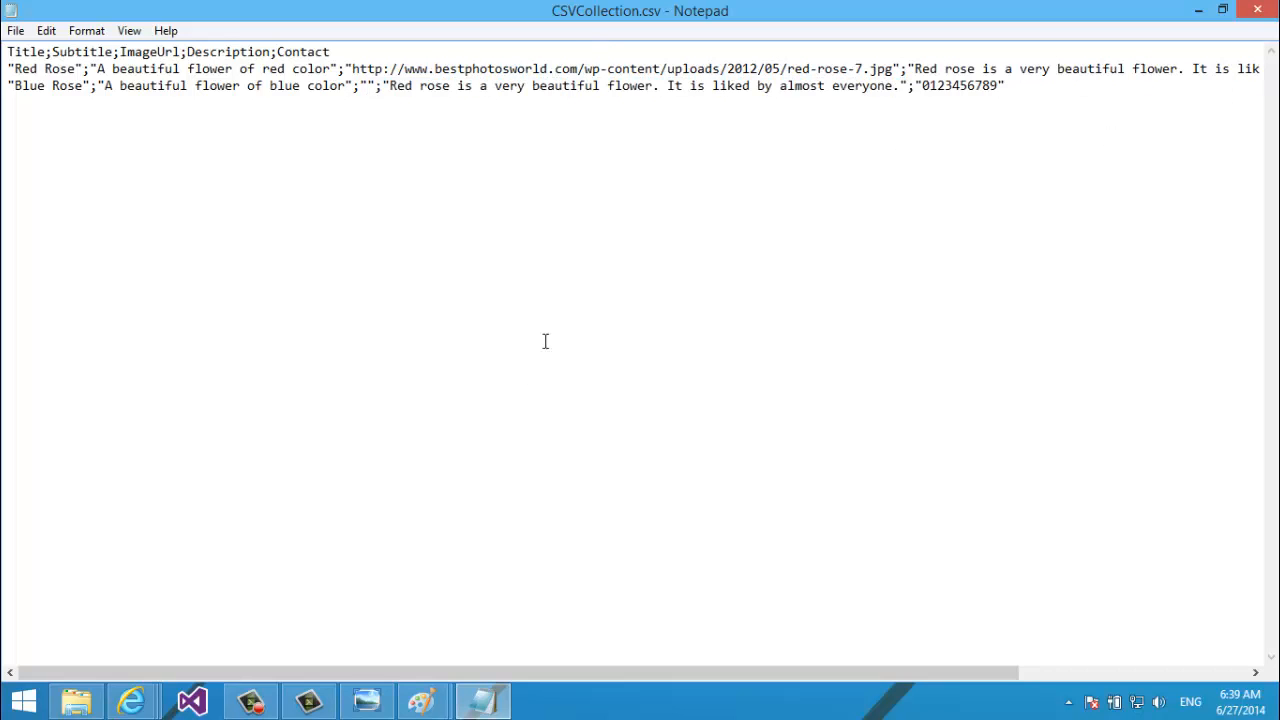
Switch to Internet Explorer, close the full-size red rose picture and search Bing Images for Blue Rose.
{"action": "mouse_move", "coordinate": [131, 700]}
{"action": "left_click", "coordinate": [600, 585]}
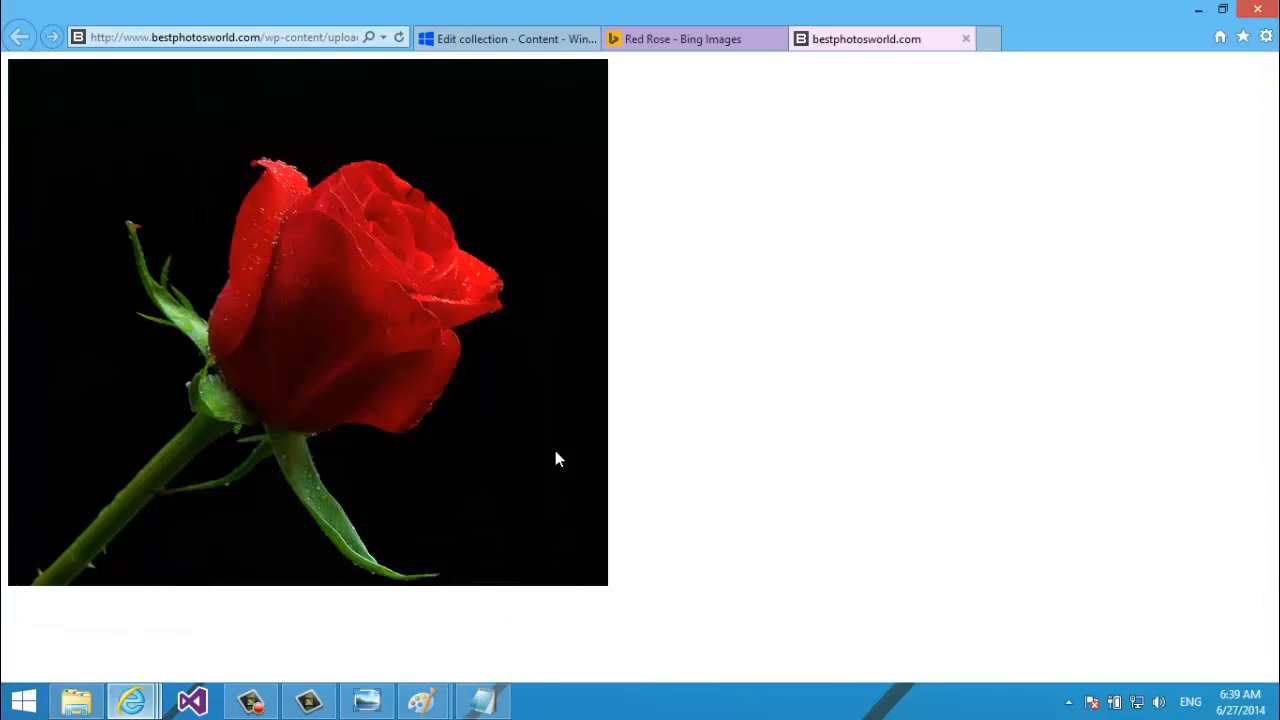
{"action": "left_click", "coordinate": [966, 40]}
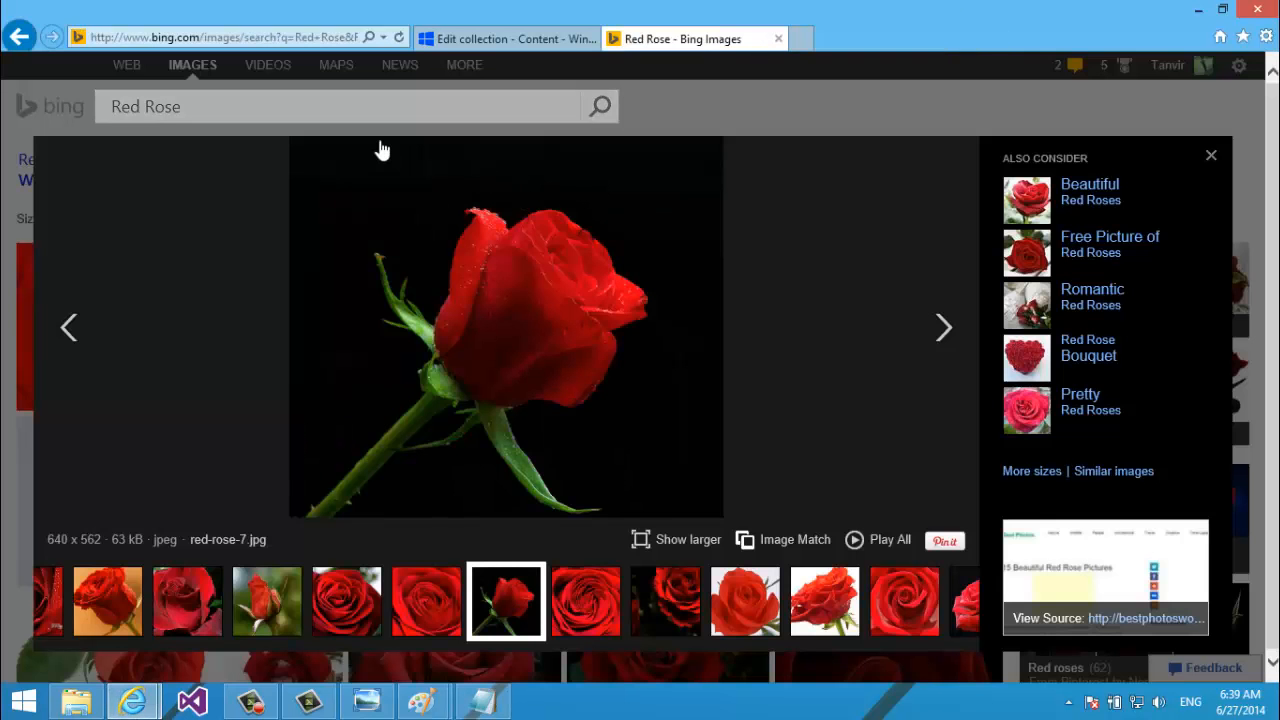
{"action": "left_click", "coordinate": [374, 111]}
{"action": "type", "text": "Blue Rose"}
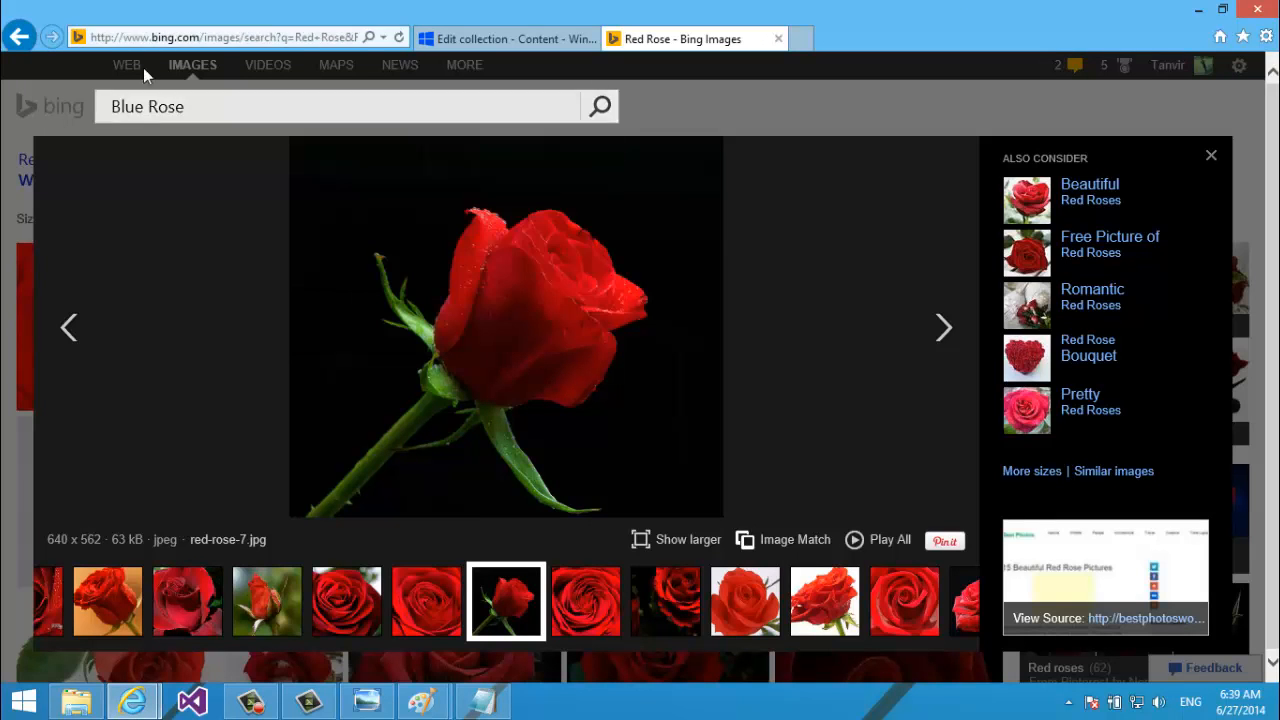
{"action": "key", "text": "Return"}
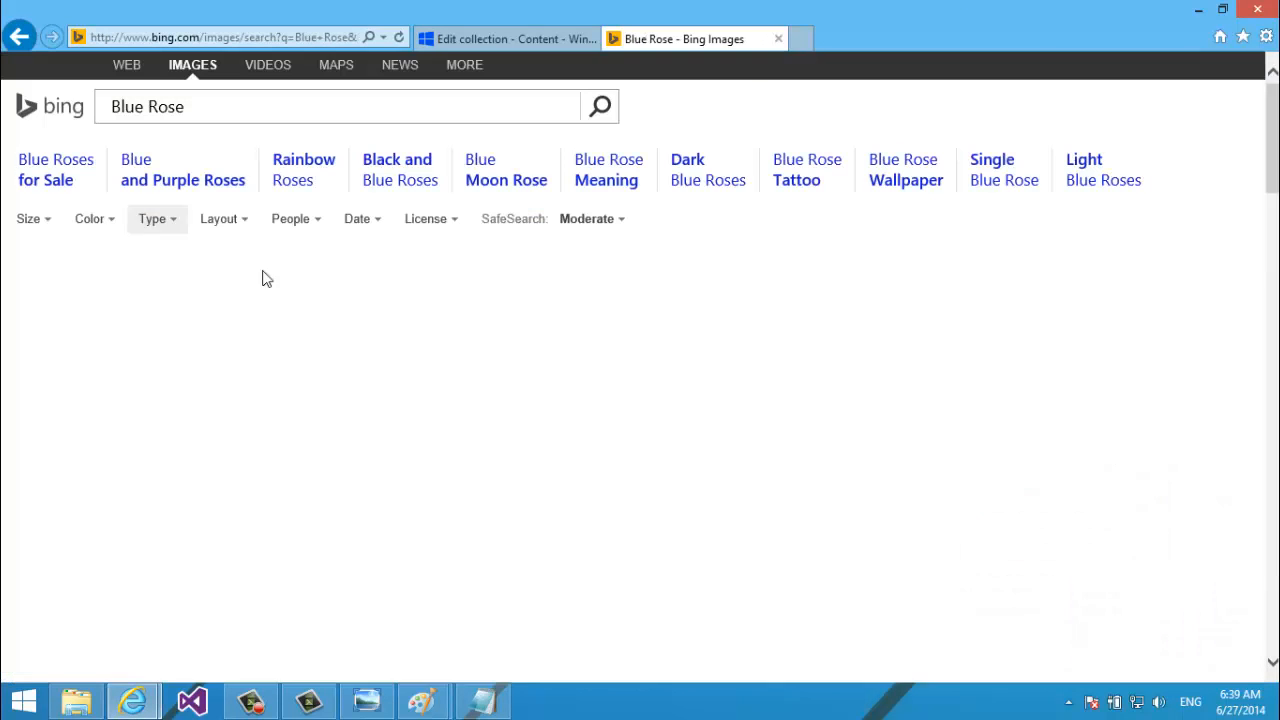
Try to open the full-size picture of the blue-edged rose with a pale lilac centre, and close its tab.
{"action": "scroll", "coordinate": [276, 410], "scroll_direction": "down", "scroll_amount": 2}
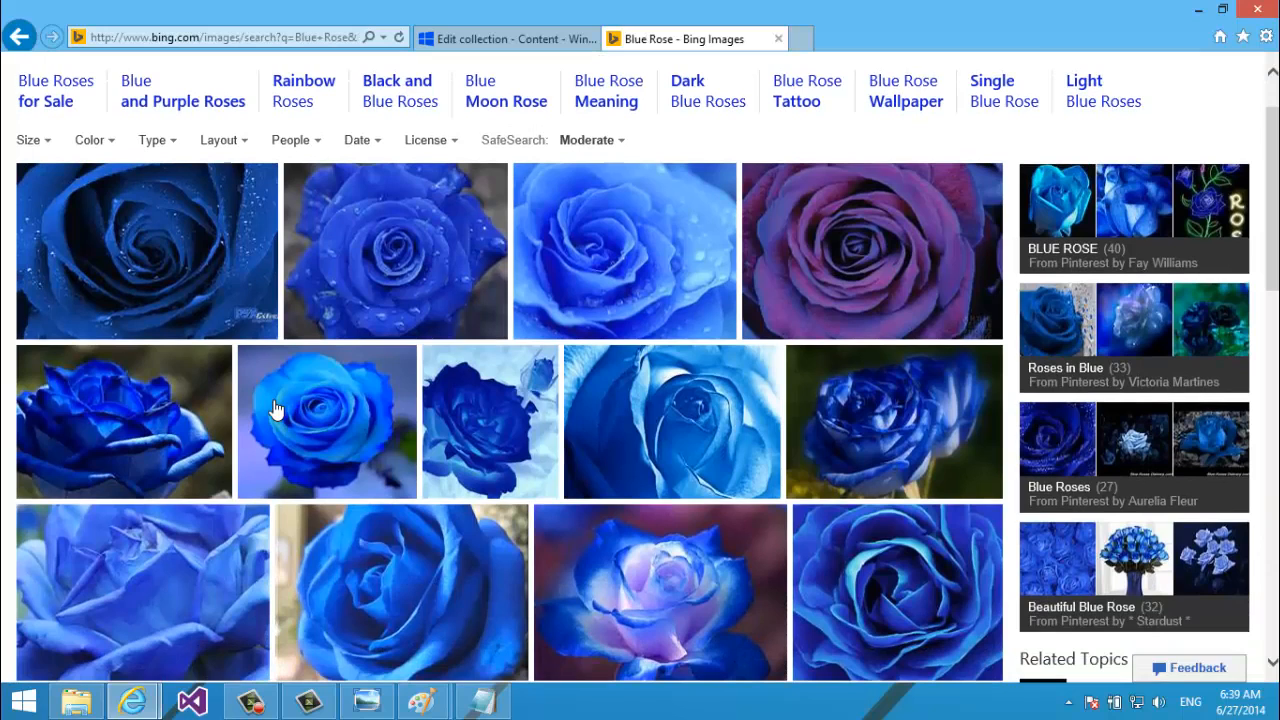
{"action": "scroll", "coordinate": [209, 345], "scroll_direction": "down", "scroll_amount": 5}
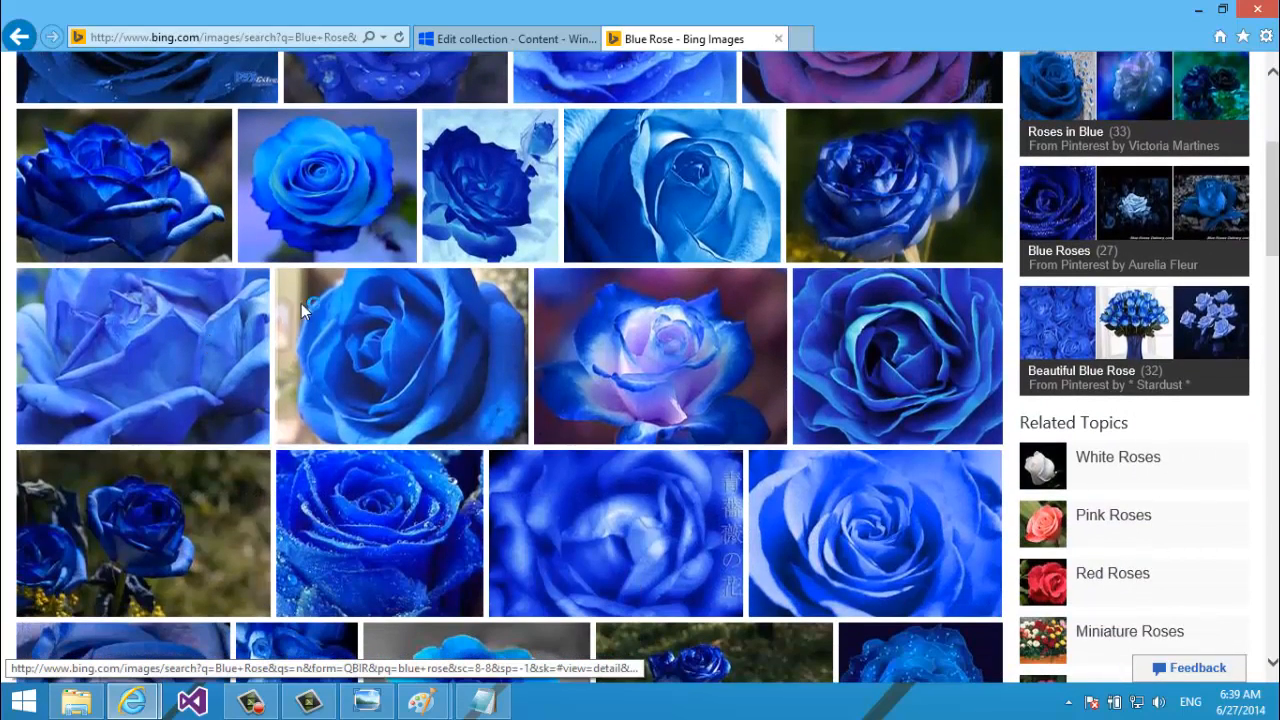
{"action": "left_click", "coordinate": [576, 357]}
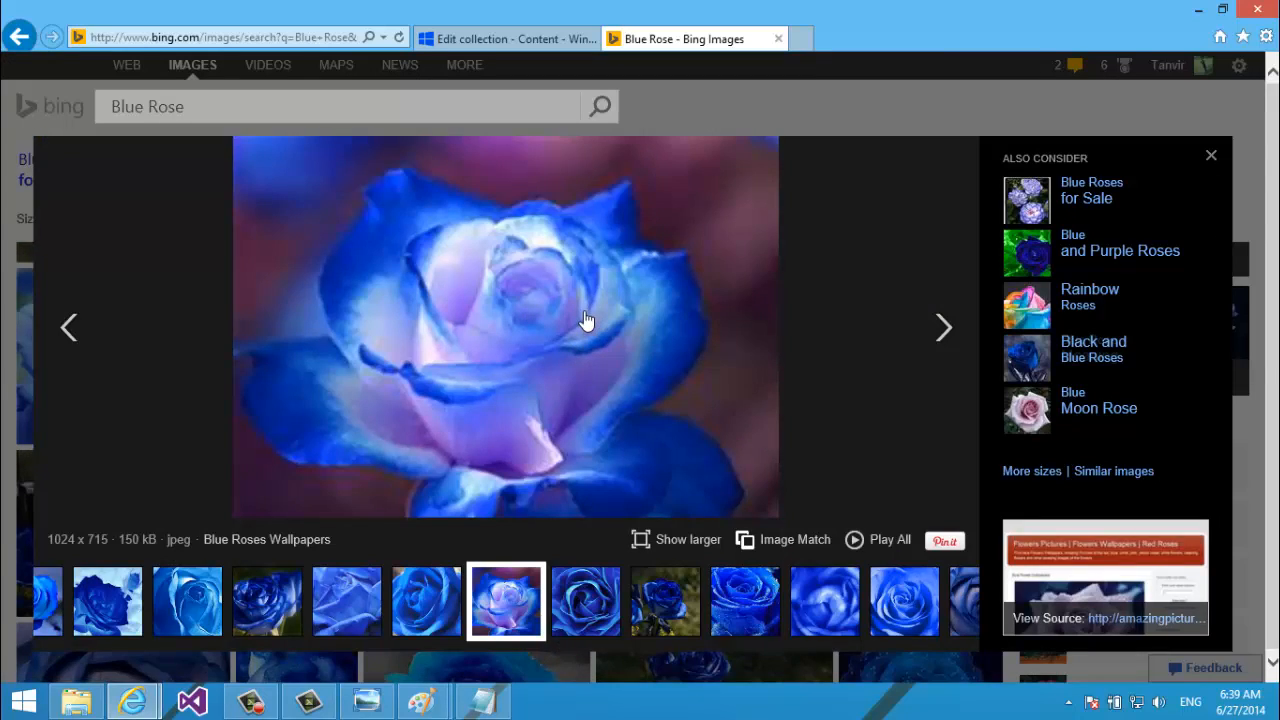
{"action": "left_click", "coordinate": [587, 322]}
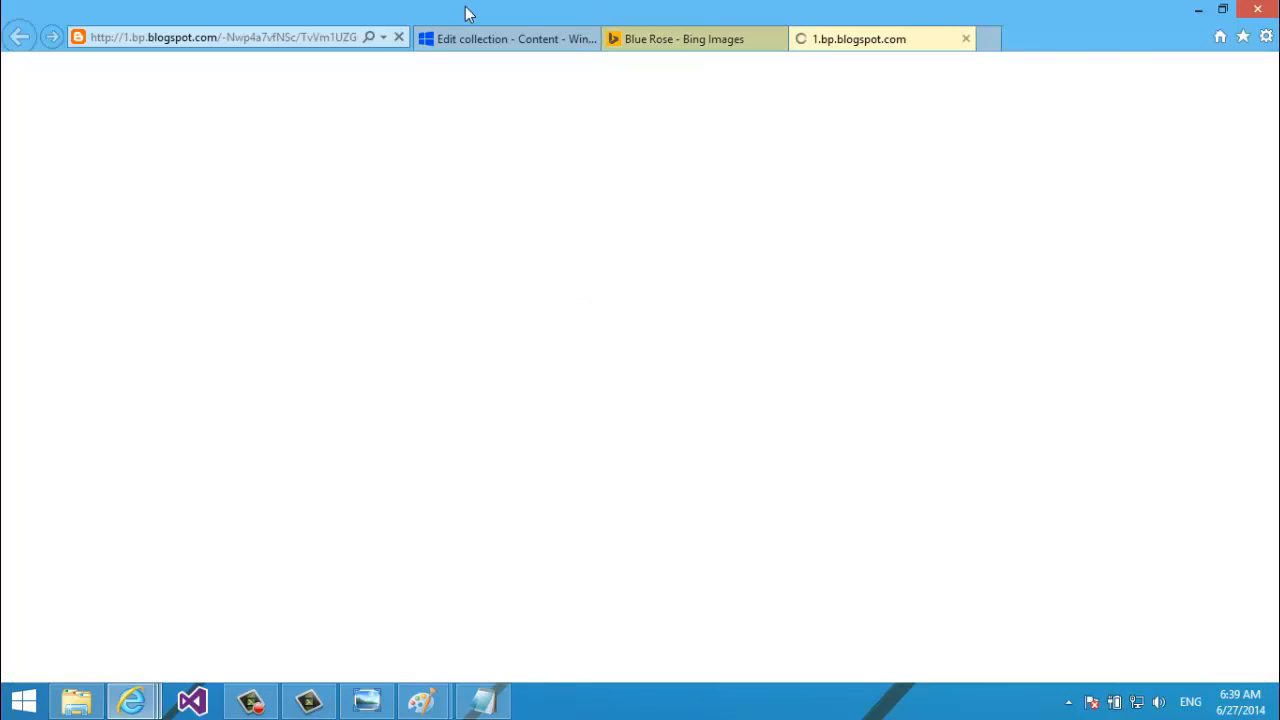
{"action": "left_click", "coordinate": [237, 36]}
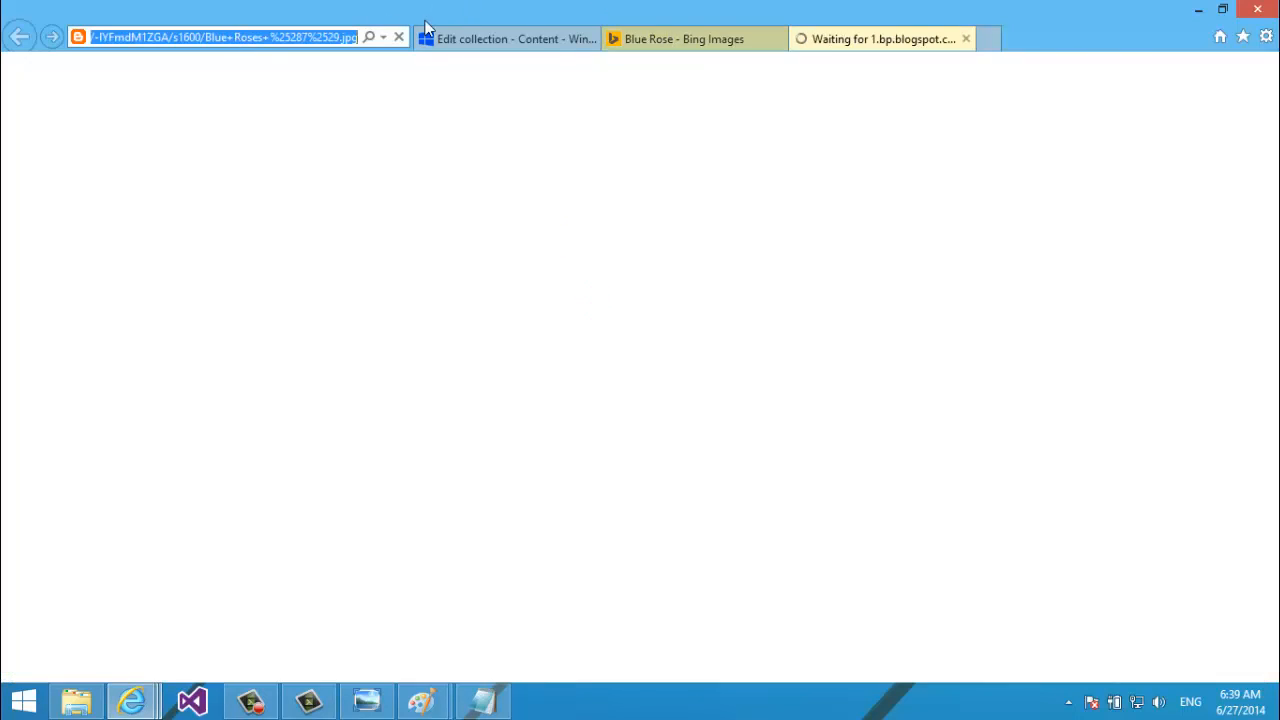
{"action": "left_click", "coordinate": [645, 42]}
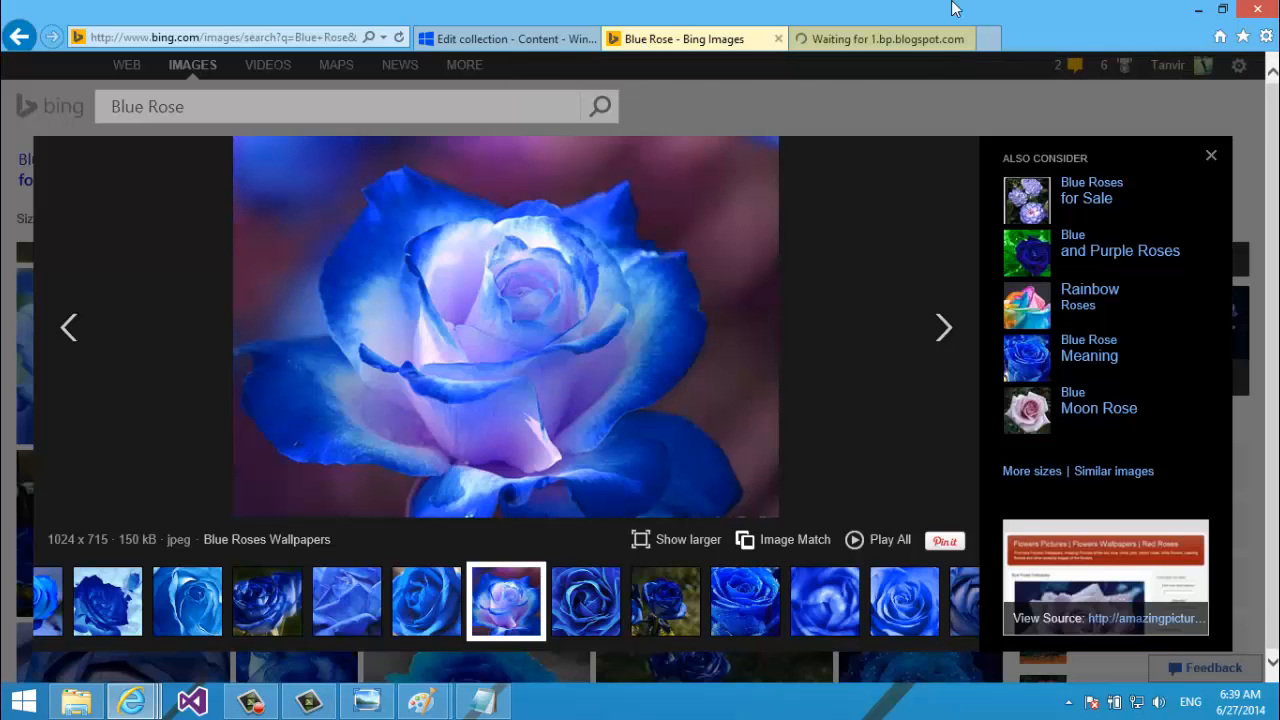
{"action": "left_click", "coordinate": [915, 36]}
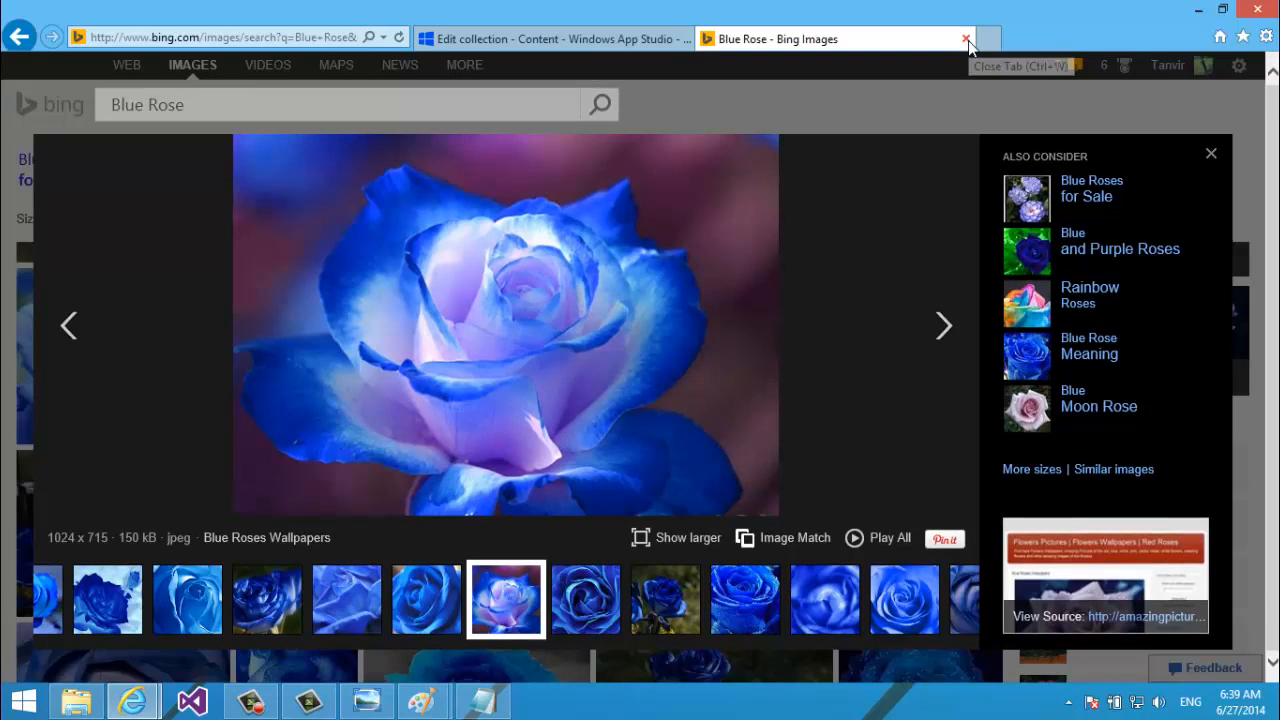
Open the full-size 1600 x 1200 picture titled "The Blue Rose: Elegant, romantic, alluring" in its own tab.
{"action": "left_click", "coordinate": [347, 600]}
{"action": "left_click", "coordinate": [491, 337]}
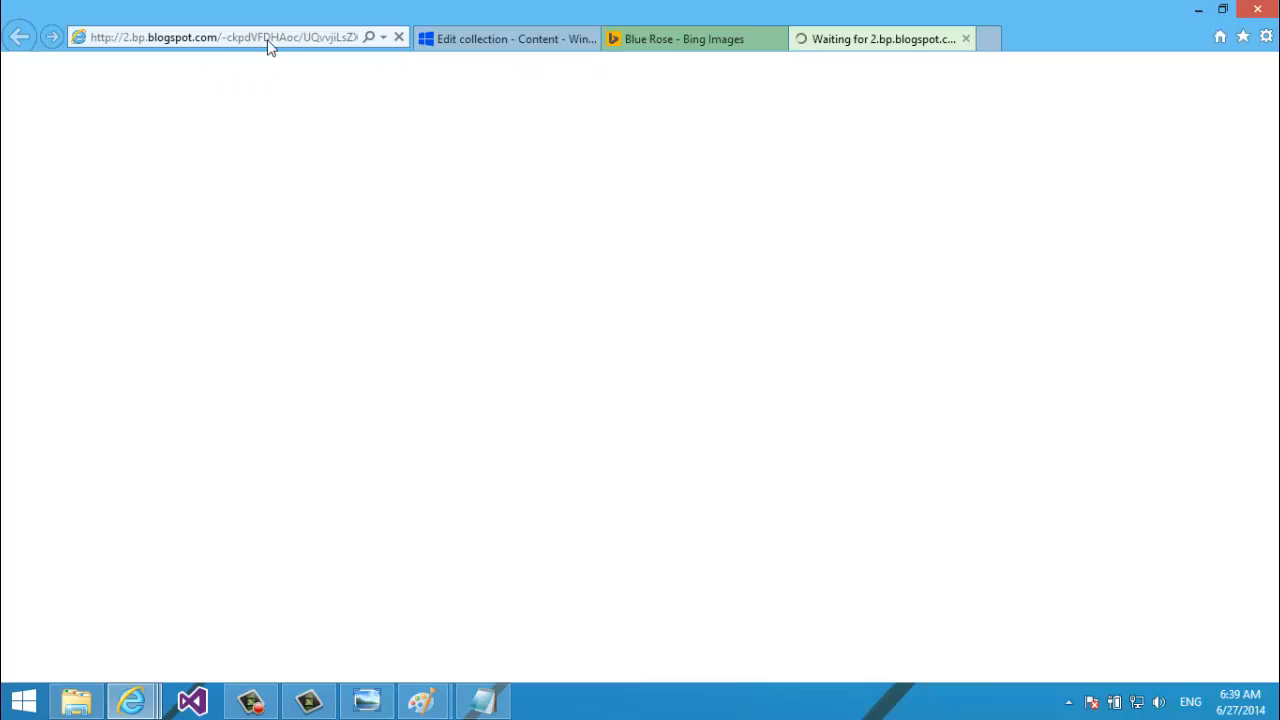
{"action": "left_click", "coordinate": [694, 40]}
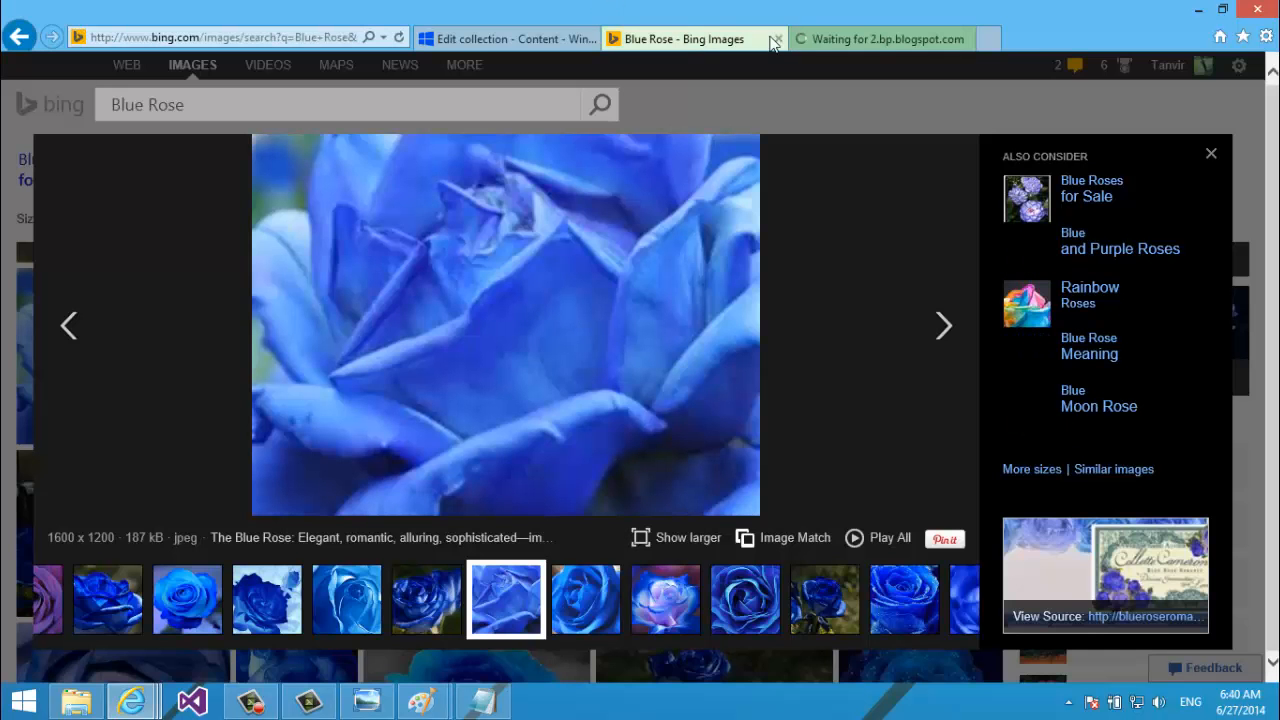
{"action": "left_click", "coordinate": [857, 40]}
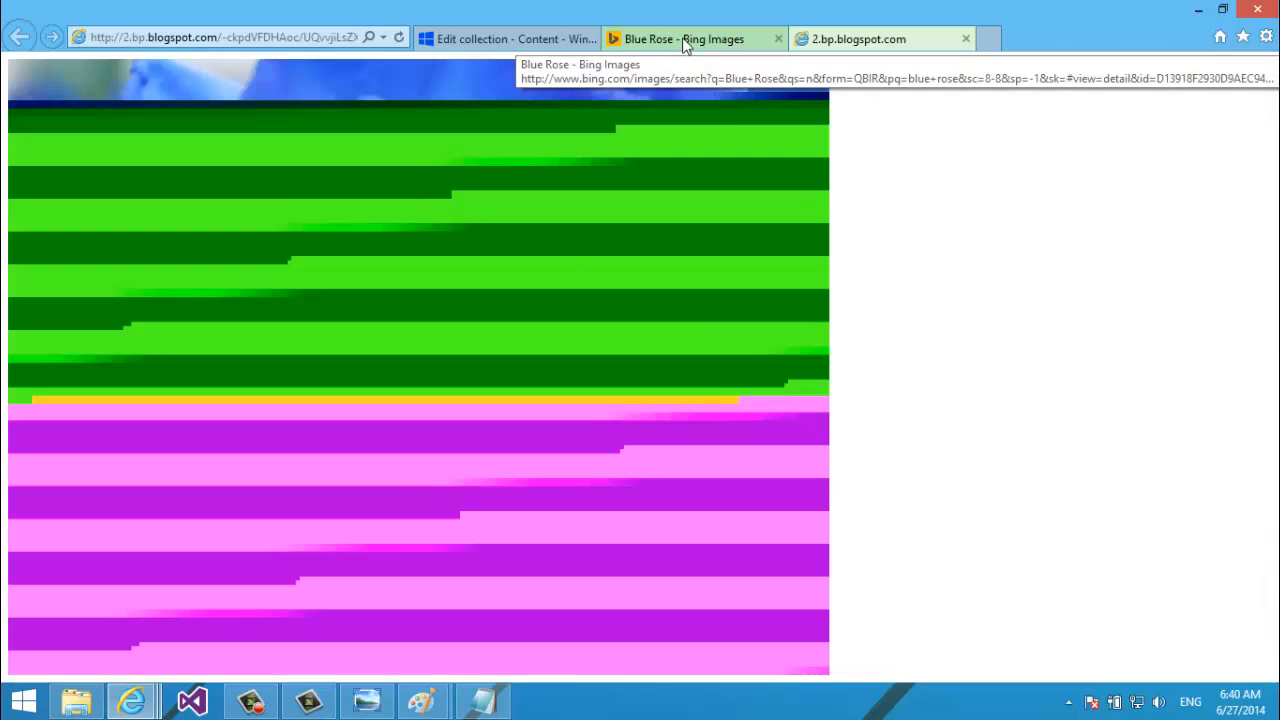
Return to the Blue Rose image results and open the preview of the dark purple rose on a white background.
{"action": "left_click", "coordinate": [685, 40]}
{"action": "key", "text": "Escape"}
{"action": "scroll", "coordinate": [851, 131], "scroll_direction": "down", "scroll_amount": 5}
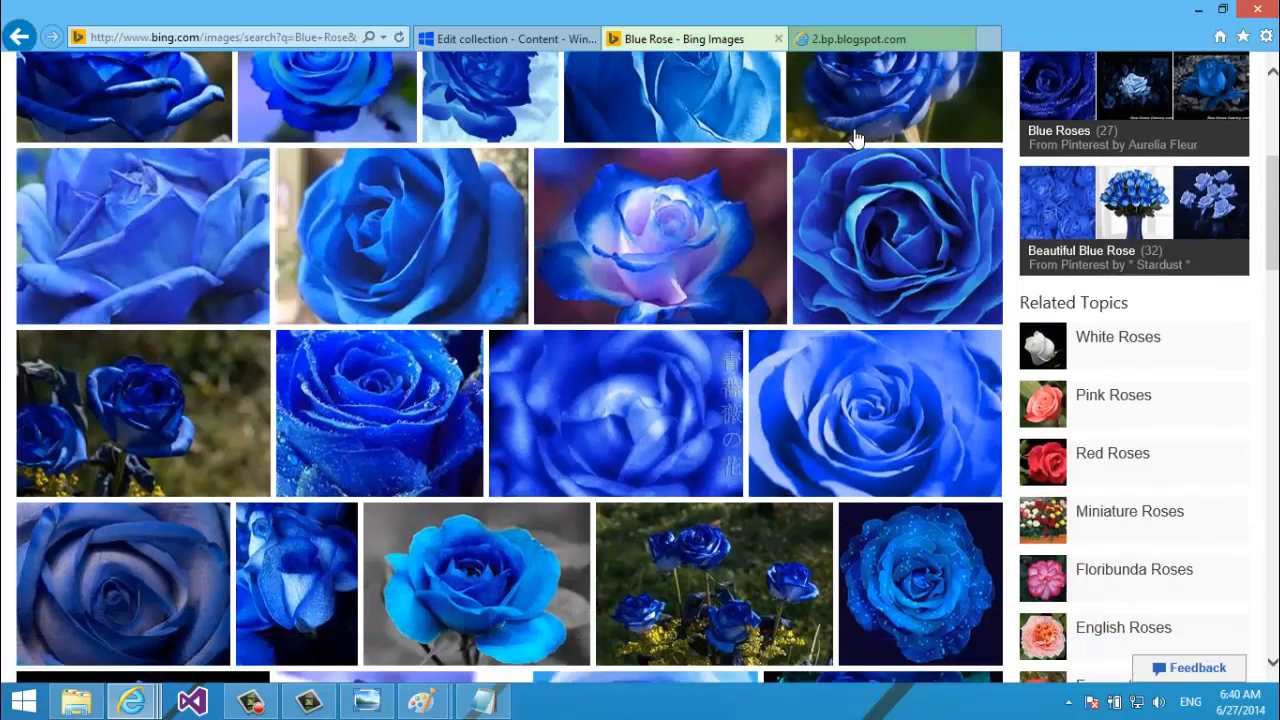
{"action": "scroll", "coordinate": [855, 138], "scroll_direction": "down", "scroll_amount": 1}
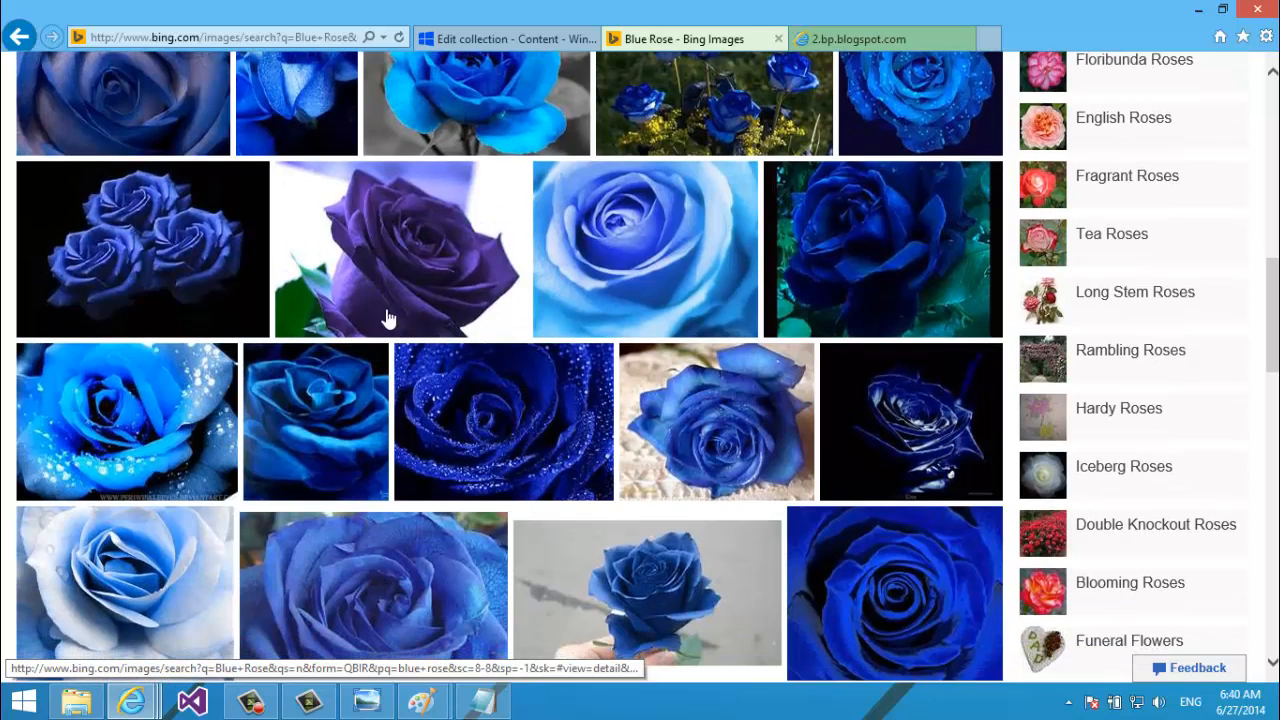
{"action": "left_click", "coordinate": [388, 305]}
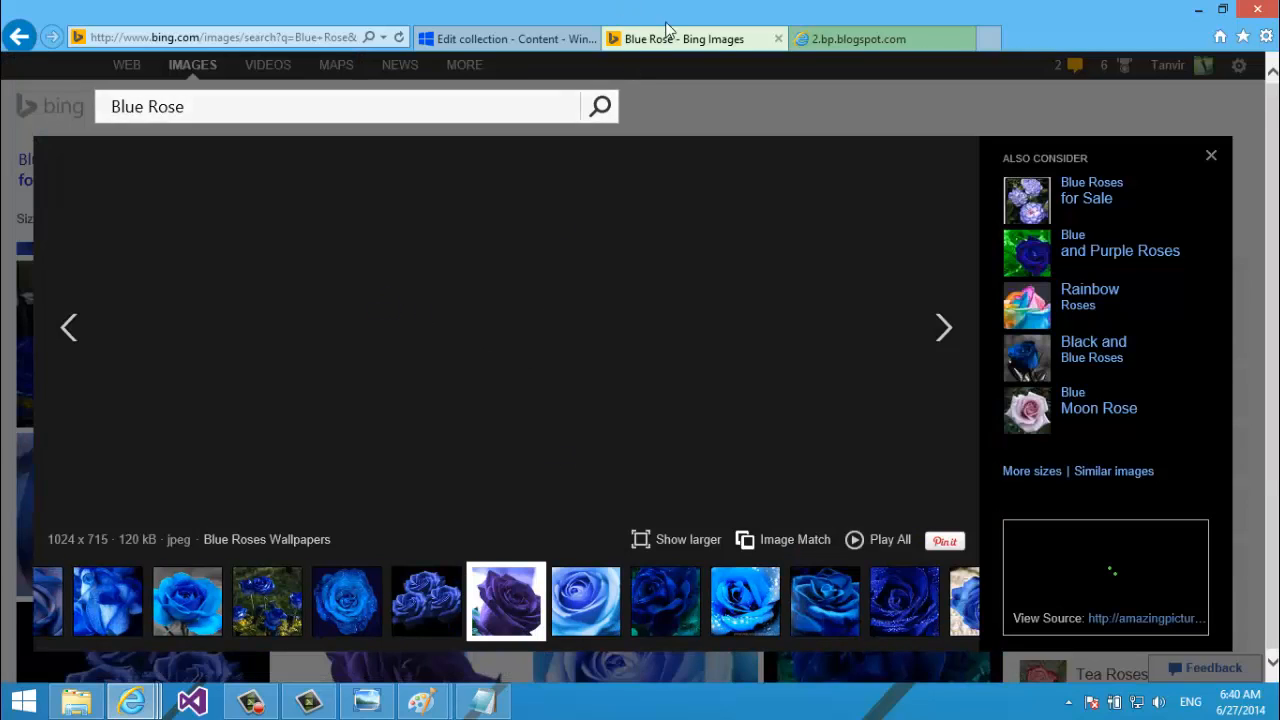
Close the tab with the earlier full-size picture and open the dark purple rose at full size in its own tab.
{"action": "left_click", "coordinate": [872, 42]}
{"action": "left_click", "coordinate": [967, 39]}
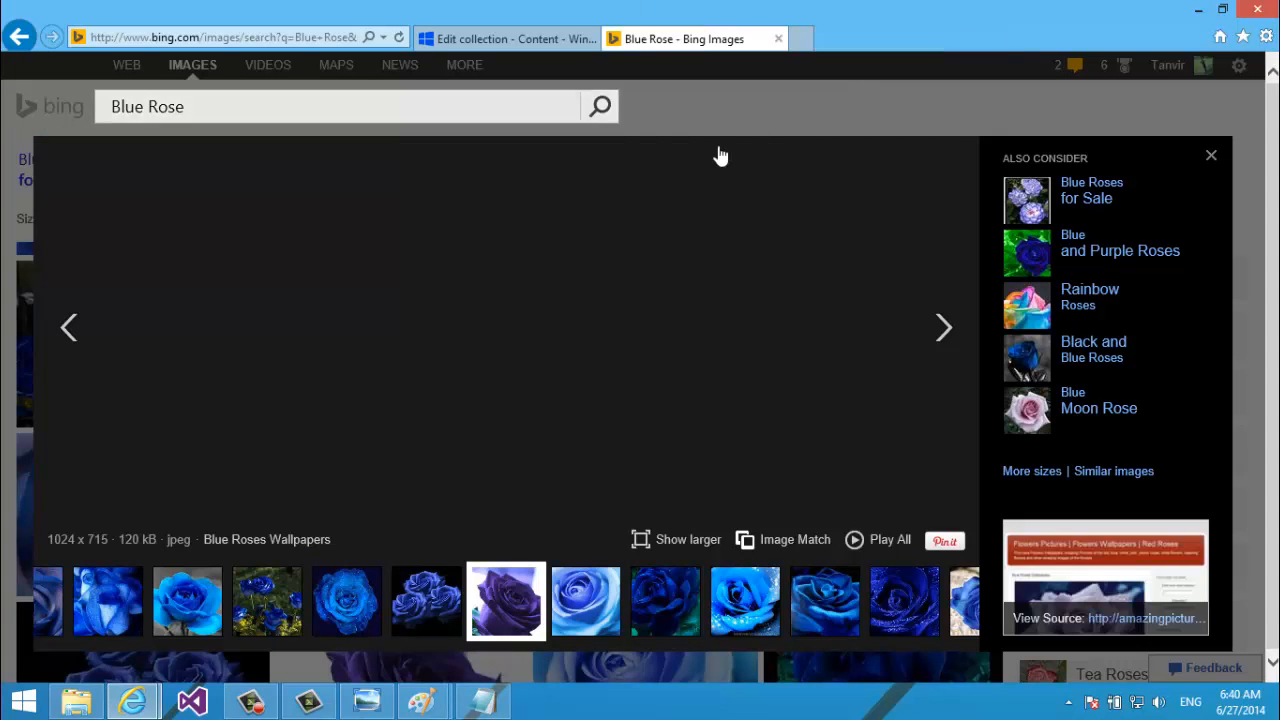
{"action": "left_click", "coordinate": [574, 271]}
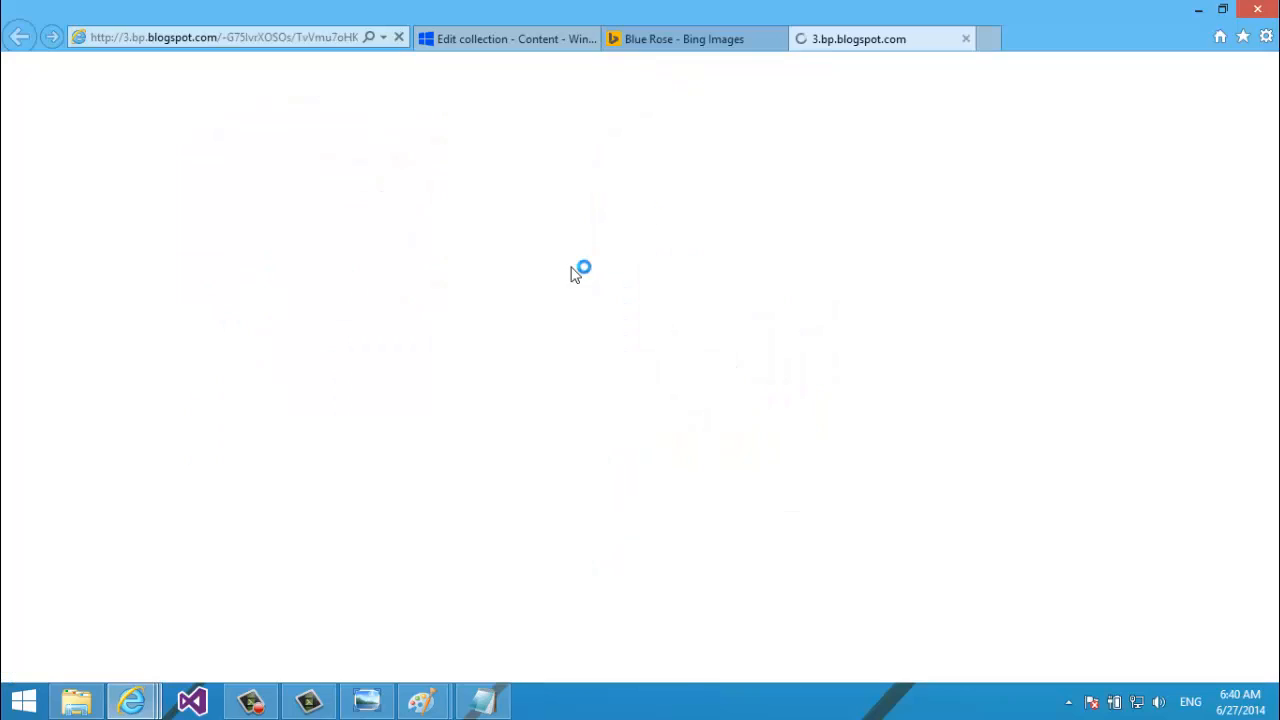
Copy the full-size purple rose picture's web address and paste it as the Blue Rose row's ImageUrl in CSVCollection.csv in Notepad.
{"action": "left_click", "coordinate": [210, 36]}
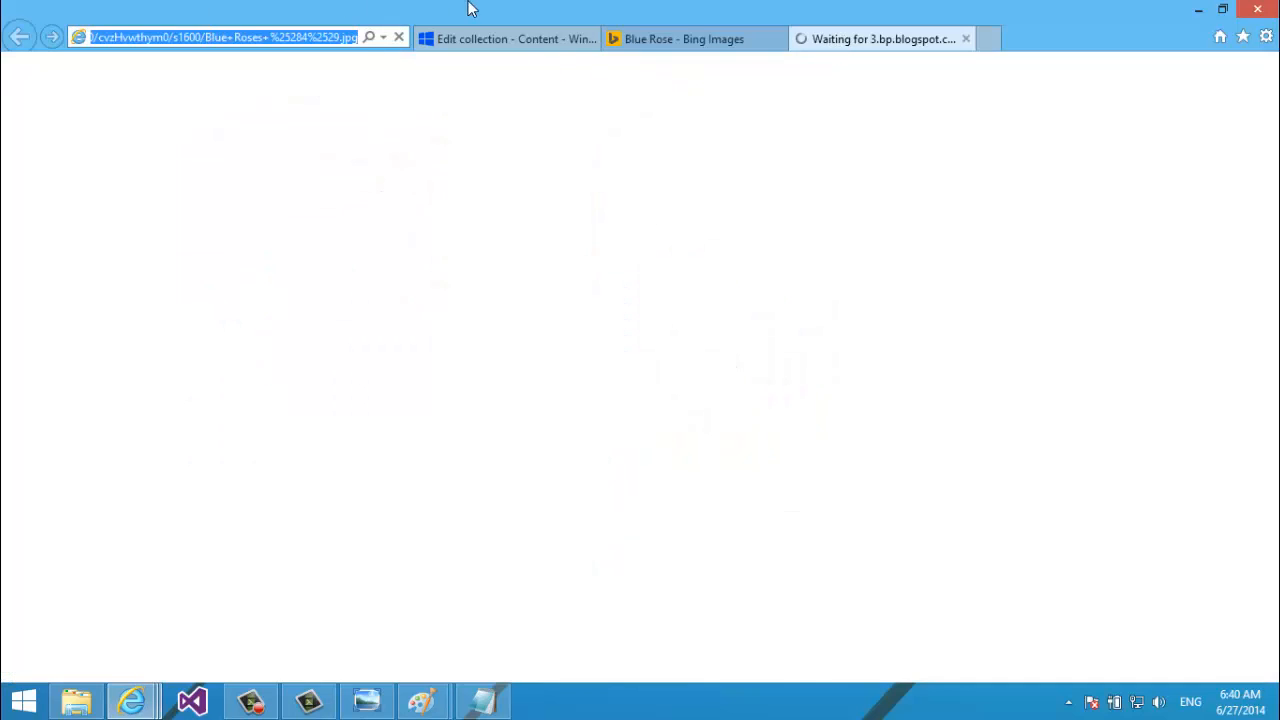
{"action": "left_click", "coordinate": [665, 38]}
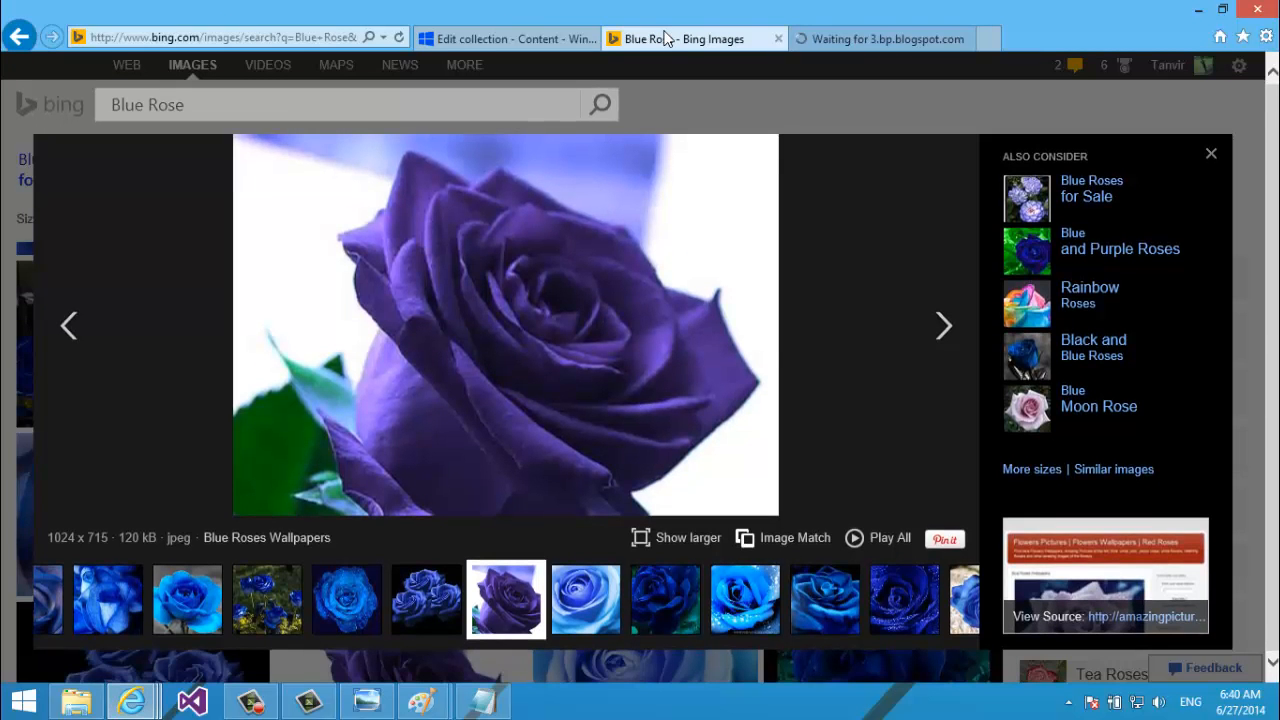
{"action": "left_click", "coordinate": [865, 38]}
{"action": "left_click", "coordinate": [639, 43]}
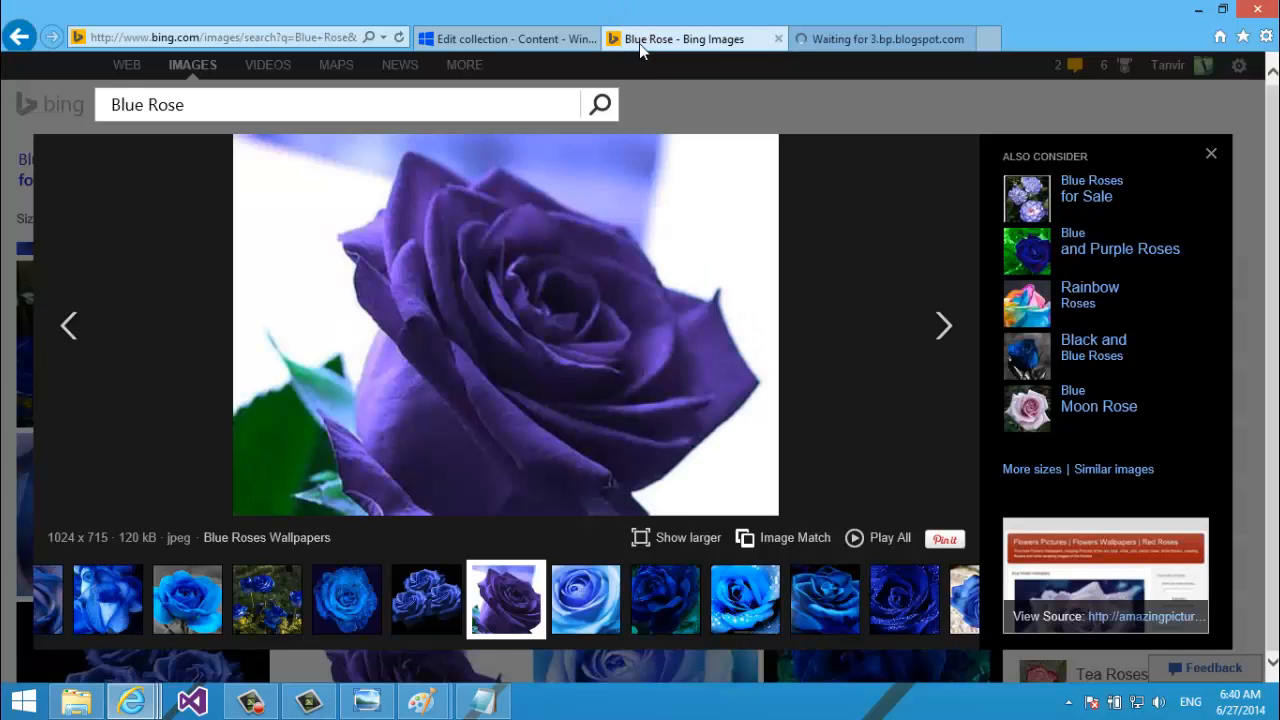
{"action": "left_click", "coordinate": [858, 36]}
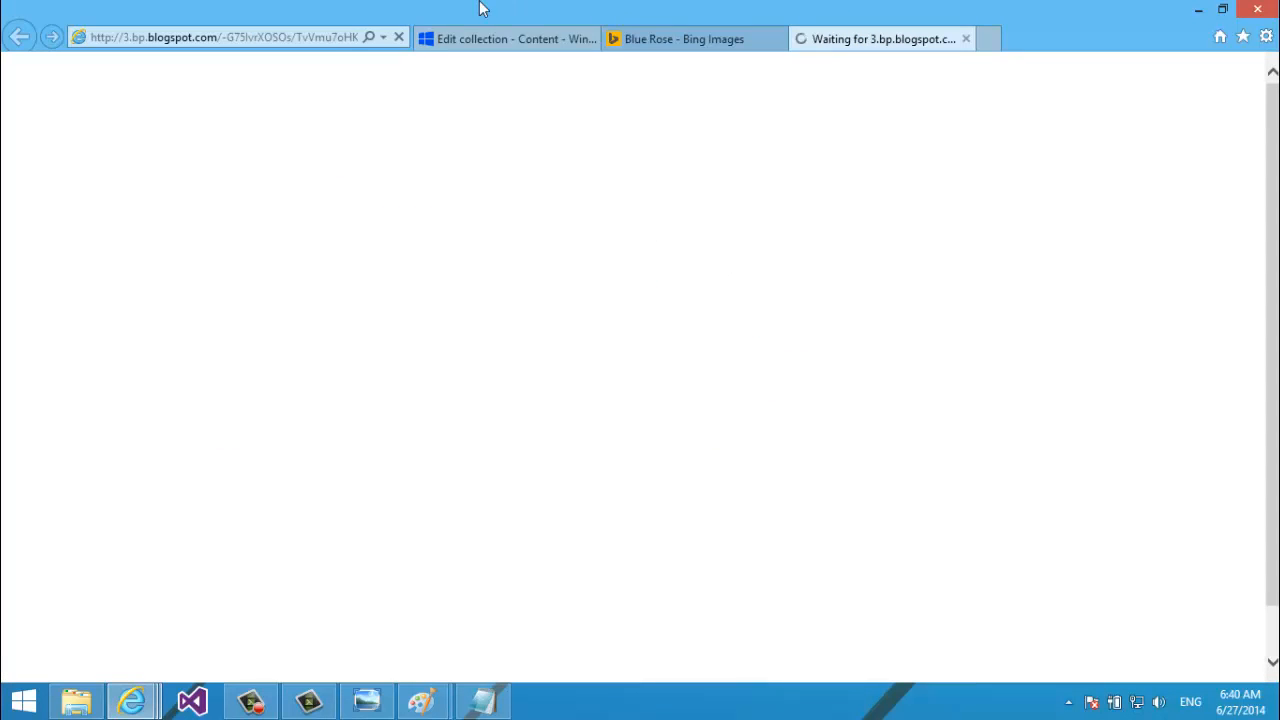
{"action": "left_click", "coordinate": [290, 38]}
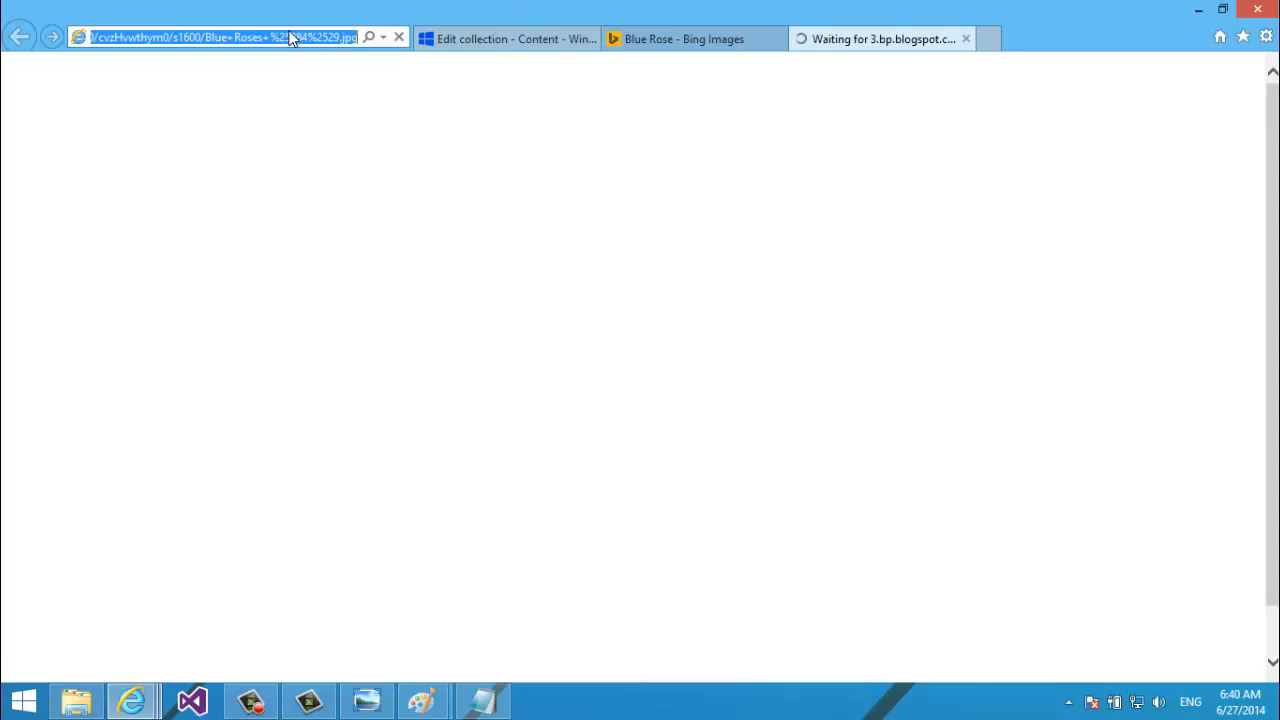
{"action": "left_click", "coordinate": [660, 32]}
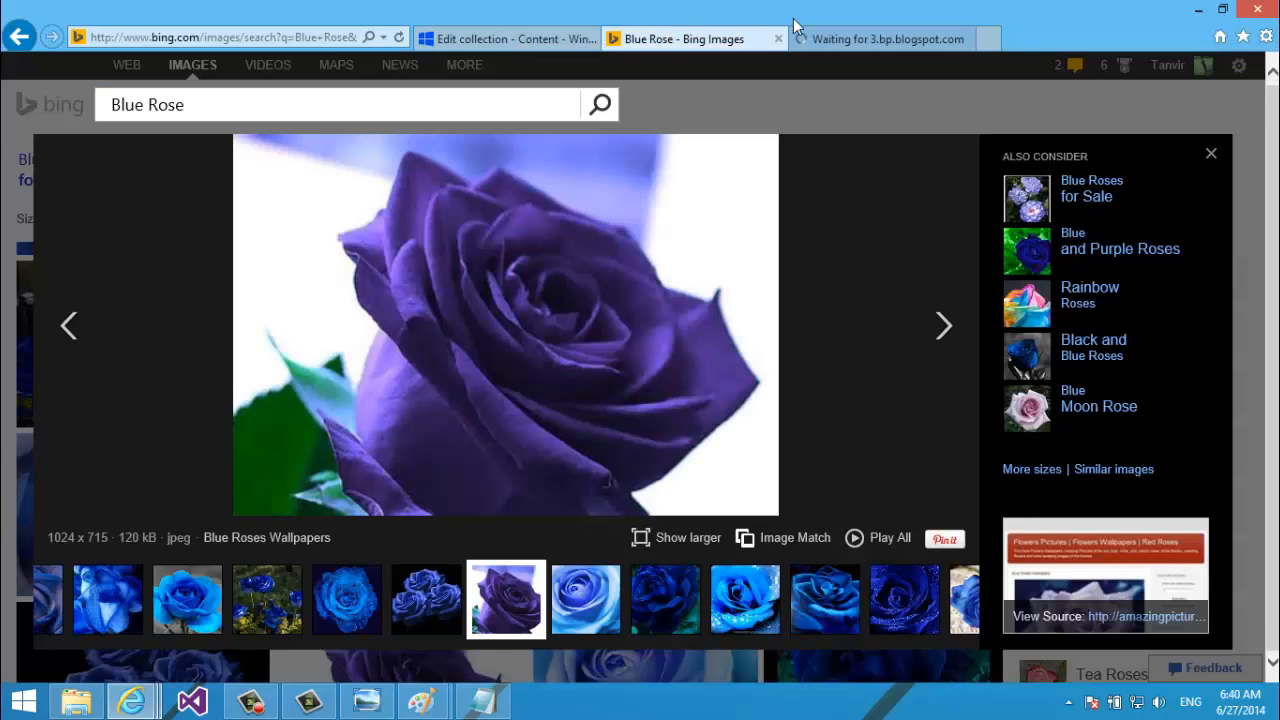
{"action": "left_click", "coordinate": [900, 38]}
{"action": "left_click", "coordinate": [686, 40]}
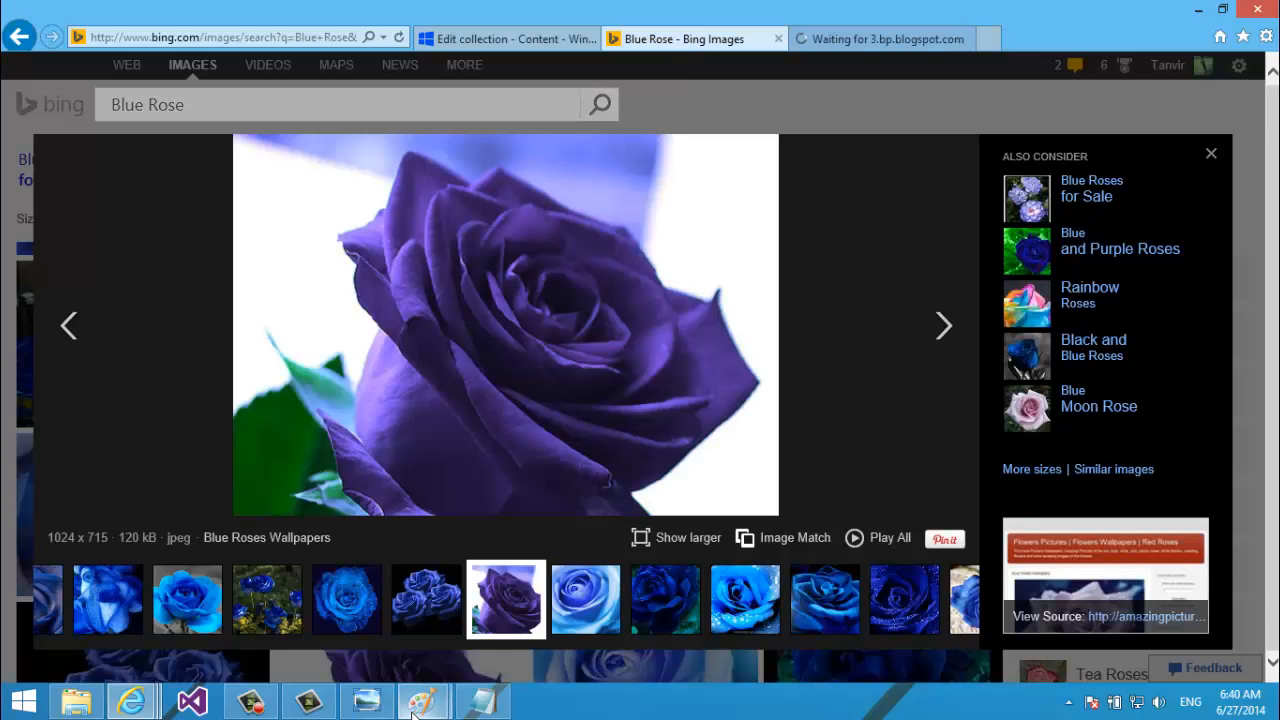
{"action": "left_click", "coordinate": [483, 702]}
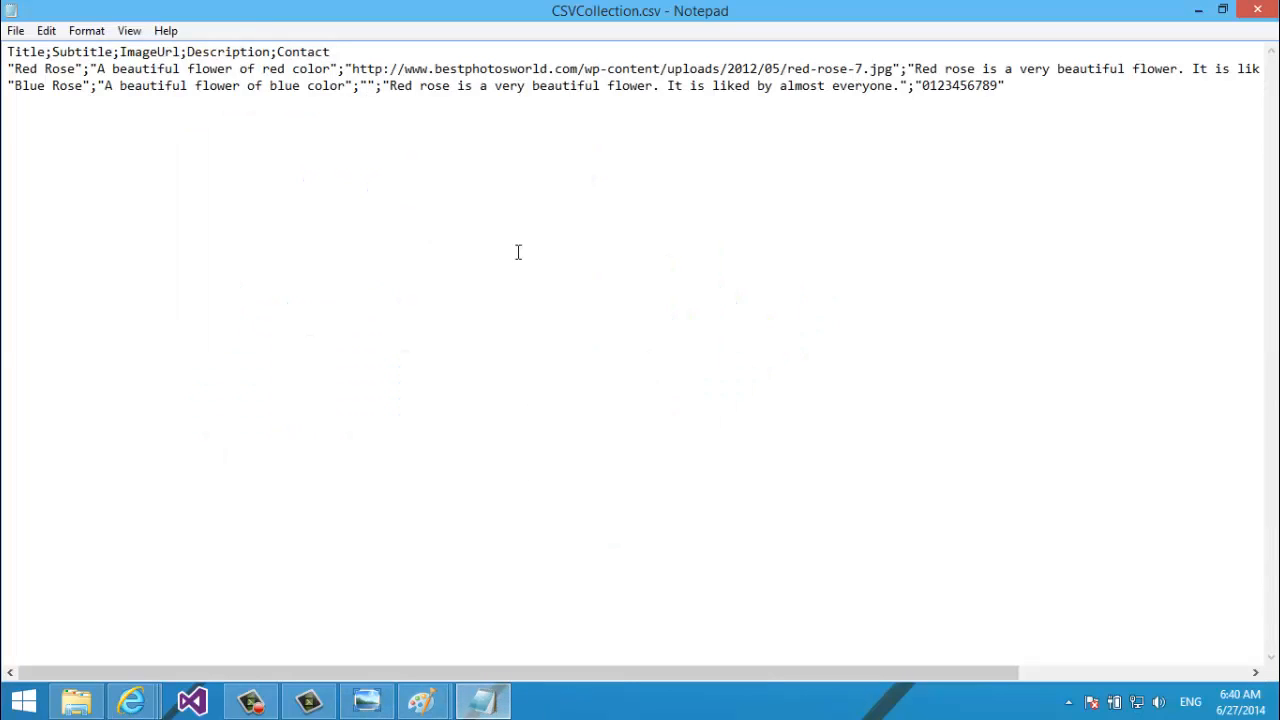
{"action": "type", "text": "http://3.bp.blogspot.com/-G75IvrXOSOs/TvVmu7oHKqI/AAAAAAAAds0/cvzHvwthym0/s1600/Blue+Roses+%25284%2529.jpg"}
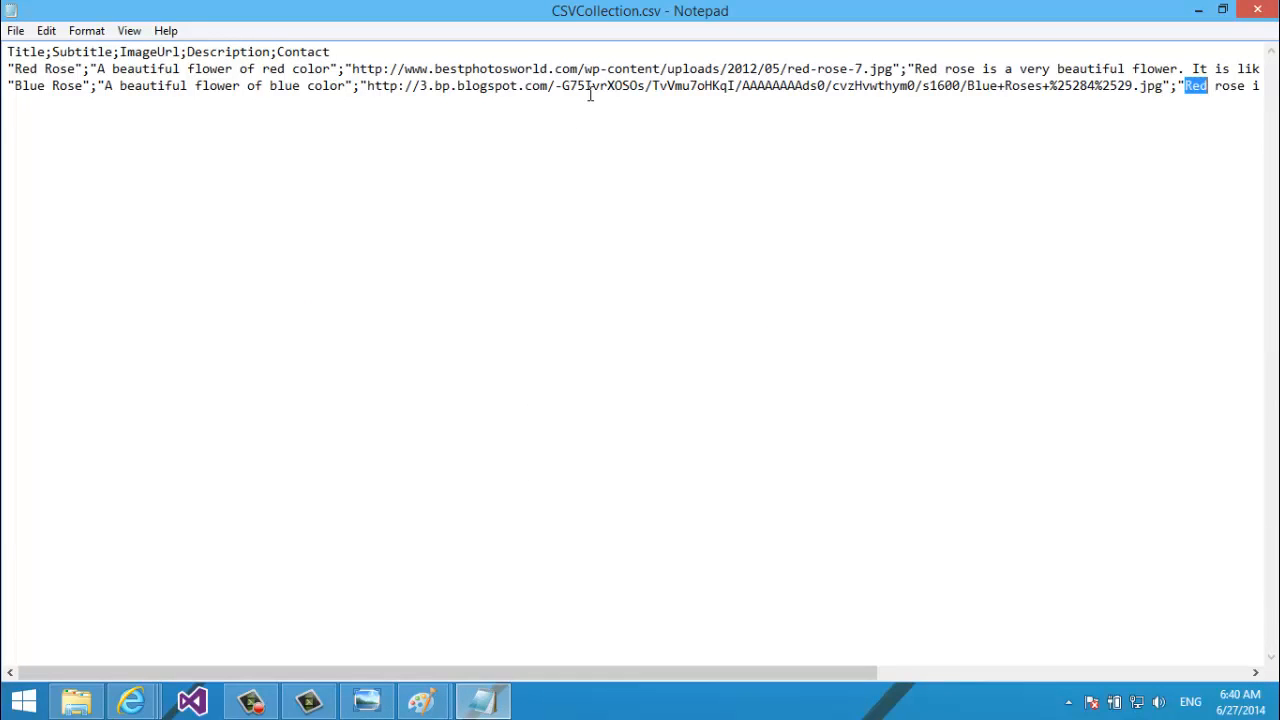
Replace the word "Red" with "Blue" at the start of the Blue Rose row's description.
{"action": "type", "text": "Bliu"}
{"action": "key", "text": "BackSpace"}
{"action": "type", "text": "e"}
Append "But it is very rare" to the end of the Blue Rose row's description.
{"action": "key", "text": "Right"}
{"action": "key", "text": "Right"}
{"action": "key", "text": "Right"}
{"action": "key", "text": "Right"}
{"action": "key", "text": "Right"}
{"action": "key", "text": "Right"}
{"action": "key", "text": "Right"}
{"action": "key", "text": "Right"}
{"action": "key", "text": "Right"}
{"action": "key", "text": "Right"}
{"action": "key", "text": "Right"}
{"action": "key", "text": "Right"}
{"action": "key", "text": "Right"}
{"action": "key", "text": "Right"}
{"action": "key", "text": "Right"}
{"action": "key", "text": "Right"}
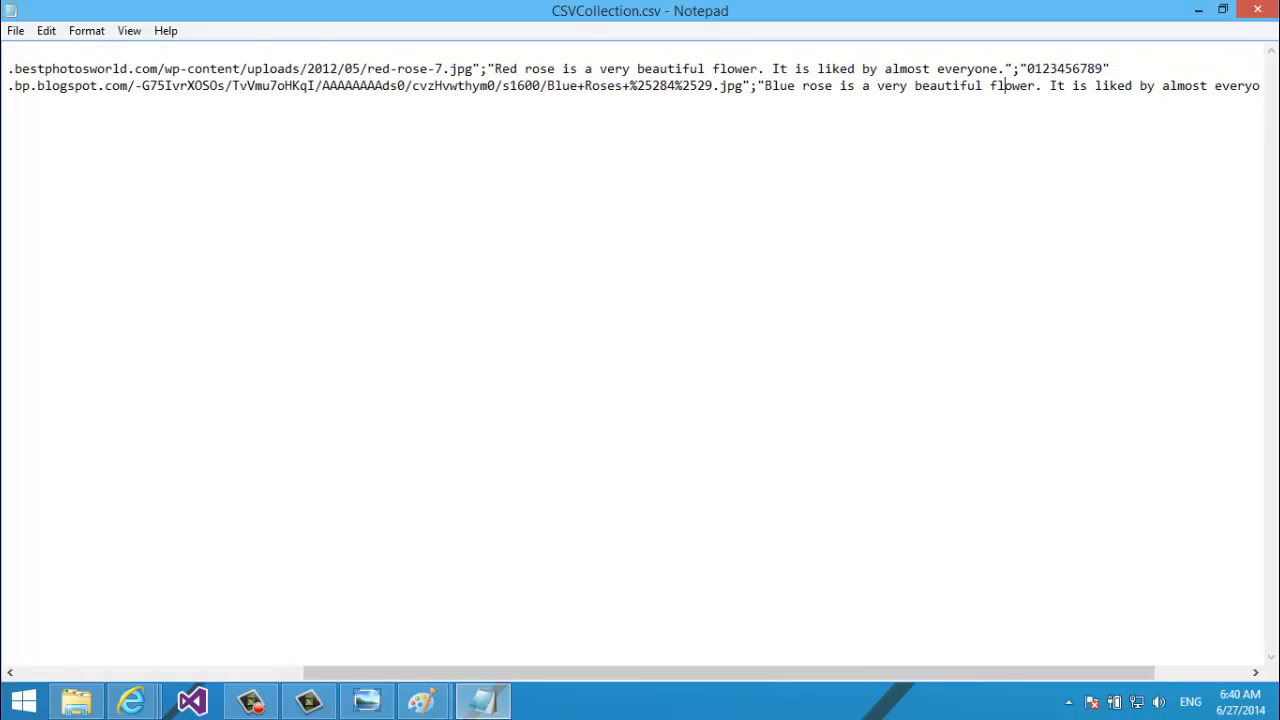
{"action": "key", "text": "Right"}
{"action": "key", "text": "Right"}
{"action": "key", "text": "Right"}
{"action": "key", "text": "Right"}
{"action": "key", "text": "Right"}
{"action": "key", "text": "Right"}
{"action": "key", "text": "Right"}
{"action": "key", "text": "Right"}
{"action": "key", "text": "Right"}
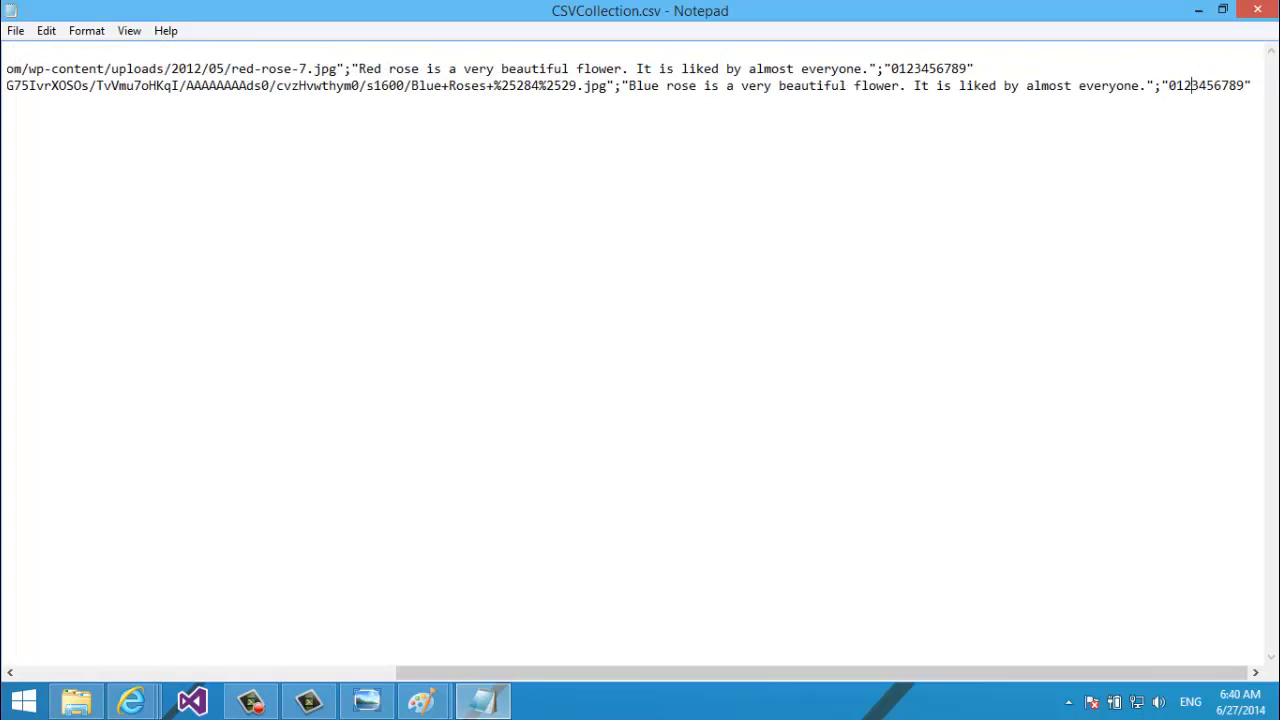
{"action": "type", "text": "But i"}
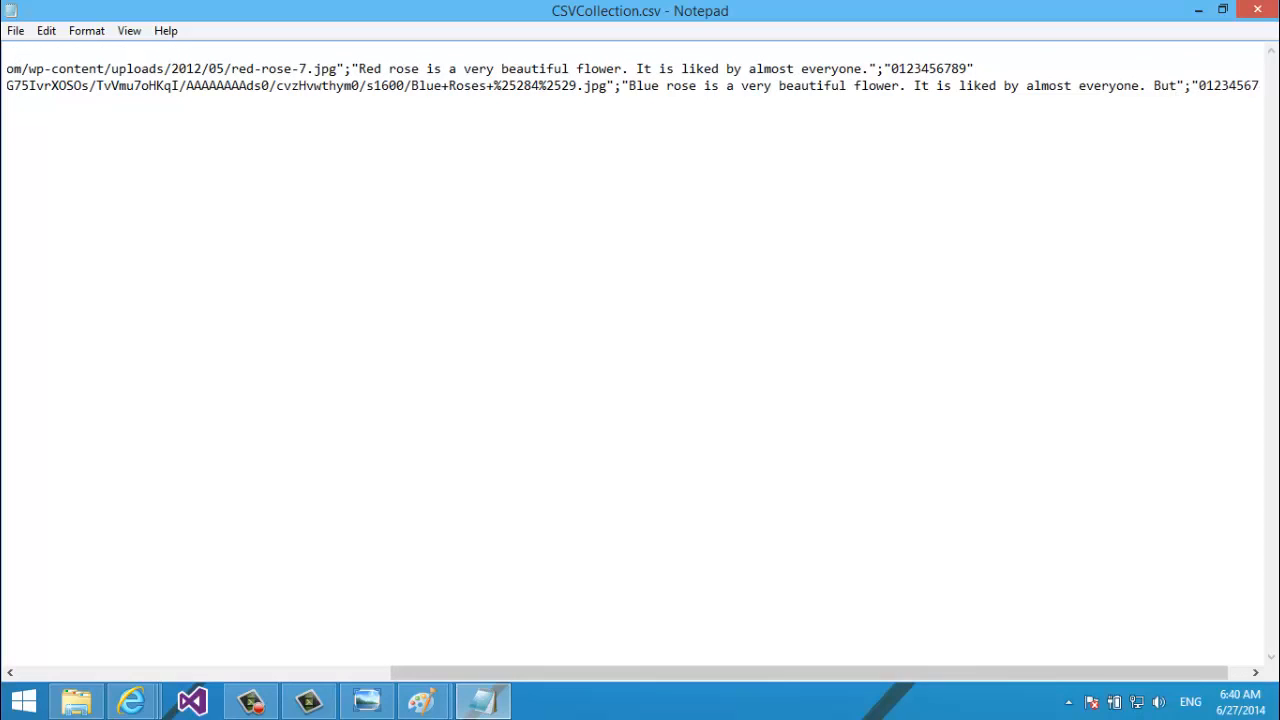
{"action": "type", "text": "t is very r"}
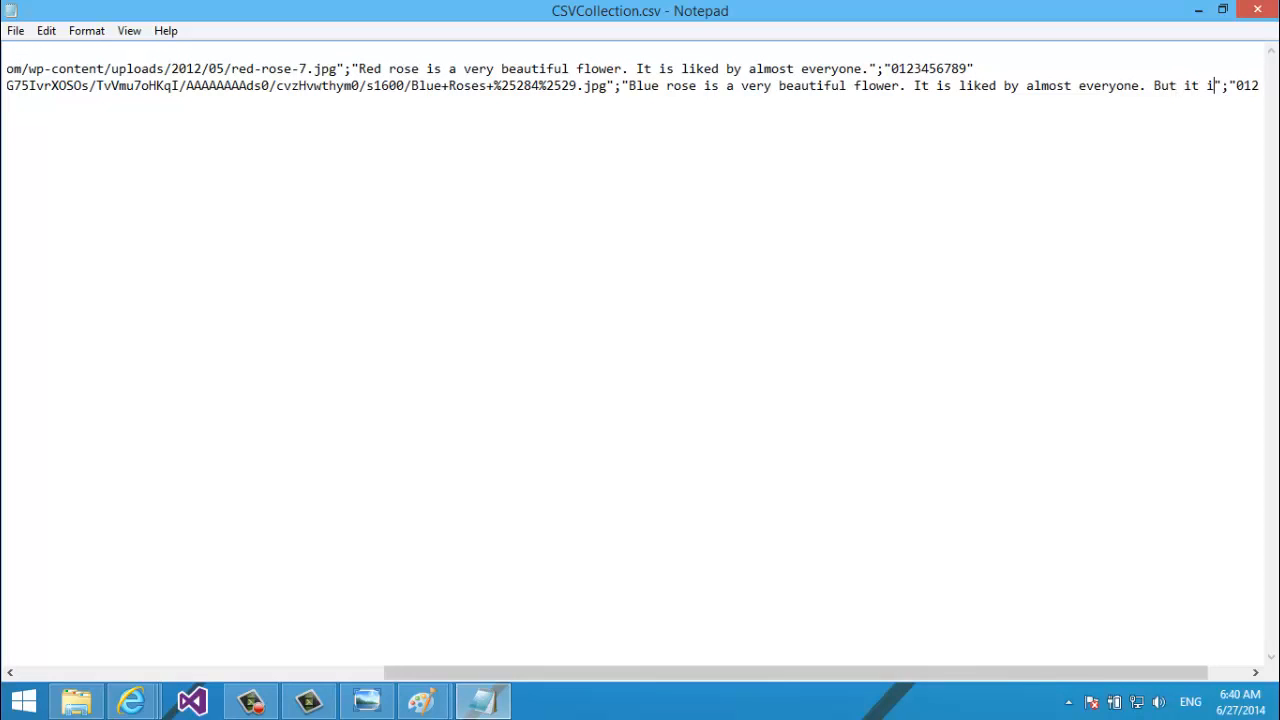
{"action": "type", "text": "are"}
Replace the Blue Rose row's contact with a different phone number, leaving no extra line below it.
{"action": "key", "text": "Right"}
{"action": "key", "text": "Right"}
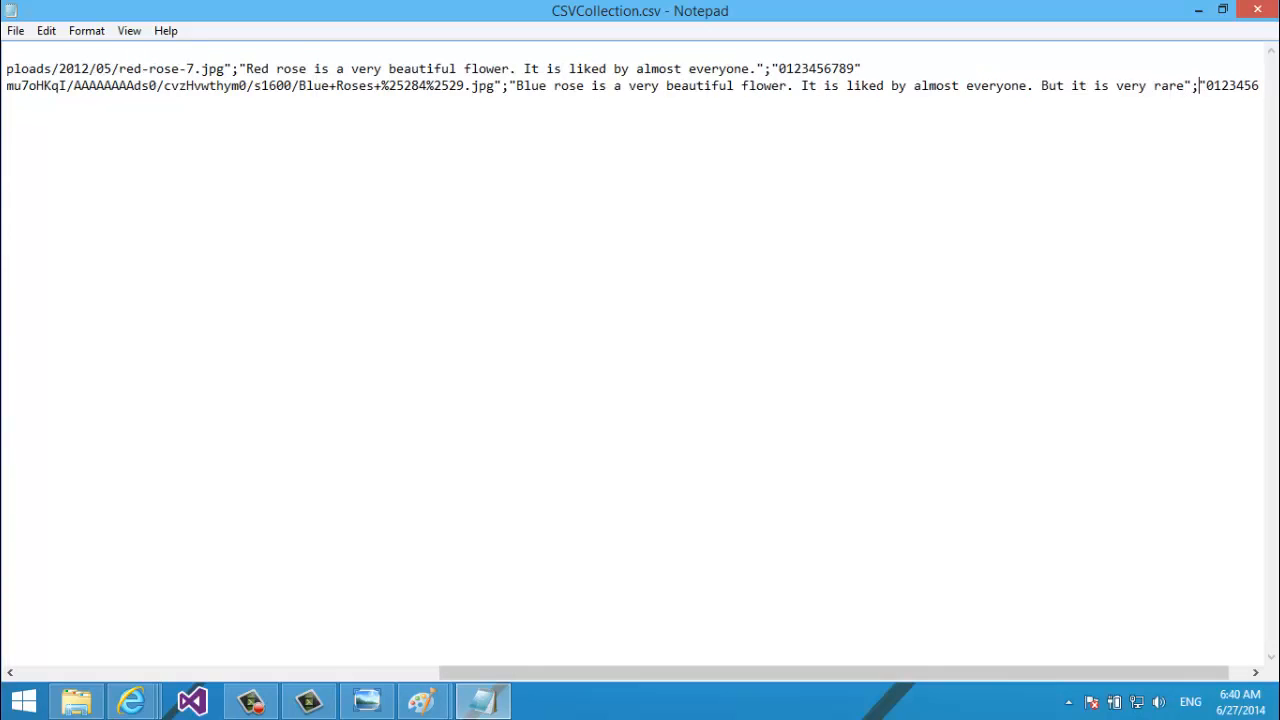
{"action": "key", "text": "shift+Right"}
{"action": "key", "text": "shift+Right"}
{"action": "key", "text": "shift+Right"}
{"action": "key", "text": "shift+Right"}
{"action": "key", "text": "shift+Right"}
{"action": "key", "text": "shift+Right"}
{"action": "key", "text": "shift+Right"}
{"action": "key", "text": "shift+Right"}
{"action": "key", "text": "shift+Right"}
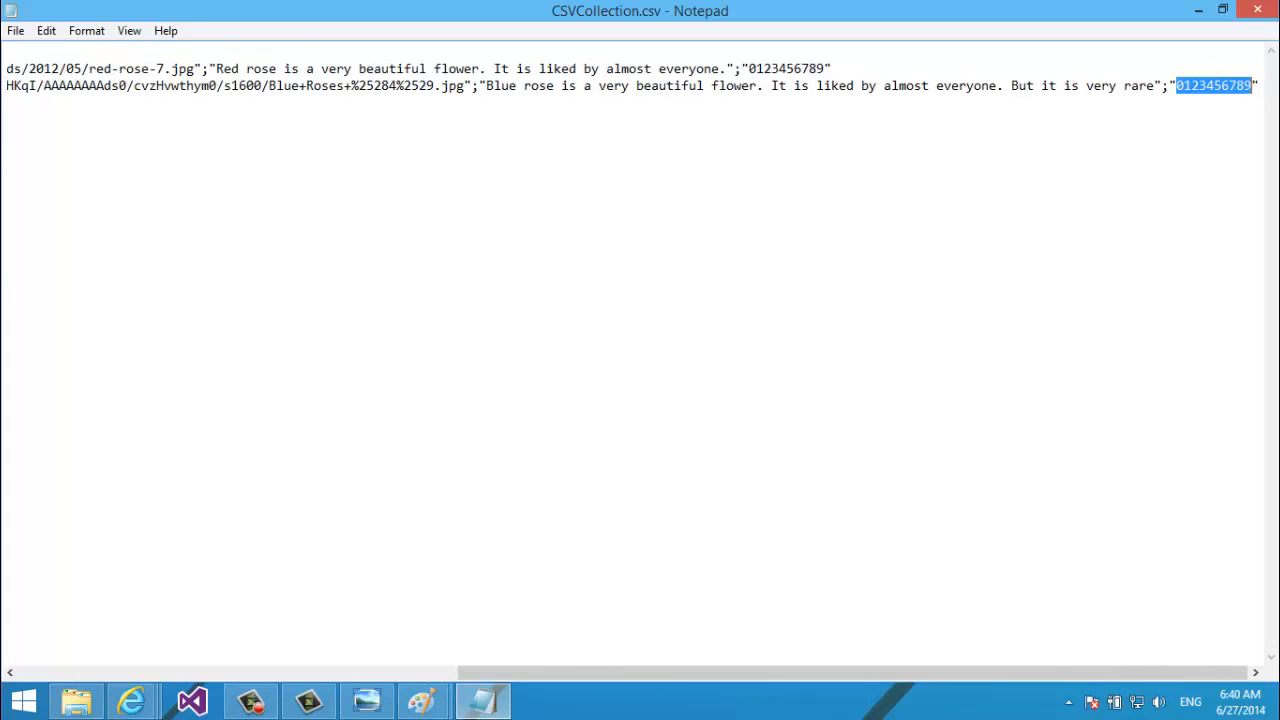
{"action": "type", "text": "98765432"}
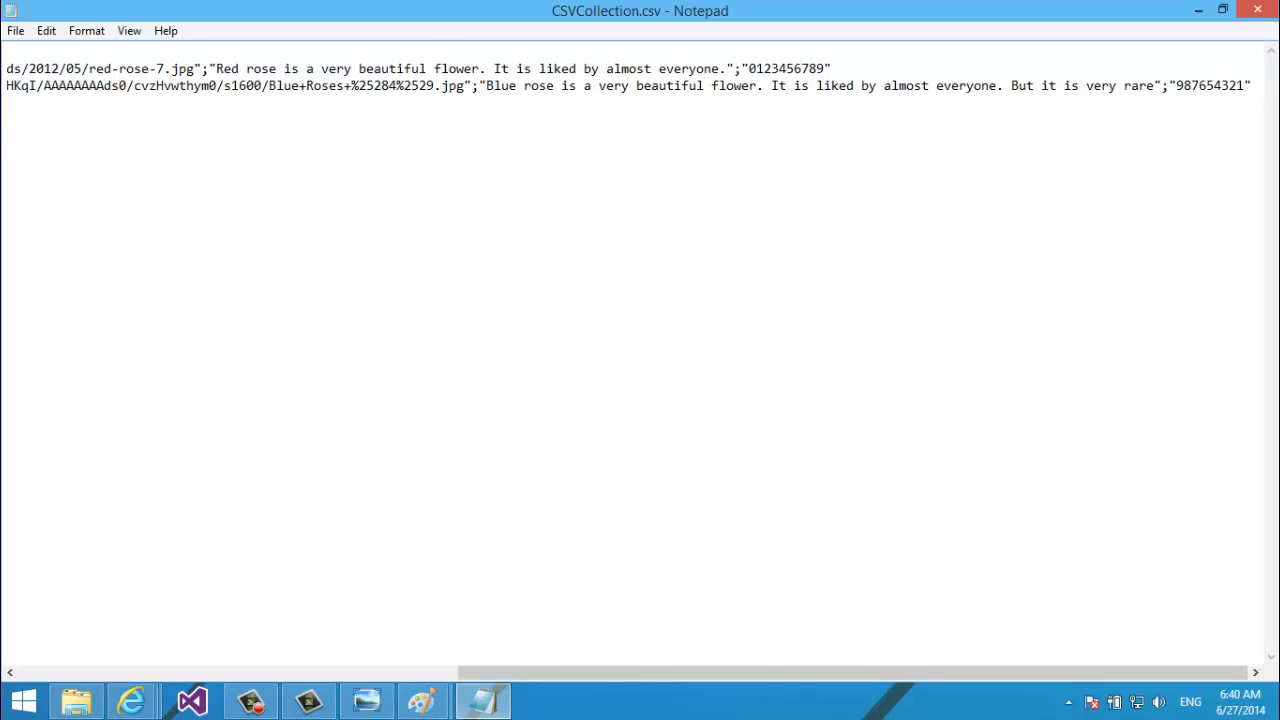
{"action": "key", "text": "Return"}
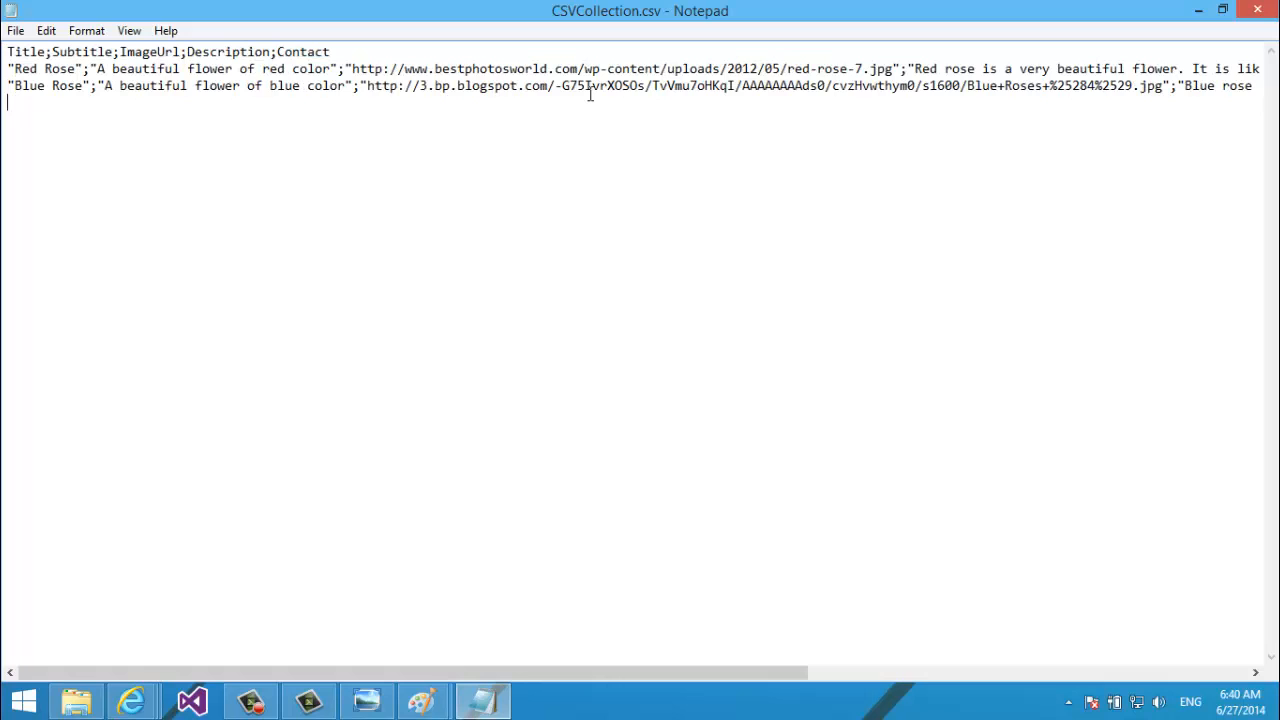
{"action": "key", "text": "BackSpace"}
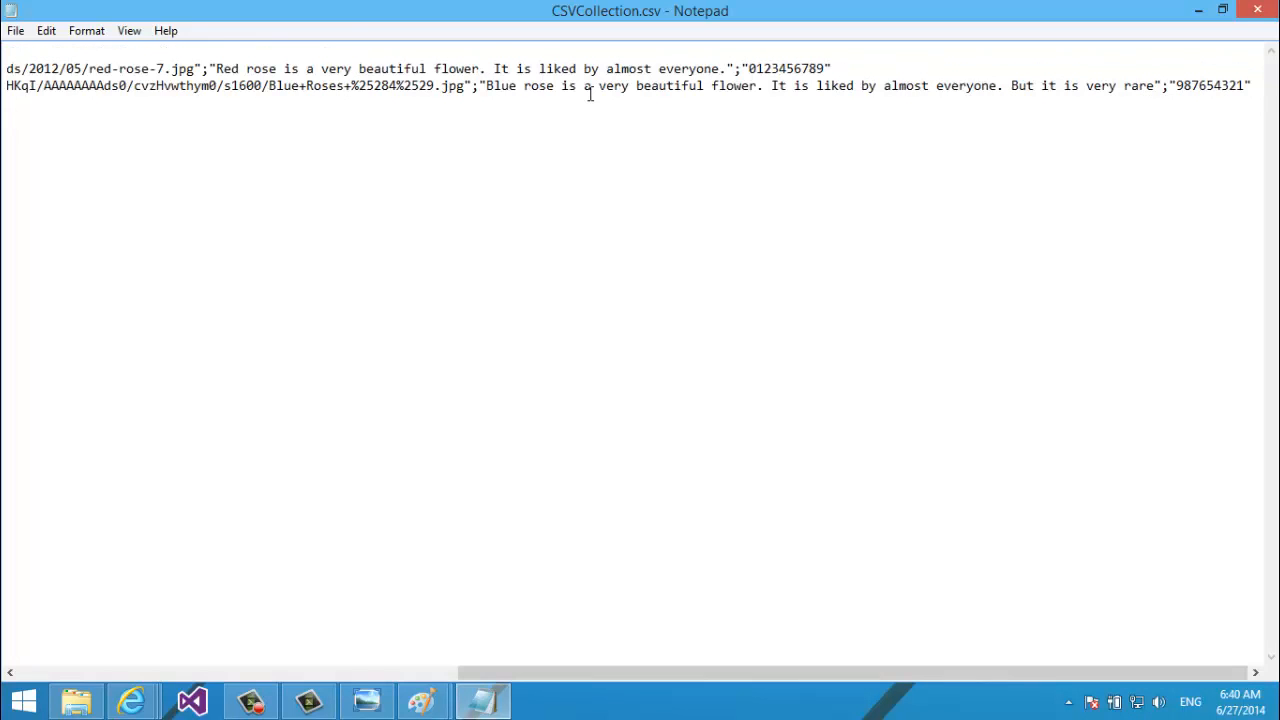
{"action": "key", "text": "Home"}
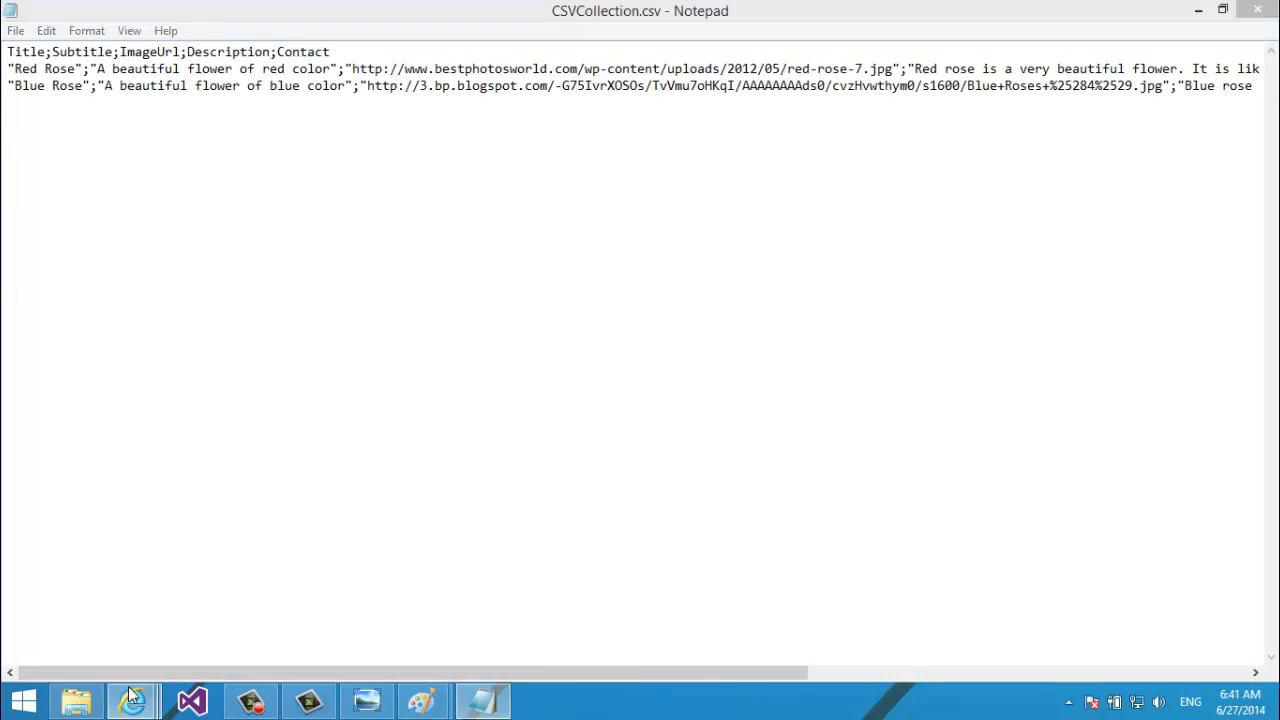
Switch to Internet Explorer and close the Blue Rose image search and the full-size picture tabs.
{"action": "left_click", "coordinate": [131, 702]}
{"action": "left_click", "coordinate": [329, 600]}
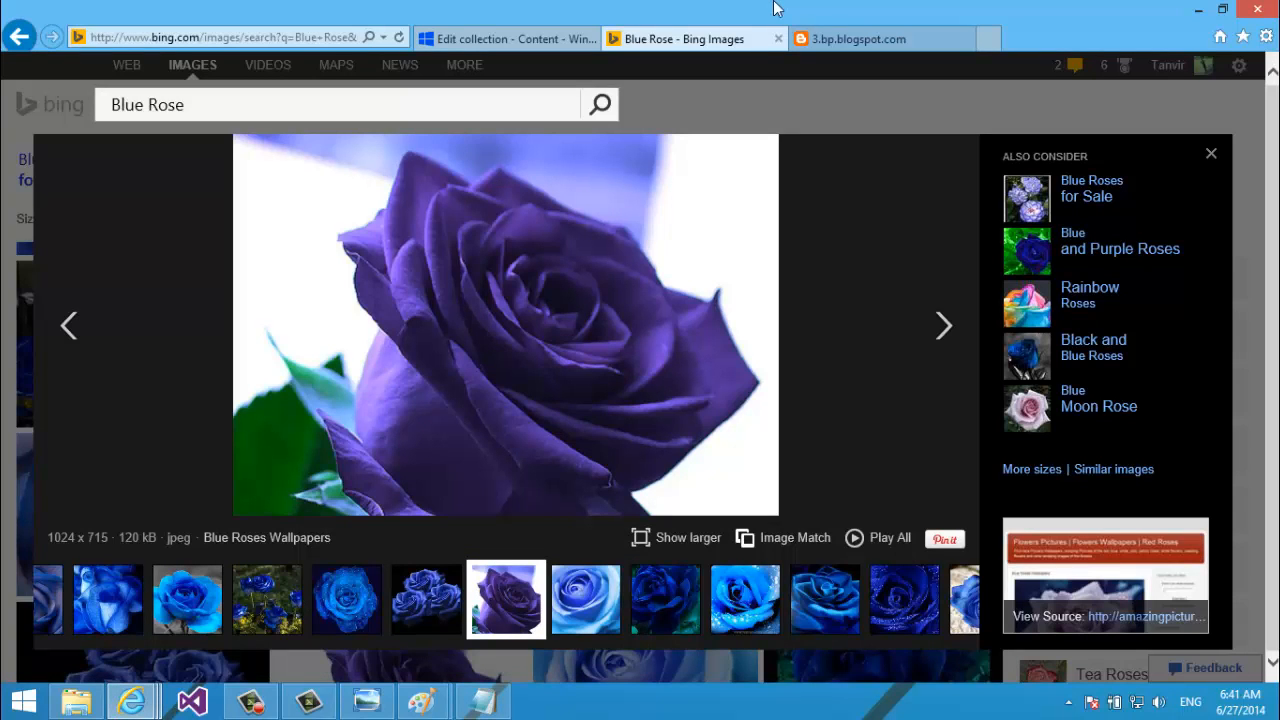
{"action": "left_click", "coordinate": [778, 38]}
{"action": "left_click", "coordinate": [778, 38]}
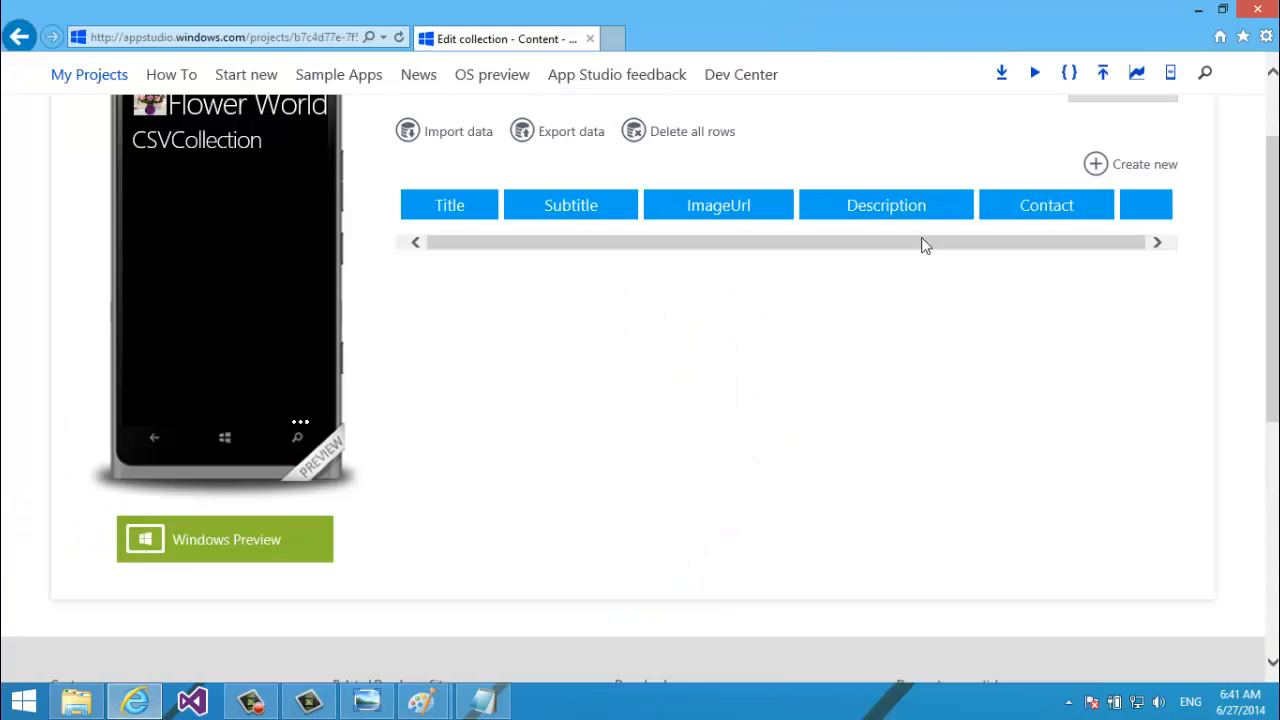
Start the CSV data import for the collection, and close the CSVCollection.csv Notepad window before returning to the browser.
{"action": "scroll", "coordinate": [1005, 266], "scroll_direction": "up", "scroll_amount": 3}
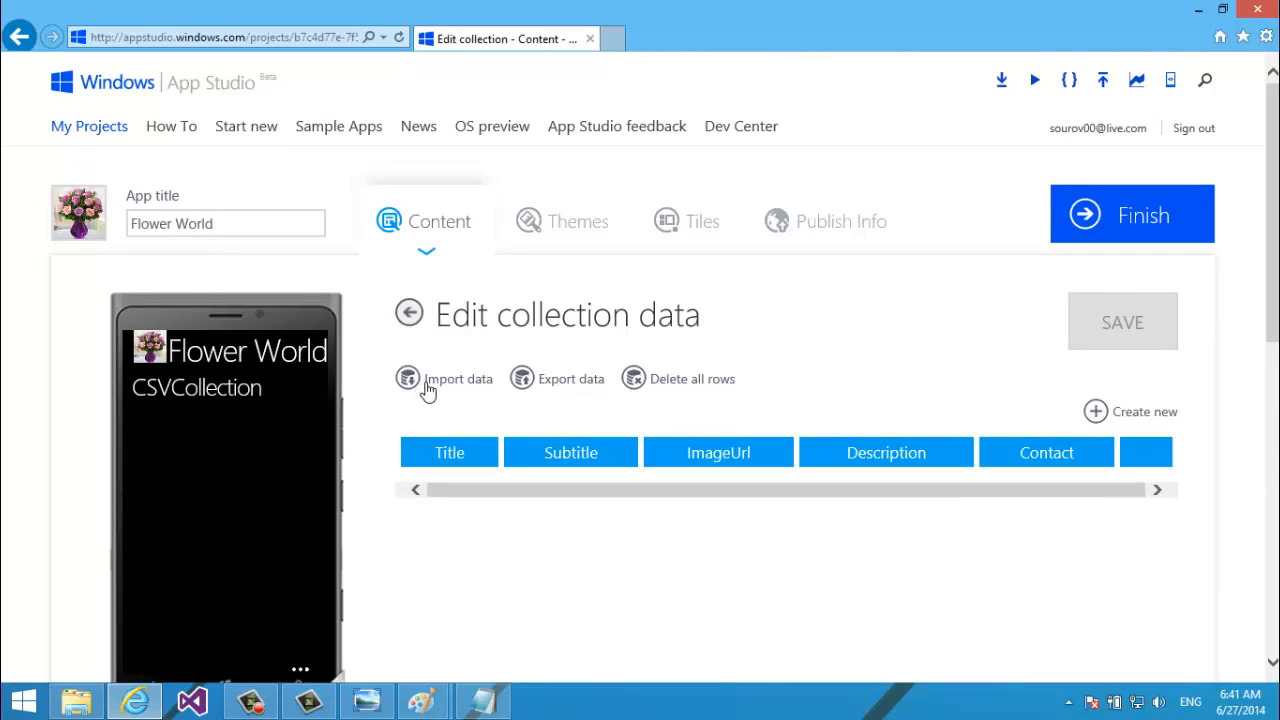
{"action": "left_click", "coordinate": [428, 386]}
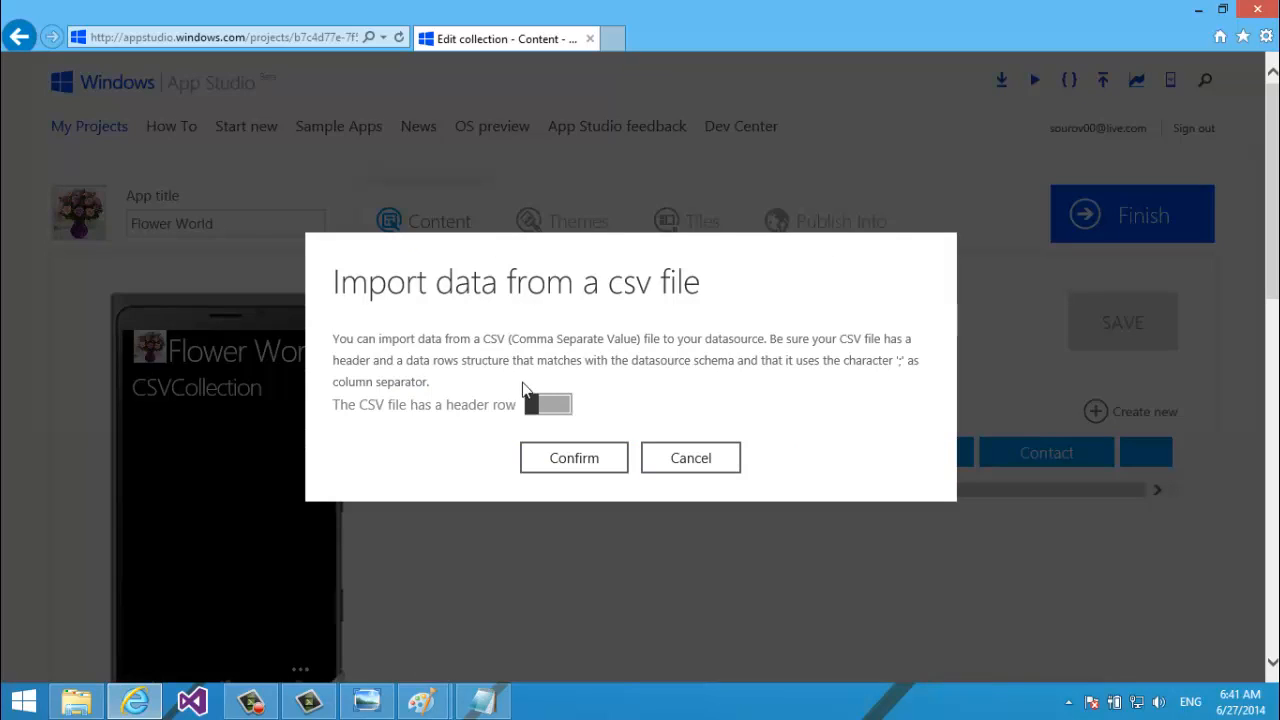
{"action": "left_click", "coordinate": [76, 701]}
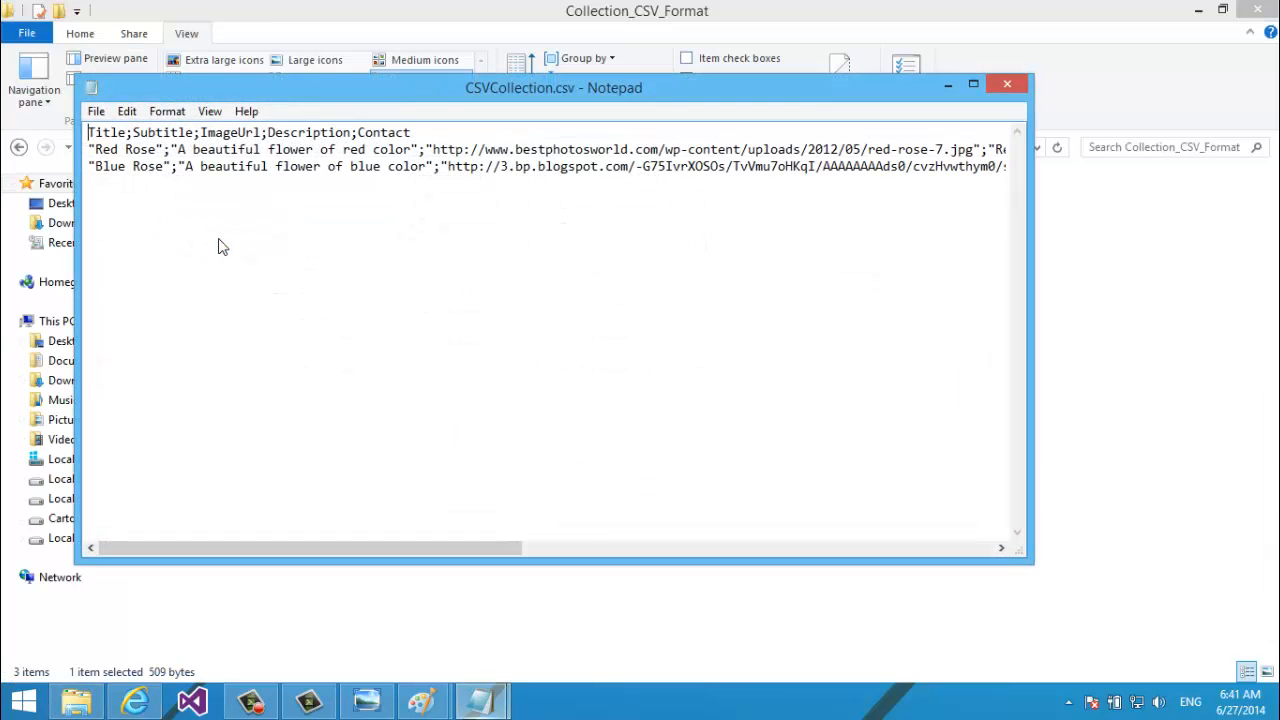
{"action": "left_click", "coordinate": [1018, 82]}
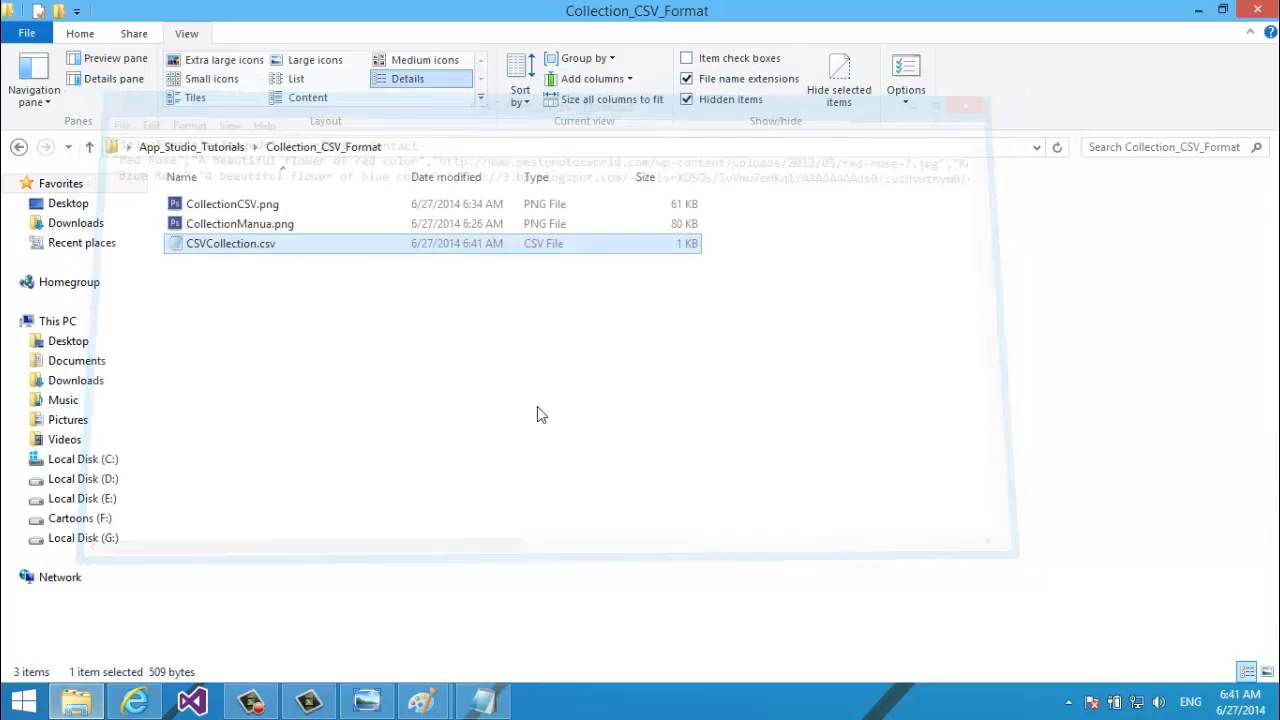
{"action": "left_click", "coordinate": [136, 701]}
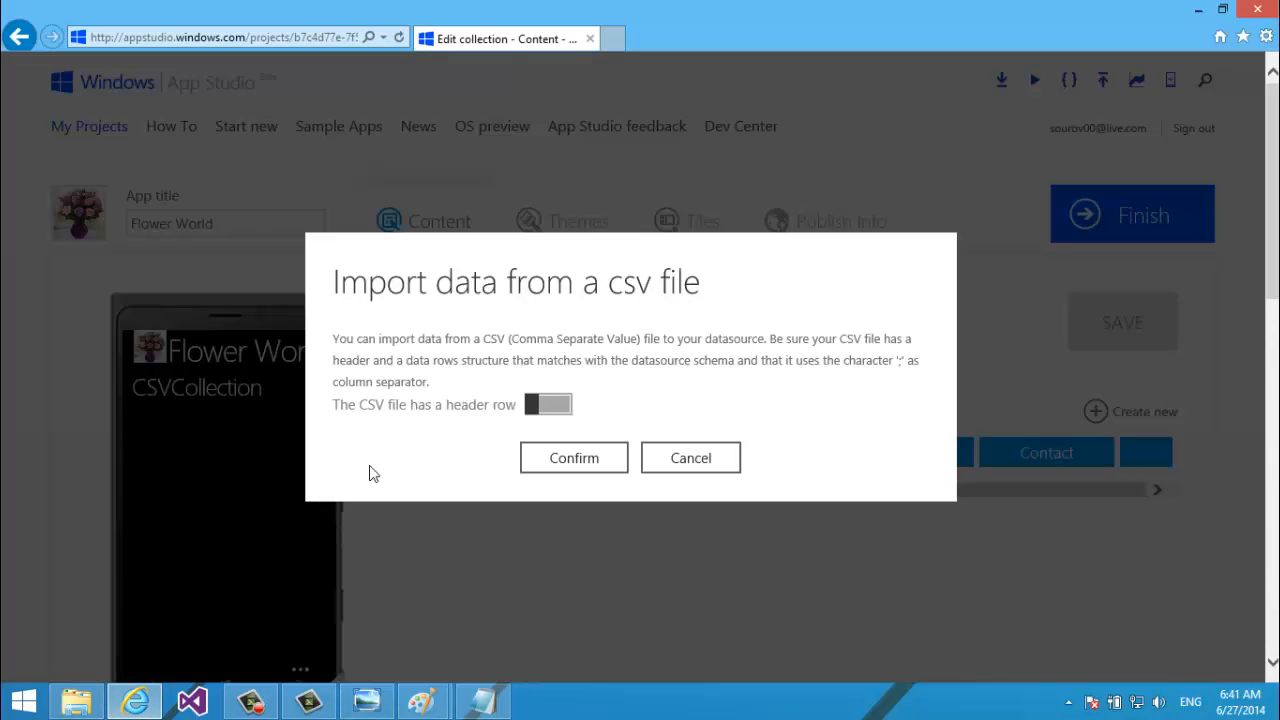
Mark the CSV file as having a header row and import CSVCollection.csv into the collection.
{"action": "left_click", "coordinate": [542, 405]}
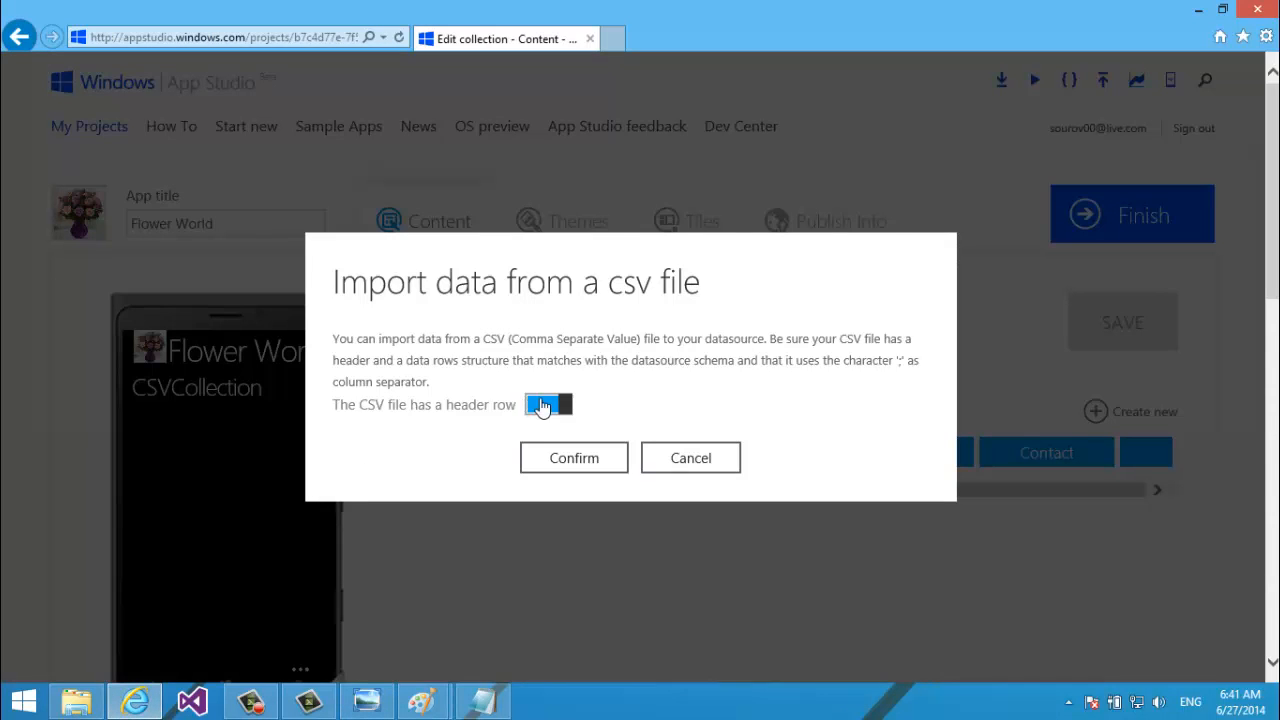
{"action": "left_click", "coordinate": [585, 476]}
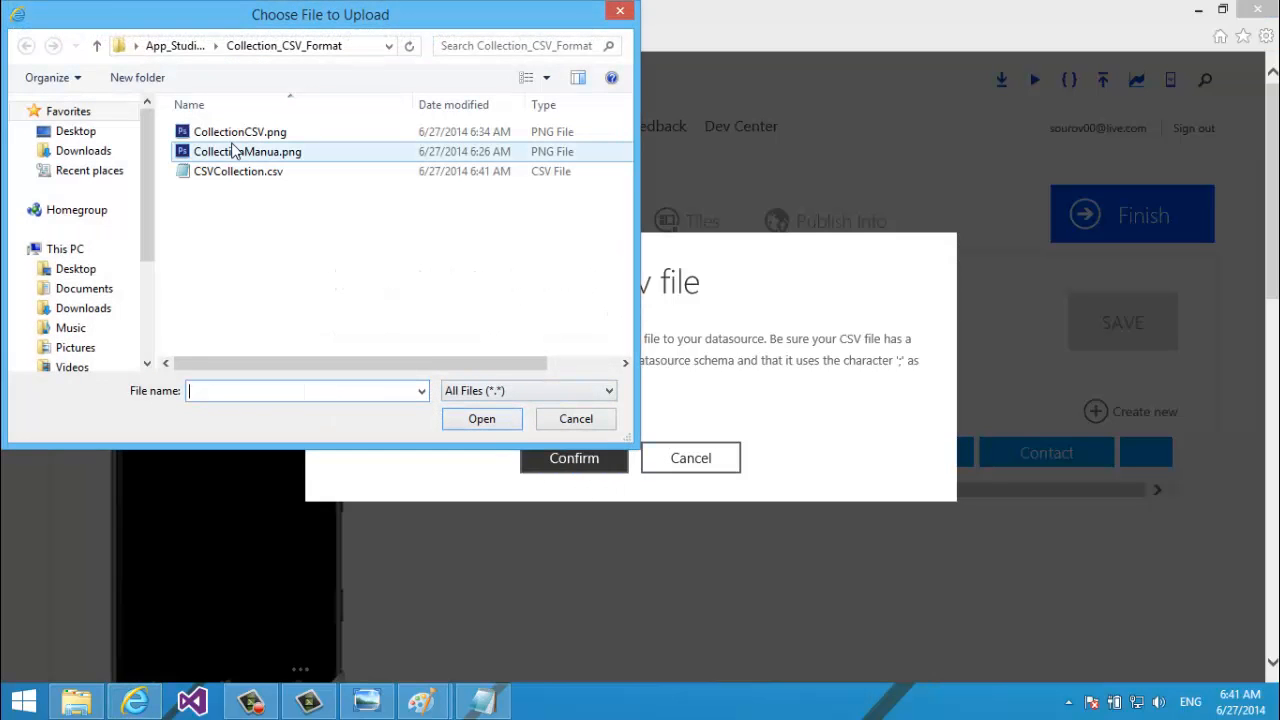
{"action": "left_click", "coordinate": [231, 172]}
{"action": "double_click", "coordinate": [231, 172]}
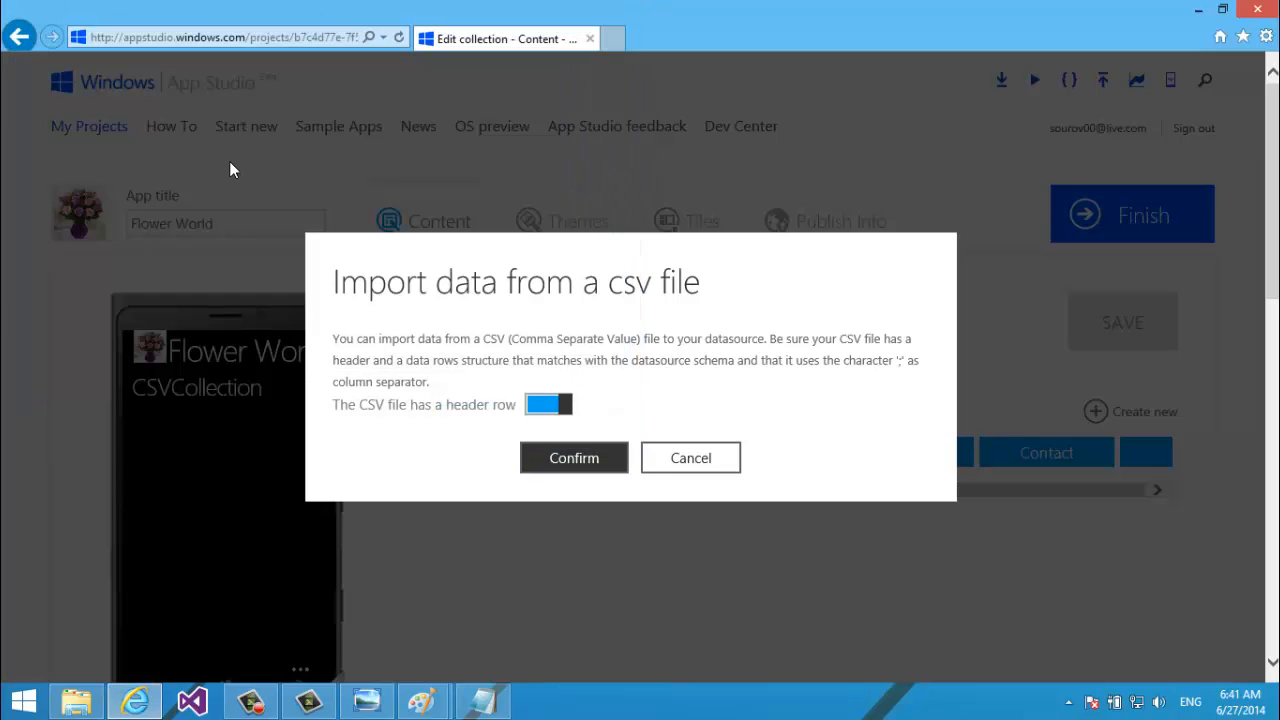
Check the imported Red Rose and Blue Rose rows and view the enlarged red rose picture.
{"action": "scroll", "coordinate": [519, 258], "scroll_direction": "down", "scroll_amount": 3}
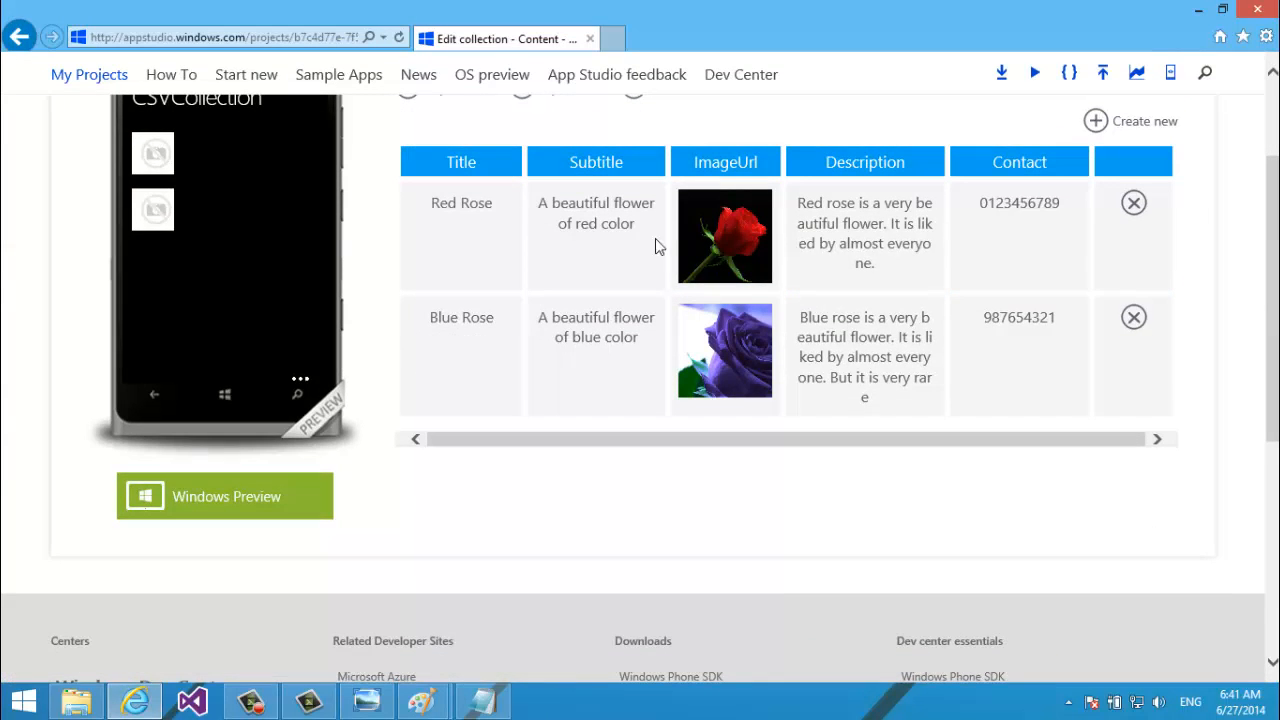
{"action": "mouse_move", "coordinate": [749, 251]}
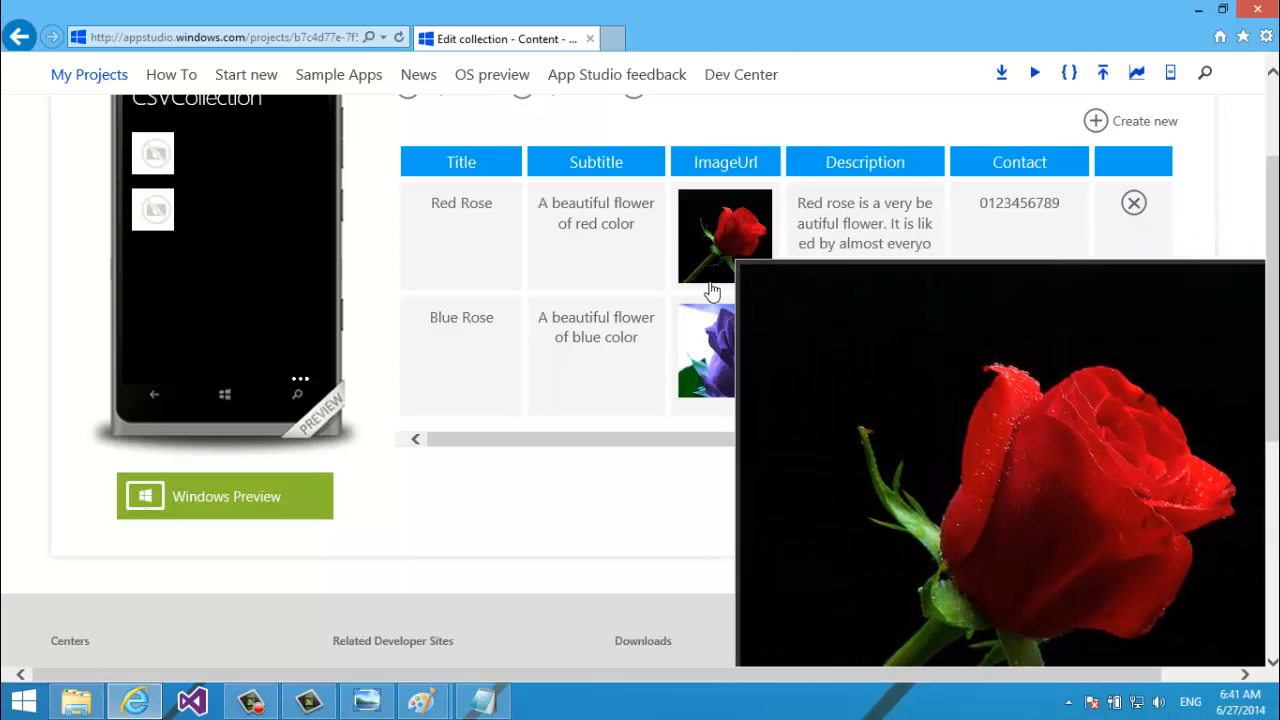
{"action": "mouse_move", "coordinate": [718, 322]}
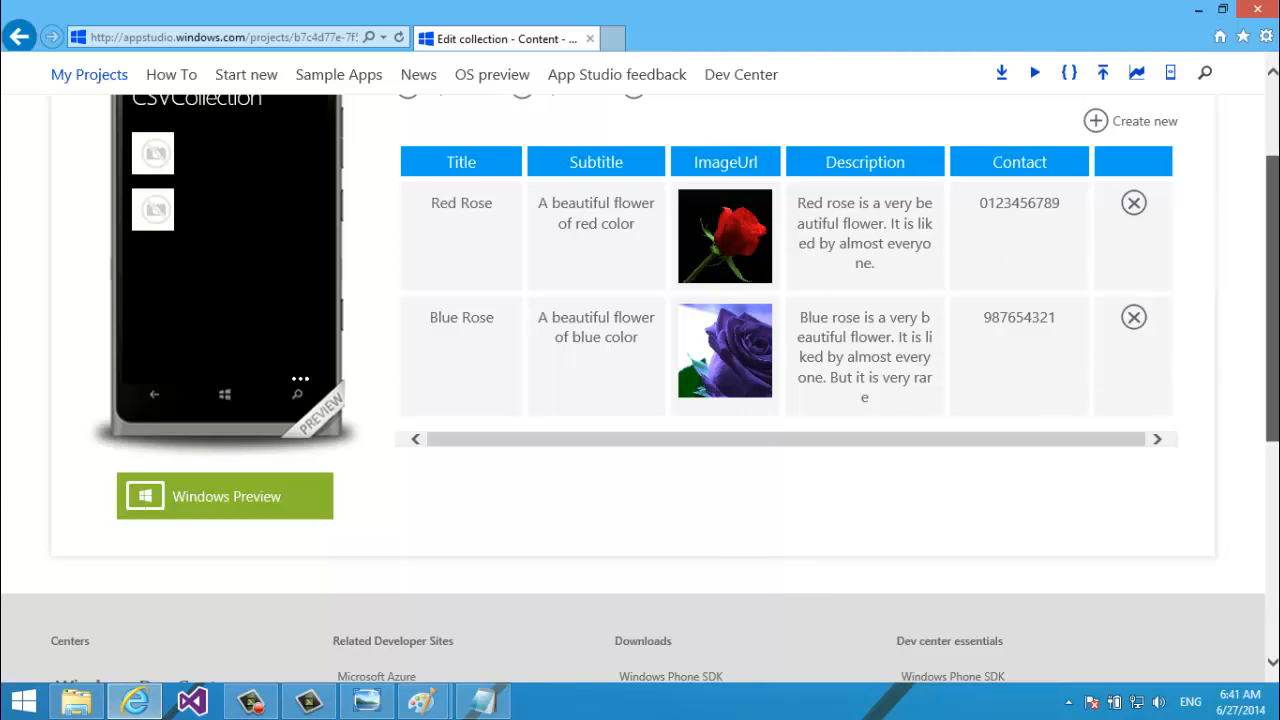
{"action": "scroll", "coordinate": [1077, 364], "scroll_direction": "up", "scroll_amount": 5}
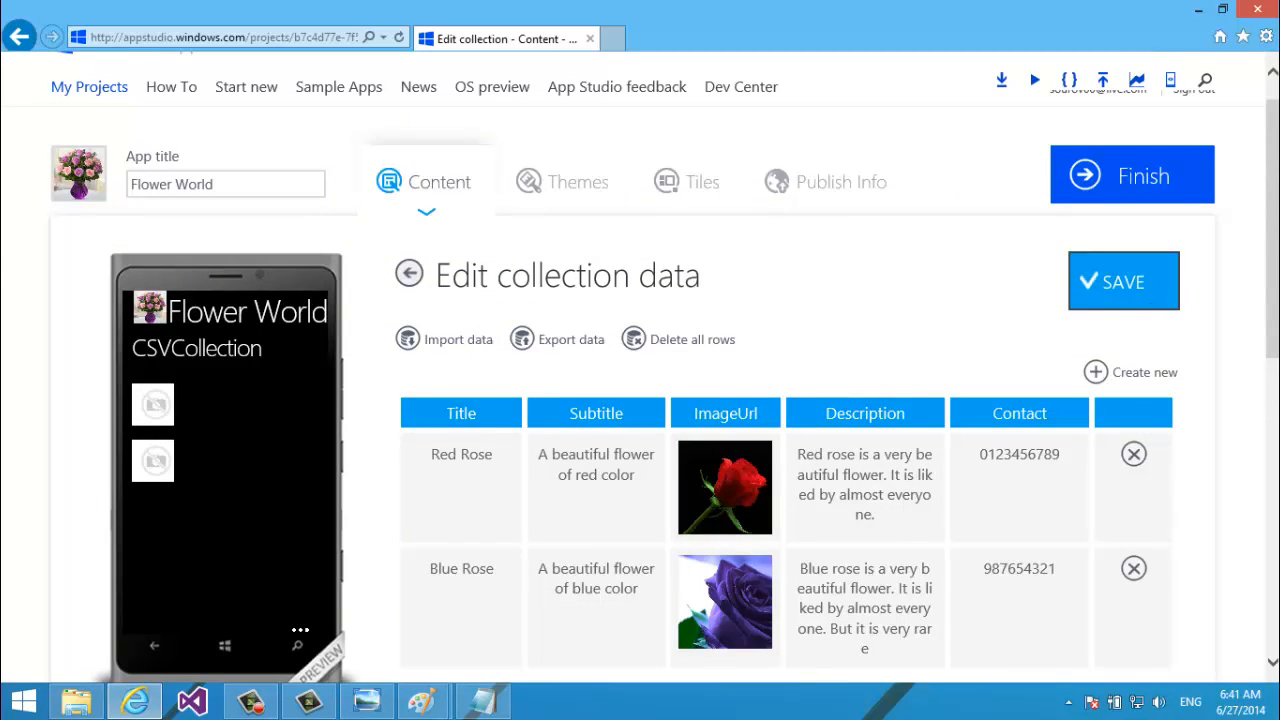
Look over the imported collection rows and return to the CSVCollection section settings.
{"action": "scroll", "coordinate": [1237, 218], "scroll_direction": "down", "scroll_amount": 4}
{"action": "scroll", "coordinate": [1237, 218], "scroll_direction": "up", "scroll_amount": 1}
{"action": "scroll", "coordinate": [1237, 218], "scroll_direction": "up", "scroll_amount": 4}
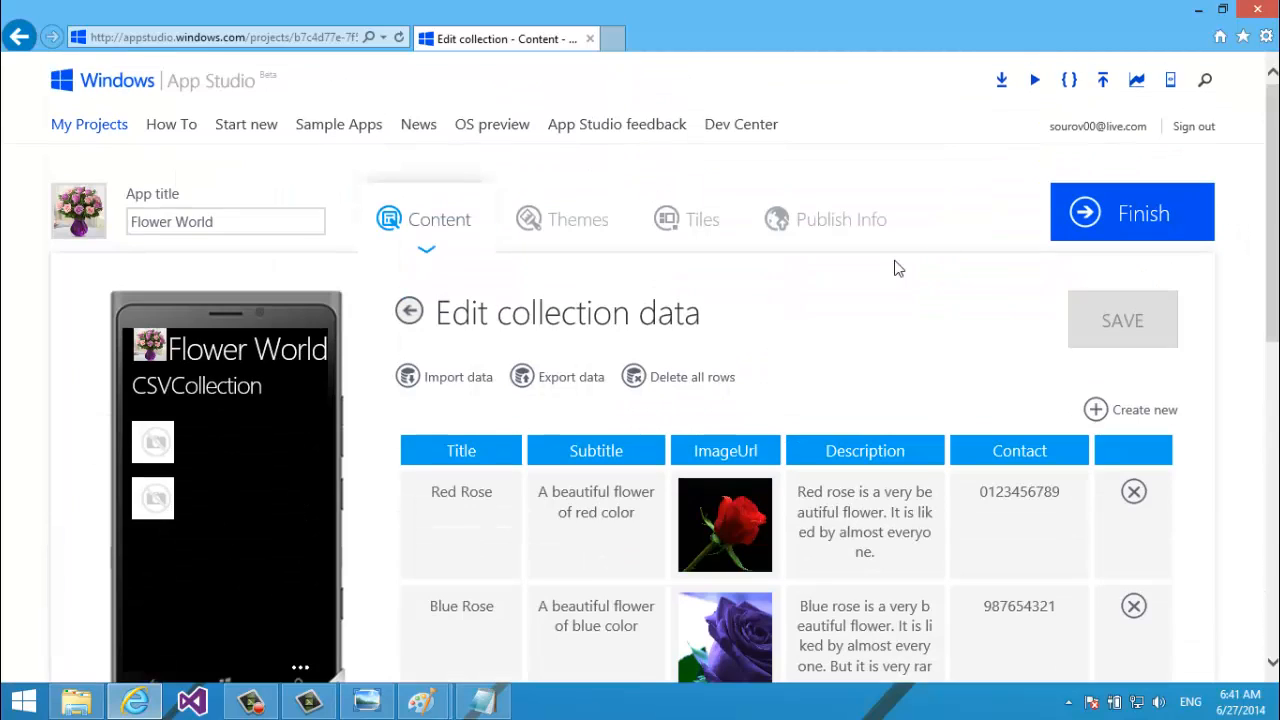
{"action": "scroll", "coordinate": [492, 285], "scroll_direction": "down", "scroll_amount": 3}
{"action": "scroll", "coordinate": [492, 285], "scroll_direction": "up", "scroll_amount": 3}
{"action": "left_click", "coordinate": [412, 312]}
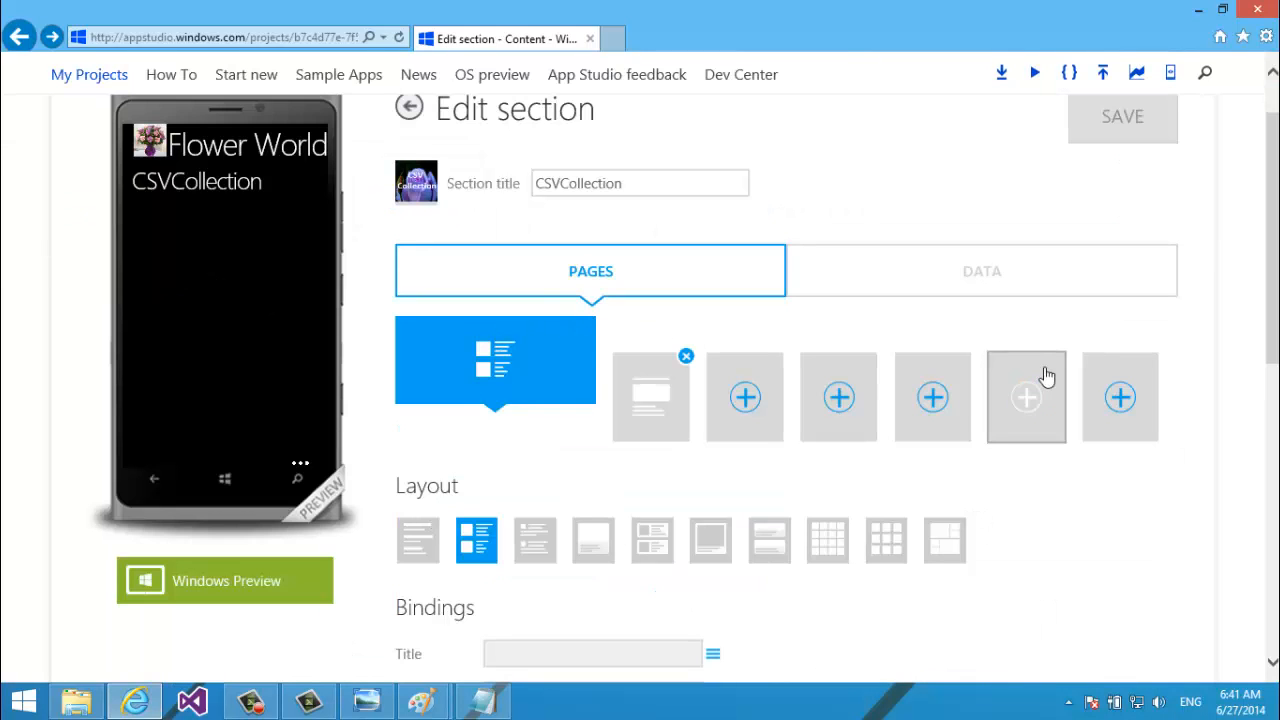
Bind the list page's Title to Title, SubTitle to Subtitle and Image to ImageUrl.
{"action": "scroll", "coordinate": [1046, 371], "scroll_direction": "down", "scroll_amount": 3}
{"action": "left_click", "coordinate": [713, 400]}
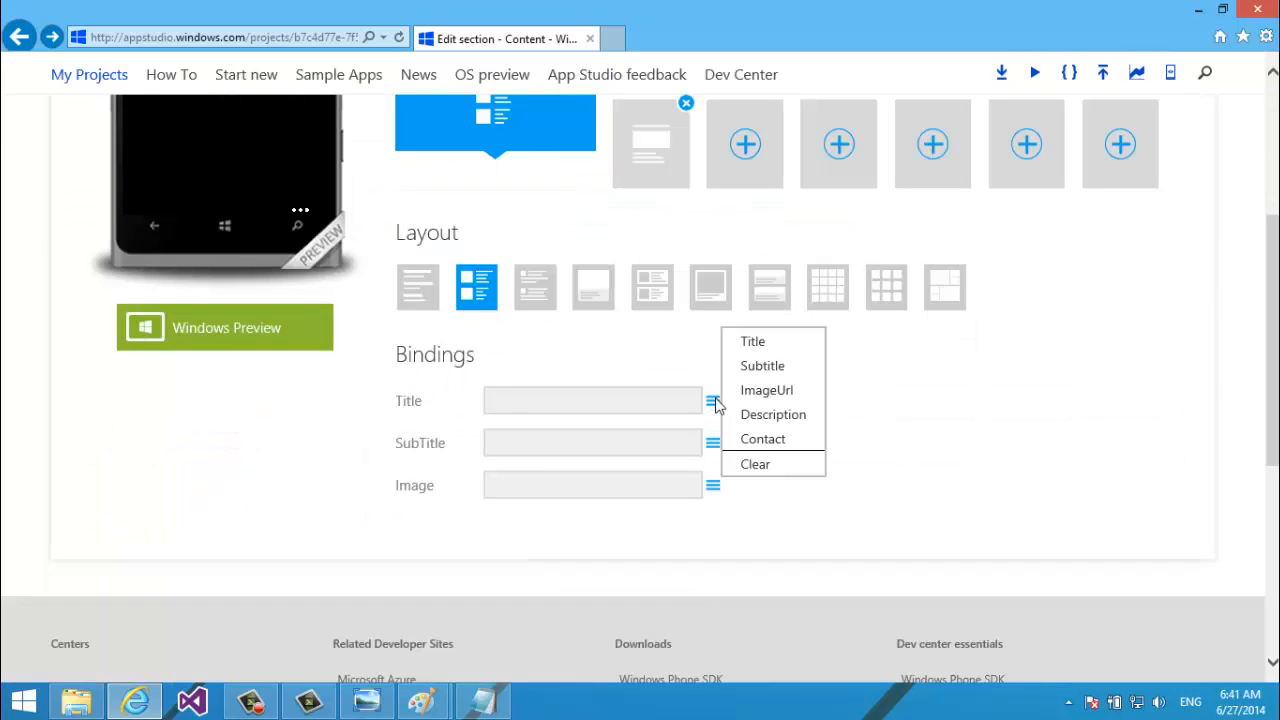
{"action": "left_click", "coordinate": [745, 344]}
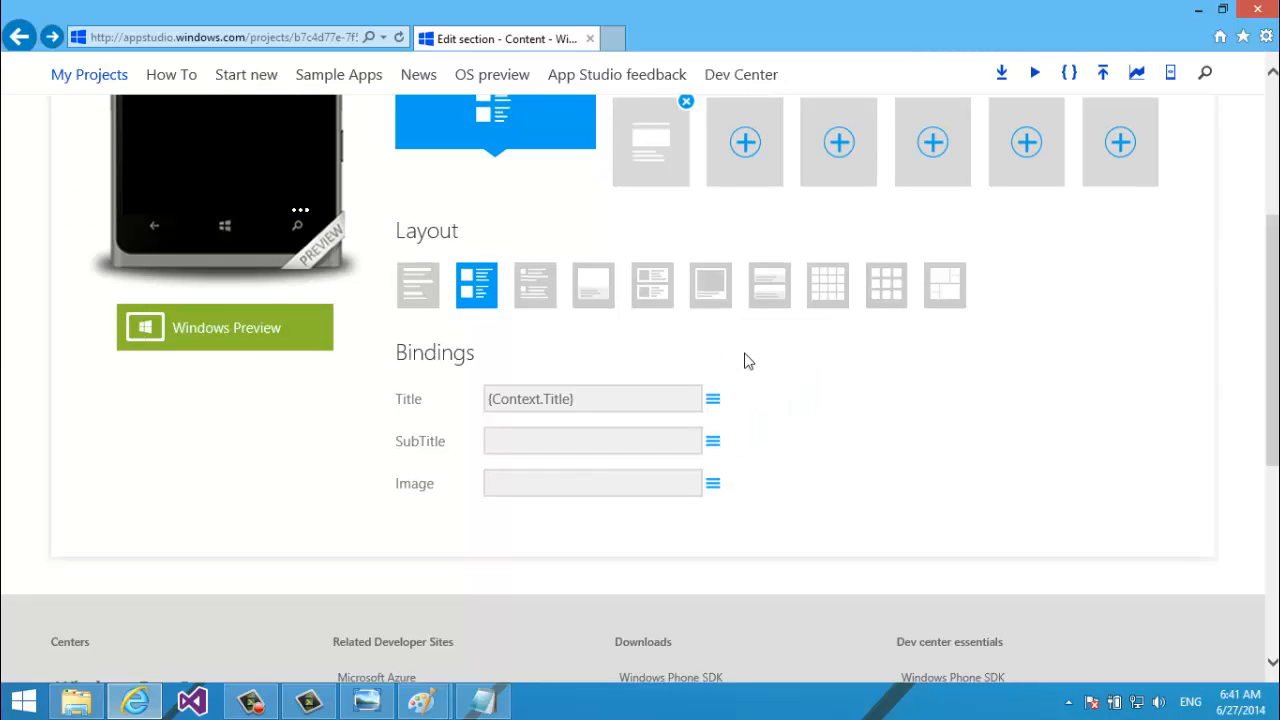
{"action": "left_click", "coordinate": [710, 440]}
{"action": "left_click", "coordinate": [736, 406]}
{"action": "left_click", "coordinate": [713, 484]}
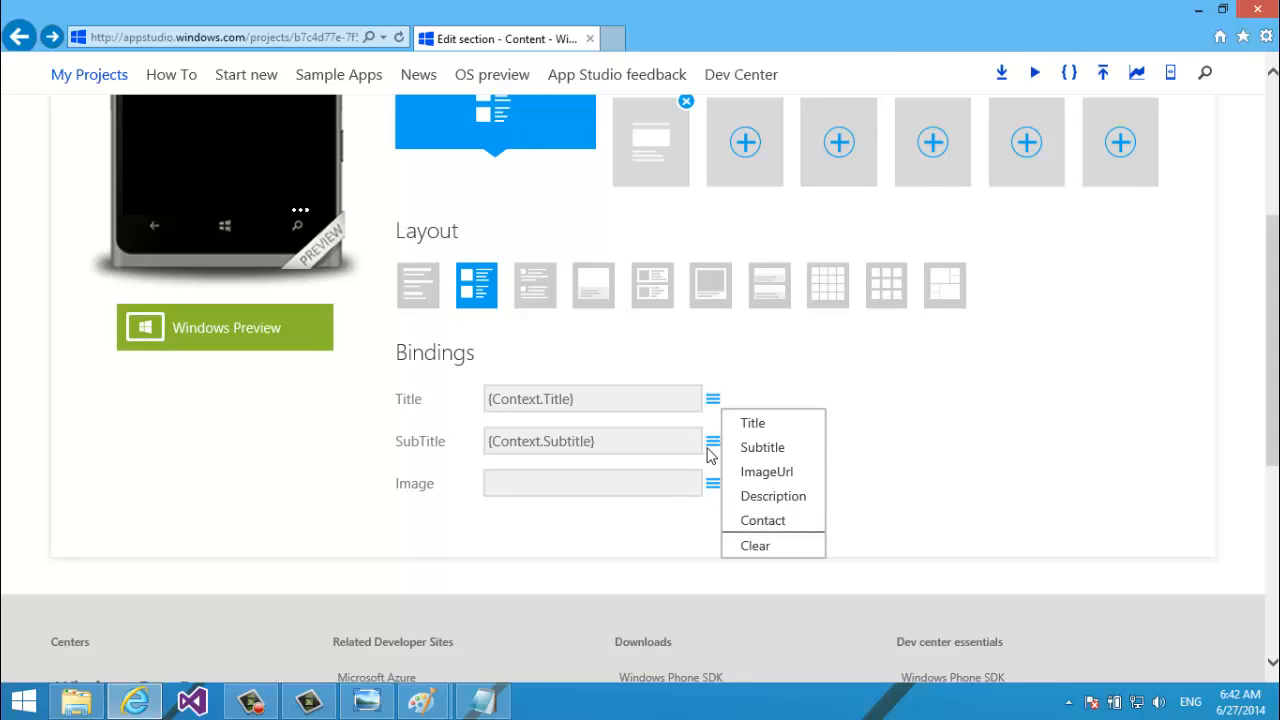
{"action": "left_click", "coordinate": [766, 471]}
Change the list page to the large-picture layout with the text beneath each picture, and save the section.
{"action": "scroll", "coordinate": [946, 420], "scroll_direction": "up", "scroll_amount": 1}
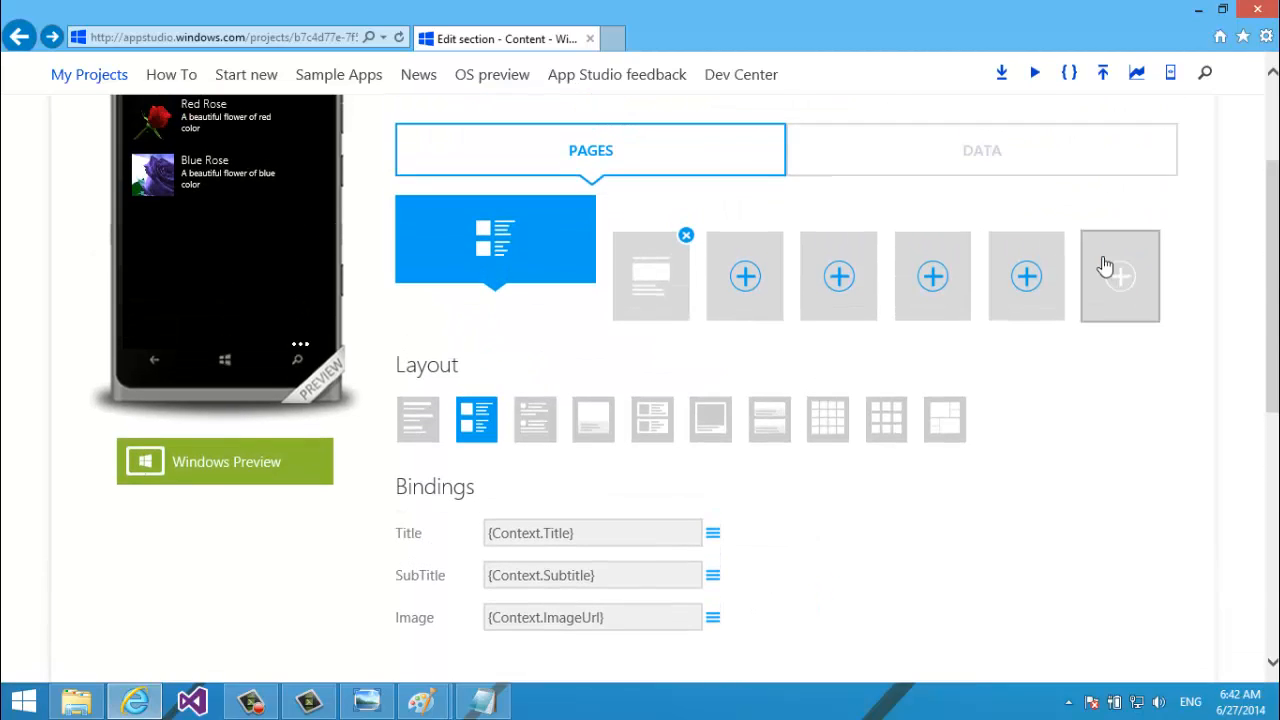
{"action": "left_click", "coordinate": [580, 438]}
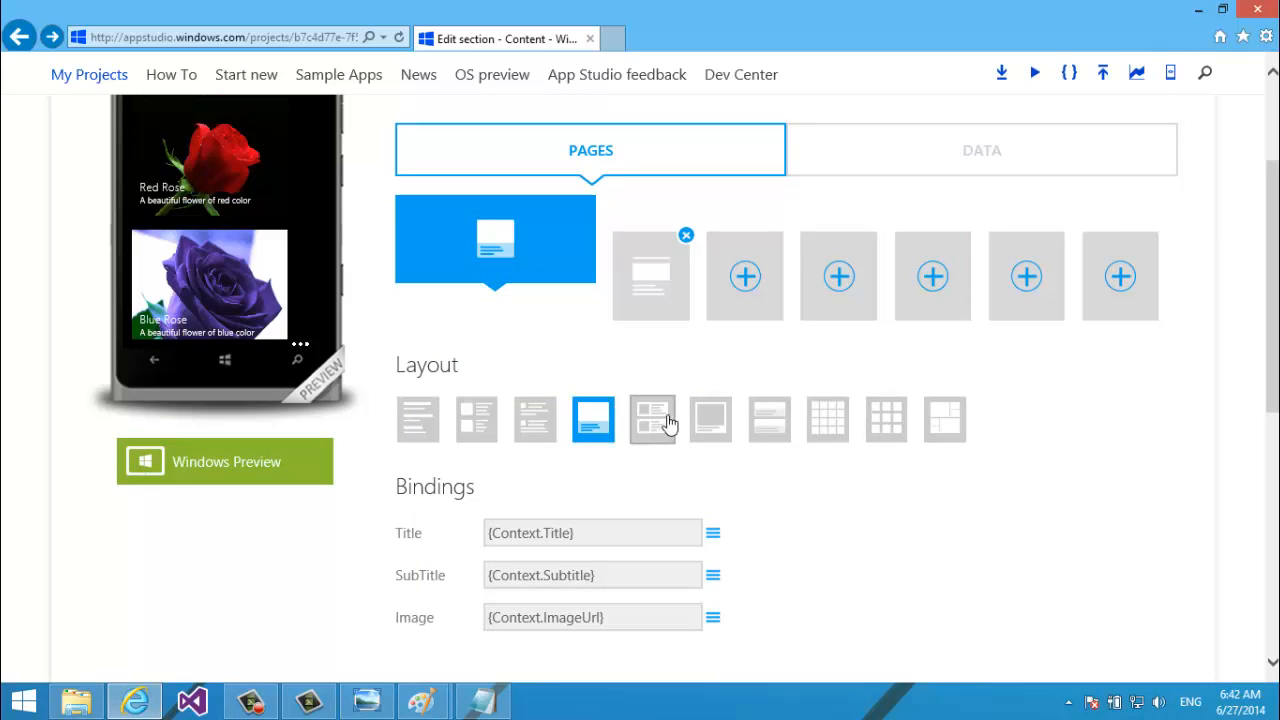
{"action": "left_click", "coordinate": [714, 428]}
{"action": "scroll", "coordinate": [1263, 432], "scroll_direction": "down", "scroll_amount": 4}
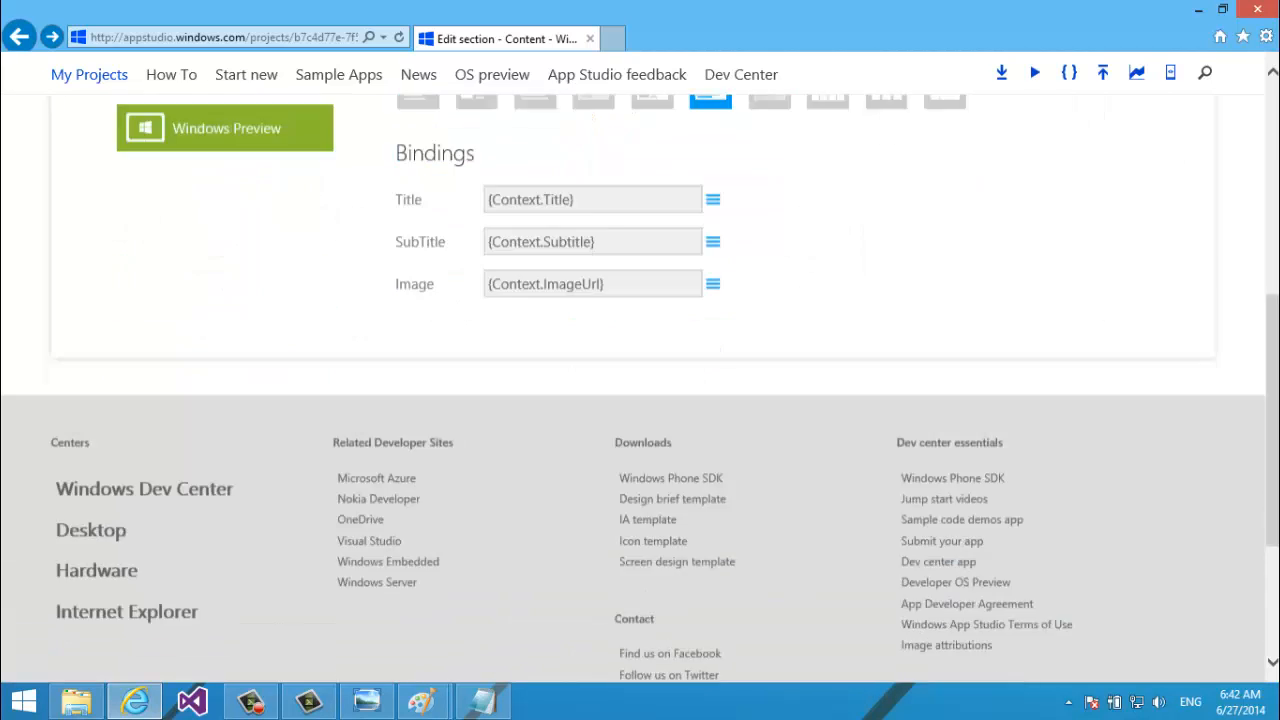
{"action": "scroll", "coordinate": [1059, 225], "scroll_direction": "up", "scroll_amount": 4}
{"action": "scroll", "coordinate": [1059, 225], "scroll_direction": "up", "scroll_amount": 3}
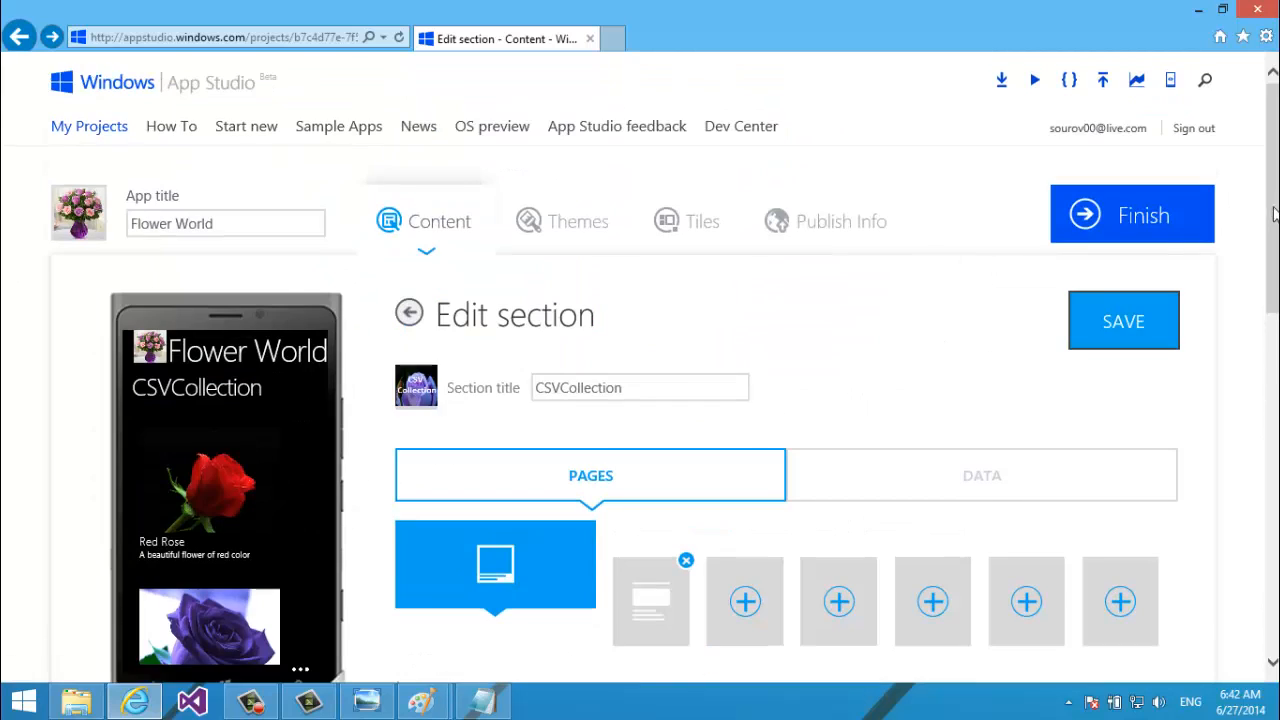
{"action": "left_click", "coordinate": [1154, 320]}
{"action": "scroll", "coordinate": [1154, 320], "scroll_direction": "down", "scroll_amount": 2}
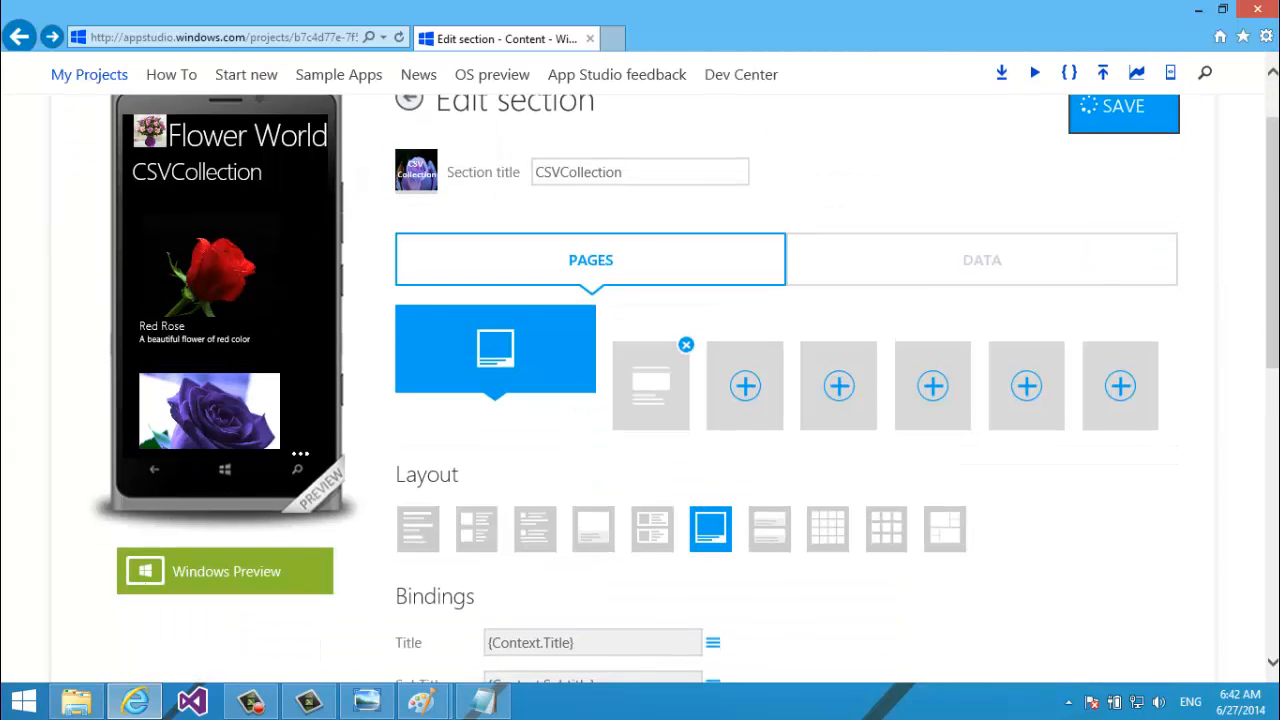
{"action": "left_click_drag", "start_coordinate": [219, 406], "coordinate": [191, 261]}
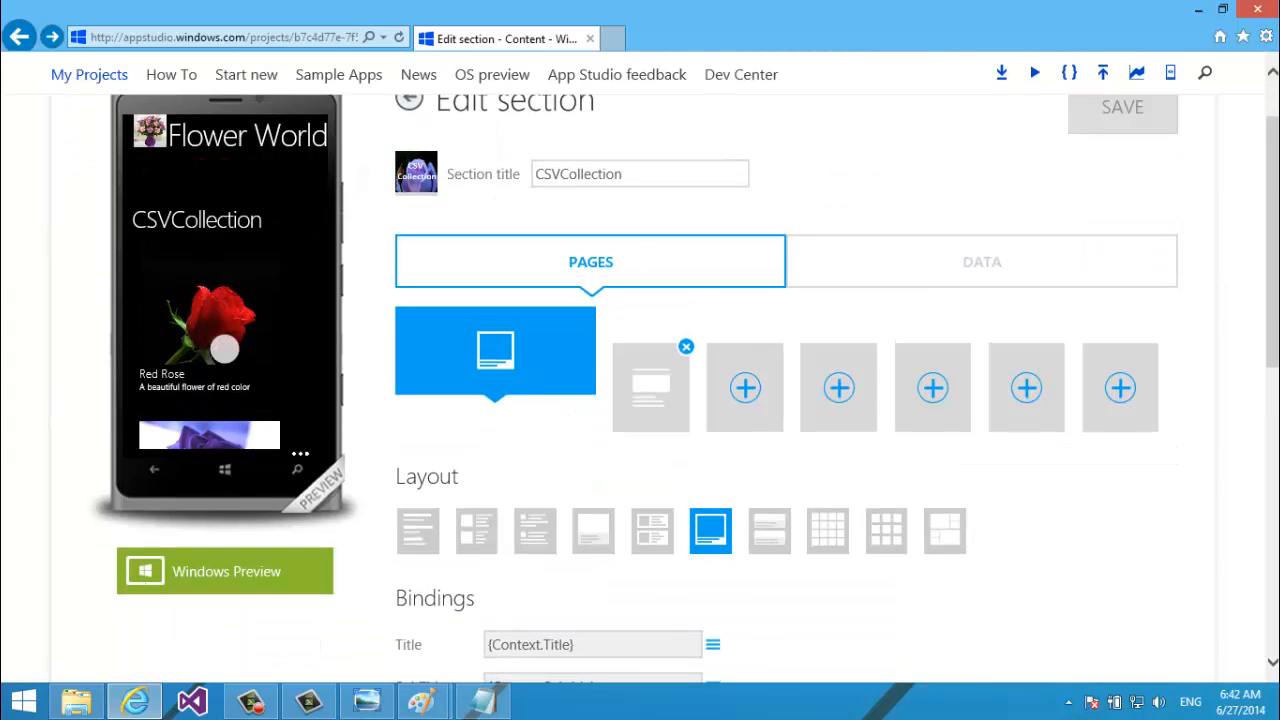
Open the section's item detail page and bind its Title to the Title column.
{"action": "left_click", "coordinate": [645, 410]}
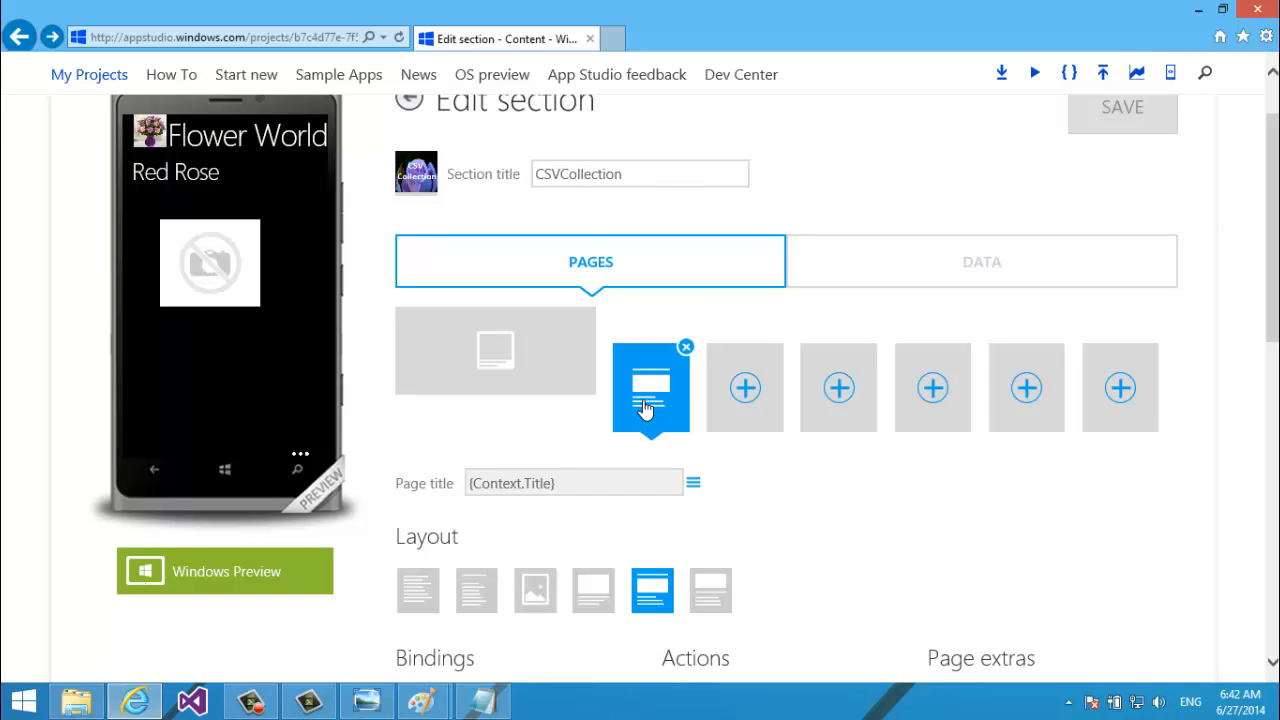
{"action": "scroll", "coordinate": [1272, 328], "scroll_direction": "down", "scroll_amount": 2}
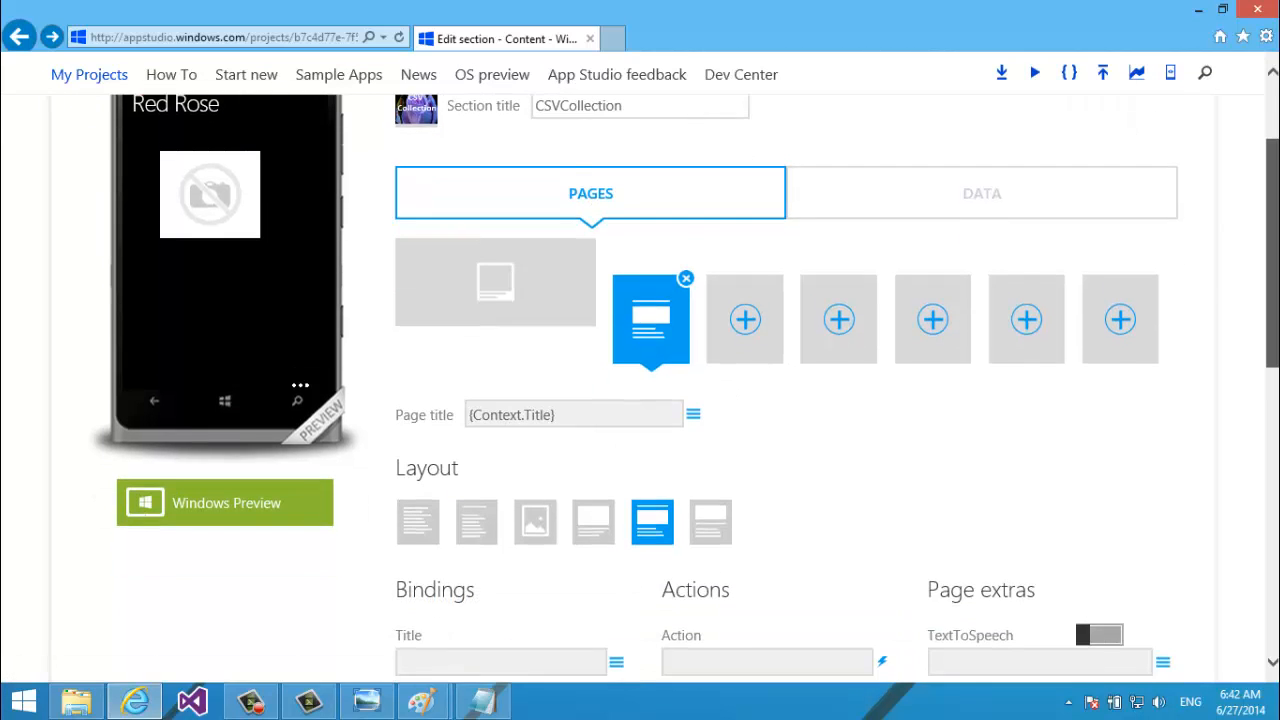
{"action": "scroll", "coordinate": [640, 370], "scroll_direction": "down", "scroll_amount": 2}
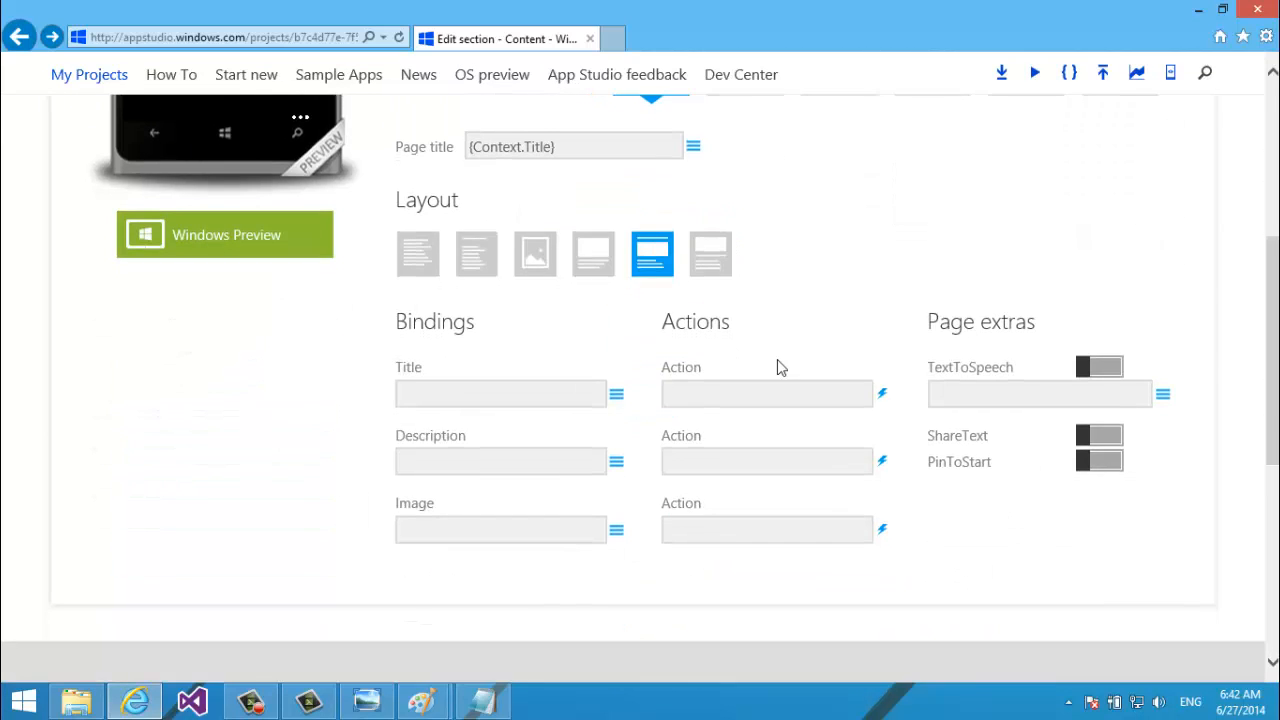
{"action": "left_click", "coordinate": [616, 394]}
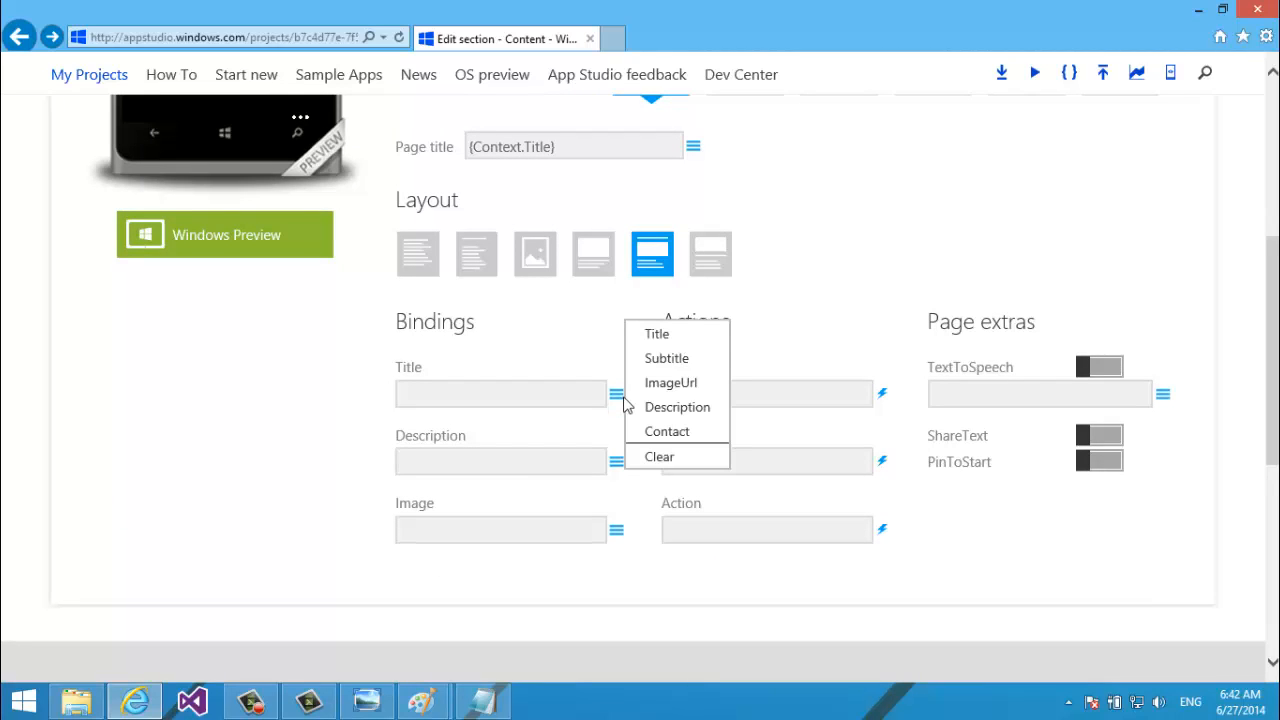
{"action": "left_click", "coordinate": [660, 334]}
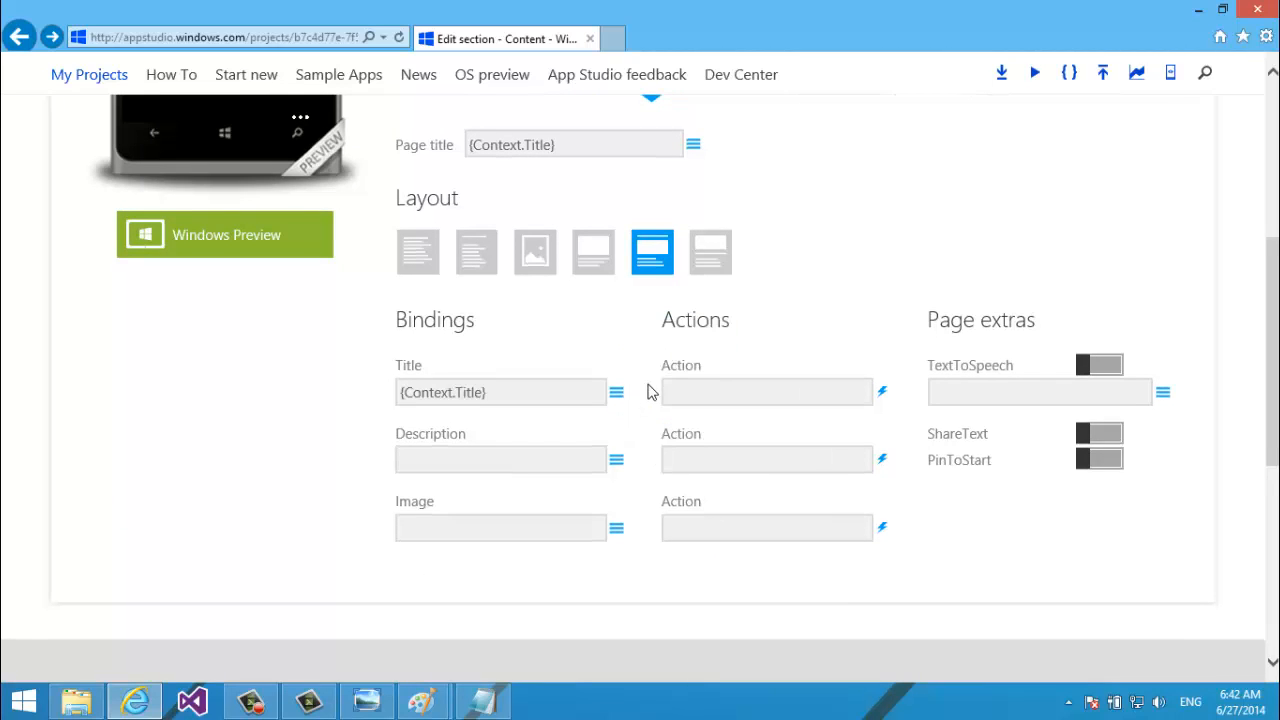
{"action": "left_click", "coordinate": [882, 390]}
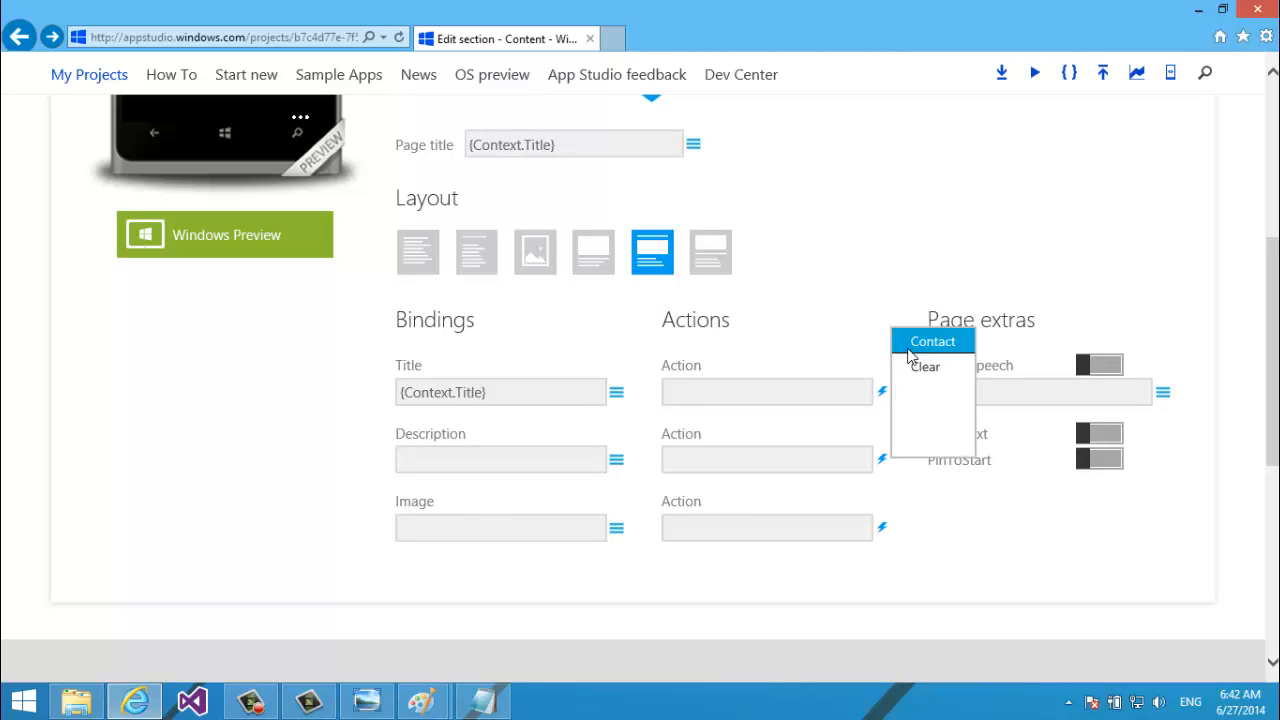
{"action": "left_click", "coordinate": [909, 347]}
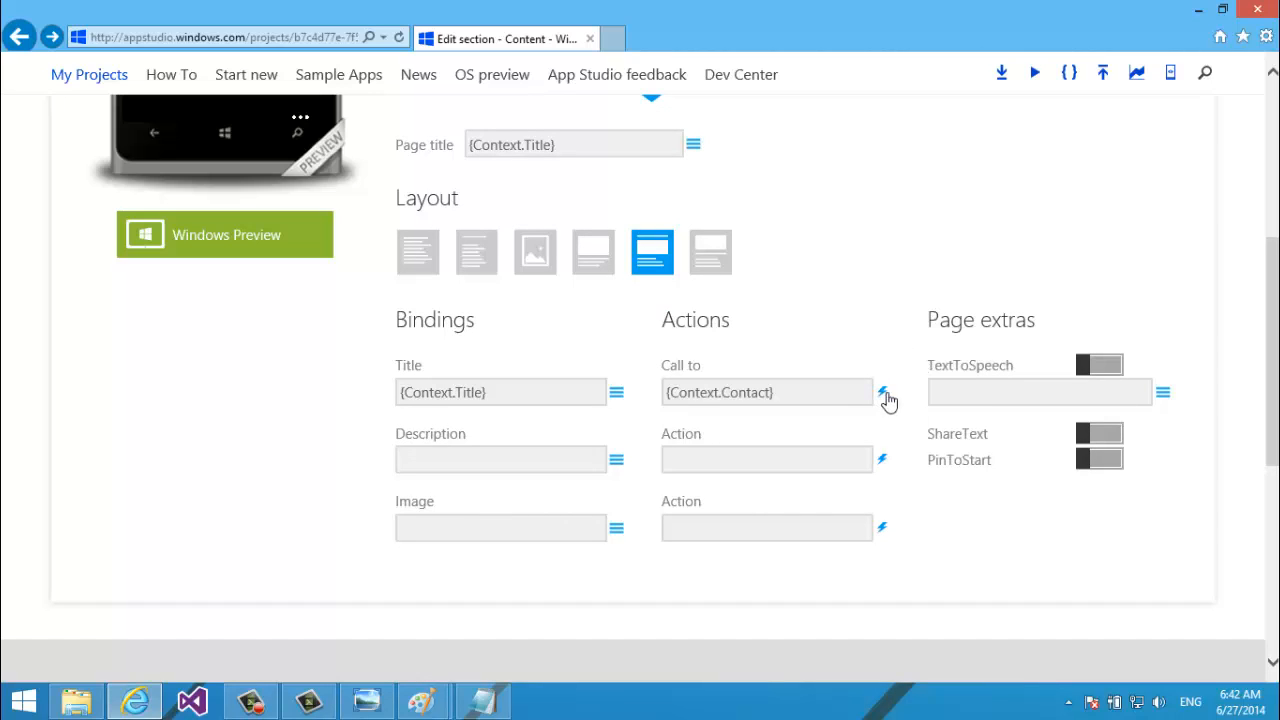
{"action": "scroll", "coordinate": [1262, 195], "scroll_direction": "up", "scroll_amount": 3}
{"action": "left_click_drag", "start_coordinate": [1262, 195], "coordinate": [1262, 328]}
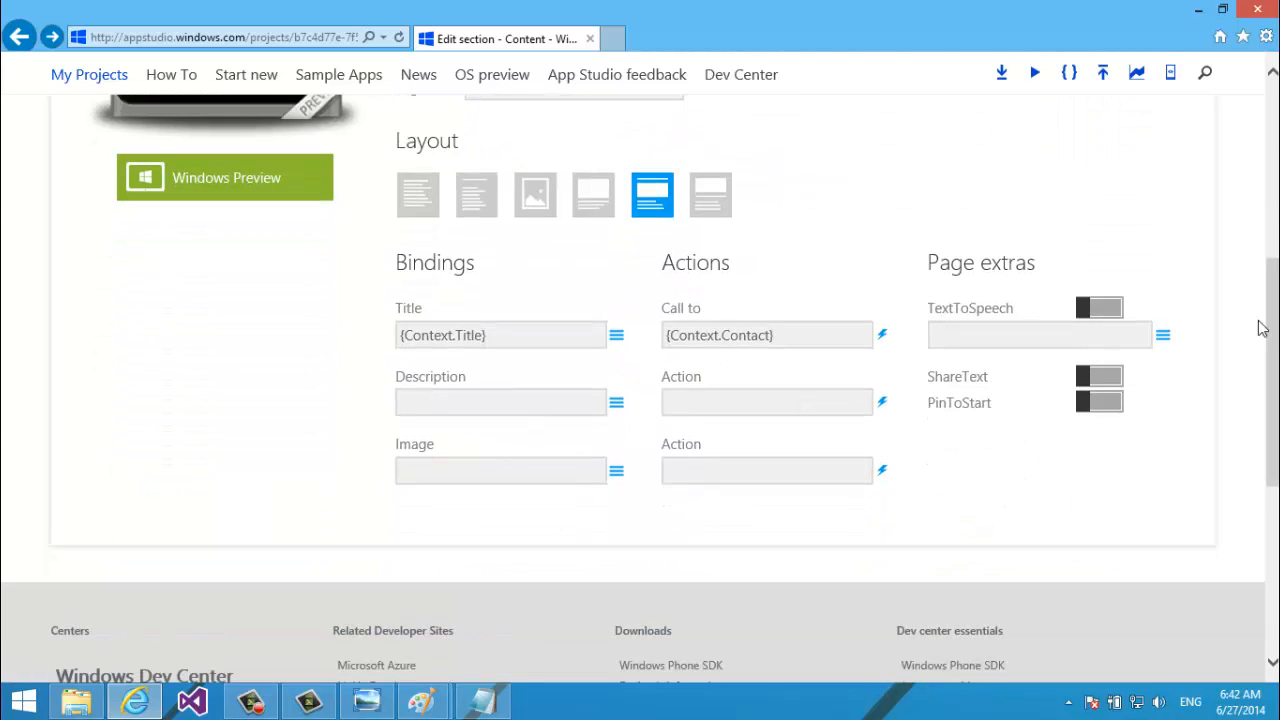
{"action": "left_click", "coordinate": [884, 338]}
{"action": "left_click", "coordinate": [912, 303]}
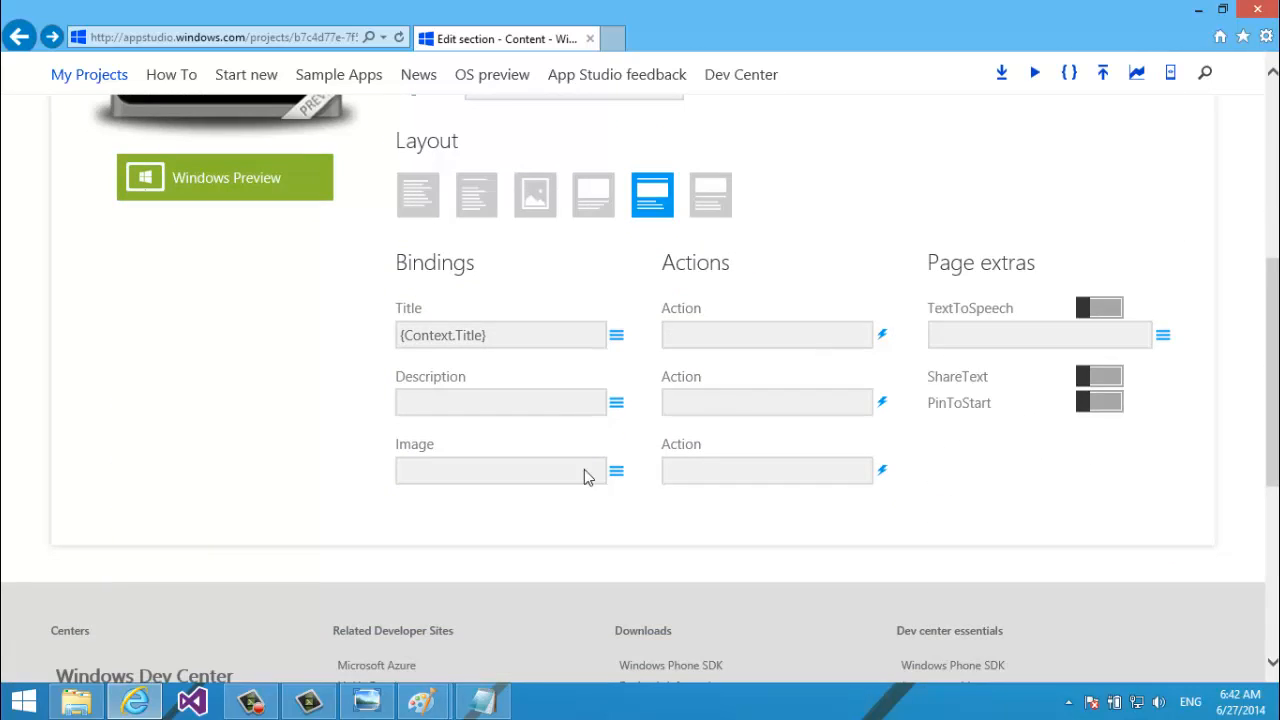
Bind the detail page's Description to Description, Title to Subtitle and Image to ImageUrl.
{"action": "left_click", "coordinate": [616, 403]}
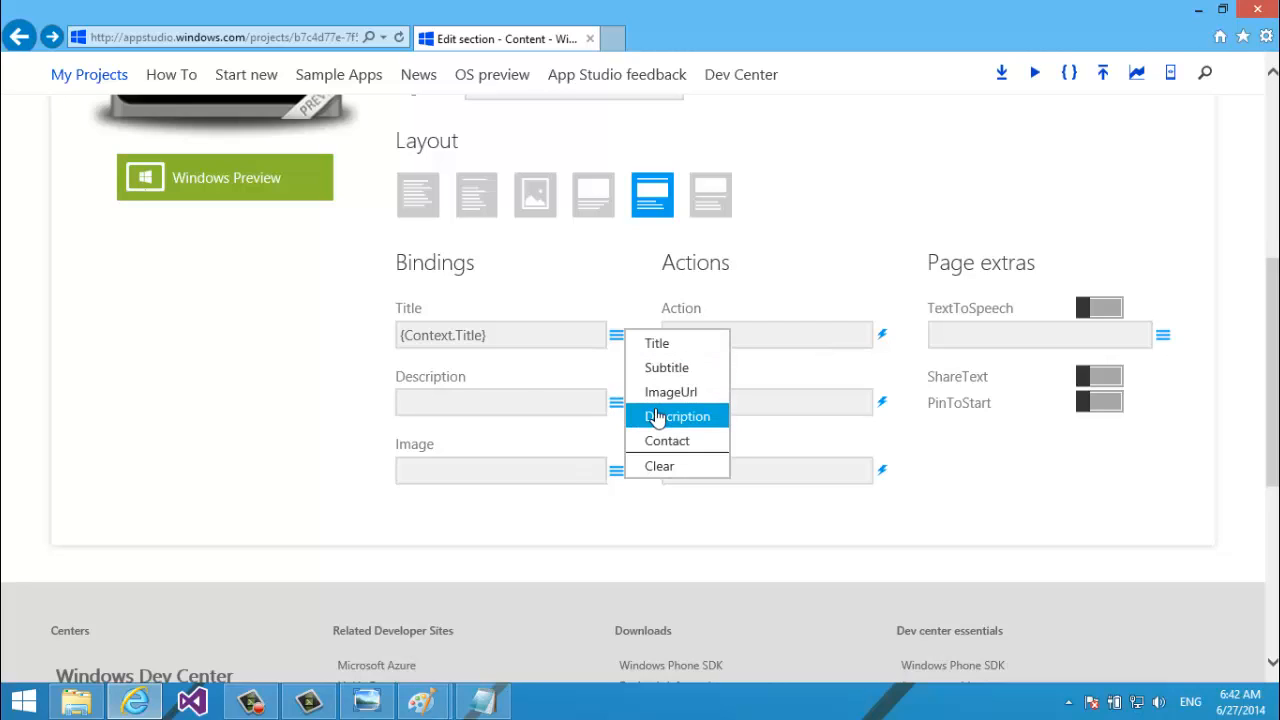
{"action": "left_click", "coordinate": [660, 416]}
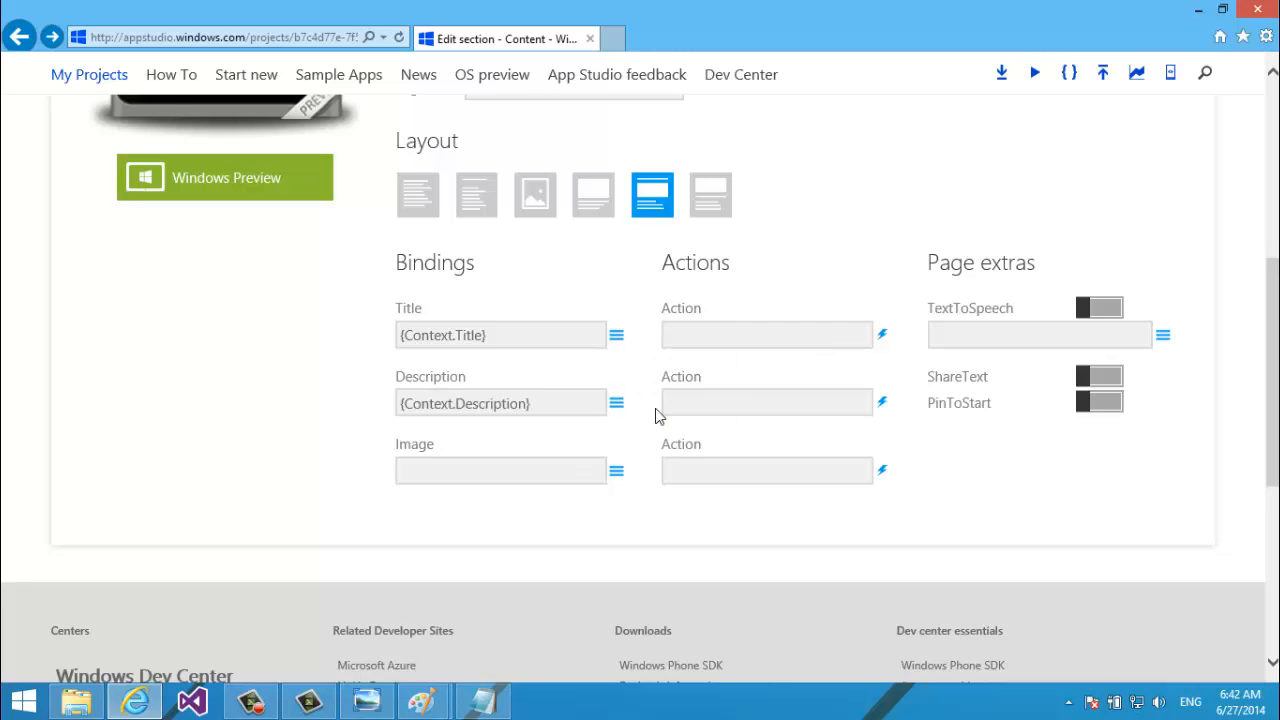
{"action": "left_click", "coordinate": [617, 338]}
{"action": "left_click", "coordinate": [655, 302]}
{"action": "left_click", "coordinate": [616, 470]}
{"action": "left_click", "coordinate": [672, 458]}
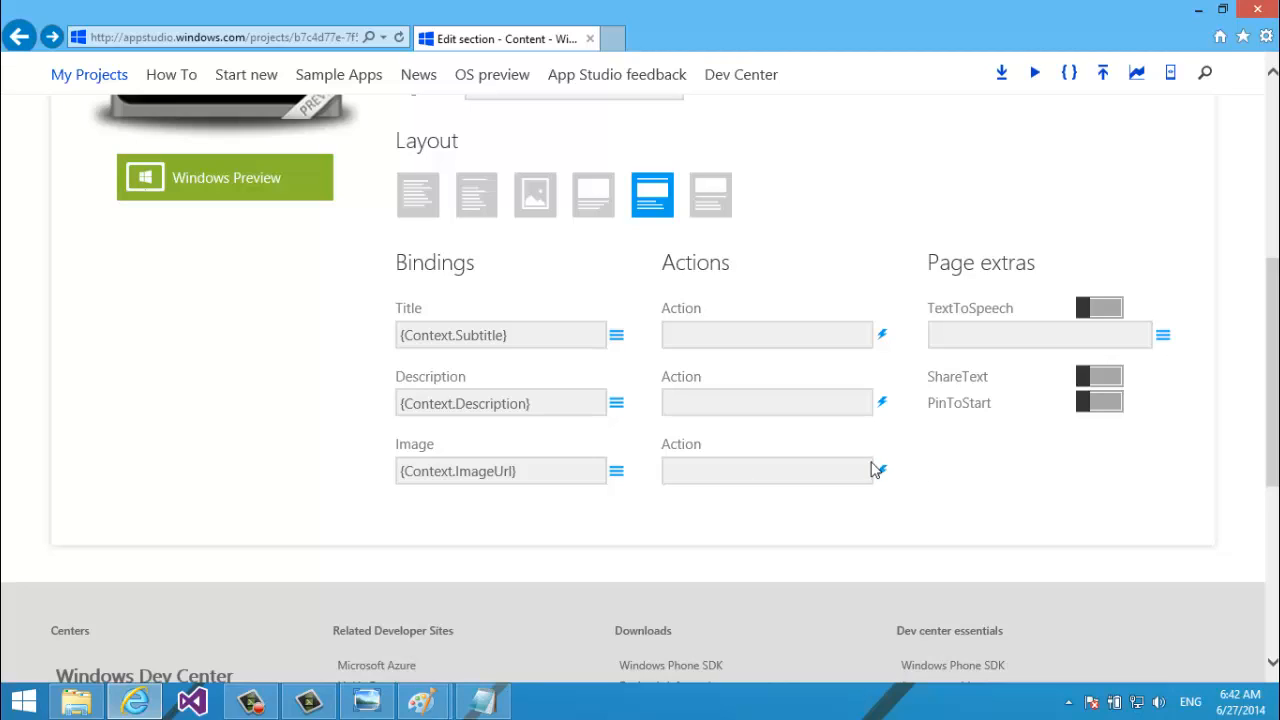
Assign the Contact call action to the detail page's Description and check the page in the phone preview.
{"action": "left_click", "coordinate": [882, 404]}
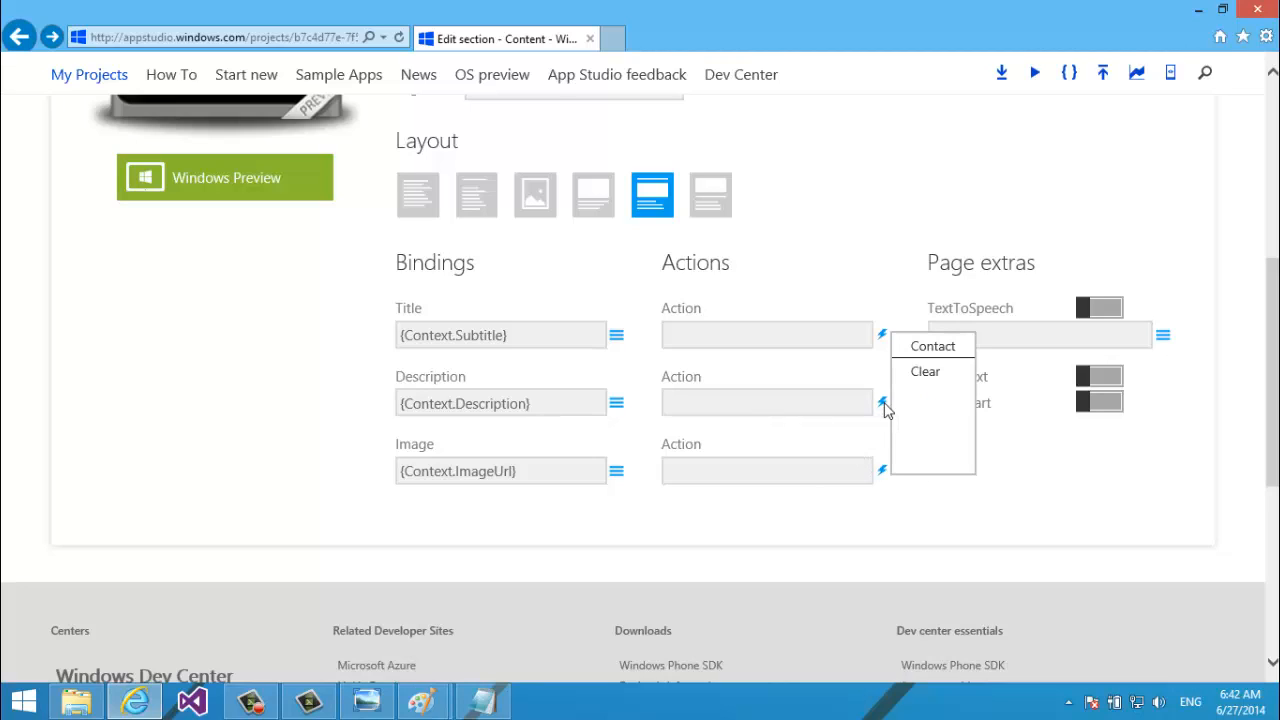
{"action": "left_click", "coordinate": [905, 347]}
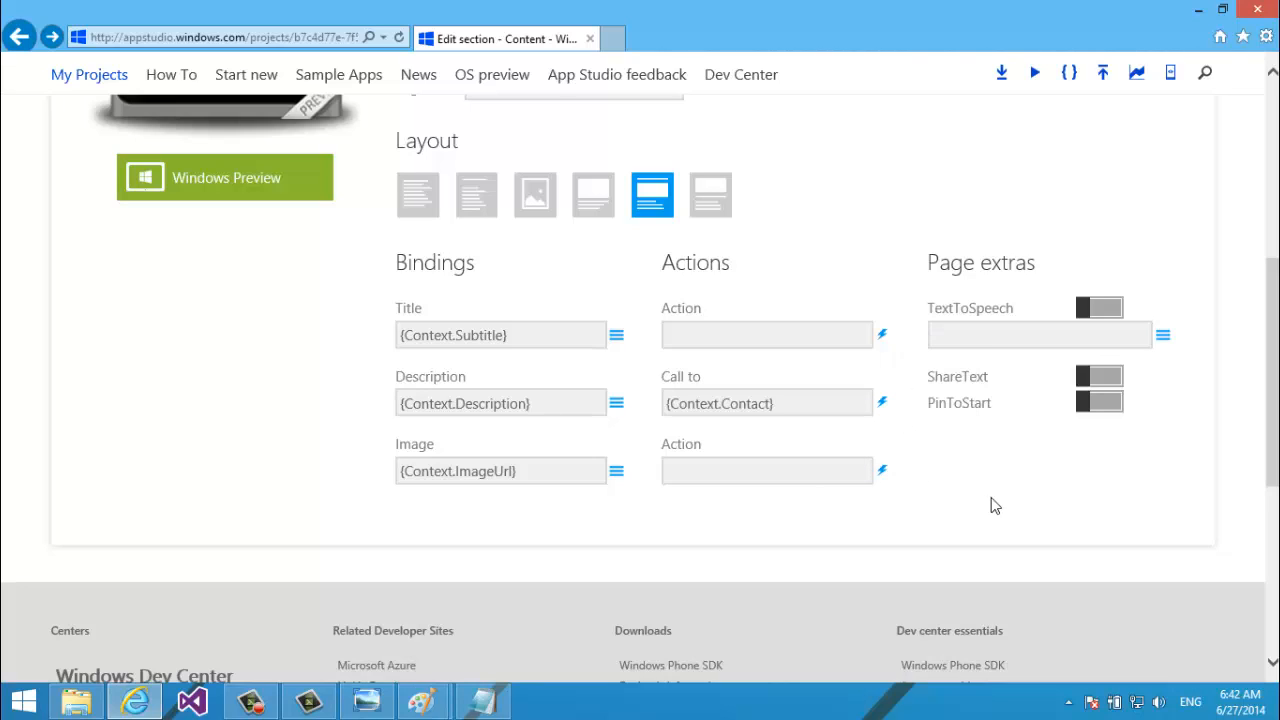
{"action": "scroll", "coordinate": [640, 387], "scroll_direction": "up", "scroll_amount": 5}
{"action": "scroll", "coordinate": [640, 387], "scroll_direction": "down", "scroll_amount": 5}
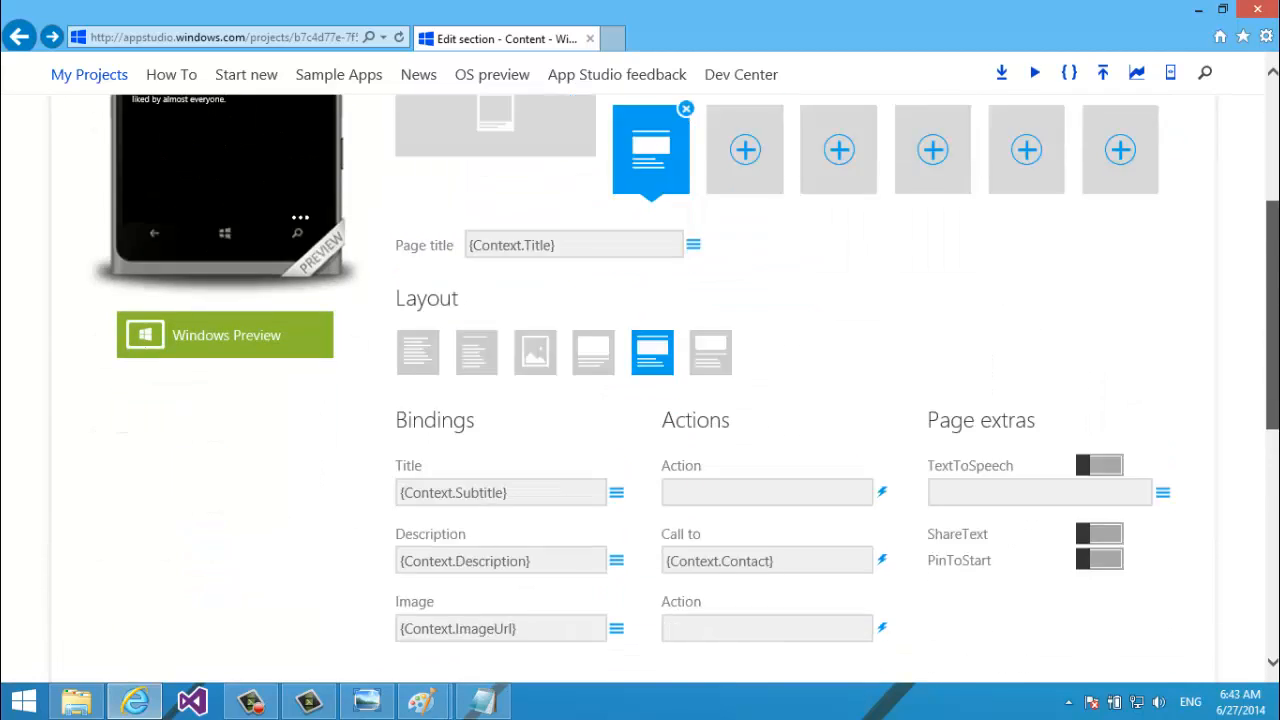
{"action": "scroll", "coordinate": [1110, 400], "scroll_direction": "up", "scroll_amount": 1}
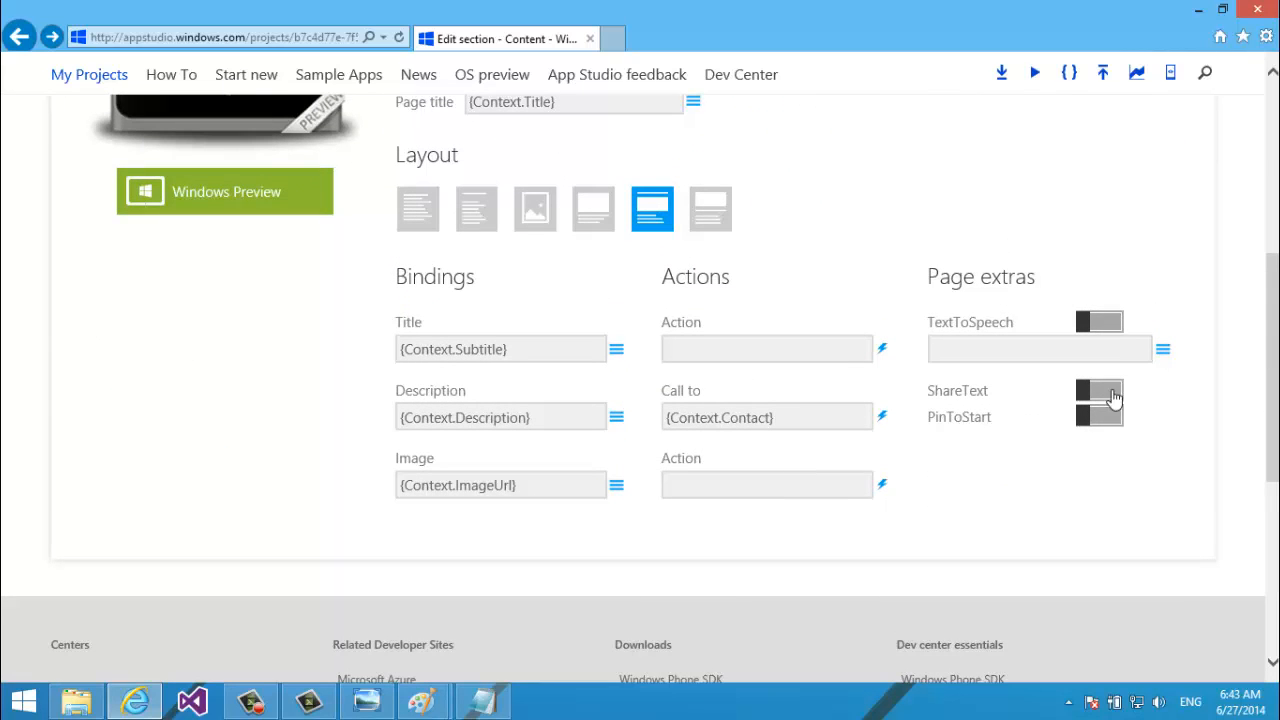
Turn on TextToSpeech with Title as its source, ShareText and PinToStart for the detail page, and save the section.
{"action": "left_click", "coordinate": [1112, 328]}
{"action": "left_click", "coordinate": [1094, 416]}
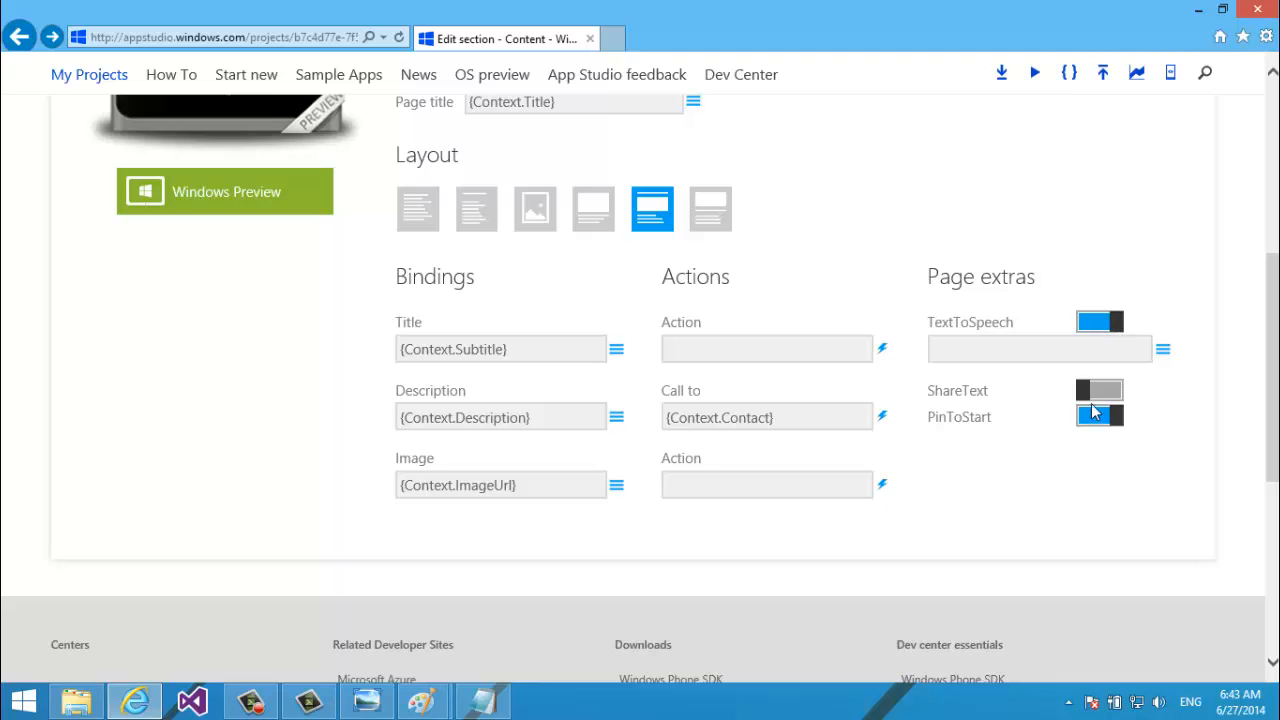
{"action": "left_click", "coordinate": [1091, 398]}
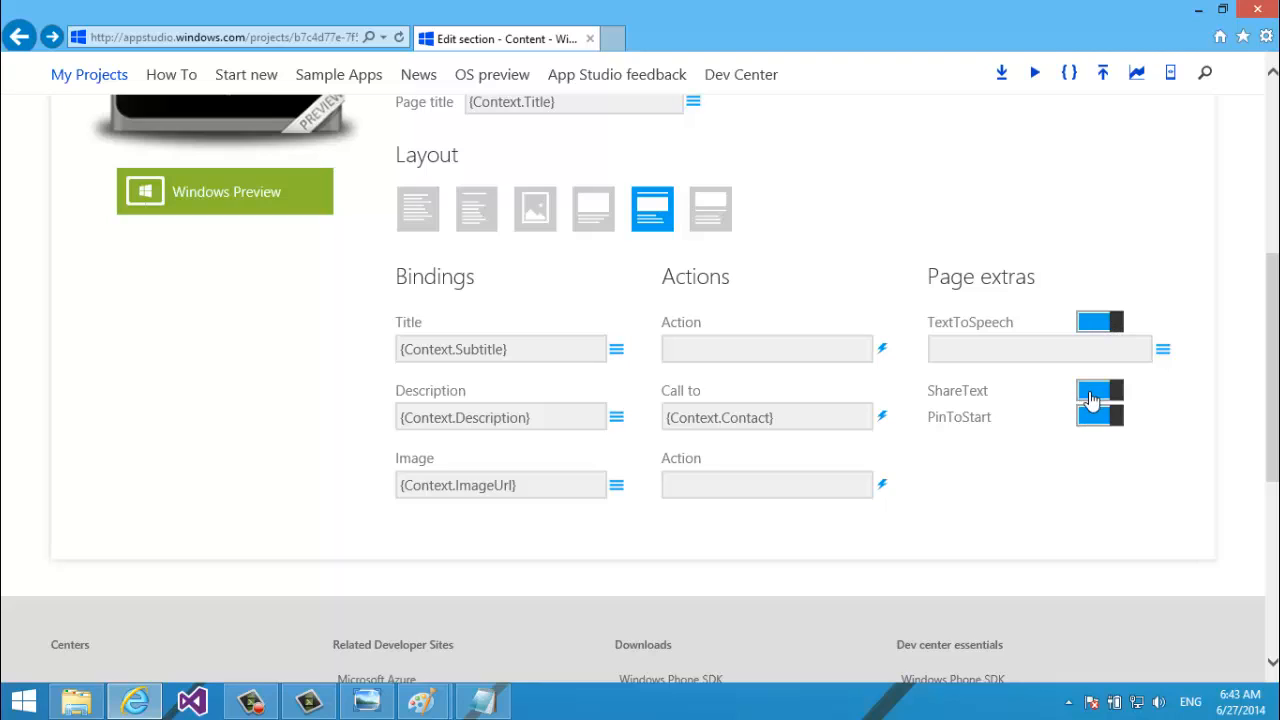
{"action": "left_click", "coordinate": [1163, 352]}
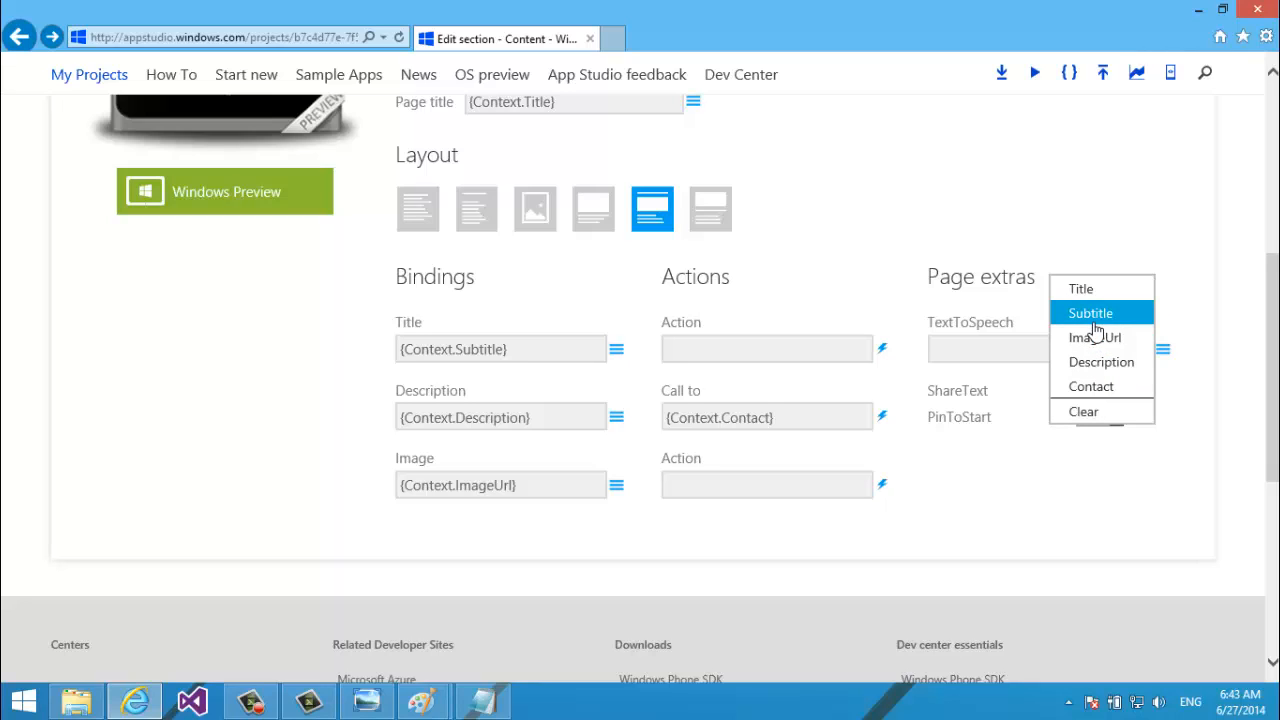
{"action": "left_click", "coordinate": [1093, 290]}
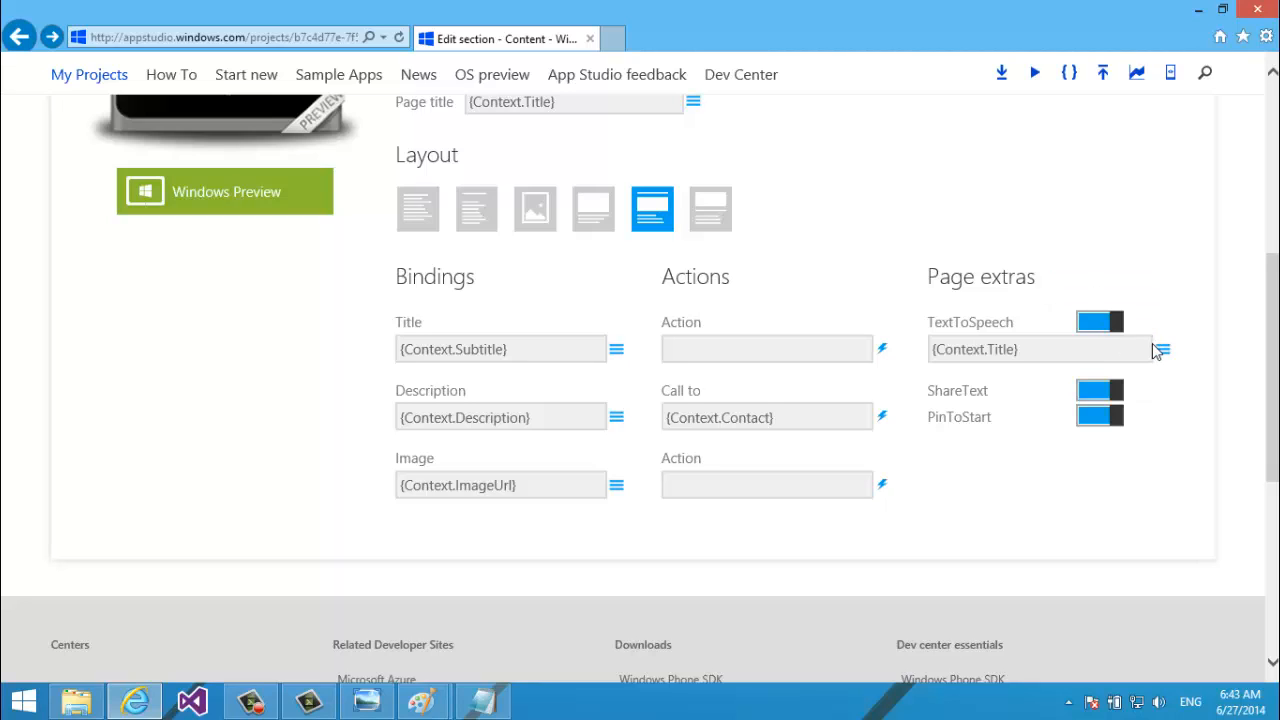
{"action": "left_click_drag", "start_coordinate": [1275, 362], "coordinate": [1276, 220]}
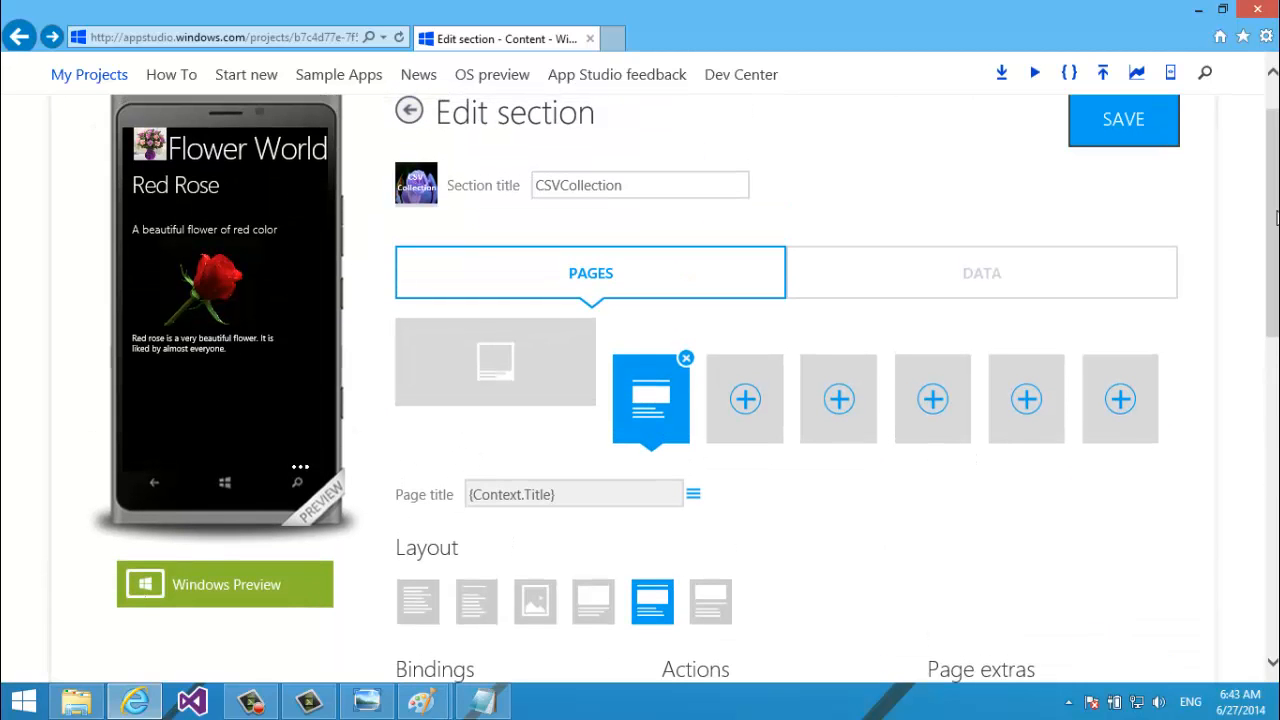
{"action": "scroll", "coordinate": [1090, 118], "scroll_direction": "down", "scroll_amount": 4}
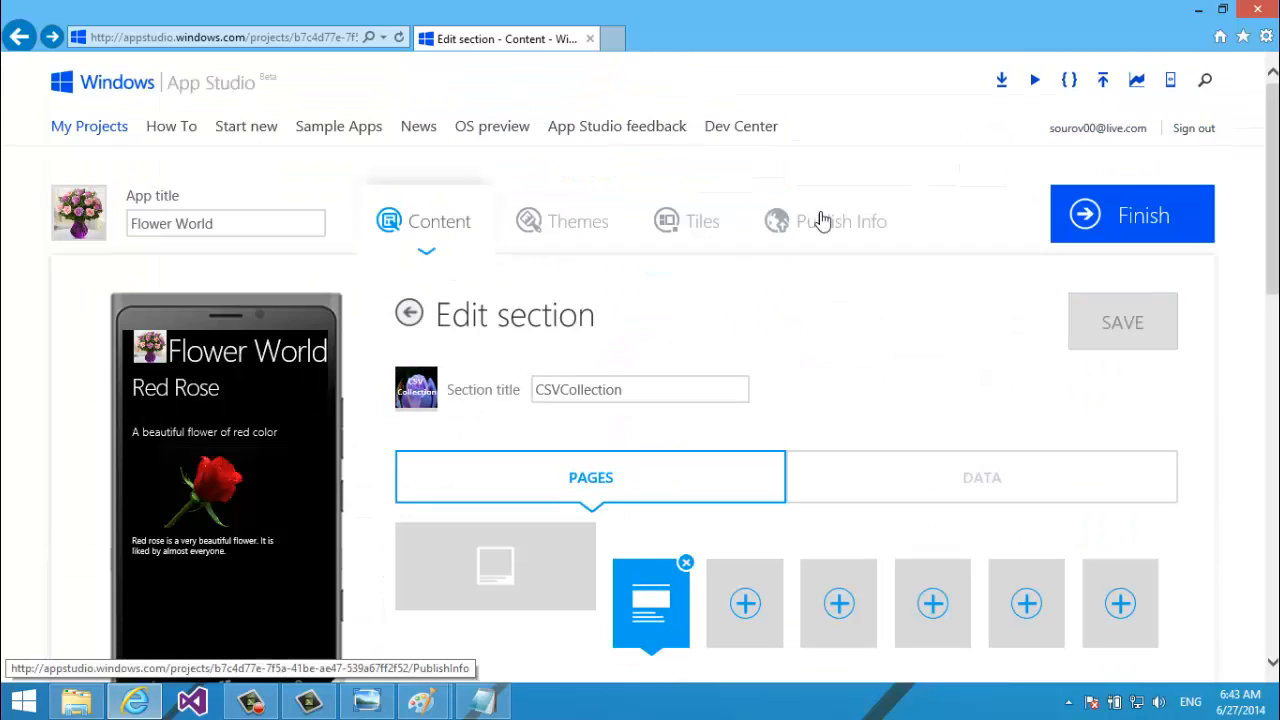
Change the detail page's TextToSpeech source to Description.
{"action": "scroll", "coordinate": [1238, 314], "scroll_direction": "down", "scroll_amount": 5}
{"action": "left_click_drag", "start_coordinate": [1274, 316], "coordinate": [1274, 310]}
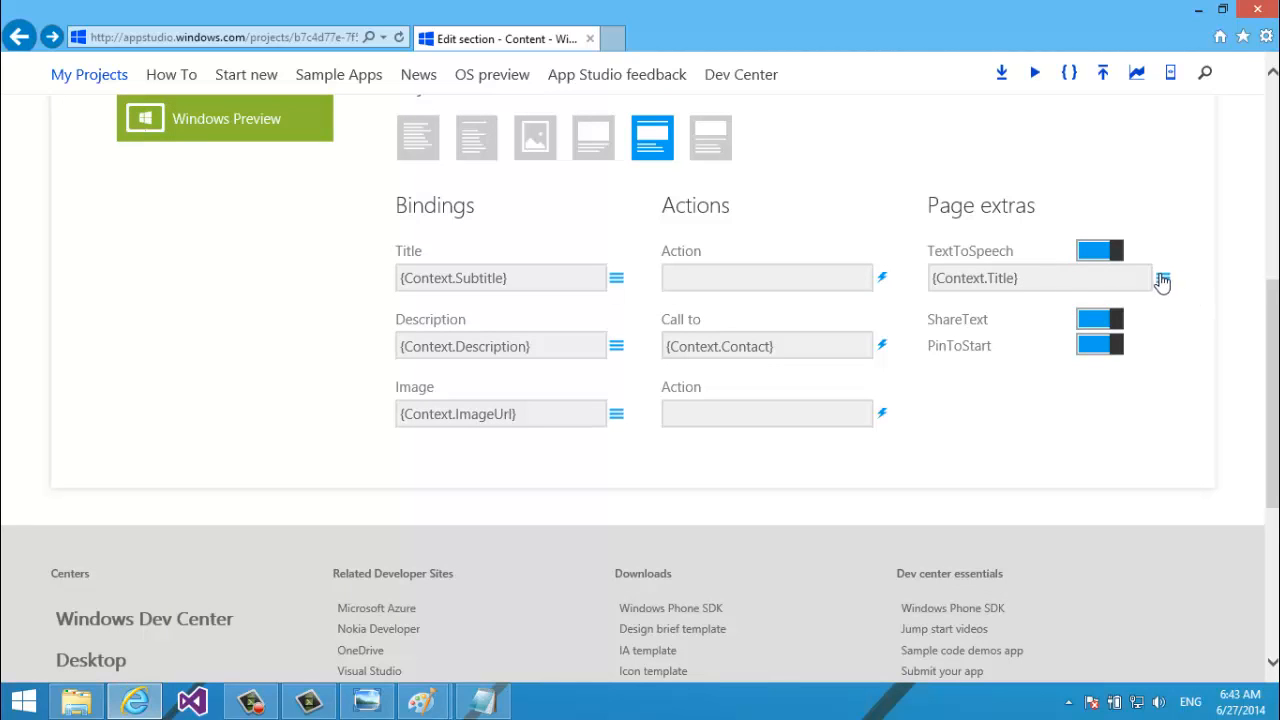
{"action": "left_click", "coordinate": [1162, 278]}
{"action": "left_click", "coordinate": [1137, 290]}
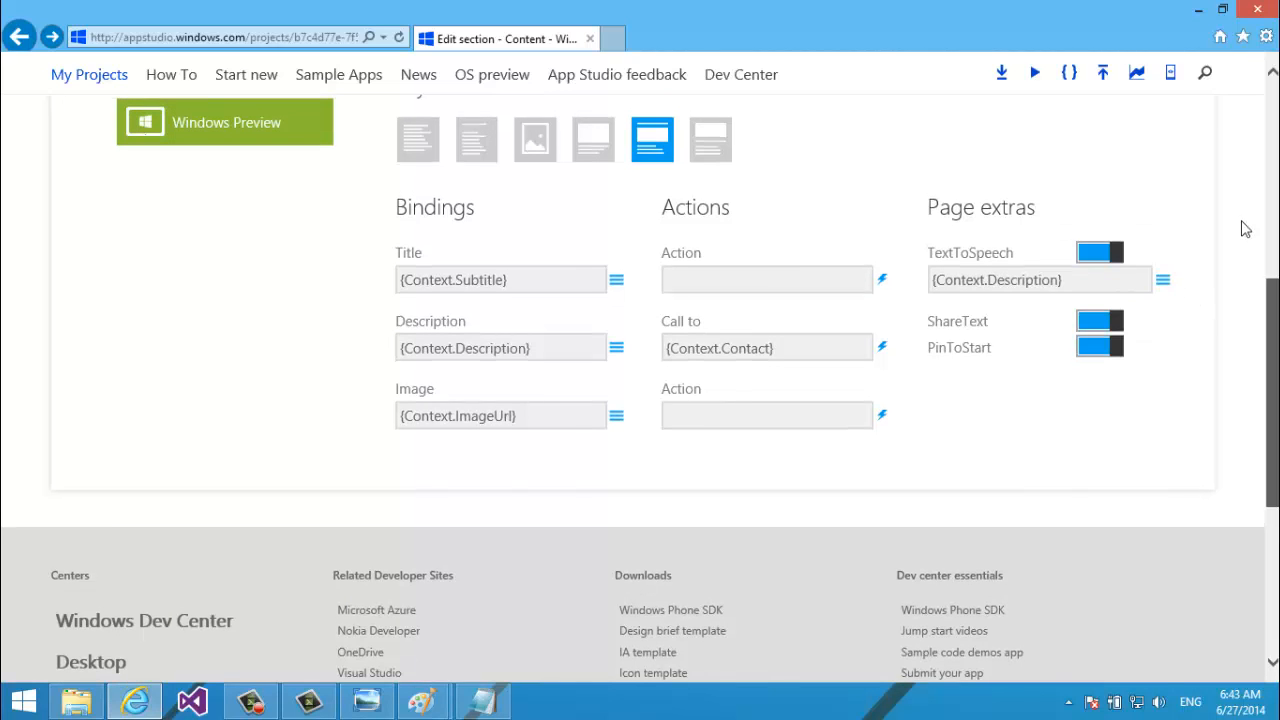
Save the CSVCollection section and return to the app's main sections overview.
{"action": "left_click_drag", "start_coordinate": [1272, 385], "coordinate": [920, 169]}
{"action": "left_click", "coordinate": [1126, 338]}
{"action": "left_click", "coordinate": [408, 314]}
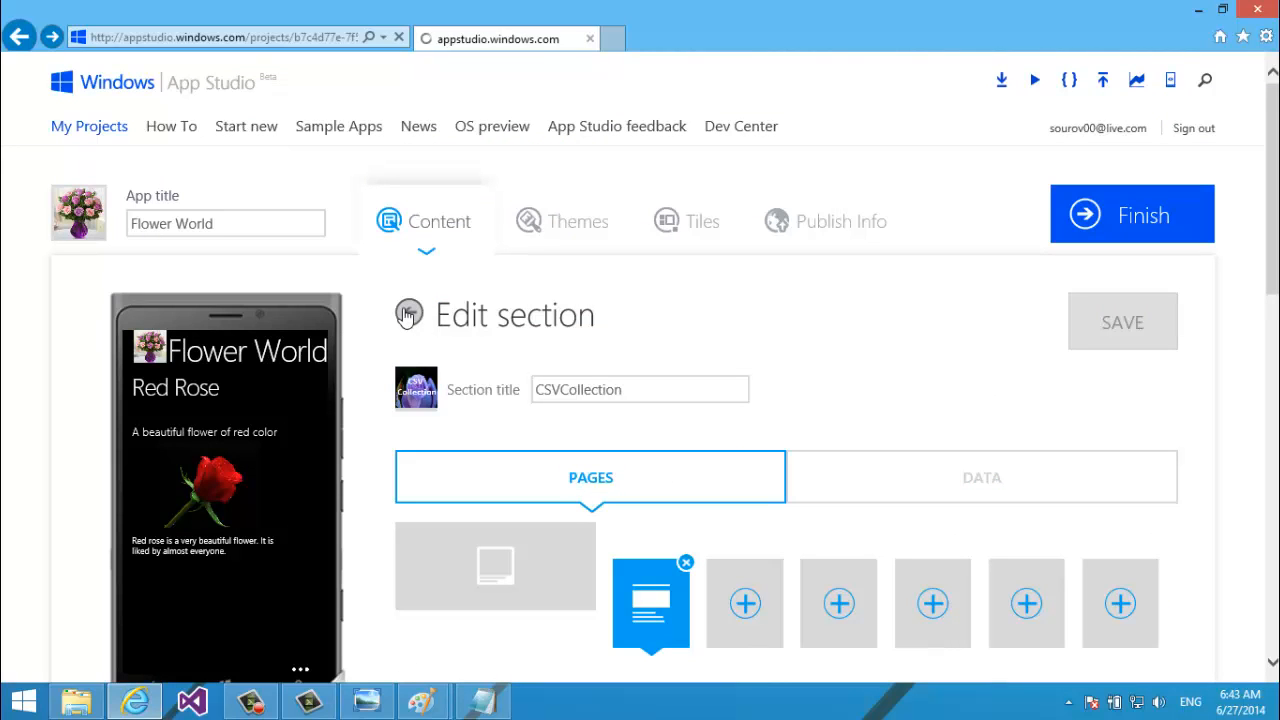
{"action": "scroll", "coordinate": [404, 314], "scroll_direction": "down", "scroll_amount": 3}
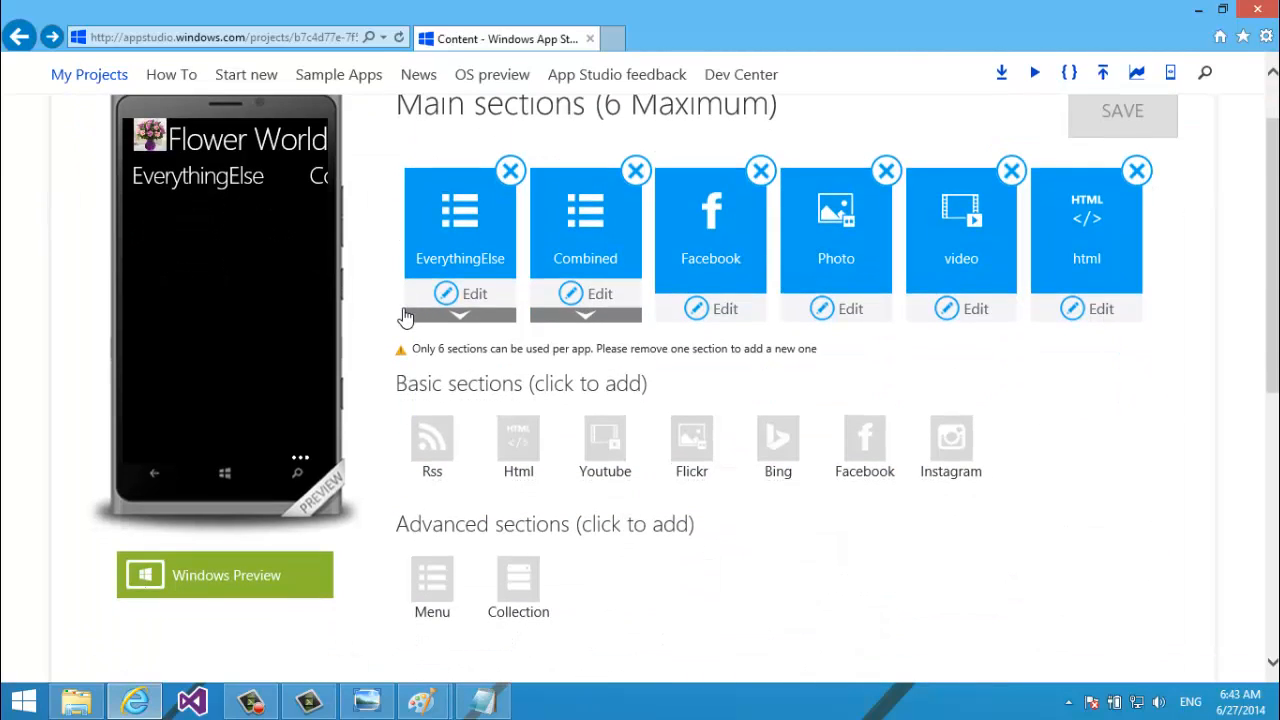
{"action": "scroll", "coordinate": [406, 317], "scroll_direction": "down", "scroll_amount": 3}
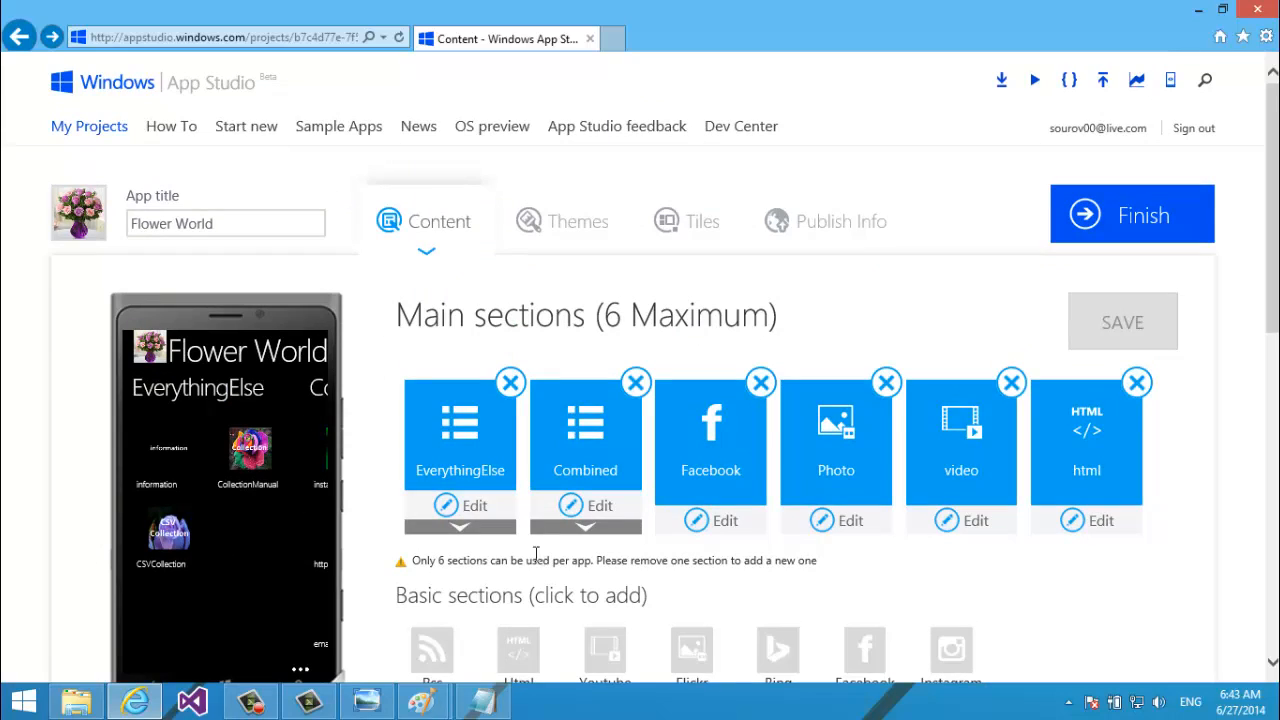
{"action": "scroll", "coordinate": [540, 555], "scroll_direction": "down", "scroll_amount": 3}
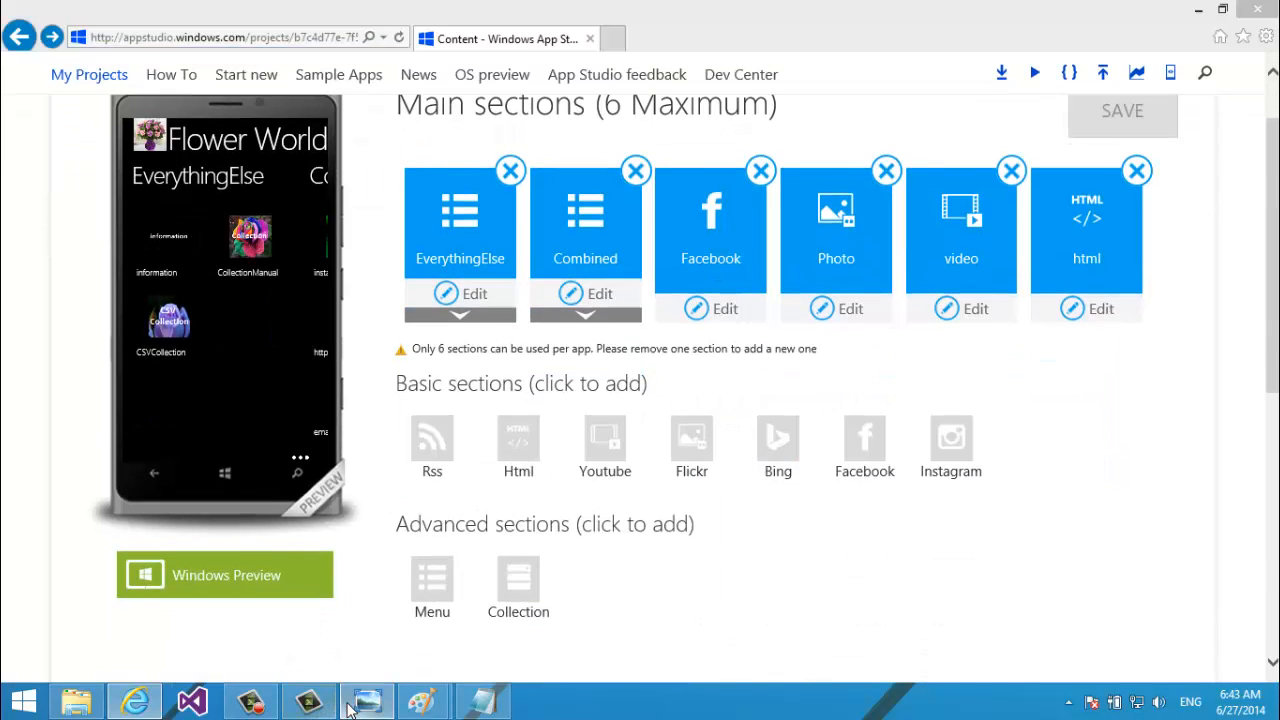
{"action": "left_click", "coordinate": [352, 707]}
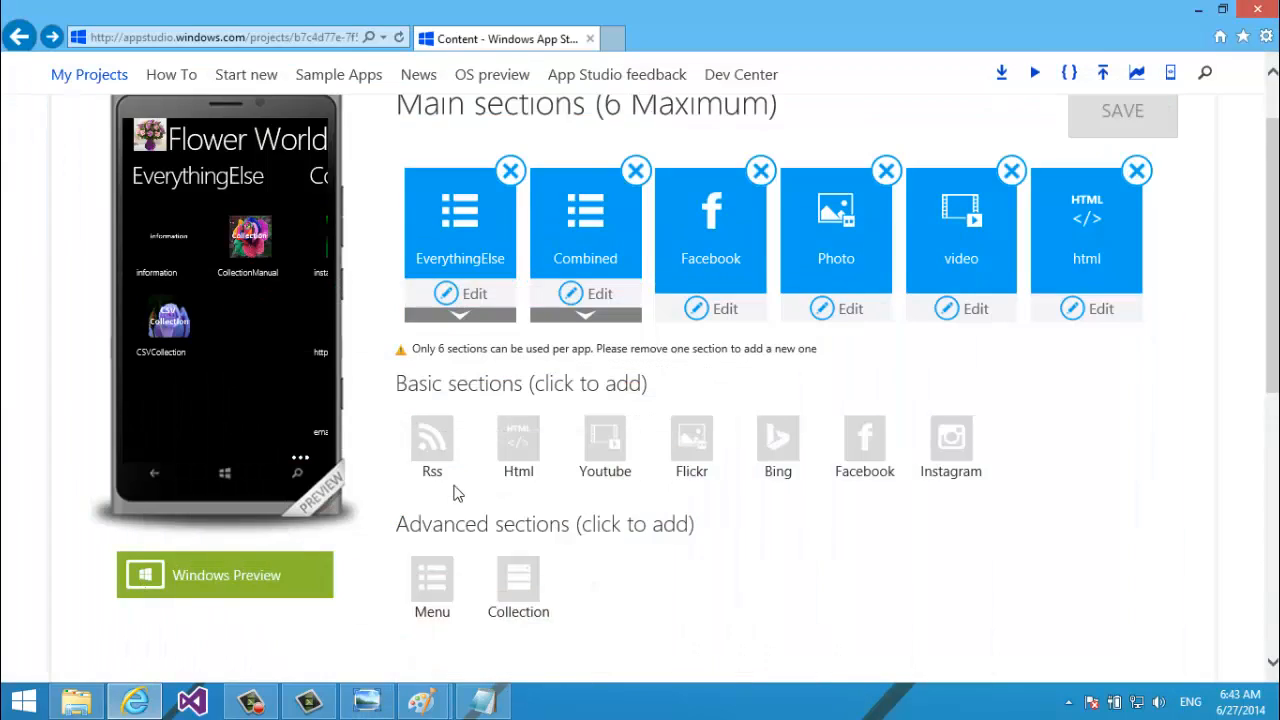
{"action": "scroll", "coordinate": [452, 492], "scroll_direction": "down", "scroll_amount": 2}
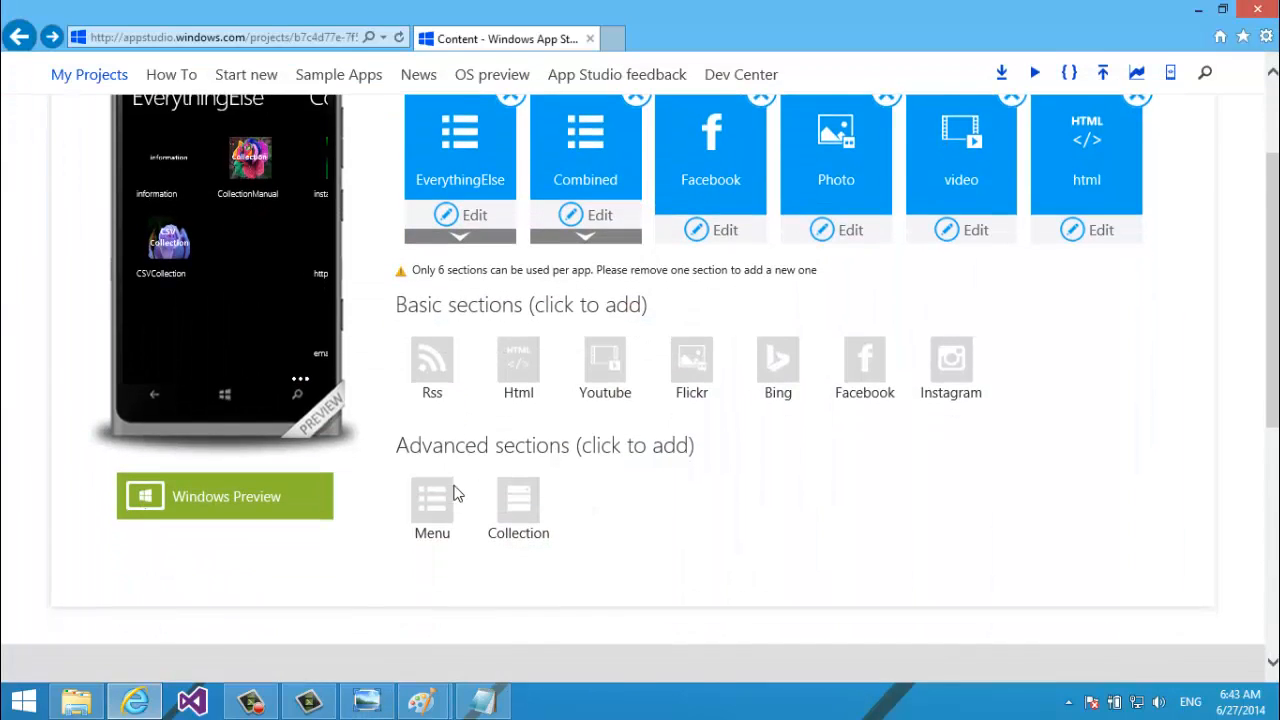
{"action": "scroll", "coordinate": [456, 494], "scroll_direction": "up", "scroll_amount": 4}
{"action": "scroll", "coordinate": [456, 494], "scroll_direction": "down", "scroll_amount": 2}
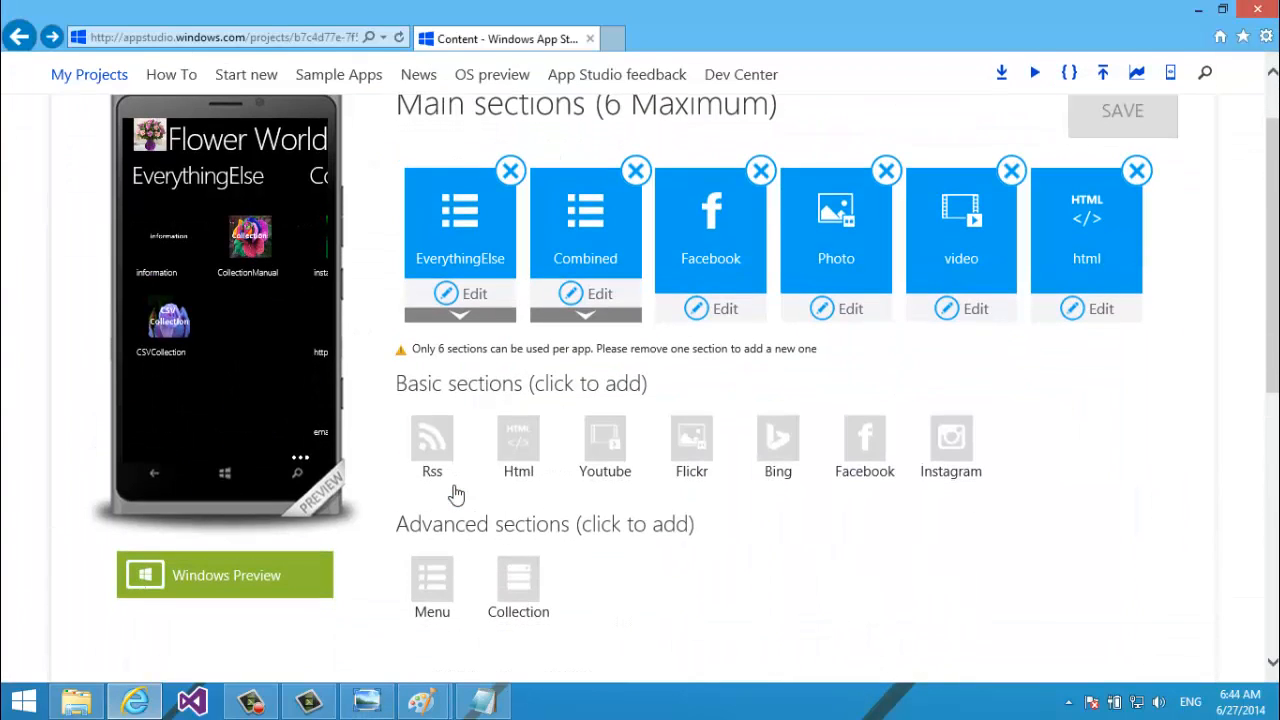